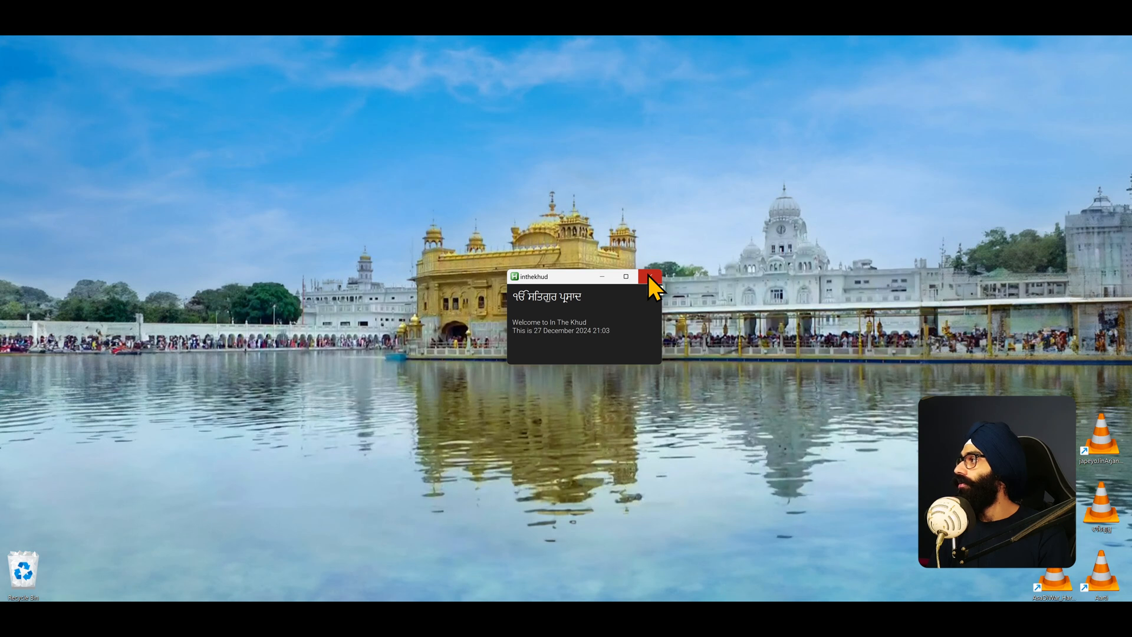
# - Close the welcome window and open the Django Podcast Series project
pyautogui.click(649, 275)
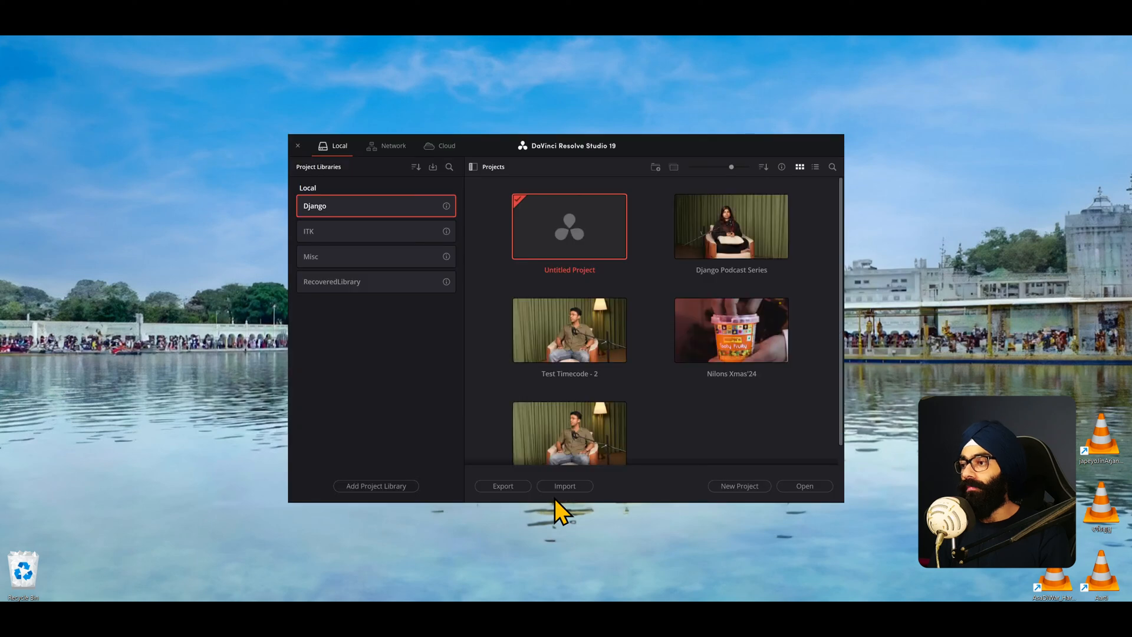
pyautogui.doubleClick(731, 233)
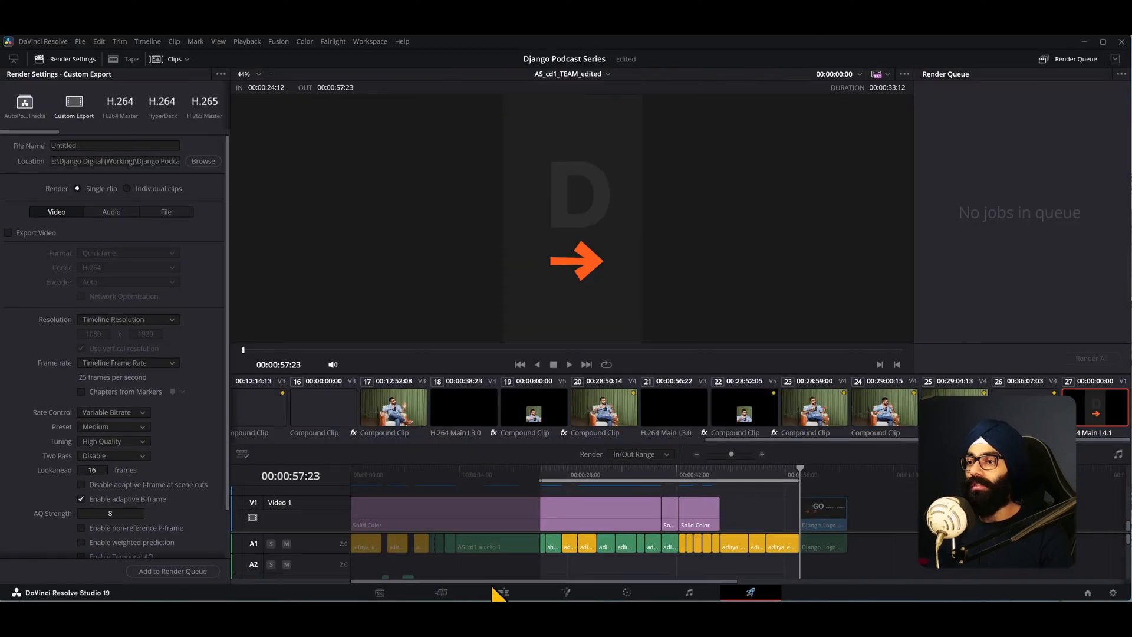
# - Switch to the Edit page and move the playhead to 00:00:10:23 in the AS_cd1_TEAM_edited timeline
pyautogui.click(500, 593)
pyautogui.scroll(-3, 575, 485)
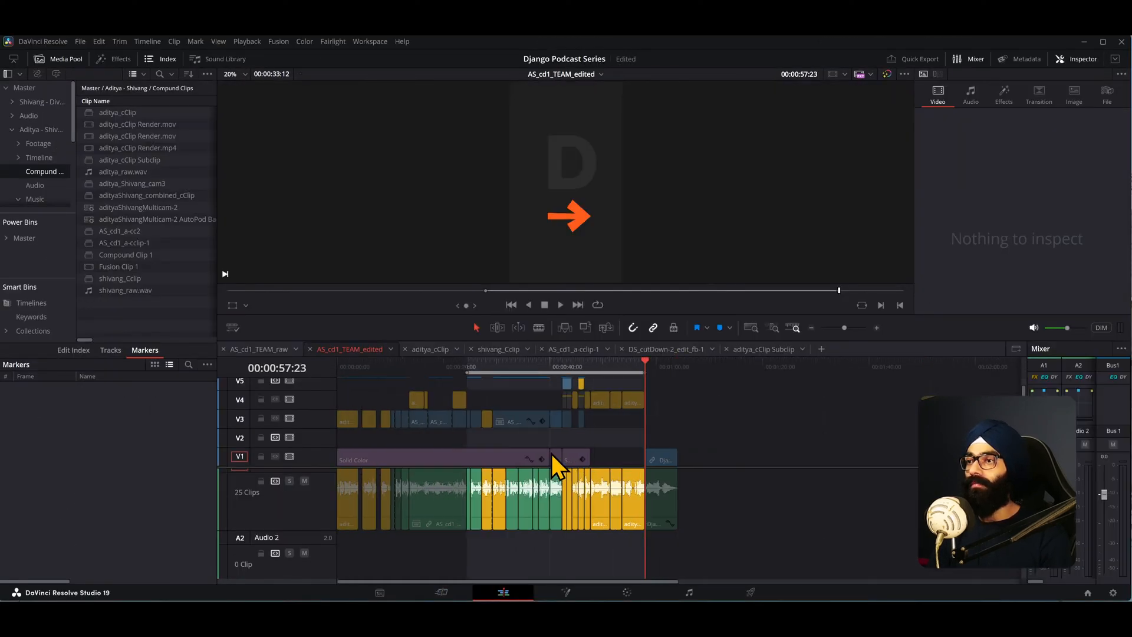
pyautogui.moveTo(422, 376); pyautogui.dragTo(396, 376)
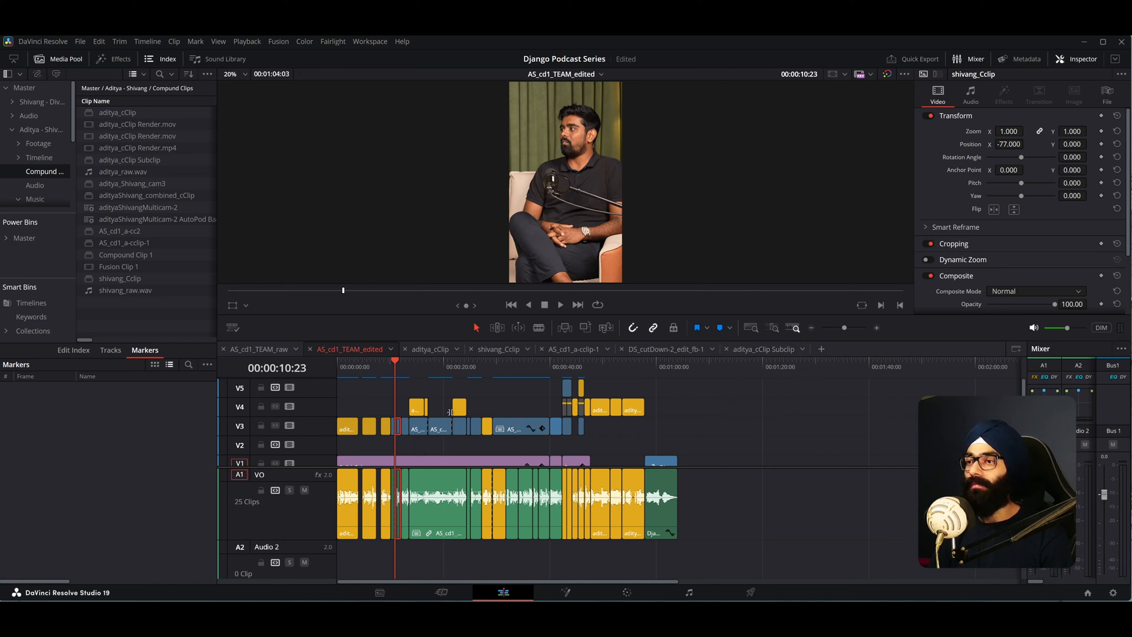
# - Hide the Inspector so the source and timeline viewers show side by side
pyautogui.scroll(-1, 295, 445)
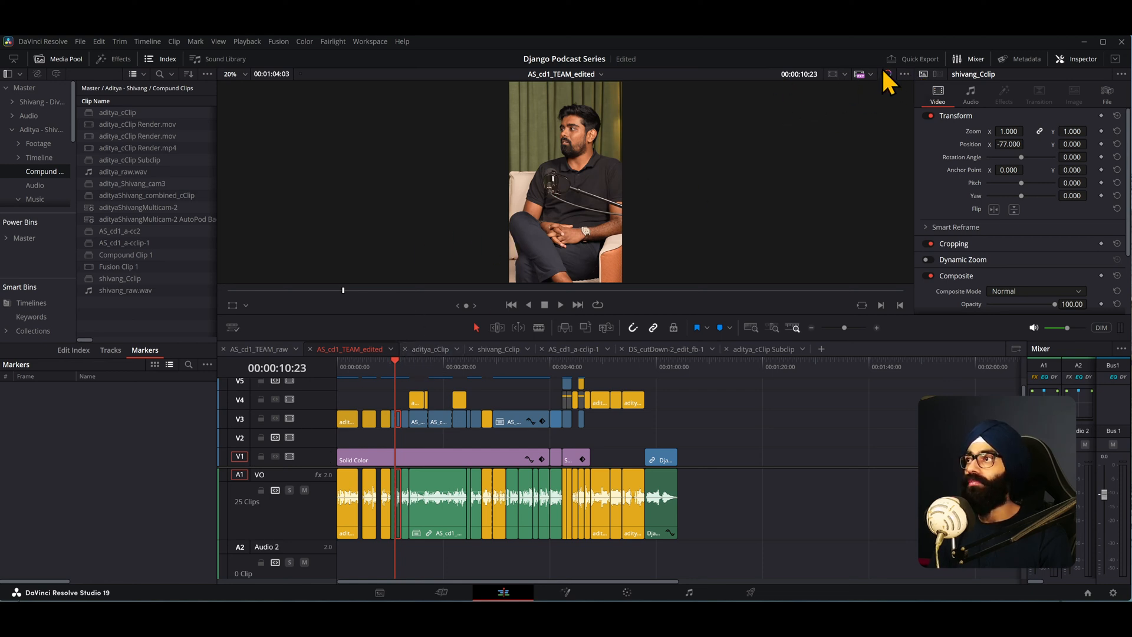
pyautogui.click(1066, 58)
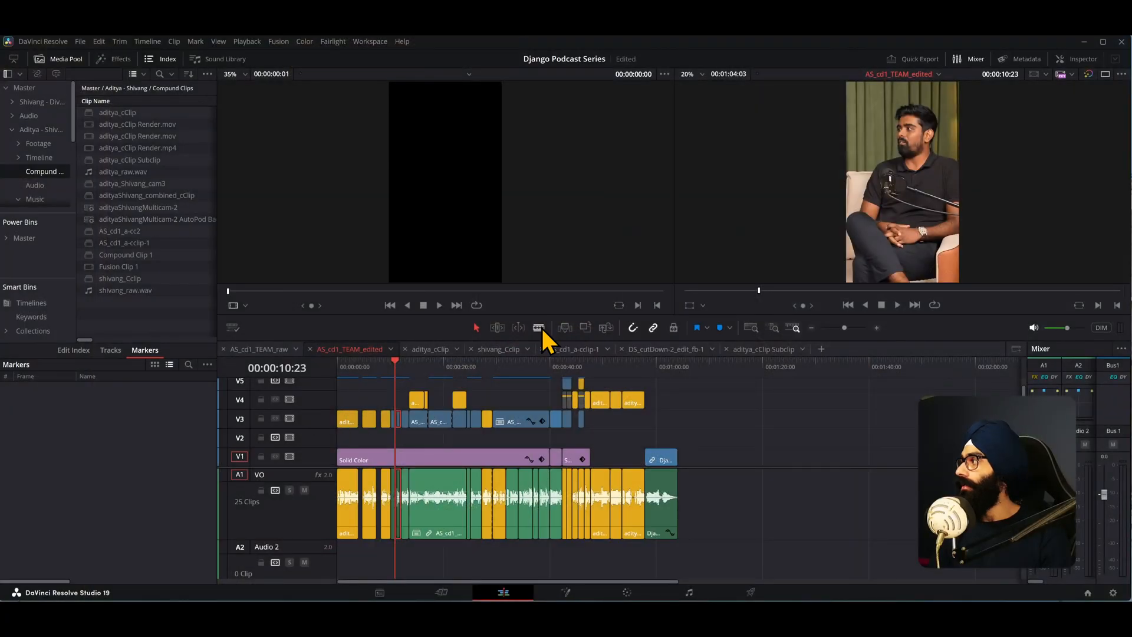
# - Zoom into the timeline and move the playhead to 00:00:09:03
pyautogui.scroll(10, 456, 391)
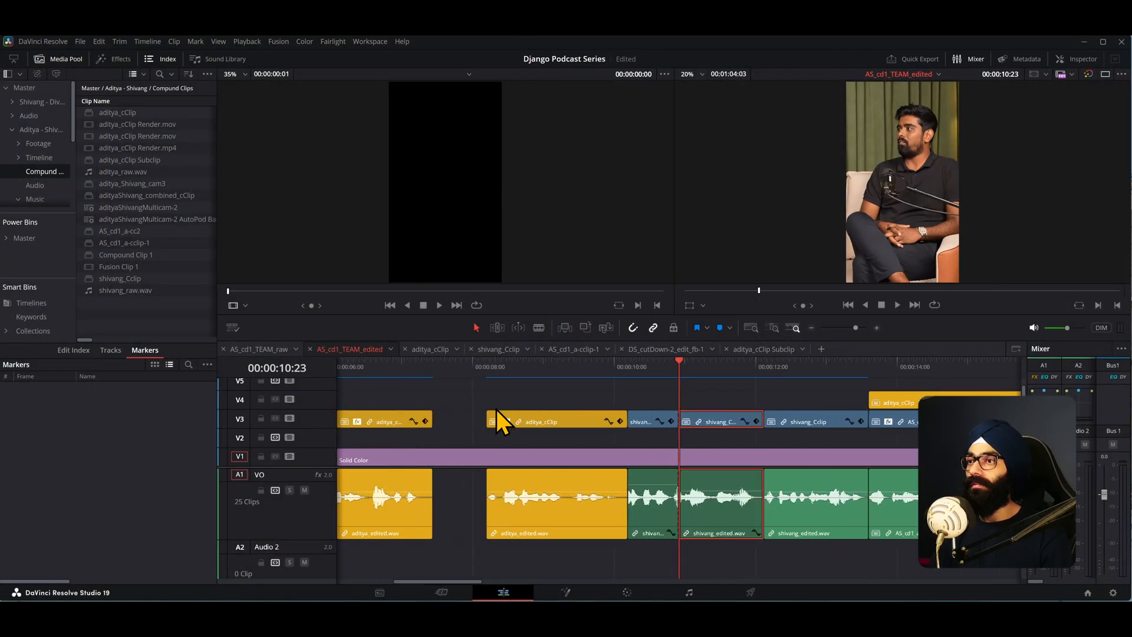
pyautogui.moveTo(678, 373); pyautogui.dragTo(497, 389)
pyautogui.scroll(-1, 543, 436)
pyautogui.scroll(-1, 554, 430)
pyautogui.scroll(1, 295, 440)
pyautogui.scroll(-1, 295, 440)
pyautogui.scroll(2, 295, 439)
pyautogui.scroll(-1, 294, 437)
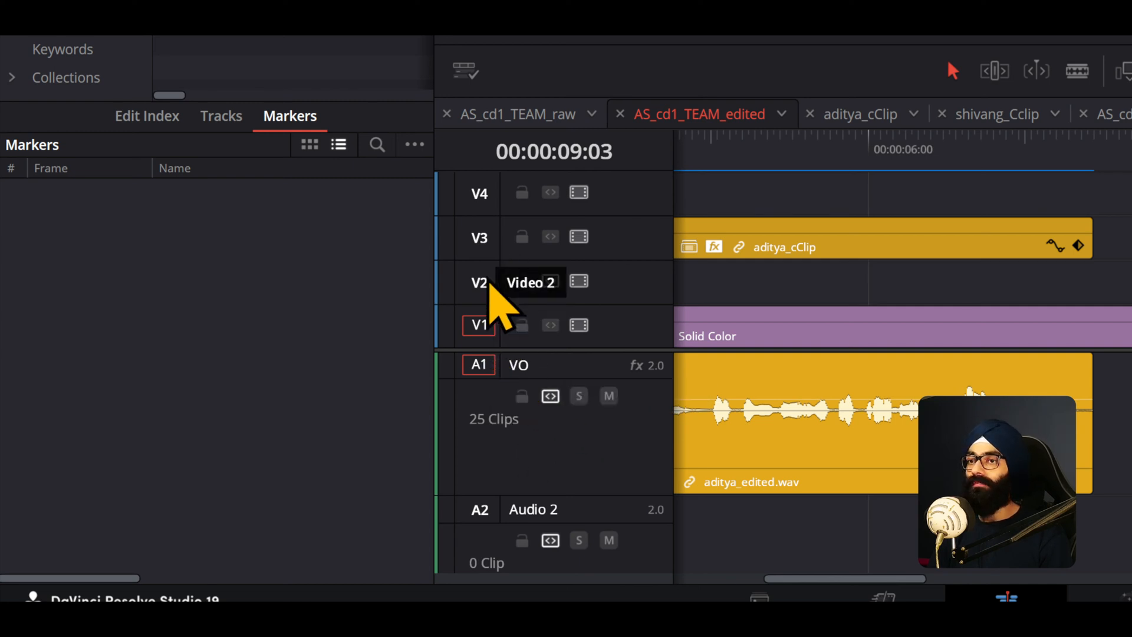
# - Try patching the V1 video destination onto track V3, then return it to V1
pyautogui.scroll(1, 487, 280)
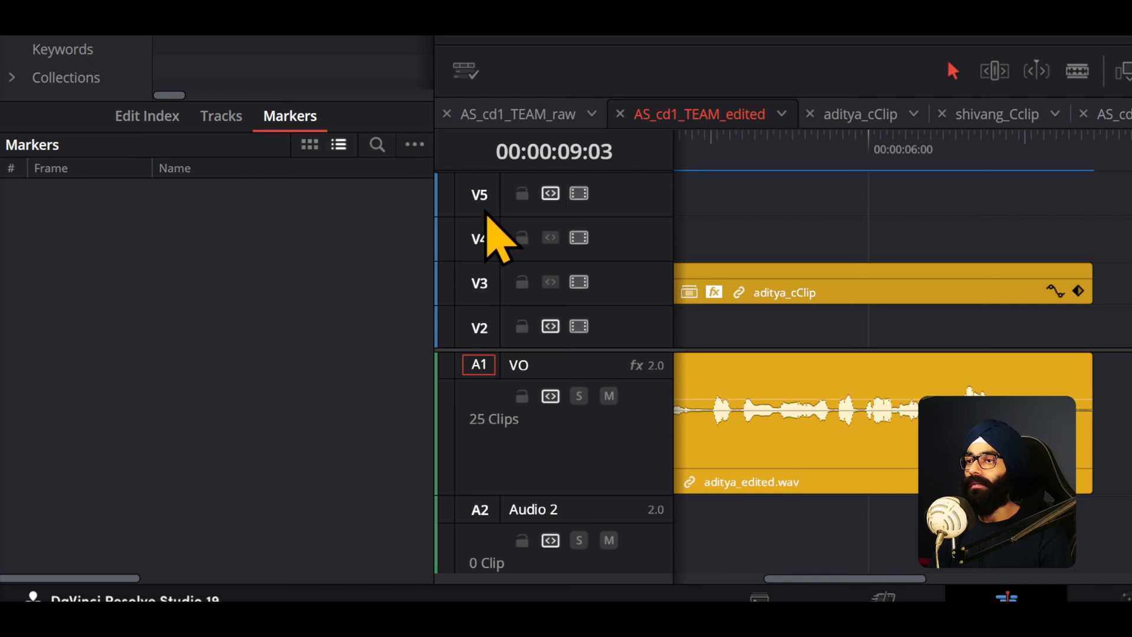
pyautogui.scroll(-1, 489, 259)
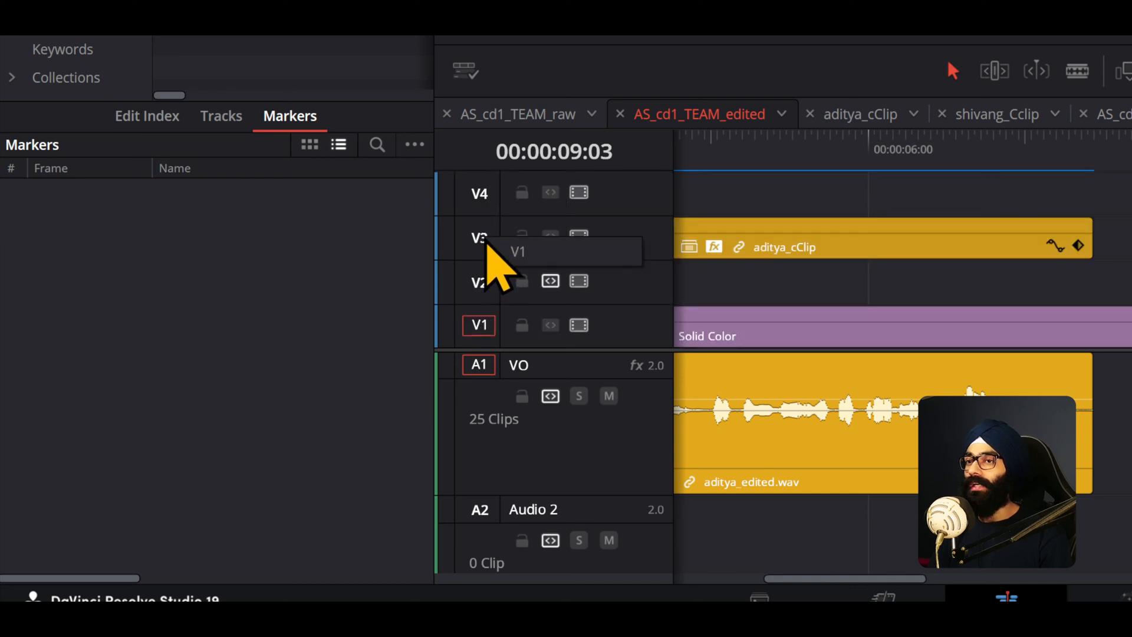
pyautogui.moveTo(519, 257); pyautogui.dragTo(528, 253)
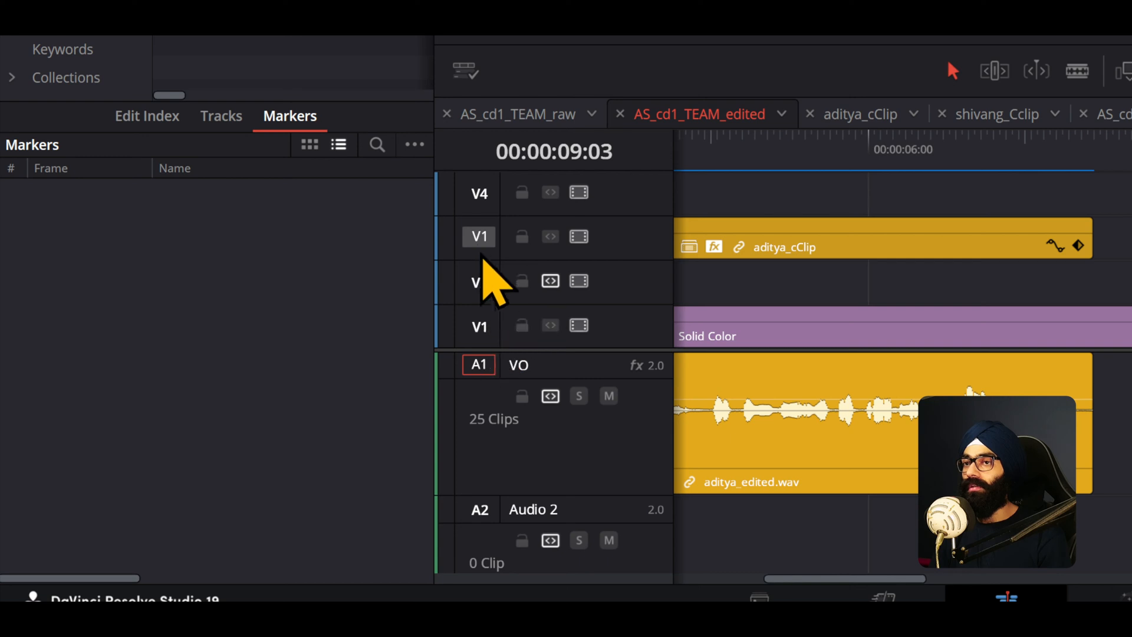
pyautogui.click(478, 328)
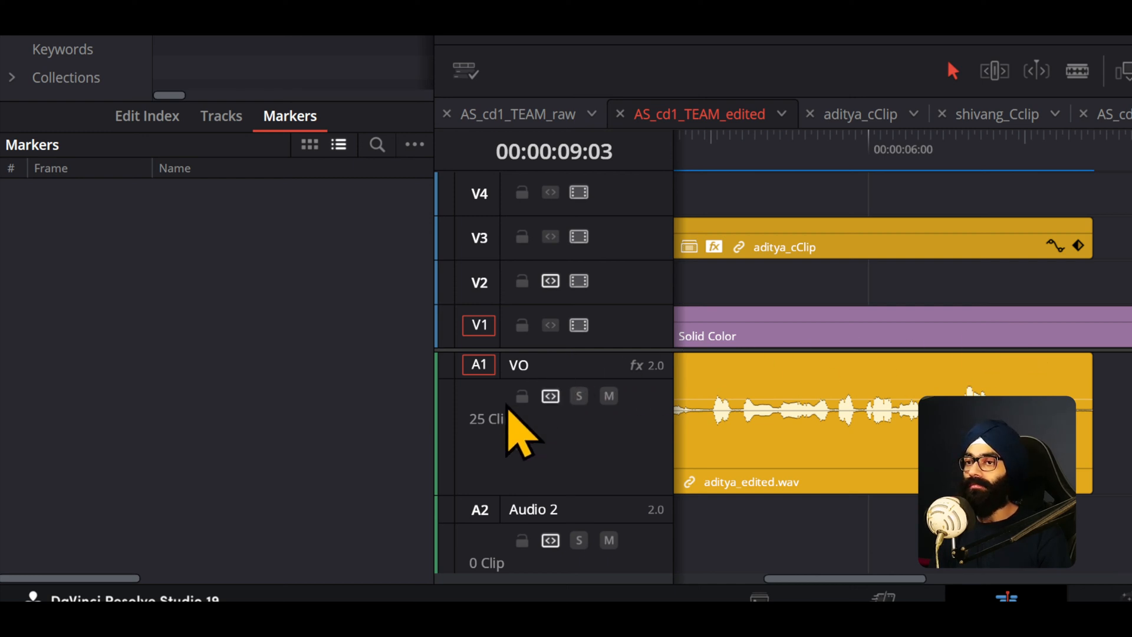
# - Set the audio destination tracks to A1 and the BASS track
pyautogui.scroll(-3, 501, 431)
pyautogui.scroll(-5, 486, 441)
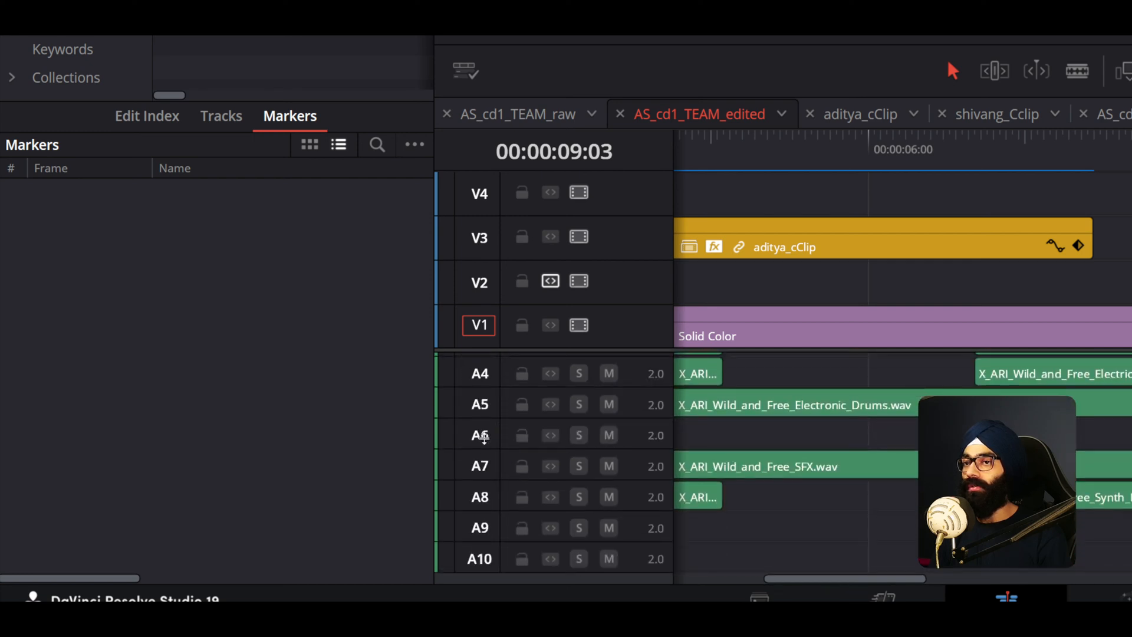
pyautogui.scroll(2, 488, 420)
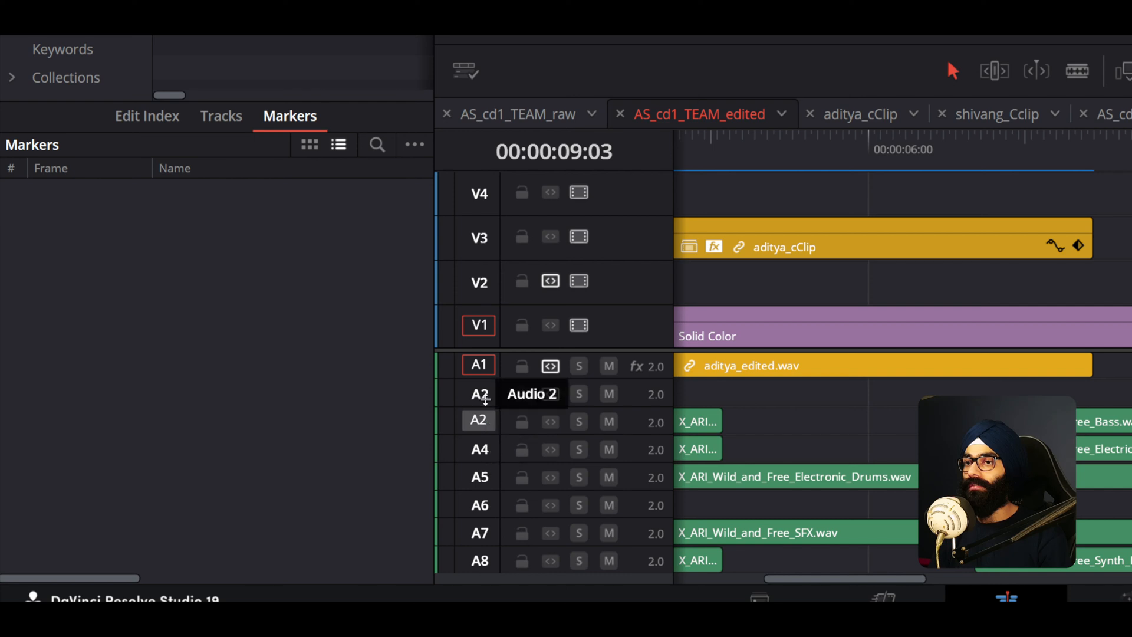
pyautogui.click(479, 367)
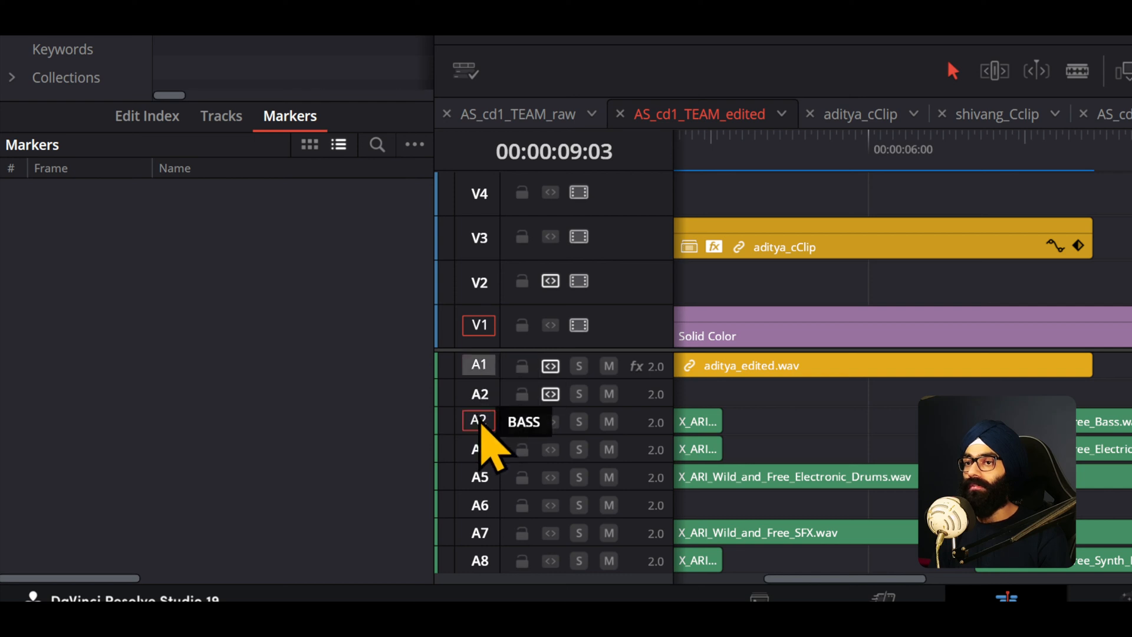
pyautogui.click(479, 420)
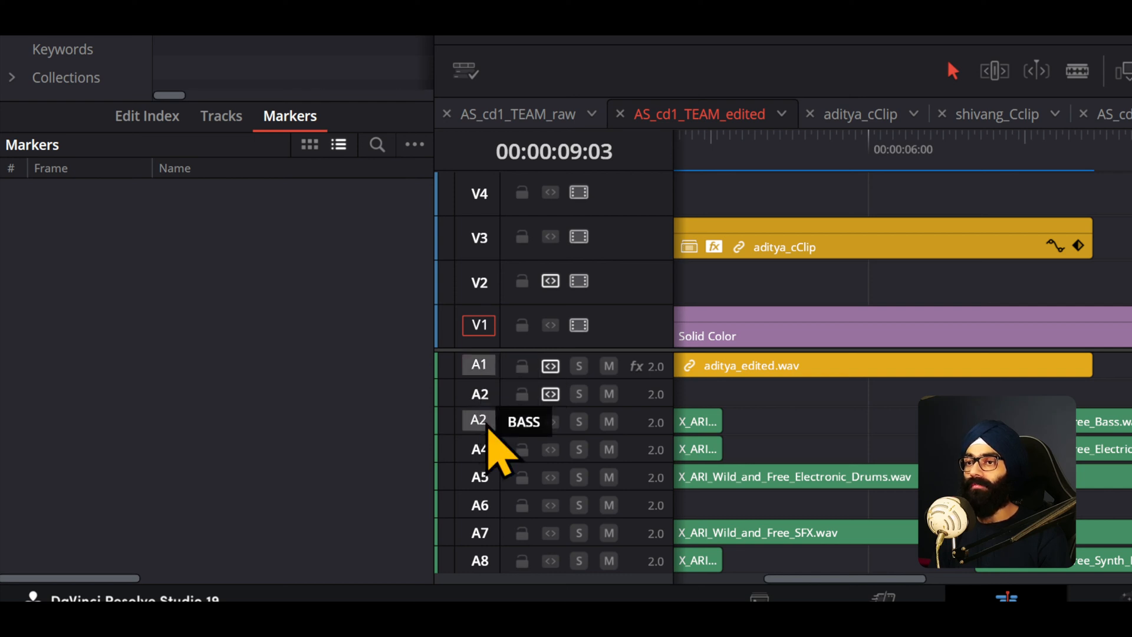
pyautogui.click(479, 367)
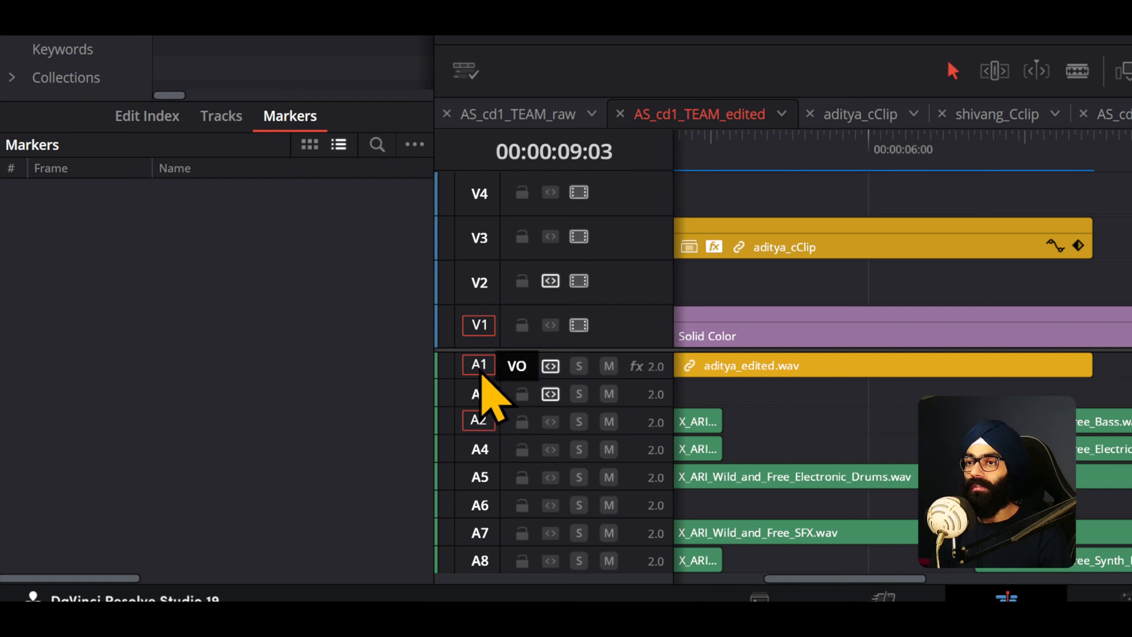
pyautogui.click(486, 423)
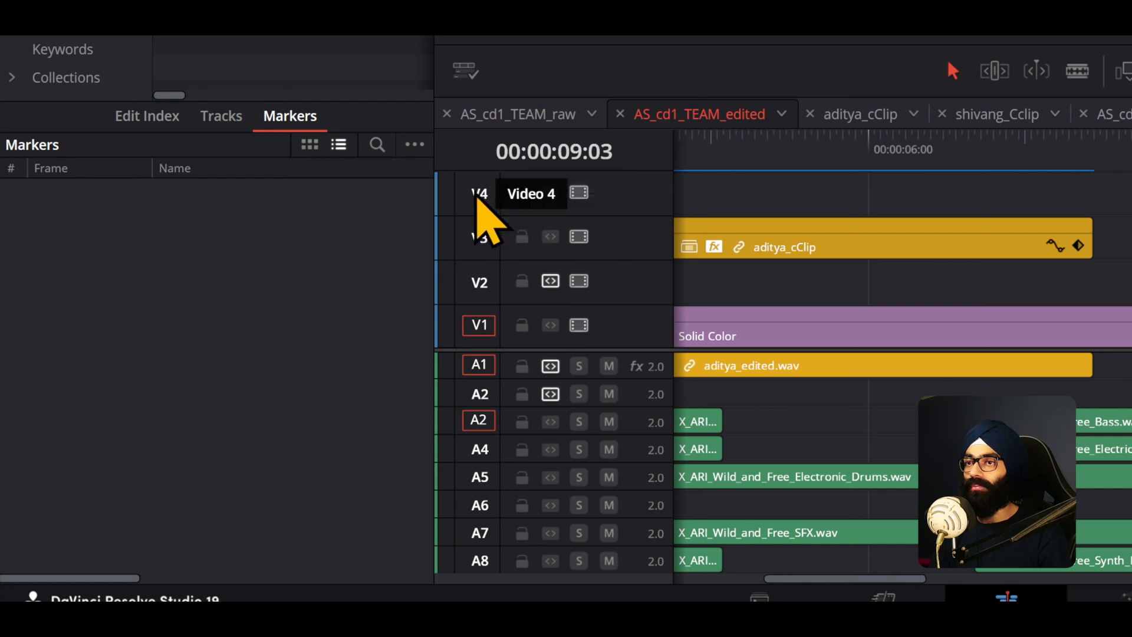
# - Try patching the video destination onto V4, toggling it off and returning it to V1
pyautogui.click(484, 200)
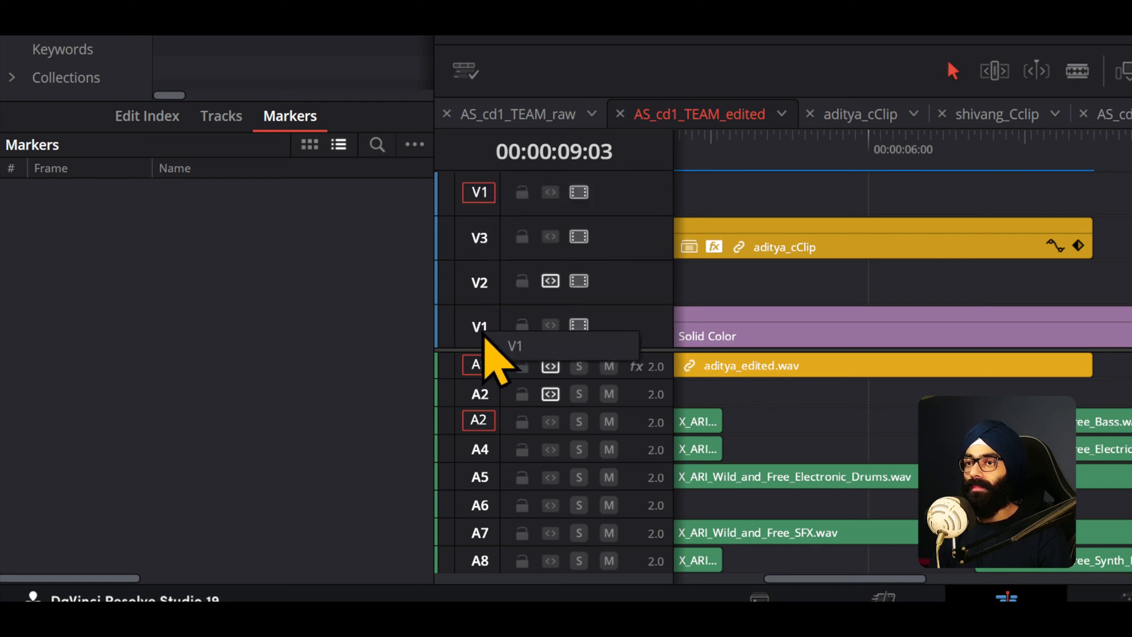
pyautogui.click(479, 193)
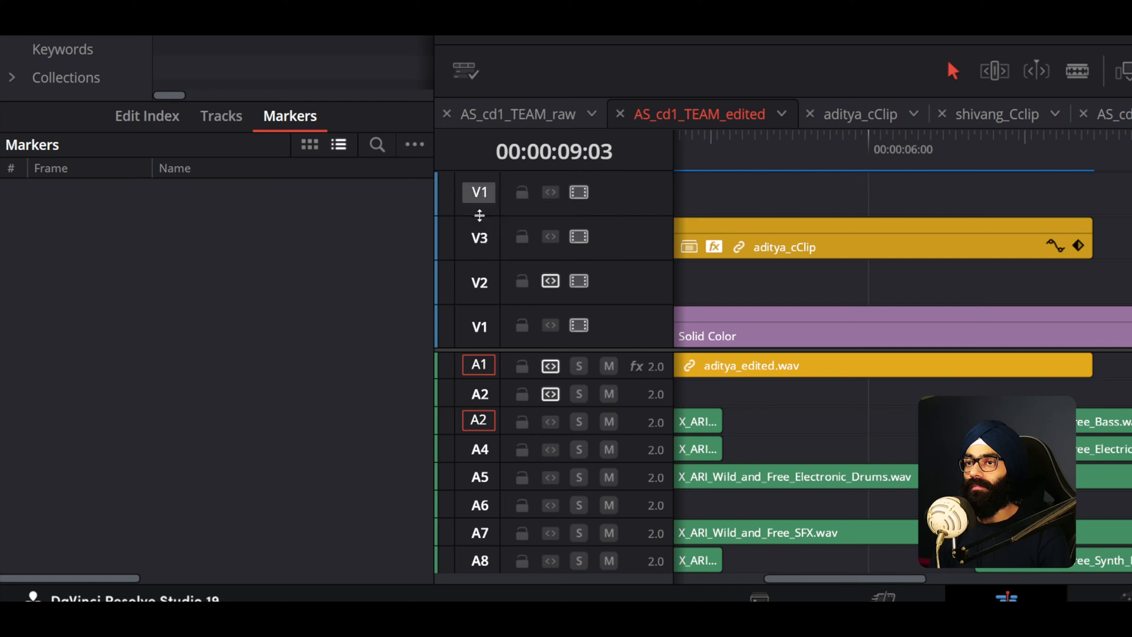
pyautogui.moveTo(485, 328); pyautogui.dragTo(502, 340)
# - Zoom the timeline out to show all tracks and deselect all clips
pyautogui.scroll(2, 483, 418)
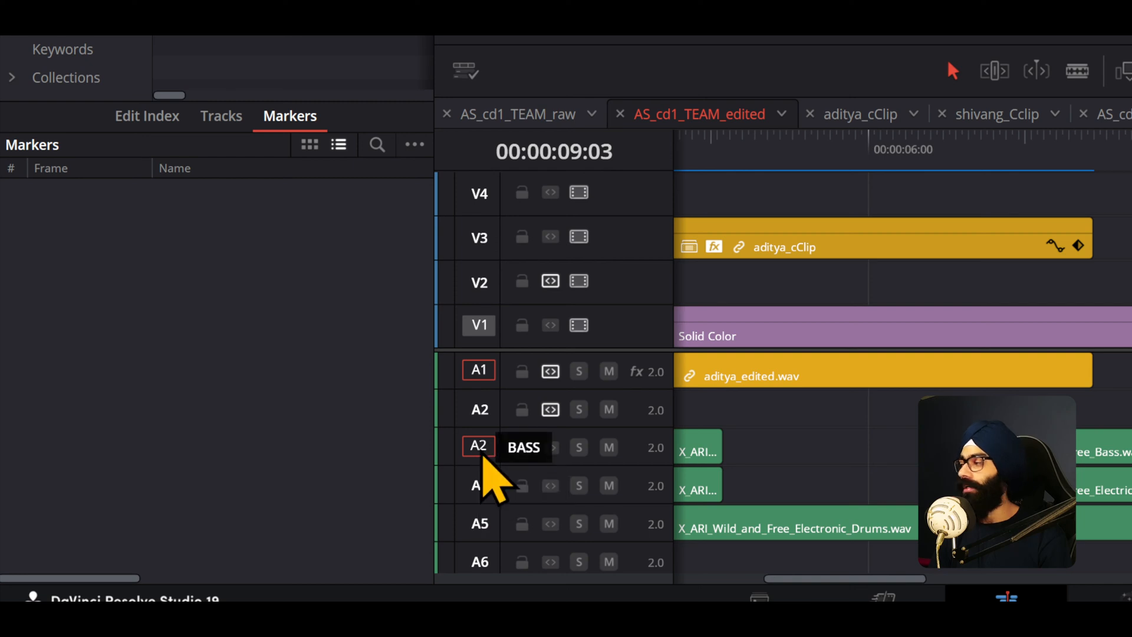
pyautogui.scroll(-2, 482, 457)
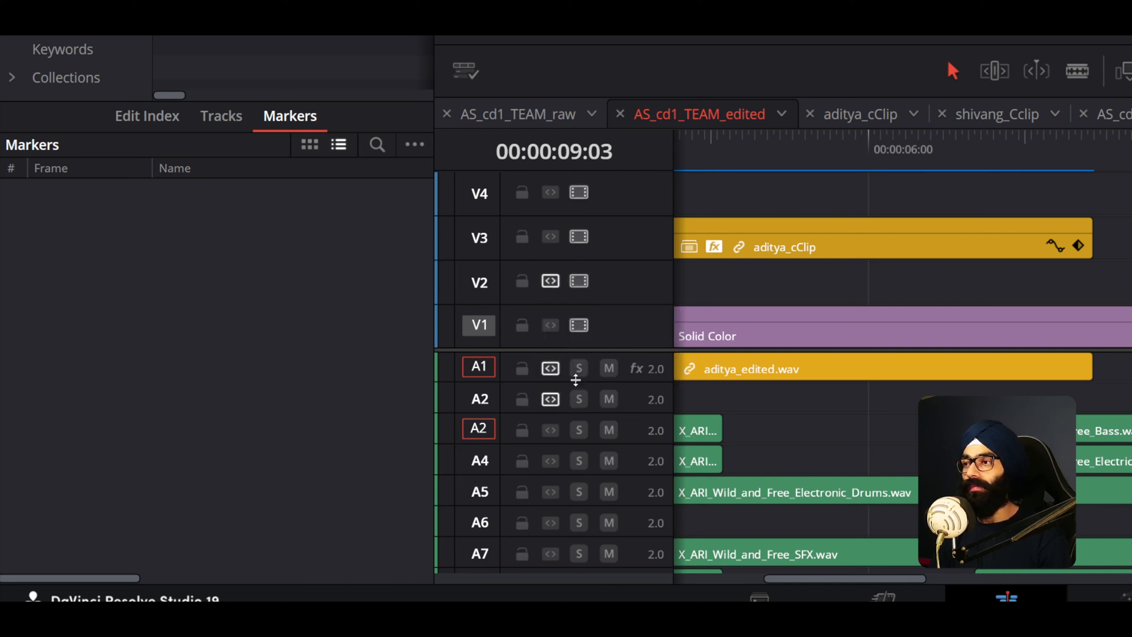
pyautogui.hotkey('ctrl', '-')
pyautogui.hotkey('ctrl', '-')
pyautogui.hotkey('ctrl', '-')
pyautogui.hotkey('ctrl', '-')
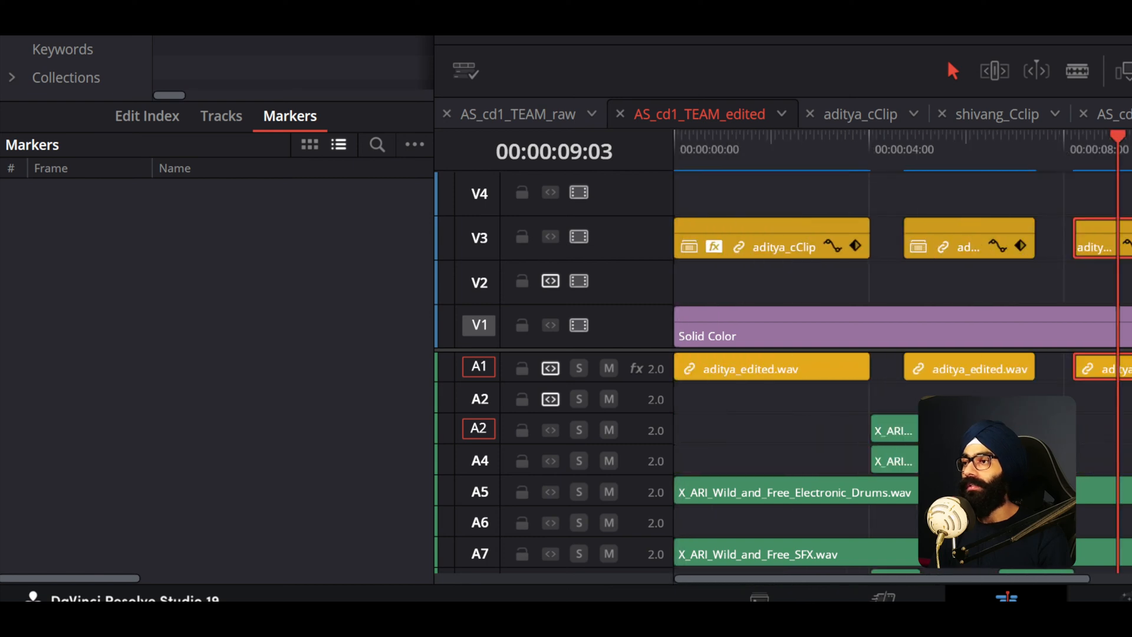
pyautogui.hotkey('ctrl', 'shift', 'a')
pyautogui.hotkey('ctrl', '=')
pyautogui.hotkey('ctrl', '-')
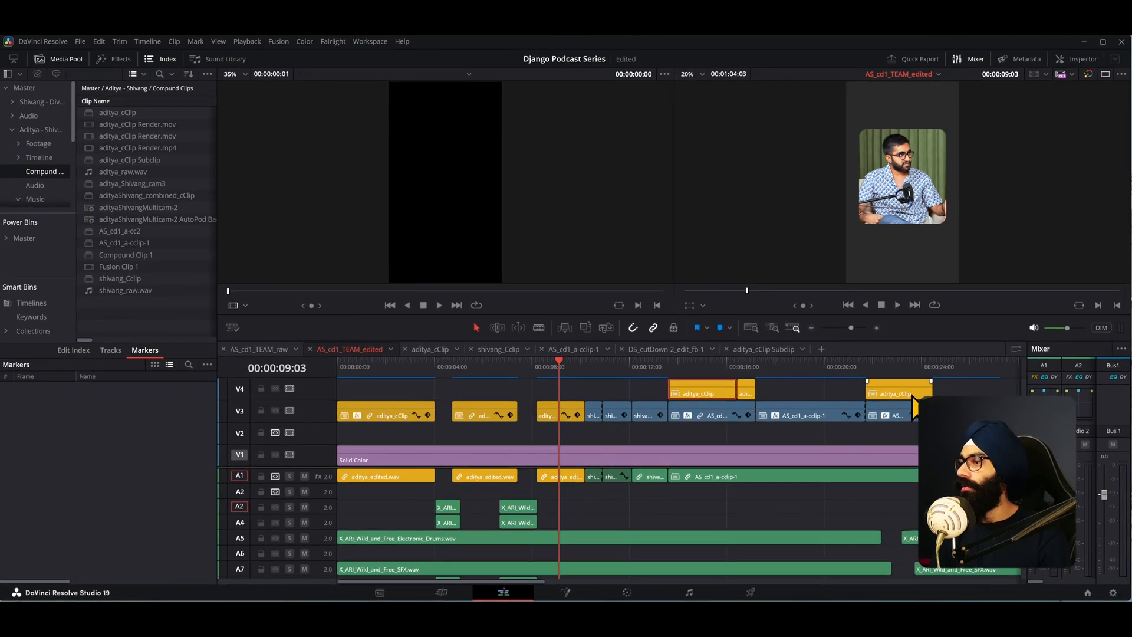
pyautogui.click(956, 434)
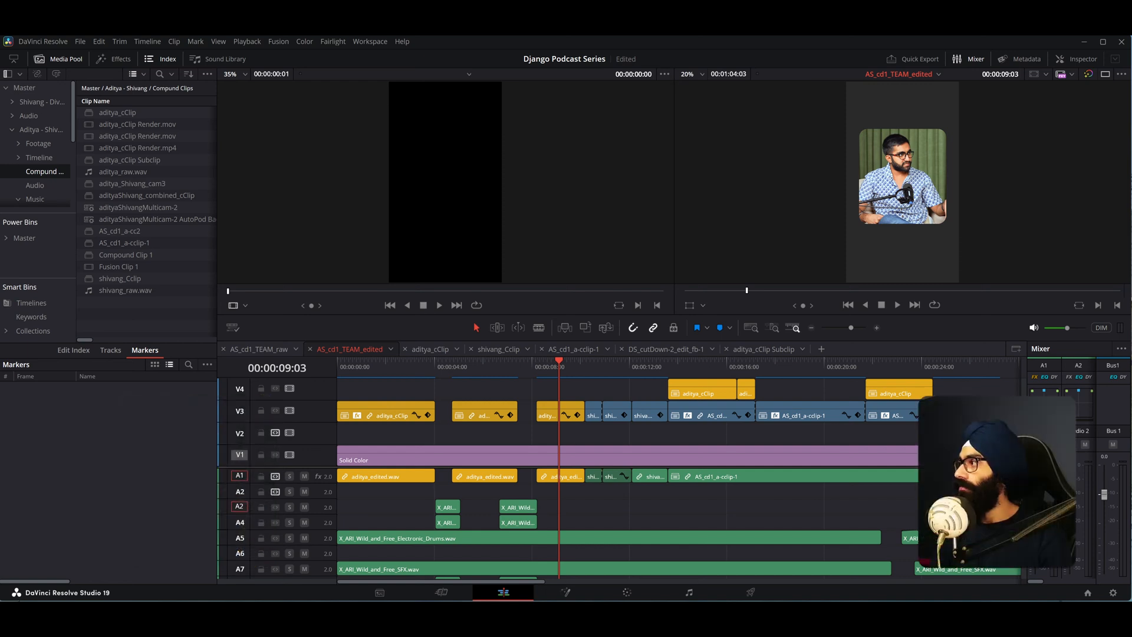
# - Move the playhead to 00:00:10:23 and toggle the Video 2 auto track selector and A2 destination
pyautogui.click(604, 367)
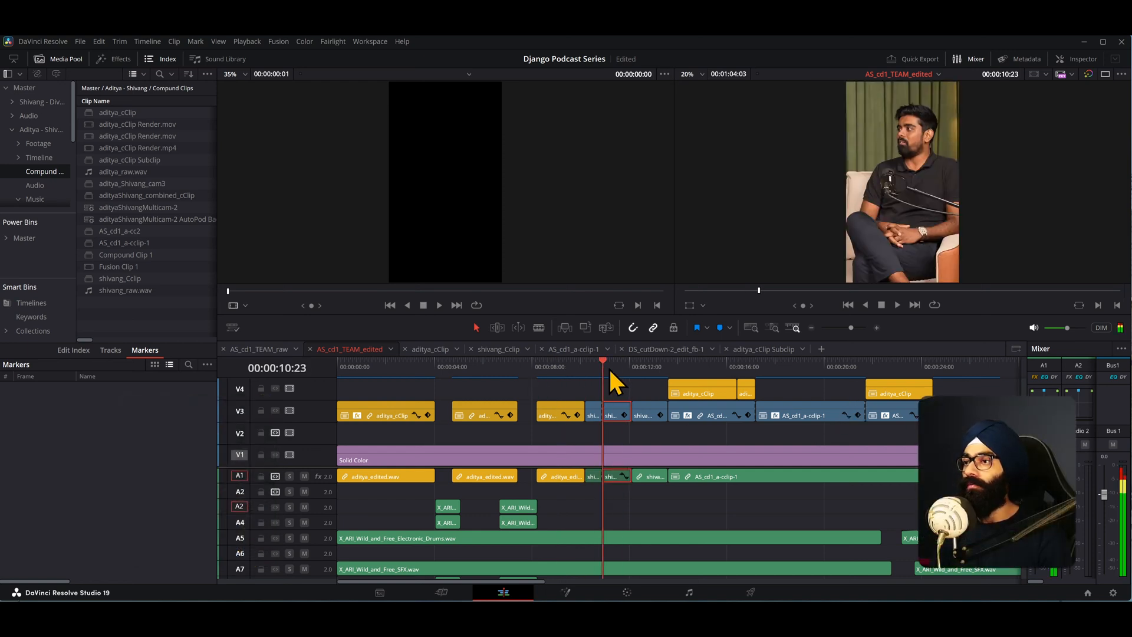
pyautogui.scroll(2, 611, 427)
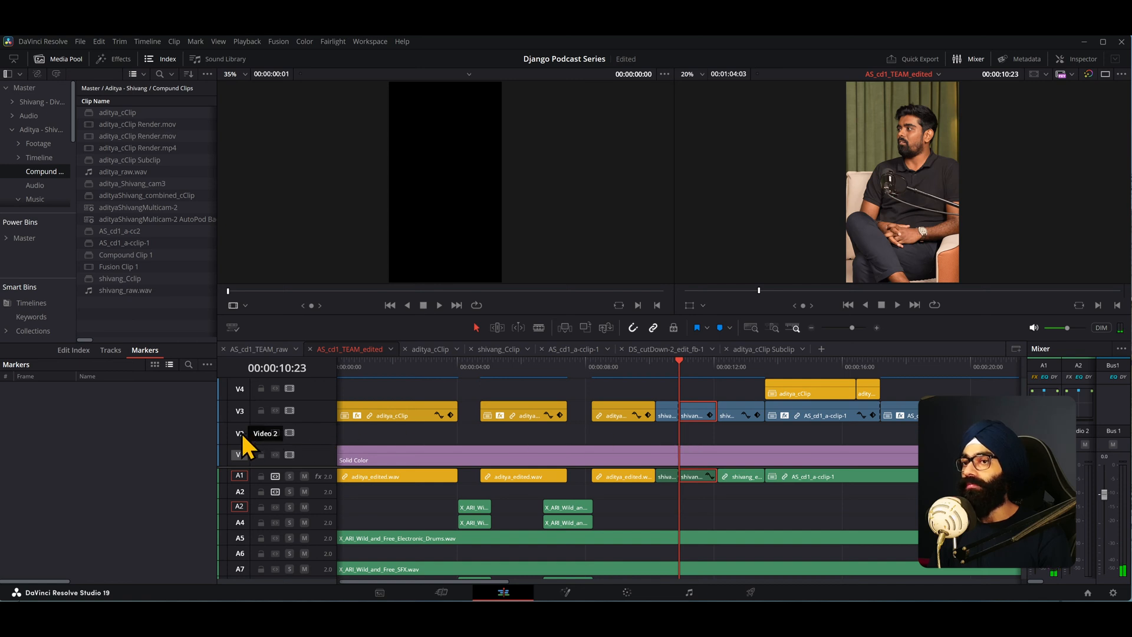
pyautogui.click(275, 433)
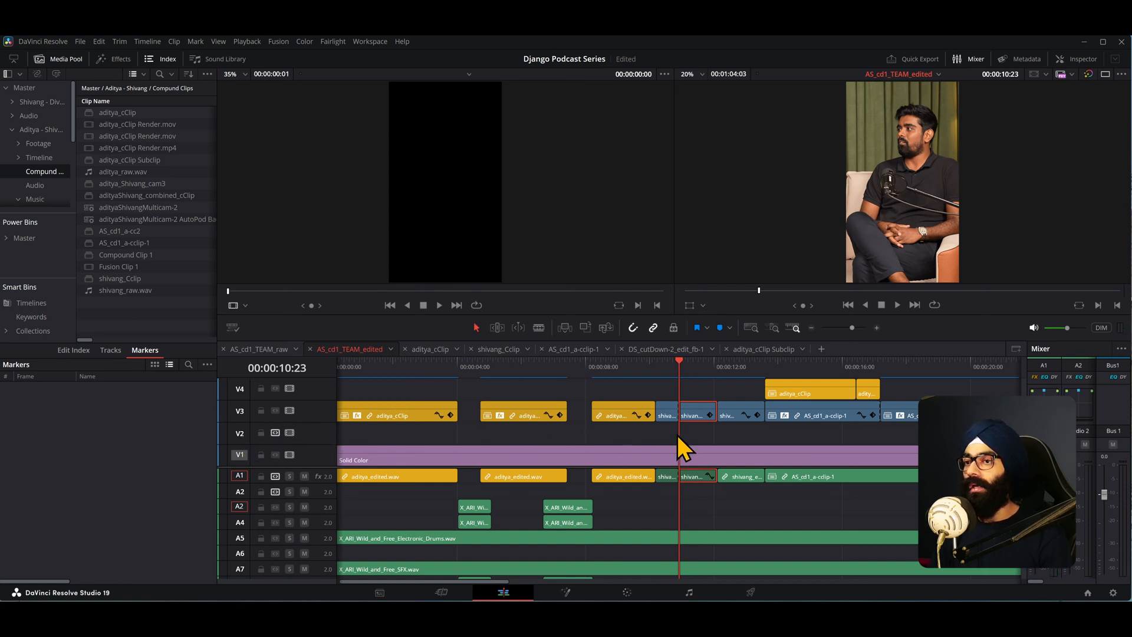
pyautogui.click(240, 506)
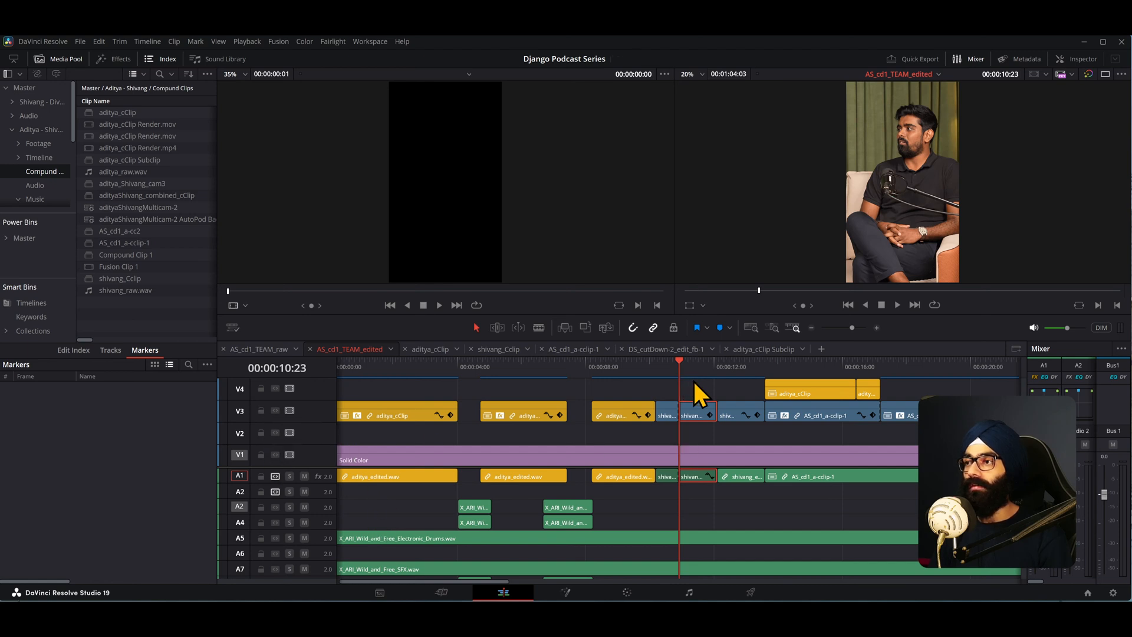
# - Try pasting the copied clip at the playhead, undoing each paste
pyautogui.click(717, 382)
pyautogui.hotkey('ctrl', 'z')
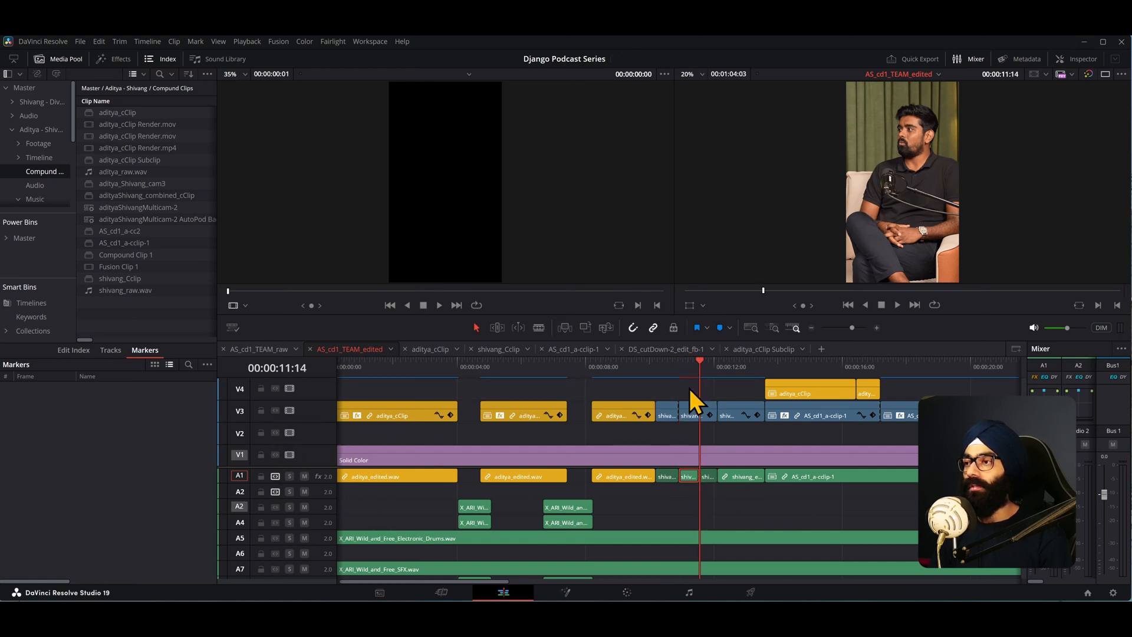
pyautogui.hotkey('ctrl', 'z')
pyautogui.scroll(-3, 279, 438)
pyautogui.hotkey('ctrl', 'v')
pyautogui.hotkey('ctrl', 'z')
pyautogui.hotkey('ctrl', 'v')
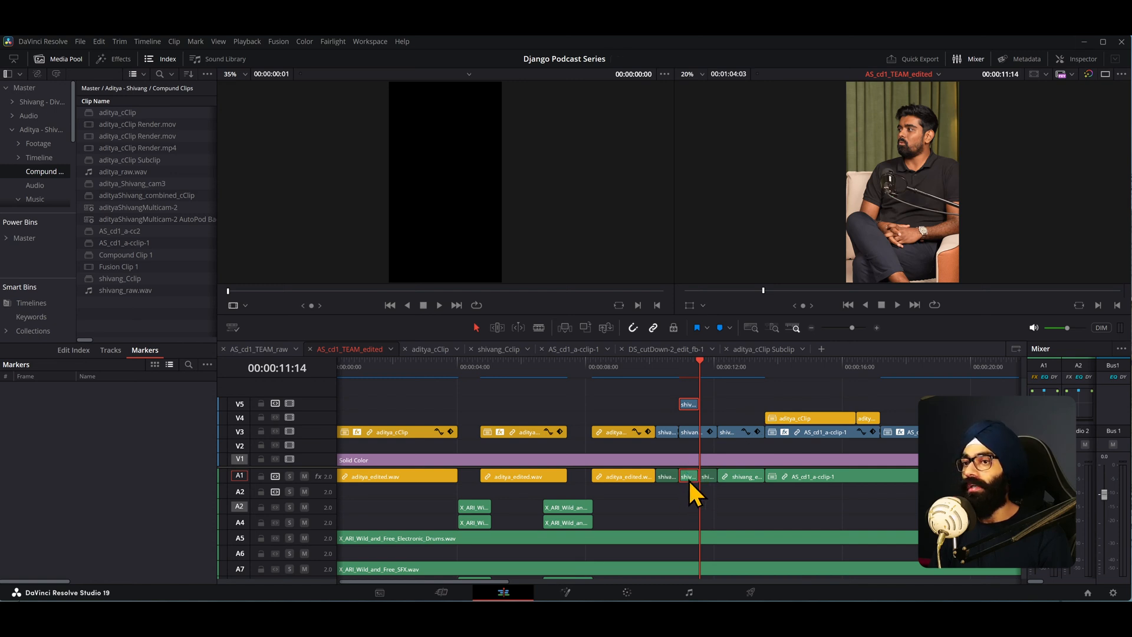
pyautogui.hotkey('ctrl', 'z')
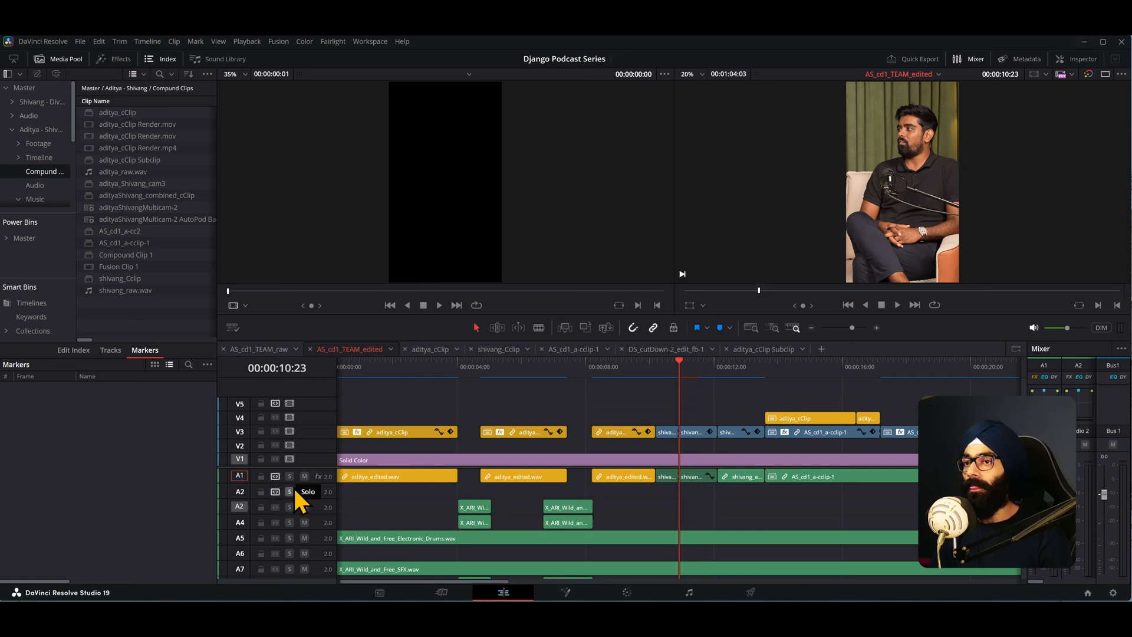
# - Set auto track selectors to V3 and the A2 BASS track only, then paste the copied clip at the playhead
pyautogui.click(276, 431)
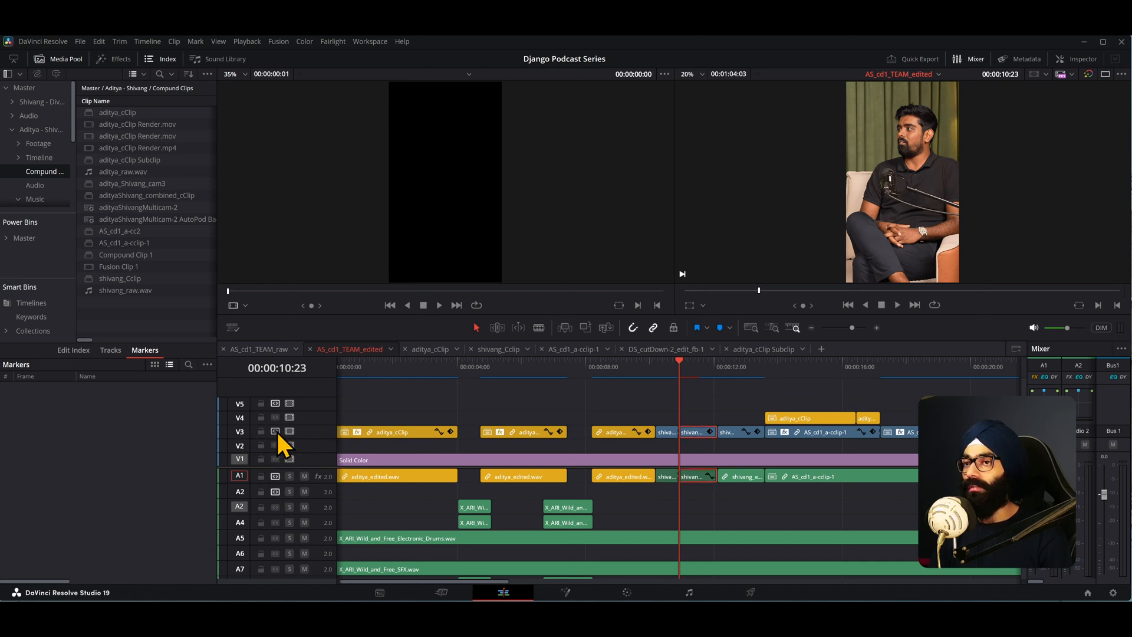
pyautogui.click(276, 478)
pyautogui.click(276, 493)
pyautogui.click(276, 508)
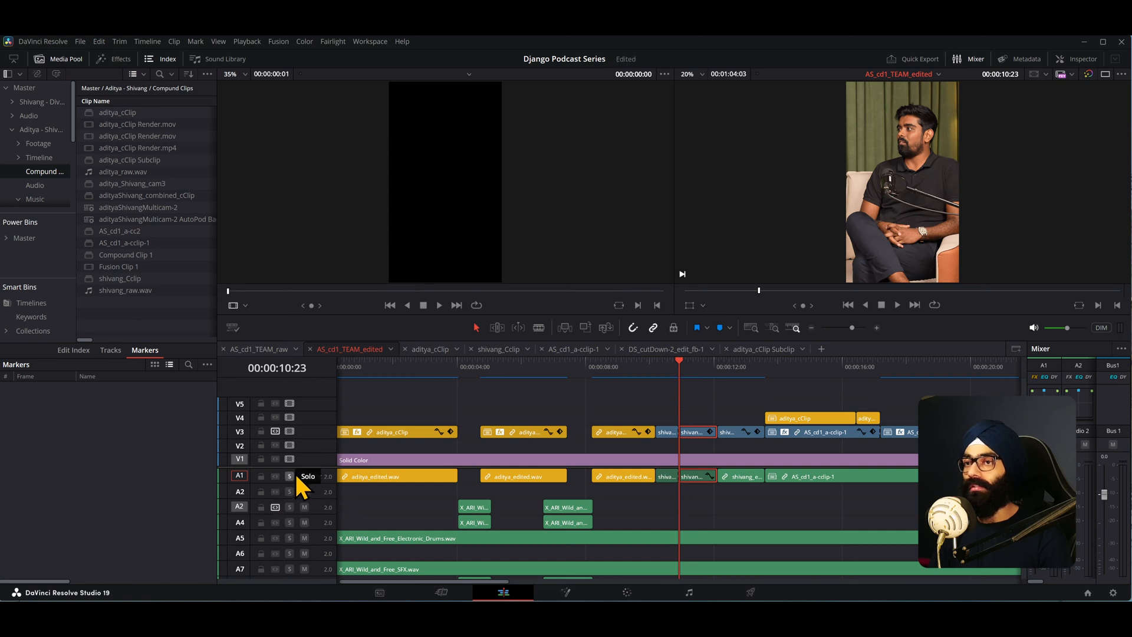
pyautogui.hotkey('ctrl', 'v')
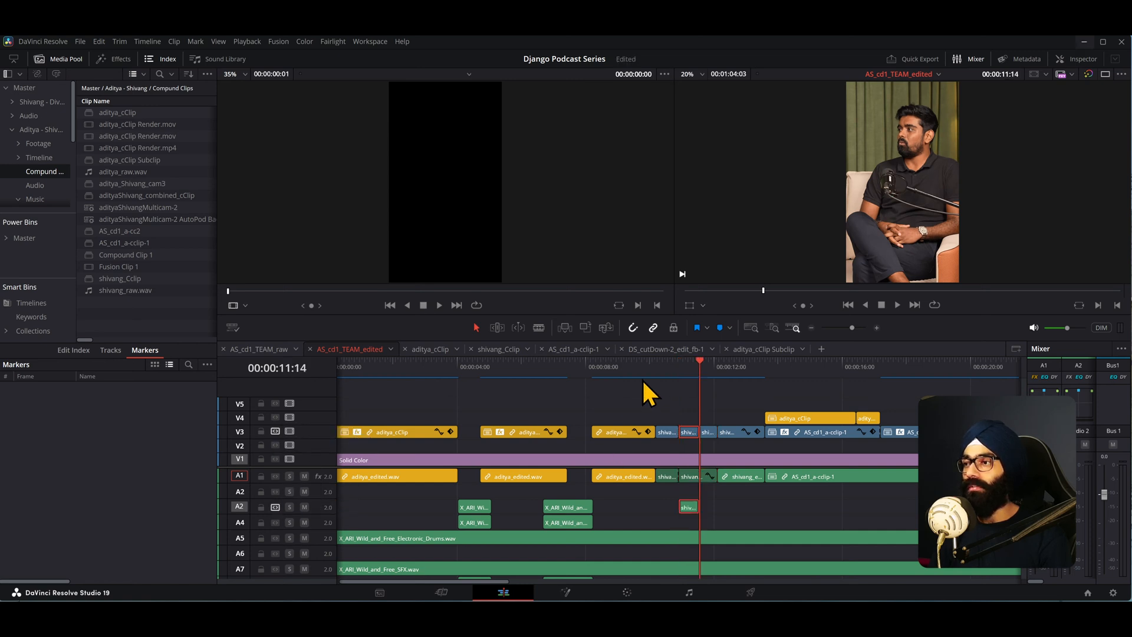
# - Undo the last paste and move the auto track selector from V3 to V2
pyautogui.hotkey('ctrl', 'z')
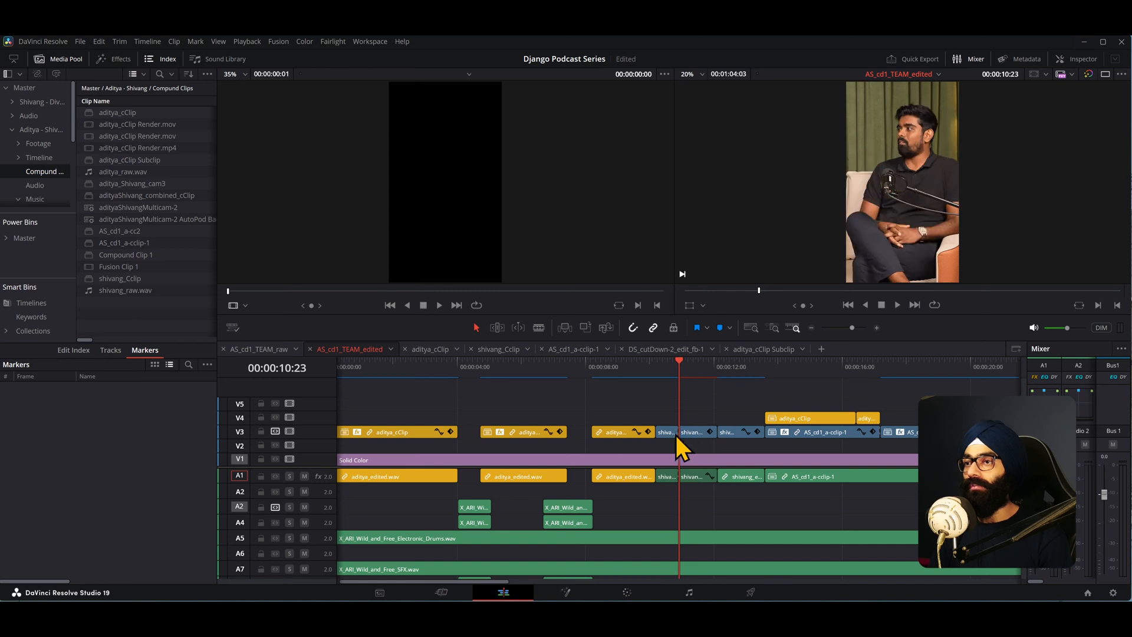
pyautogui.click(276, 431)
pyautogui.click(275, 445)
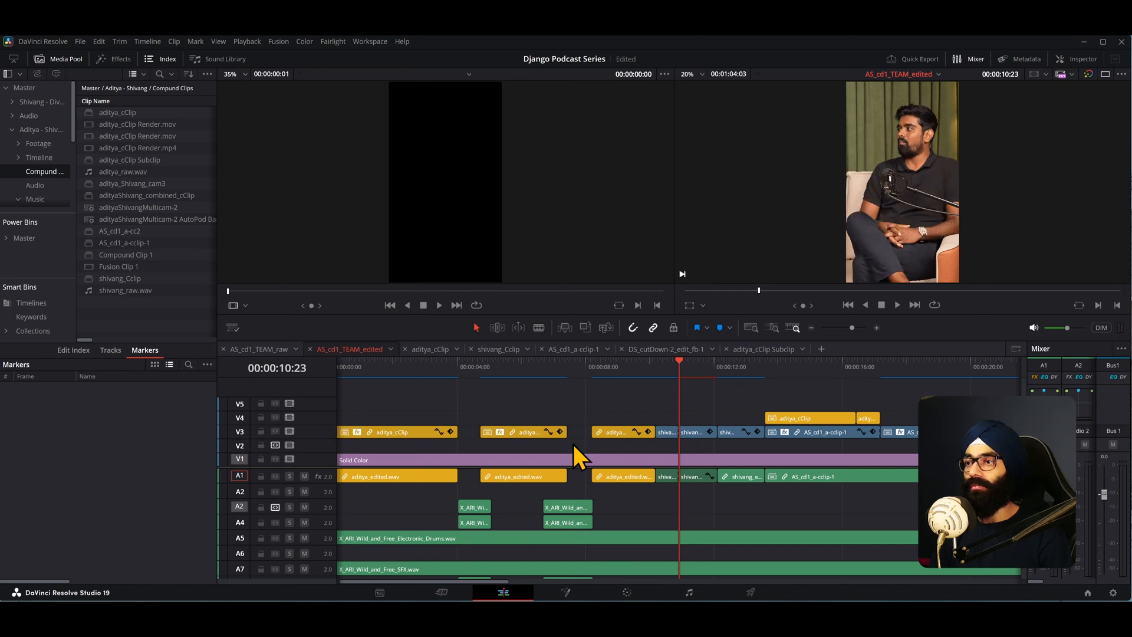
# - Paste the copied clip at the playhead at 00:00:10:23 and zoom in on the pasted clips
pyautogui.hotkey('ctrl', 'v')
pyautogui.hotkey('ctrl', '=')
pyautogui.hotkey('ctrl', '=')
pyautogui.click(624, 370)
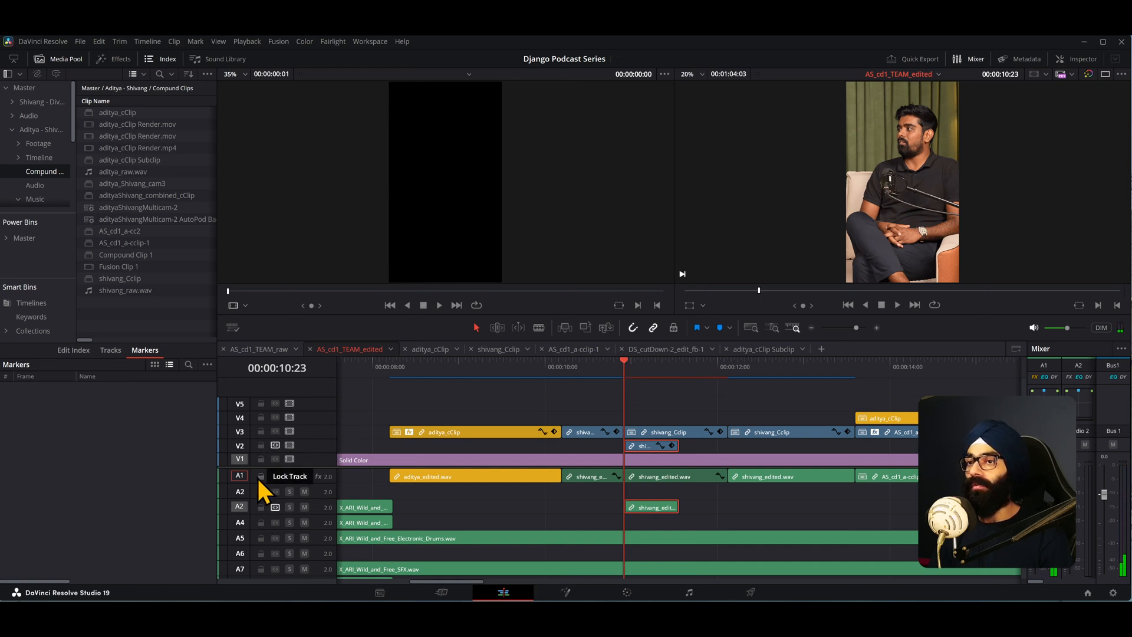
# - Toggle the V1 destination, move the playhead to 00:00:12:01, and paste the copied clip again
pyautogui.click(239, 459)
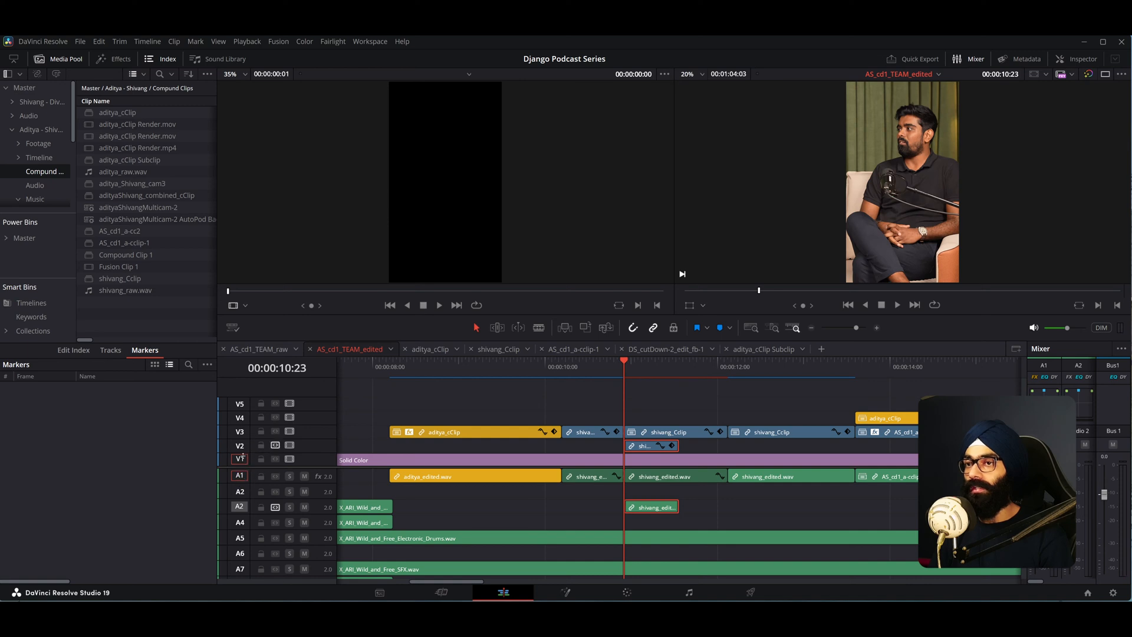
pyautogui.click(720, 363)
pyautogui.hotkey('ctrl', 'v')
pyautogui.click(720, 364)
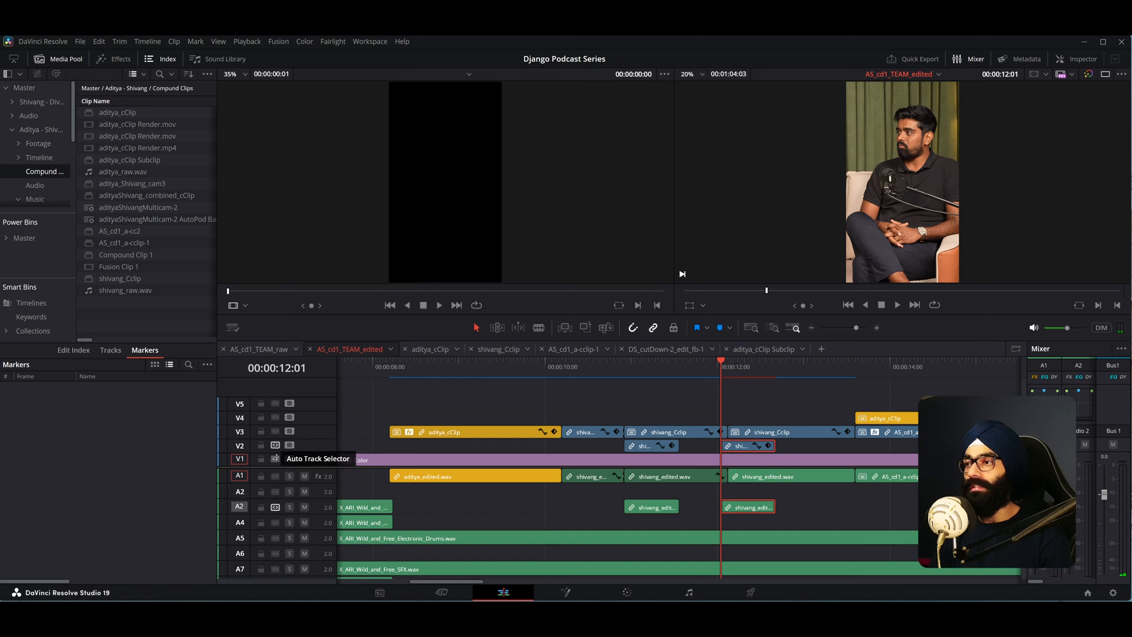
# - Try pasting the clip at the next edit point after toggling the V4 auto track selector, undoing the changes
pyautogui.click(648, 364)
pyautogui.moveTo(621, 361); pyautogui.dragTo(626, 363)
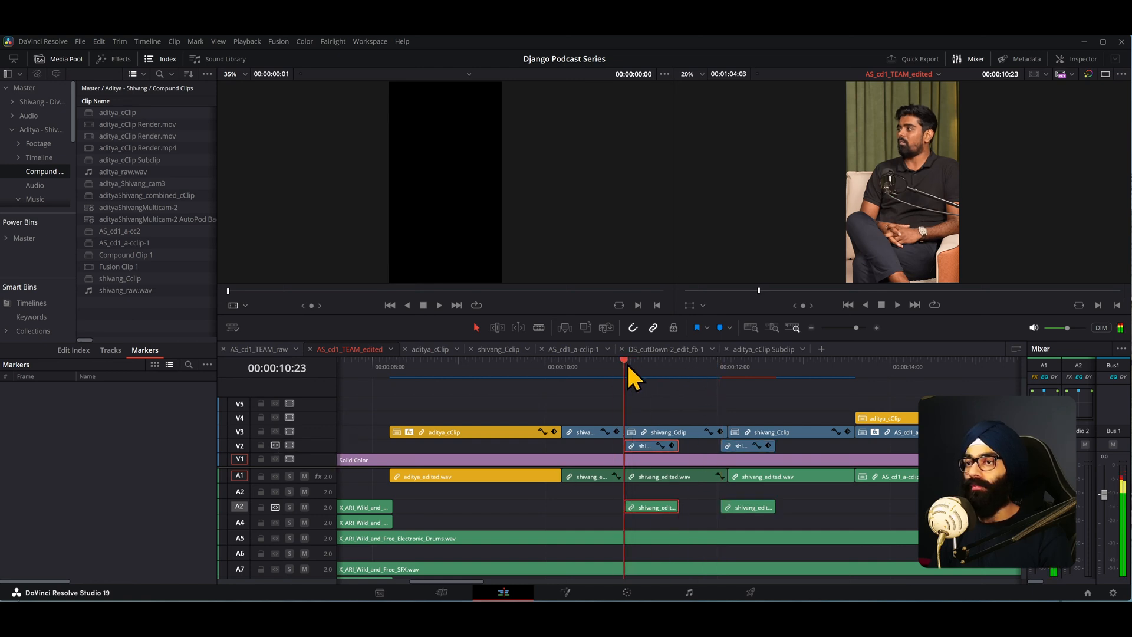
pyautogui.click(275, 418)
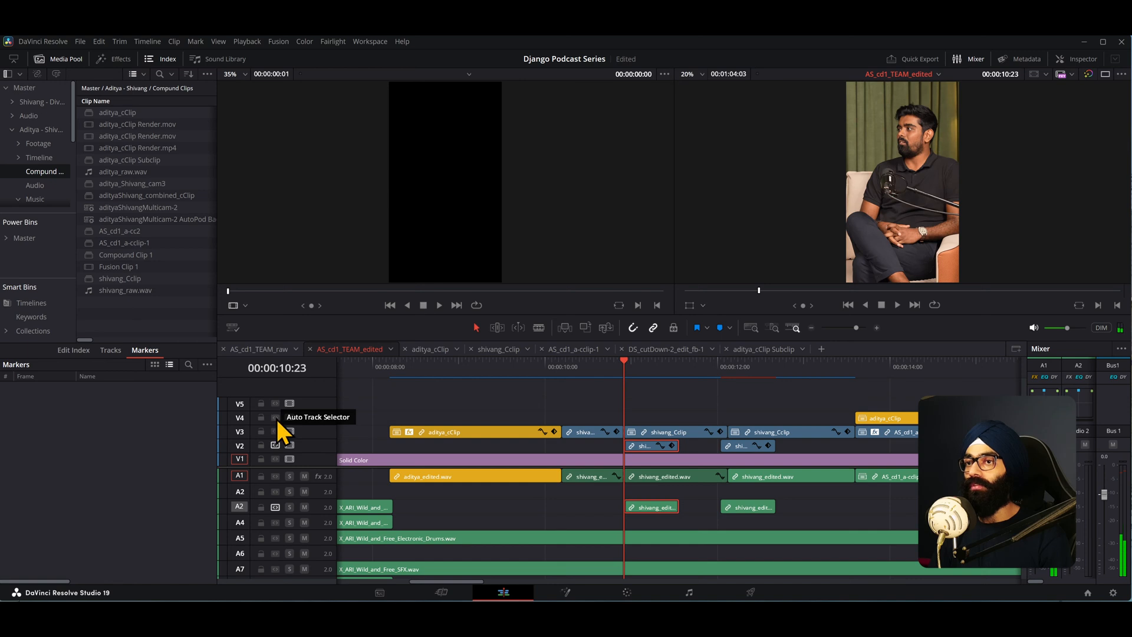
pyautogui.moveTo(648, 367); pyautogui.dragTo(625, 373)
pyautogui.press('Down')
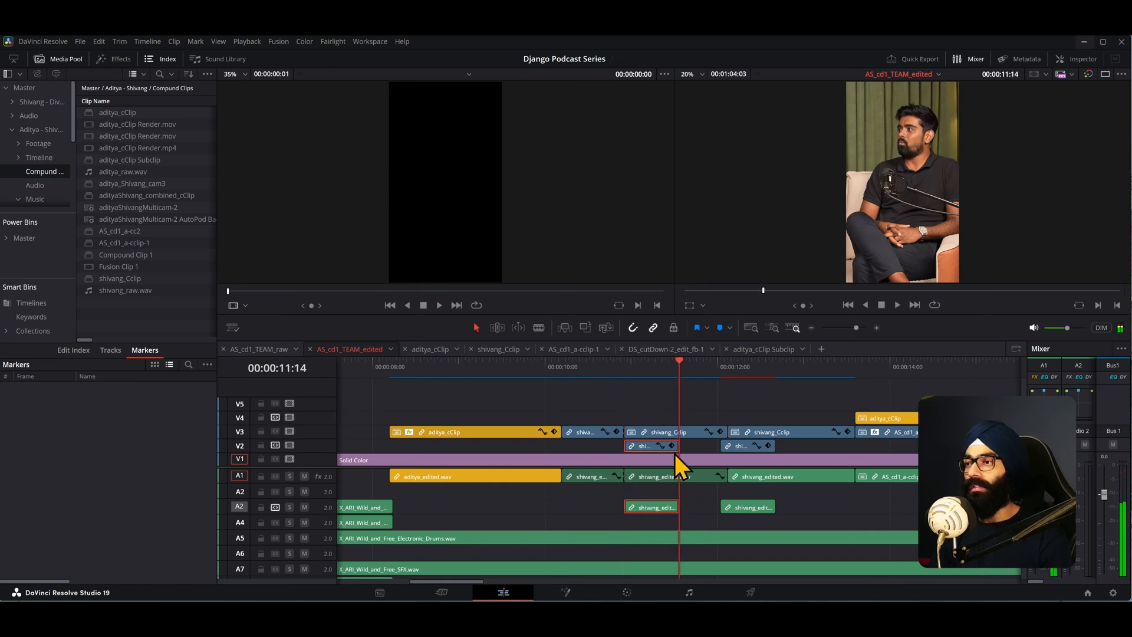
pyautogui.press('Up')
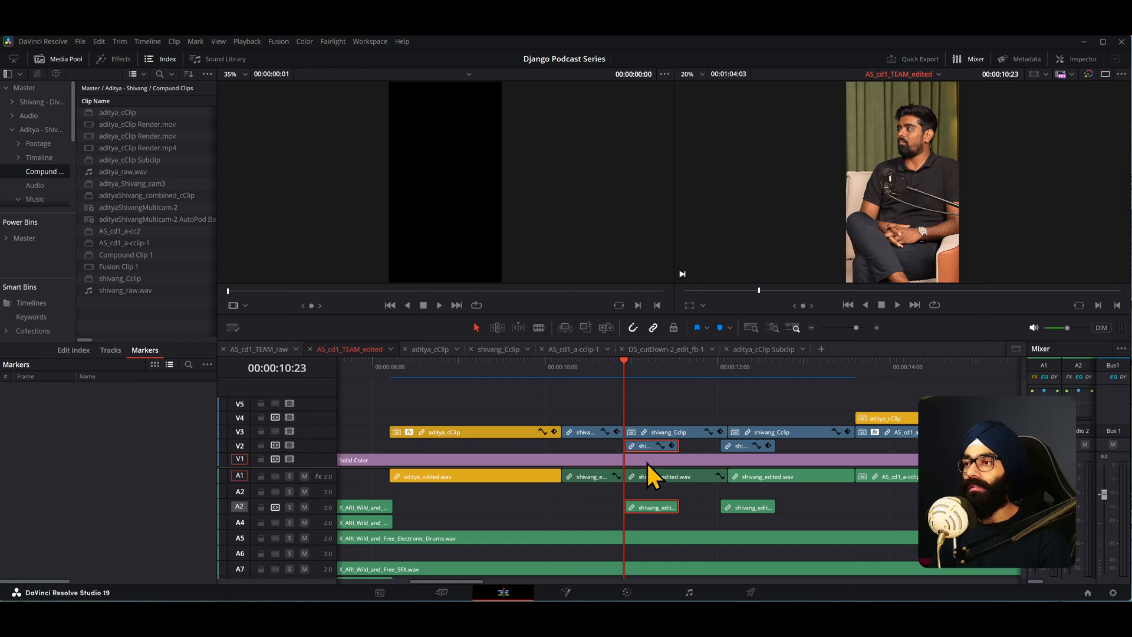
pyautogui.hotkey('ctrl', 'v')
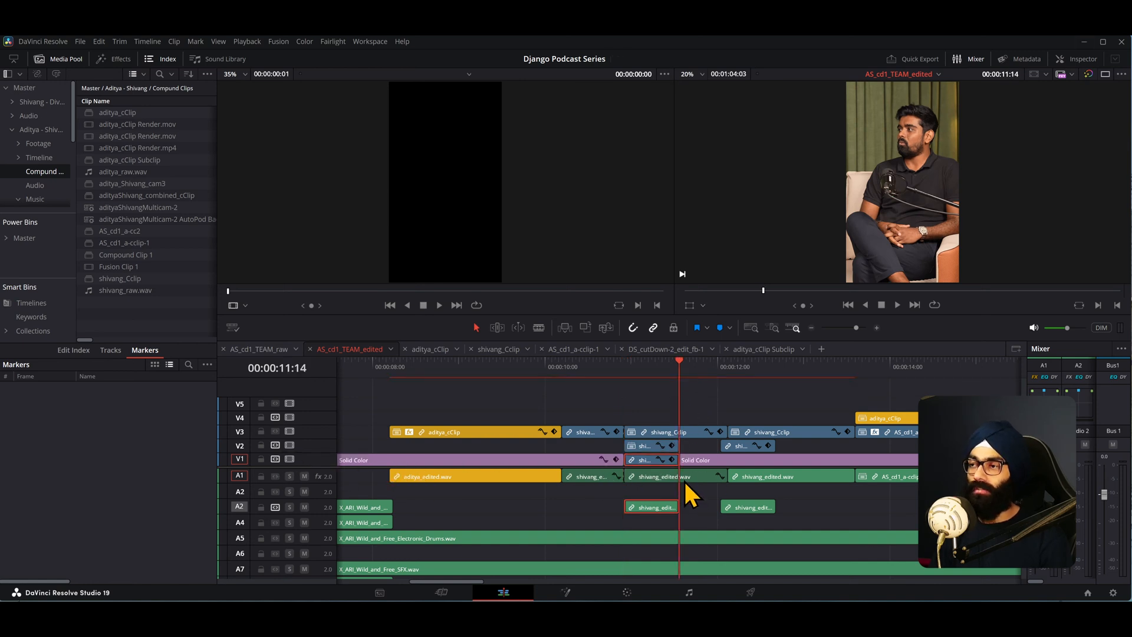
pyautogui.hotkey('ctrl', 'z')
pyautogui.hotkey('ctrl', 'z')
pyautogui.hotkey('ctrl', 'z')
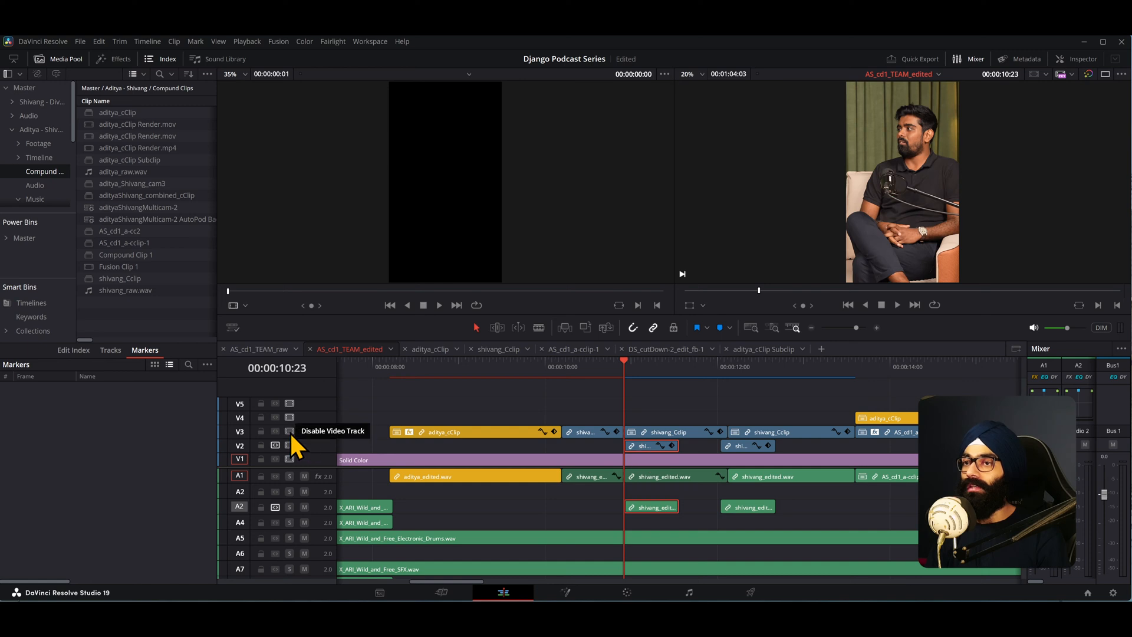
# - Toggle the V3 and V4 auto track selectors
pyautogui.click(273, 433)
pyautogui.click(274, 418)
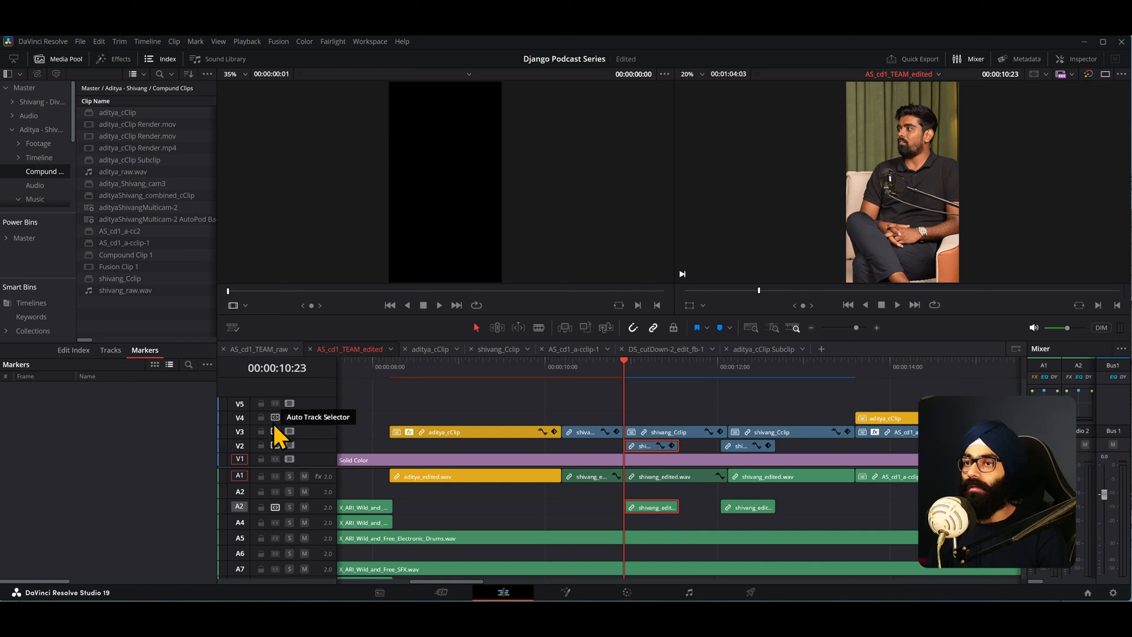
pyautogui.click(275, 431)
pyautogui.click(274, 418)
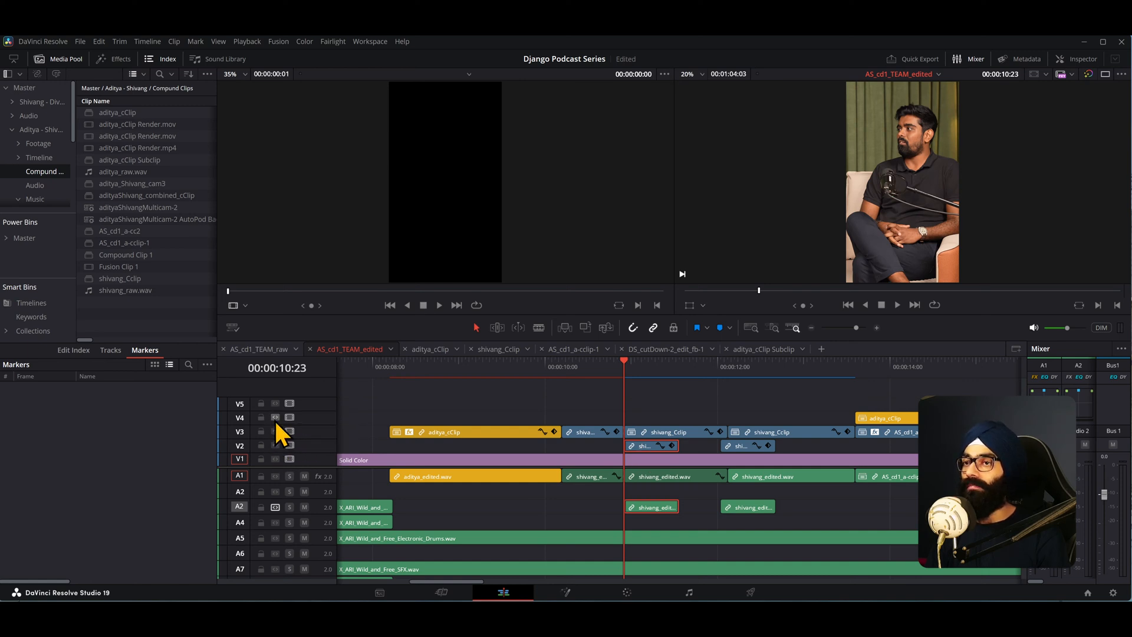
# - Increase the Video 2 track height in the timeline
pyautogui.scroll(-1, 618, 489)
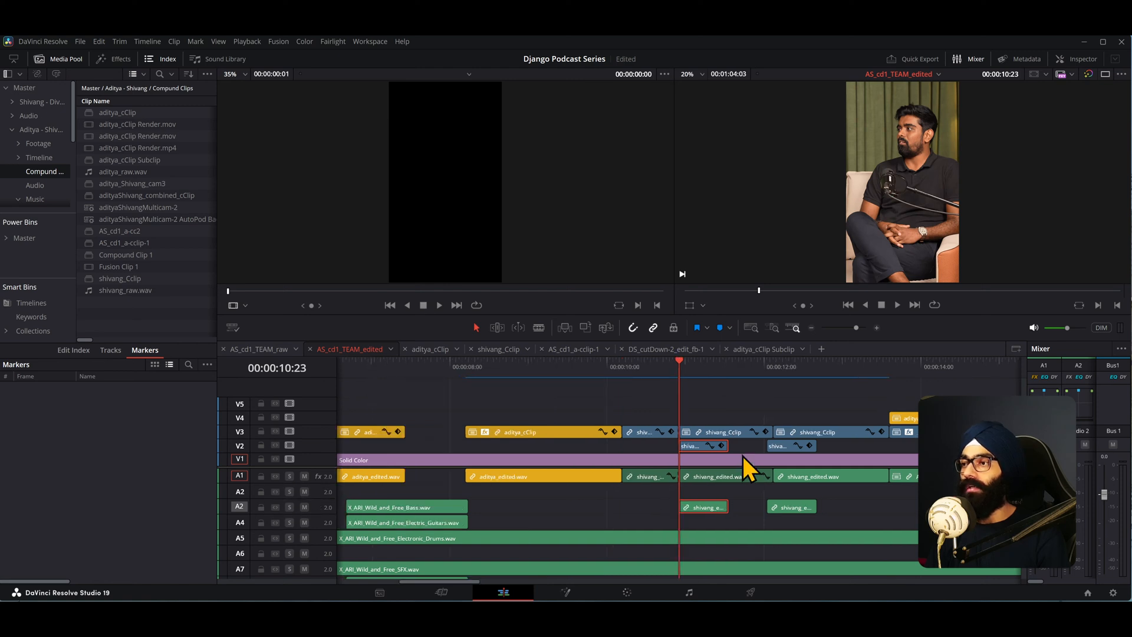
pyautogui.click(800, 450)
pyautogui.scroll(-1, 265, 454)
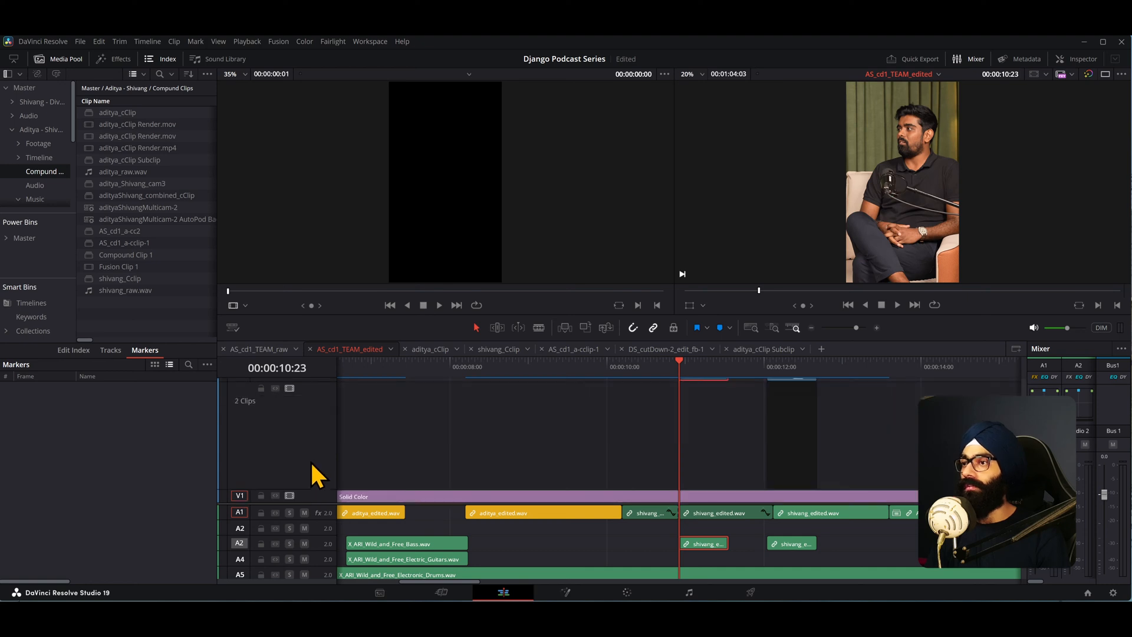
pyautogui.scroll(1, 309, 467)
pyautogui.scroll(2, 730, 470)
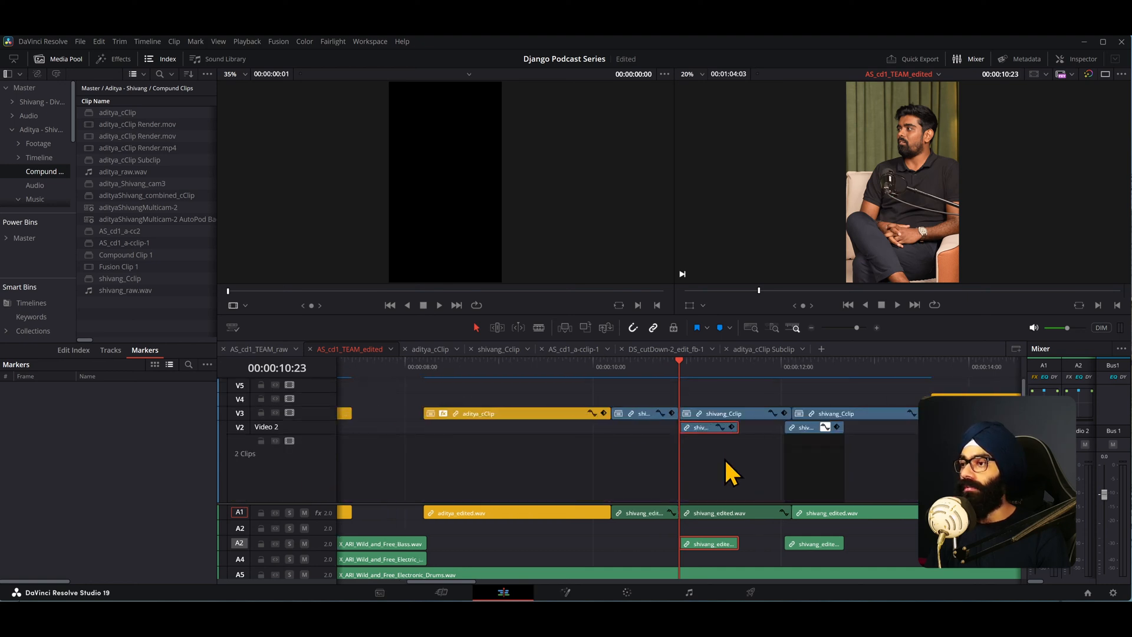
pyautogui.scroll(1, 716, 460)
pyautogui.scroll(-1, 294, 473)
pyautogui.scroll(1, 296, 474)
pyautogui.scroll(-3, 308, 499)
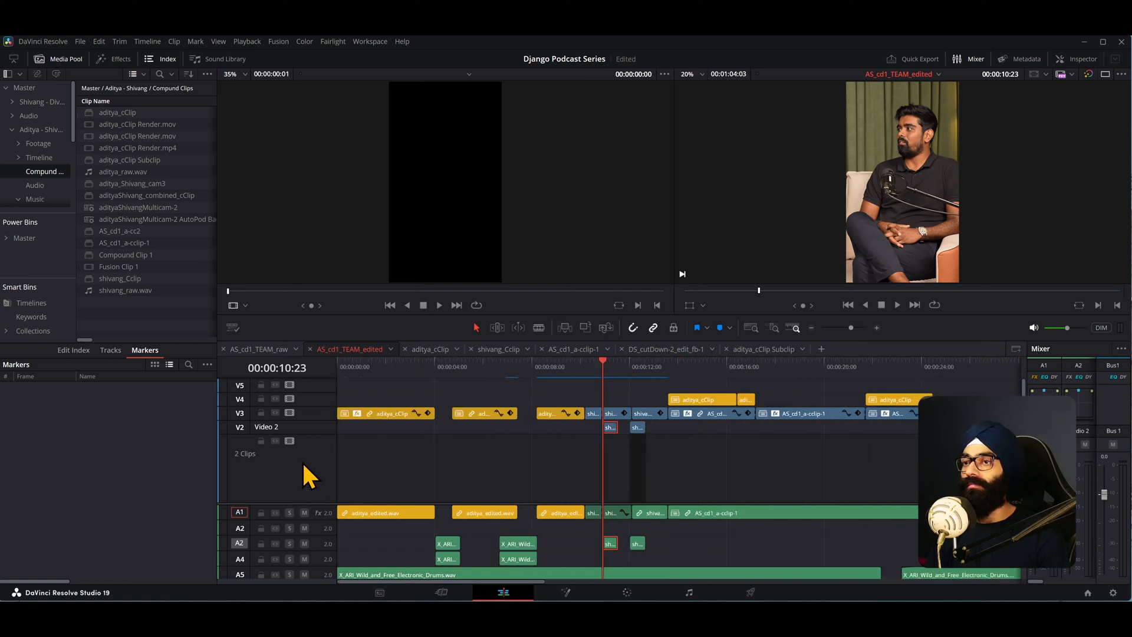
pyautogui.moveTo(311, 504); pyautogui.dragTo(309, 534)
pyautogui.scroll(3, 672, 421)
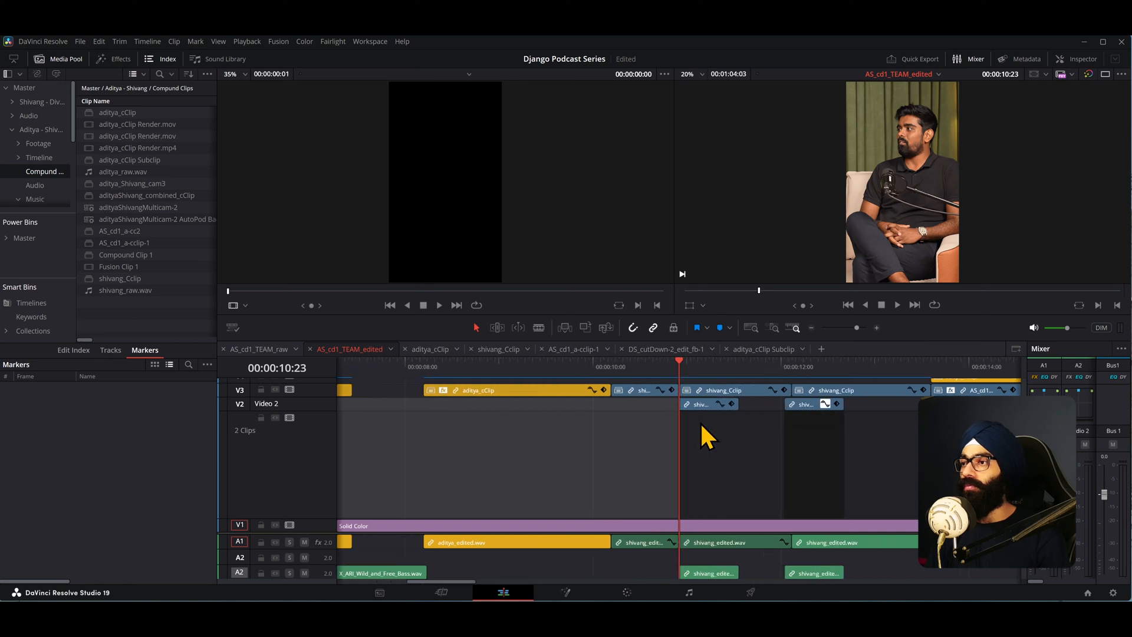
# - Inspect the pasted V2 and A2 clips around the playhead
pyautogui.click(769, 454)
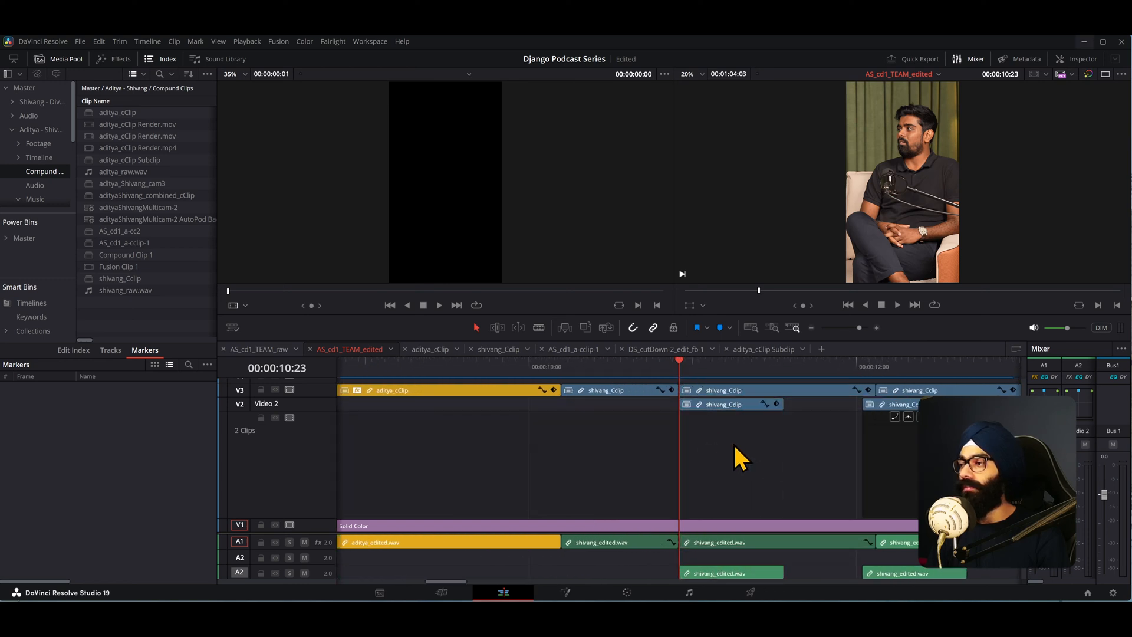
pyautogui.click(939, 454)
pyautogui.scroll(1, 857, 521)
pyautogui.scroll(-1, 857, 520)
pyautogui.scroll(1, 857, 521)
pyautogui.scroll(1, 831, 494)
pyautogui.hscroll(-5, 808, 494)
pyautogui.hscroll(3, 808, 494)
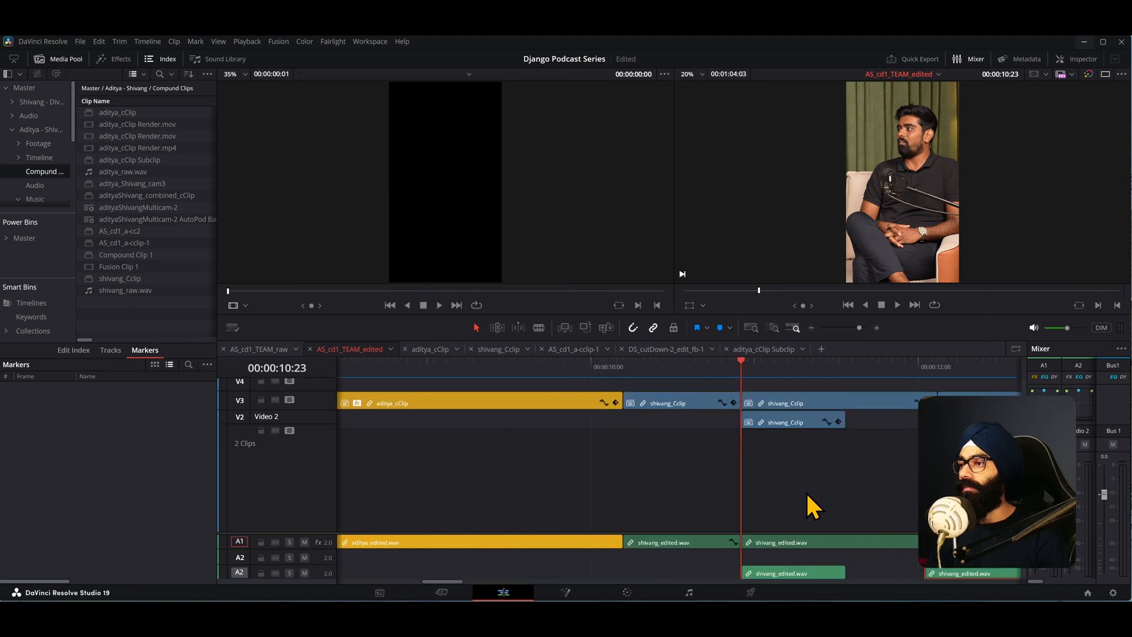
pyautogui.scroll(-11, 803, 495)
pyautogui.scroll(-1, 790, 499)
pyautogui.scroll(4, 377, 452)
pyautogui.scroll(2, 283, 465)
pyautogui.scroll(-1, 283, 465)
pyautogui.scroll(1, 280, 471)
pyautogui.scroll(-2, 278, 477)
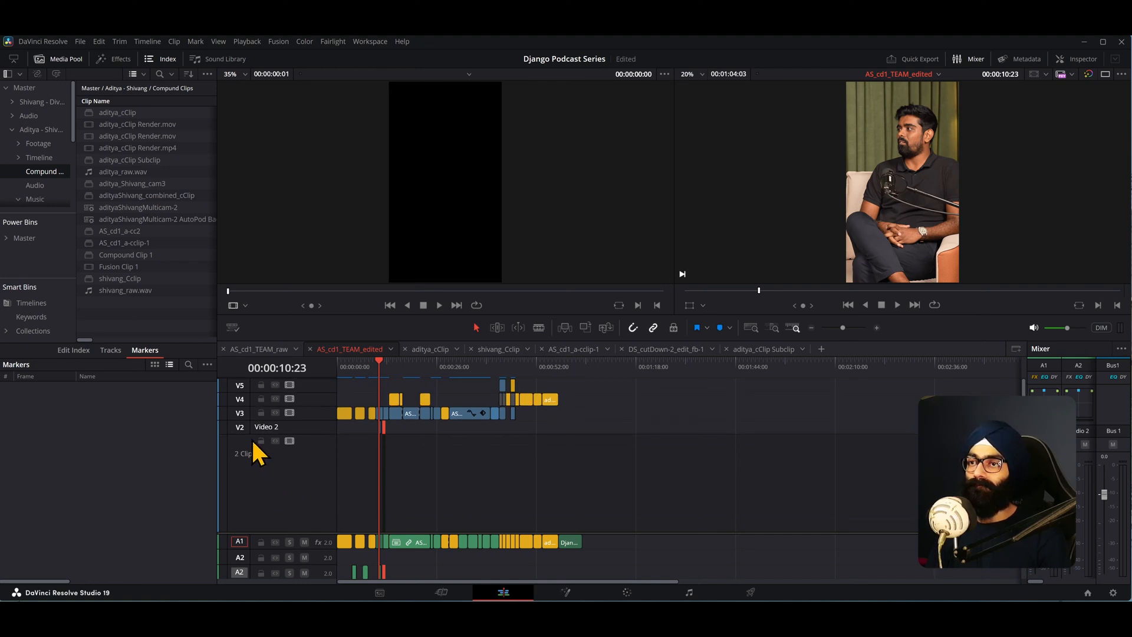
pyautogui.scroll(8, 392, 442)
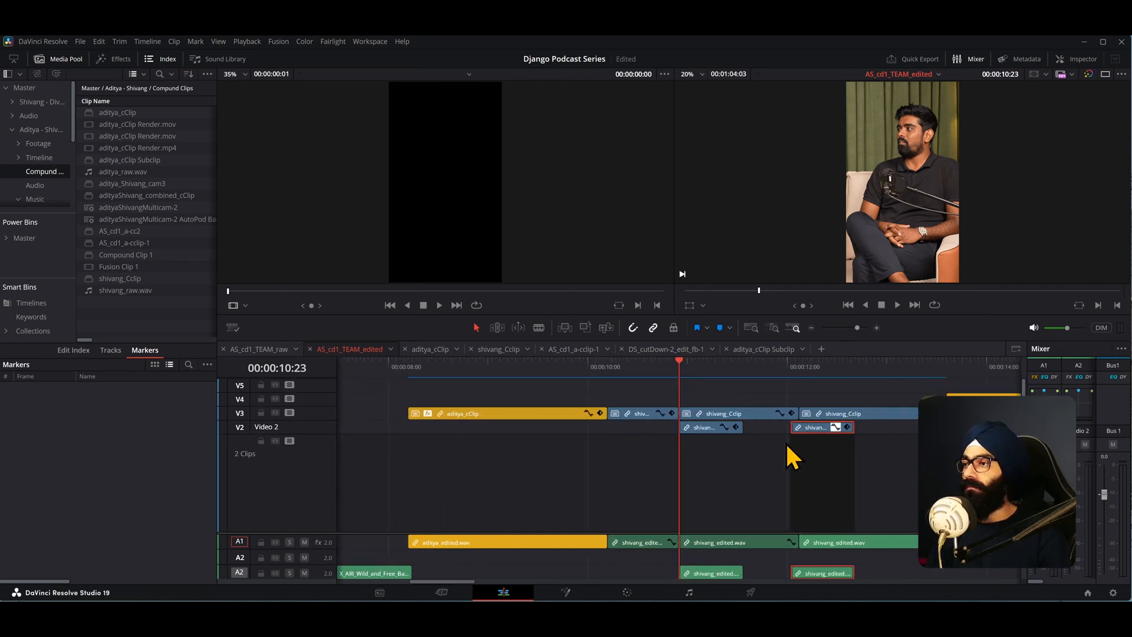
pyautogui.scroll(3, 790, 442)
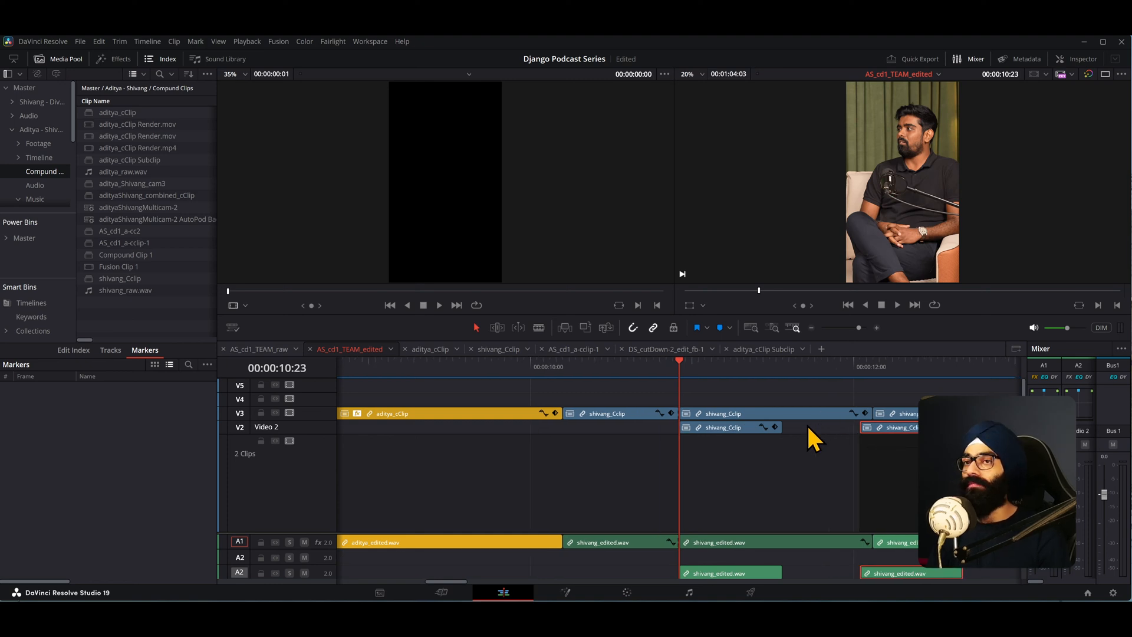
pyautogui.scroll(1, 693, 454)
# - Delete the pasted clip at 00:00:10:23 from V2 and A2
pyautogui.click(803, 427)
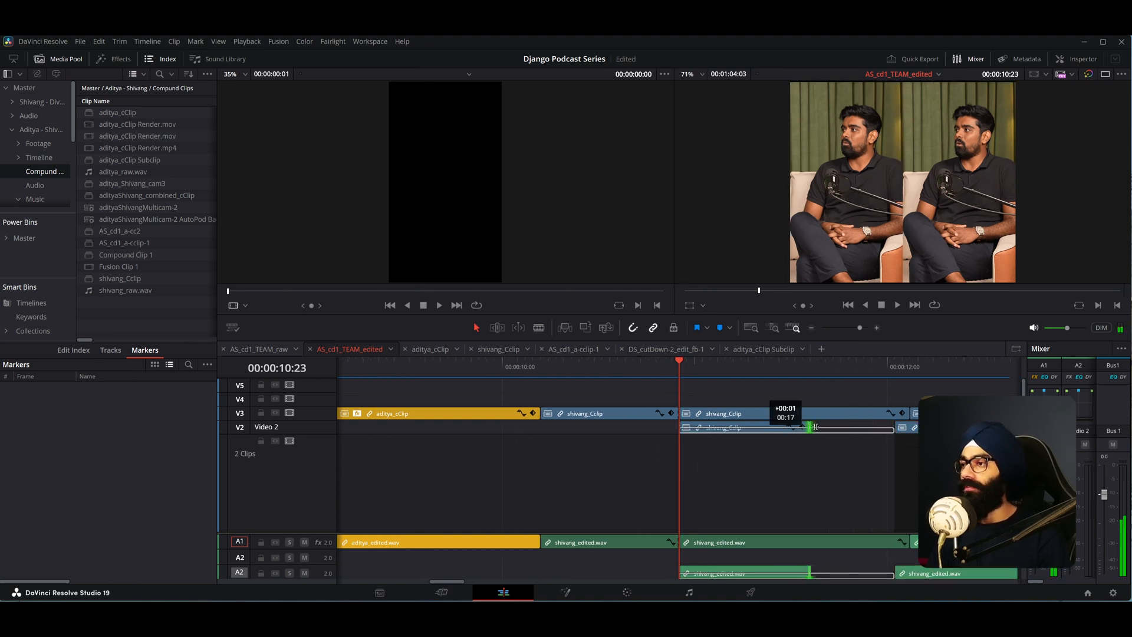
pyautogui.click(759, 430)
pyautogui.press('BackSpace')
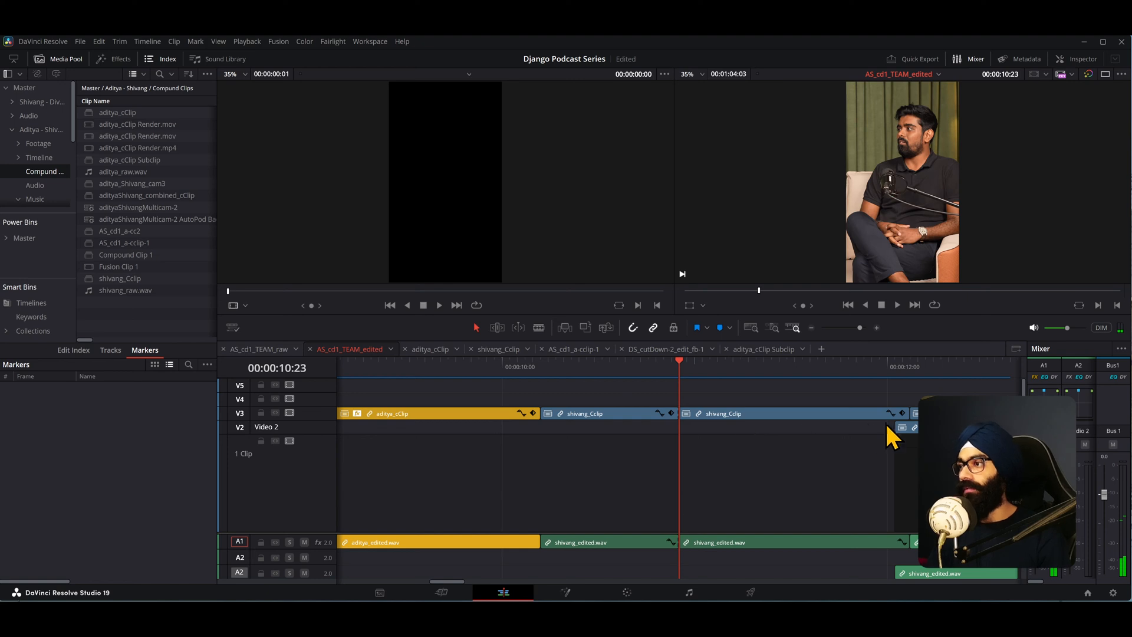
# - Examine the end of the timeline at 00:01:04:03
pyautogui.press('End')
pyautogui.scroll(-6, 743, 468)
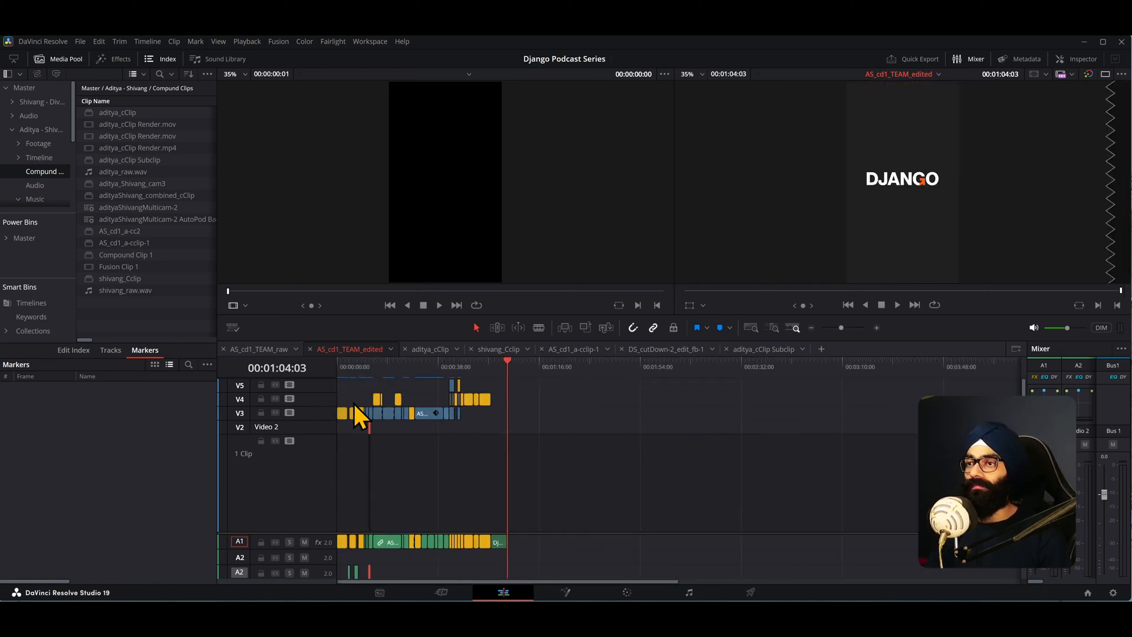
pyautogui.scroll(3, 348, 403)
pyautogui.scroll(-5, 295, 456)
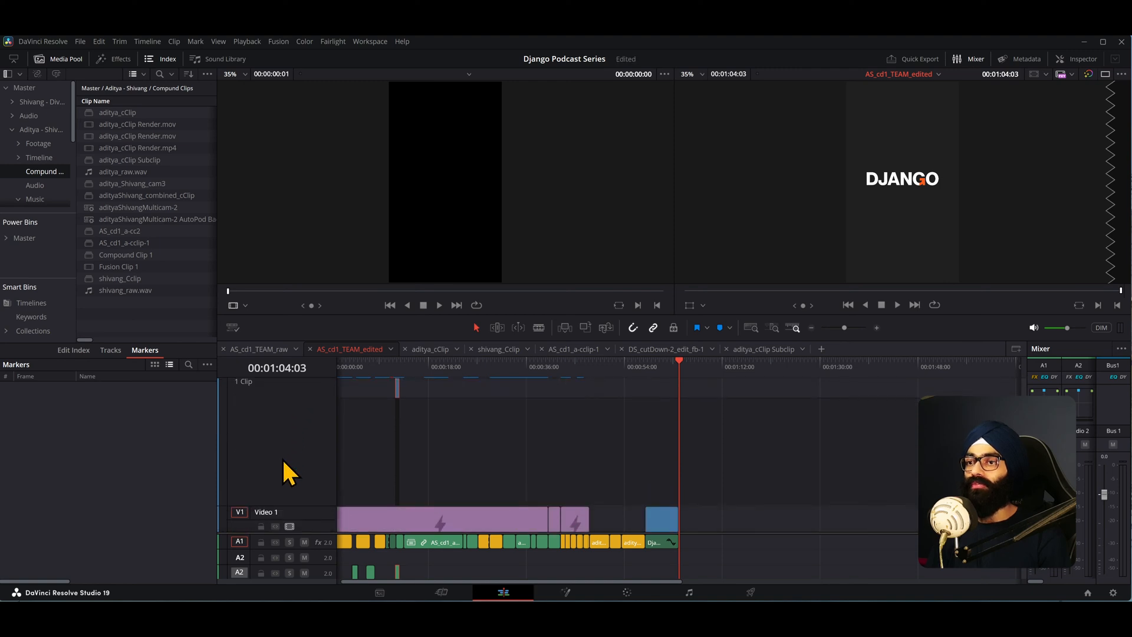
pyautogui.scroll(5, 282, 458)
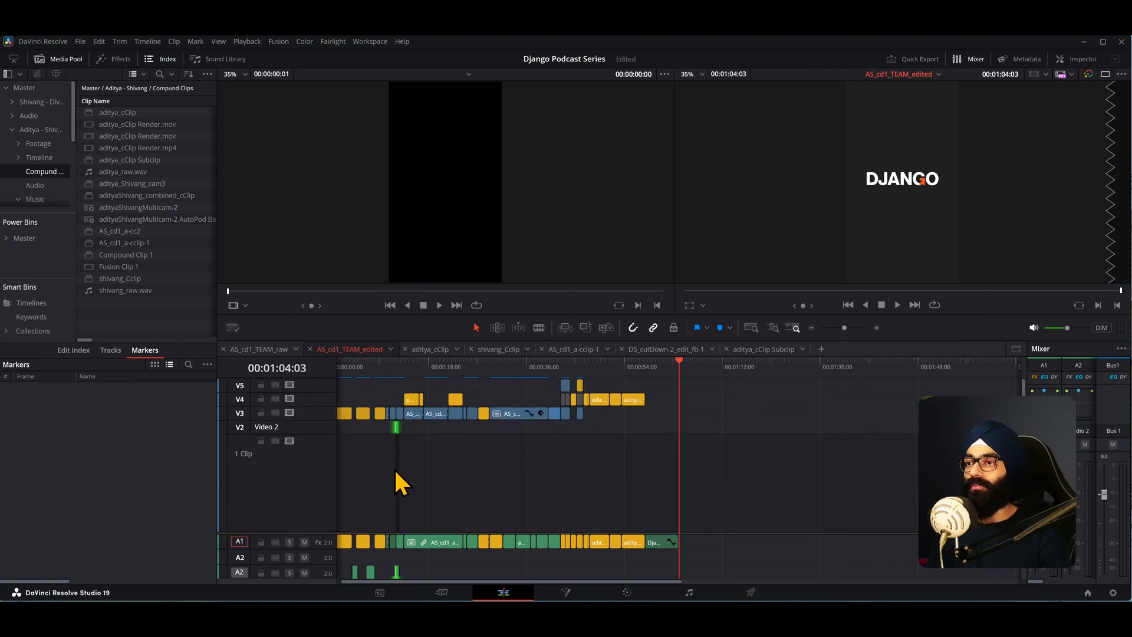
pyautogui.scroll(5, 405, 467)
pyautogui.moveTo(953, 583); pyautogui.dragTo(746, 585)
pyautogui.scroll(-2, 698, 467)
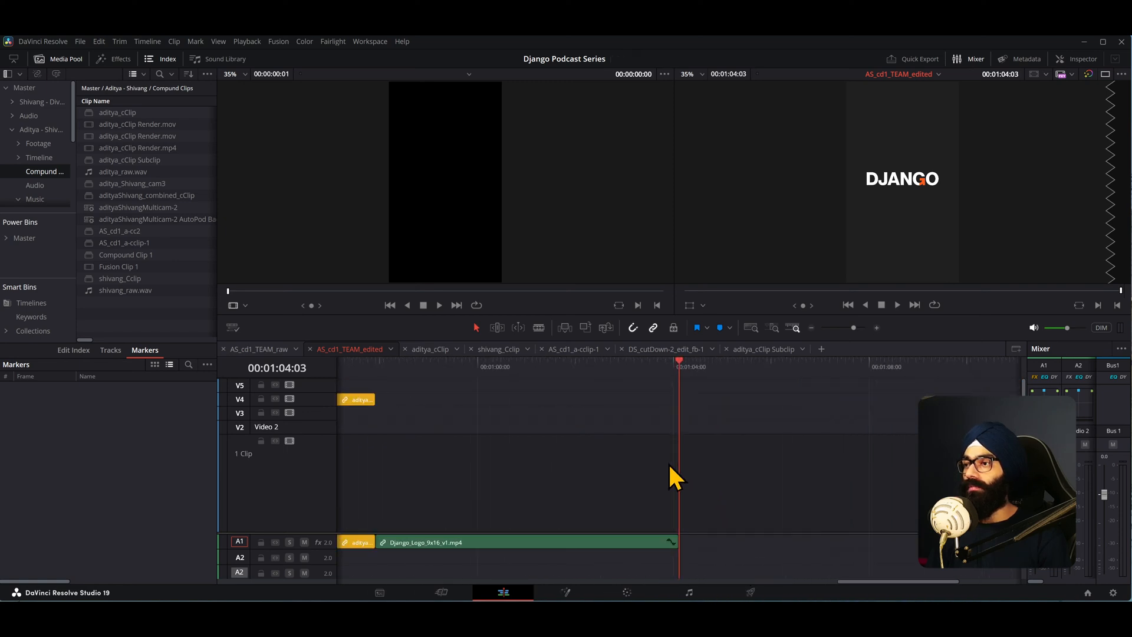
pyautogui.scroll(-3, 562, 459)
pyautogui.scroll(3, 391, 413)
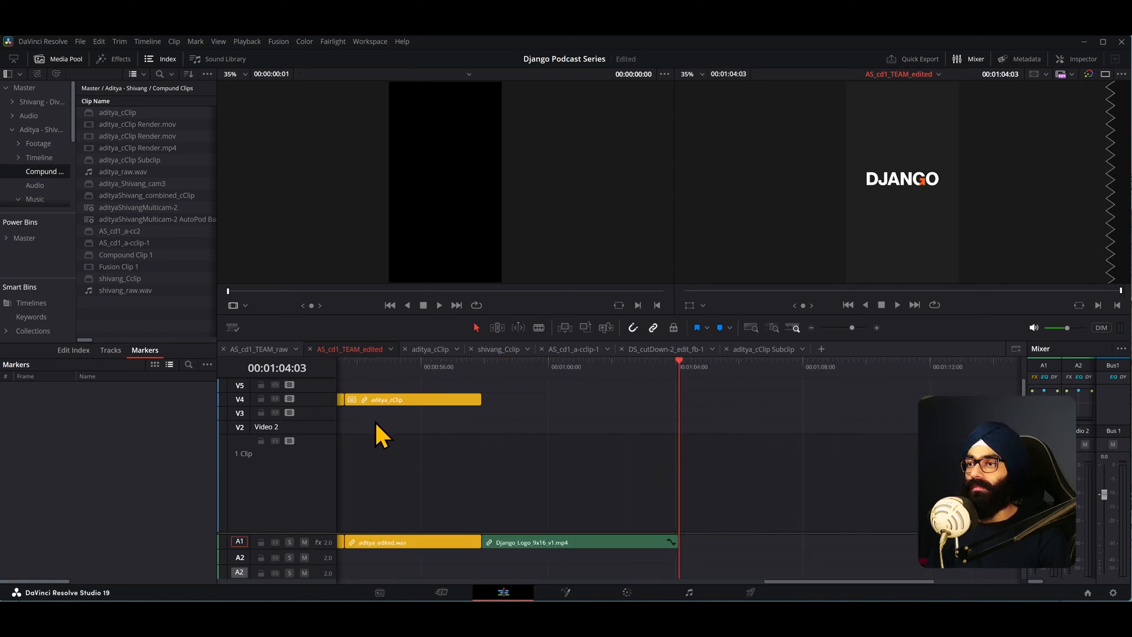
# - Fit the whole timeline, move the playhead to 00:00:12:03, and undo the last edit
pyautogui.hotkey('shift', 'z')
pyautogui.click(451, 364)
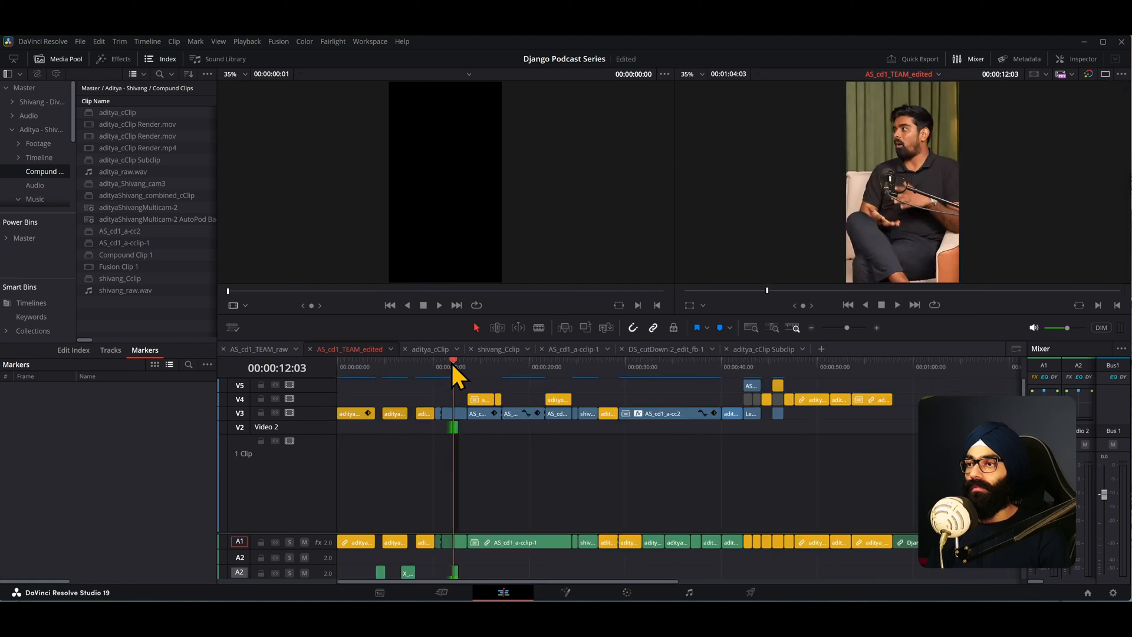
pyautogui.scroll(4, 451, 362)
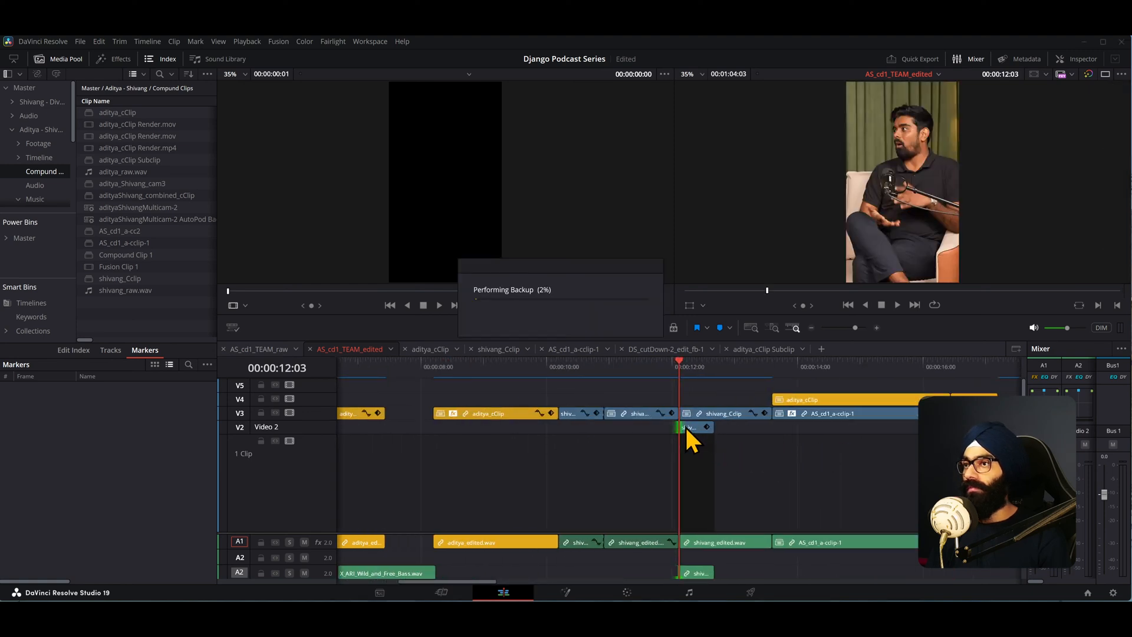
pyautogui.hotkey('ctrl', 'z')
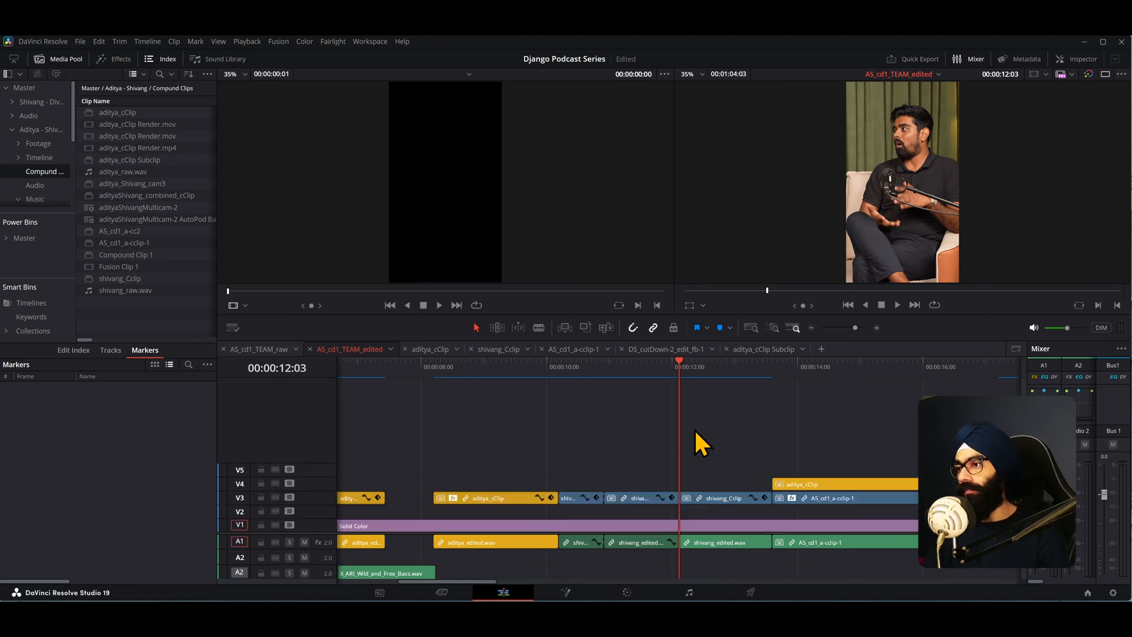
# - Resize the track view and briefly play back the timeline from 00:00:12:03
pyautogui.scroll(3, 275, 508)
pyautogui.scroll(-2, 275, 507)
pyautogui.scroll(3, 275, 508)
pyautogui.scroll(-2, 636, 482)
pyautogui.scroll(-2, 632, 484)
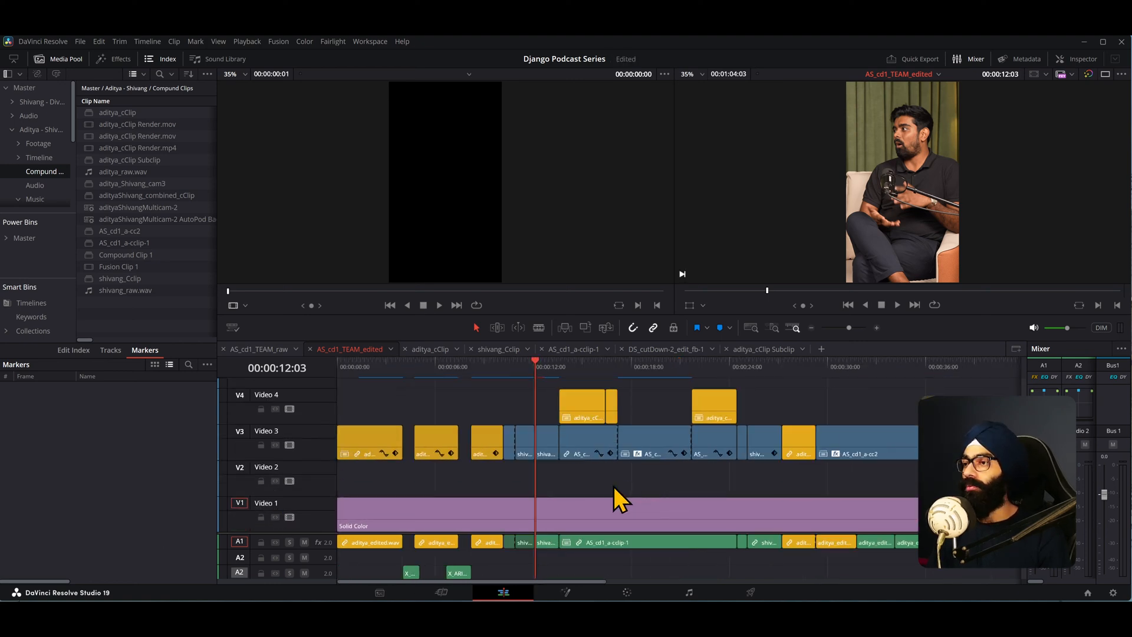
pyautogui.scroll(-3, 277, 468)
pyautogui.scroll(-1, 276, 465)
pyautogui.scroll(2, 276, 465)
pyautogui.scroll(-3, 276, 466)
pyautogui.press('space')
pyautogui.scroll(3, 688, 394)
pyautogui.scroll(2, 308, 516)
pyautogui.scroll(-2, 306, 515)
pyautogui.press('space')
pyautogui.scroll(-5, 755, 446)
pyautogui.scroll(5, 381, 471)
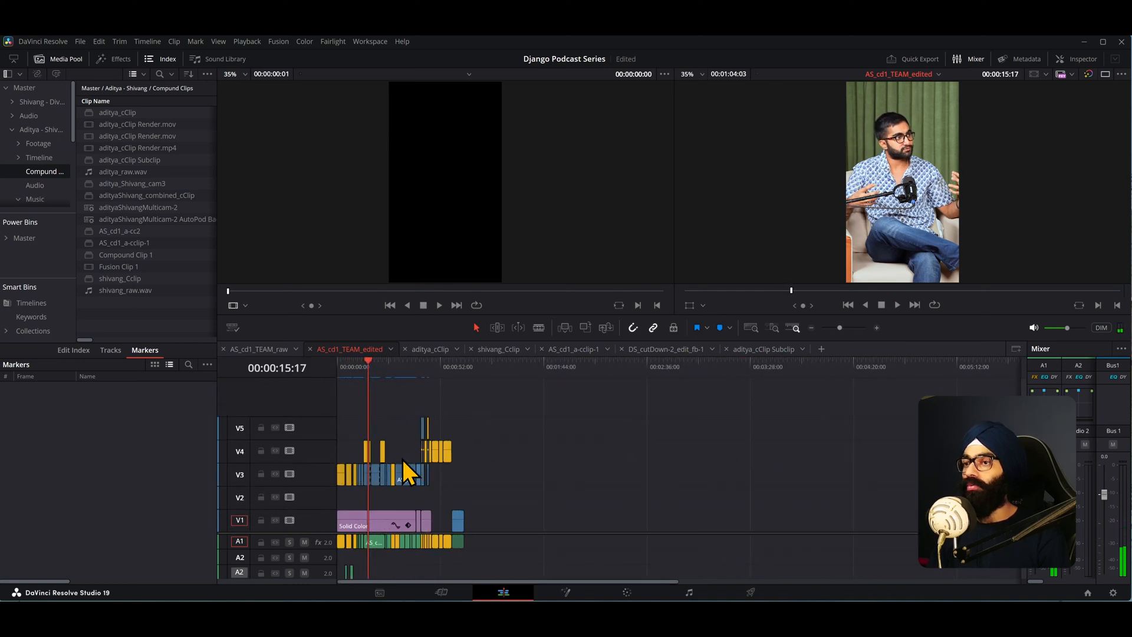
# - Scrub and play back the timeline from about 00:00:34:04 to review the clips
pyautogui.click(503, 370)
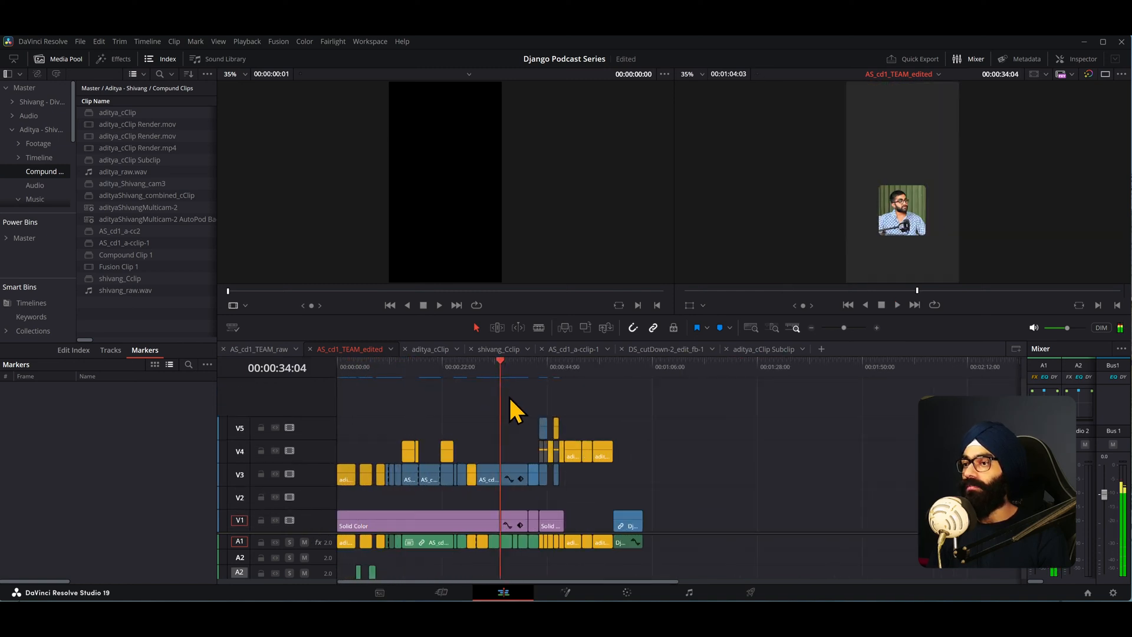
pyautogui.scroll(5, 519, 413)
pyautogui.moveTo(692, 374); pyautogui.dragTo(933, 370)
pyautogui.press('space')
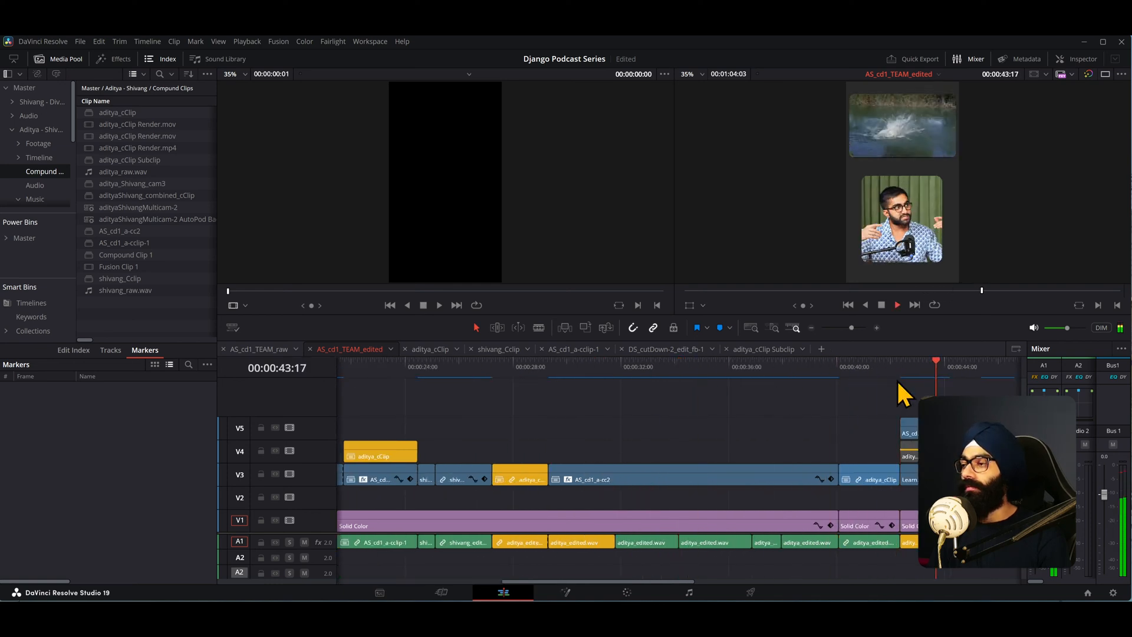
pyautogui.scroll(-3, 708, 439)
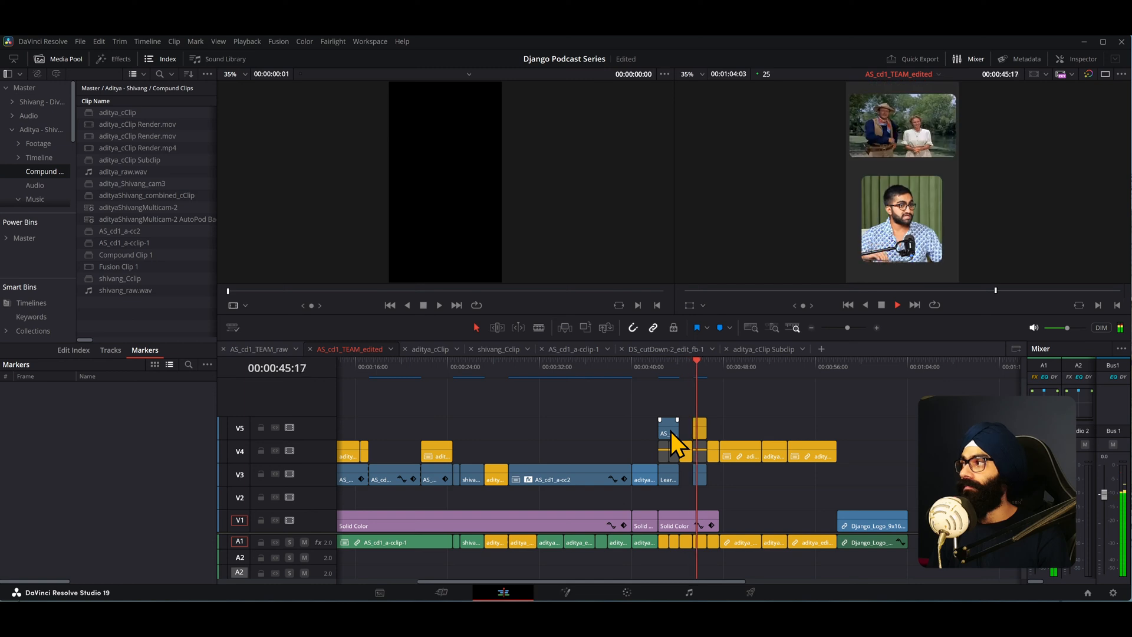
pyautogui.press('space')
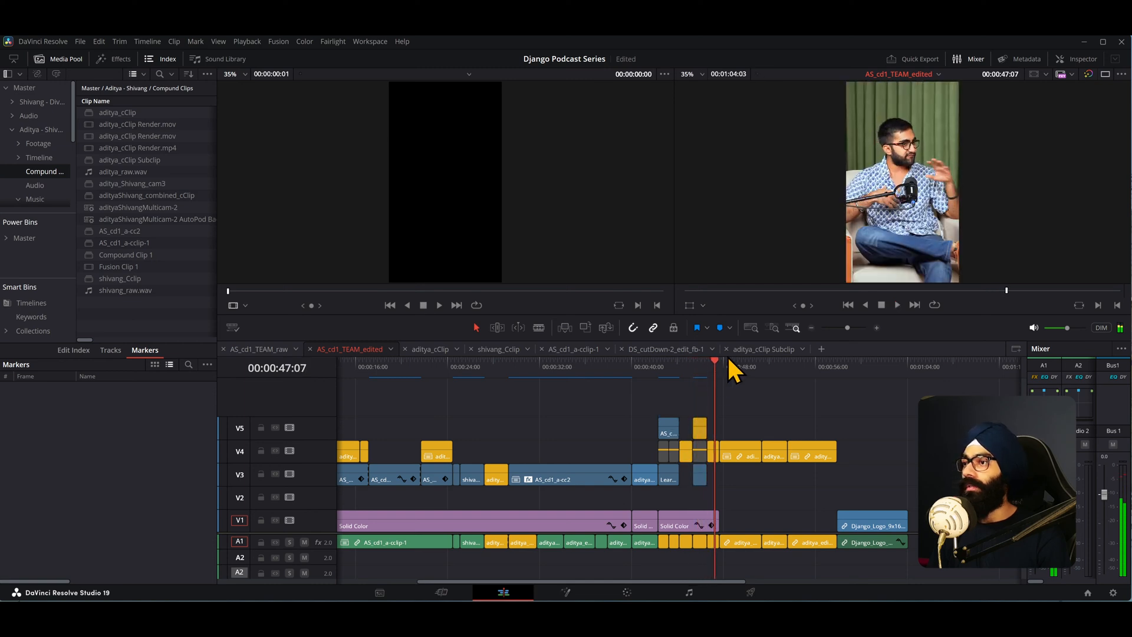
# - Enlarge the timeline area, load aditya_cClip Subclip into the source viewer and scrub it to about 00:00:01:08
pyautogui.moveTo(732, 339); pyautogui.dragTo(650, 328)
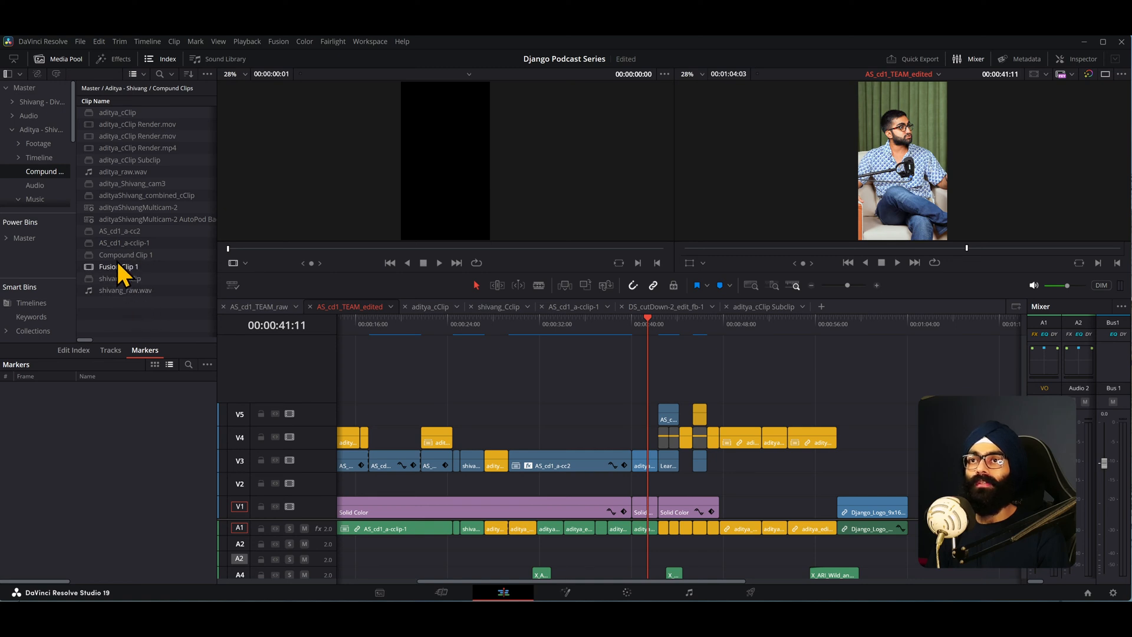
pyautogui.doubleClick(96, 163)
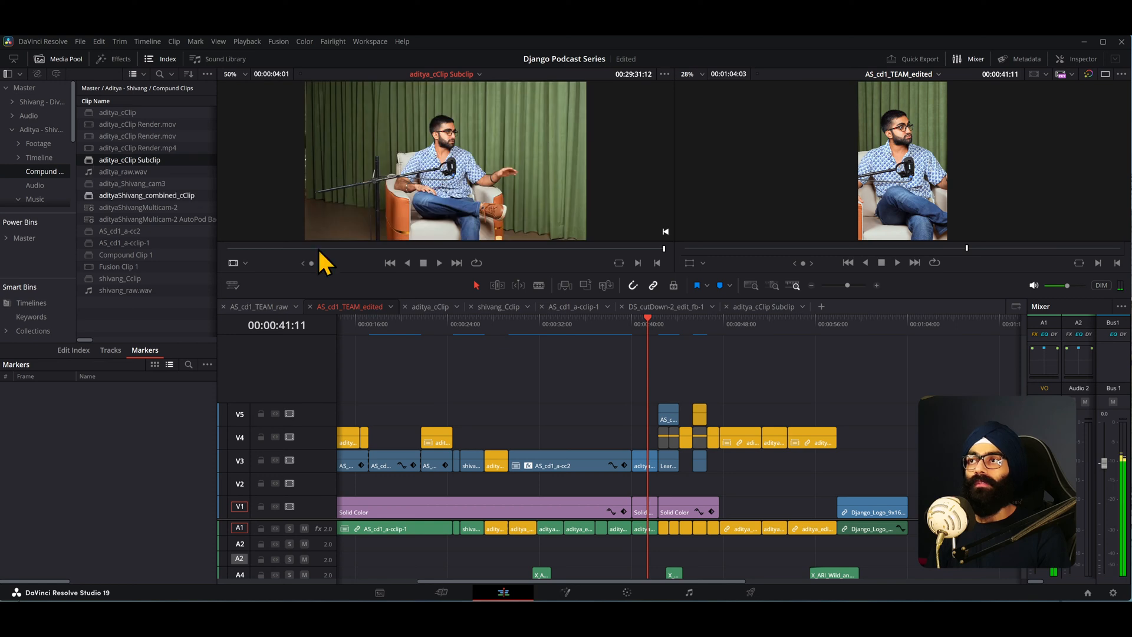
pyautogui.click(355, 248)
pyautogui.moveTo(357, 248); pyautogui.dragTo(459, 249)
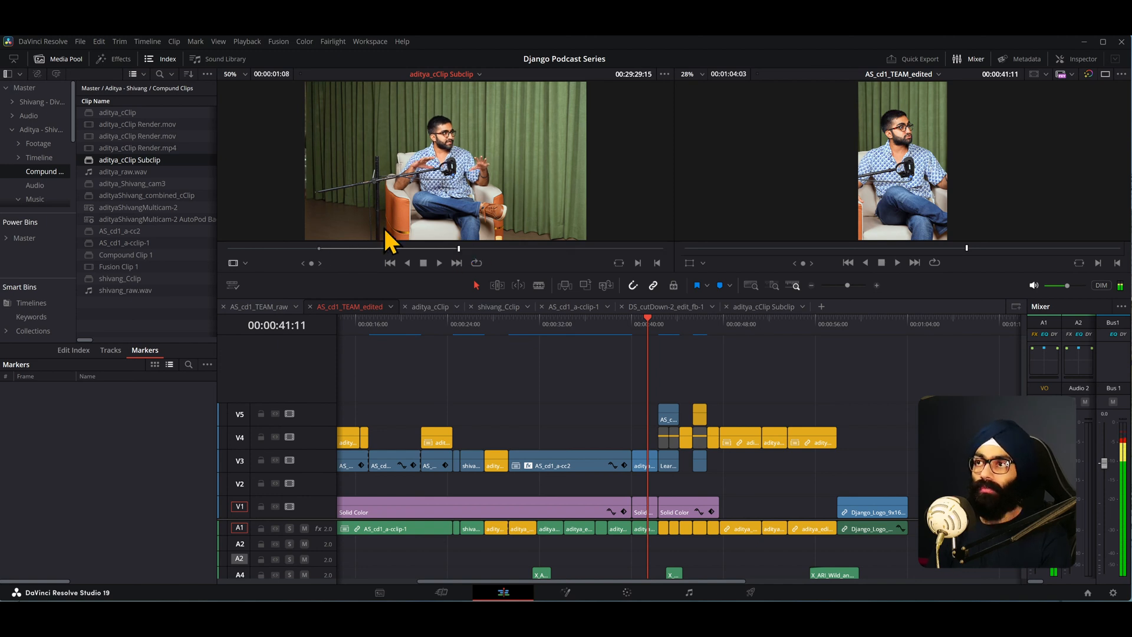
# - Zoom the timeline and move the V1 video destination control onto the top video track
pyautogui.click(509, 329)
pyautogui.hotkey('ctrl', '=')
pyautogui.hotkey('ctrl', '-')
pyautogui.hotkey('ctrl', '-')
pyautogui.hotkey('ctrl', '-')
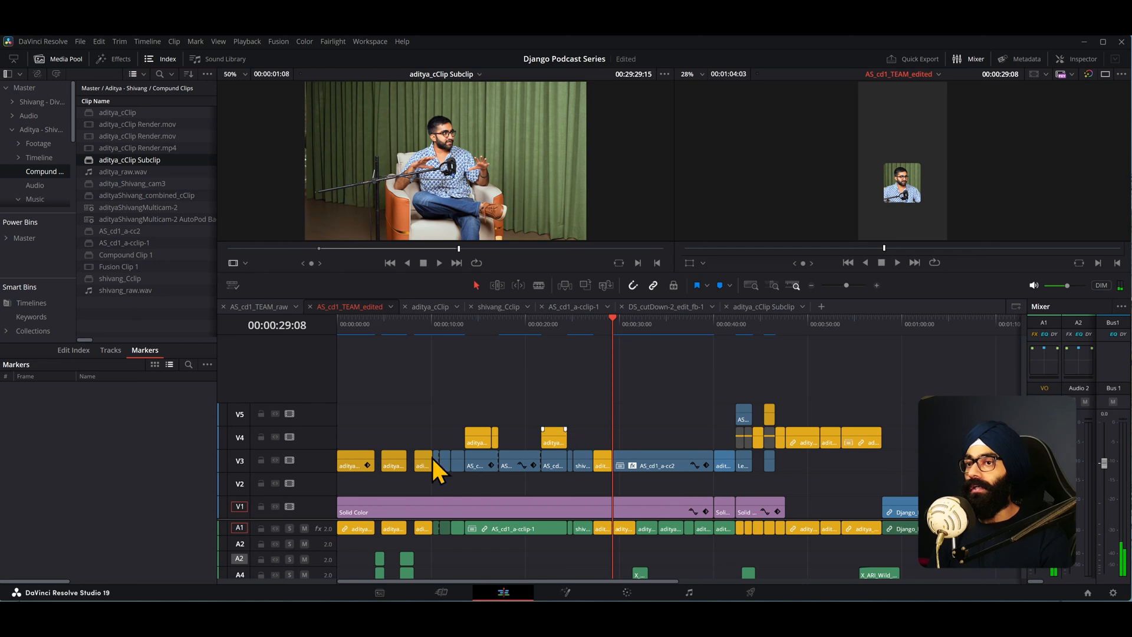
pyautogui.hotkey('ctrl', '=')
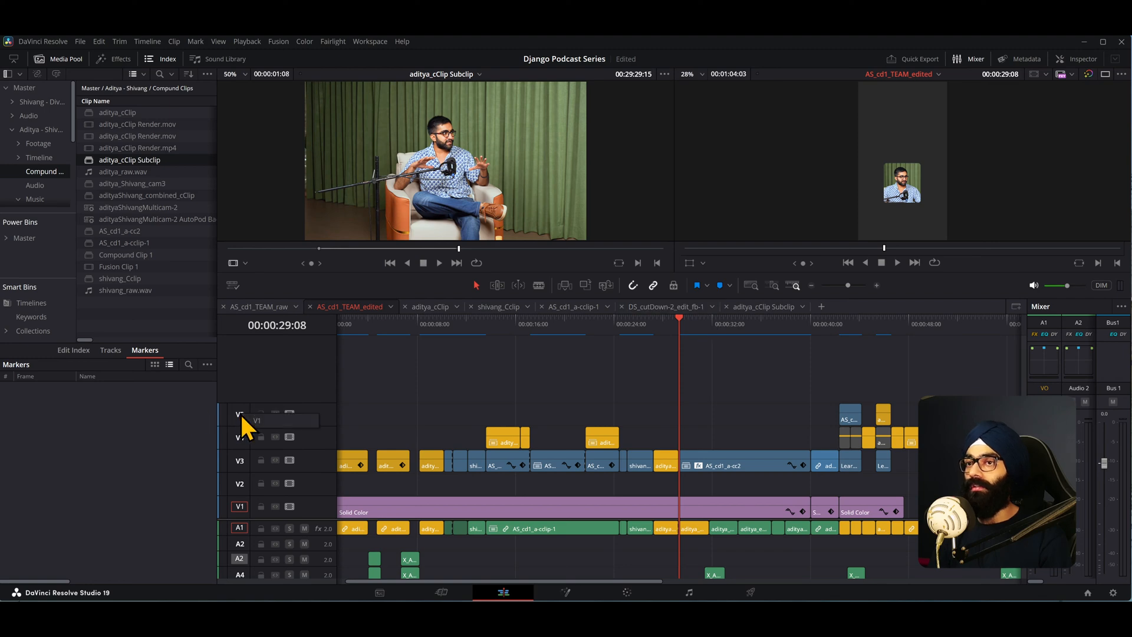
pyautogui.moveTo(252, 420); pyautogui.dragTo(253, 421)
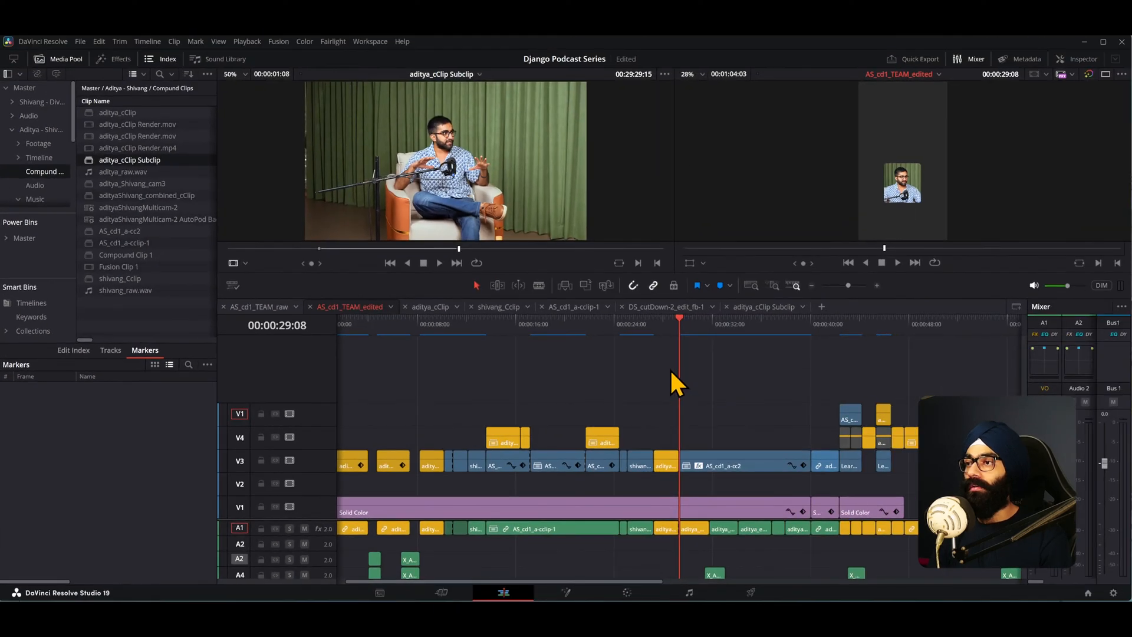
# - Insert the source clip at the playhead onto the top track and undo it, twice
pyautogui.moveTo(679, 326)
pyautogui.mouseDown()
pyautogui.moveTo(692, 323)
pyautogui.moveTo(679, 327)
pyautogui.mouseUp()
pyautogui.click(400, 164)
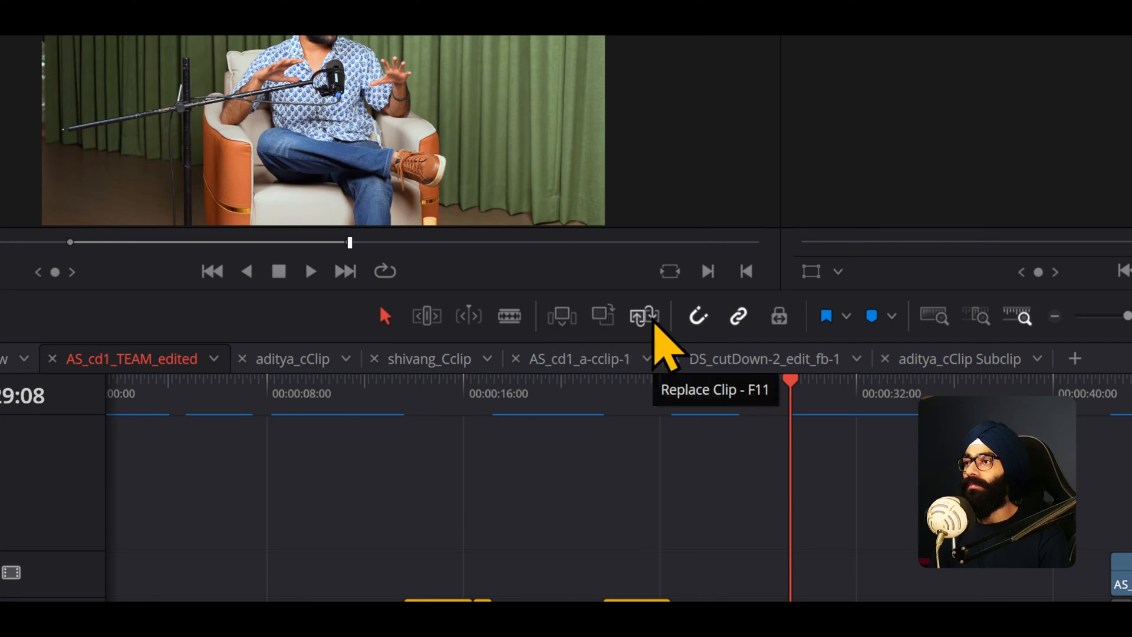
pyautogui.click(564, 324)
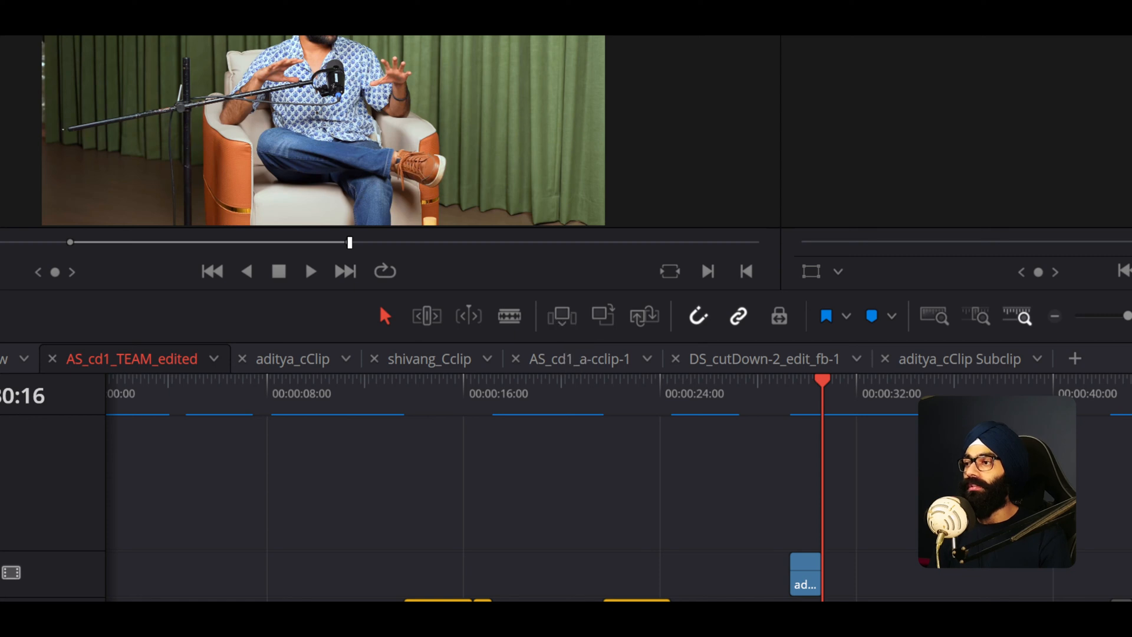
pyautogui.hotkey('ctrl', 'z')
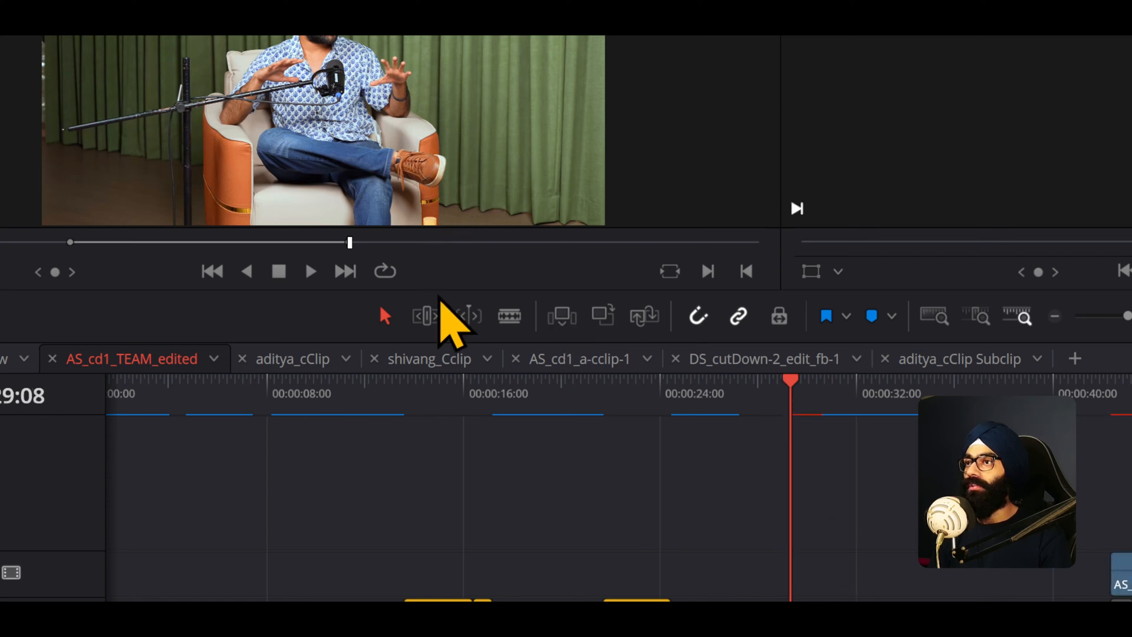
pyautogui.click(570, 318)
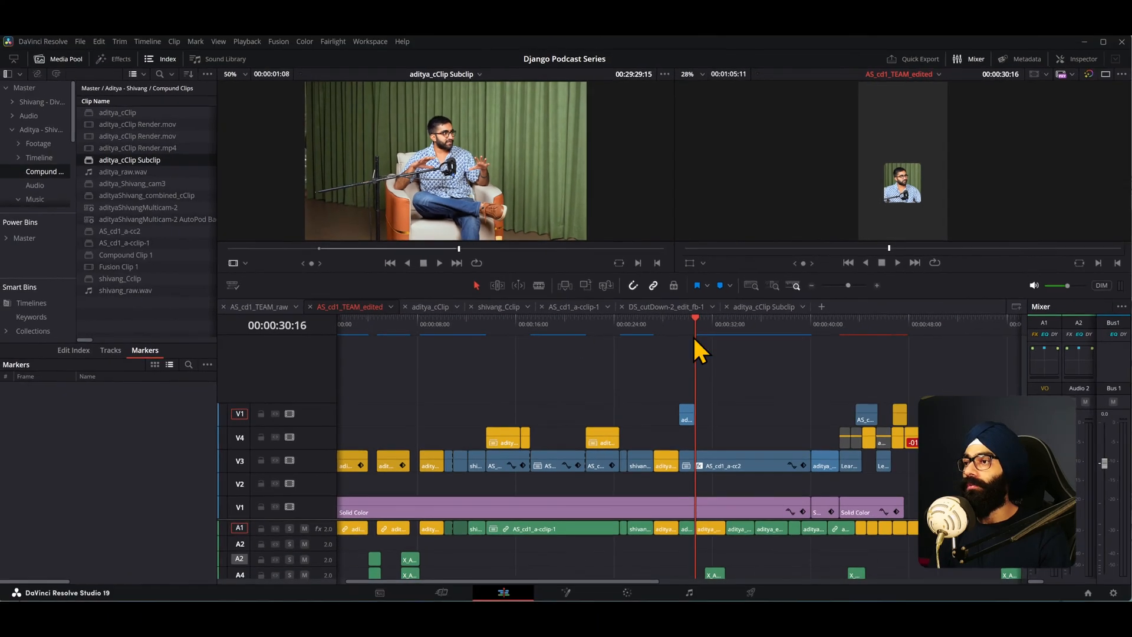
pyautogui.hotkey('ctrl', 'z')
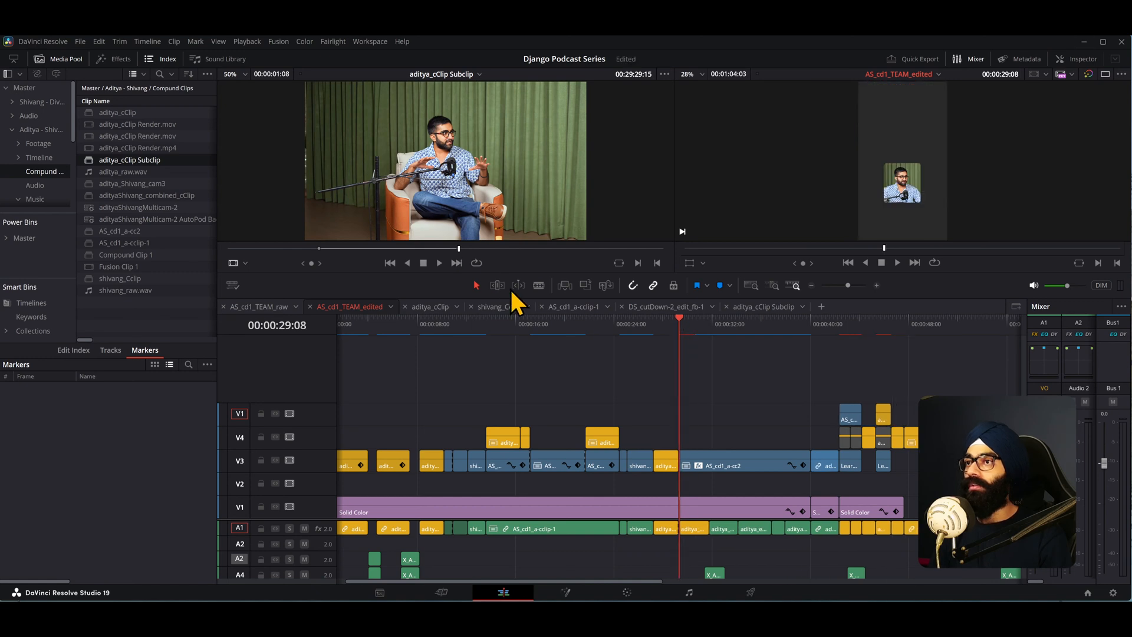
# - Insert the source clip twice in a row at the playhead and undo both inserts
pyautogui.click(564, 287)
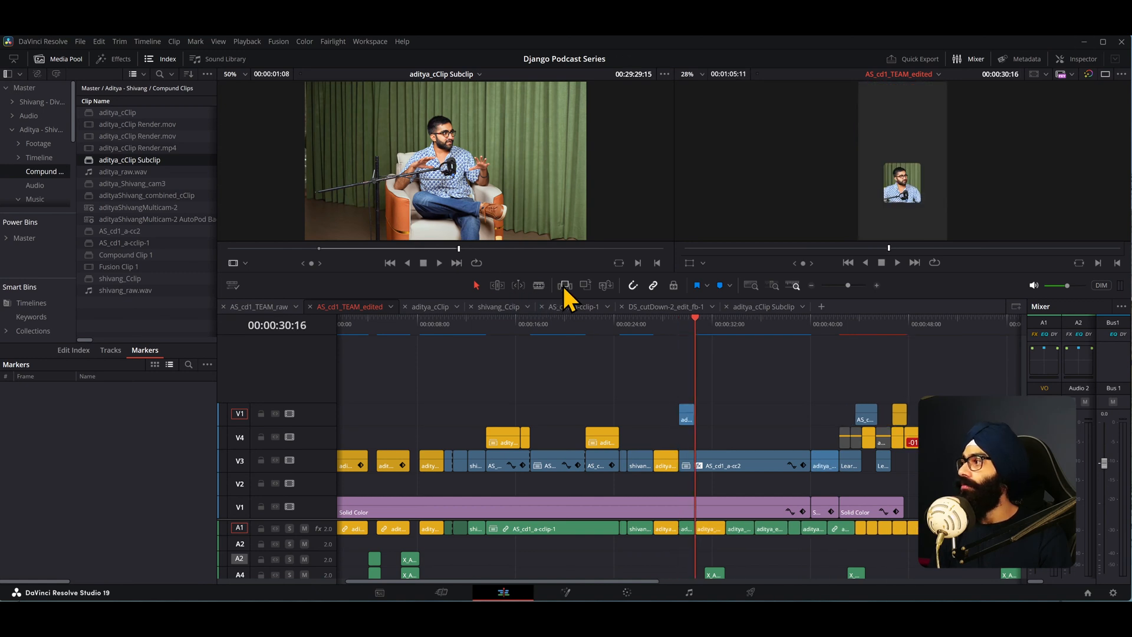
pyautogui.click(564, 286)
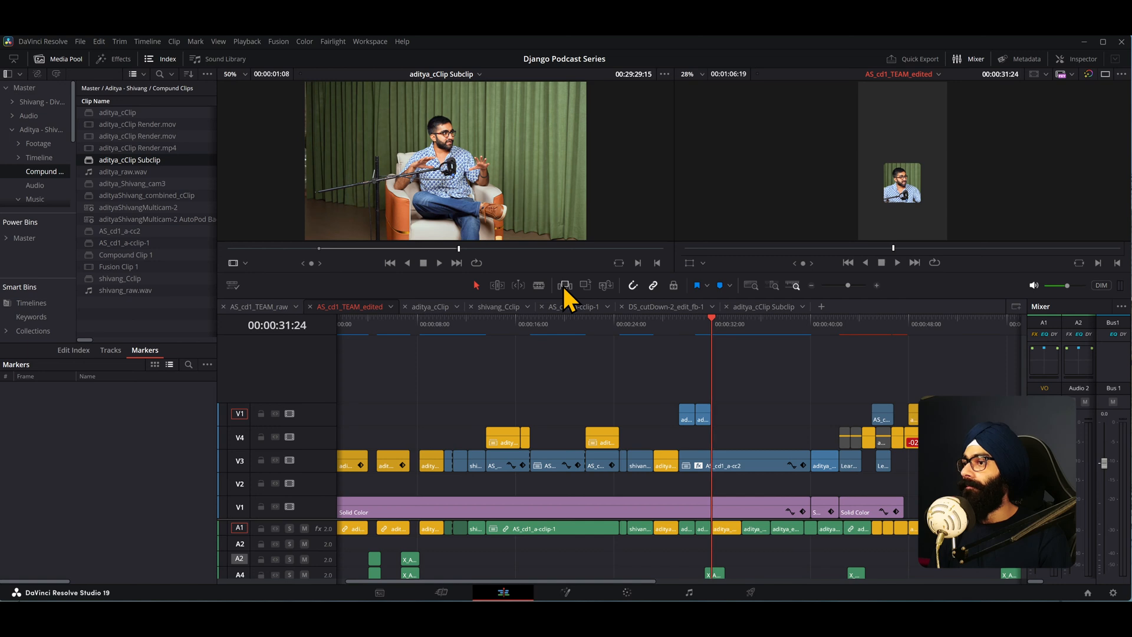
pyautogui.hotkey('ctrl', 'z')
# - Overwrite the source clip onto the top track repeatedly and undo each overwrite
pyautogui.hotkey('ctrl', 'z')
pyautogui.click(585, 286)
pyautogui.hotkey('ctrl', 'z')
pyautogui.click(585, 286)
pyautogui.click(585, 286)
pyautogui.click(585, 287)
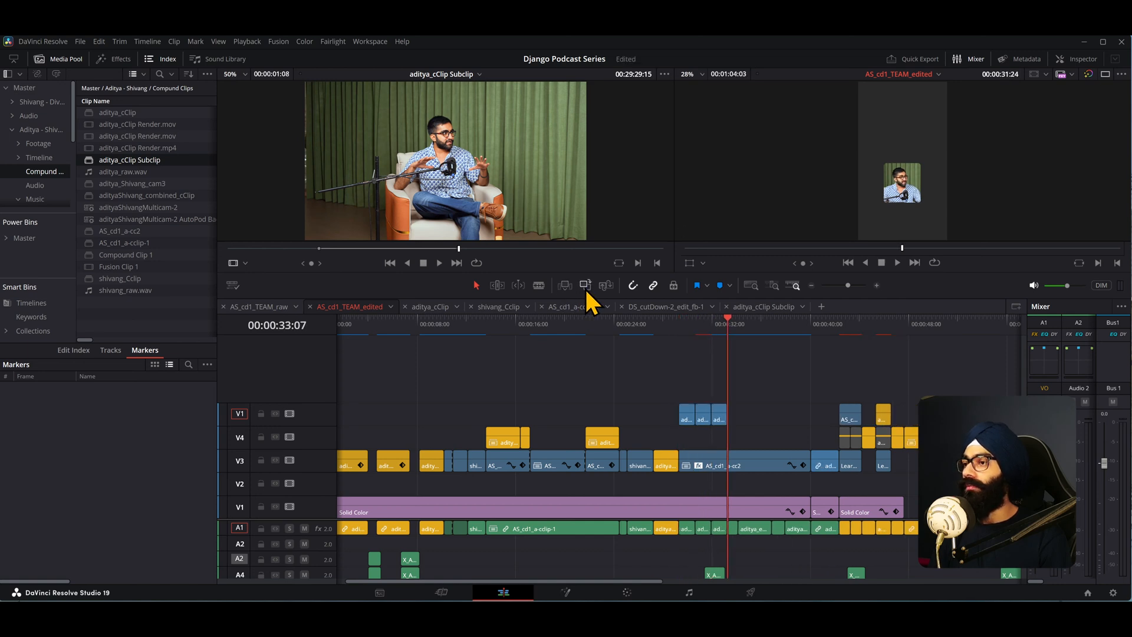
pyautogui.hotkey('ctrl', 'z')
pyautogui.hotkey('ctrl', 'z')
pyautogui.hotkey('ctrl', 'z')
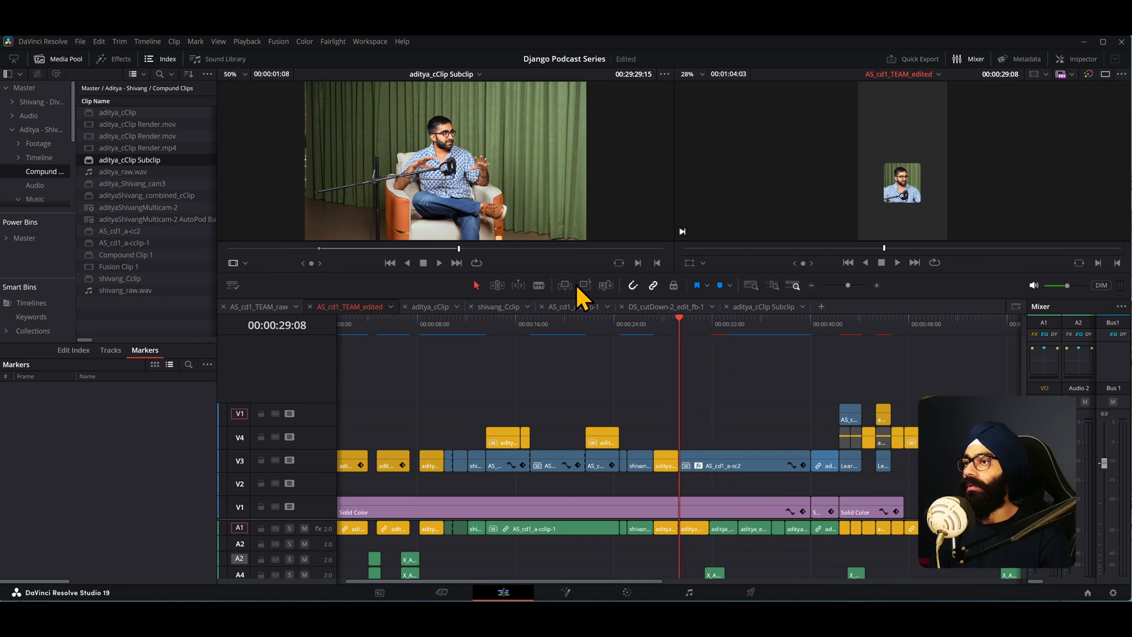
# - Perform one more insert and one more overwrite edit at the playhead, undoing each
pyautogui.click(568, 286)
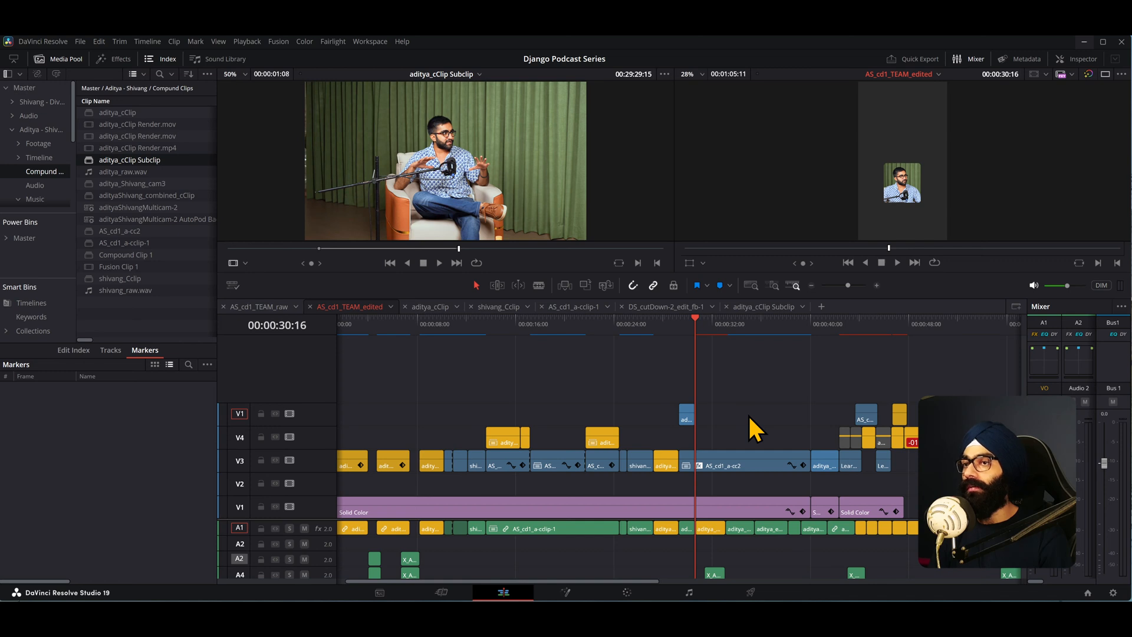
pyautogui.hotkey('ctrl', 'z')
pyautogui.scroll(-3, 749, 428)
pyautogui.scroll(3, 549, 407)
pyautogui.click(586, 285)
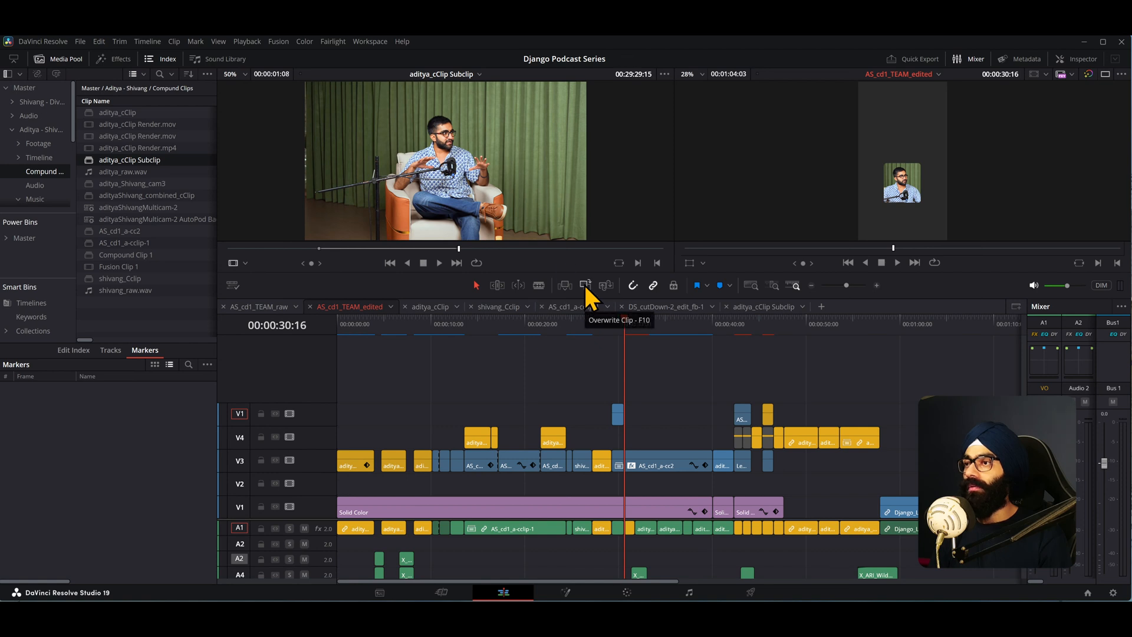
pyautogui.hotkey('ctrl', 'z')
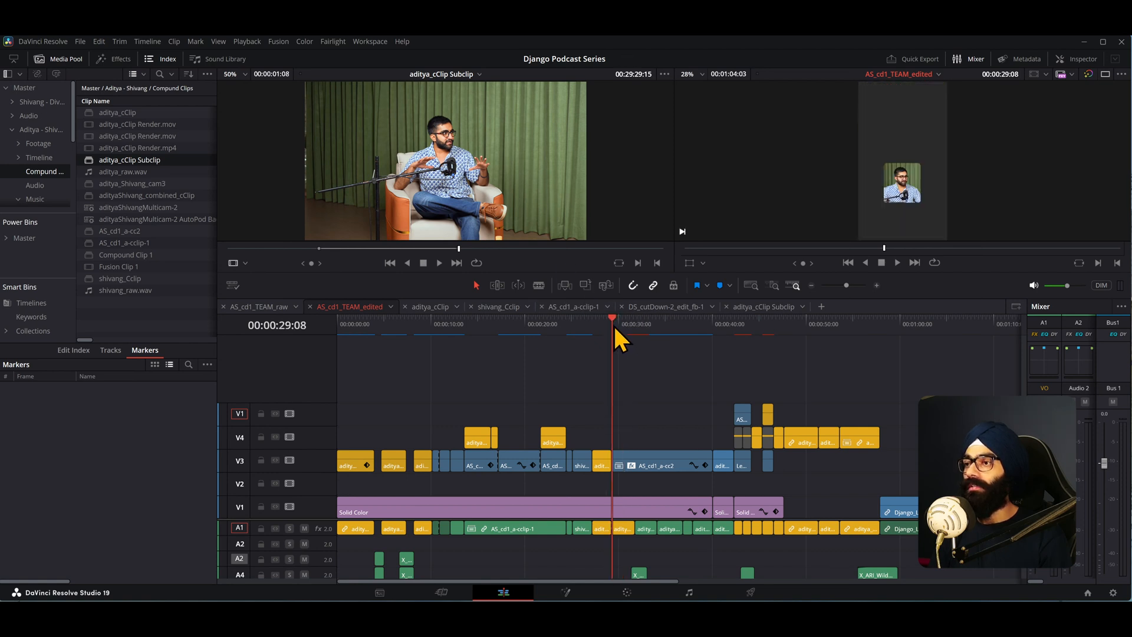
# - Move the A1 audio destination to the second audio track, then overwrite the clip and undo it
pyautogui.rightClick(241, 543)
pyautogui.click(256, 550)
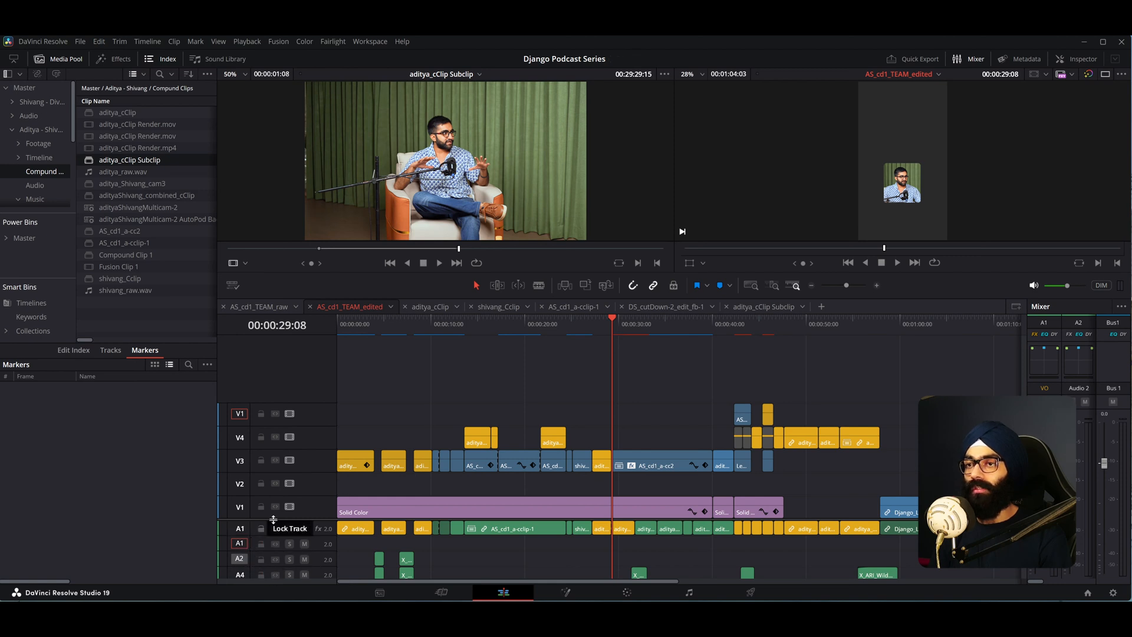
pyautogui.click(586, 285)
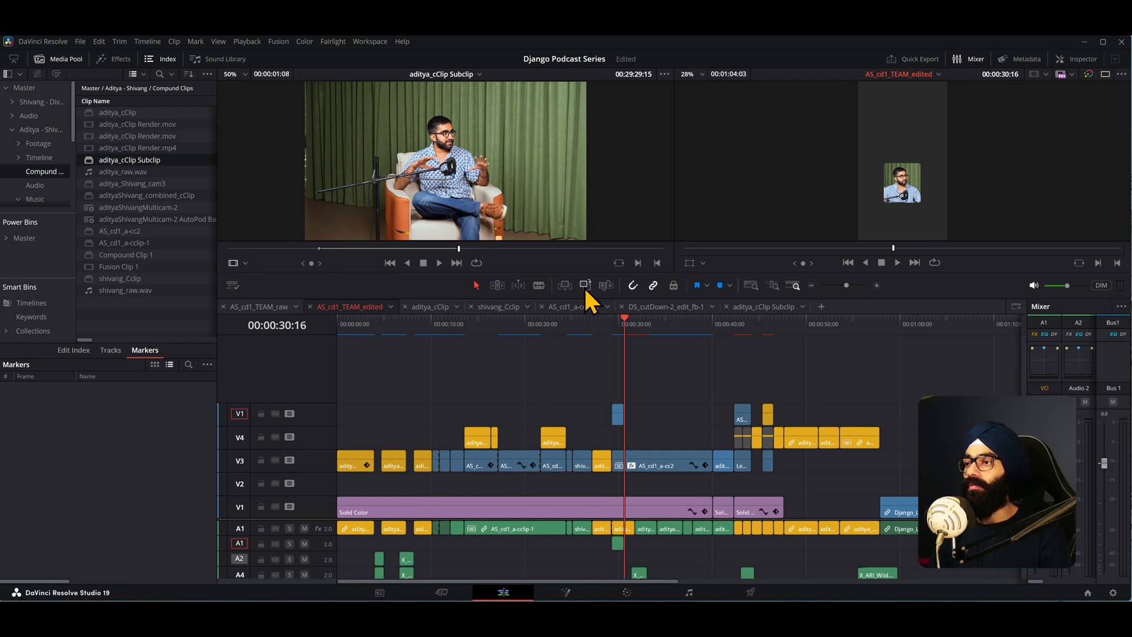
pyautogui.hotkey('ctrl', 'z')
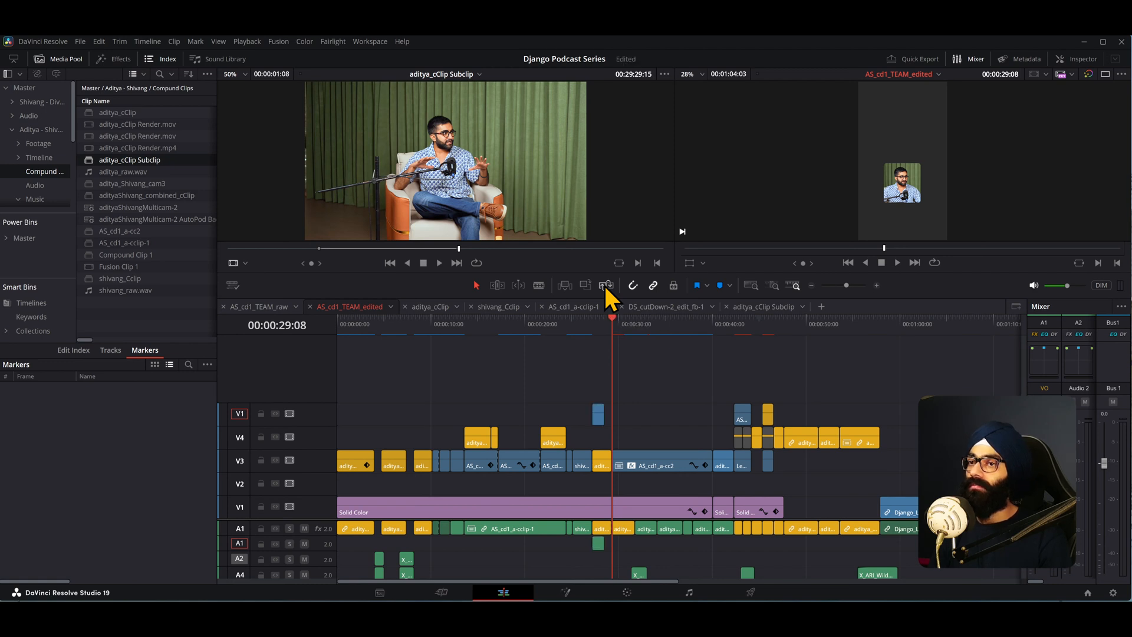
# - Try a Replace edit, then insert the clip and undo it three times
pyautogui.click(606, 285)
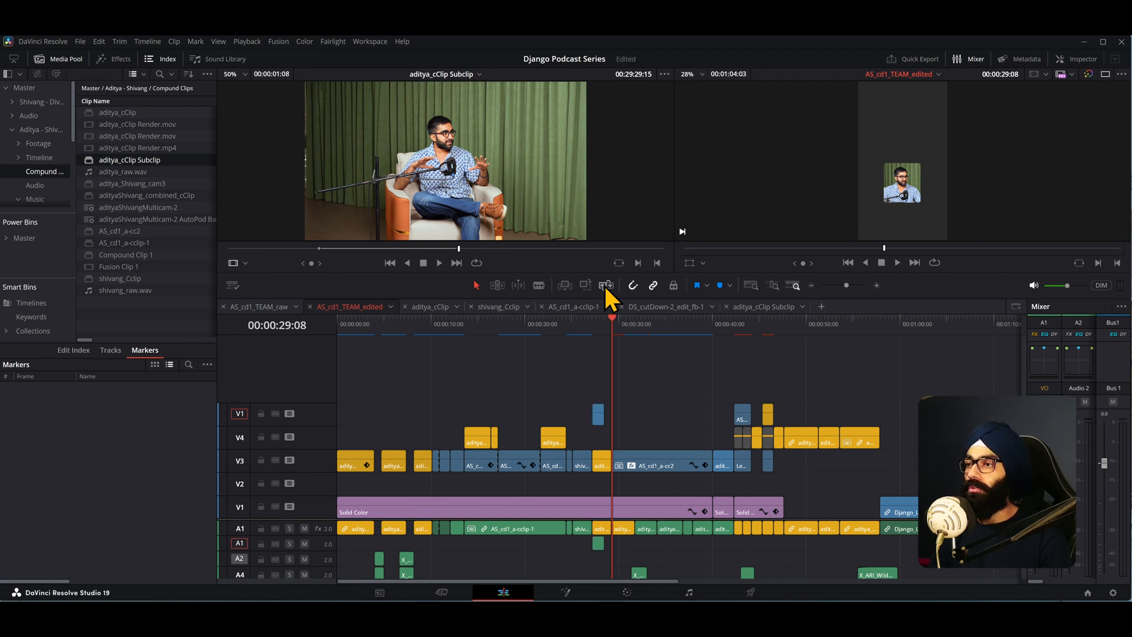
pyautogui.click(571, 287)
pyautogui.hotkey('ctrl', 'z')
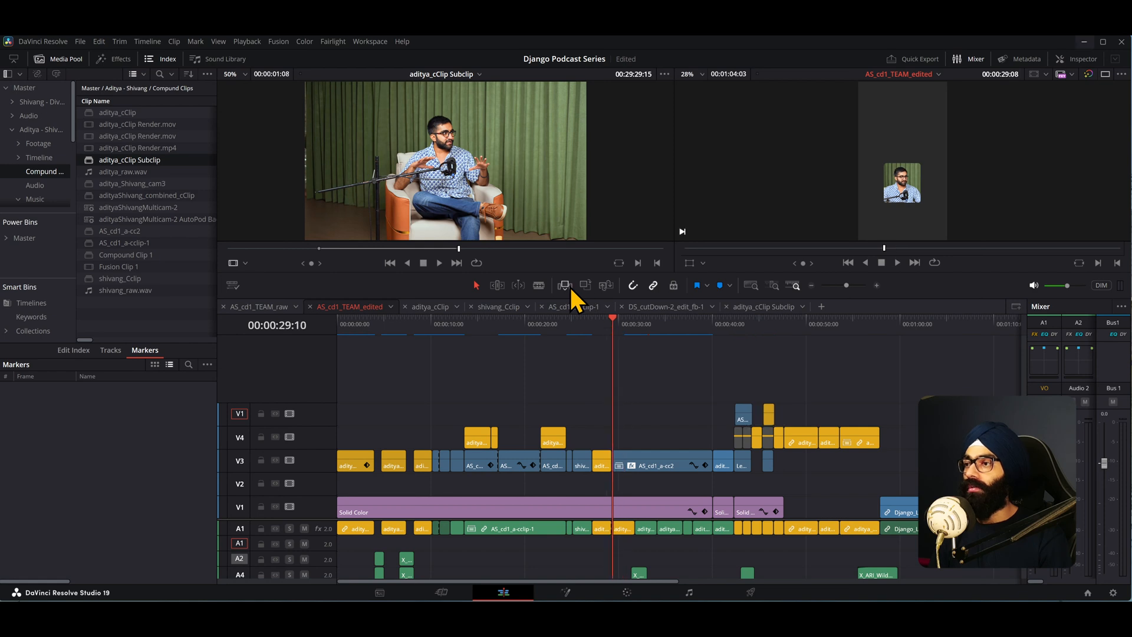
pyautogui.click(571, 287)
pyautogui.hotkey('ctrl', 'z')
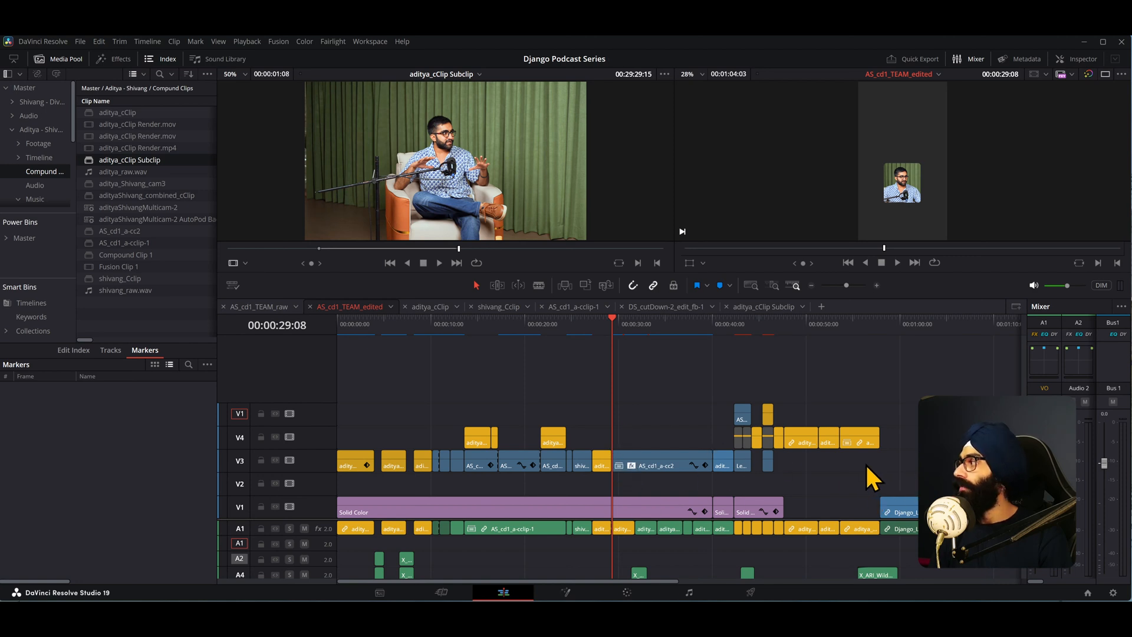
pyautogui.click(565, 286)
pyautogui.hotkey('ctrl', 'z')
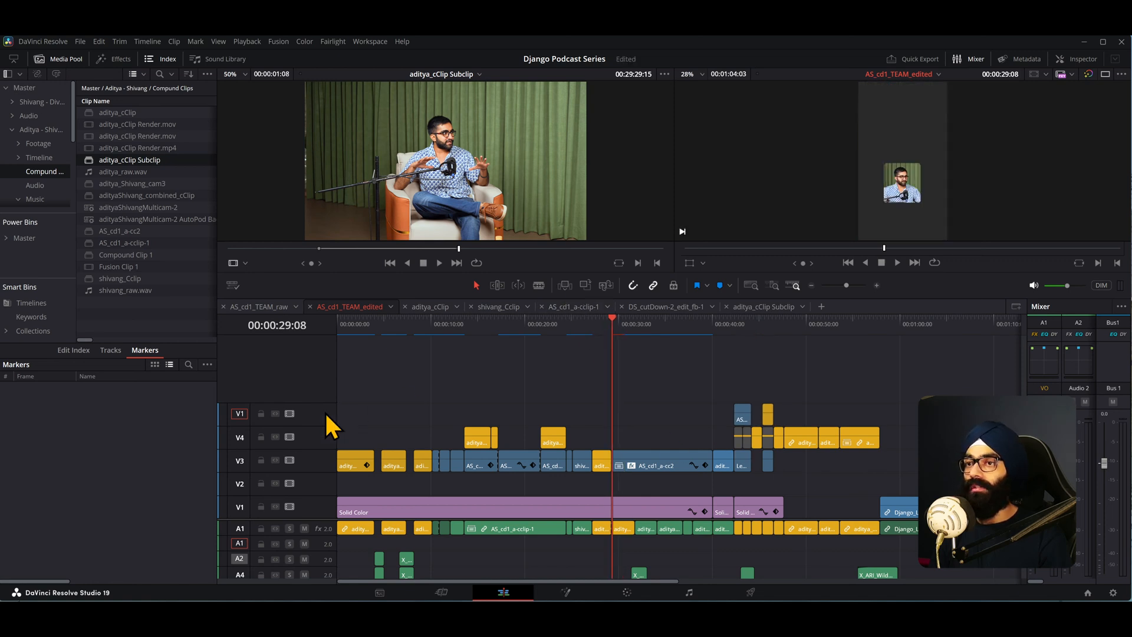
# - Turn off the auto track selectors on V4, V3, V2 and V1, then test an insert edit and undo it
pyautogui.click(275, 437)
pyautogui.click(274, 460)
pyautogui.click(274, 483)
pyautogui.click(275, 506)
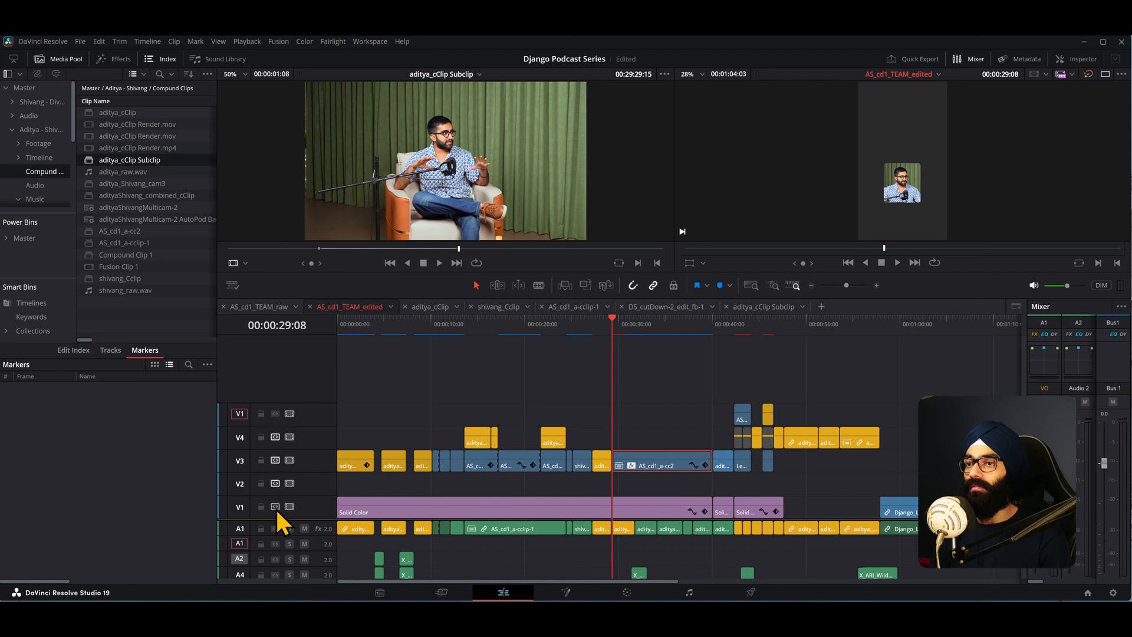
pyautogui.click(565, 287)
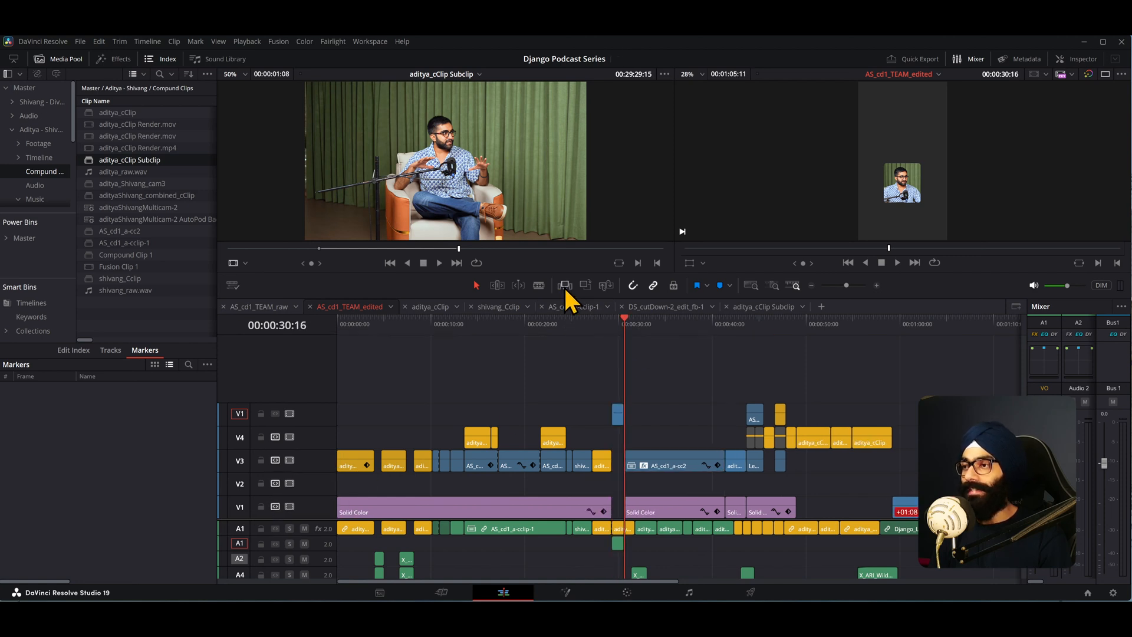
pyautogui.hotkey('ctrl', 'z')
# - Expand the audio track view, return the playhead to 00:00:29:08, and toggle the top video track's auto track selector
pyautogui.moveTo(322, 518); pyautogui.dragTo(276, 581)
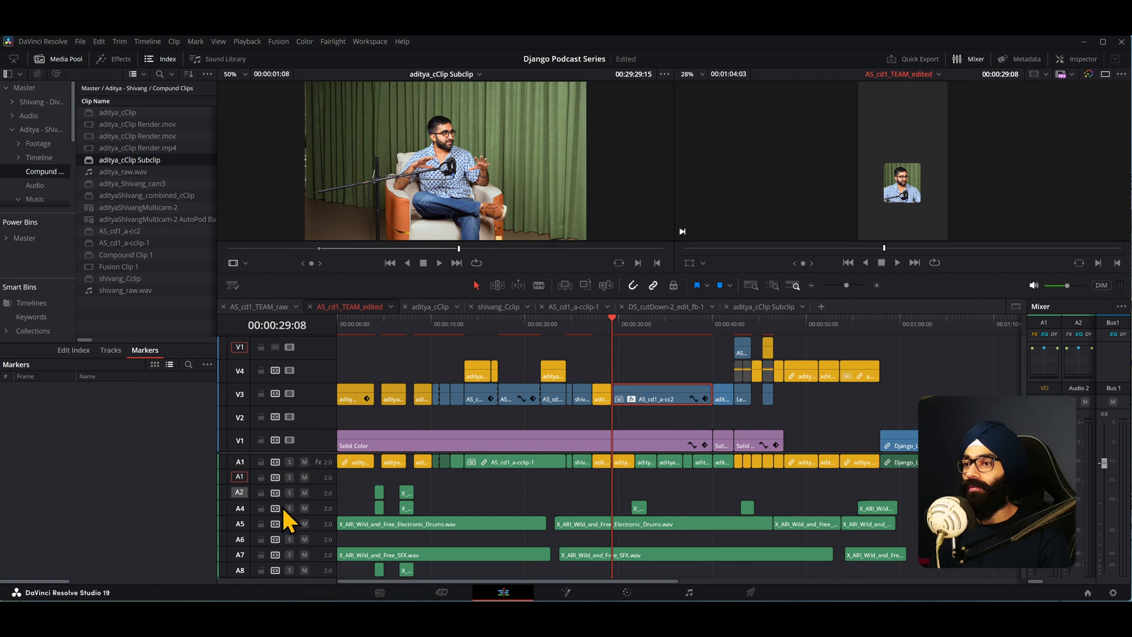
pyautogui.scroll(-2, 286, 529)
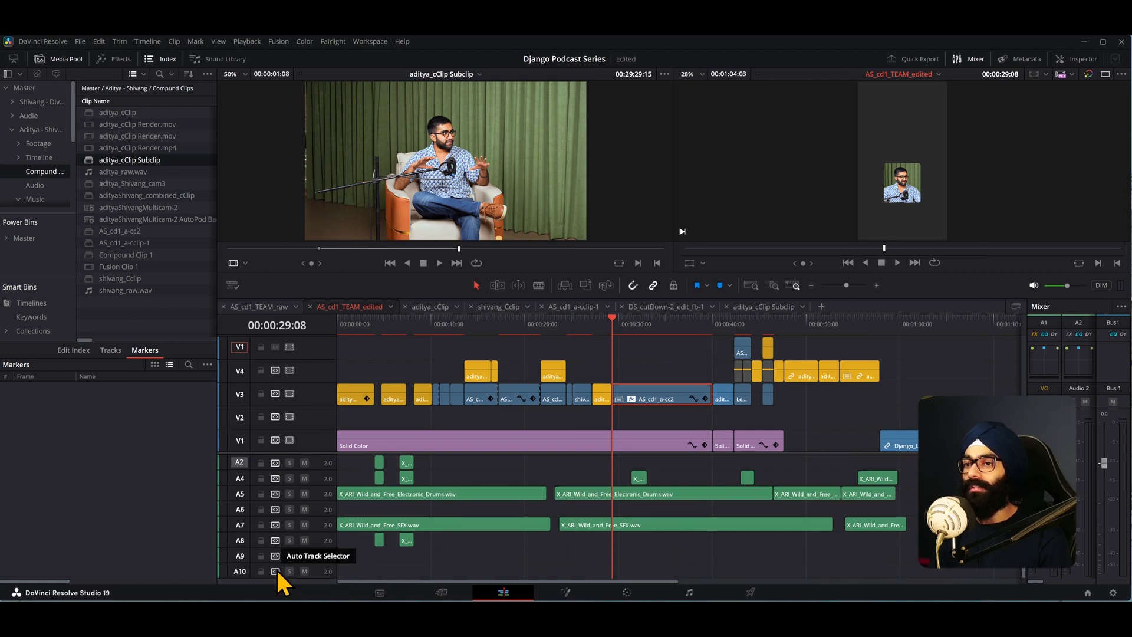
pyautogui.scroll(2, 279, 568)
pyautogui.click(624, 322)
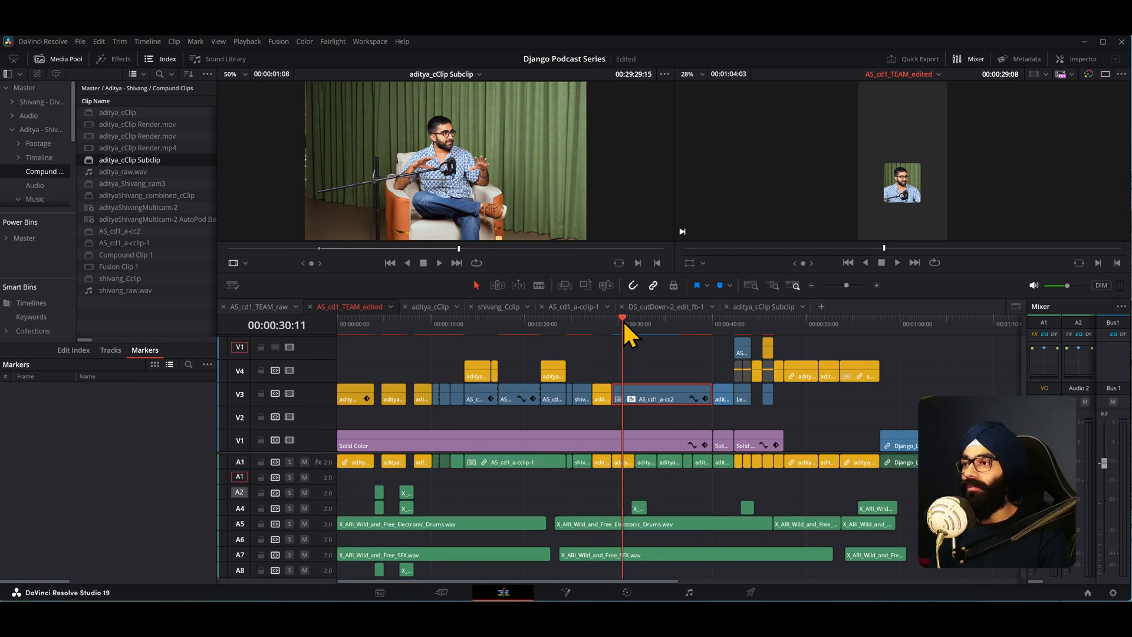
pyautogui.moveTo(624, 323); pyautogui.dragTo(612, 323)
pyautogui.click(275, 348)
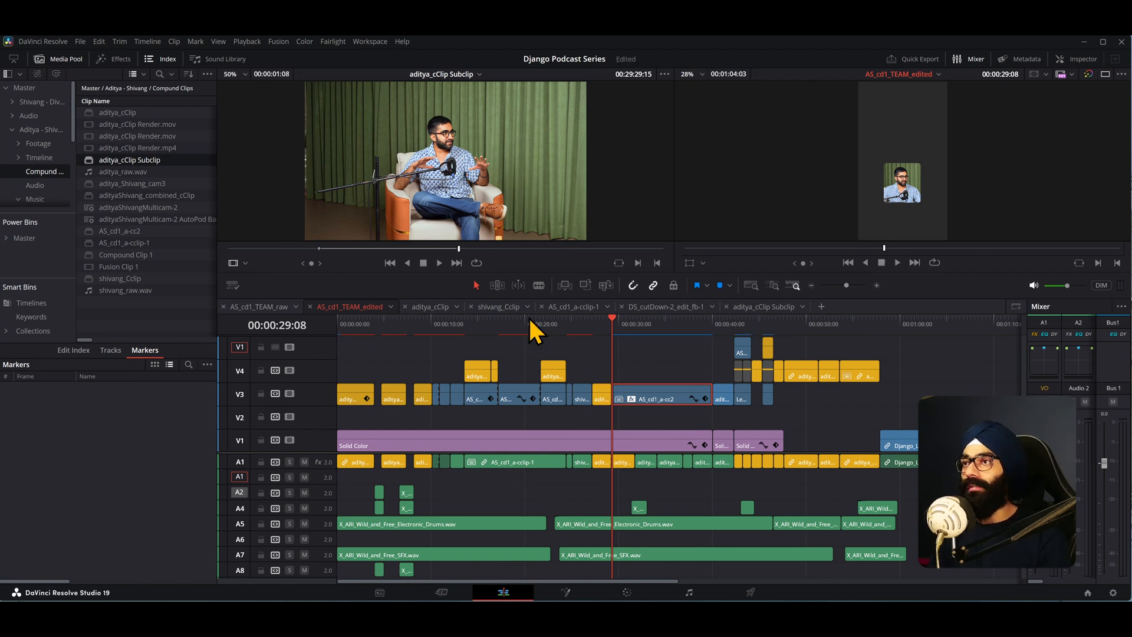
# - Insert the subclip at the playhead on the patched tracks, repeat the insert edit, and undo it
pyautogui.click(567, 287)
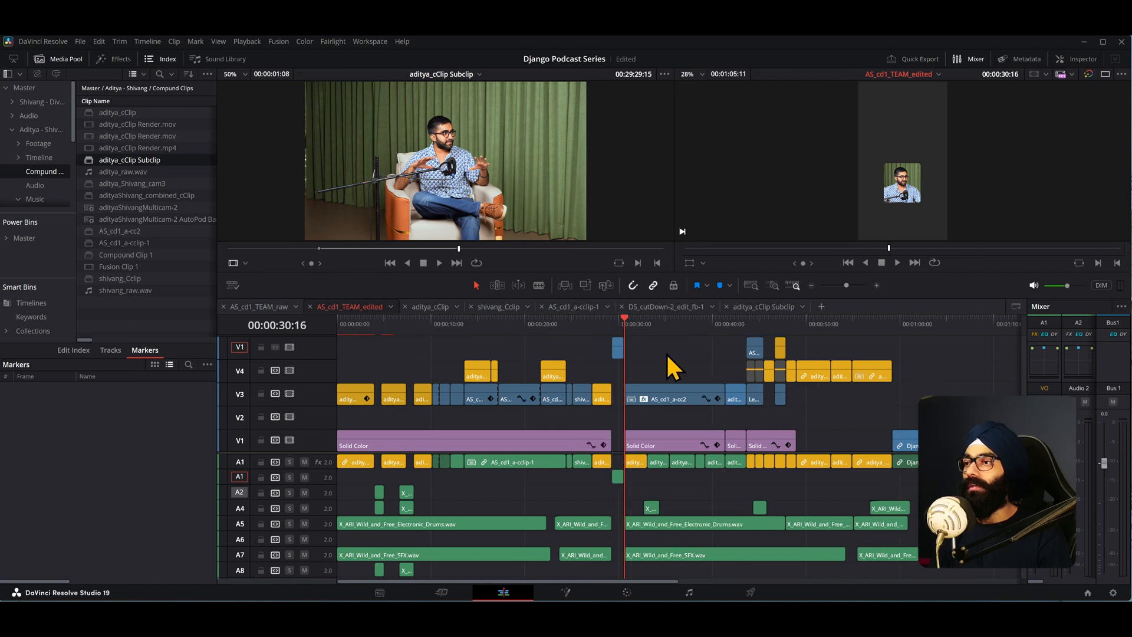
pyautogui.scroll(5, 636, 377)
pyautogui.scroll(-1, 631, 377)
pyautogui.scroll(-3, 640, 391)
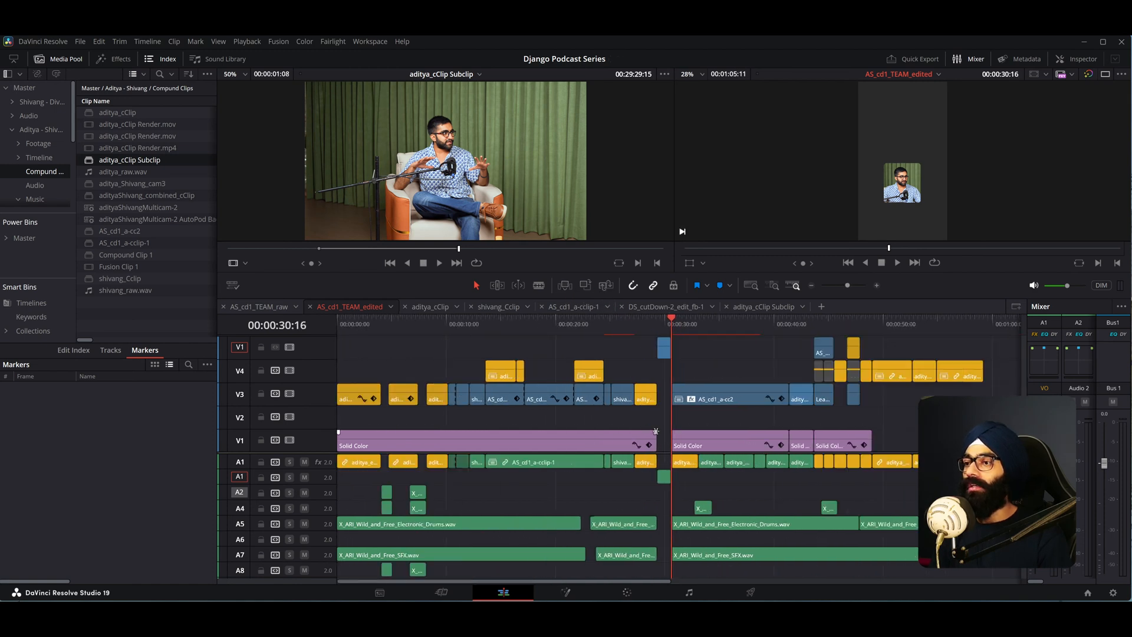
pyautogui.scroll(-2, 513, 510)
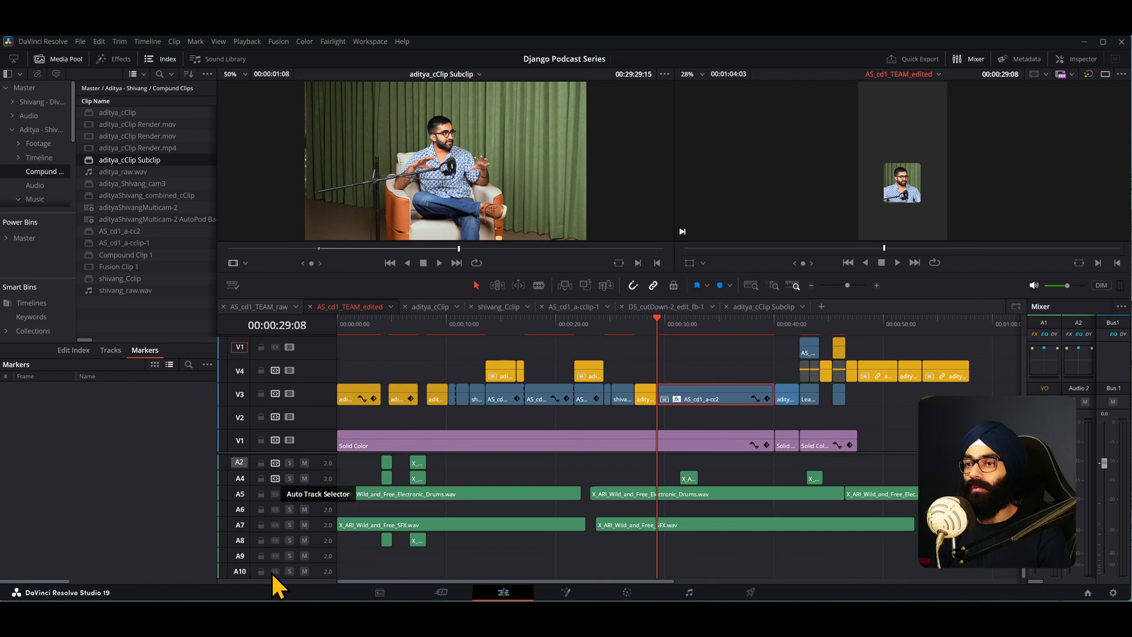
pyautogui.scroll(2, 277, 543)
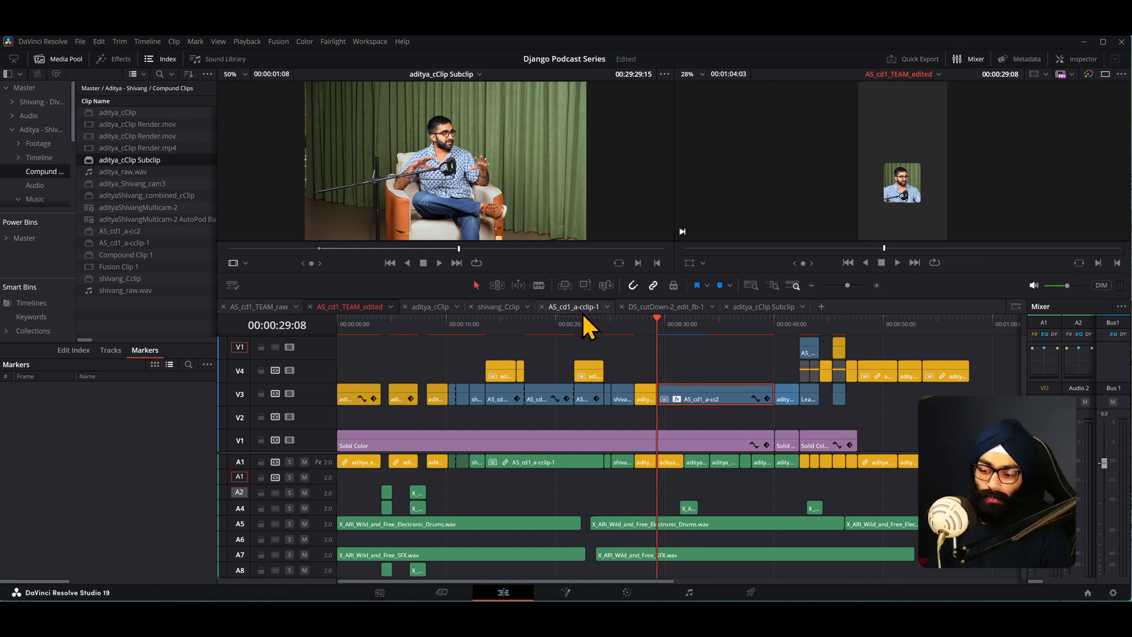
pyautogui.press('F9')
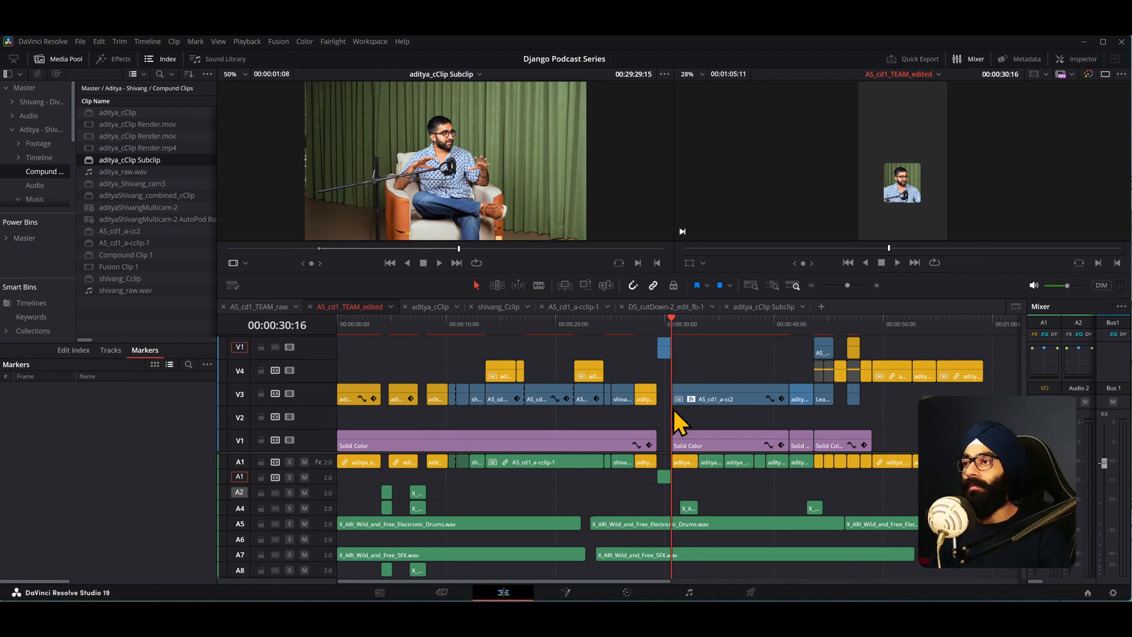
pyautogui.scroll(2, 673, 395)
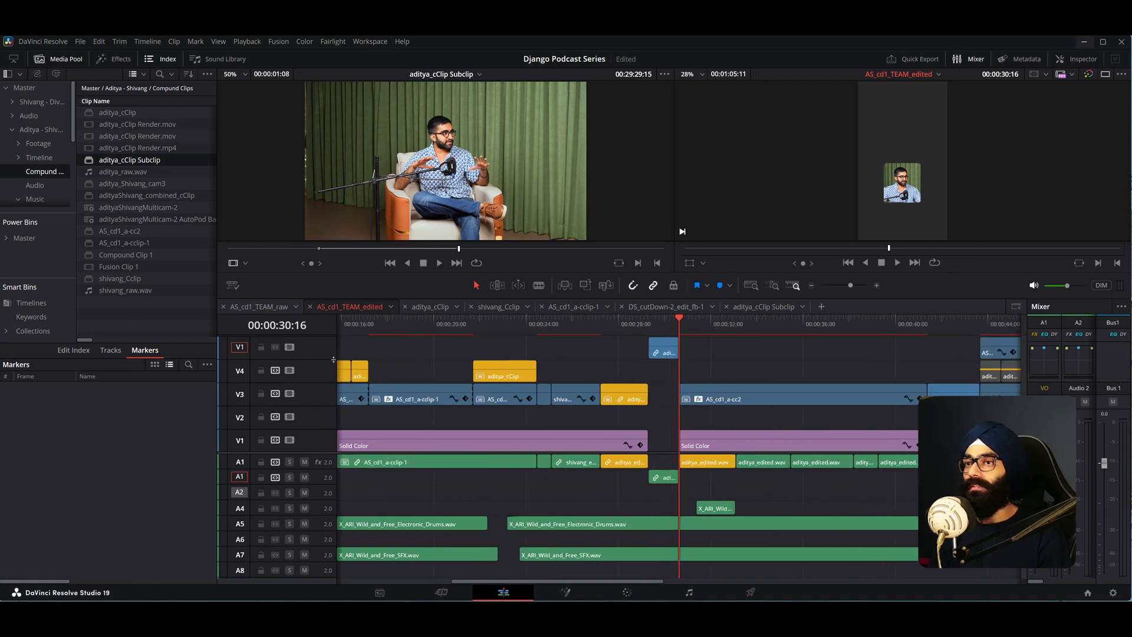
pyautogui.hotkey('ctrl', 'z')
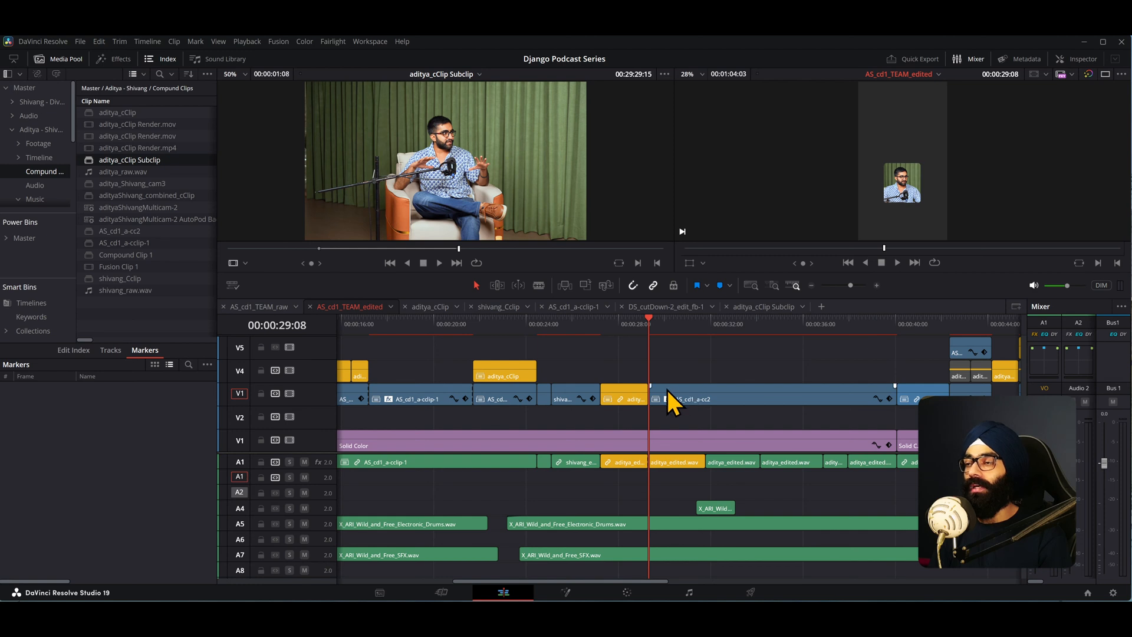
# - Patch the A1 audio source to the first audio track and insert the subclip at the playhead
pyautogui.click(242, 462)
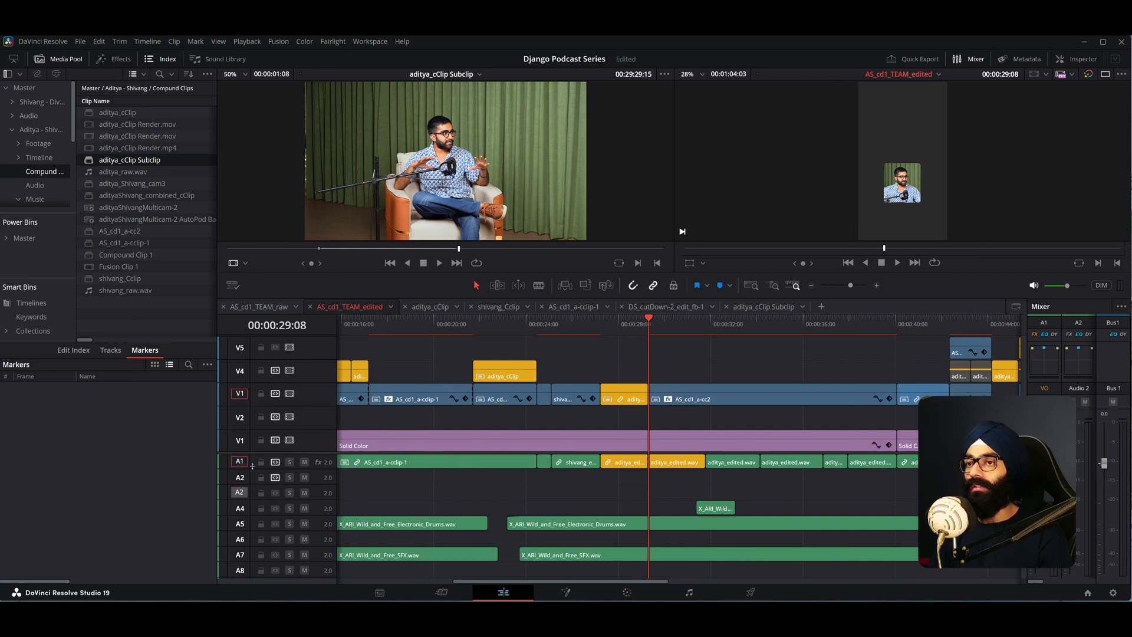
pyautogui.click(565, 285)
# - Play back the inserted clip from about 00:00:29:08, then delete it from the timeline
pyautogui.moveTo(685, 333); pyautogui.dragTo(641, 338)
pyautogui.press('space')
pyautogui.click(649, 335)
pyautogui.press('space')
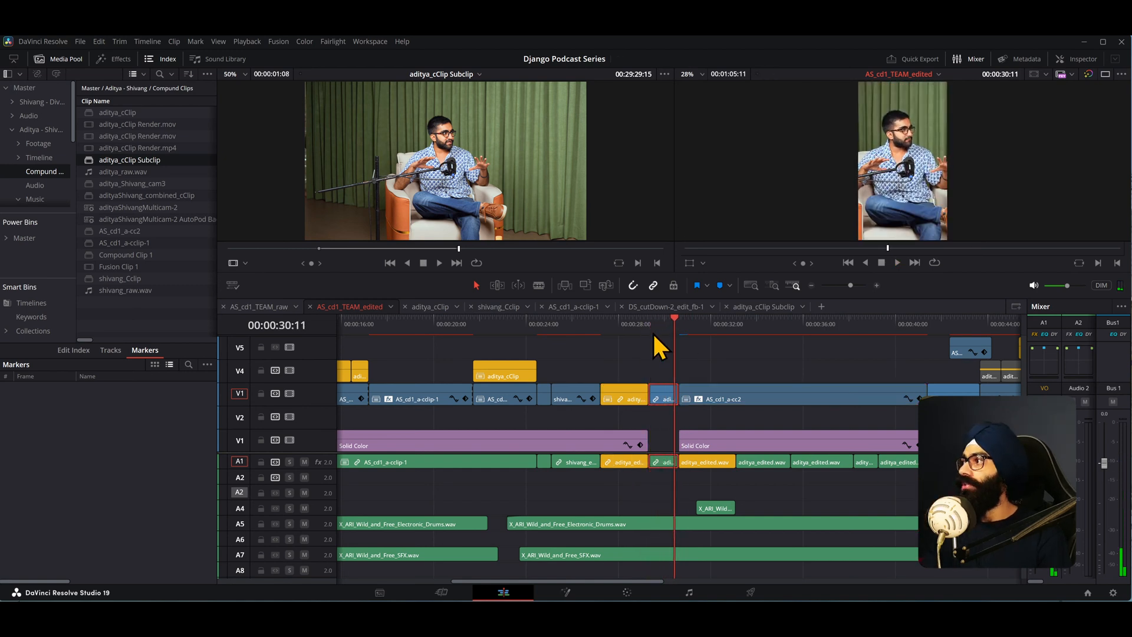
pyautogui.press('Delete')
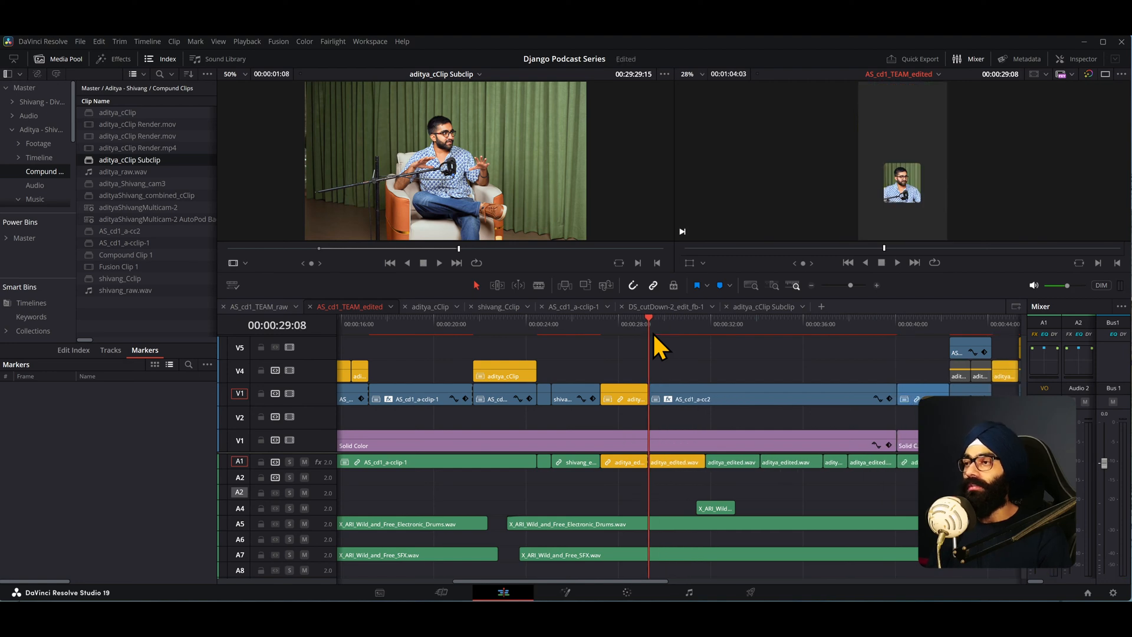
# - Switch to the Notion notes and read the section on source patching clips onto tracks
pyautogui.scroll(-5, 653, 332)
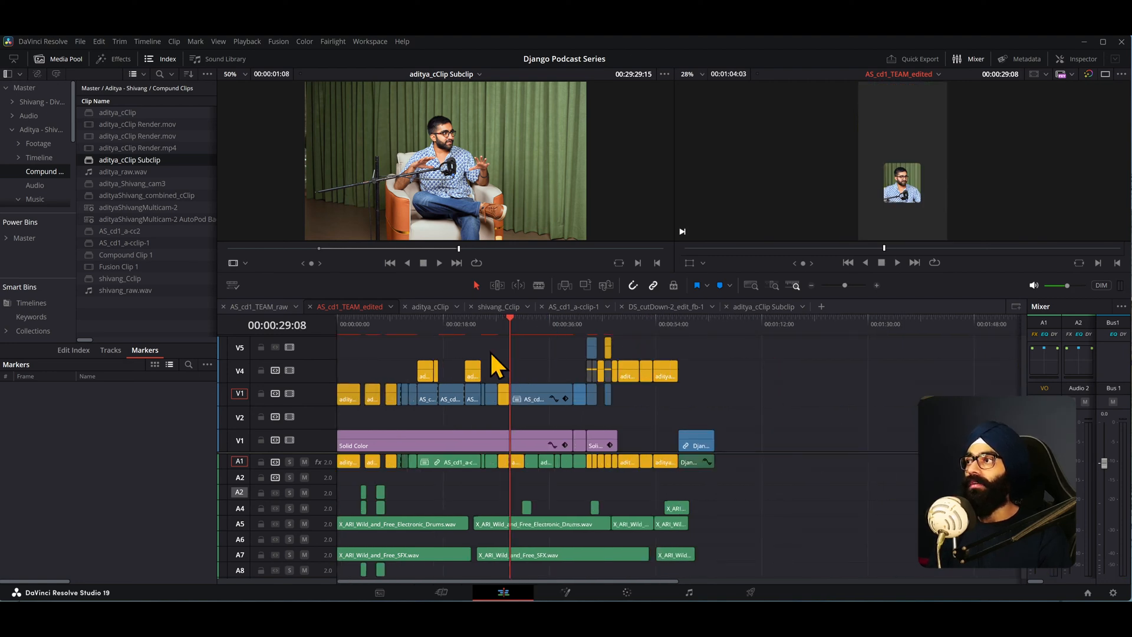
pyautogui.hotkey('alt', 'Tab')
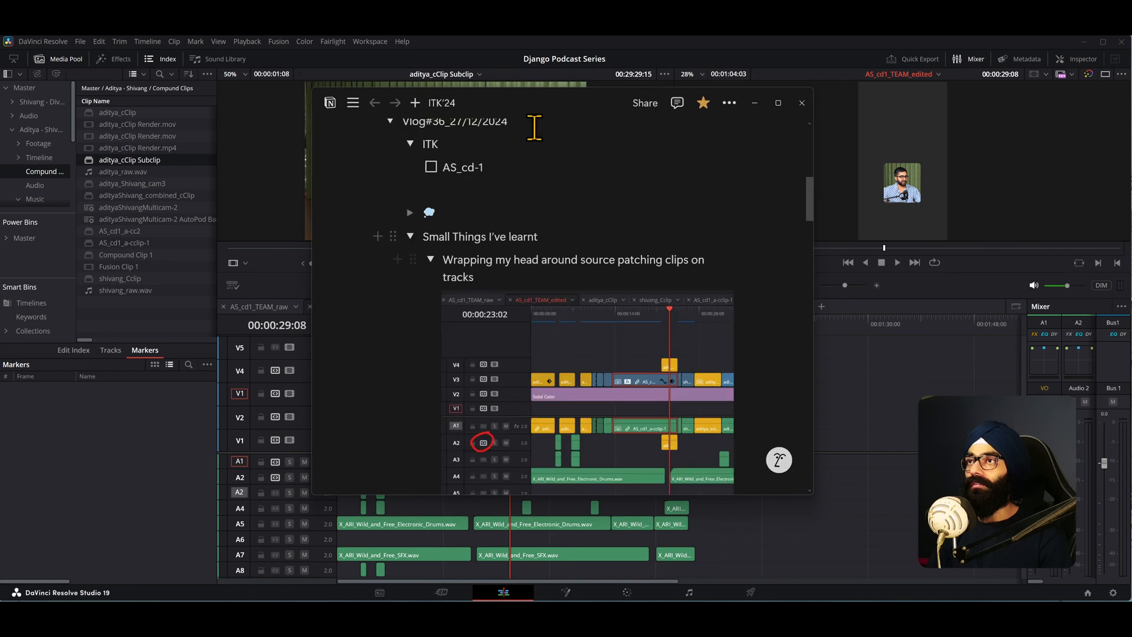
pyautogui.moveTo(521, 96); pyautogui.dragTo(744, 125)
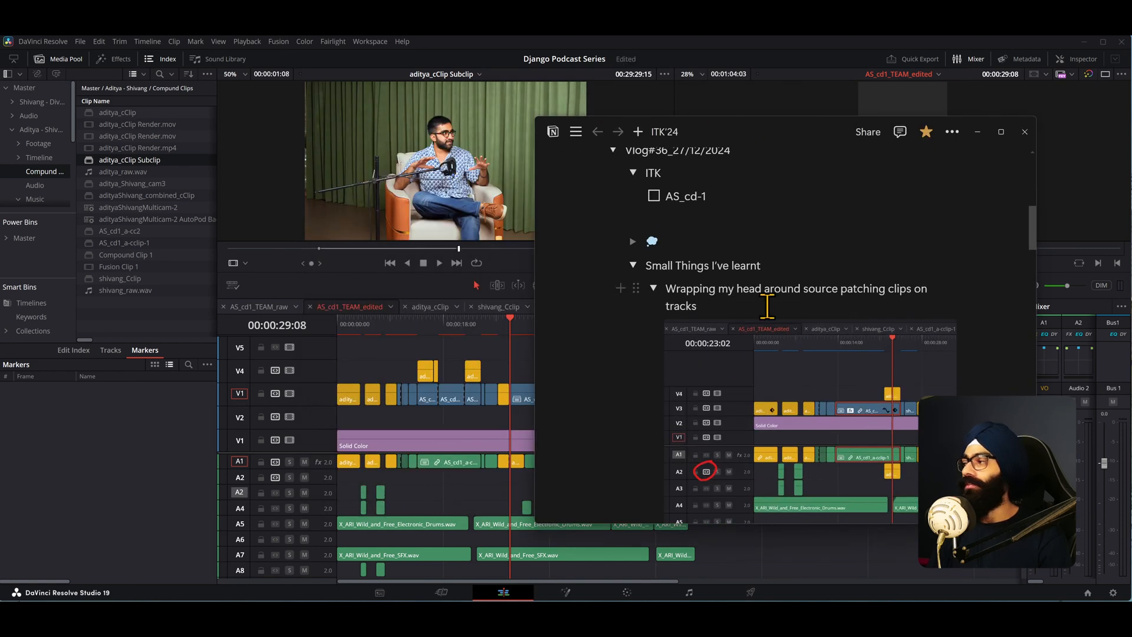
pyautogui.scroll(-1, 766, 305)
pyautogui.scroll(1, 791, 313)
pyautogui.scroll(-1, 804, 316)
pyautogui.moveTo(790, 123); pyautogui.dragTo(464, 96)
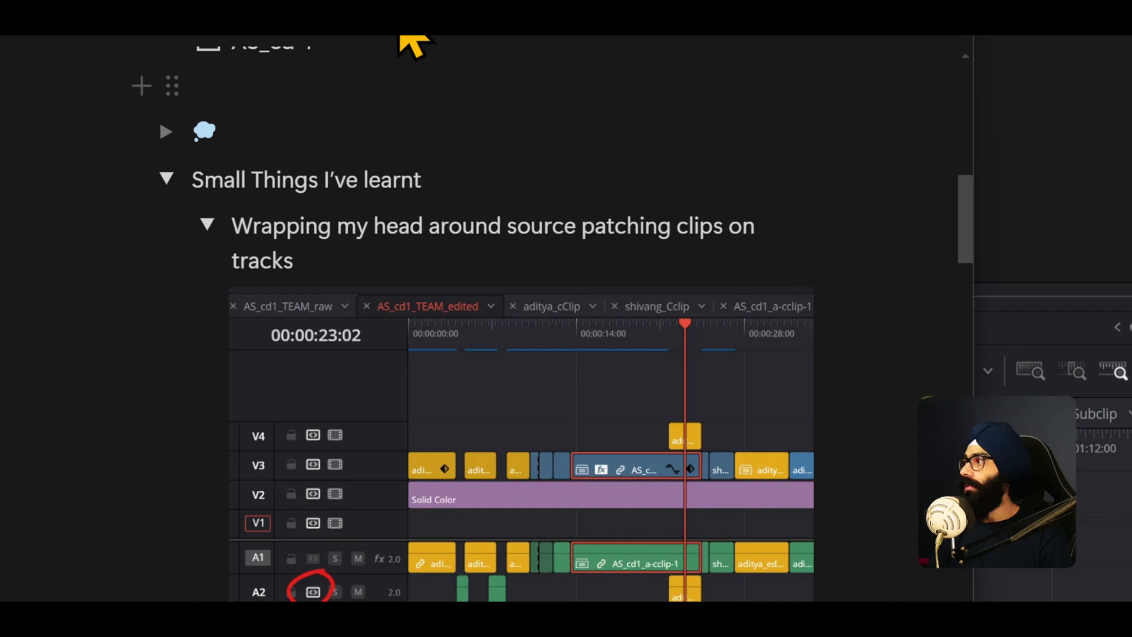
pyautogui.scroll(-10, 455, 442)
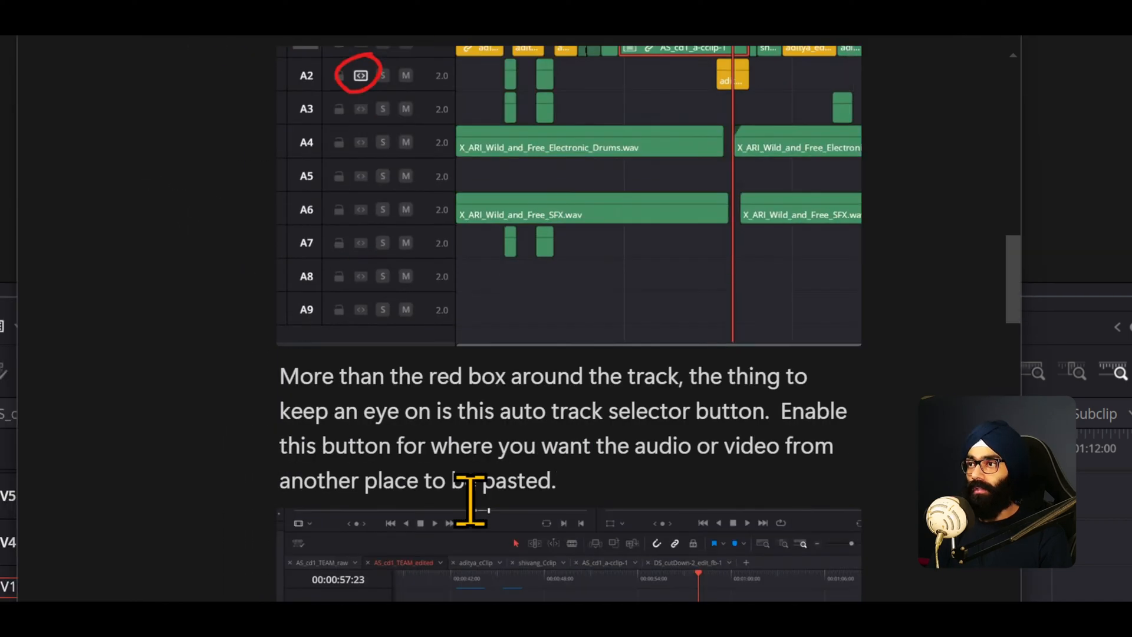
pyautogui.scroll(-7, 460, 472)
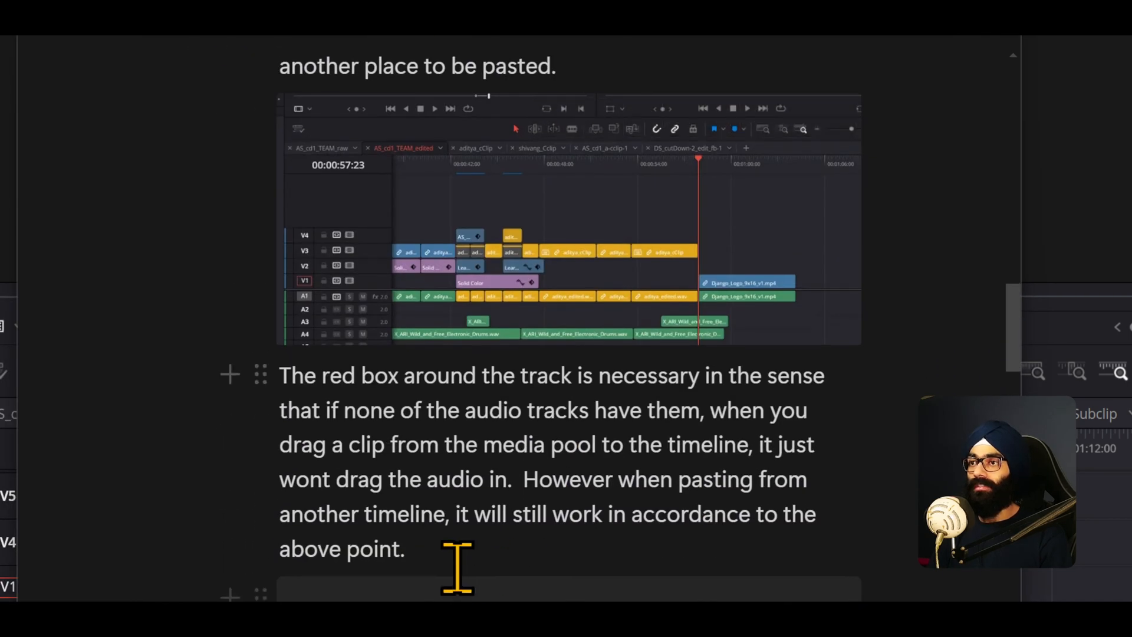
pyautogui.scroll(-4, 457, 566)
pyautogui.click(600, 417)
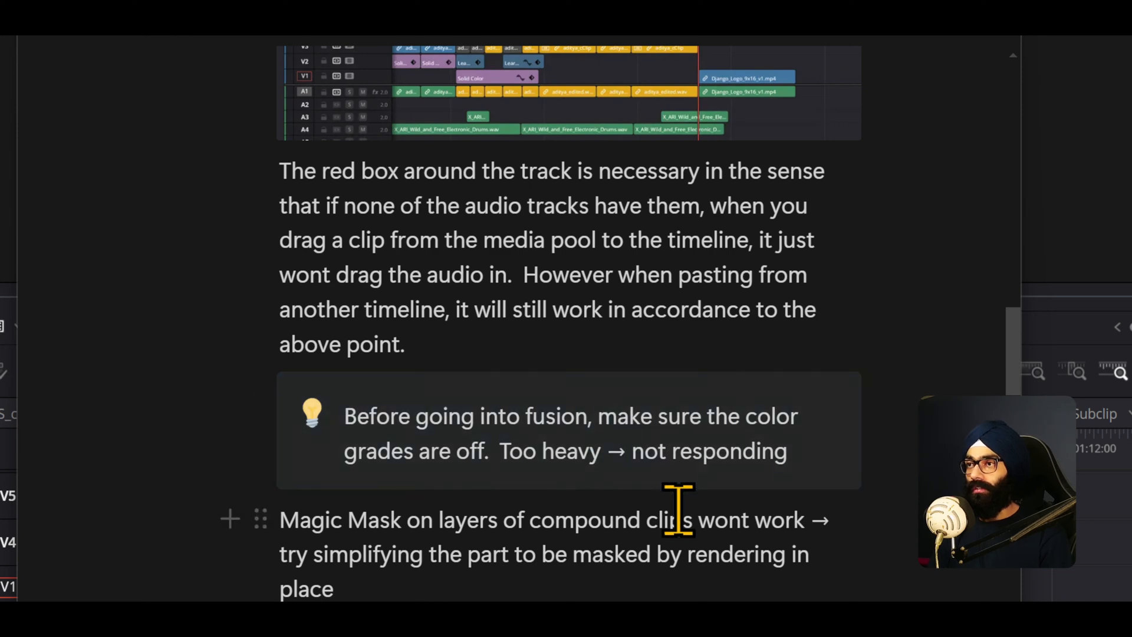
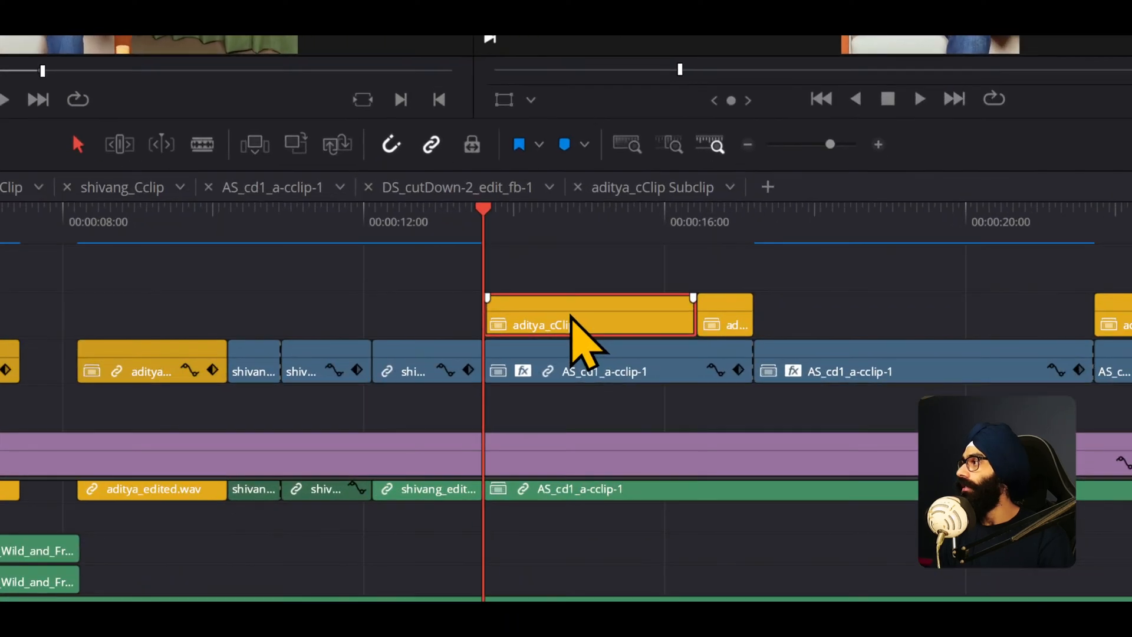
pyautogui.rightClick(724, 372)
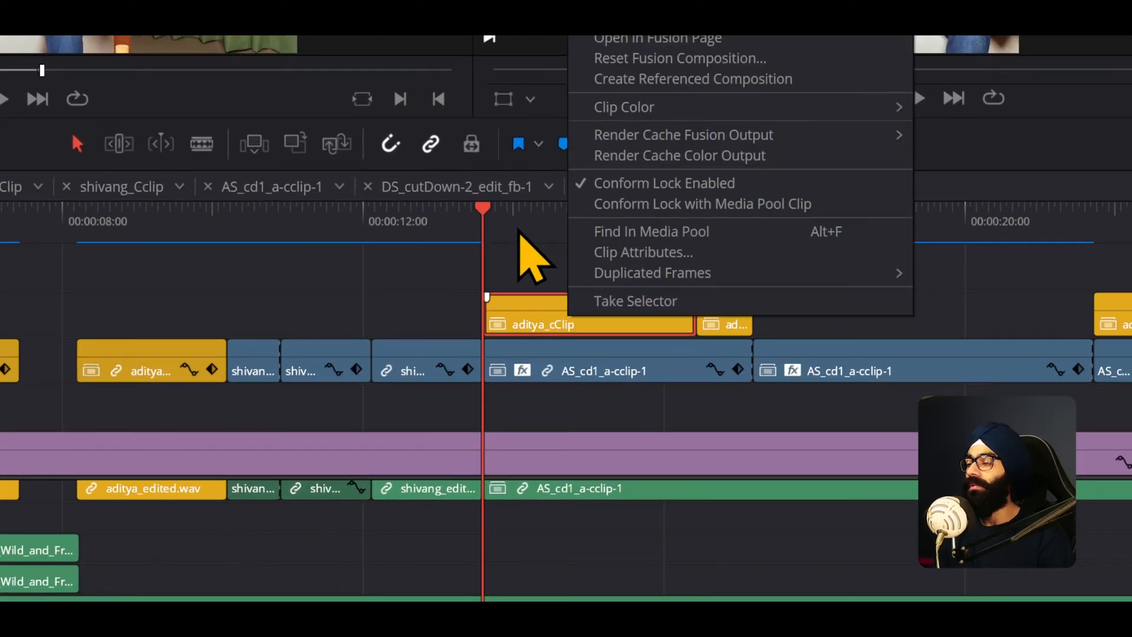
pyautogui.click(521, 227)
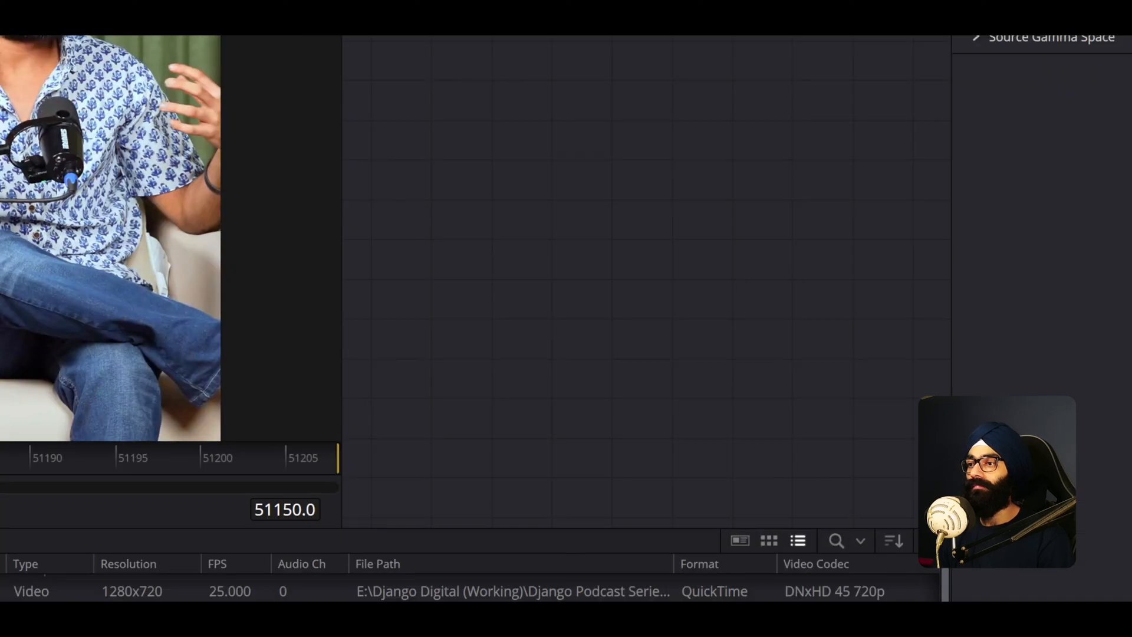
pyautogui.moveTo(0, 463); pyautogui.dragTo(0, 463)
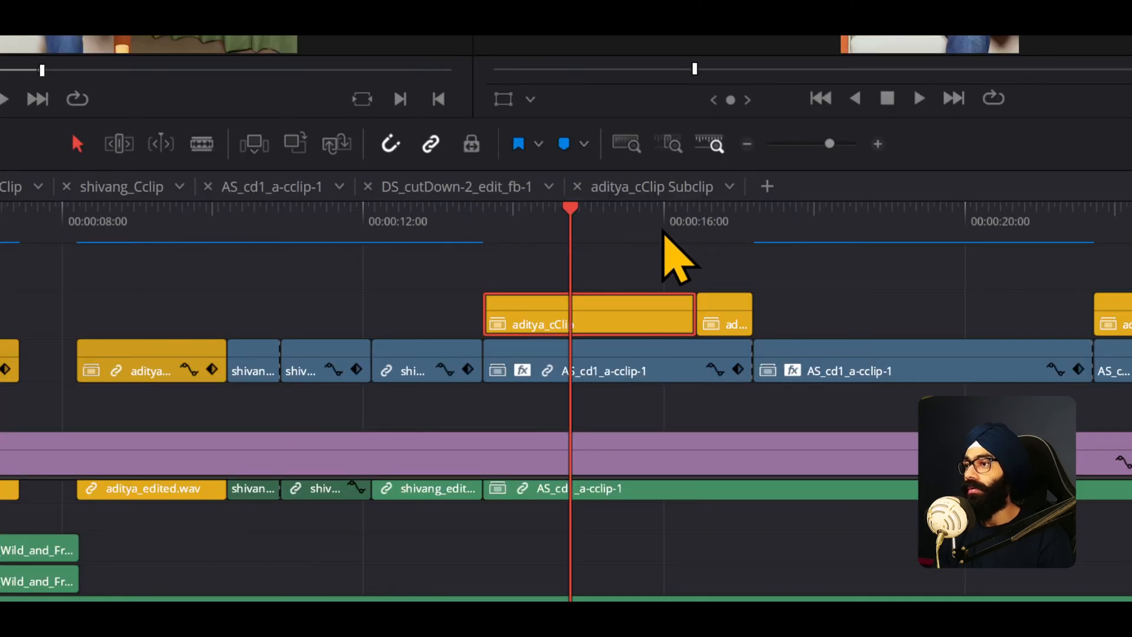
# - Scrub the playhead across the compound clip on V4 and briefly check it on the Color page
pyautogui.moveTo(555, 231)
pyautogui.mouseDown()
pyautogui.moveTo(535, 229)
pyautogui.moveTo(542, 236)
pyautogui.mouseUp()
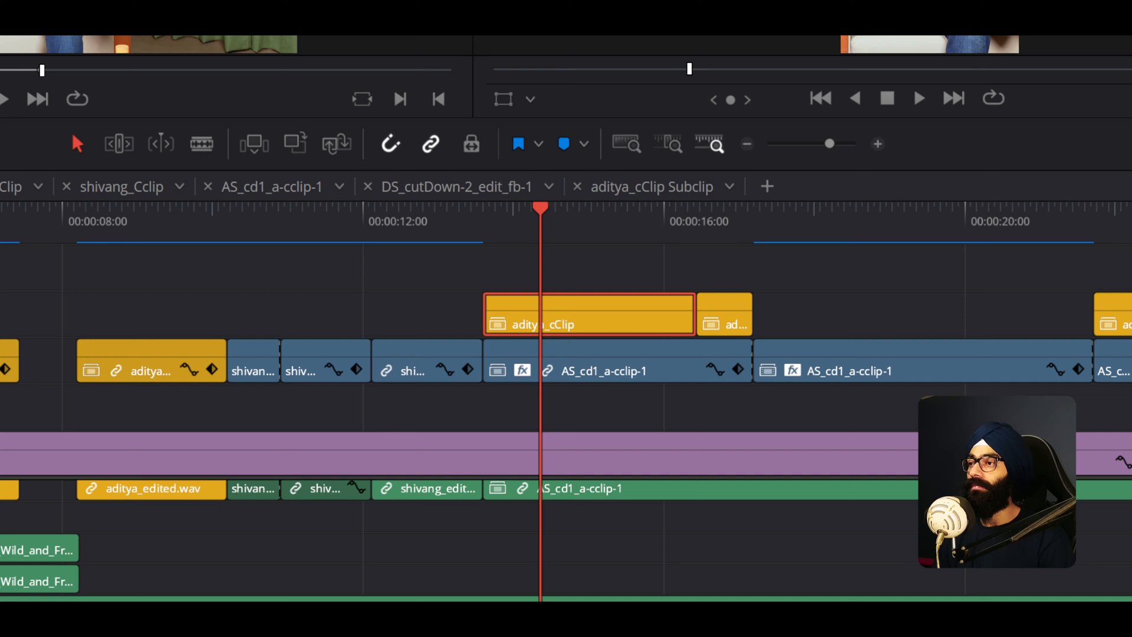
pyautogui.hotkey('shift', '6')
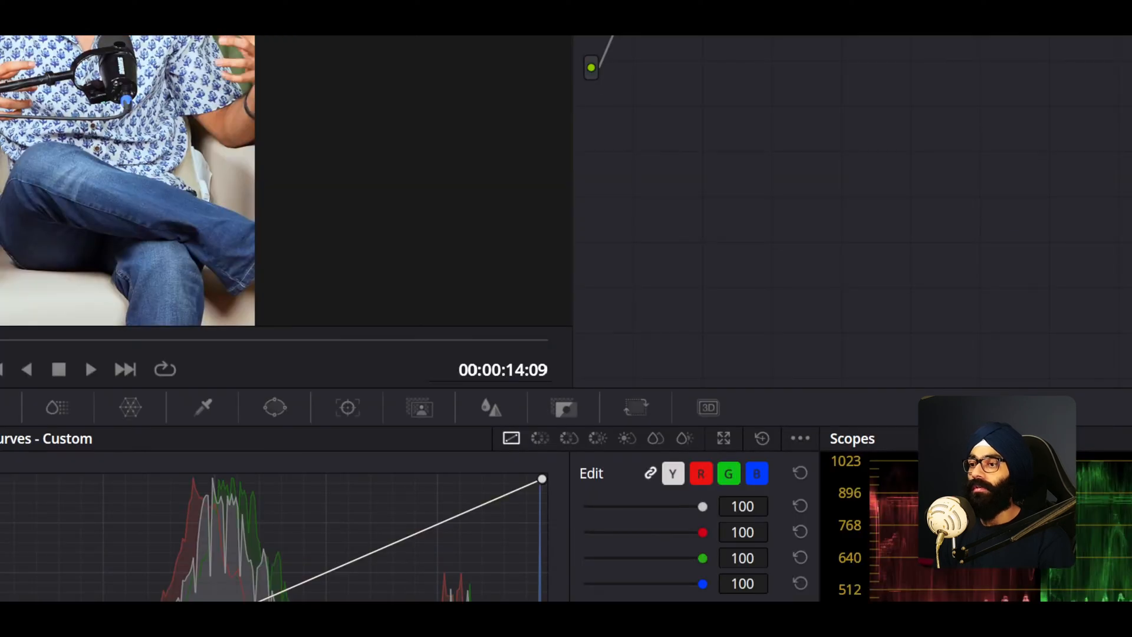
pyautogui.hotkey('shift', '4')
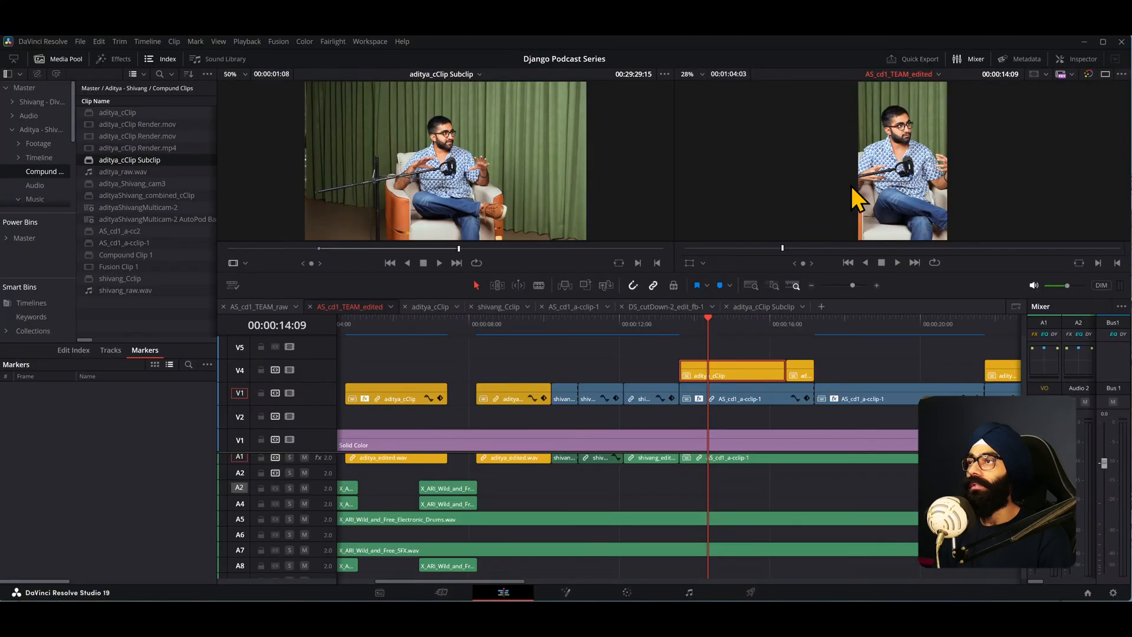
pyautogui.moveTo(700, 326); pyautogui.dragTo(713, 332)
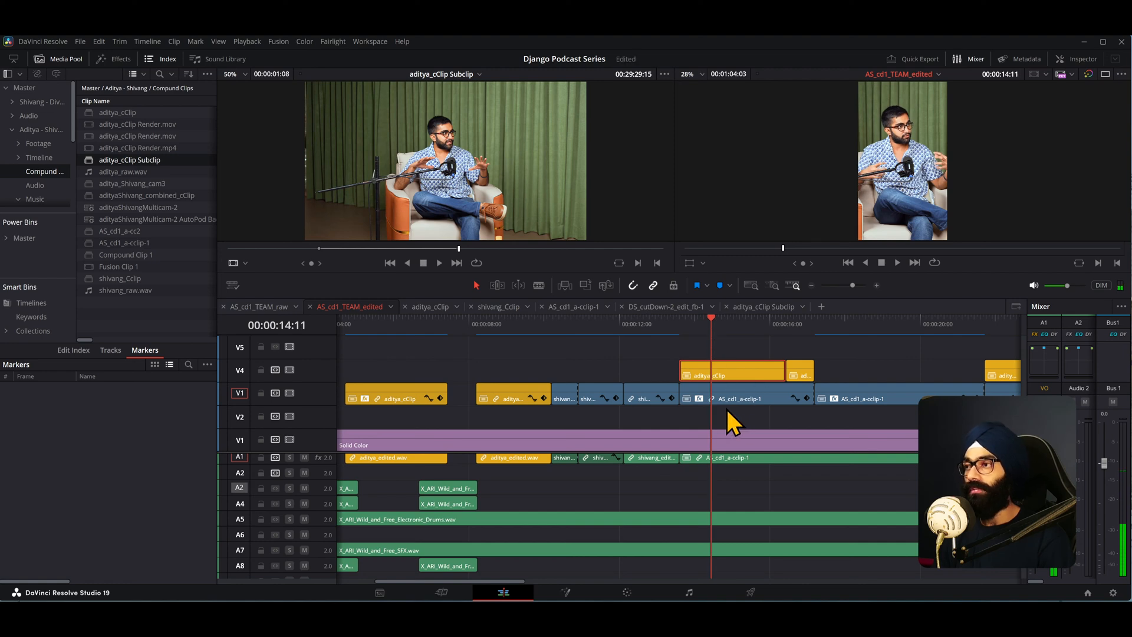
# - Switch to the Notion notes and read the Subclip workflow section
pyautogui.hotkey('alt', 'Tab')
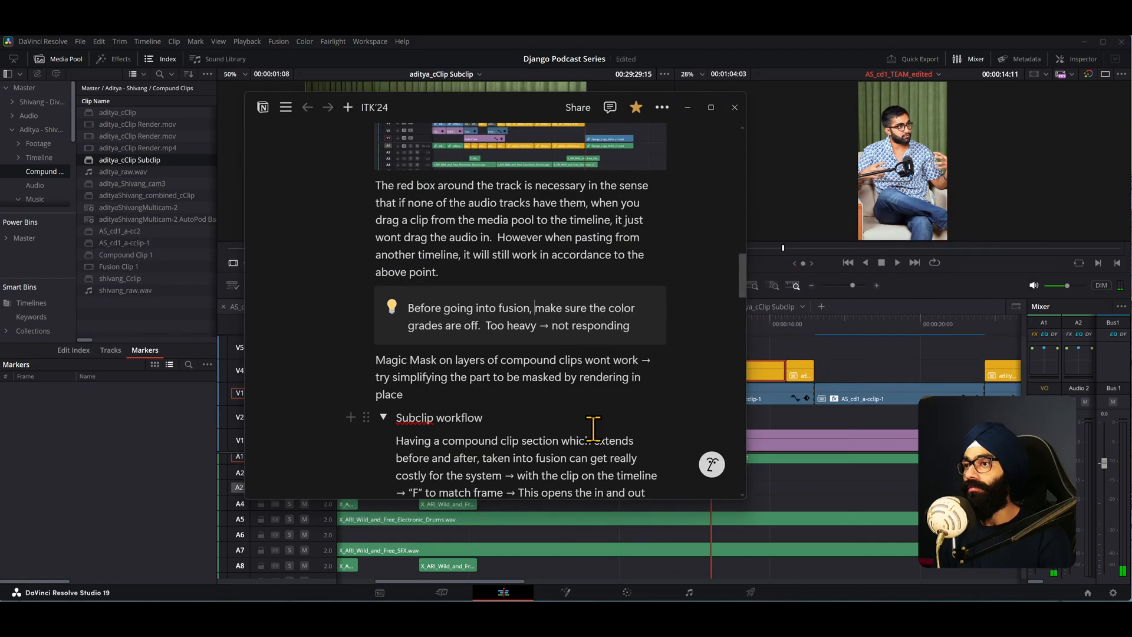
pyautogui.hotkey('alt', 'Tab')
pyautogui.hotkey('alt', 'Tab')
pyautogui.hotkey('alt', 'Tab')
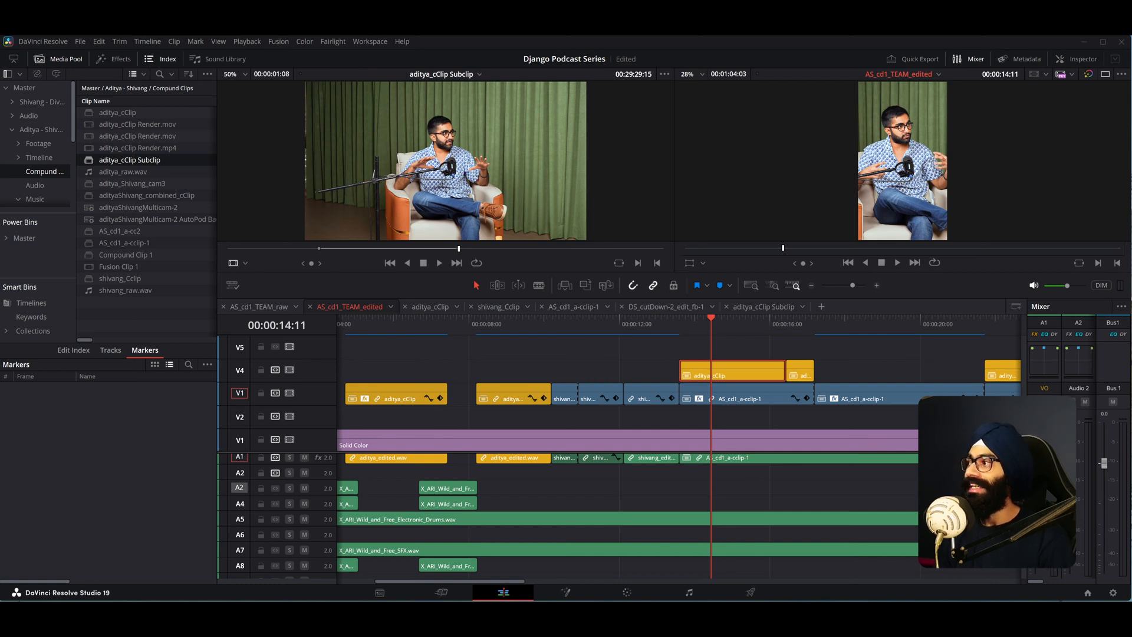
pyautogui.hotkey('alt', 'Tab')
pyautogui.hotkey('alt', 'Tab')
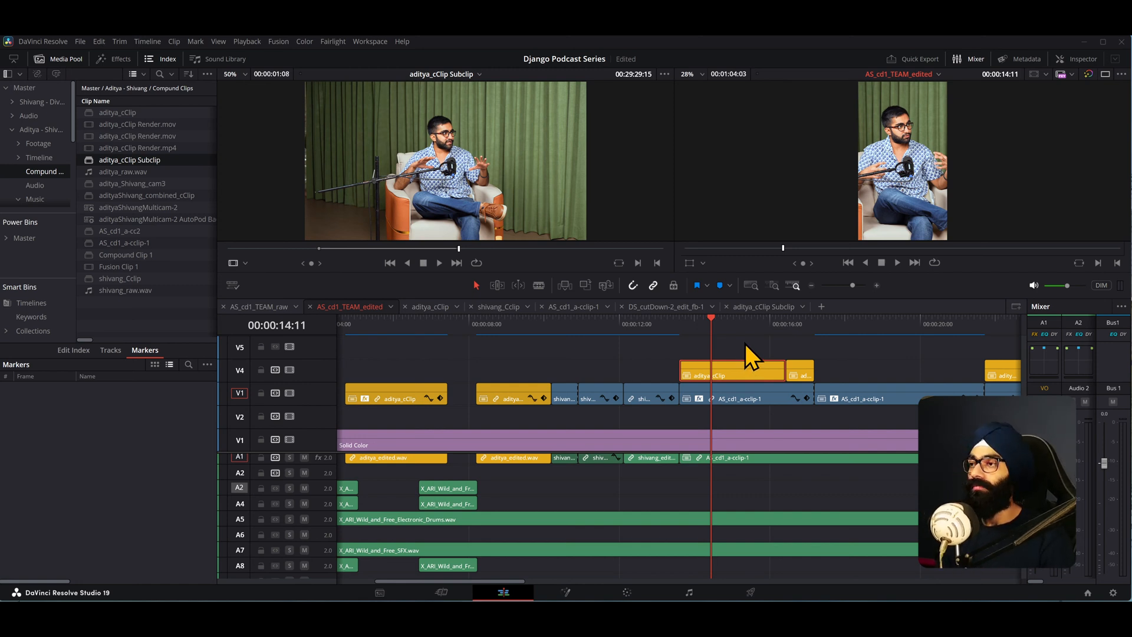
pyautogui.hotkey('alt', 'Tab')
pyautogui.press('Tab')
pyautogui.press('Tab')
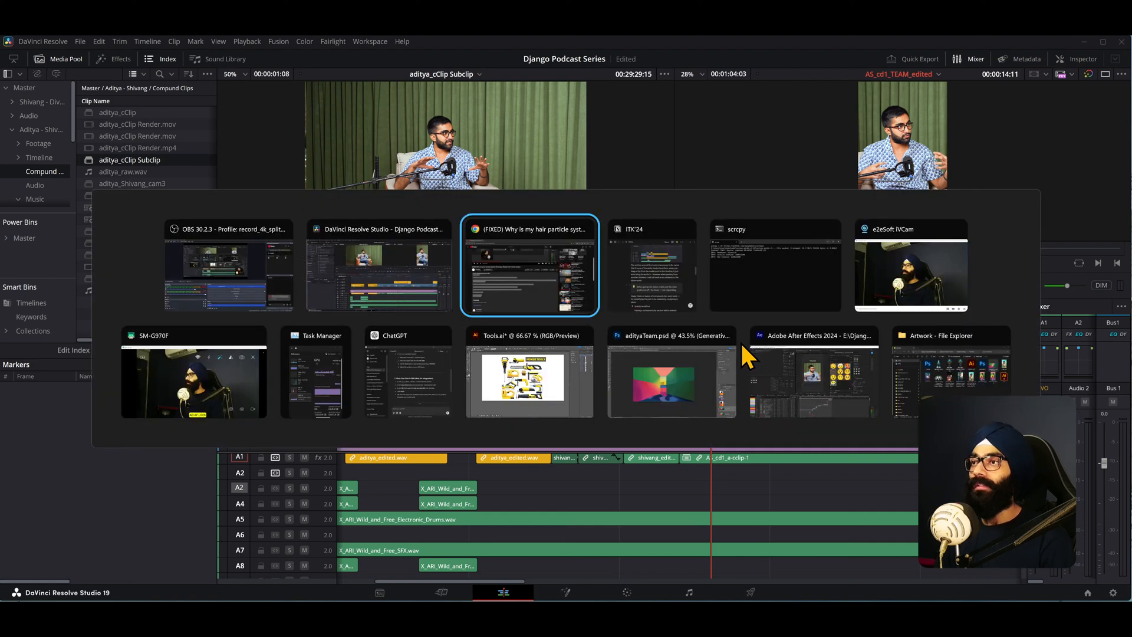
pyautogui.scroll(-4, 465, 354)
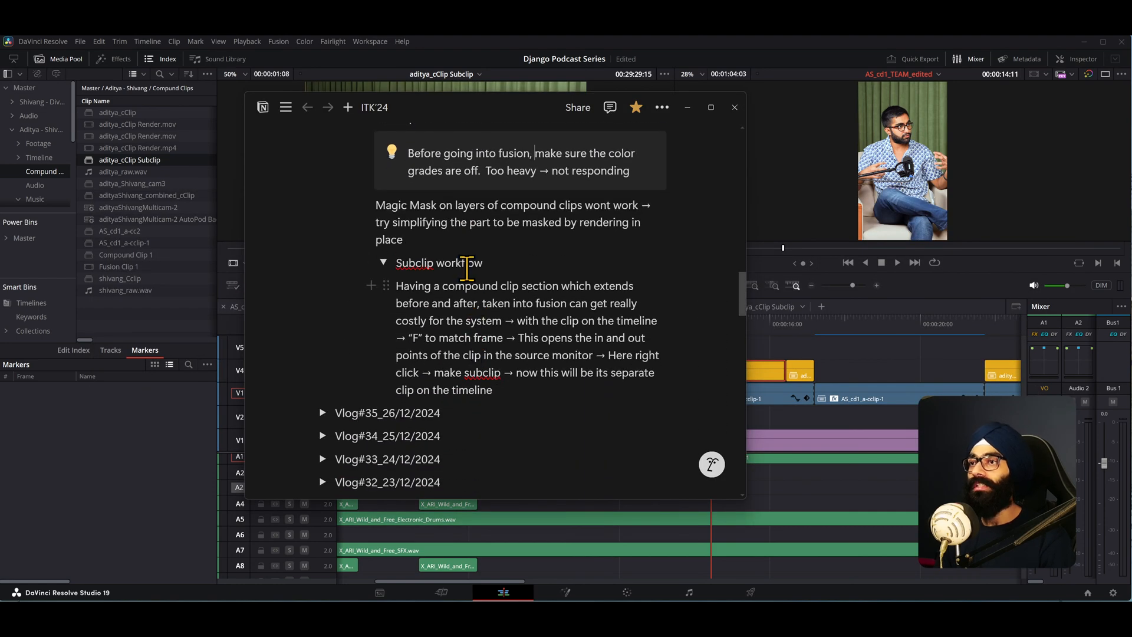
# - Open the aditya_cClip compound clip on V4 in its own timeline
pyautogui.click(780, 327)
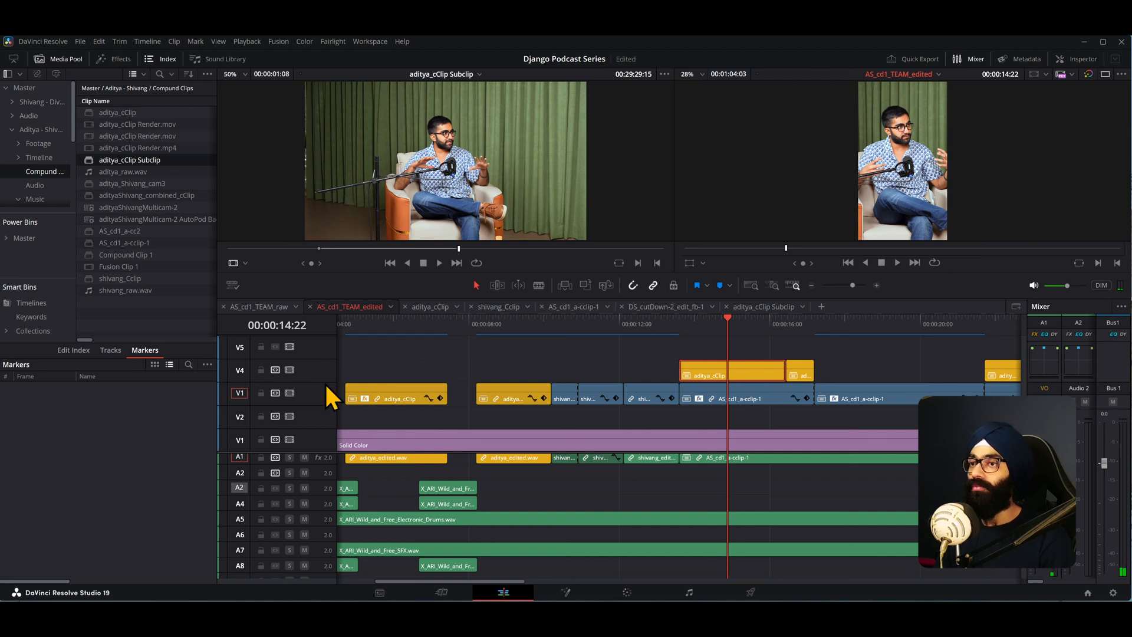
pyautogui.moveTo(324, 451); pyautogui.dragTo(374, 480)
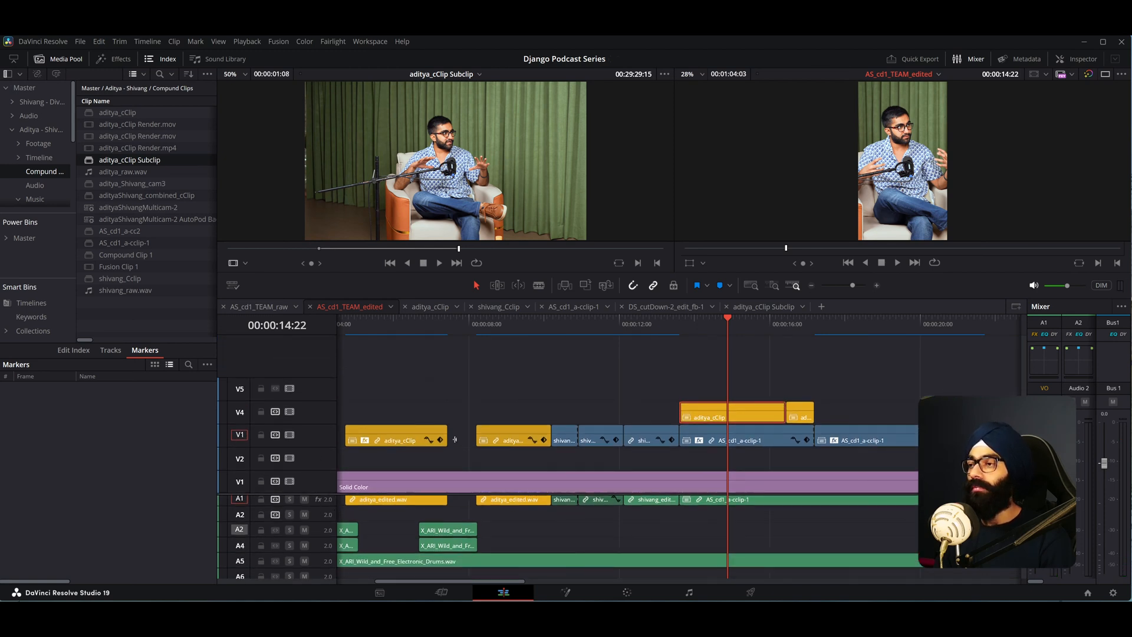
pyautogui.rightClick(719, 408)
pyautogui.click(769, 76)
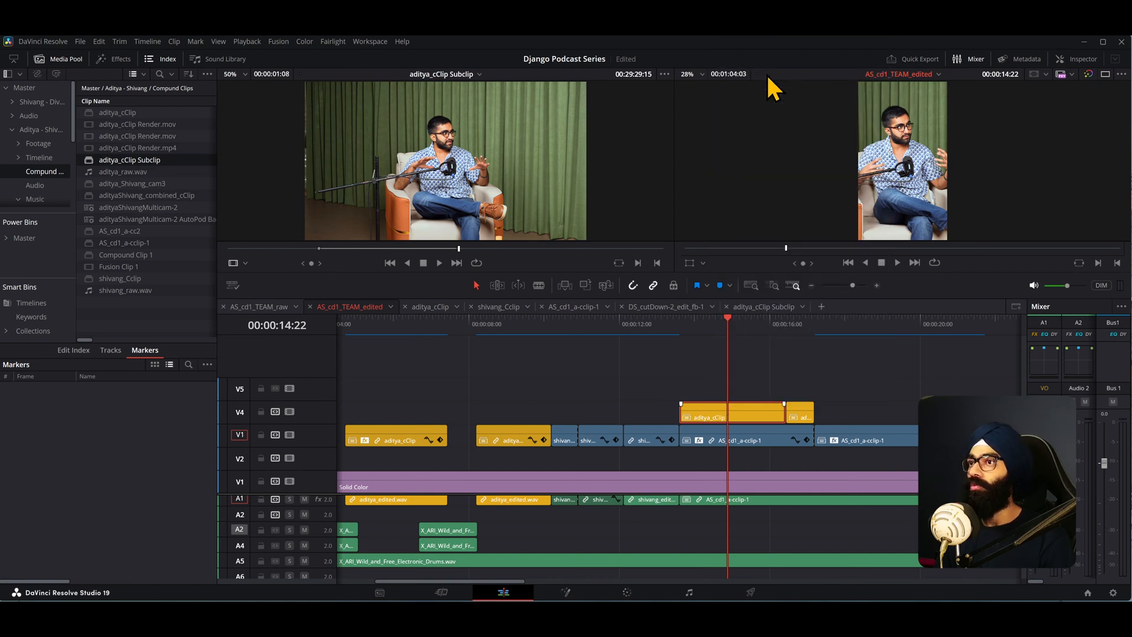
pyautogui.scroll(6, 655, 372)
pyautogui.scroll(-10, 654, 373)
pyautogui.scroll(5, 332, 372)
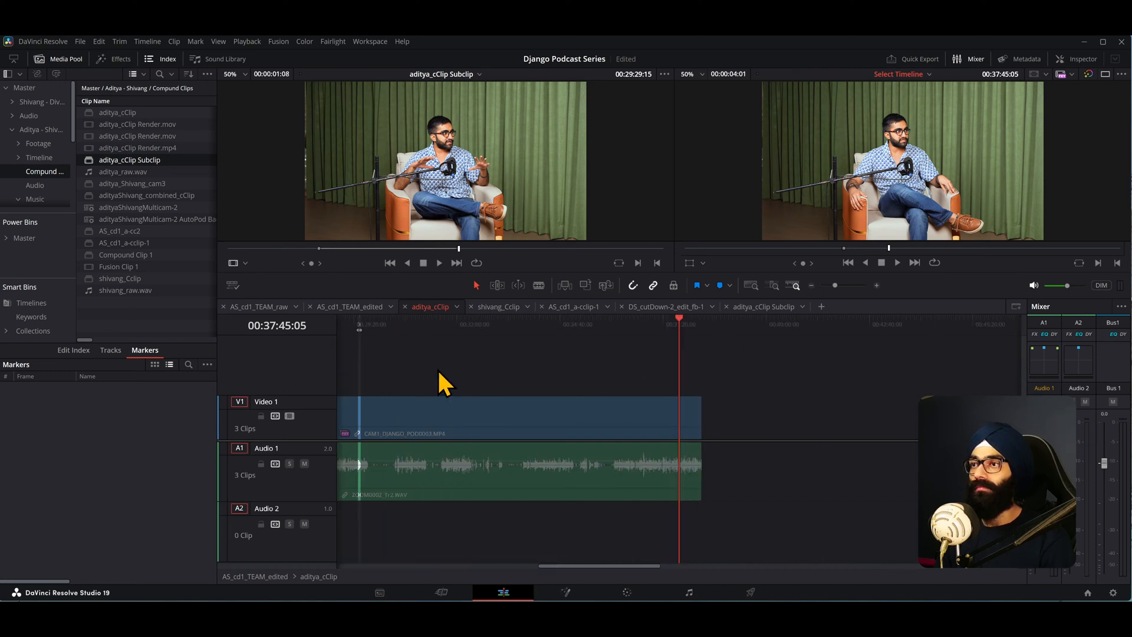
# - Play the compound clip's contents from about 00:29:27:12, then return to the AS_cd1_TEAM_edited timeline
pyautogui.moveTo(356, 322); pyautogui.dragTo(360, 328)
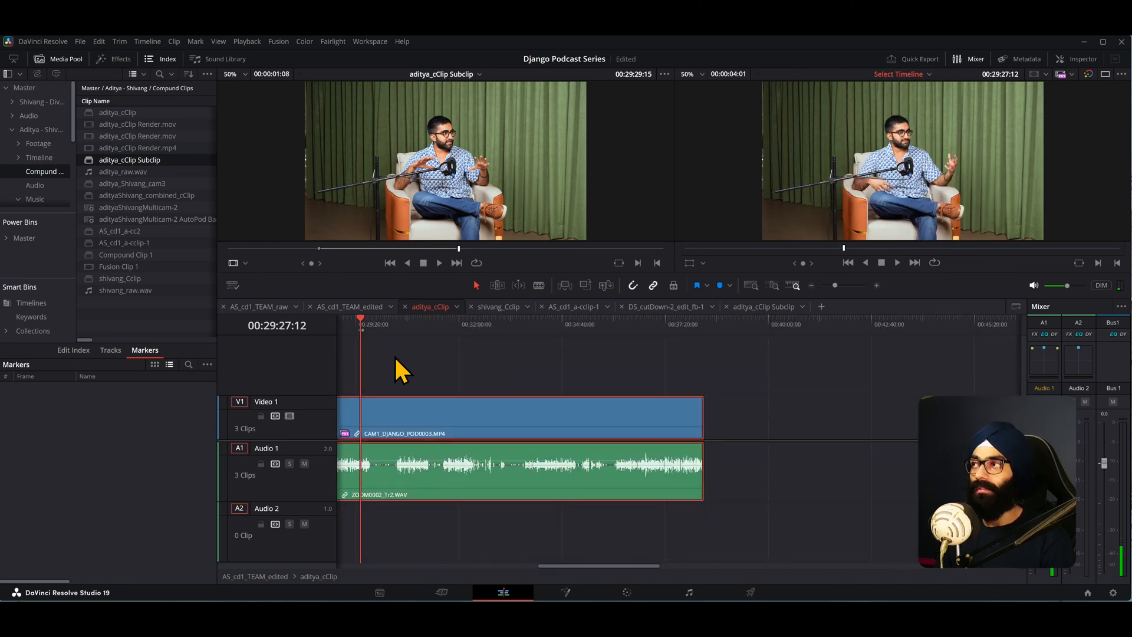
pyautogui.scroll(3, 366, 354)
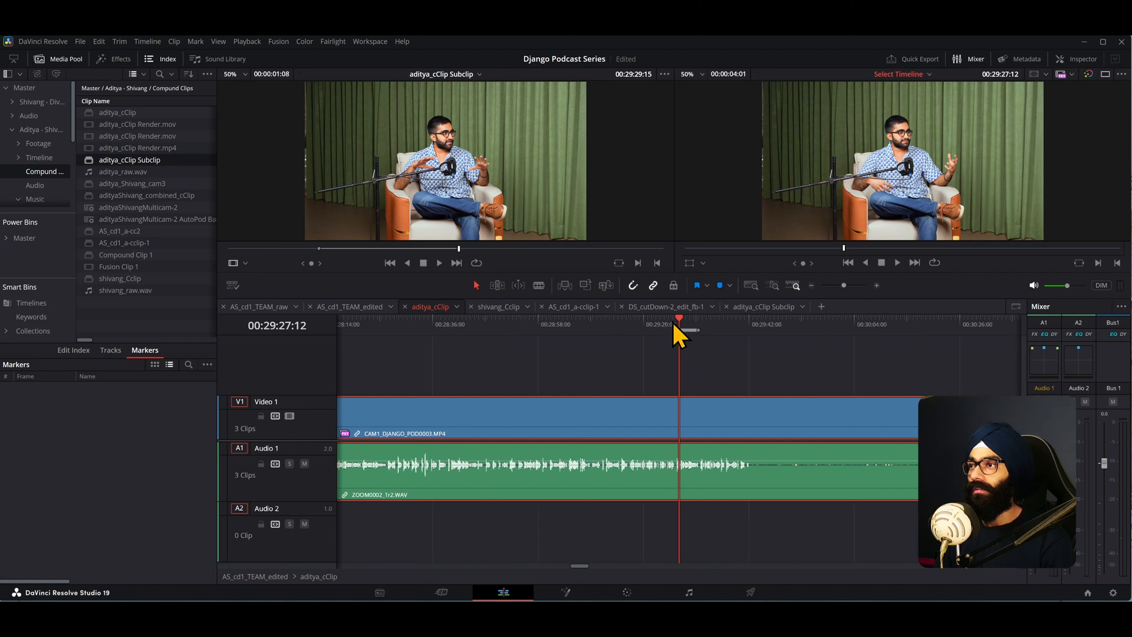
pyautogui.press('space')
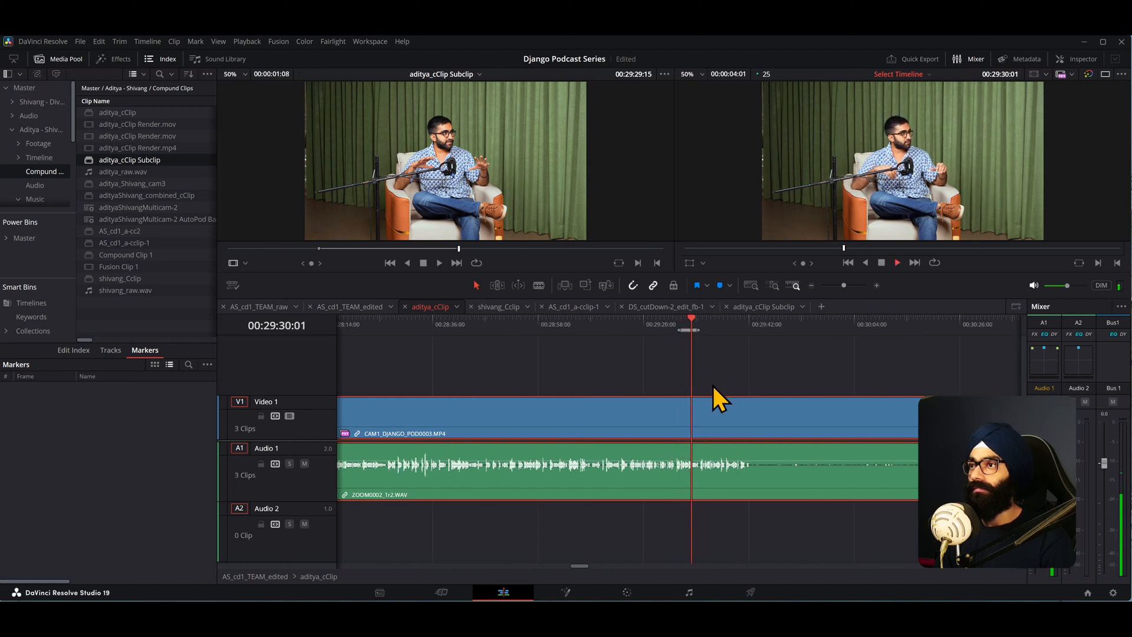
pyautogui.click(339, 307)
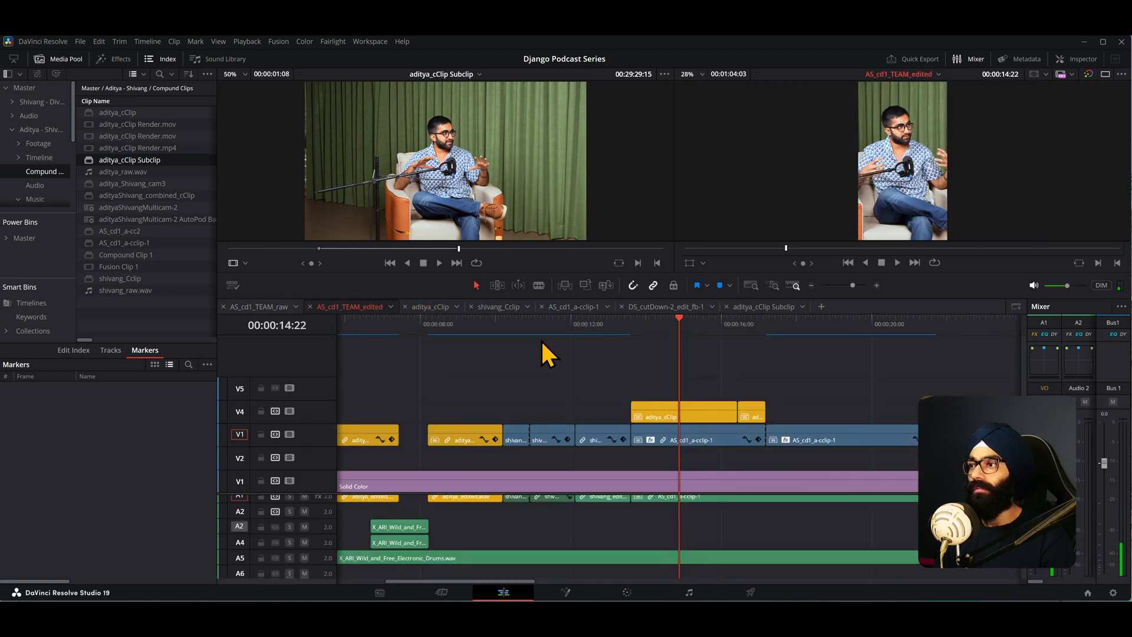
# - Duplicate the compound clip from V4 onto V5 and decompose the copy in place using clips only
pyautogui.click(631, 325)
pyautogui.press('space')
pyautogui.click(679, 405)
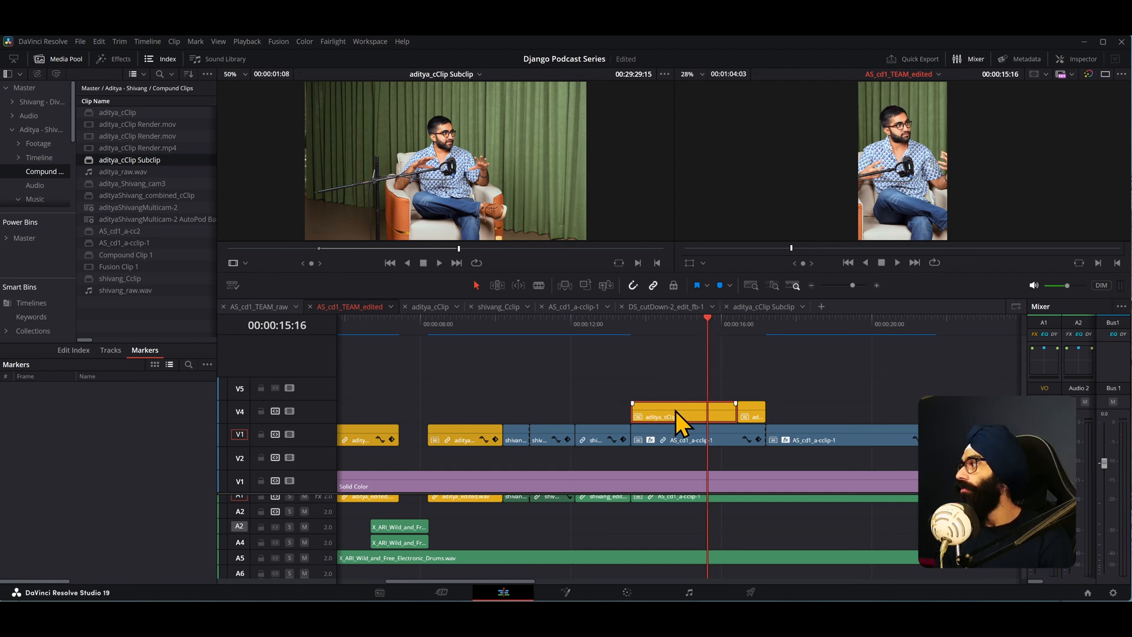
pyautogui.moveTo(676, 409)
pyautogui.mouseDown()
pyautogui.moveTo(678, 377)
pyautogui.moveTo(677, 390)
pyautogui.mouseUp()
pyautogui.rightClick(679, 391)
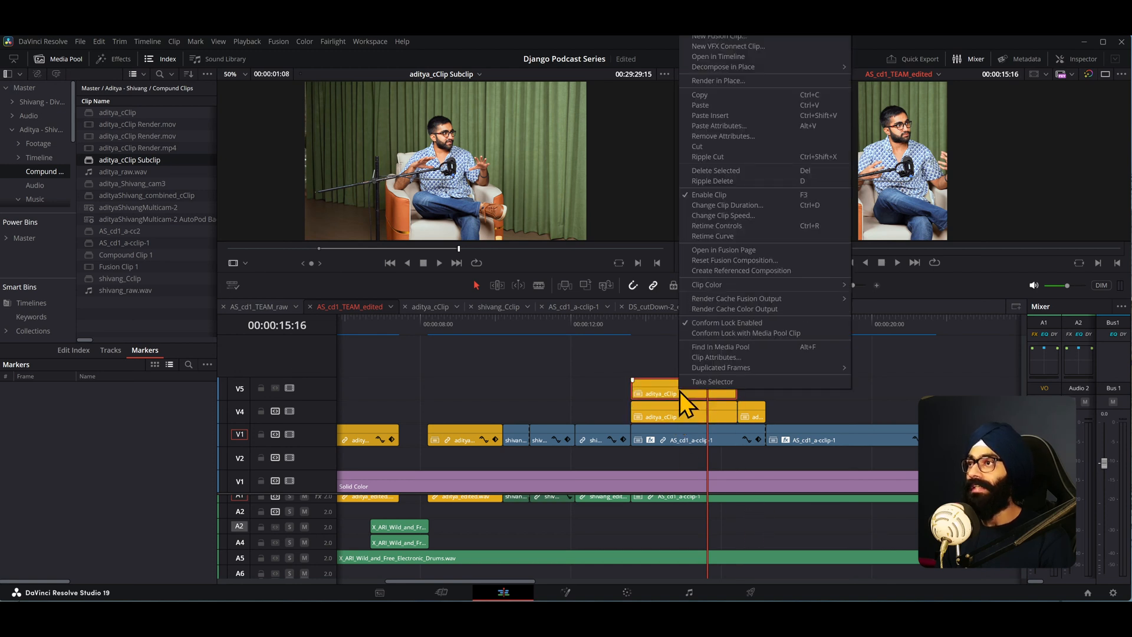
pyautogui.moveTo(731, 69)
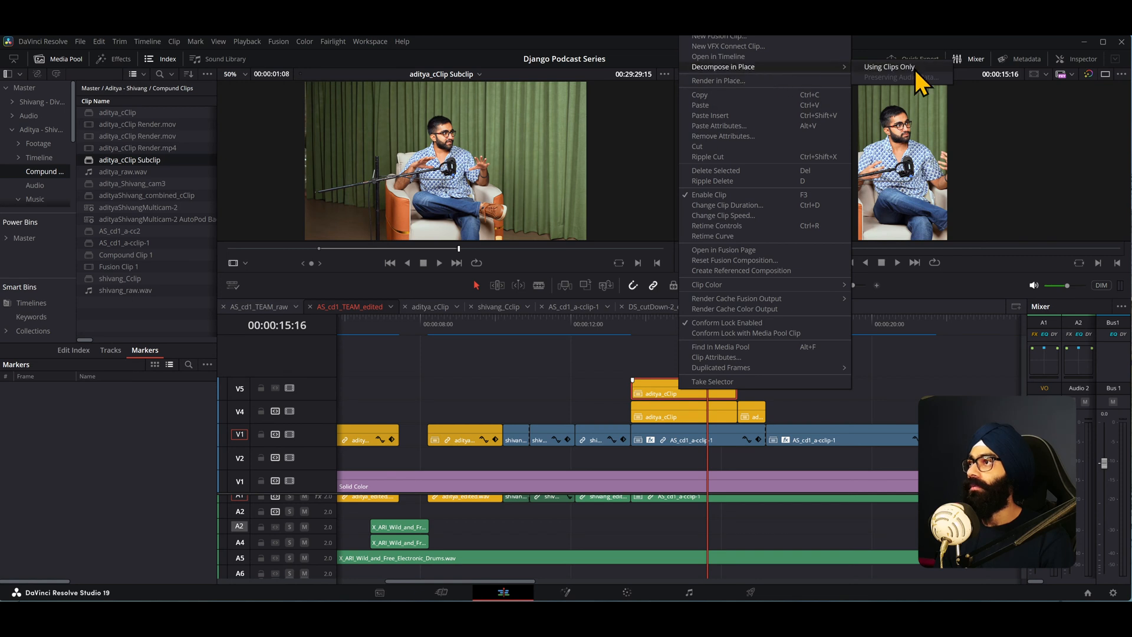
pyautogui.click(915, 68)
# - Extend both edges of the decomposed CAM1_DJANGO_POD0003.MP4 clip on V5 outward twice, undoing each extension
pyautogui.click(663, 334)
pyautogui.click(684, 387)
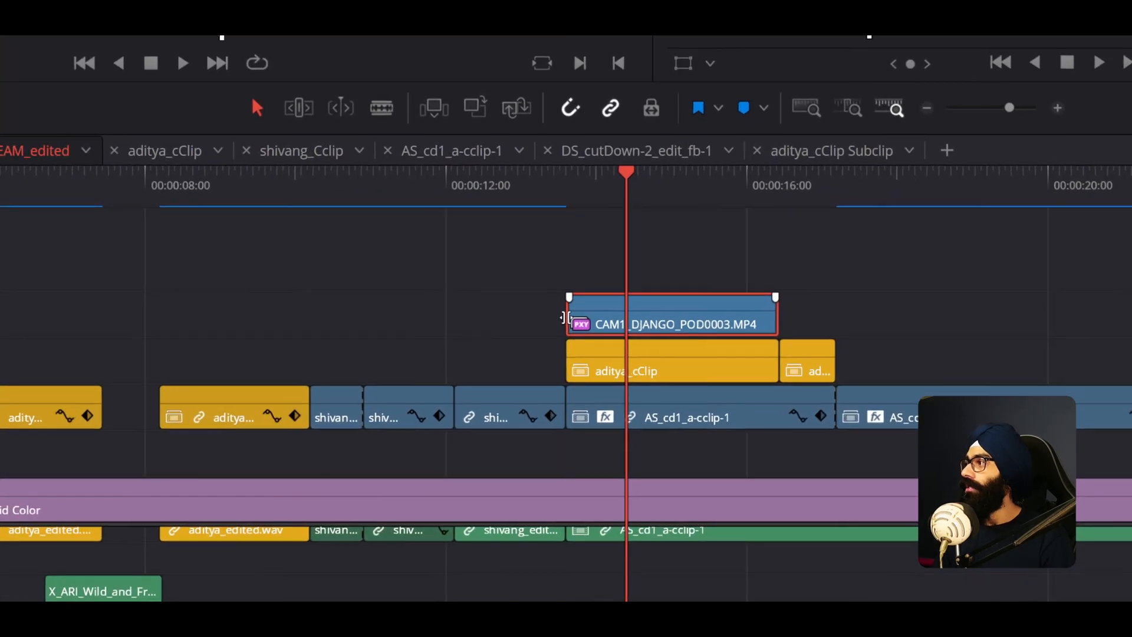
pyautogui.moveTo(631, 389); pyautogui.dragTo(539, 387)
pyautogui.moveTo(777, 315); pyautogui.dragTo(1059, 313)
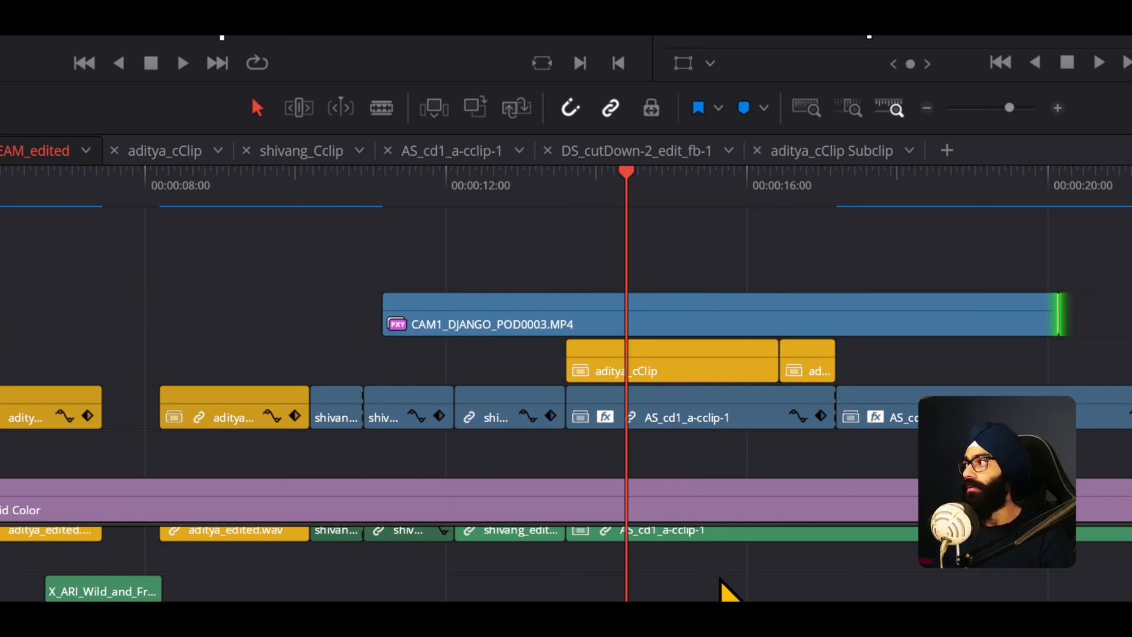
pyautogui.hotkey('ctrl', 'z')
pyautogui.hotkey('ctrl', 'z')
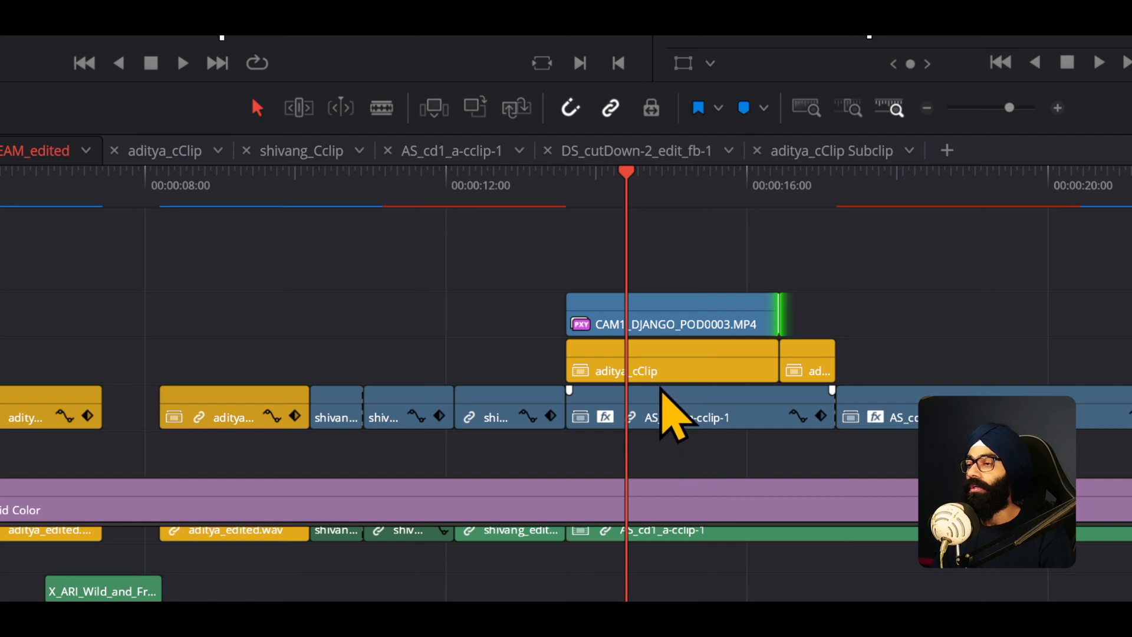
pyautogui.click(662, 323)
pyautogui.moveTo(569, 316); pyautogui.dragTo(420, 316)
pyautogui.moveTo(776, 316); pyautogui.dragTo(993, 313)
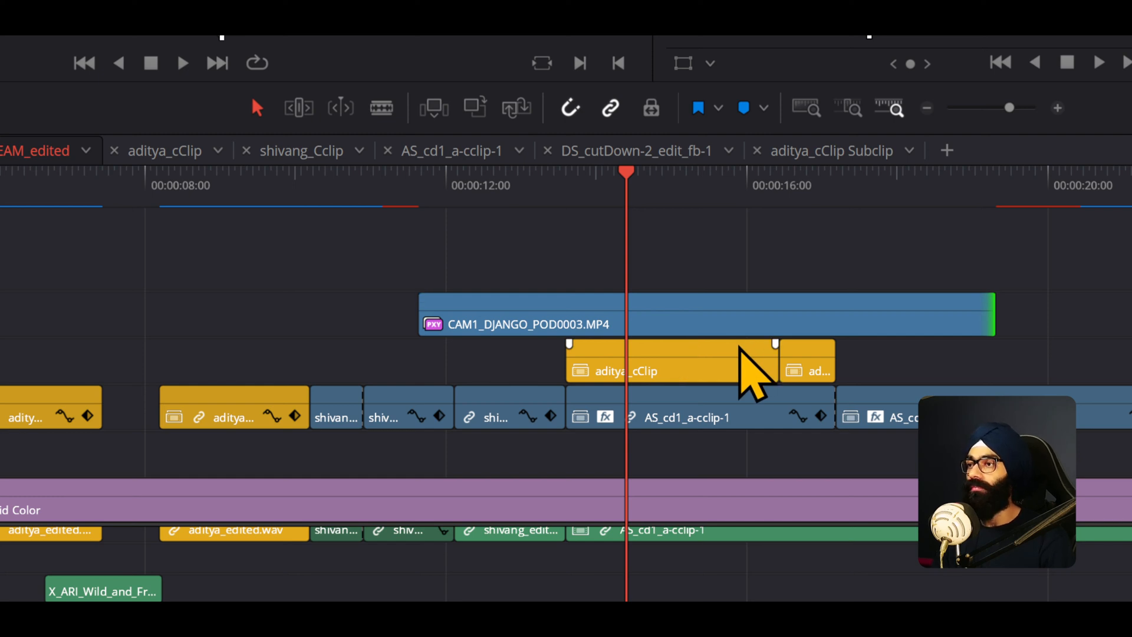
pyautogui.hotkey('ctrl', 'z')
pyautogui.hotkey('ctrl', 'z')
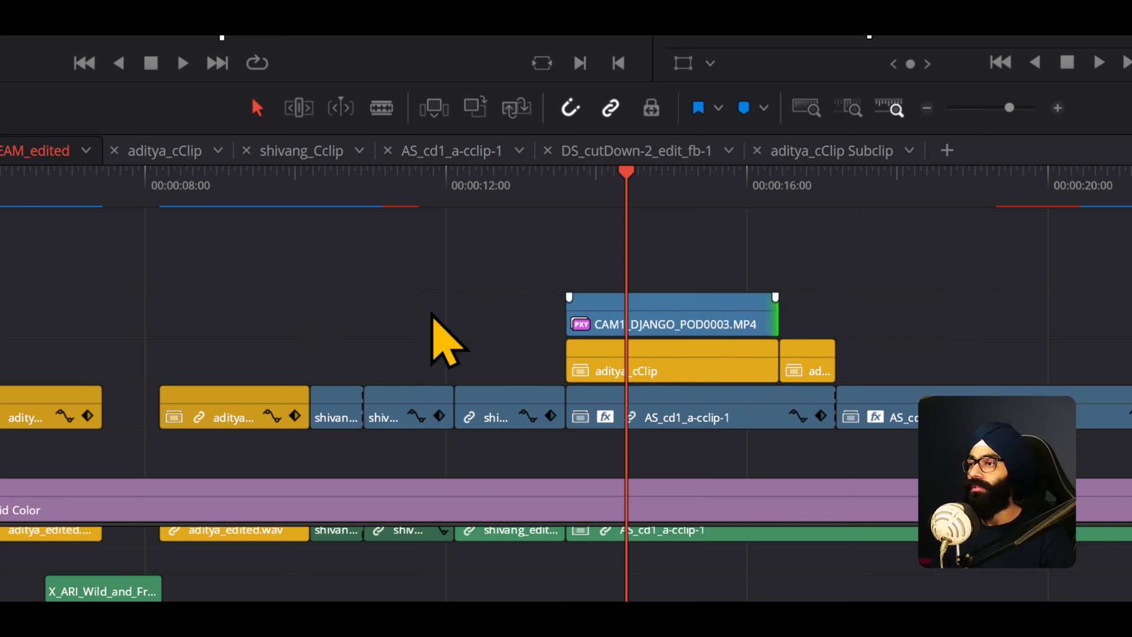
# - Locate the decomposed clip's source file in the media pool
pyautogui.click(653, 311)
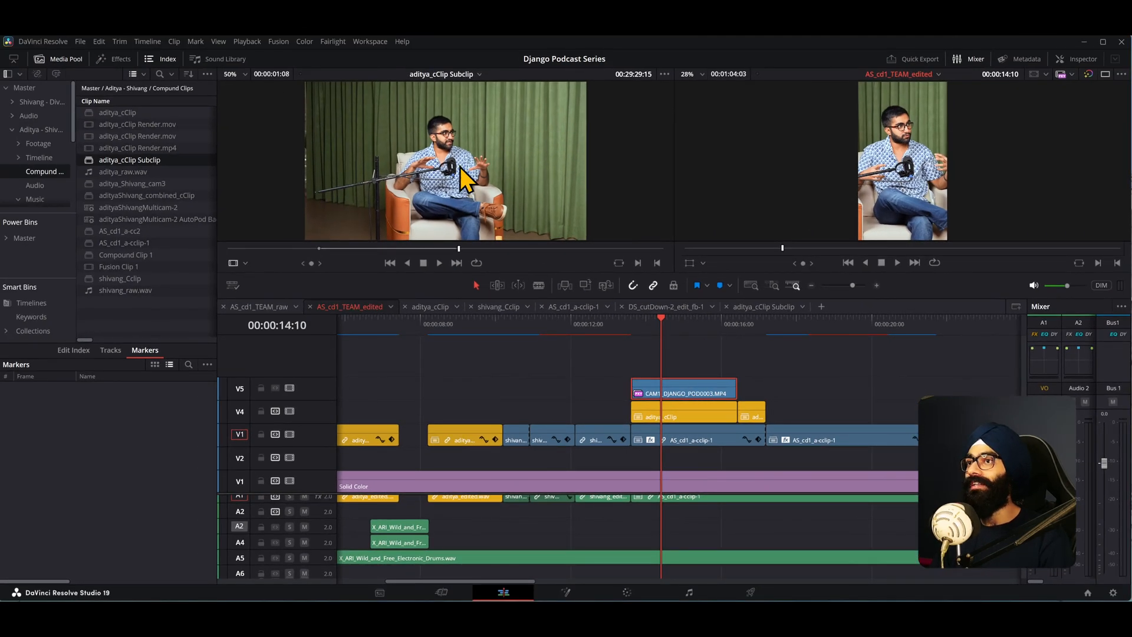
pyautogui.rightClick(683, 387)
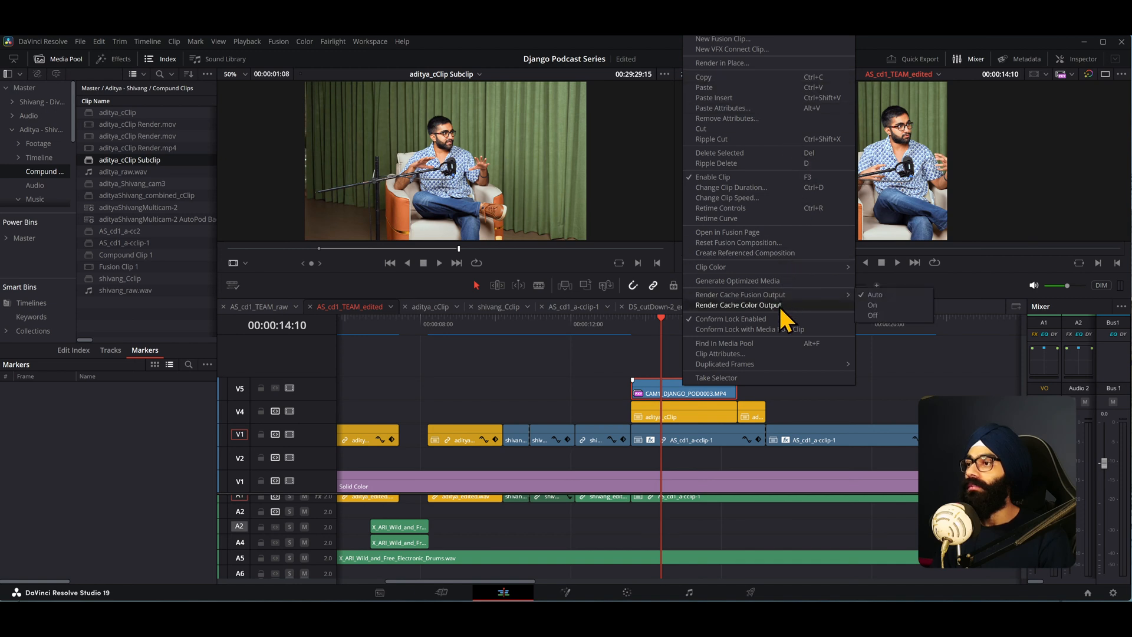
pyautogui.click(761, 344)
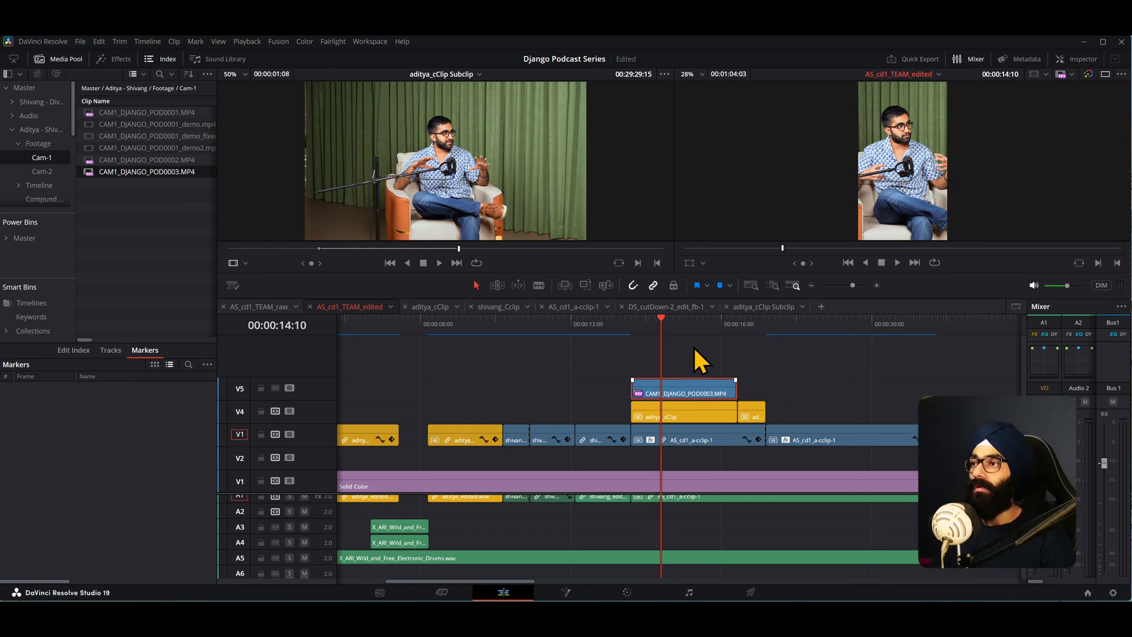
# - Open the decomposed clip in the source viewer, view it full screen, and move the playhead to about 00:00:13:15
pyautogui.doubleClick(681, 392)
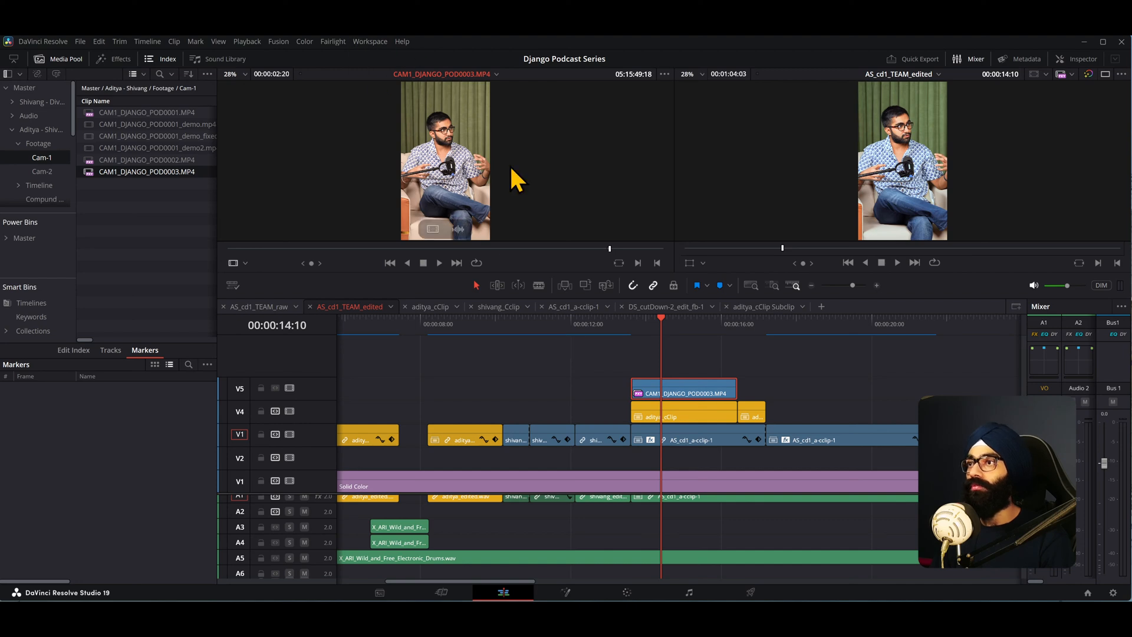
pyautogui.hotkey('ctrl', 'f')
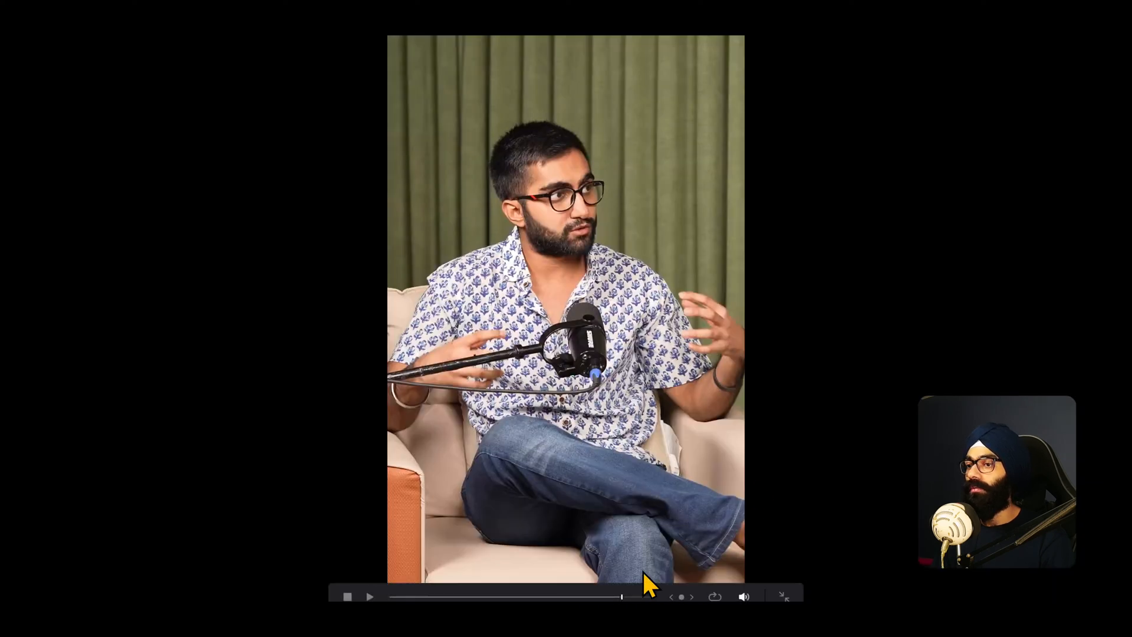
pyautogui.press('Escape')
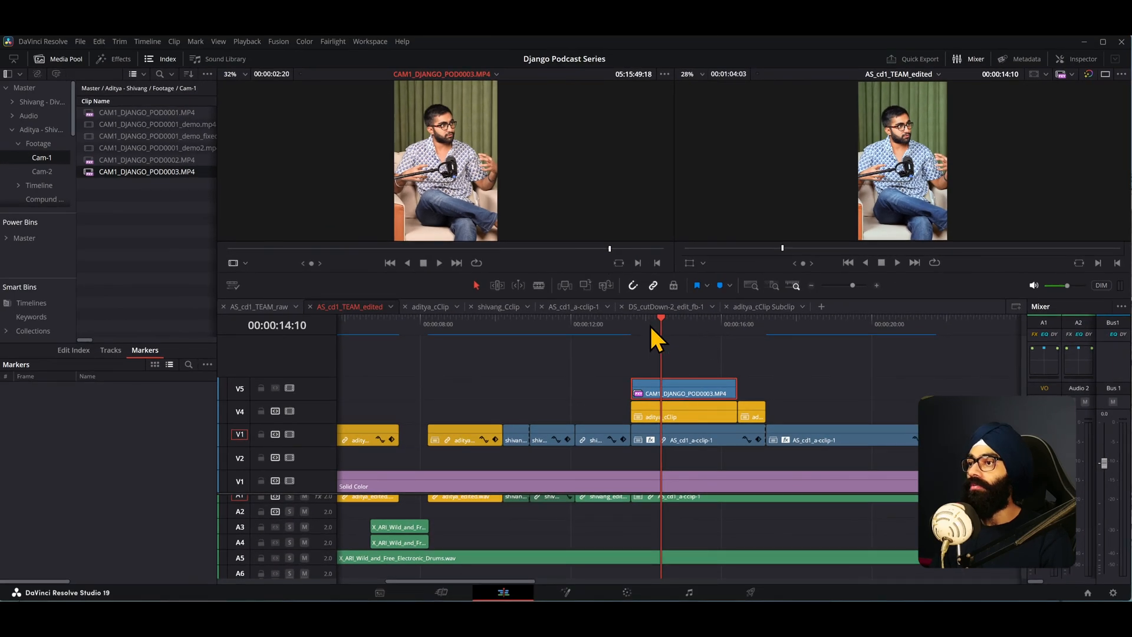
pyautogui.moveTo(651, 326); pyautogui.dragTo(635, 334)
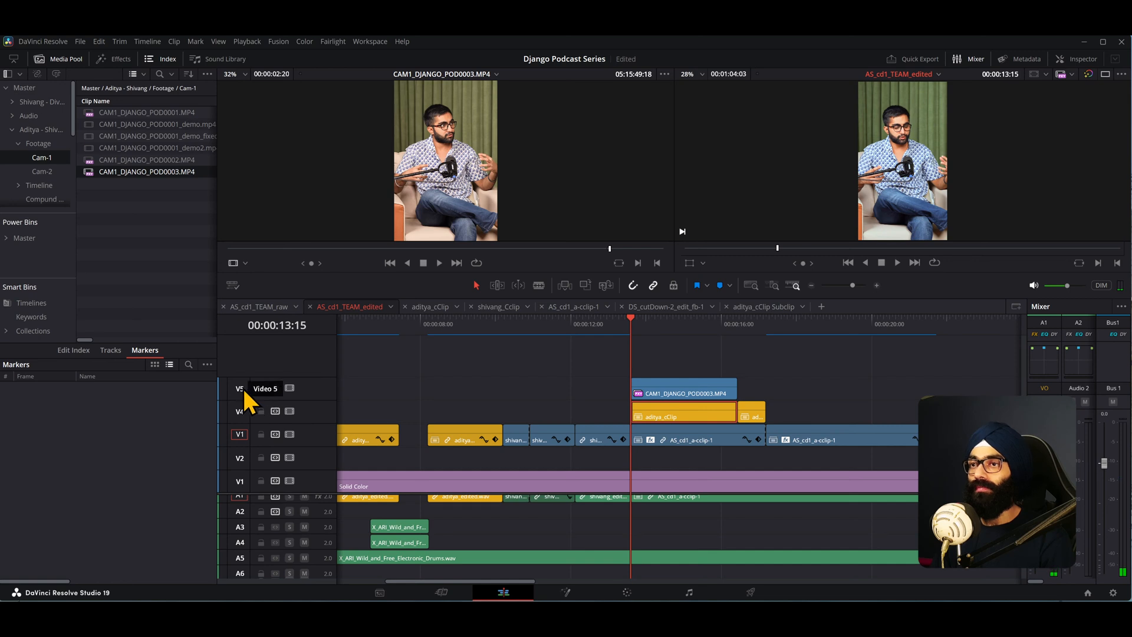
# - Patch the source video destination to V5 and the source audio destination to A3
pyautogui.rightClick(241, 388)
pyautogui.scroll(1, 247, 526)
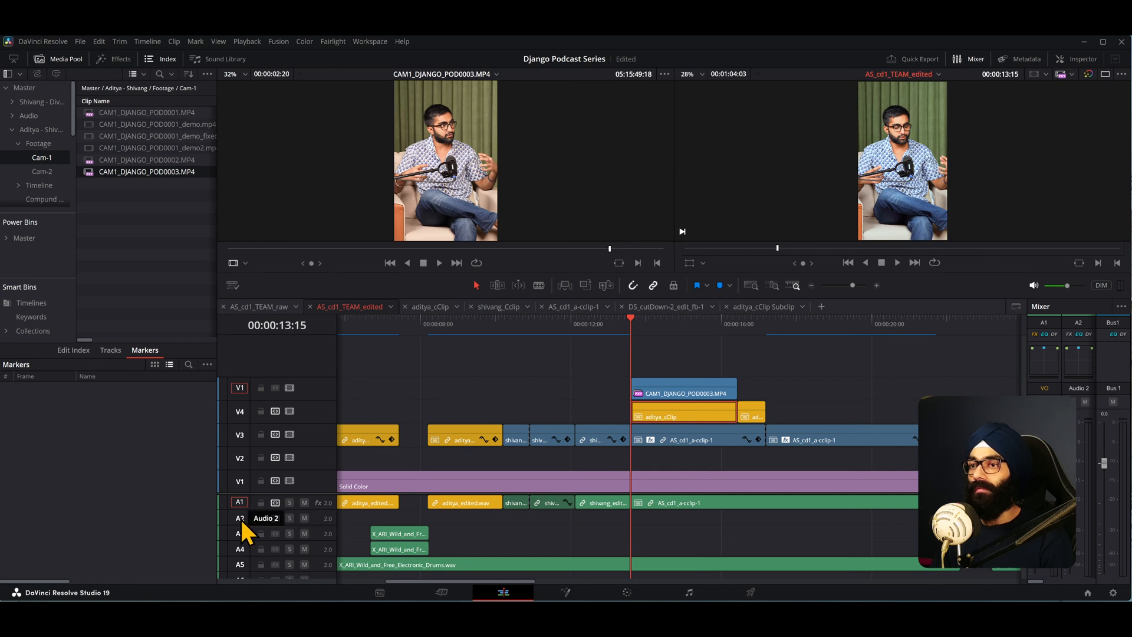
pyautogui.click(253, 535)
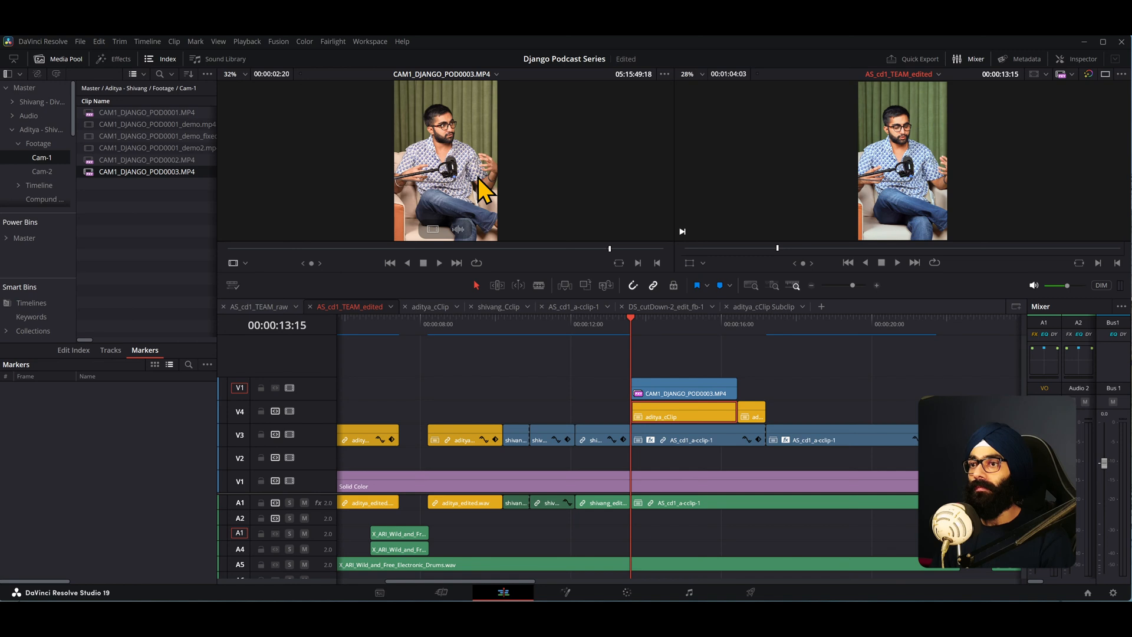
# - Insert the source clip at the playhead onto the patched tracks, then remove the insertion
pyautogui.press('F9')
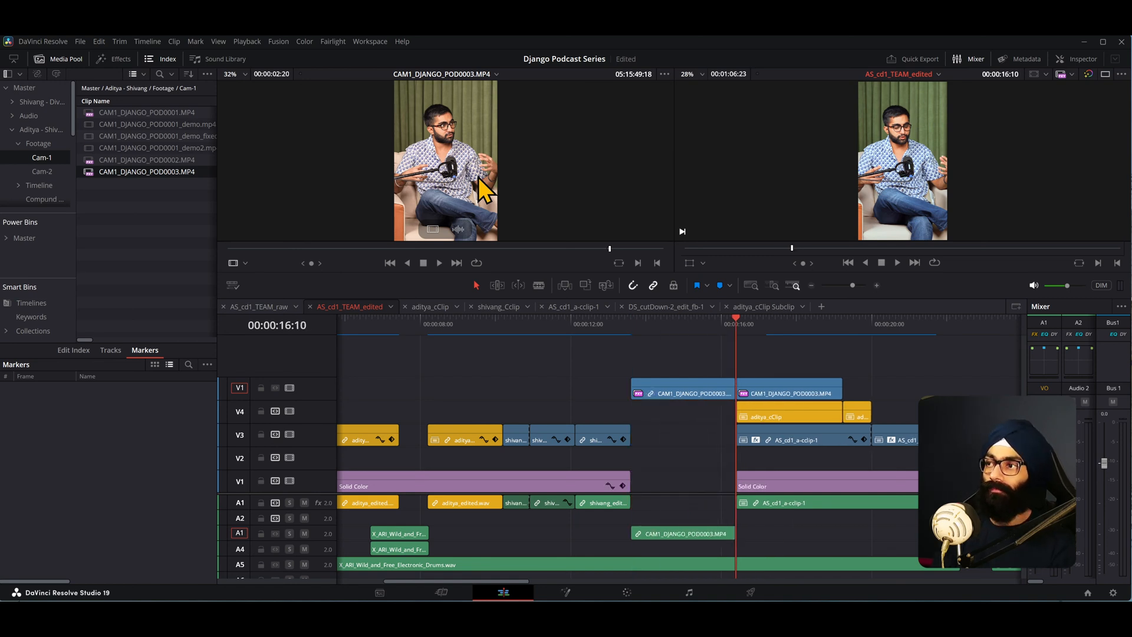
pyautogui.click(668, 327)
pyautogui.click(678, 394)
pyautogui.press('Delete')
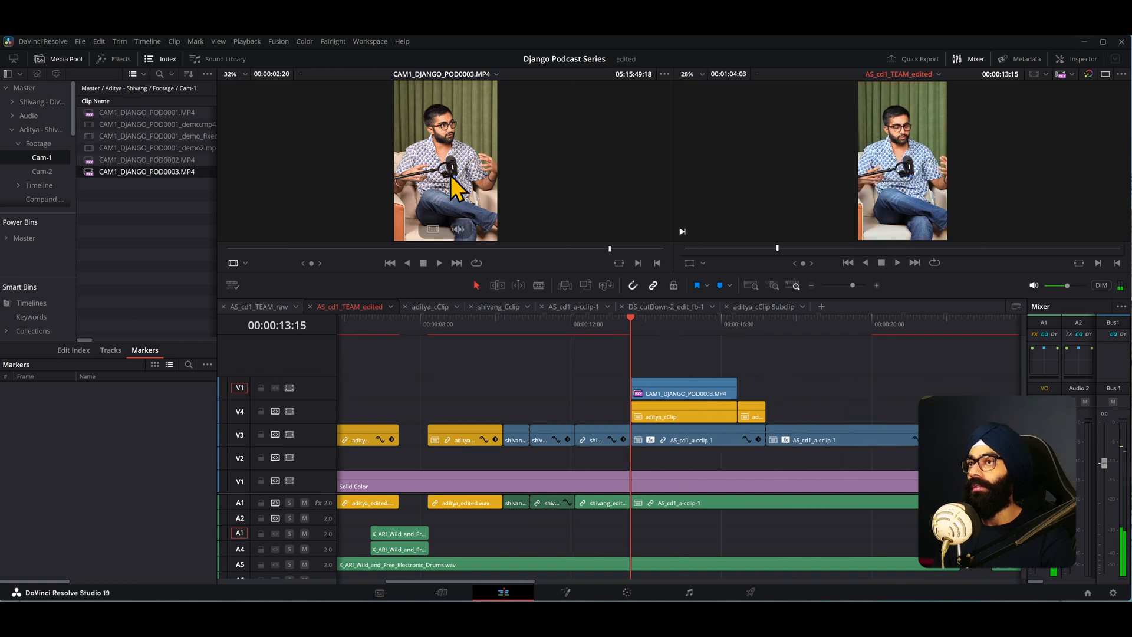
# - Create a subclip of the source viewer clip with the default name
pyautogui.click(472, 174)
pyautogui.rightClick(610, 247)
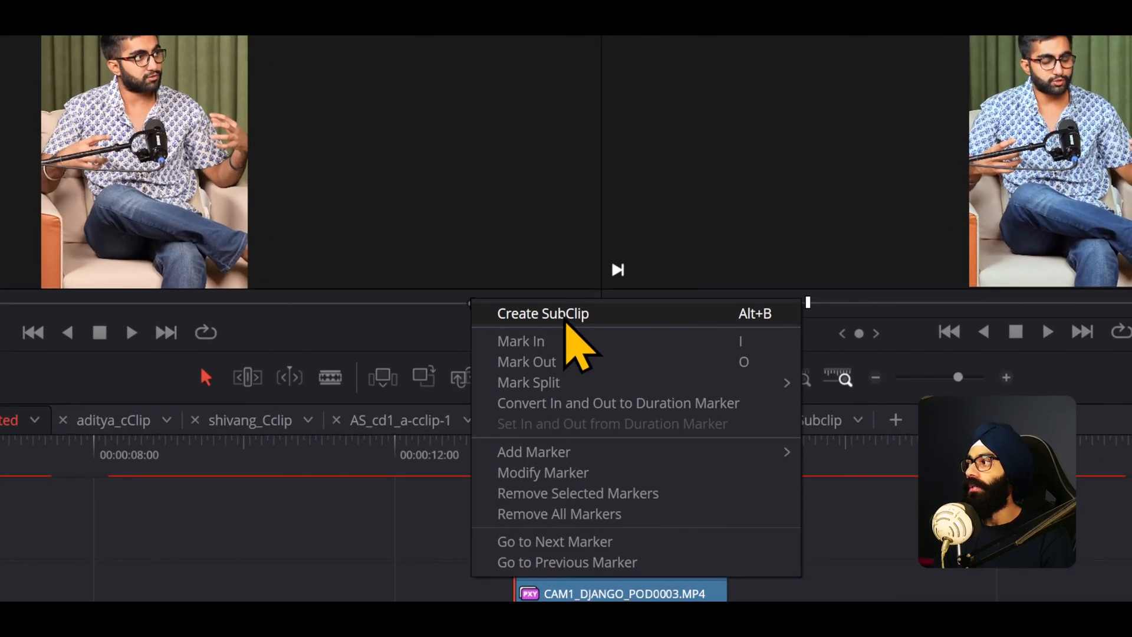
pyautogui.click(566, 323)
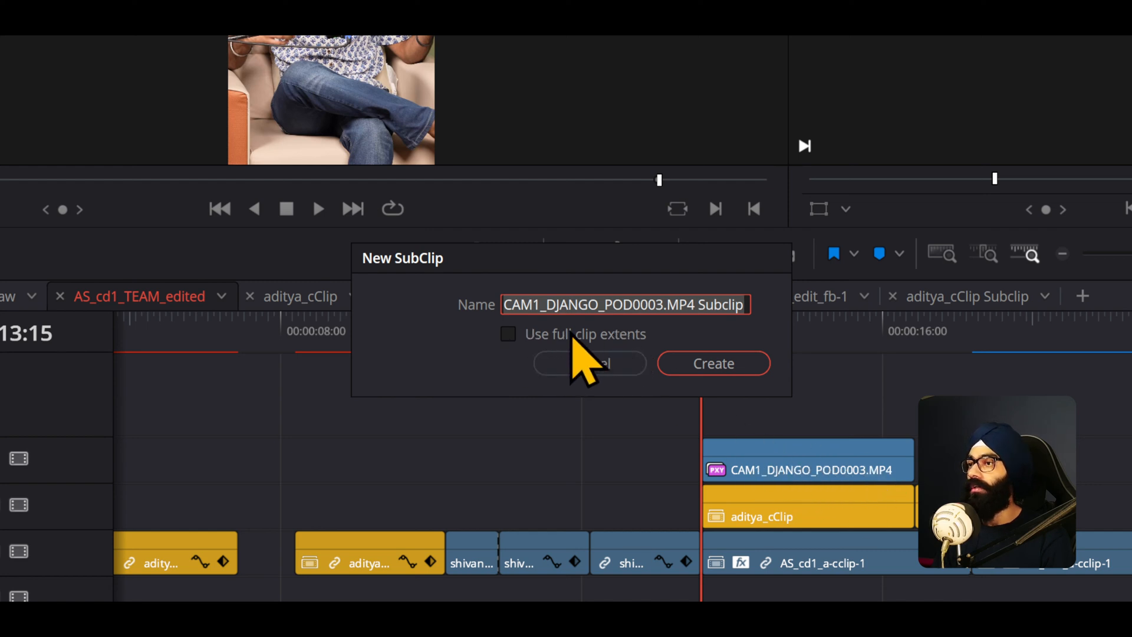
pyautogui.click(725, 367)
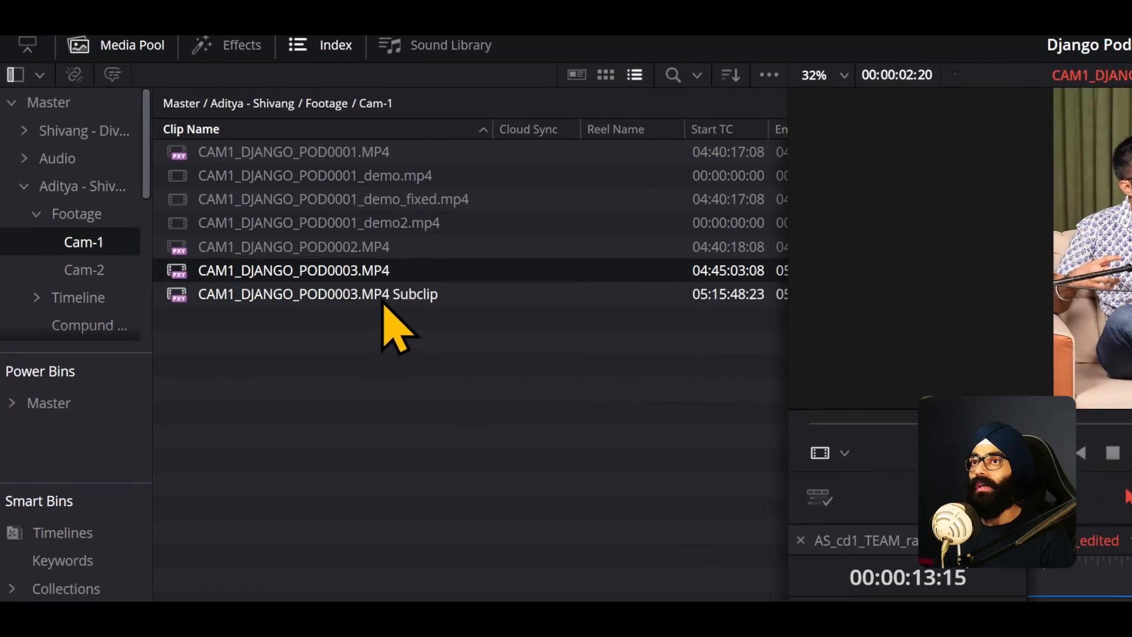
# - Select the new subclip in the media pool and disable the audio source destination
pyautogui.click(190, 184)
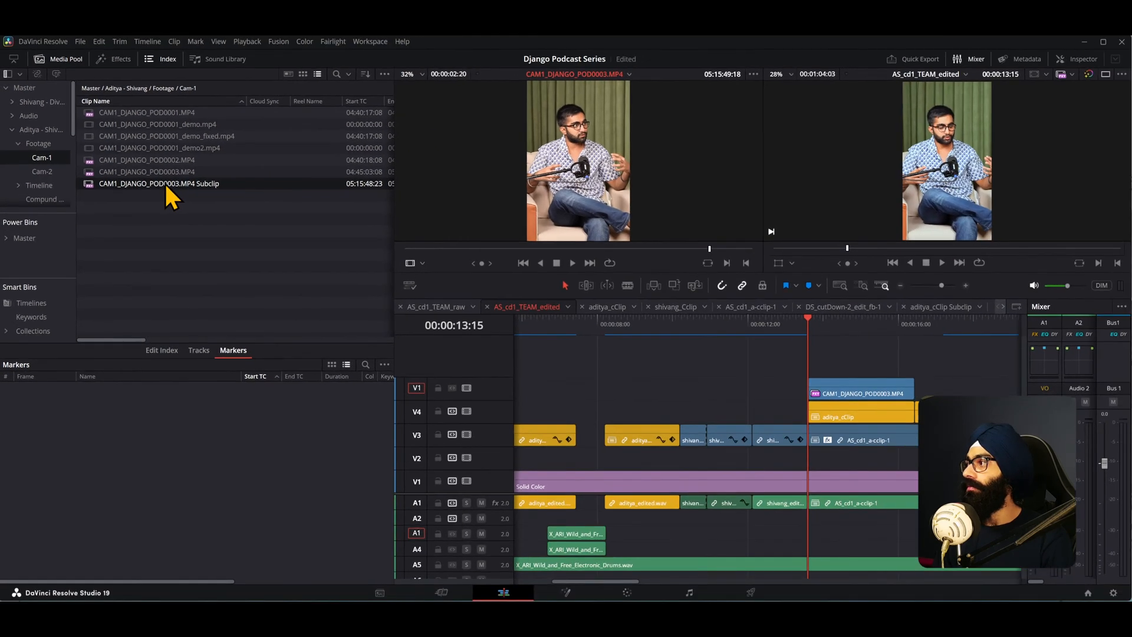
pyautogui.moveTo(334, 298); pyautogui.dragTo(1131, 597)
pyautogui.moveTo(724, 335); pyautogui.dragTo(231, 204)
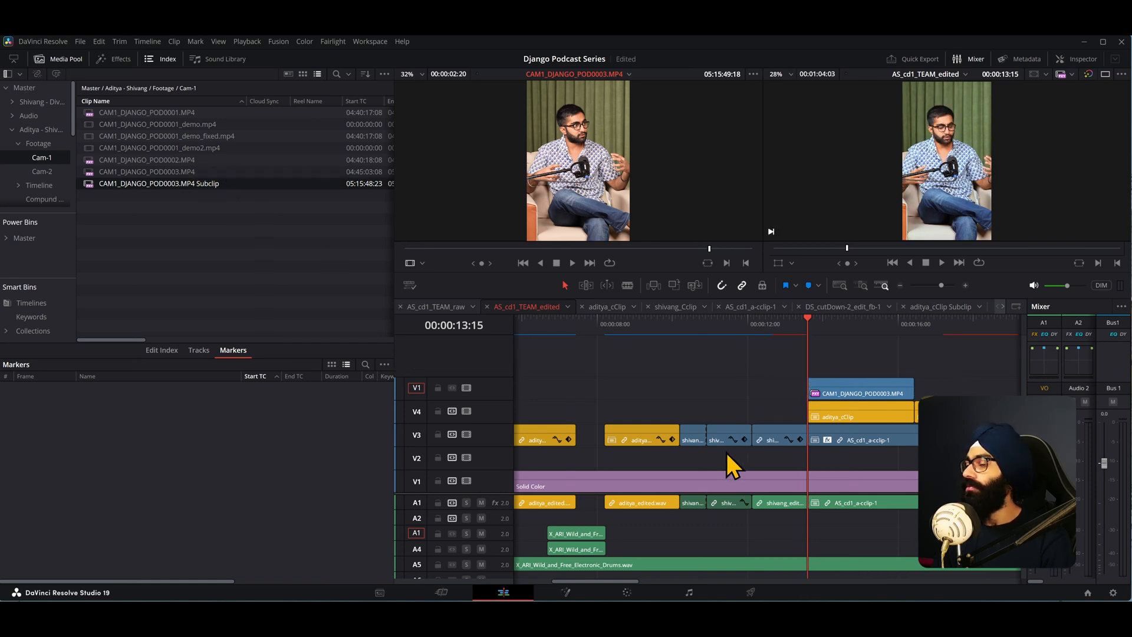
pyautogui.click(417, 533)
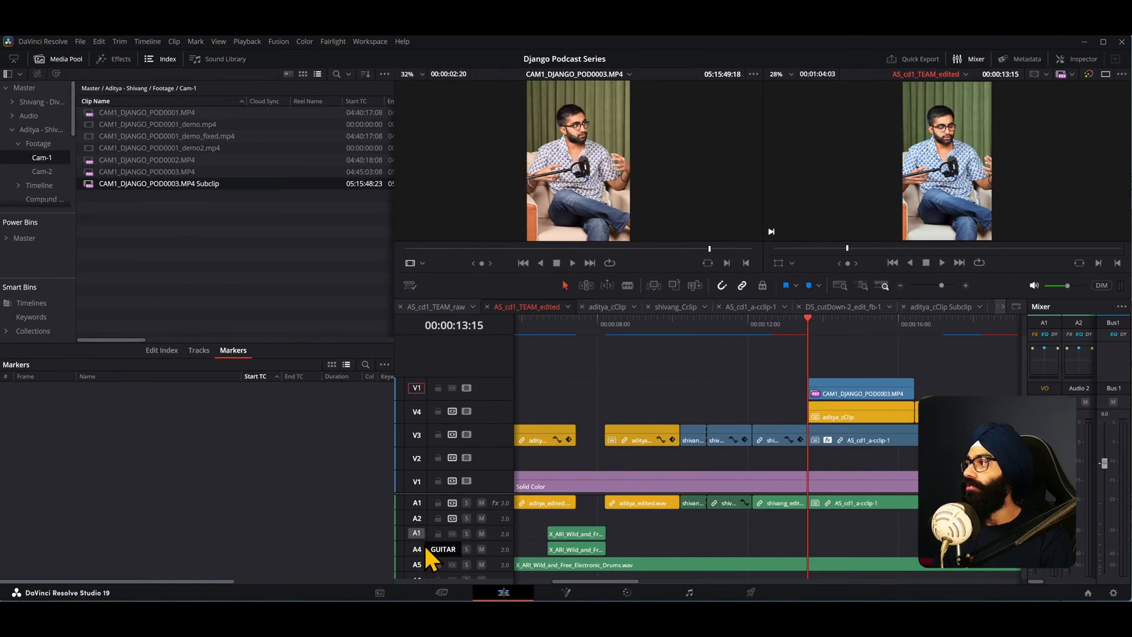
# - Drag the subclip onto the timeline above the top video track, then undo the placement
pyautogui.moveTo(120, 189); pyautogui.dragTo(806, 366)
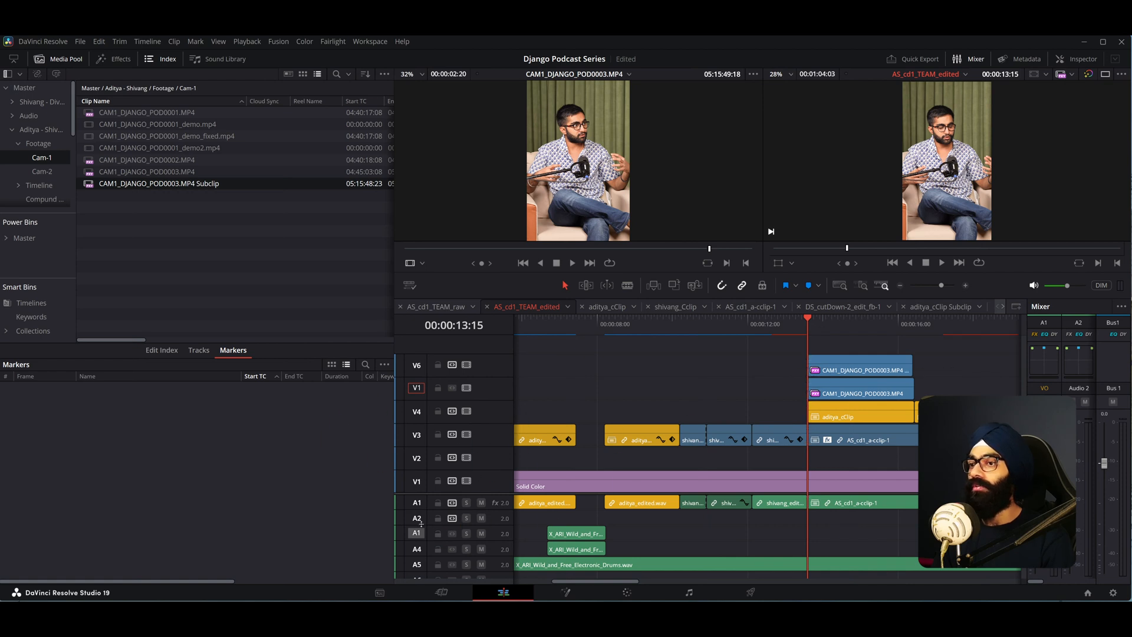
pyautogui.hotkey('ctrl', 'z')
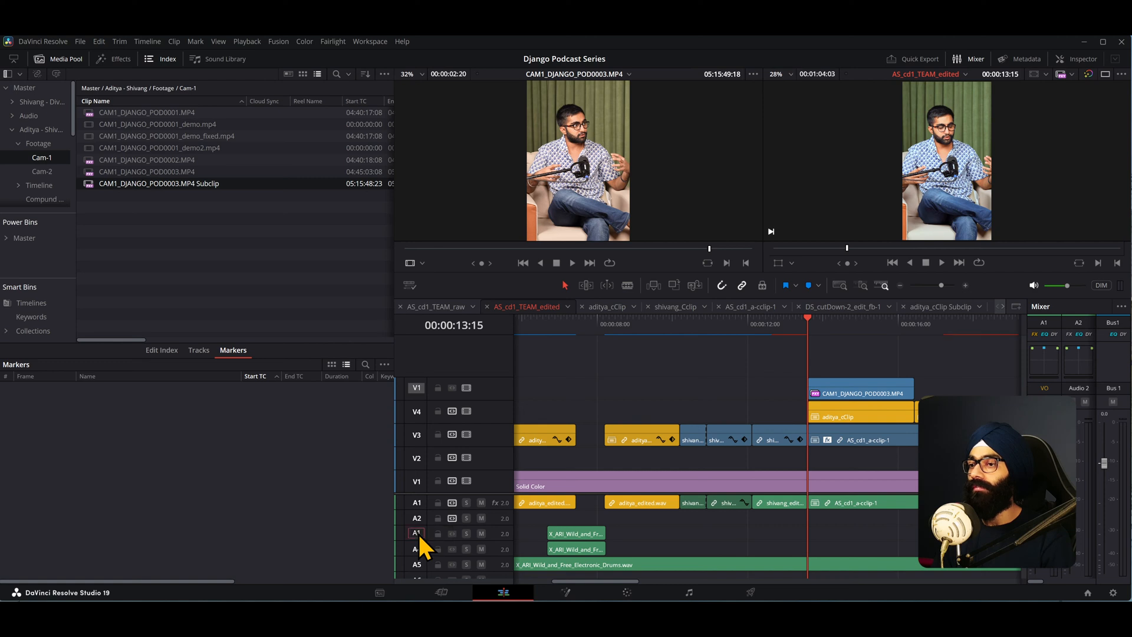
pyautogui.moveTo(96, 186); pyautogui.dragTo(211, 214)
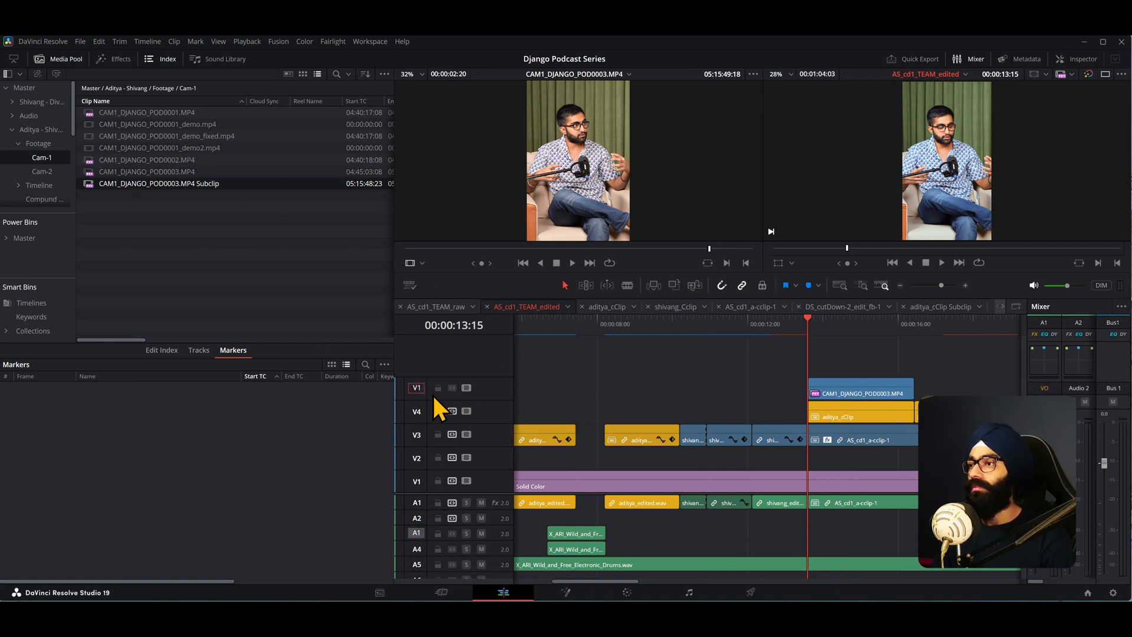
# - Add a video track above V5 and drag the subclip onto it at the playhead
pyautogui.rightClick(501, 392)
pyautogui.click(519, 394)
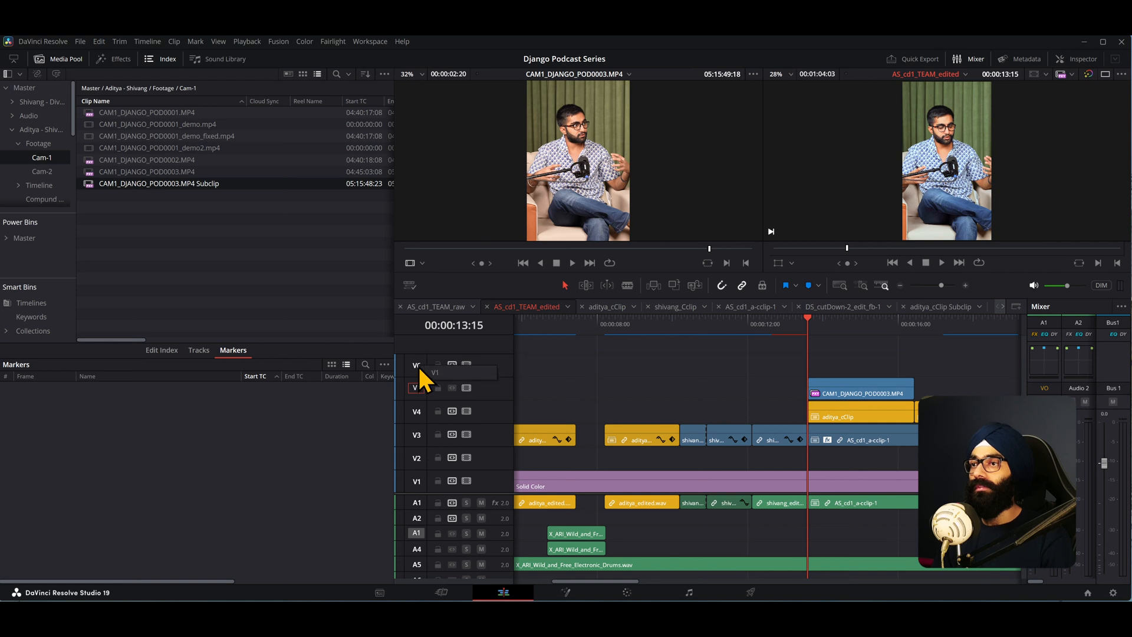
pyautogui.moveTo(91, 188); pyautogui.dragTo(811, 368)
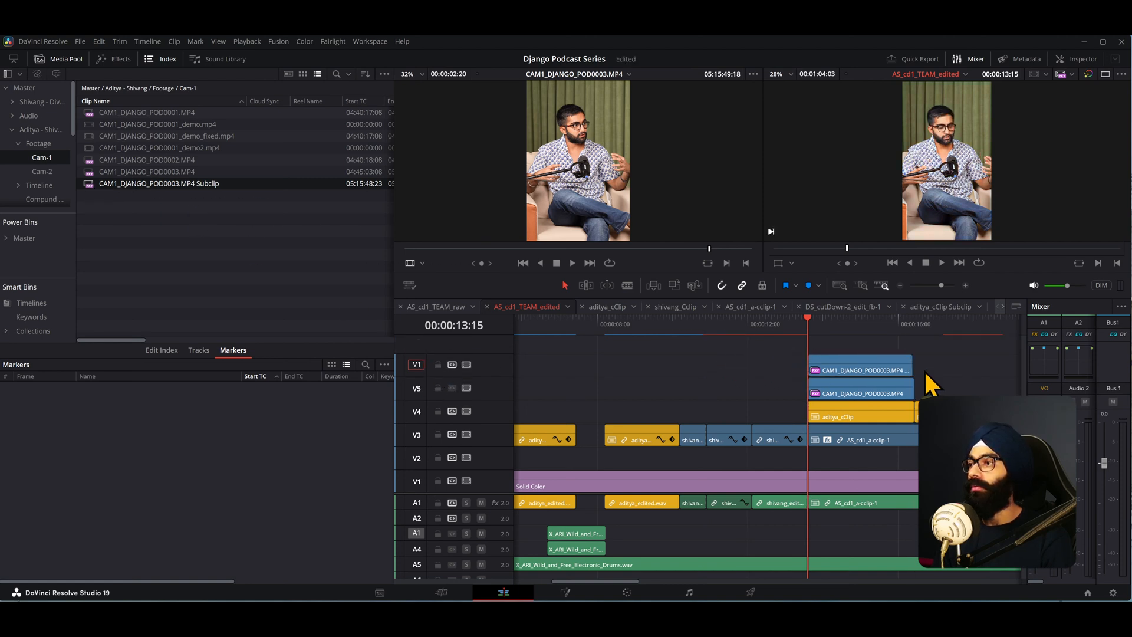
# - Select the subclip on V6 and its end edge to check for spare media beyond it
pyautogui.scroll(-3, 920, 379)
pyautogui.scroll(4, 923, 389)
pyautogui.press('Up')
pyautogui.press('Up')
pyautogui.click(770, 367)
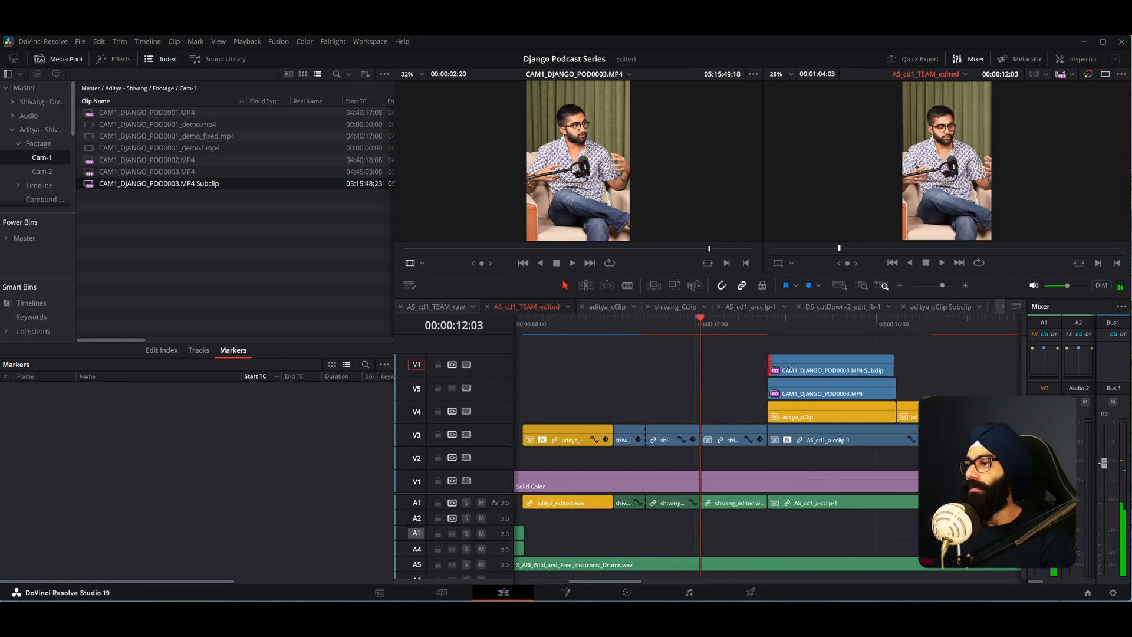
pyautogui.click(894, 364)
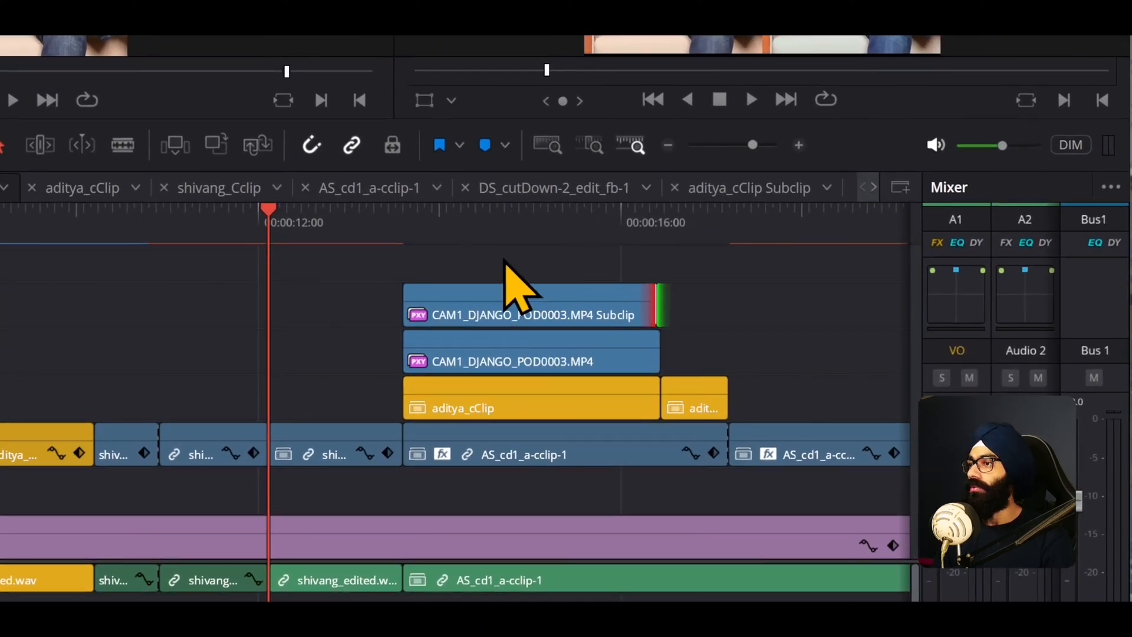
pyautogui.click(506, 265)
# - Try lengthening the decomposed V5 clip at both ends, undoing both edits
pyautogui.click(468, 354)
pyautogui.moveTo(404, 354); pyautogui.dragTo(179, 354)
pyautogui.moveTo(661, 357); pyautogui.dragTo(810, 359)
pyautogui.hotkey('ctrl', 'z')
pyautogui.hotkey('ctrl', 'z')
# - Delete the decomposed clip from V5
pyautogui.click(567, 347)
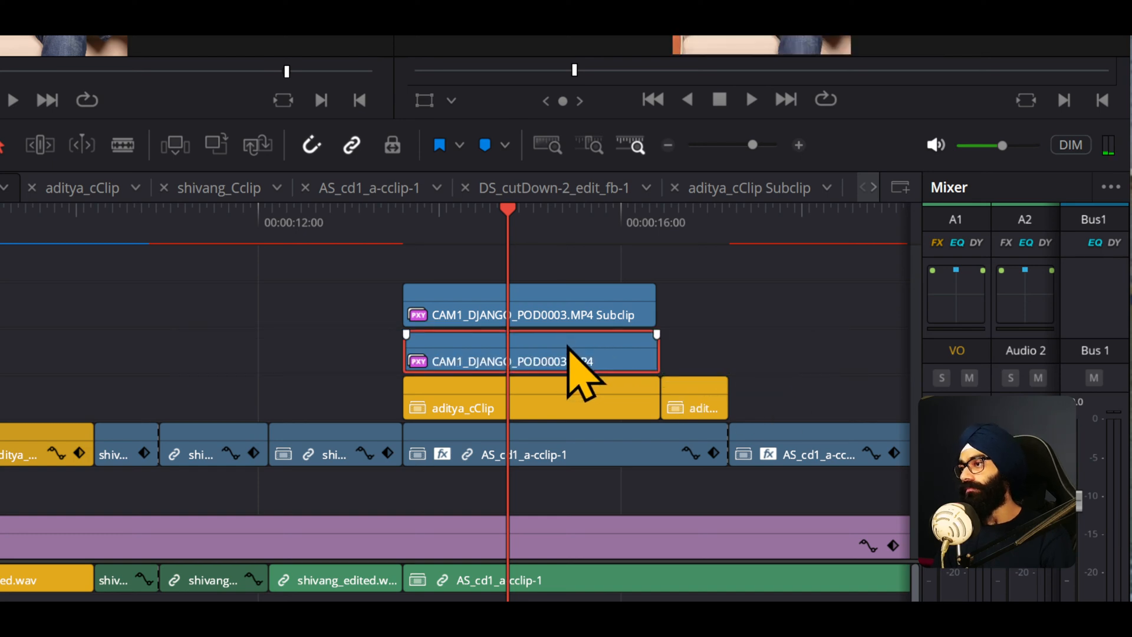
pyautogui.press('BackSpace')
# - Switch to the ITK'24 notes page and read through the subclip workflow notes
pyautogui.hotkey('alt', 'Tab')
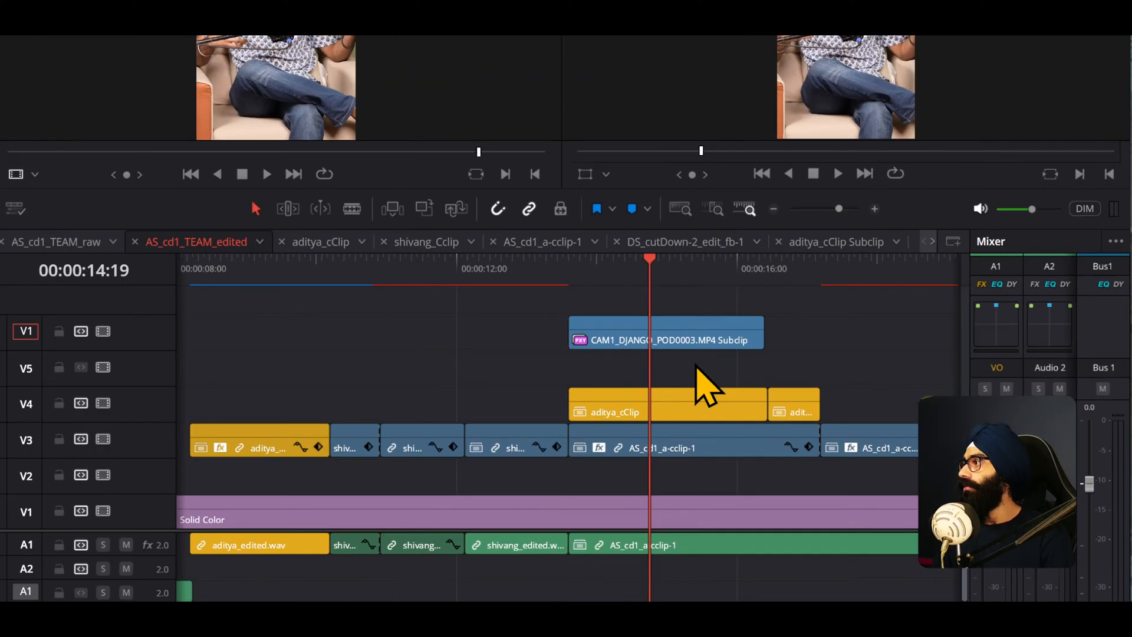
pyautogui.hotkey('alt', 'Tab')
pyautogui.click(543, 295)
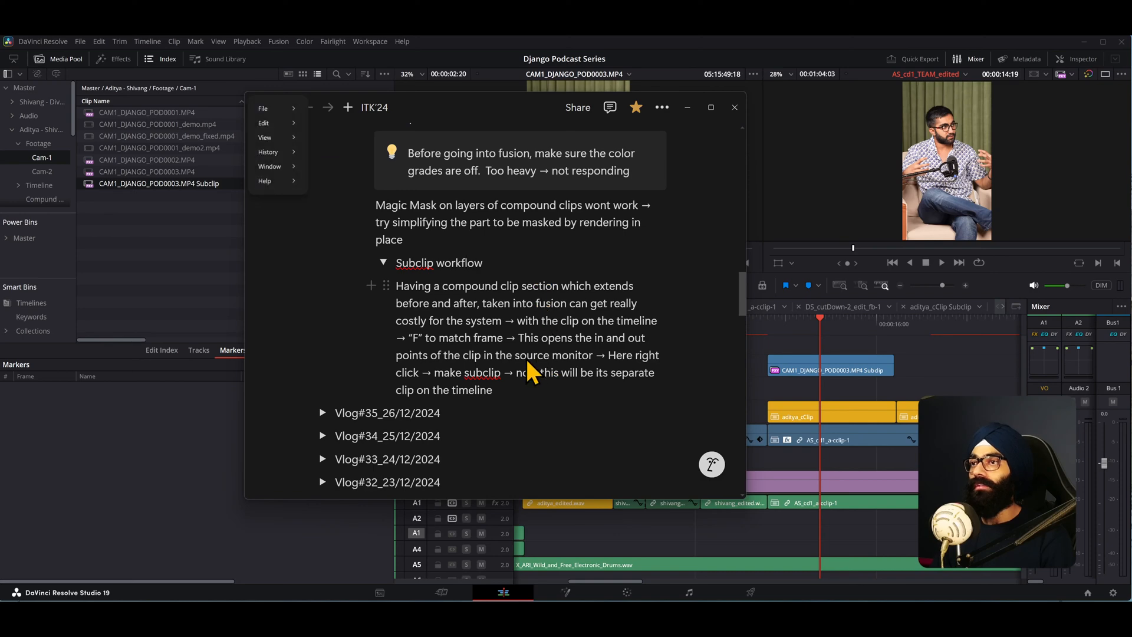
pyautogui.scroll(2, 533, 371)
pyautogui.scroll(-2, 460, 385)
pyautogui.scroll(10, 462, 384)
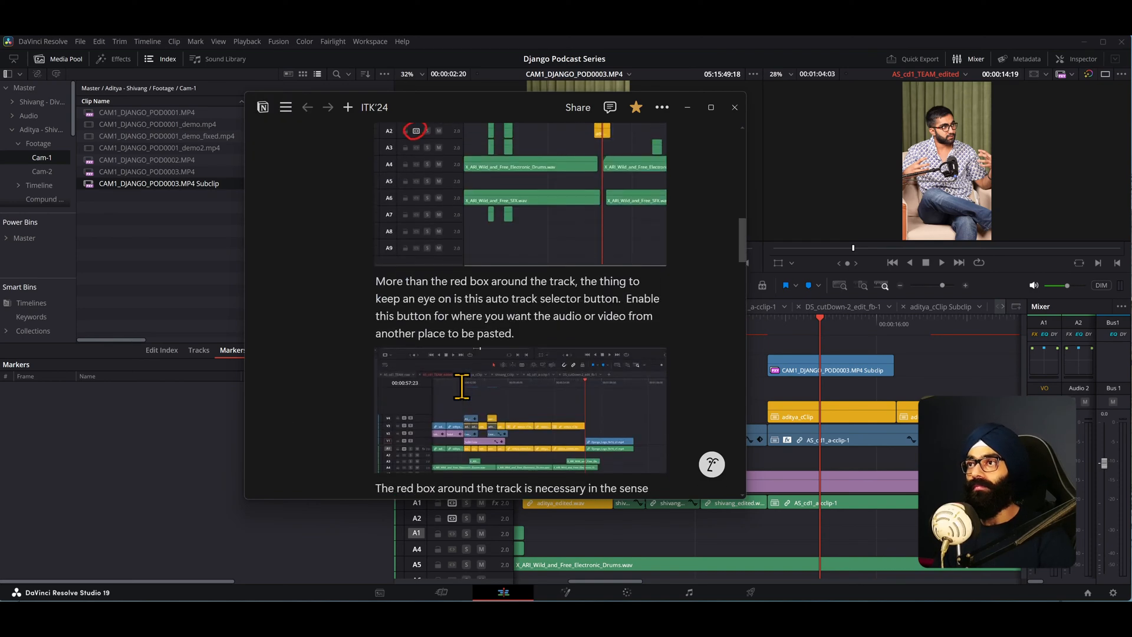
pyautogui.scroll(3, 466, 404)
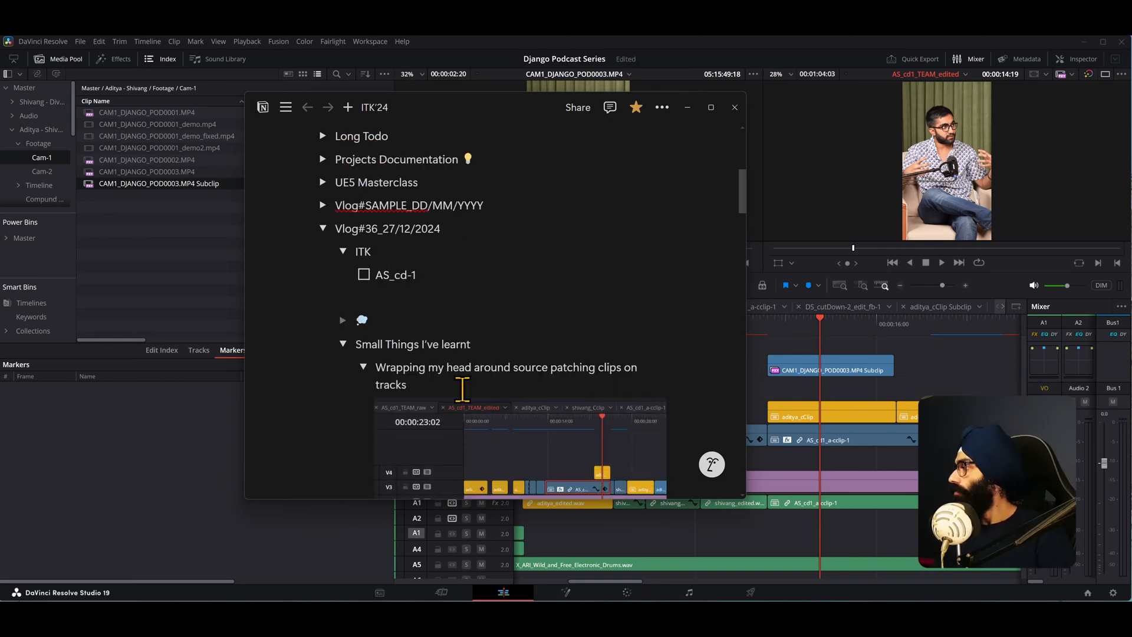
pyautogui.scroll(2, 462, 389)
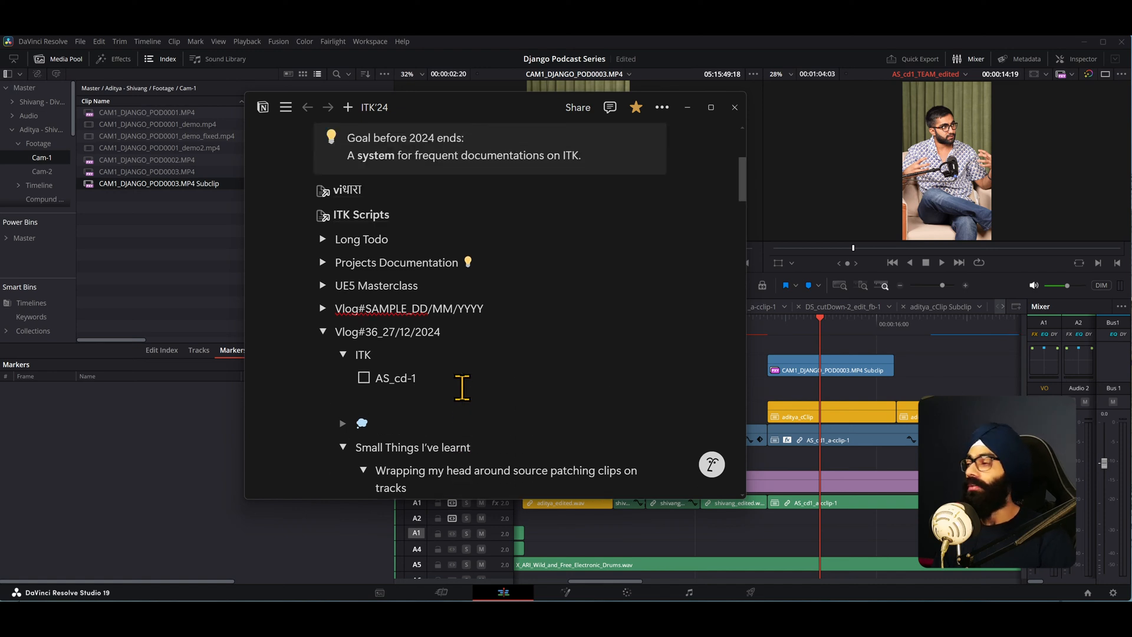
pyautogui.scroll(-5, 472, 389)
pyautogui.scroll(3, 463, 380)
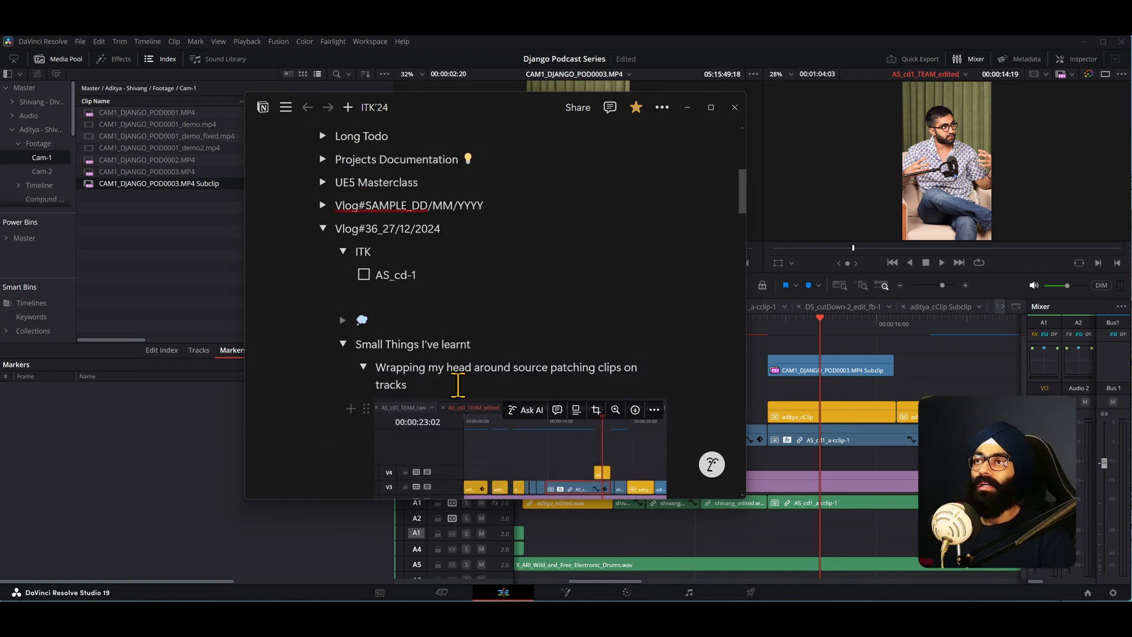
# - Return to the timeline and delete the subclip from V6
pyautogui.click(602, 42)
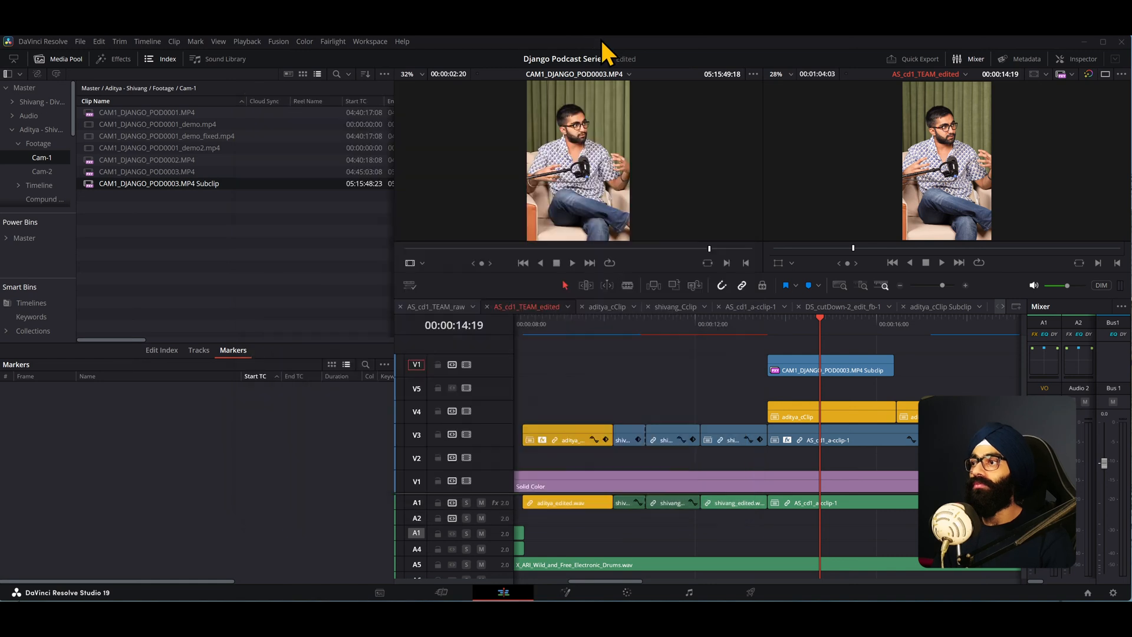
pyautogui.press('Delete')
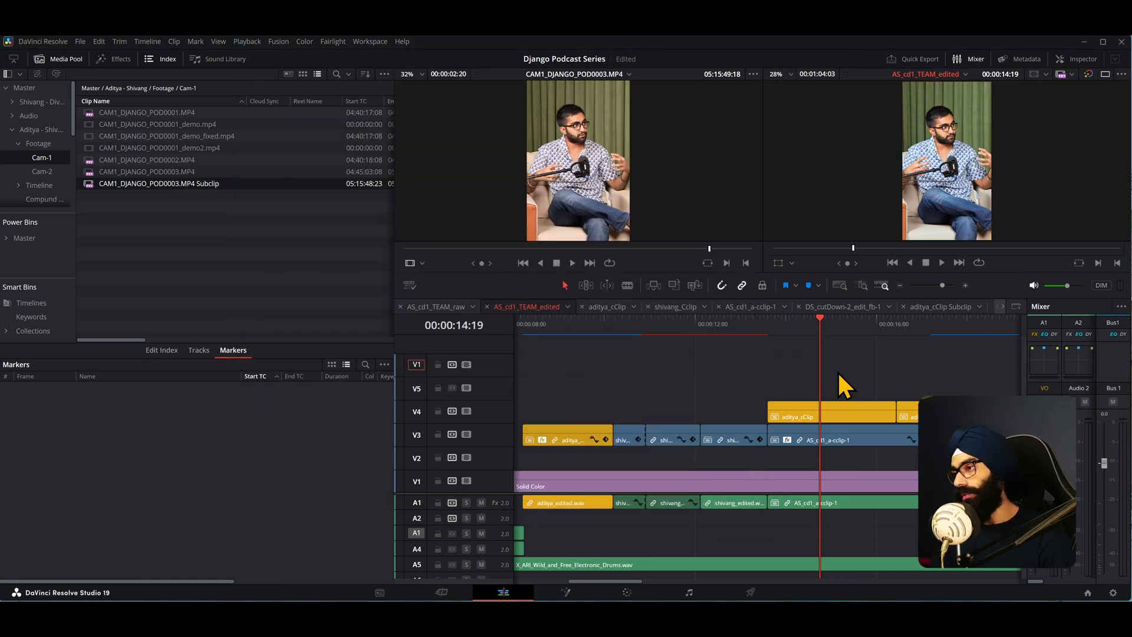
pyautogui.scroll(-8, 786, 374)
pyautogui.scroll(1, 634, 379)
pyautogui.scroll(1, 634, 380)
pyautogui.scroll(-3, 633, 381)
pyautogui.scroll(5, 535, 382)
pyautogui.scroll(-3, 611, 407)
pyautogui.scroll(-1, 608, 418)
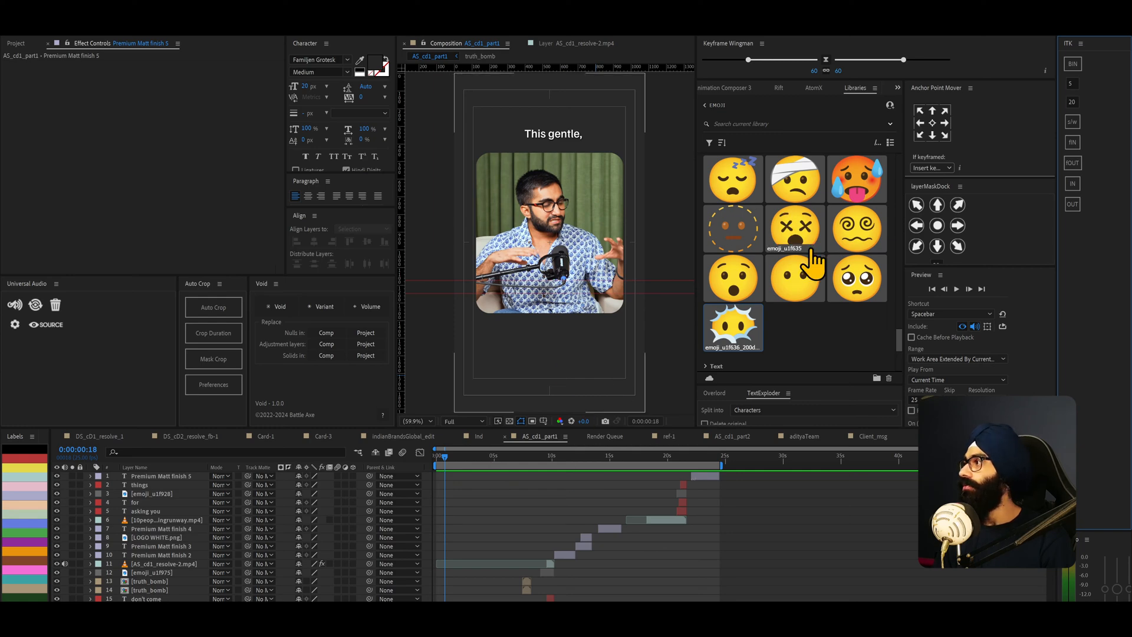
# - Switch to After Effects and browse the Smileys emoji collection in the Libraries panel
pyautogui.hotkey('ctrl', '\\')
pyautogui.scroll(2, 777, 273)
pyautogui.scroll(10, 776, 274)
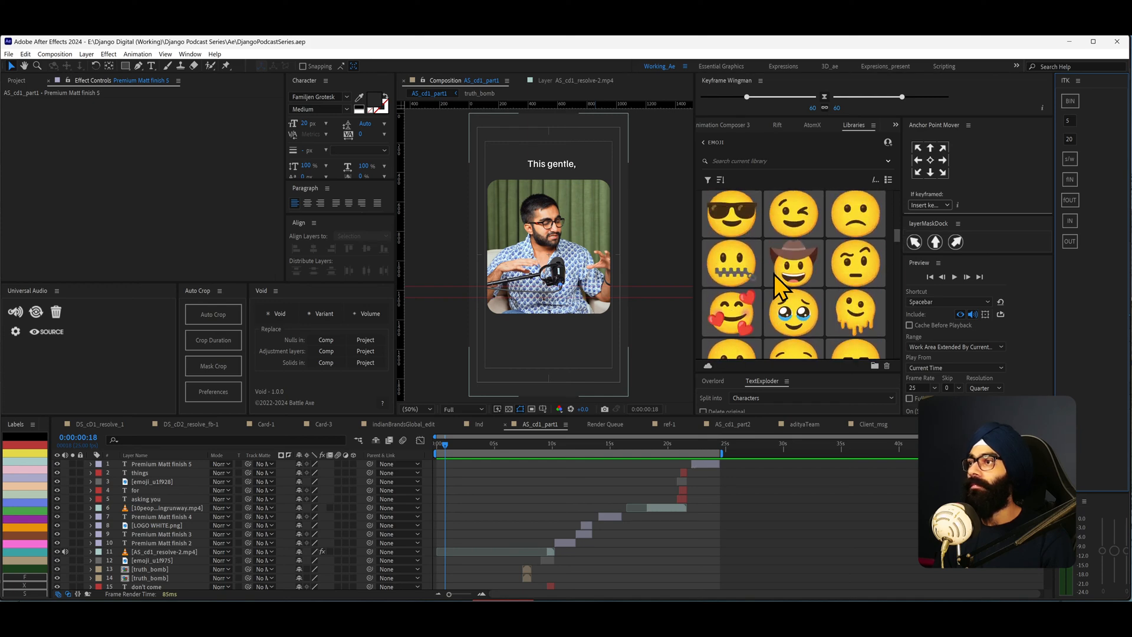
pyautogui.scroll(5, 774, 275)
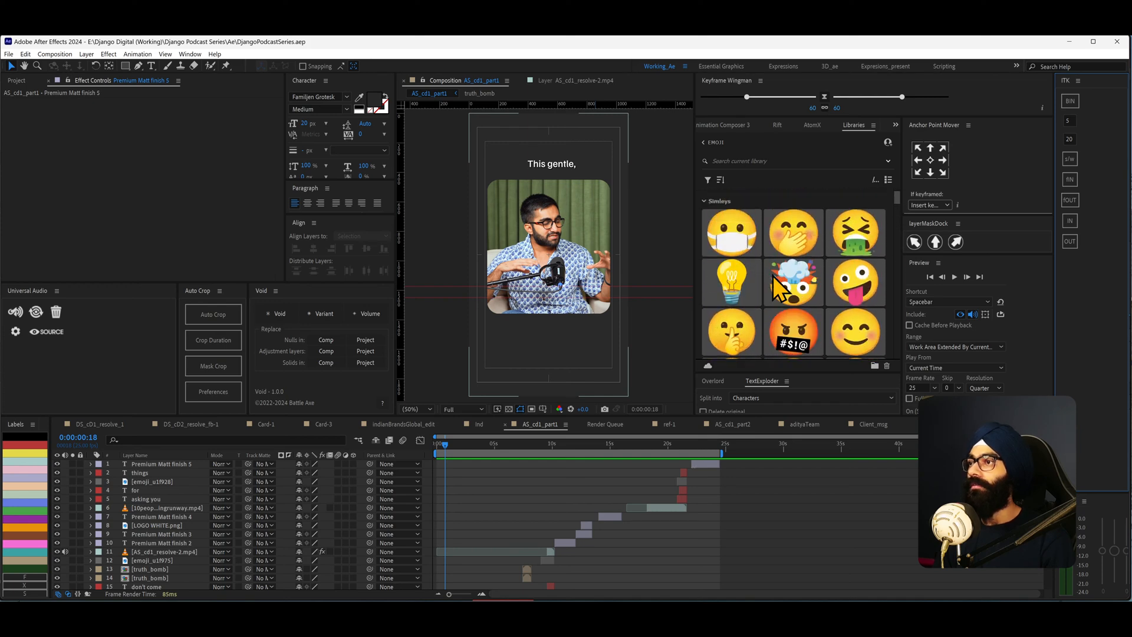
pyautogui.click(704, 201)
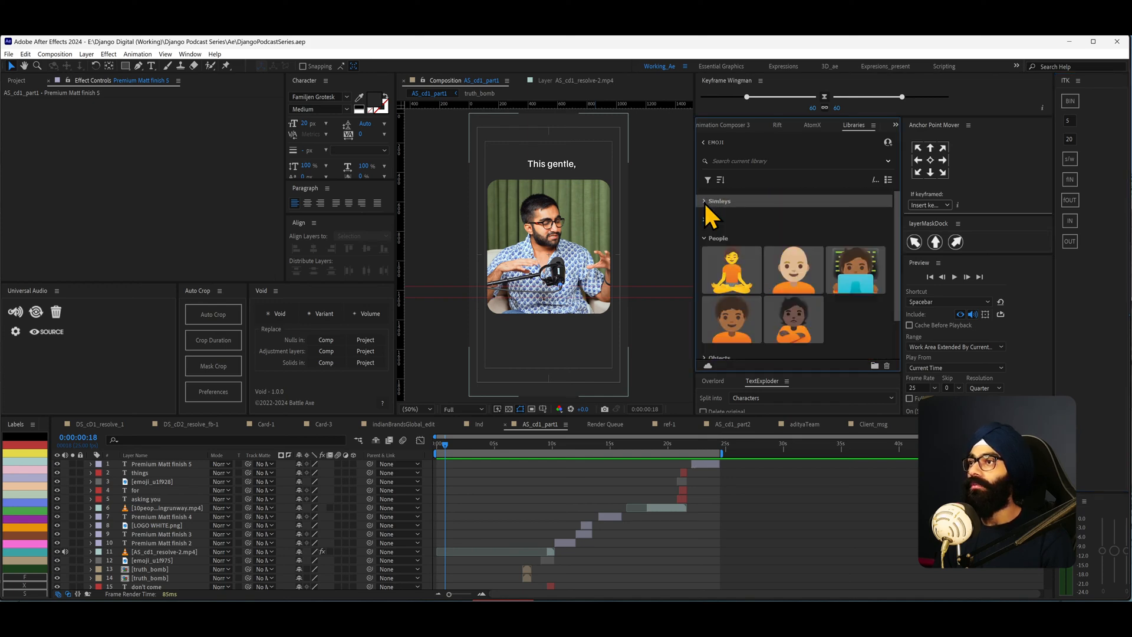
pyautogui.click(704, 239)
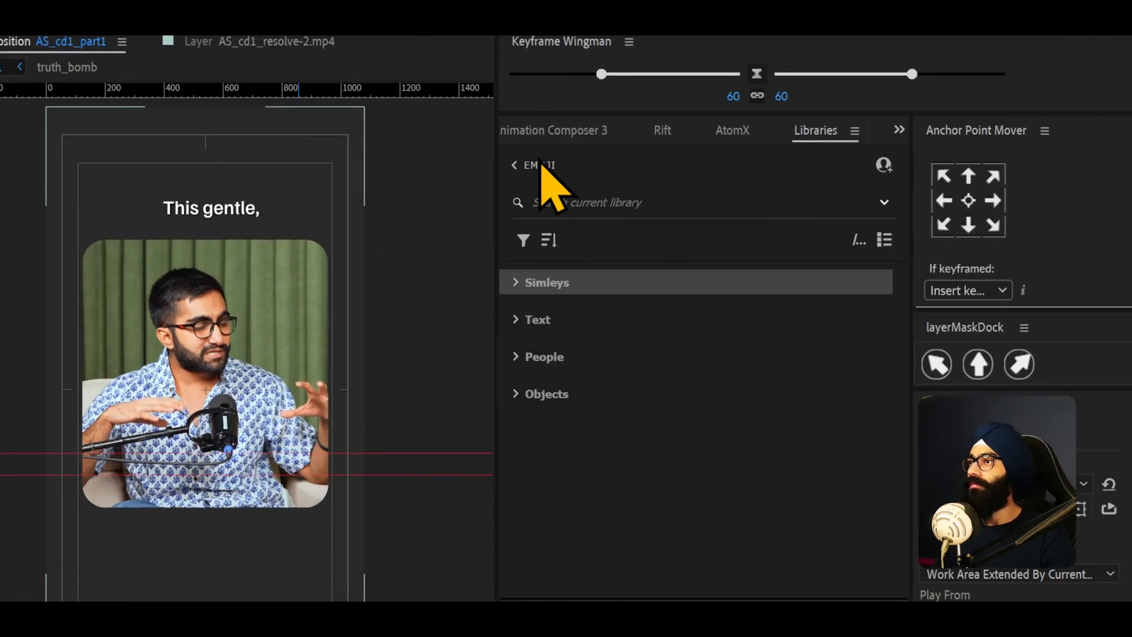
pyautogui.click(517, 286)
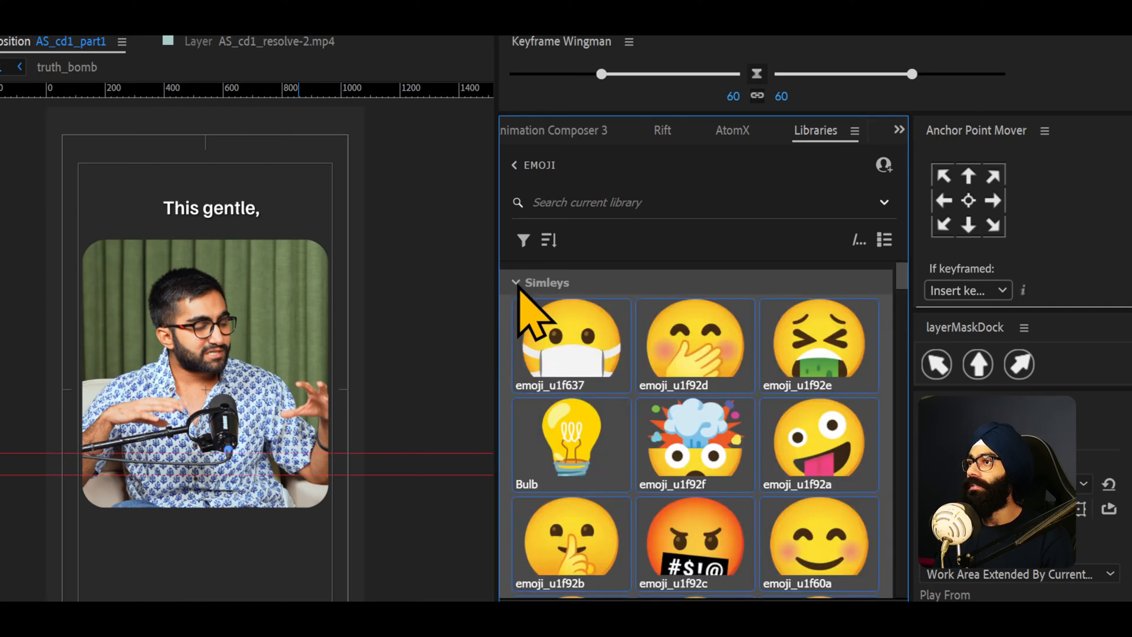
pyautogui.scroll(-10, 613, 407)
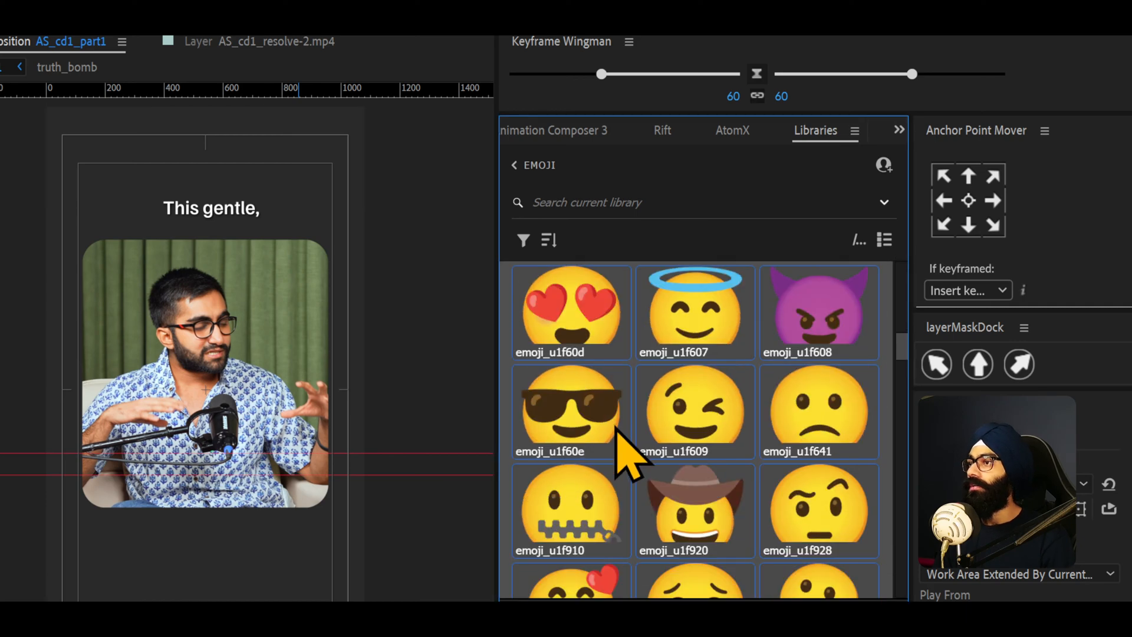
pyautogui.hotkey('alt', 'Tab')
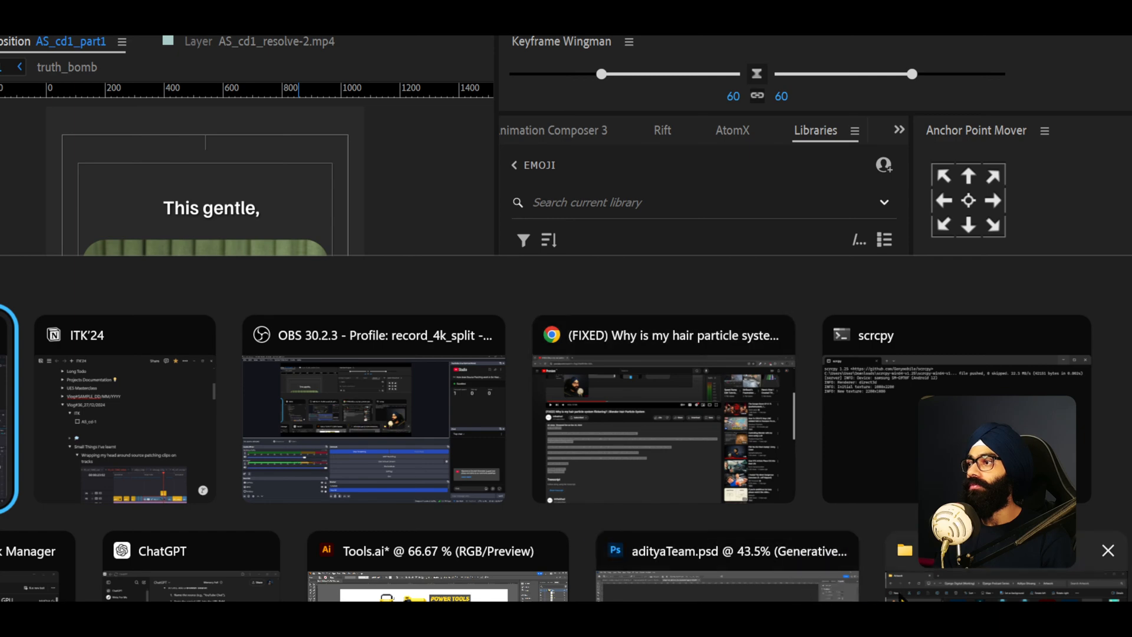
pyautogui.scroll(-10, 678, 413)
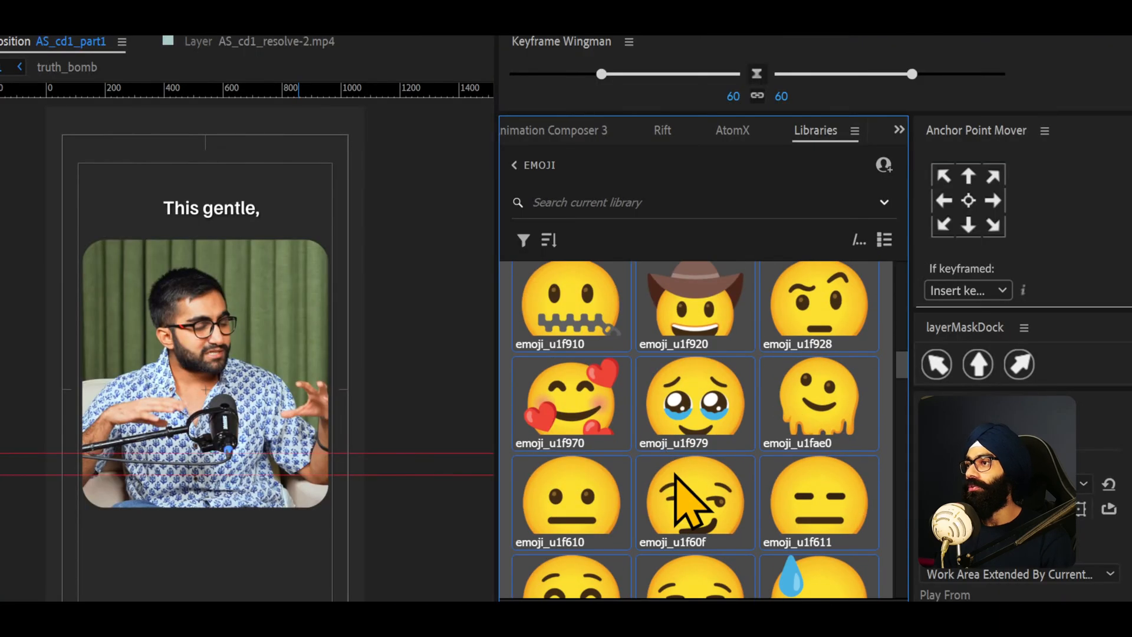
# - Browse the emoji library by collapsing Smileys and expanding the People and Objects categories
pyautogui.scroll(15, 677, 479)
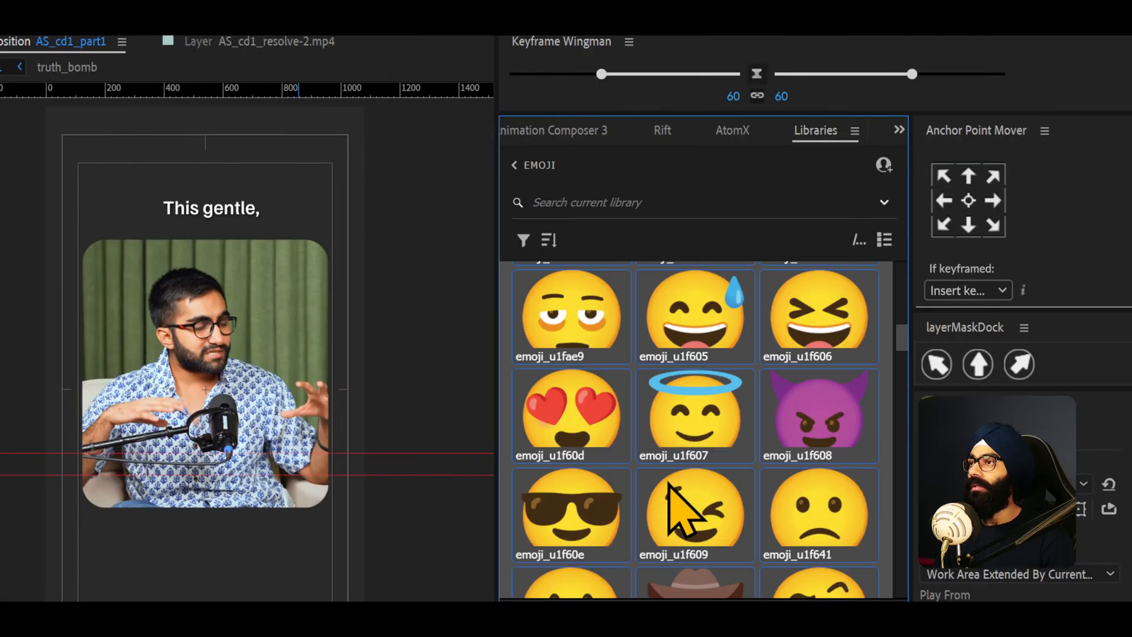
pyautogui.scroll(5, 672, 472)
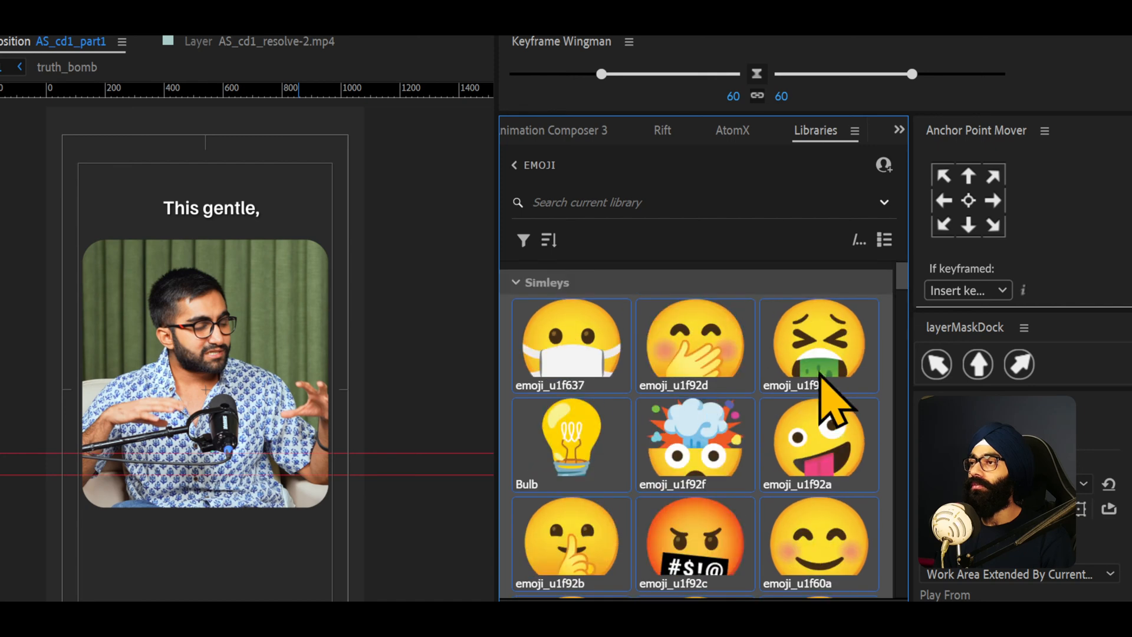
pyautogui.click(516, 283)
pyautogui.click(515, 319)
pyautogui.click(517, 321)
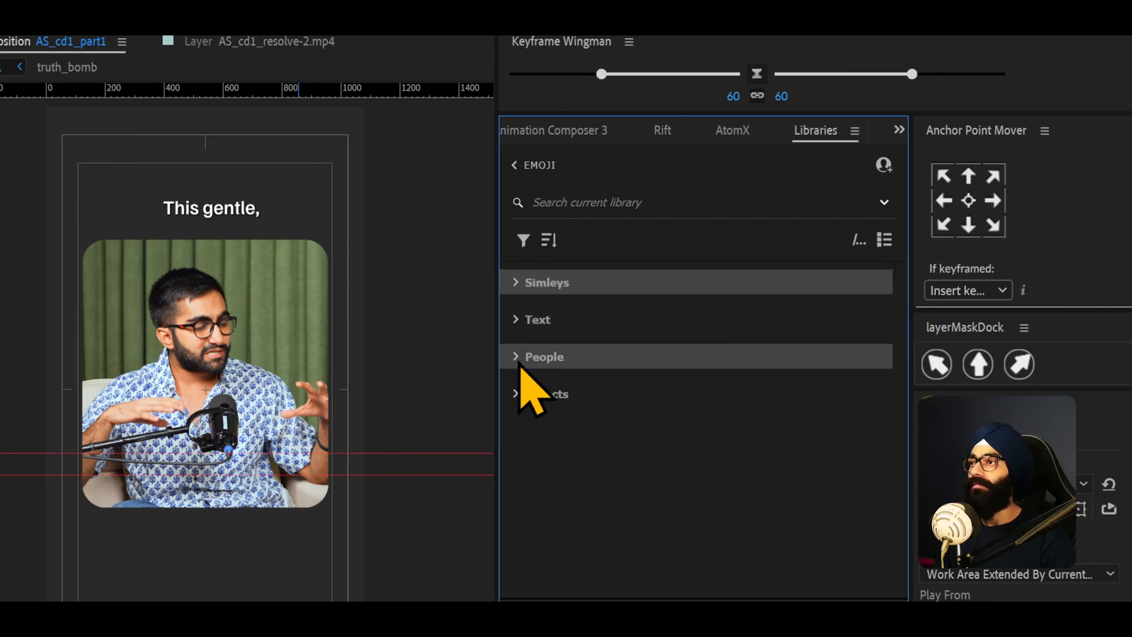
pyautogui.click(516, 357)
pyautogui.scroll(-2, 584, 431)
pyautogui.scroll(2, 560, 333)
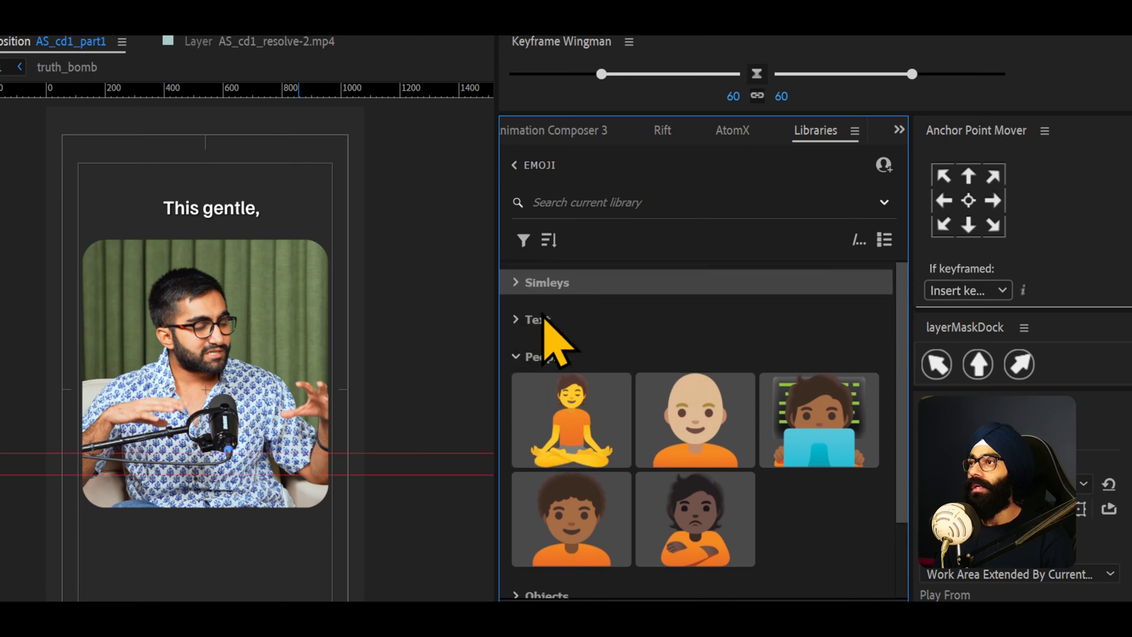
pyautogui.click(521, 361)
pyautogui.click(519, 394)
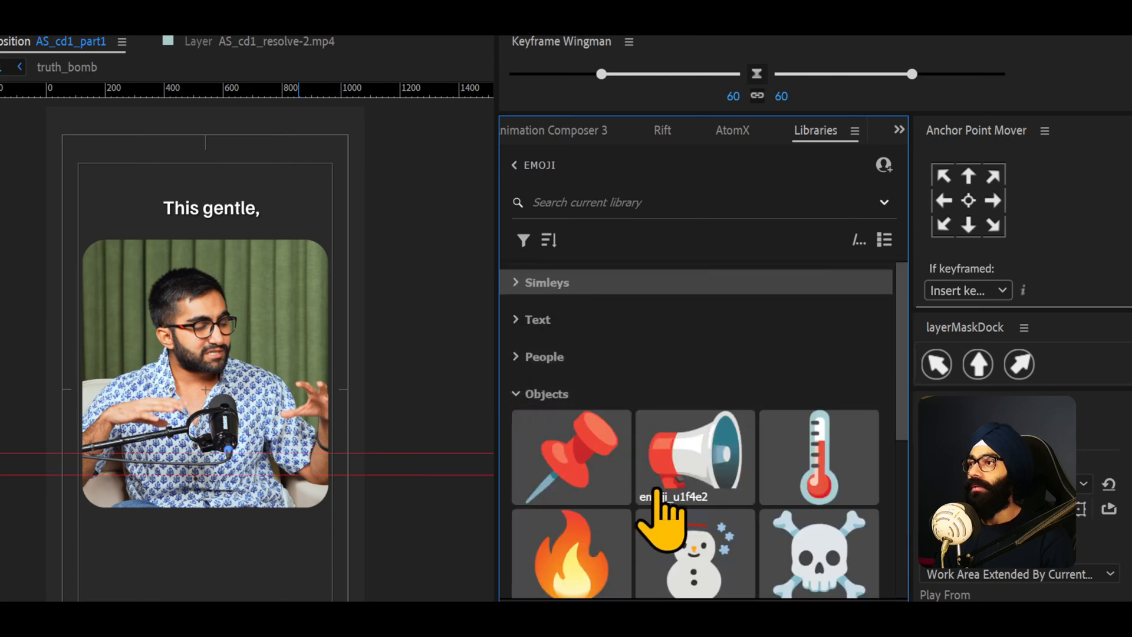
pyautogui.scroll(-3, 661, 501)
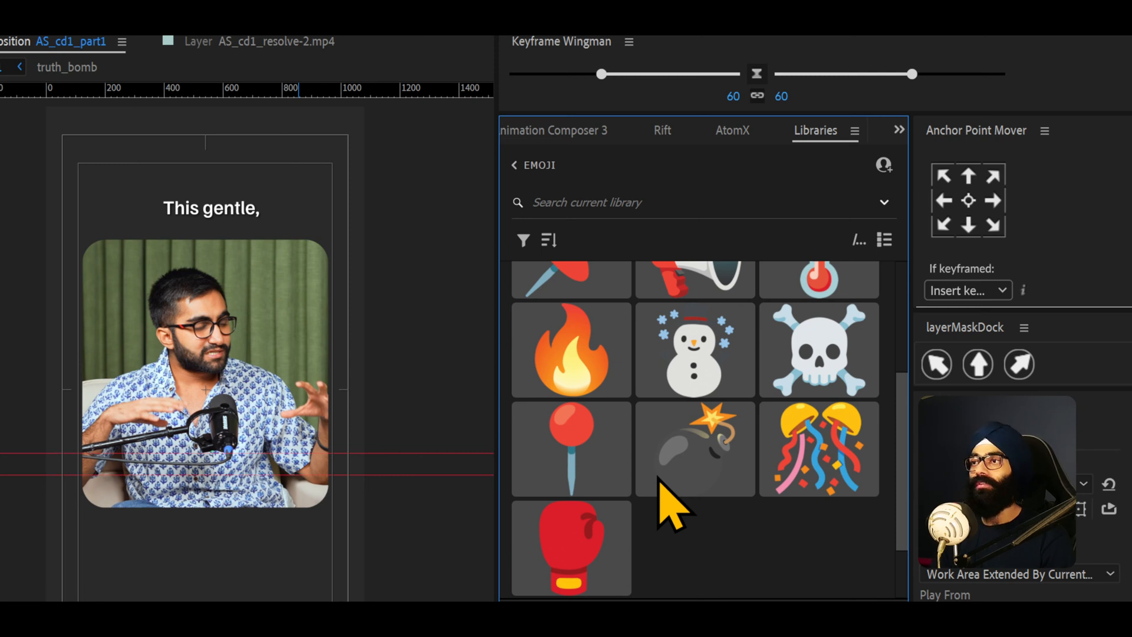
pyautogui.scroll(3, 667, 501)
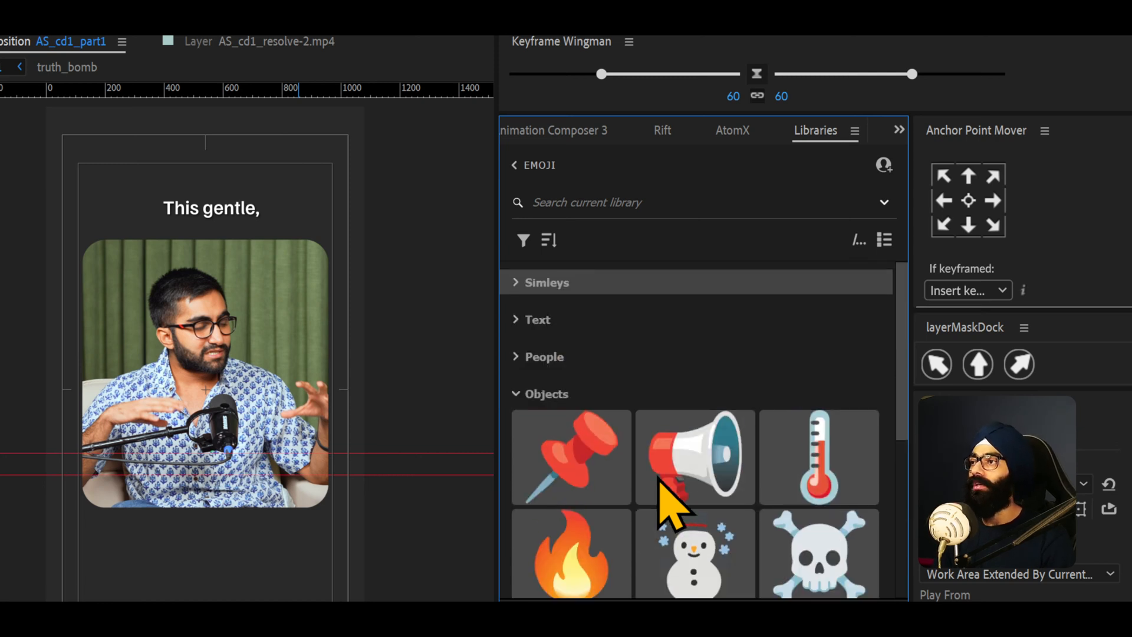
pyautogui.click(519, 394)
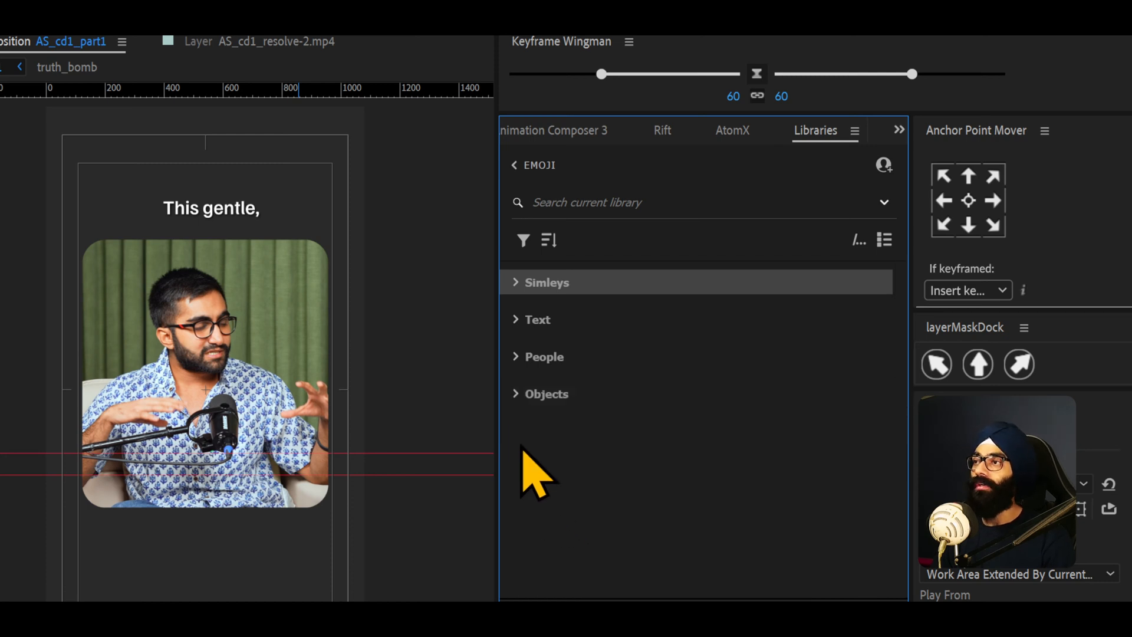
pyautogui.click(517, 395)
pyautogui.click(519, 395)
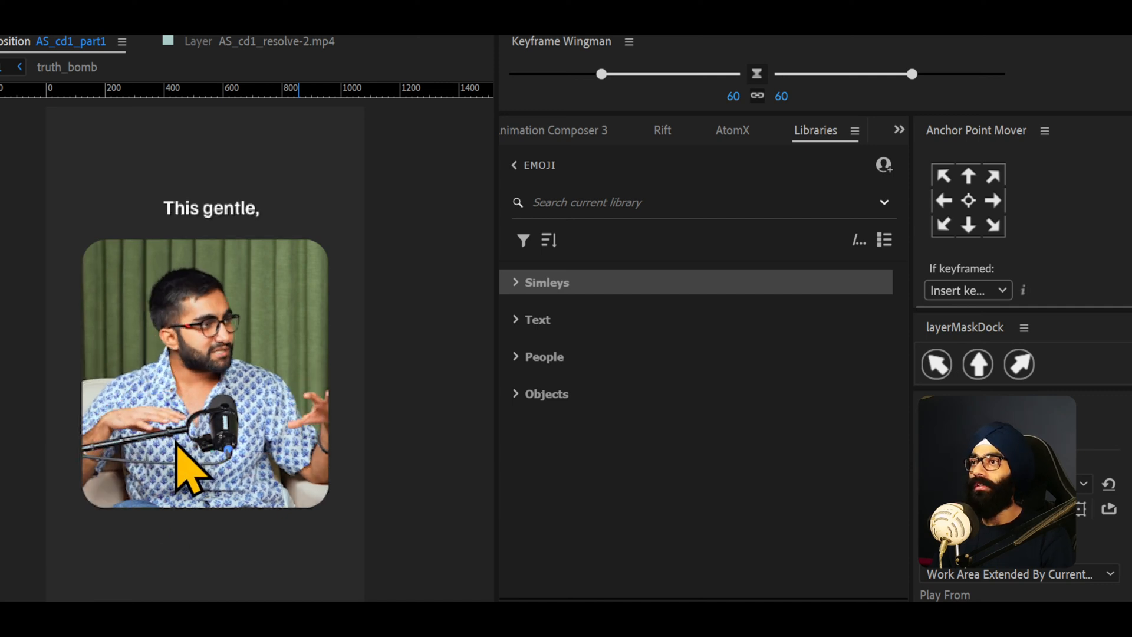
# - Preview the composition playback and save the project
pyautogui.press('space')
pyautogui.click(1069, 546)
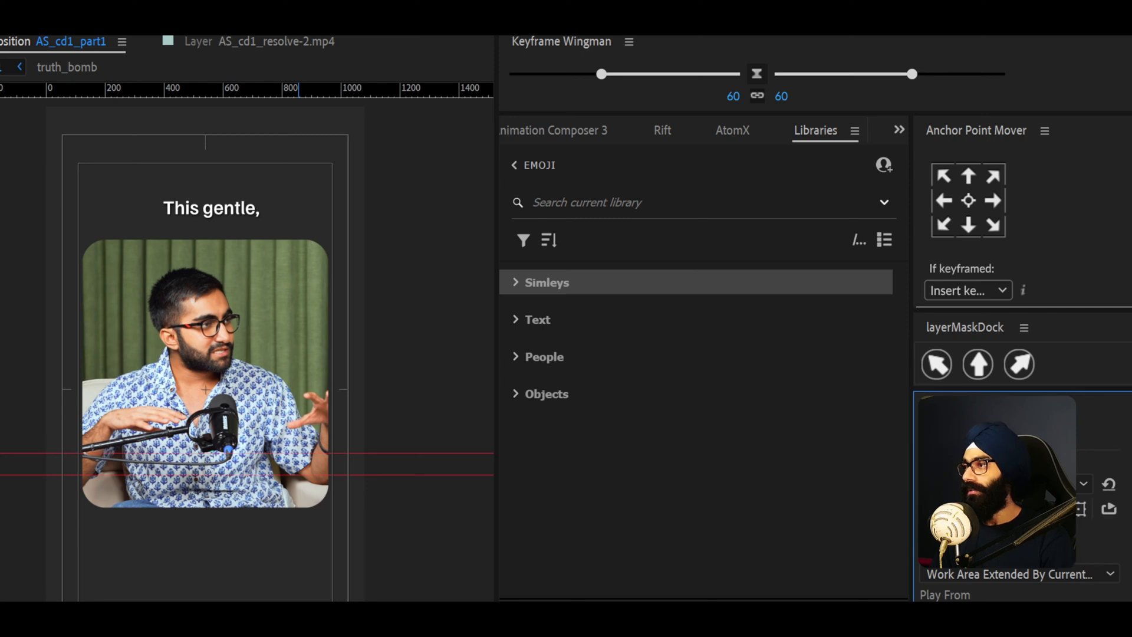
pyautogui.moveTo(266, 614); pyautogui.dragTo(267, 630)
pyautogui.press('space')
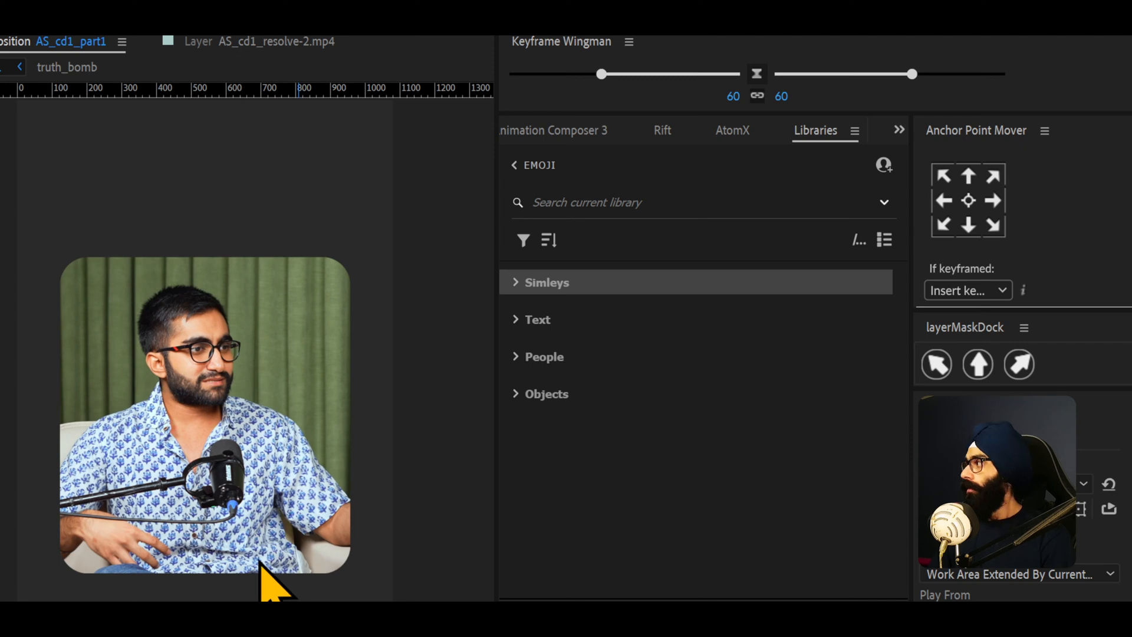
pyautogui.press('space')
pyautogui.press('space')
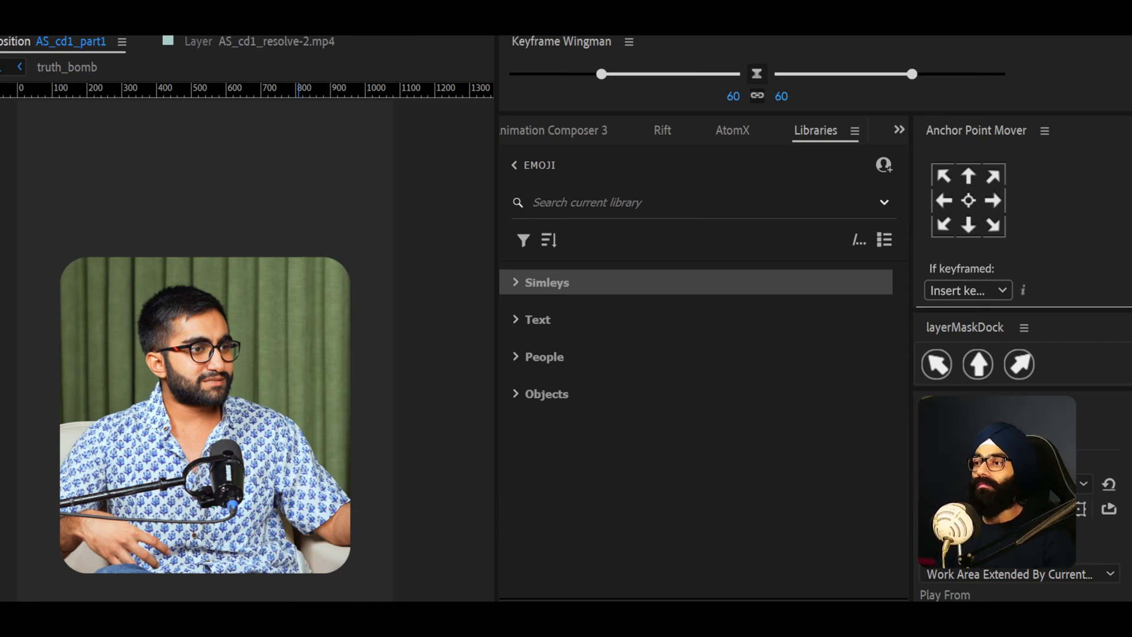
pyautogui.press('space')
pyautogui.press('space')
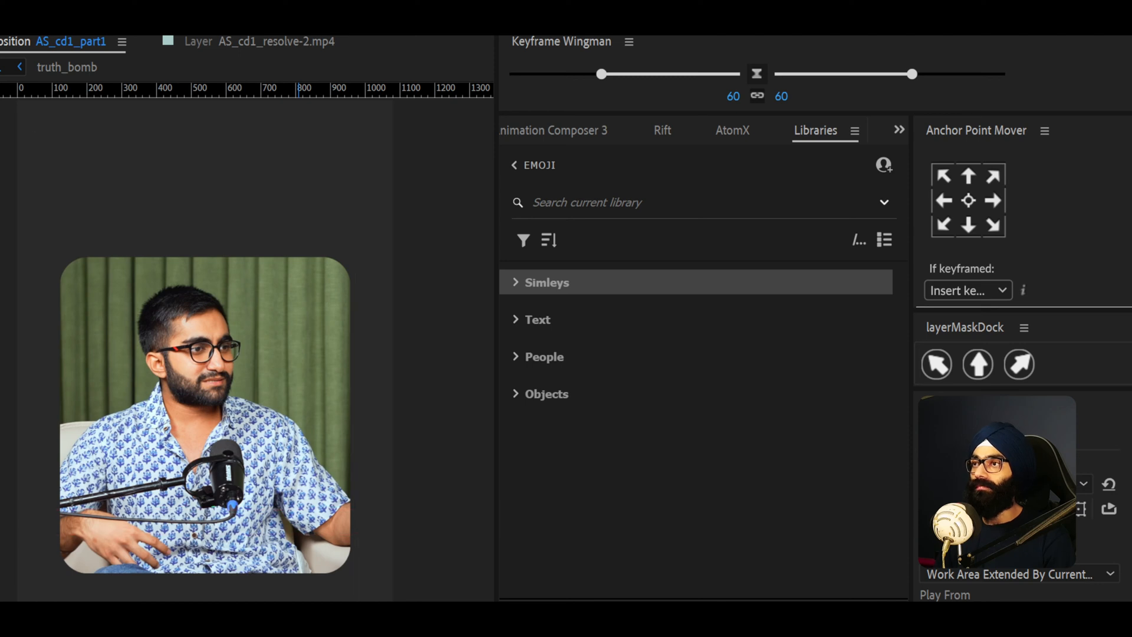
pyautogui.press('space')
pyautogui.hotkey('ctrl', 's')
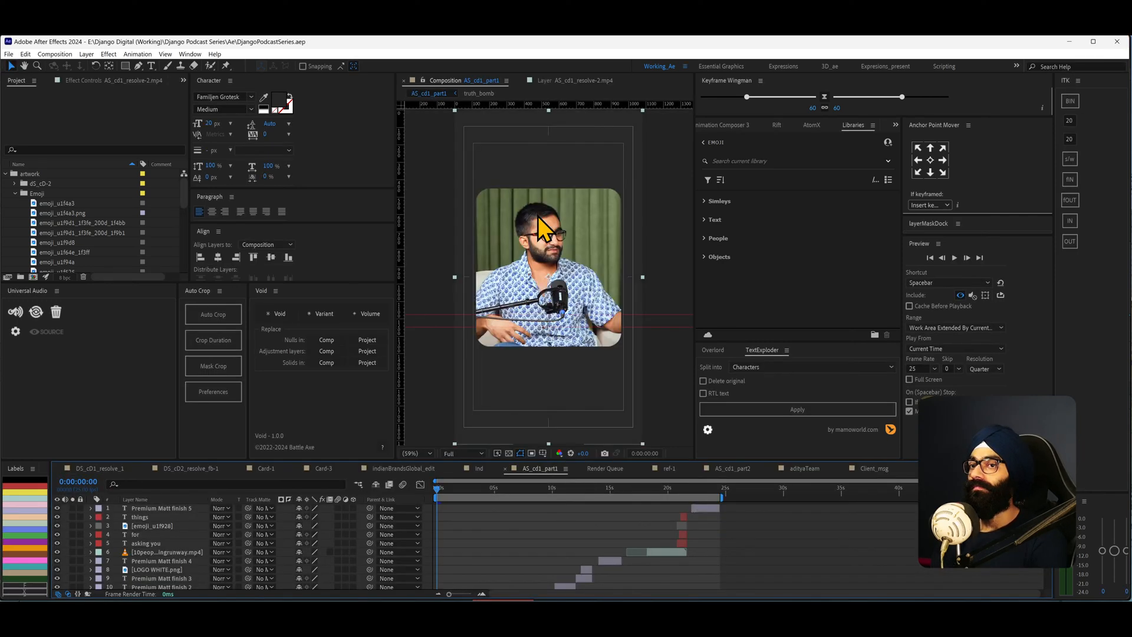
# - Enlarge the timeline panel and scrub through the opening captions of the AS_cd1_part1 composition
pyautogui.click(645, 251)
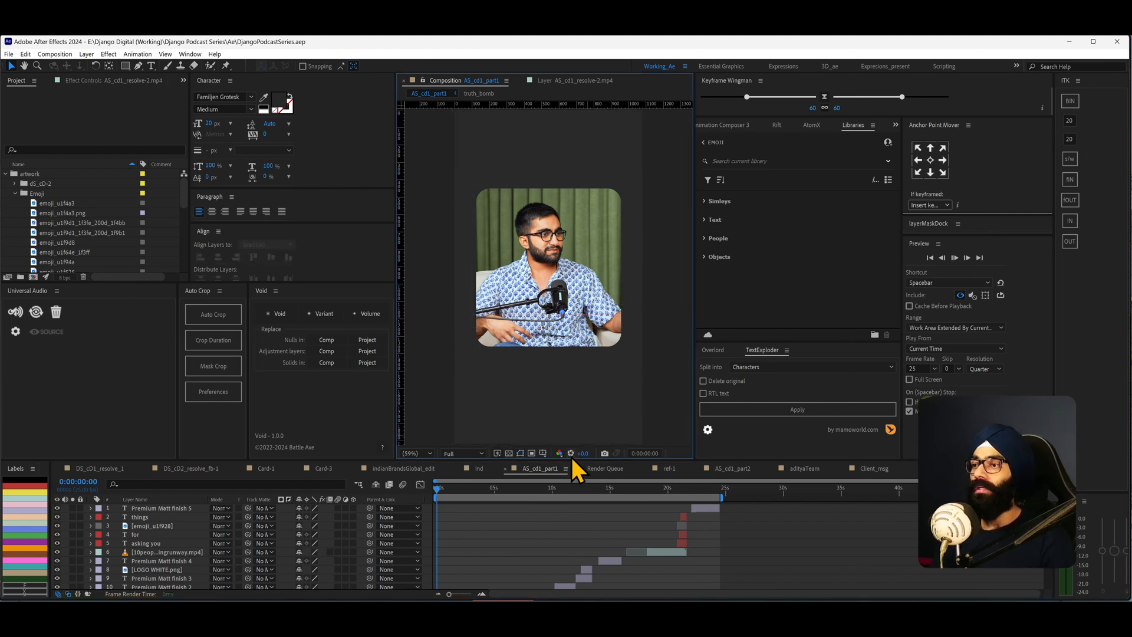
pyautogui.press('space')
pyautogui.press('space')
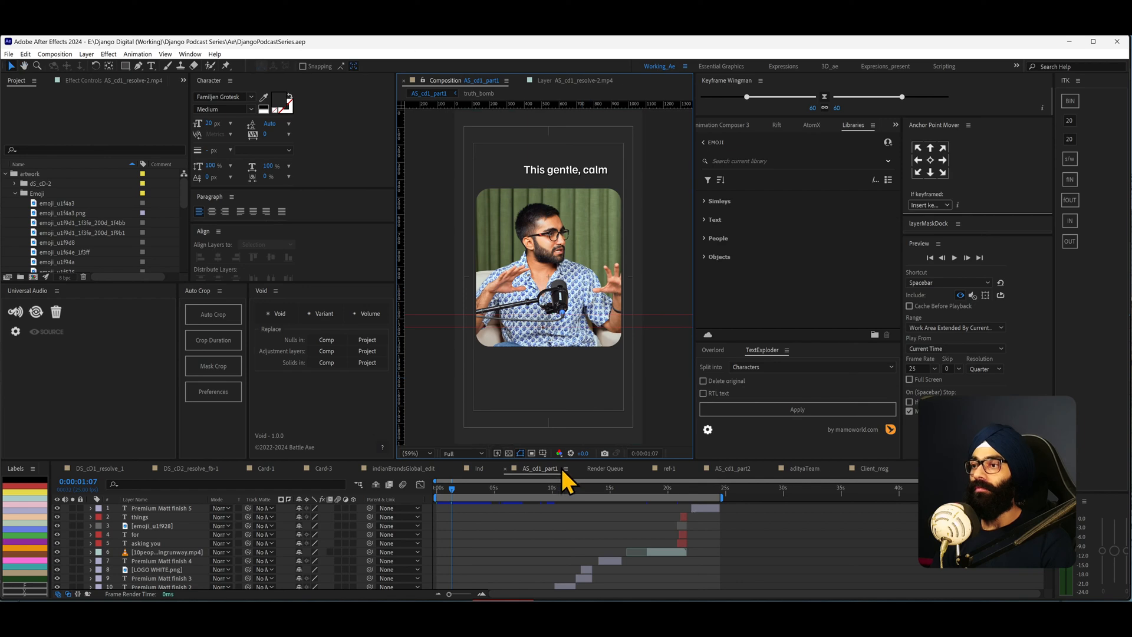
pyautogui.moveTo(563, 459); pyautogui.dragTo(571, 330)
pyautogui.scroll(-8, 488, 488)
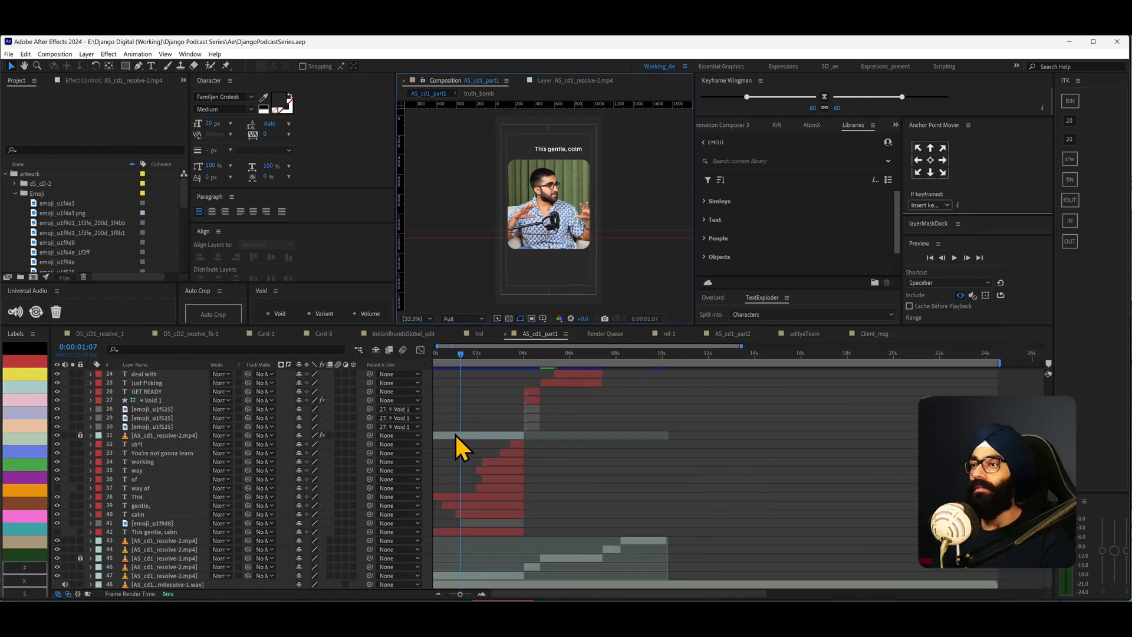
pyautogui.scroll(1, 454, 432)
pyautogui.click(442, 366)
pyautogui.moveTo(469, 355); pyautogui.dragTo(495, 380)
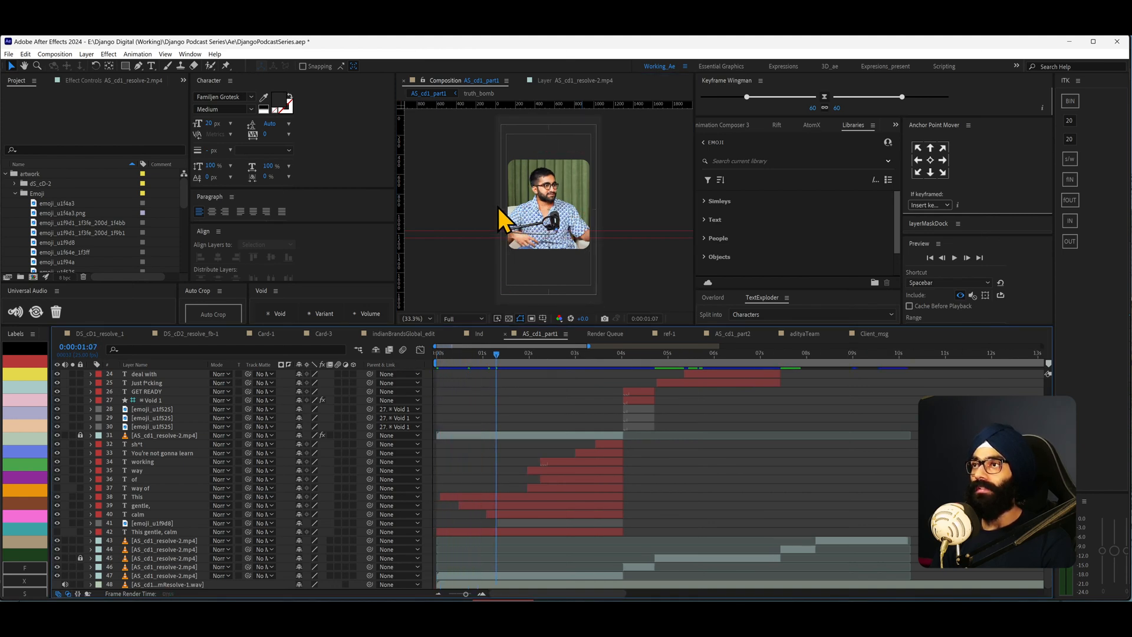
pyautogui.moveTo(495, 356); pyautogui.dragTo(319, 387)
pyautogui.press('space')
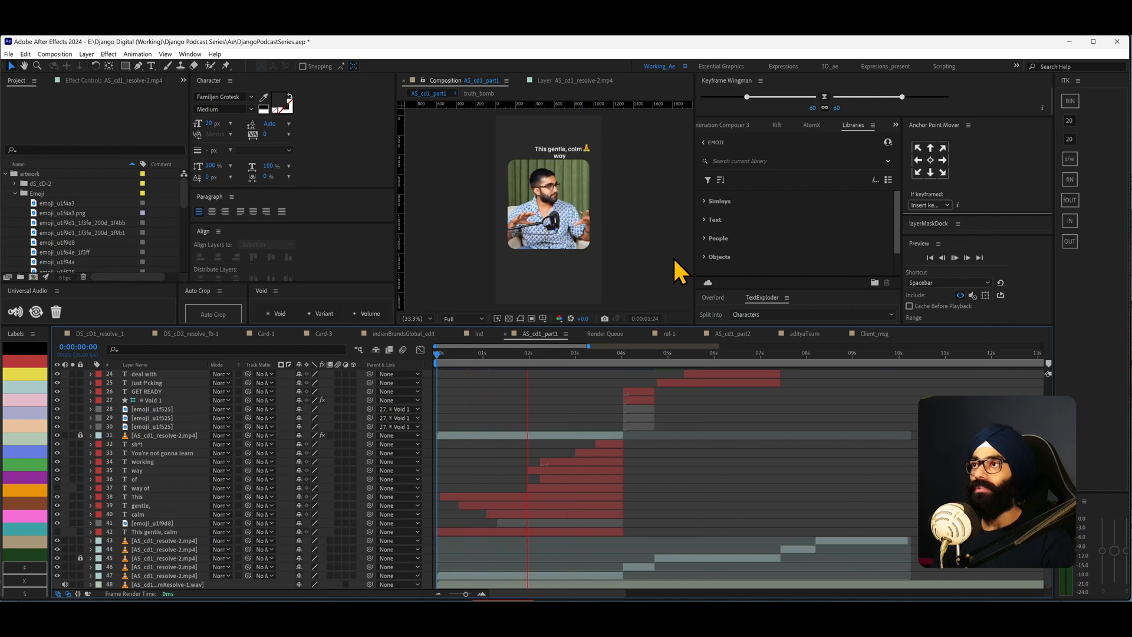
# - Zoom into the viewer and inspect the "working" caption layer and the video layer beneath it
pyautogui.scroll(3, 541, 177)
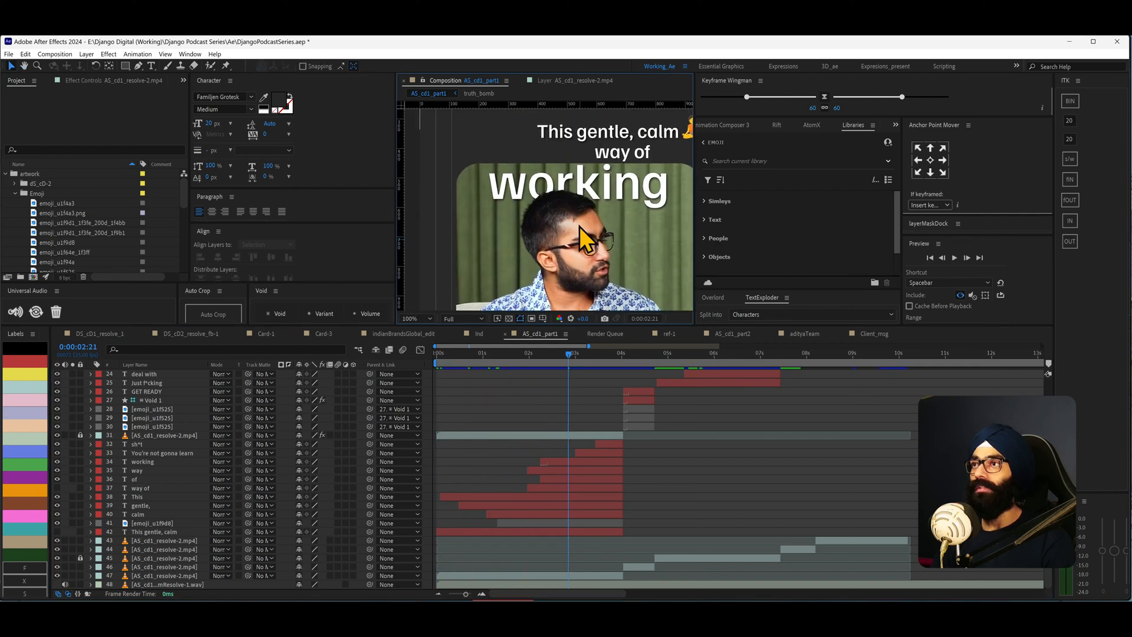
pyautogui.click(603, 193)
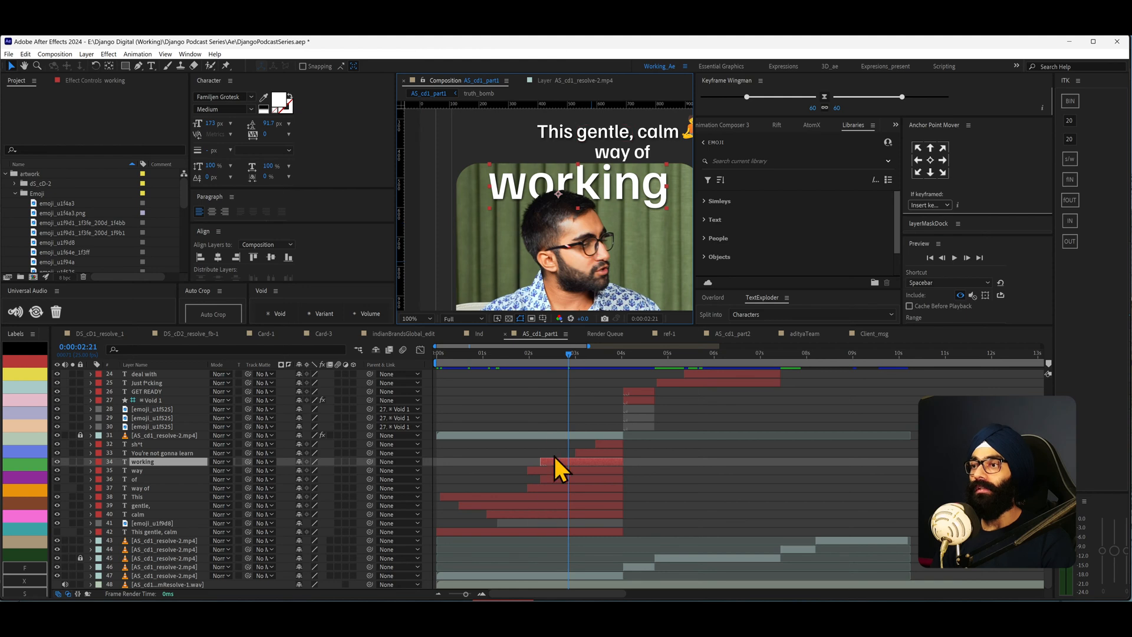
pyautogui.scroll(-4, 621, 253)
pyautogui.click(625, 261)
pyautogui.scroll(1, 586, 228)
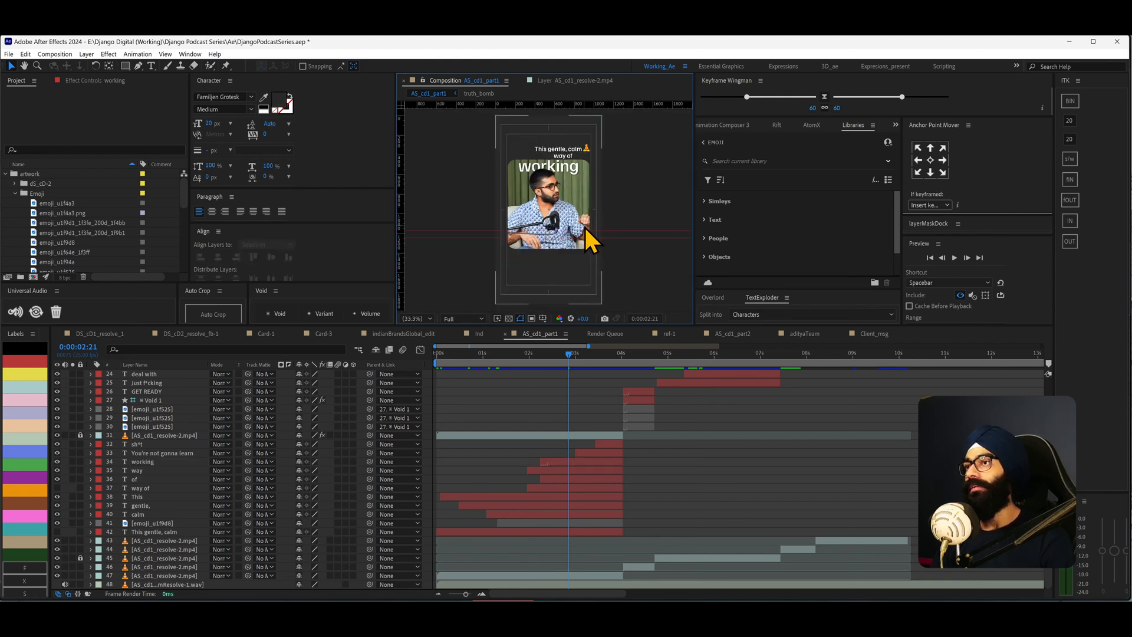
pyautogui.scroll(6, 554, 214)
pyautogui.click(558, 211)
pyautogui.scroll(-5, 552, 258)
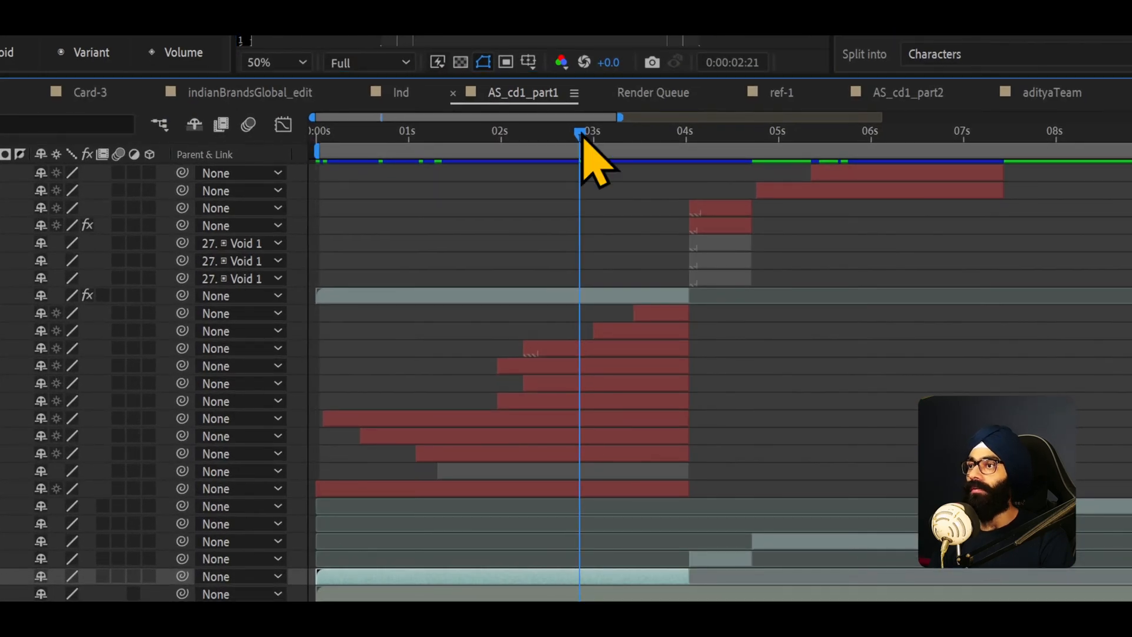
# - Scrub the timeline between about 4 and 7 seconds to review caption and emoji layer timing
pyautogui.moveTo(583, 136); pyautogui.dragTo(522, 150)
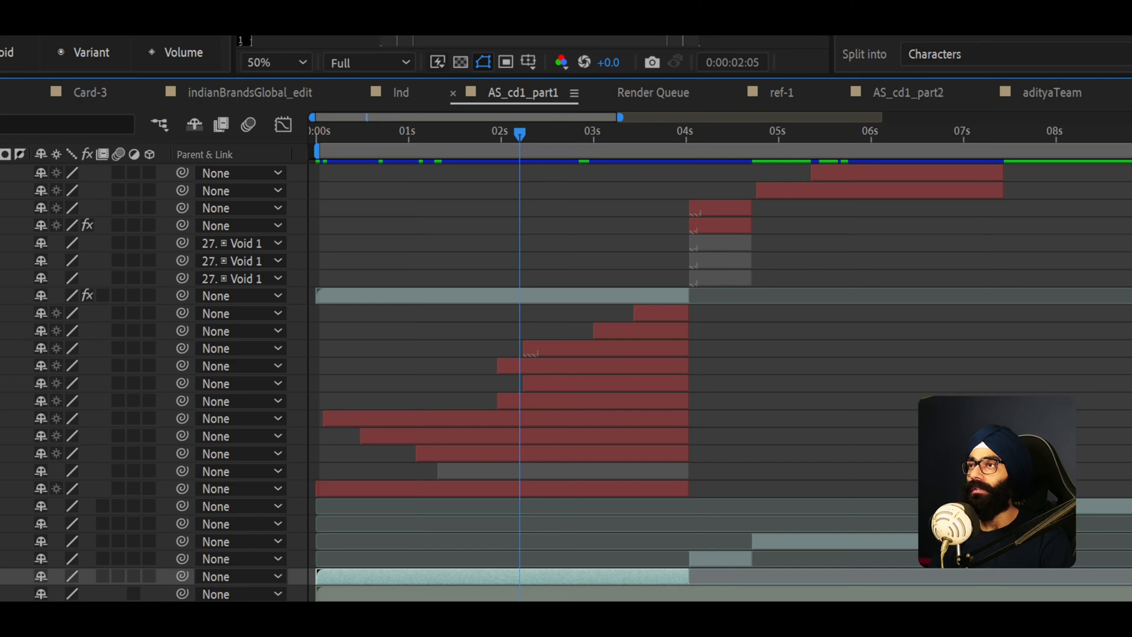
pyautogui.click(694, 137)
pyautogui.scroll(3, 684, 177)
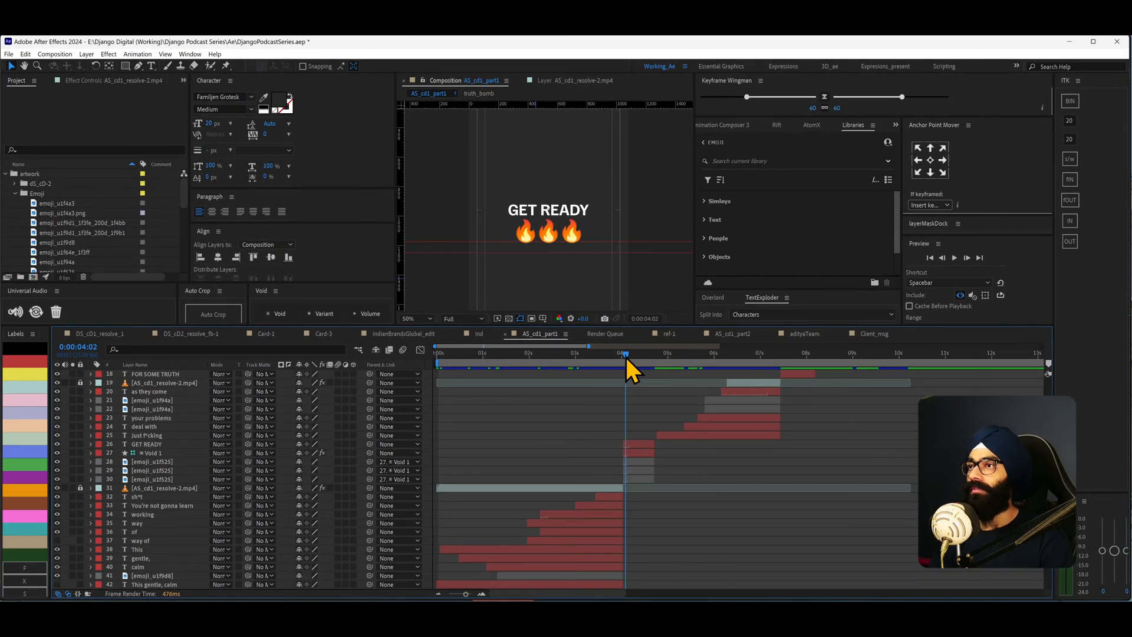
pyautogui.moveTo(626, 358); pyautogui.dragTo(729, 371)
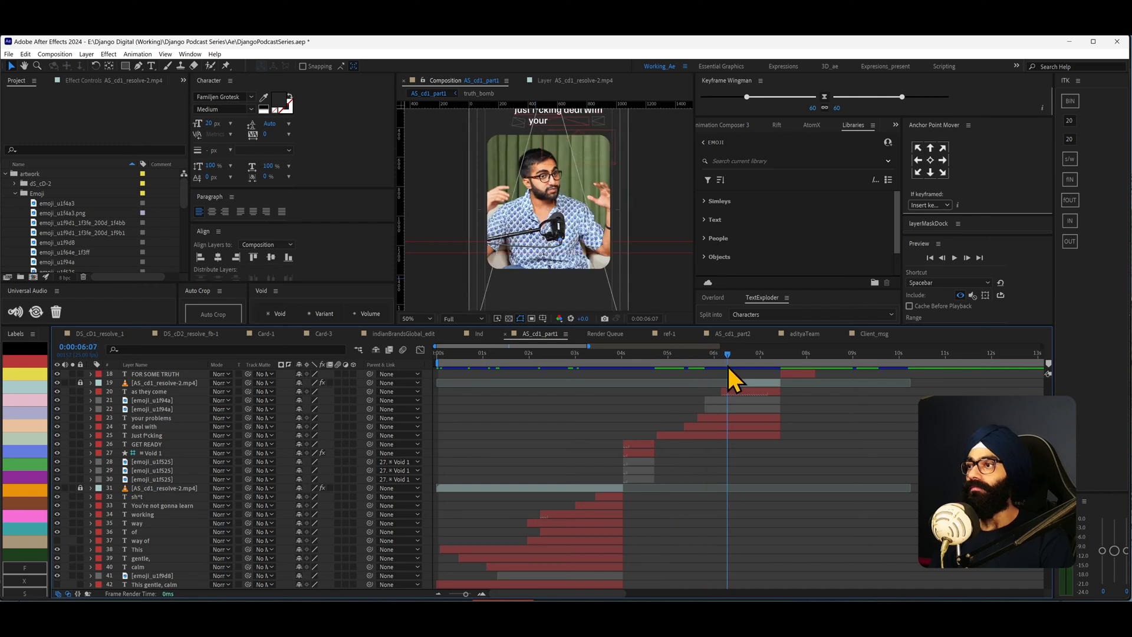
pyautogui.scroll(2, 734, 382)
pyautogui.scroll(2, 564, 245)
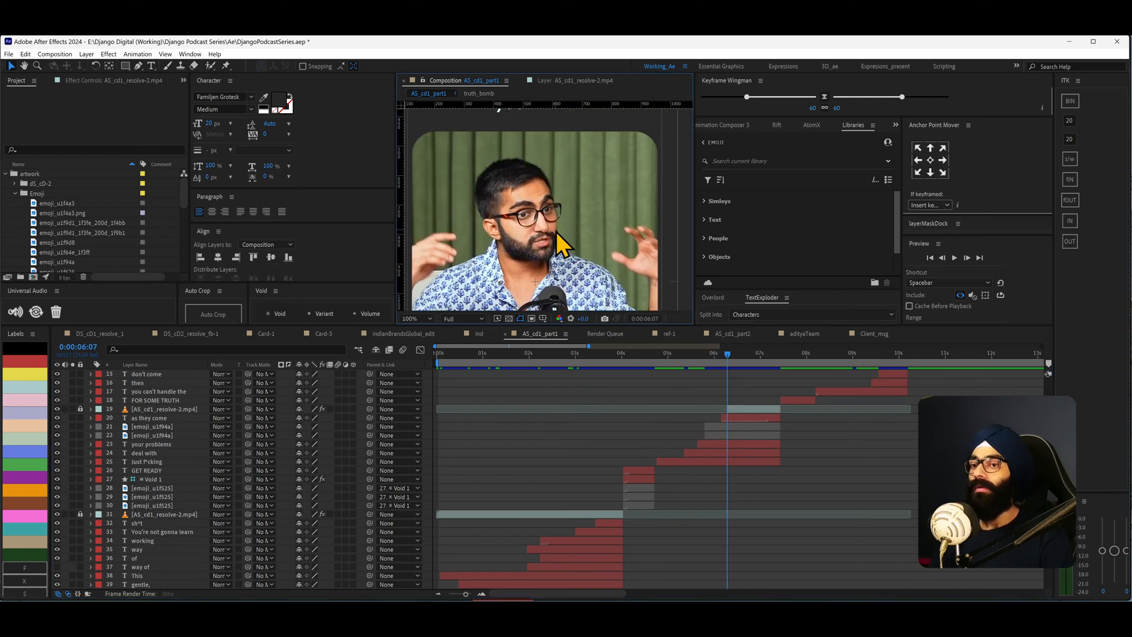
pyautogui.hotkey('shift', '/')
pyautogui.moveTo(738, 357); pyautogui.dragTo(764, 359)
pyautogui.scroll(3, 565, 259)
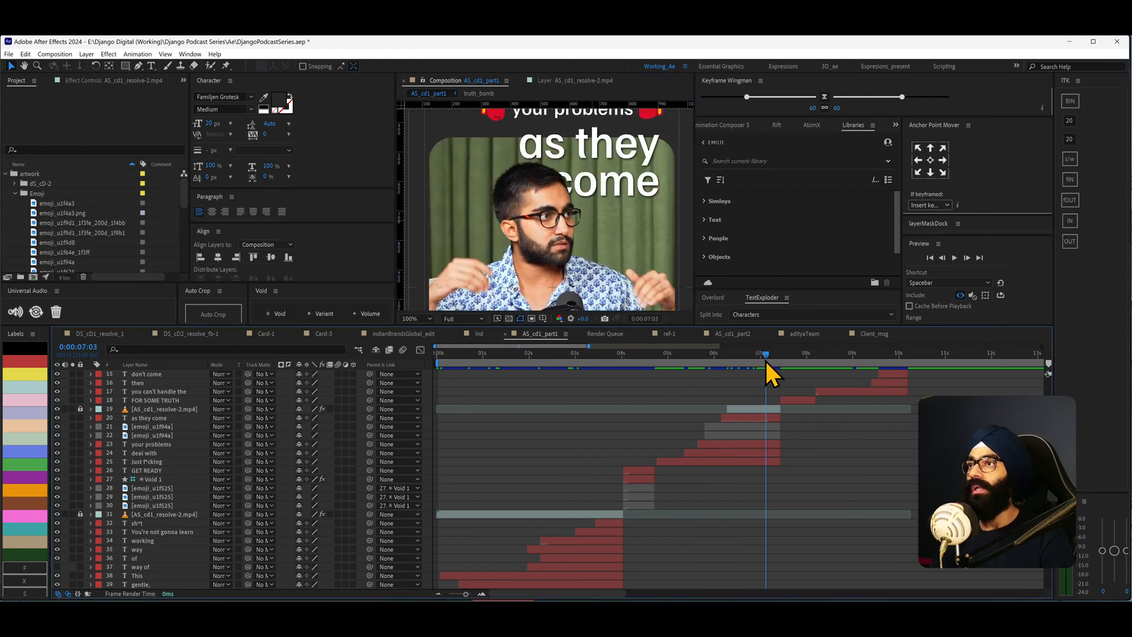
pyautogui.moveTo(763, 359); pyautogui.dragTo(731, 363)
pyautogui.scroll(-3, 732, 502)
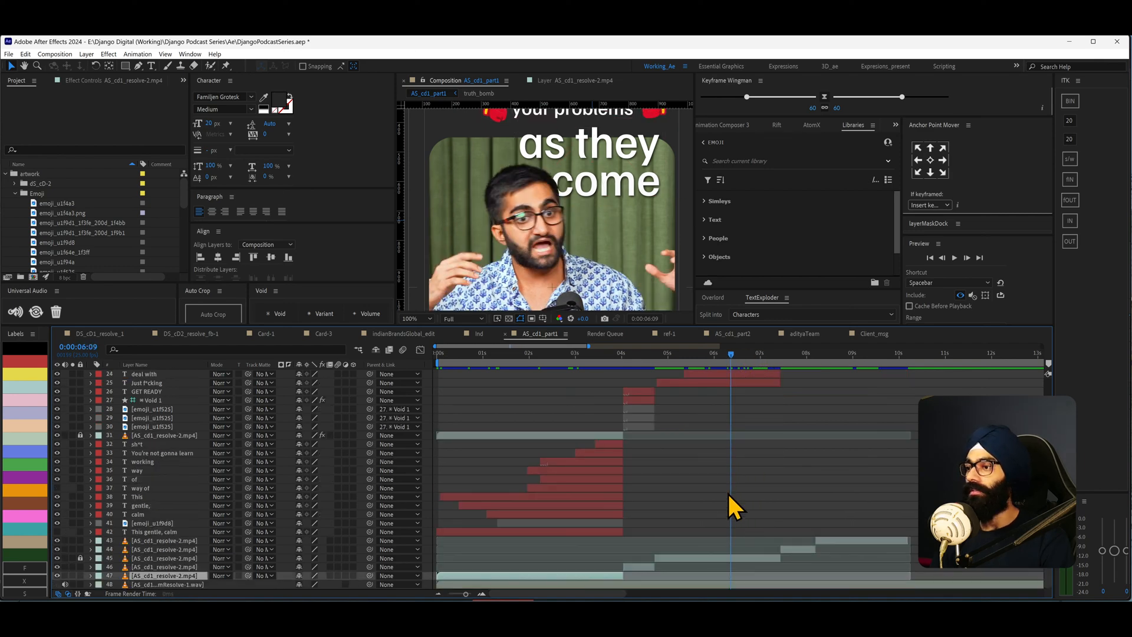
pyautogui.scroll(8, 747, 483)
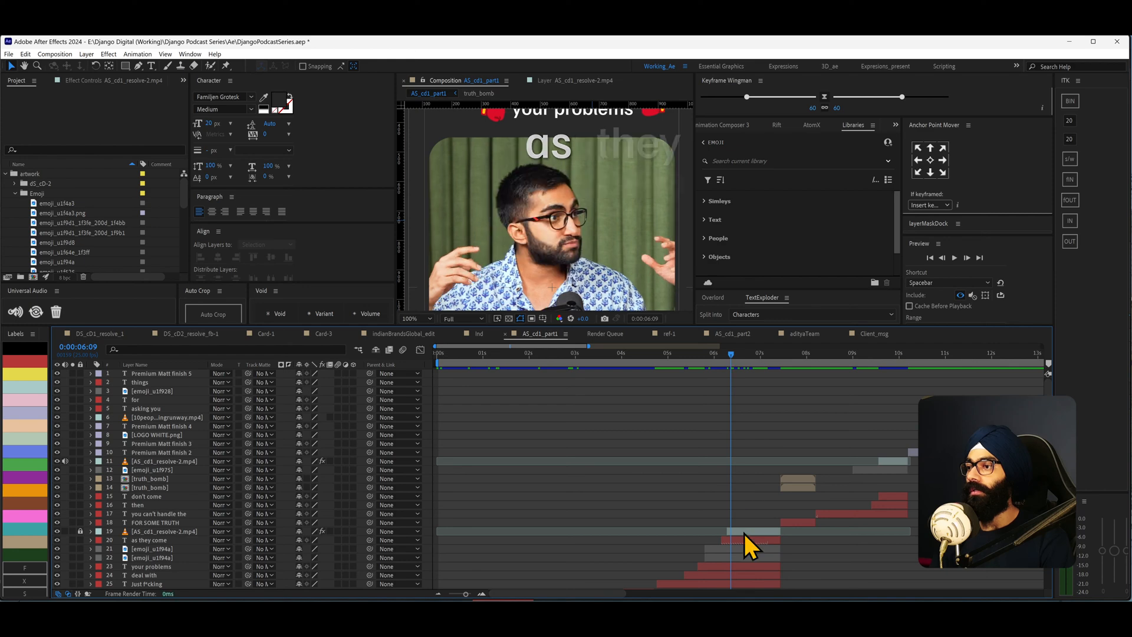
pyautogui.moveTo(730, 352); pyautogui.dragTo(726, 356)
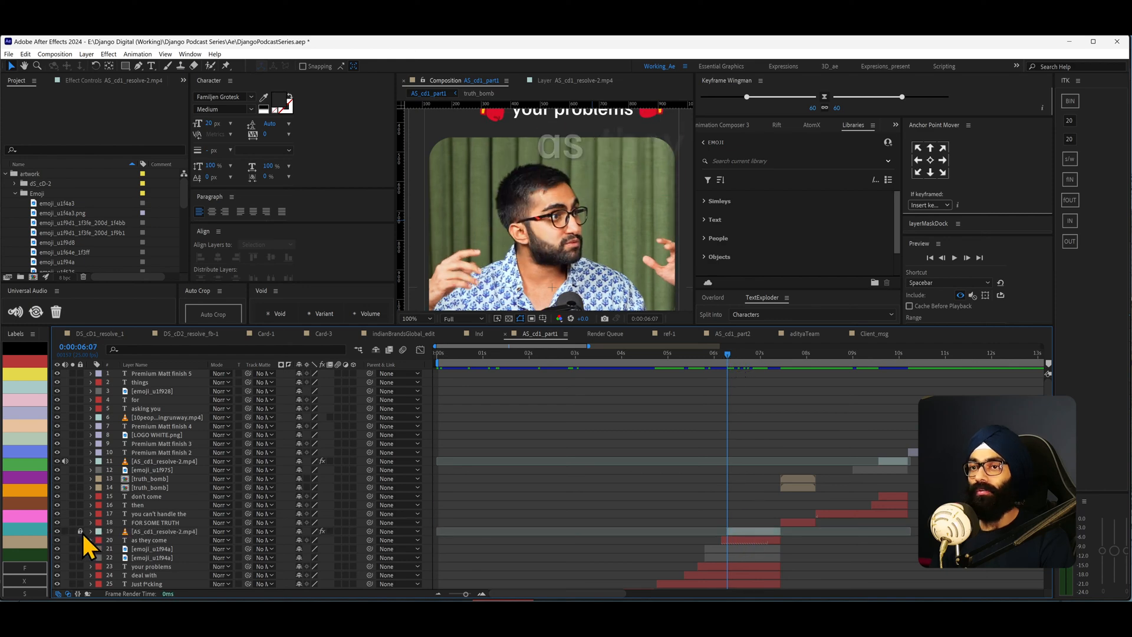
# - Open the AS_cd1_resolve-2.mp4 video layer 19 in its Layer panel to view its Roto Brush matte
pyautogui.doubleClick(172, 534)
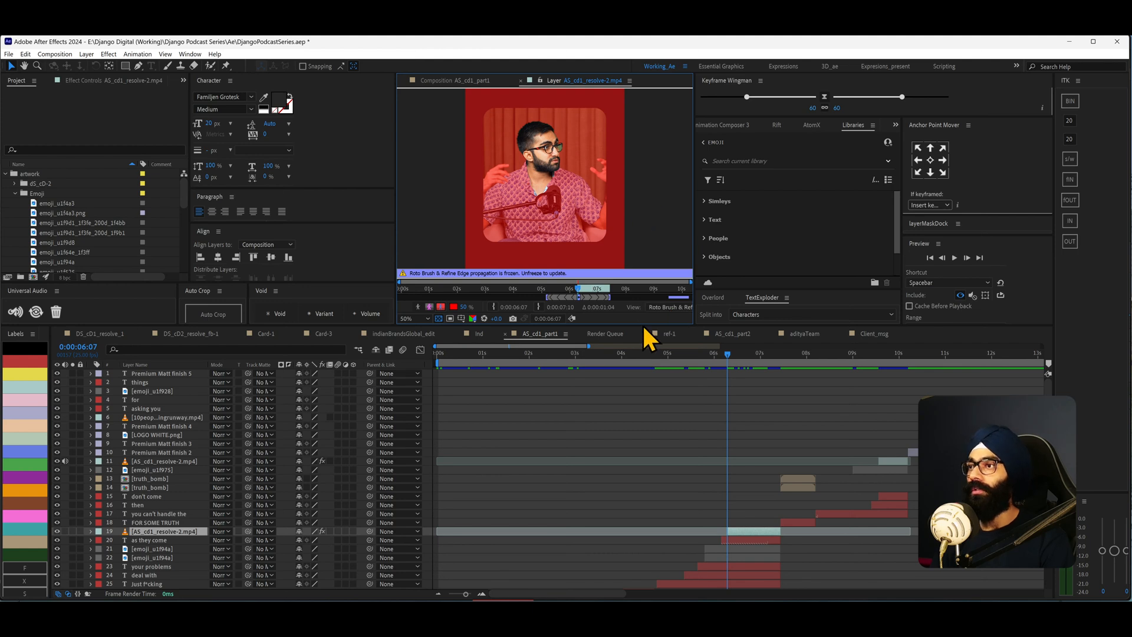
pyautogui.moveTo(583, 290)
pyautogui.mouseDown()
pyautogui.moveTo(608, 294)
pyautogui.moveTo(578, 293)
pyautogui.mouseUp()
pyautogui.press(',')
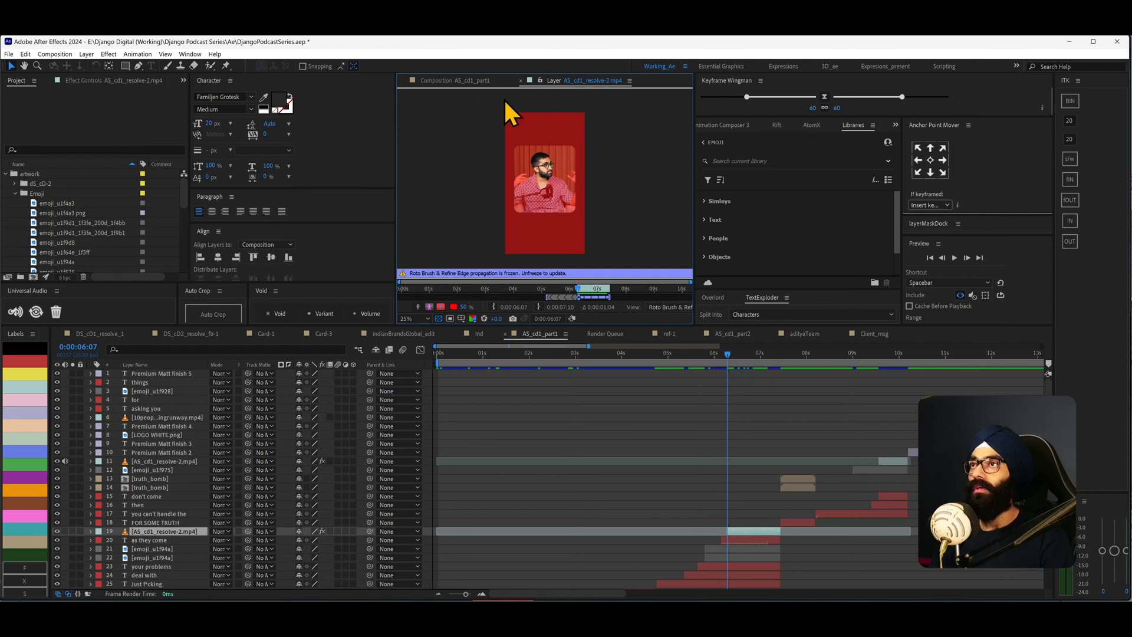
# - Return to the composition viewer and scrub the playhead around the "as they come" caption
pyautogui.click(481, 83)
pyautogui.scroll(-3, 590, 201)
pyautogui.scroll(3, 565, 189)
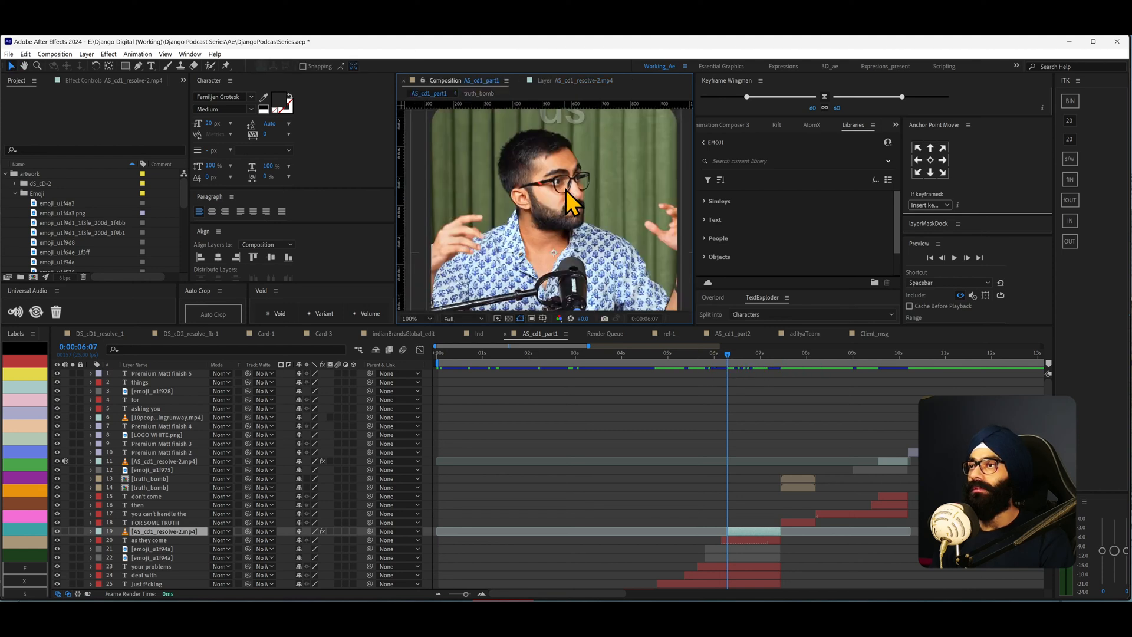
pyautogui.click(740, 356)
pyautogui.scroll(-2, 585, 197)
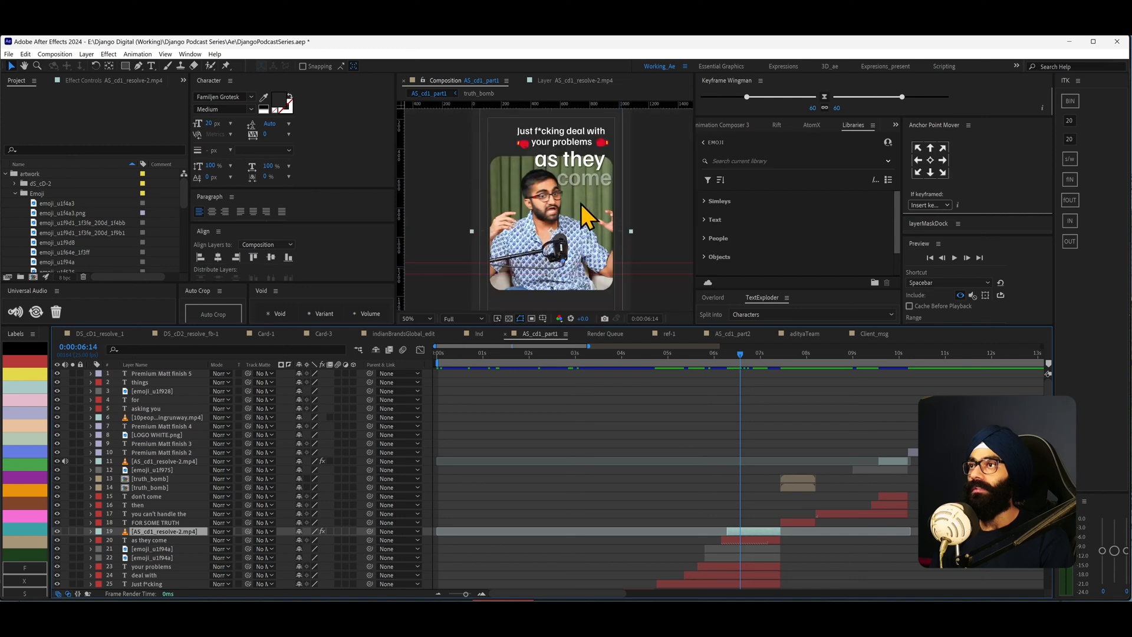
# - Open the nested AS_cd1_resolve-2 composition that is the source of layer 11 in the podcast timeline
pyautogui.moveTo(751, 356); pyautogui.dragTo(876, 390)
pyautogui.scroll(2, 891, 437)
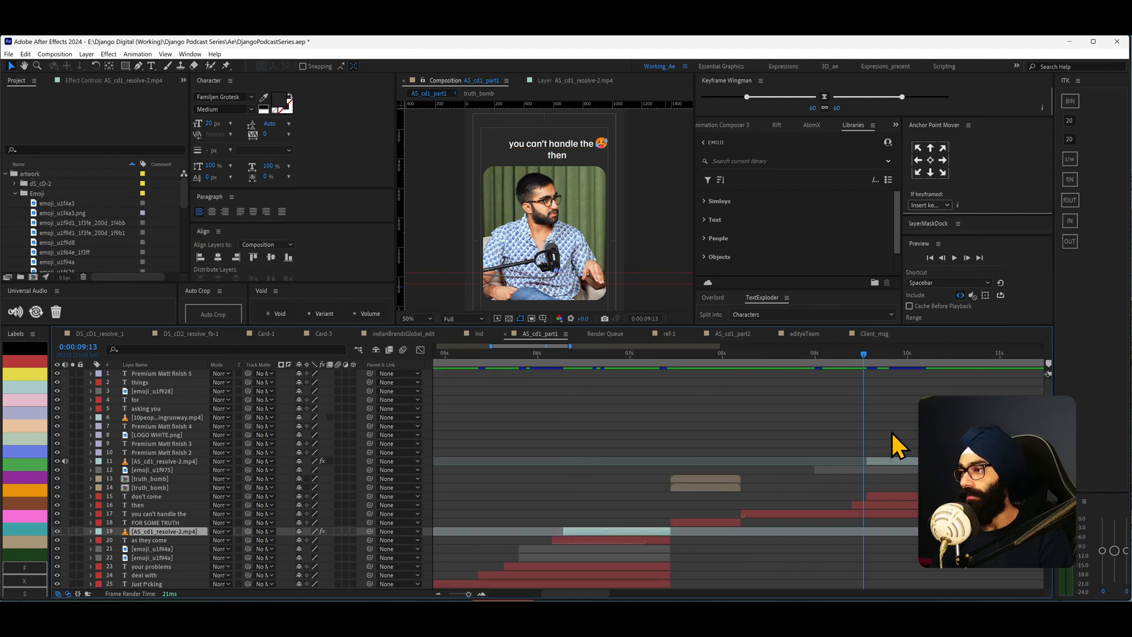
pyautogui.click(886, 461)
pyautogui.scroll(-2, 611, 451)
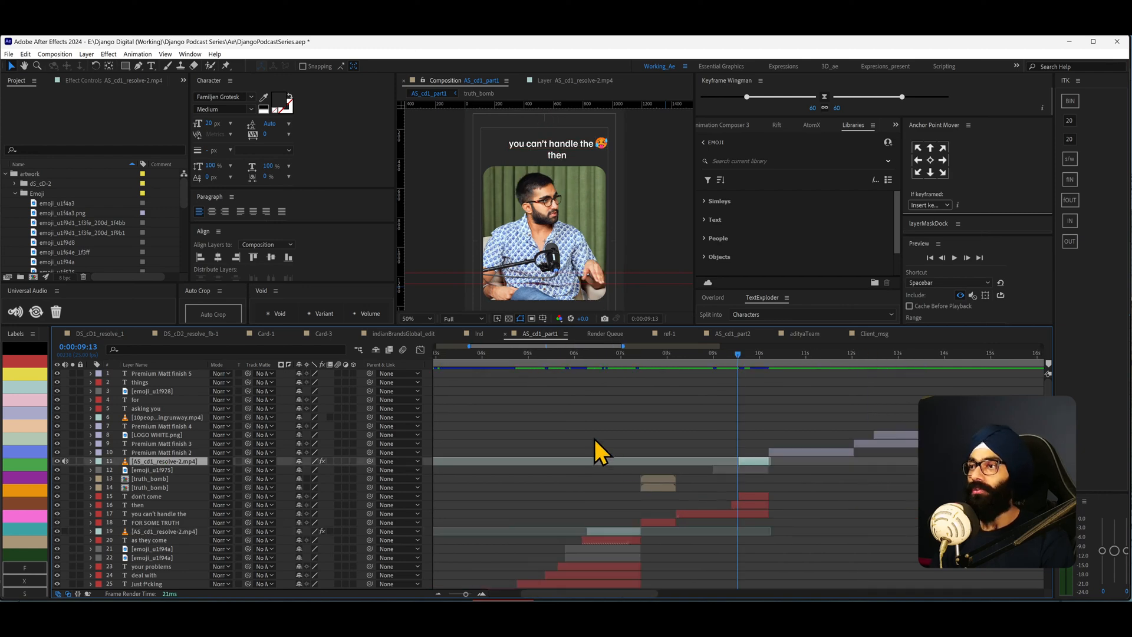
pyautogui.rightClick(169, 462)
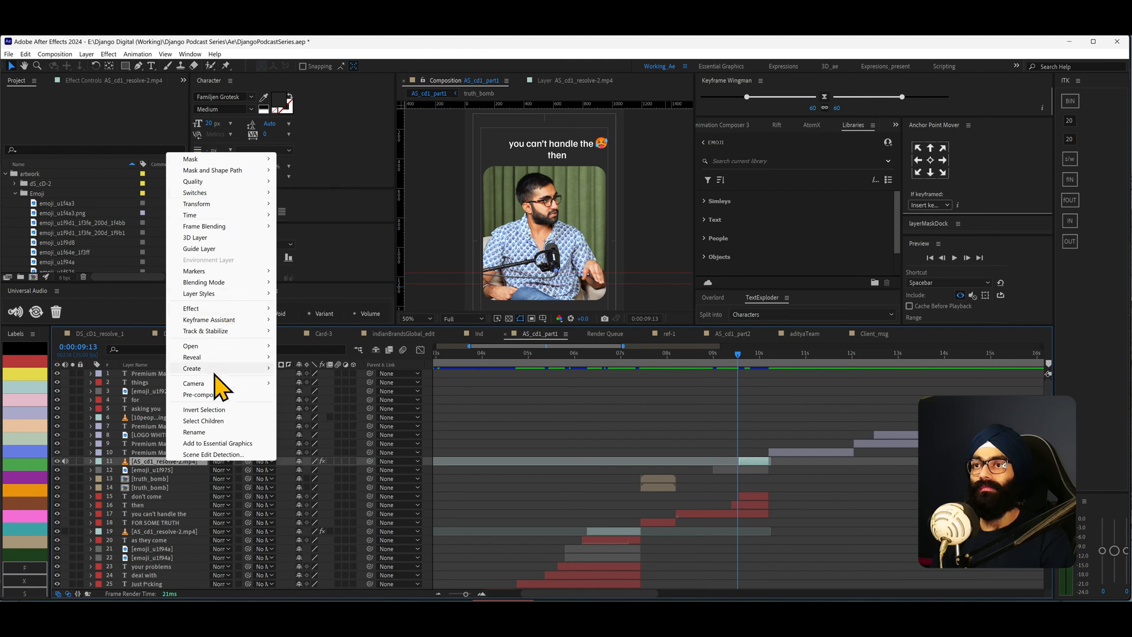
pyautogui.click(155, 473)
pyautogui.click(166, 454)
pyautogui.click(165, 461)
pyautogui.hotkey('ctrl', 'alt', 'e')
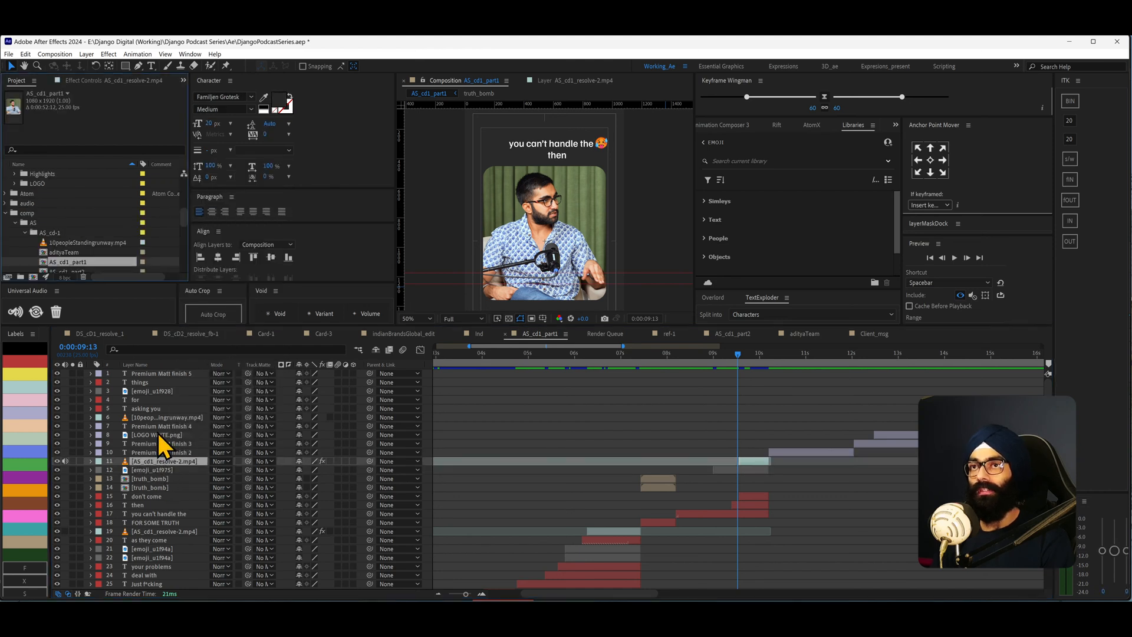
pyautogui.scroll(-2, 109, 220)
pyautogui.click(170, 471)
pyautogui.click(172, 464)
pyautogui.hotkey('ctrl', 'alt', 'e')
pyautogui.moveTo(121, 248); pyautogui.dragTo(34, 277)
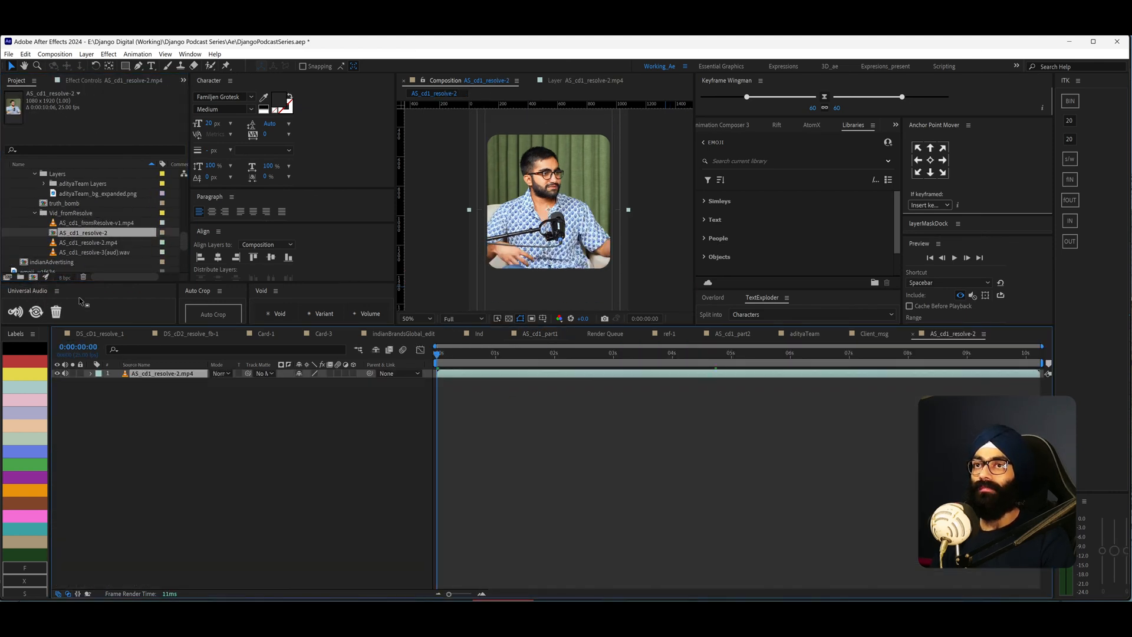
# - Split the video layer at the playhead so its section from about 2 s to 3 s becomes a separate layer
pyautogui.moveTo(471, 356); pyautogui.dragTo(512, 359)
pyautogui.scroll(-2, 533, 259)
pyautogui.press('Return')
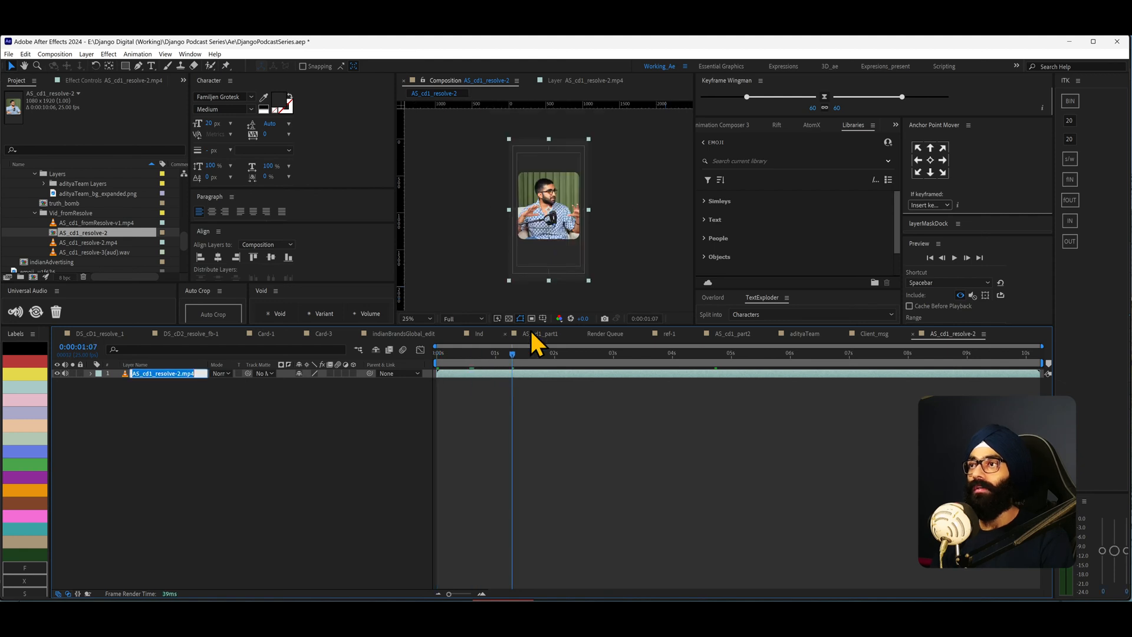
pyautogui.scroll(4, 554, 224)
pyautogui.scroll(-2, 553, 260)
pyautogui.click(479, 246)
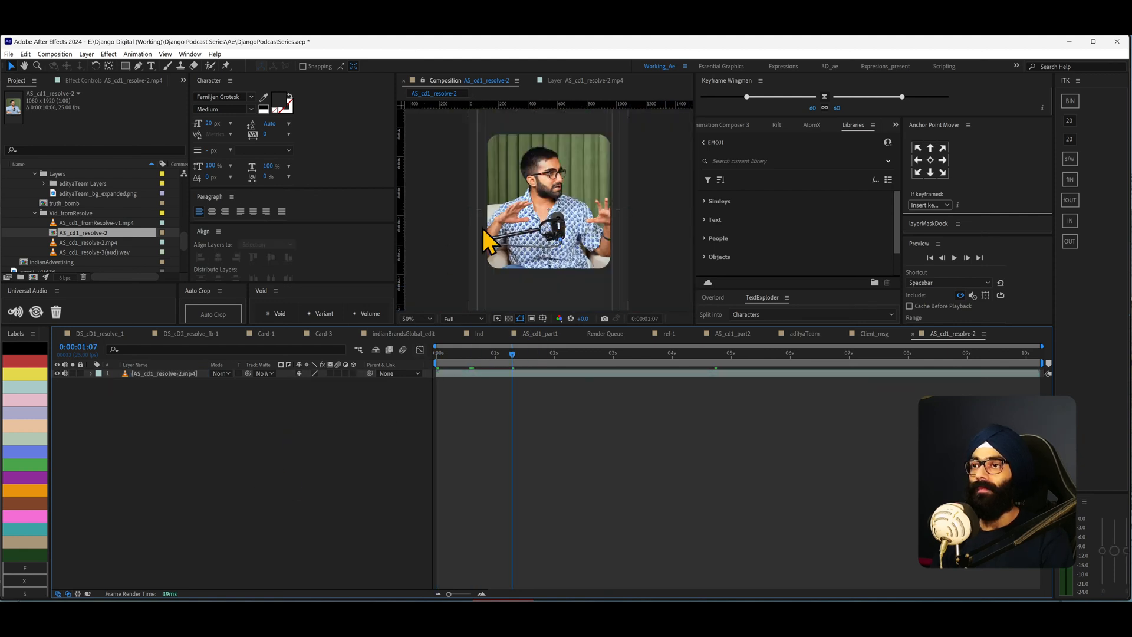
pyautogui.scroll(-1, 475, 237)
pyautogui.moveTo(534, 353); pyautogui.dragTo(555, 369)
pyautogui.scroll(3, 549, 173)
pyautogui.moveTo(549, 173); pyautogui.dragTo(544, 226)
pyautogui.moveTo(553, 360); pyautogui.dragTo(589, 358)
pyautogui.click(559, 373)
pyautogui.hotkey('ctrl', 'shift', 'd')
pyautogui.hotkey('ctrl', 'shift', 'd')
pyautogui.click(578, 381)
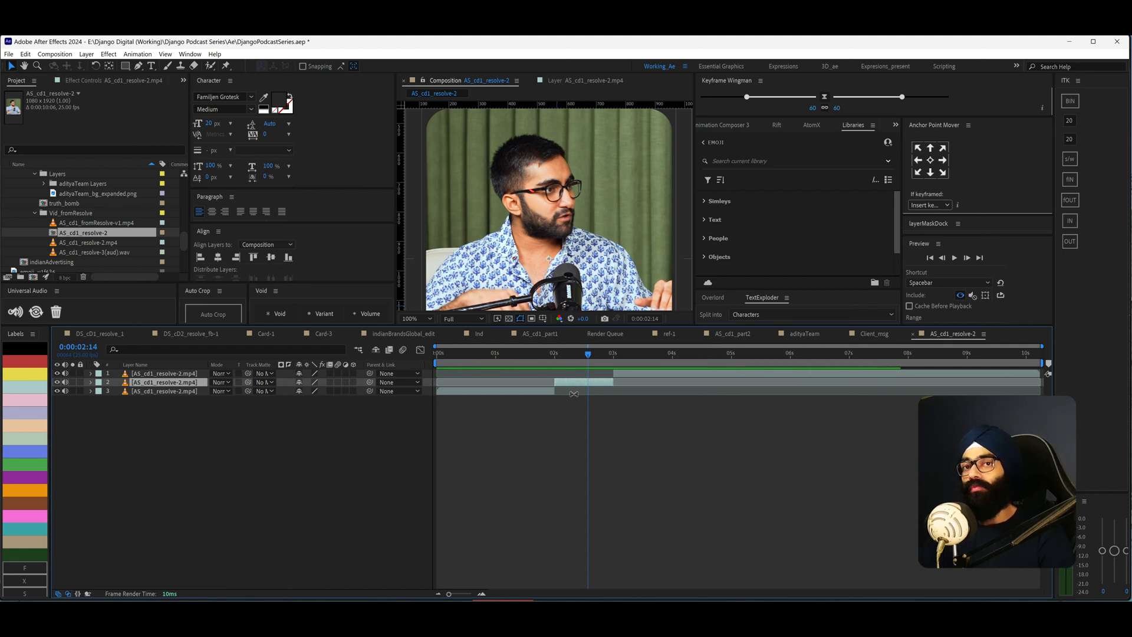
# - Extend the bottom video layer's out point to about 3 s
pyautogui.scroll(-1, 578, 242)
pyautogui.scroll(1, 568, 223)
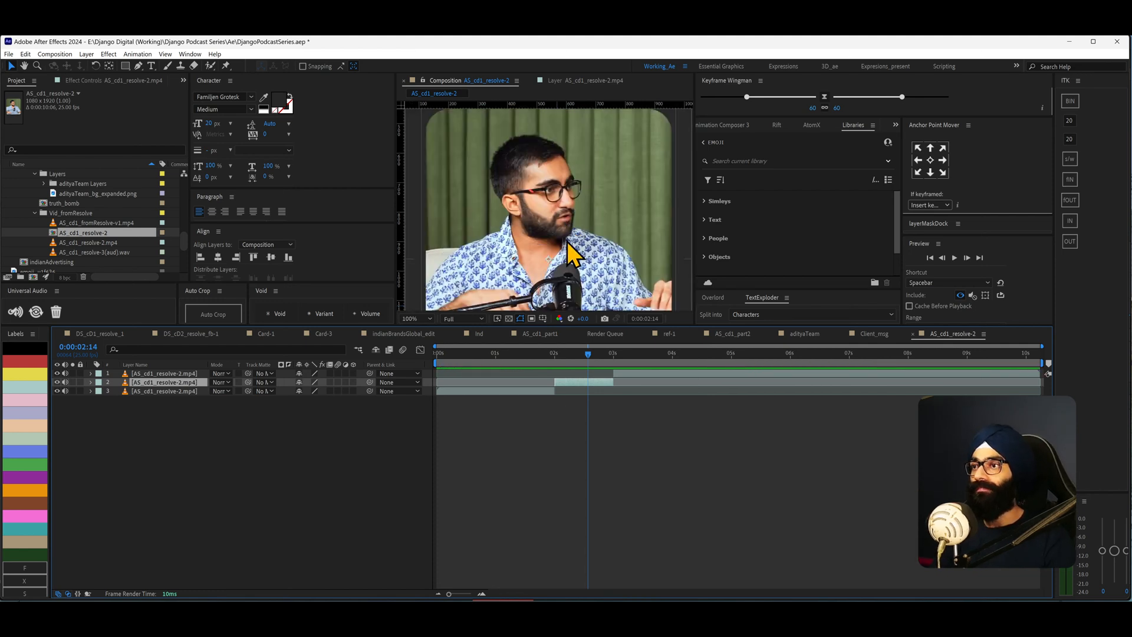
pyautogui.moveTo(556, 391); pyautogui.dragTo(613, 391)
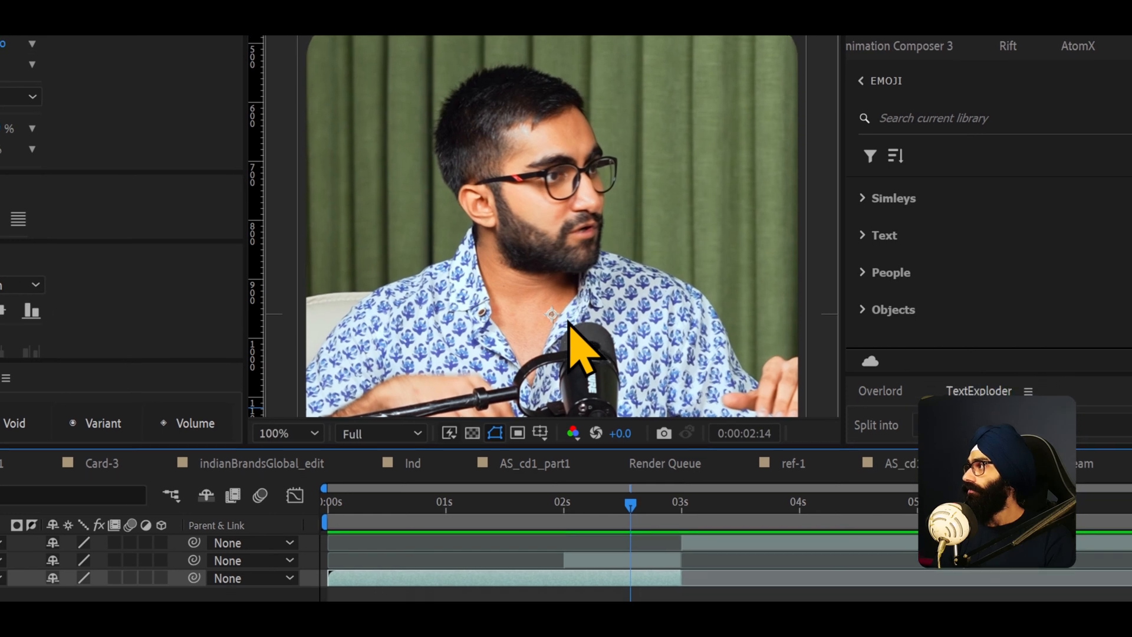
# - Open the middle 2–3 s segment layer in its Layer panel
pyautogui.click(641, 560)
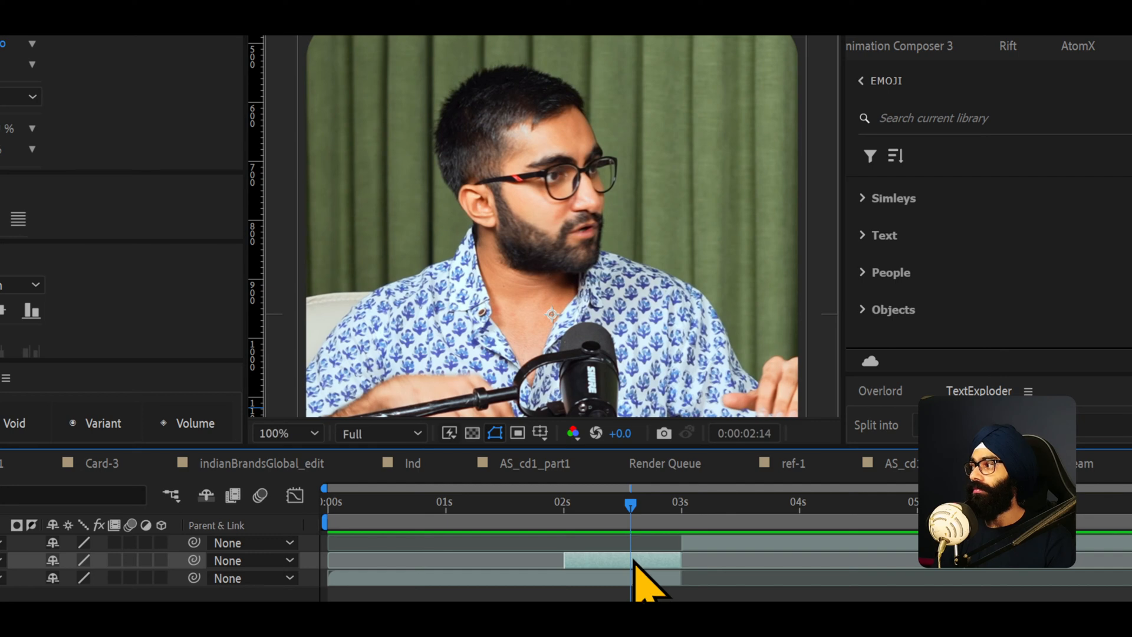
pyautogui.moveTo(615, 516)
pyautogui.mouseDown()
pyautogui.moveTo(578, 517)
pyautogui.moveTo(611, 517)
pyautogui.mouseUp()
pyautogui.doubleClick(631, 566)
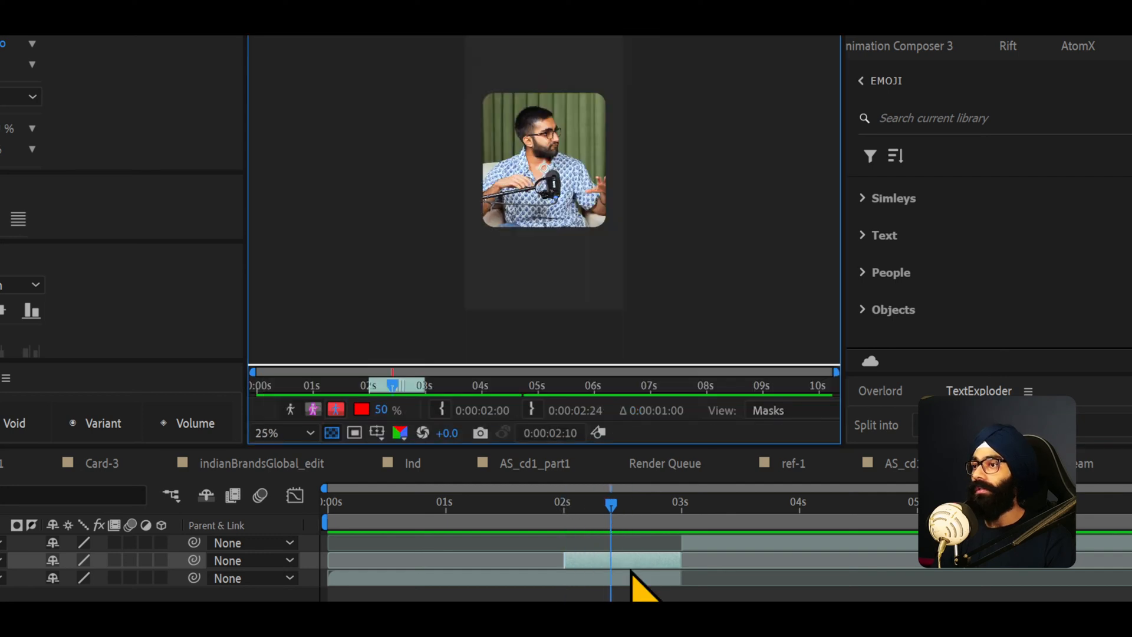
pyautogui.scroll(1, 553, 143)
pyautogui.scroll(-1, 531, 152)
pyautogui.hotkey('alt', 'w')
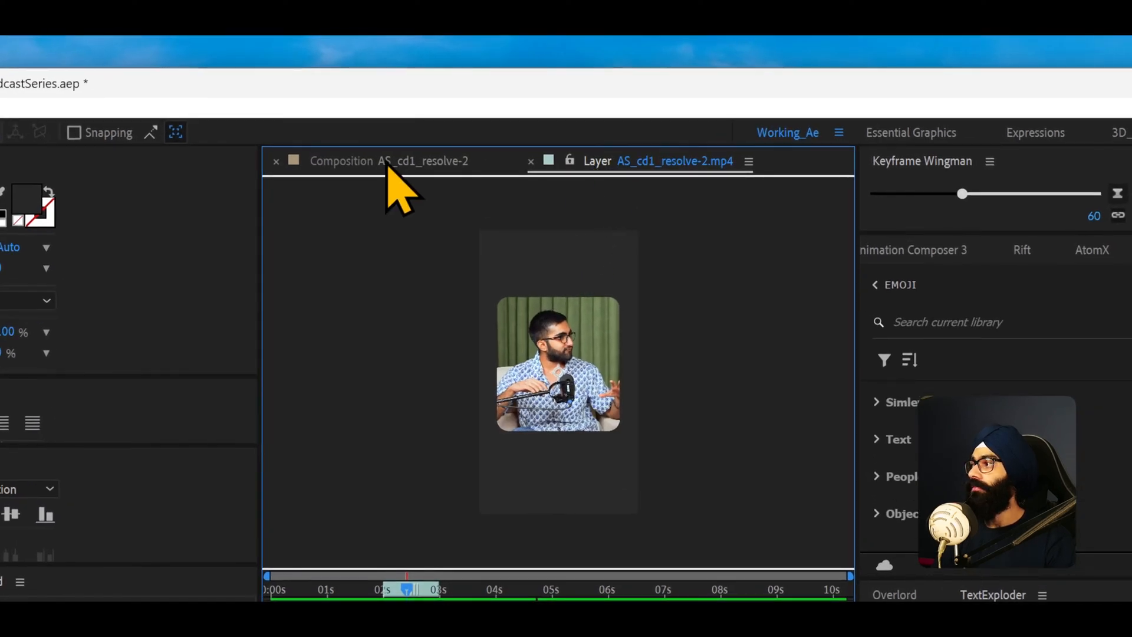
pyautogui.scroll(2, 564, 335)
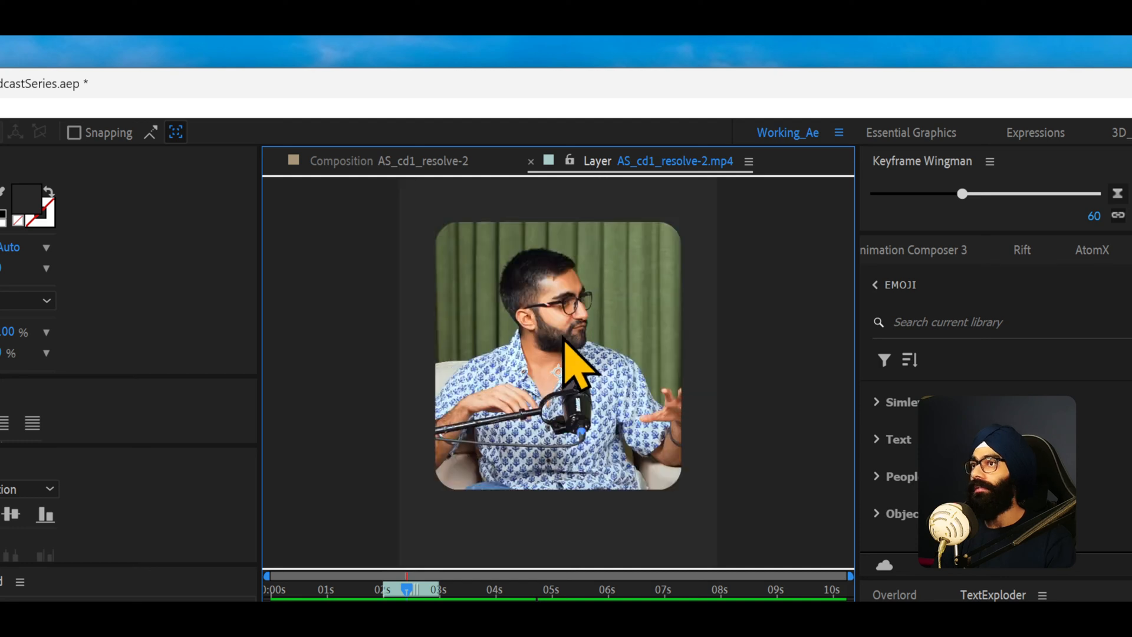
pyautogui.scroll(1, 560, 345)
pyautogui.moveTo(559, 345); pyautogui.dragTo(561, 407)
pyautogui.scroll(-1, 561, 406)
pyautogui.scroll(1, 561, 404)
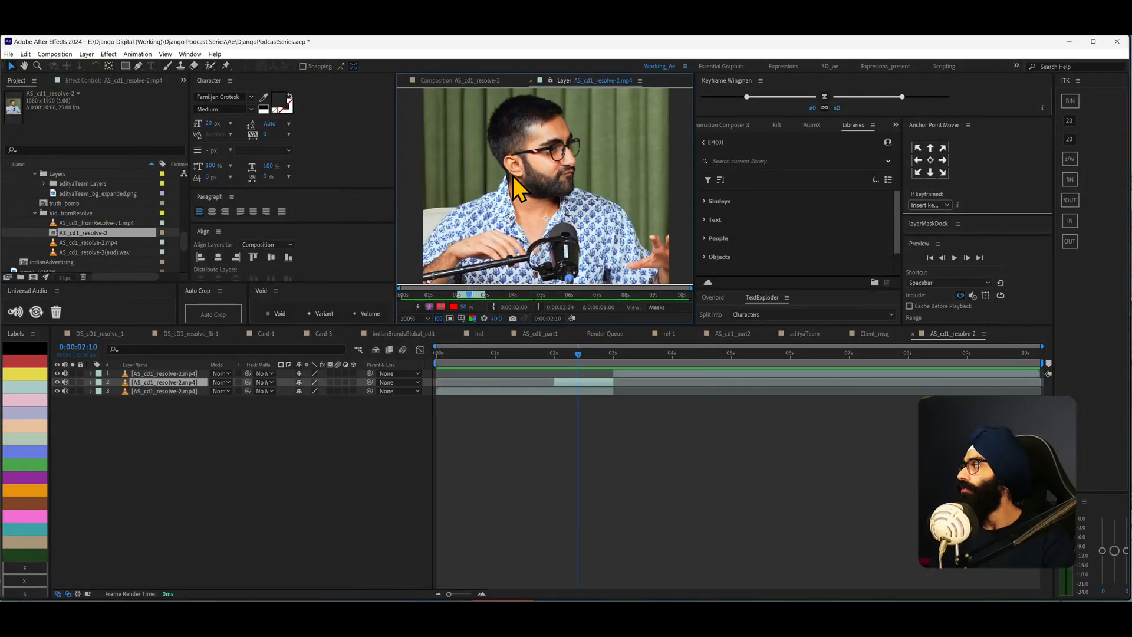
pyautogui.scroll(-2, 511, 179)
pyautogui.click(574, 353)
pyautogui.moveTo(575, 357); pyautogui.dragTo(570, 407)
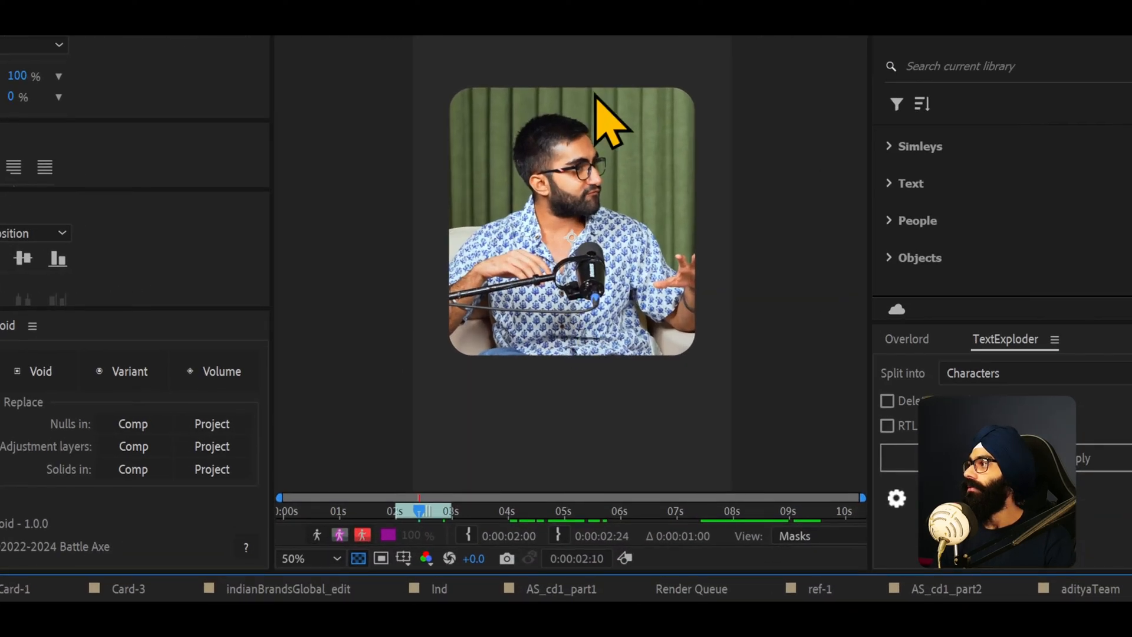
pyautogui.scroll(2, 543, 177)
pyautogui.scroll(-2, 581, 197)
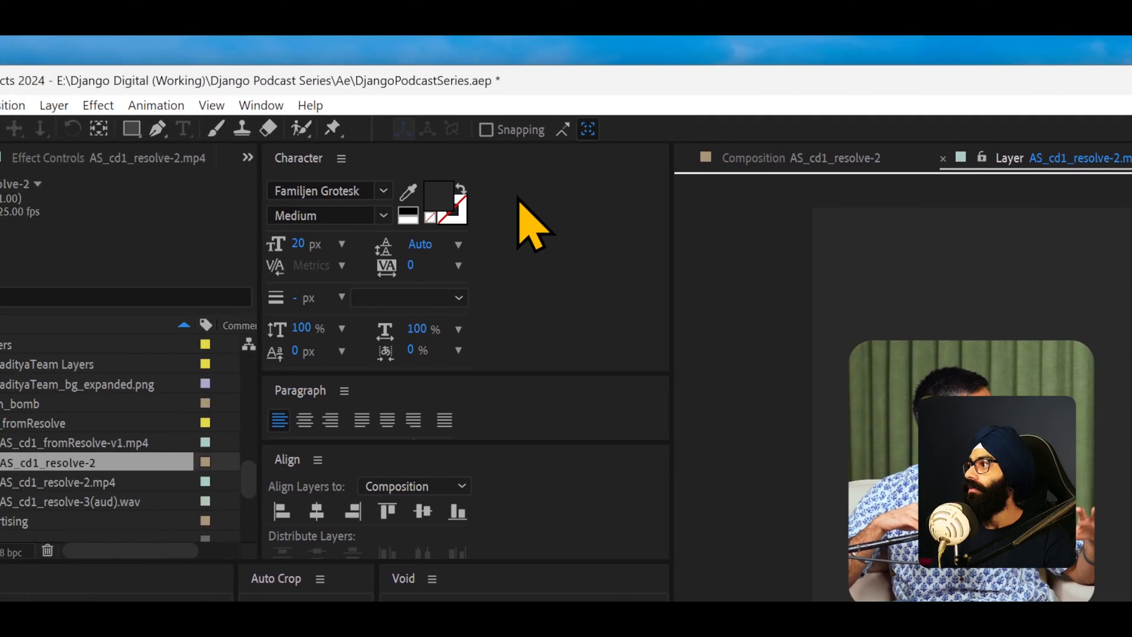
# - Paint Roto Brush foreground strokes over the person's head and torso
pyautogui.click(423, 134)
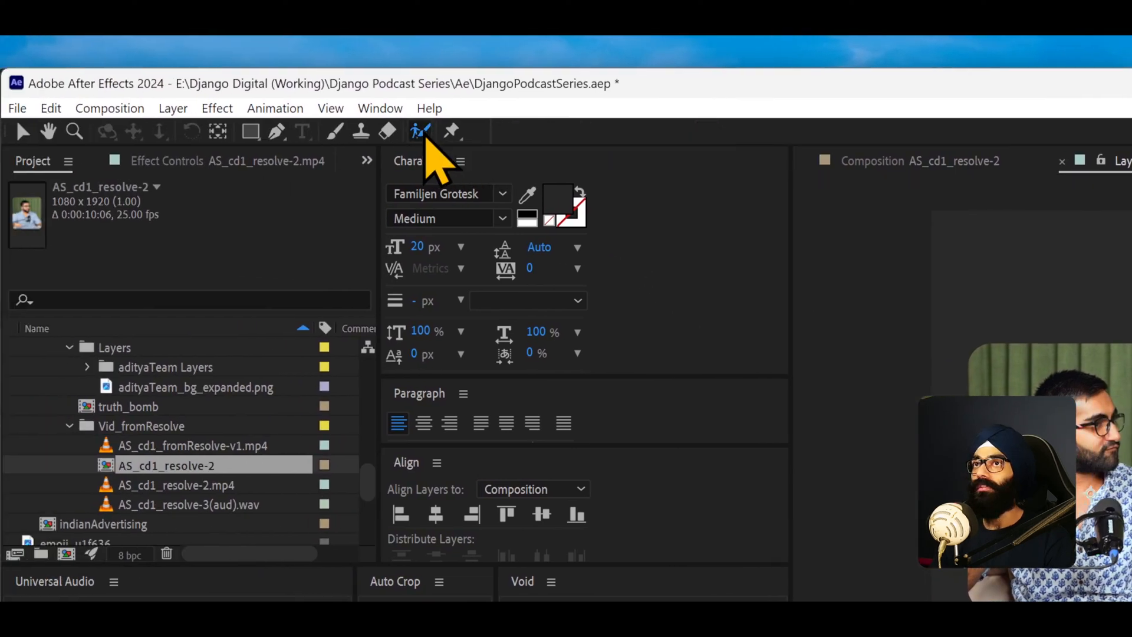
pyautogui.moveTo(426, 136); pyautogui.dragTo(497, 134)
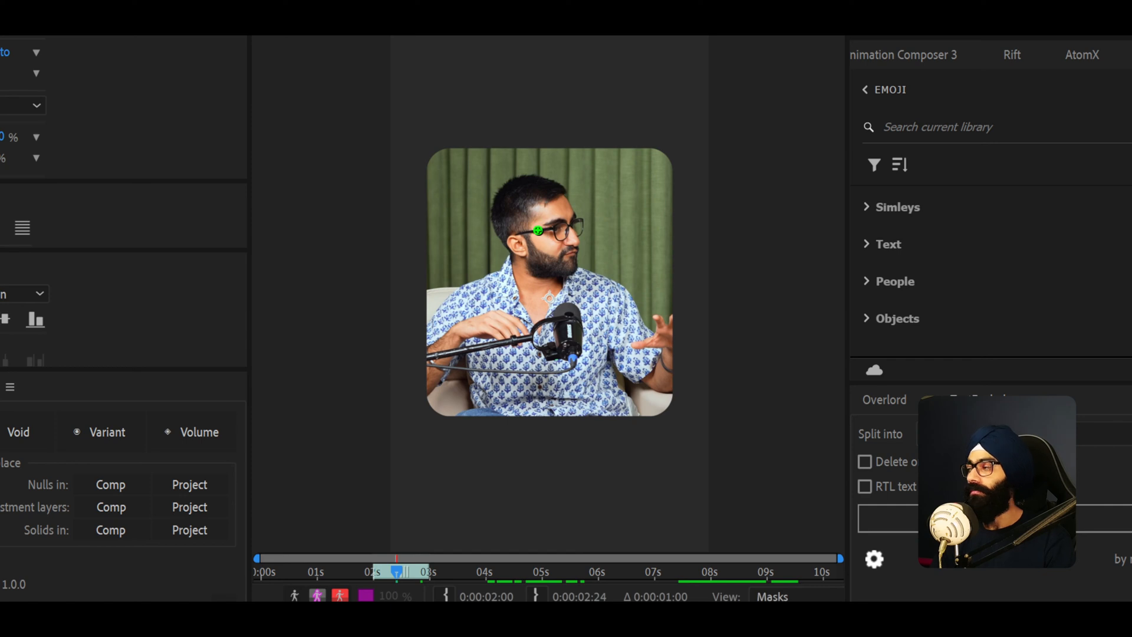
pyautogui.keyDown('ctrl'); pyautogui.click(505, 243); pyautogui.keyUp('ctrl')
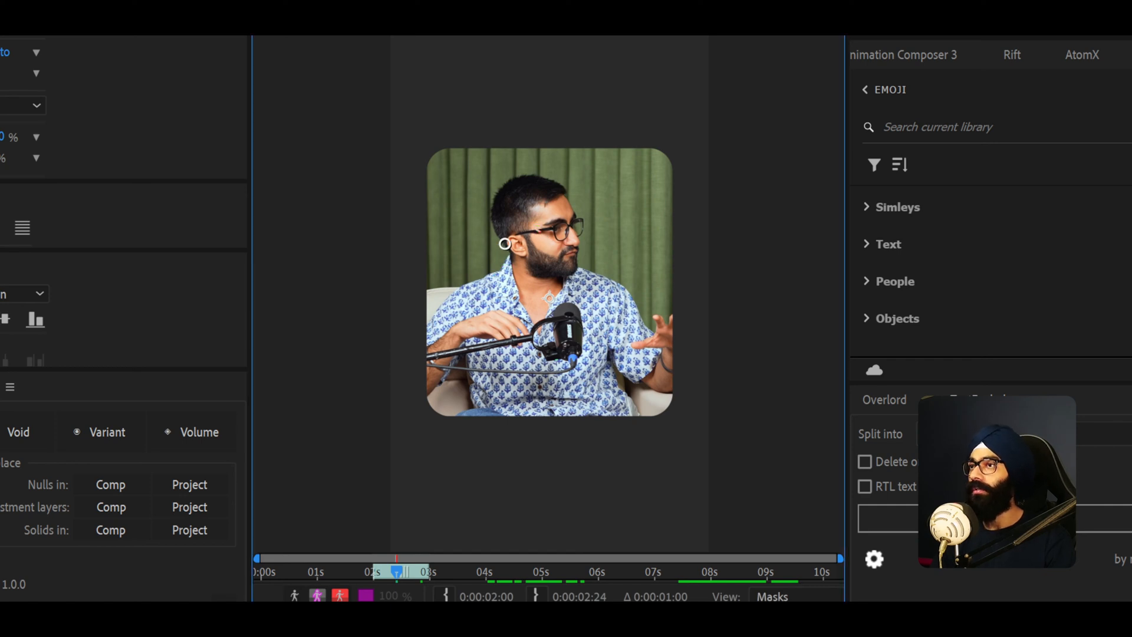
pyautogui.moveTo(505, 243)
pyautogui.keyDown('ctrl'); pyautogui.mouseDown()
pyautogui.moveTo(538, 243)
pyautogui.moveTo(484, 244)
pyautogui.moveTo(576, 244)
pyautogui.moveTo(509, 244)
pyautogui.mouseUp(); pyautogui.keyUp('ctrl')
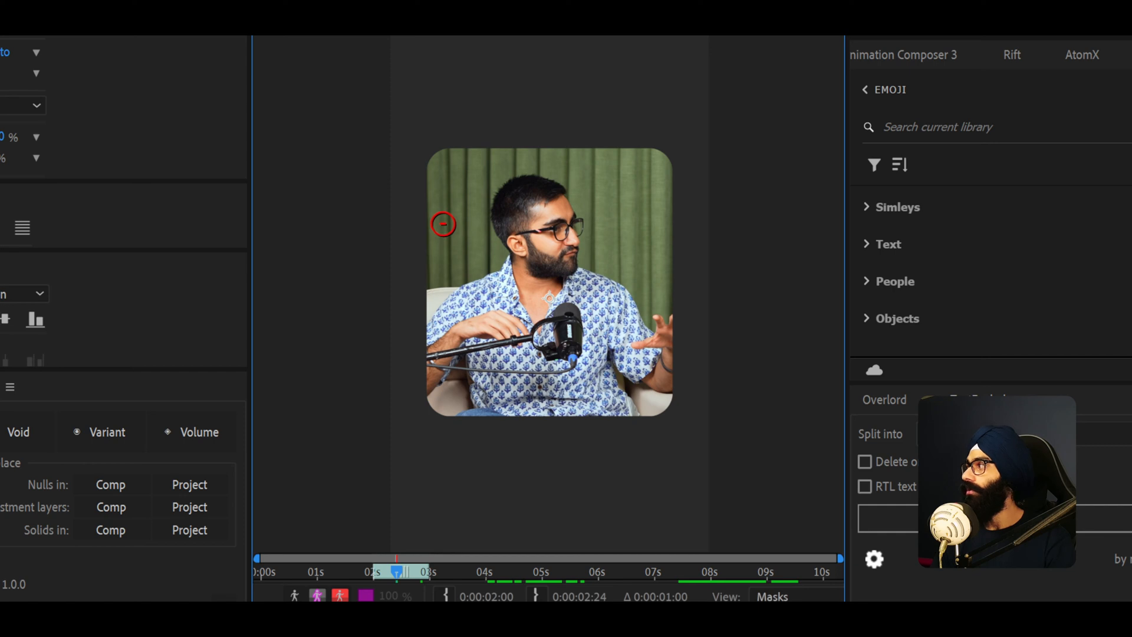
pyautogui.scroll(2, 518, 252)
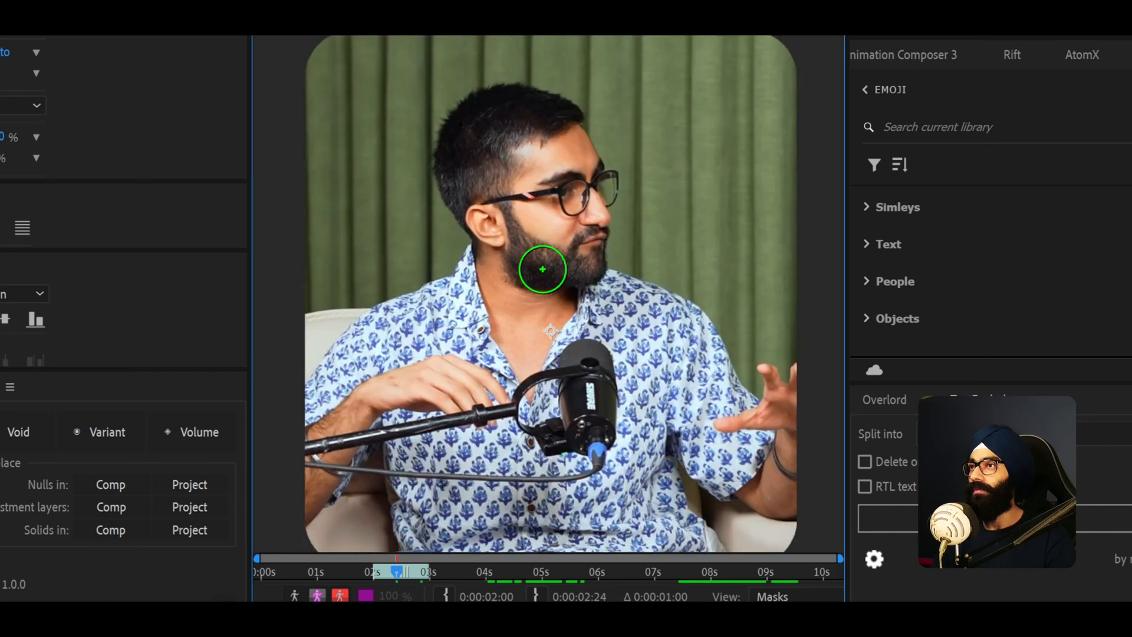
pyautogui.scroll(-2, 553, 259)
pyautogui.moveTo(544, 193); pyautogui.dragTo(538, 205)
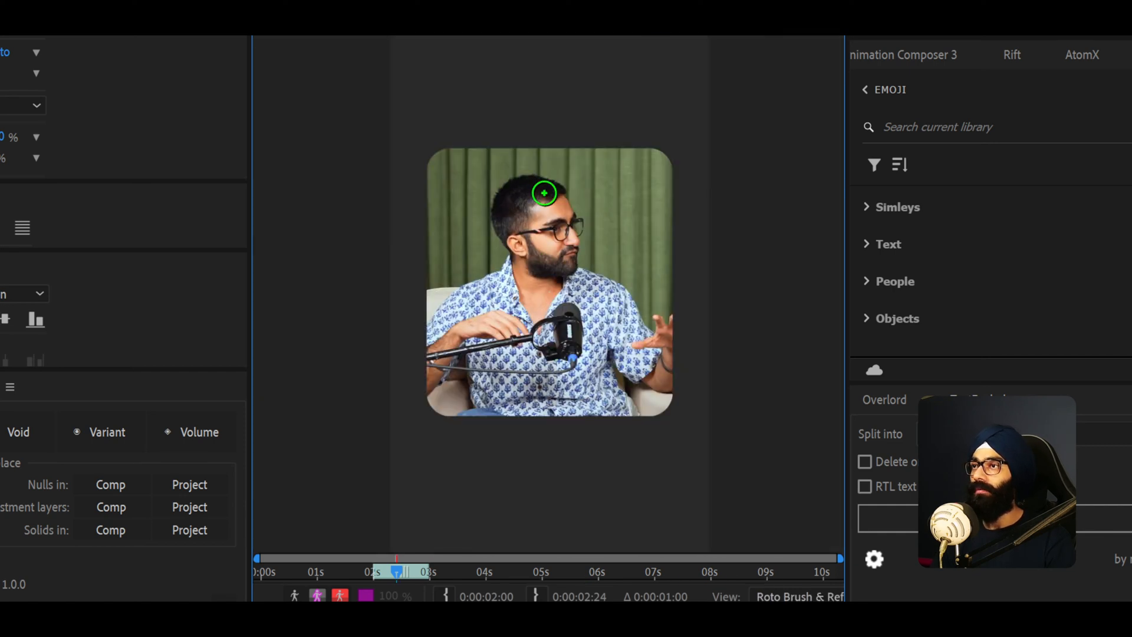
pyautogui.moveTo(549, 259); pyautogui.dragTo(552, 408)
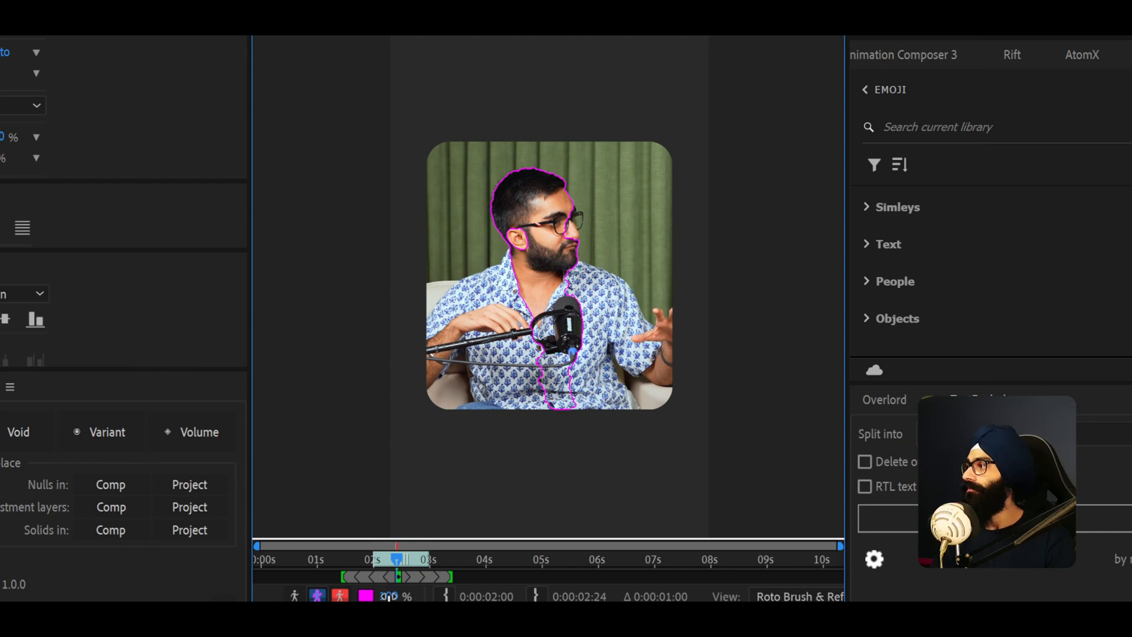
# - Toggle through the Roto Brush matte view modes to inspect the segmentation
pyautogui.hotkey('alt', '5')
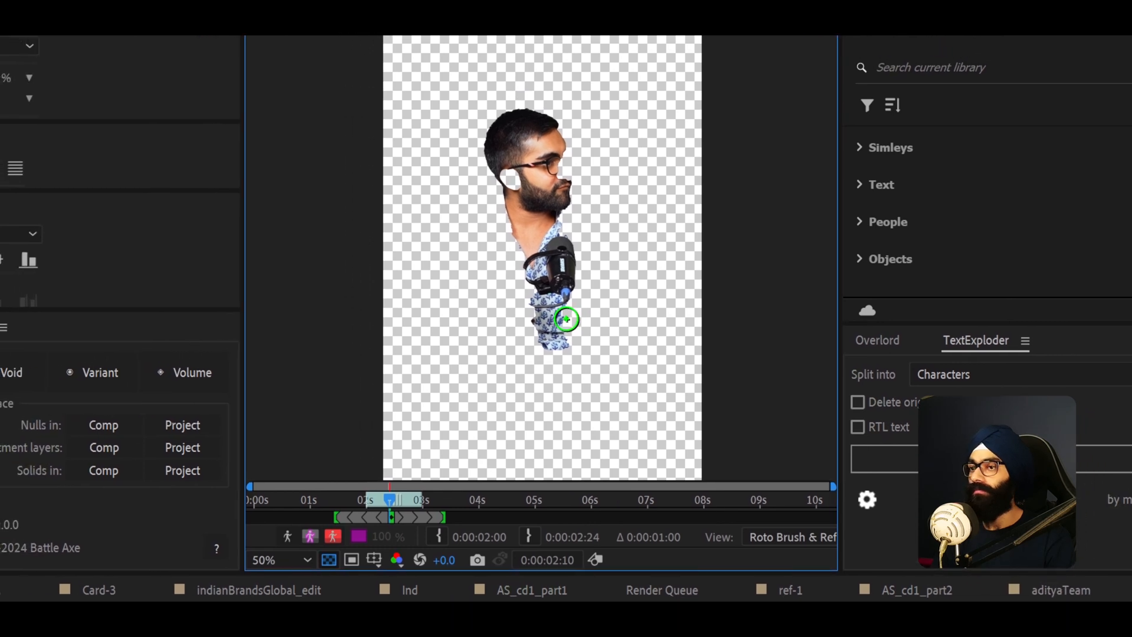
pyautogui.hotkey('alt', '5')
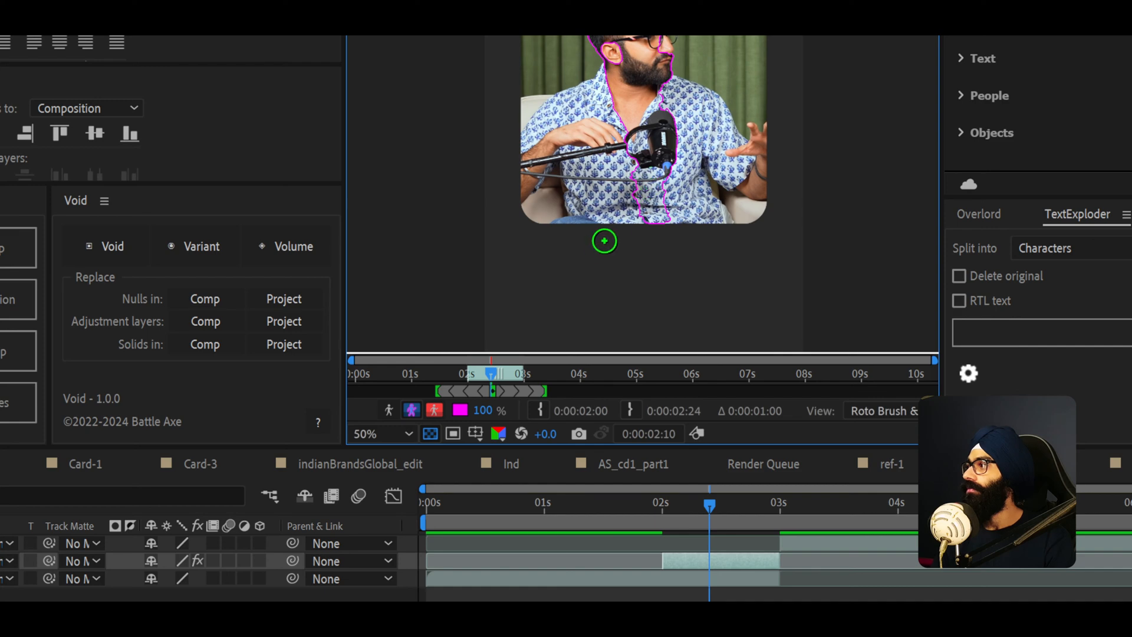
pyautogui.moveTo(688, 140); pyautogui.dragTo(682, 158)
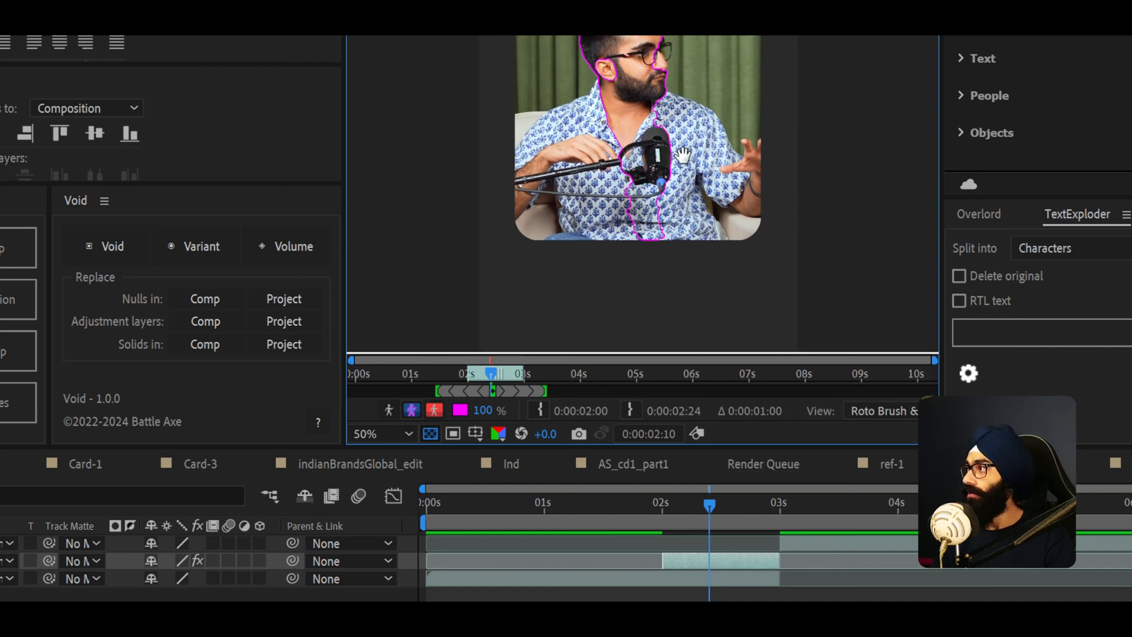
pyautogui.hotkey('alt', '6')
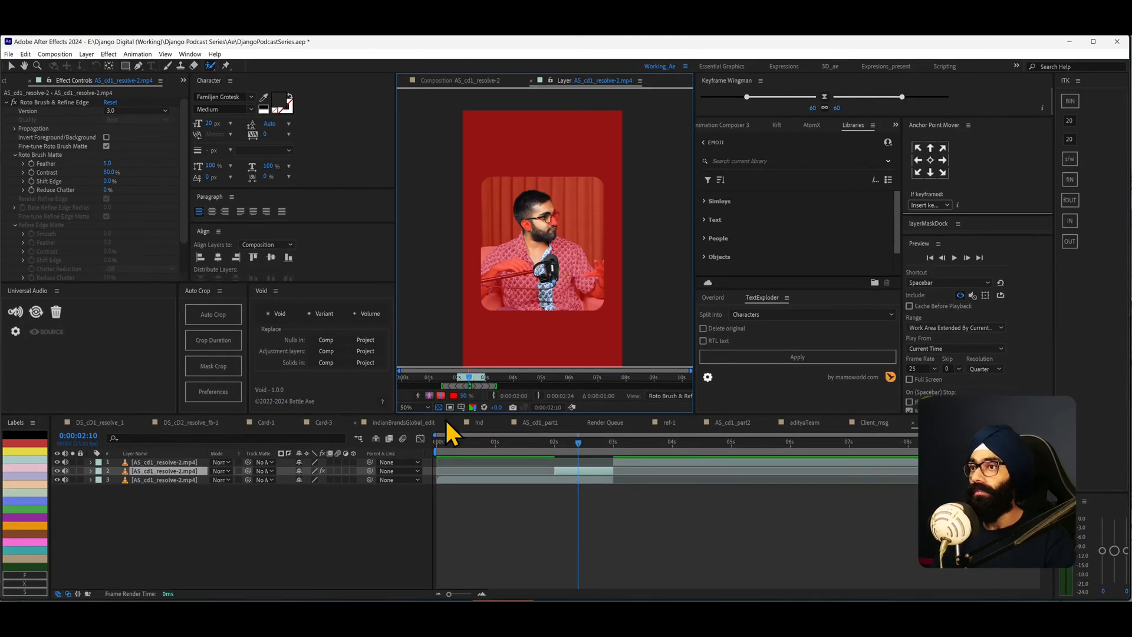
pyautogui.hotkey('alt', '6')
pyautogui.hotkey('alt', '6')
pyautogui.hotkey('alt', '6')
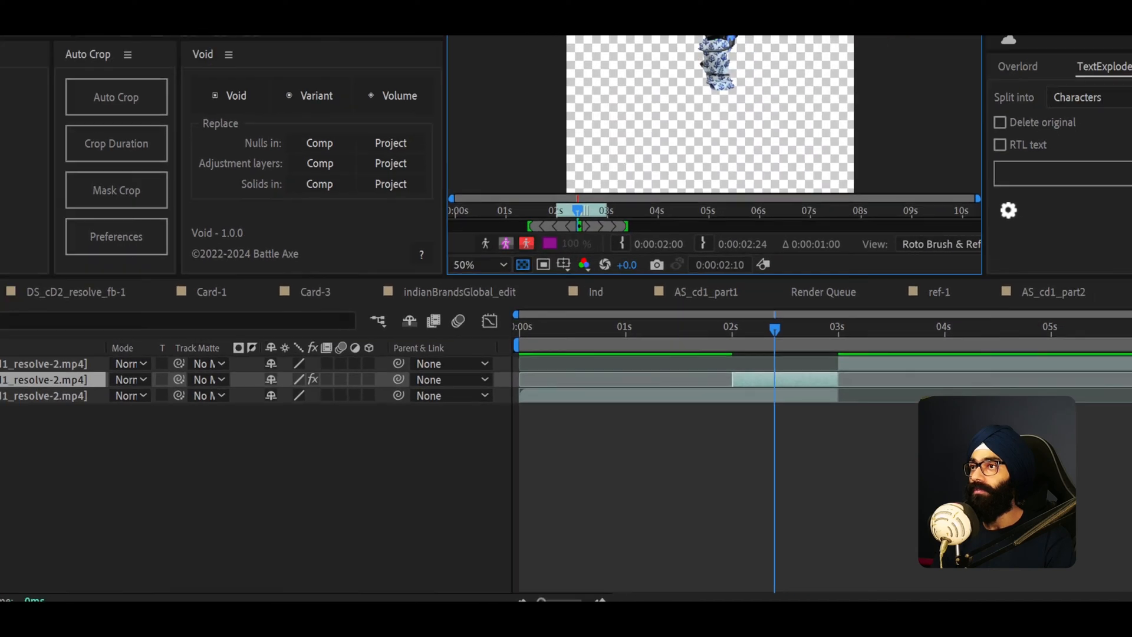
pyautogui.hotkey('alt', '6')
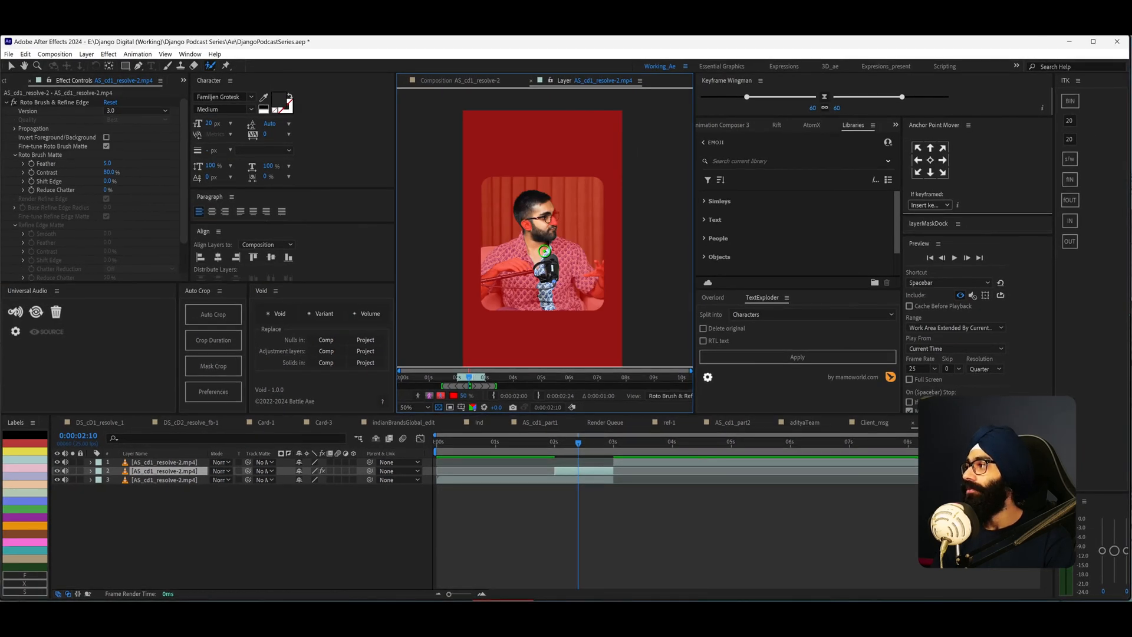
# - Delete the Roto Brush & Refine Edge effect and repaint a foreground stroke from the head down the torso
pyautogui.click(80, 102)
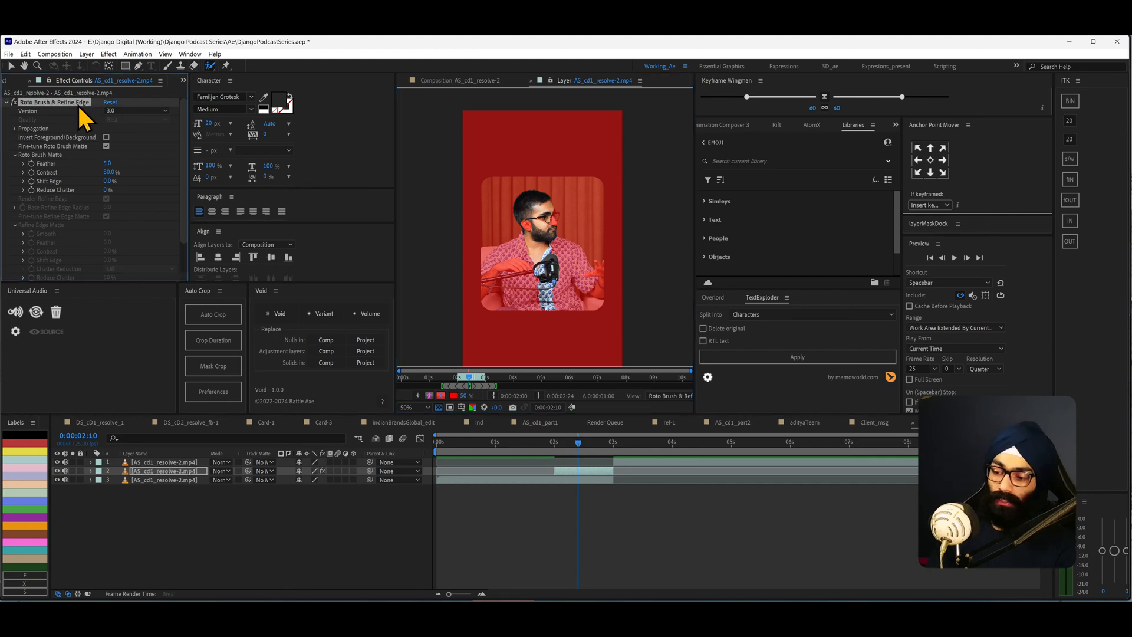
pyautogui.press('Delete')
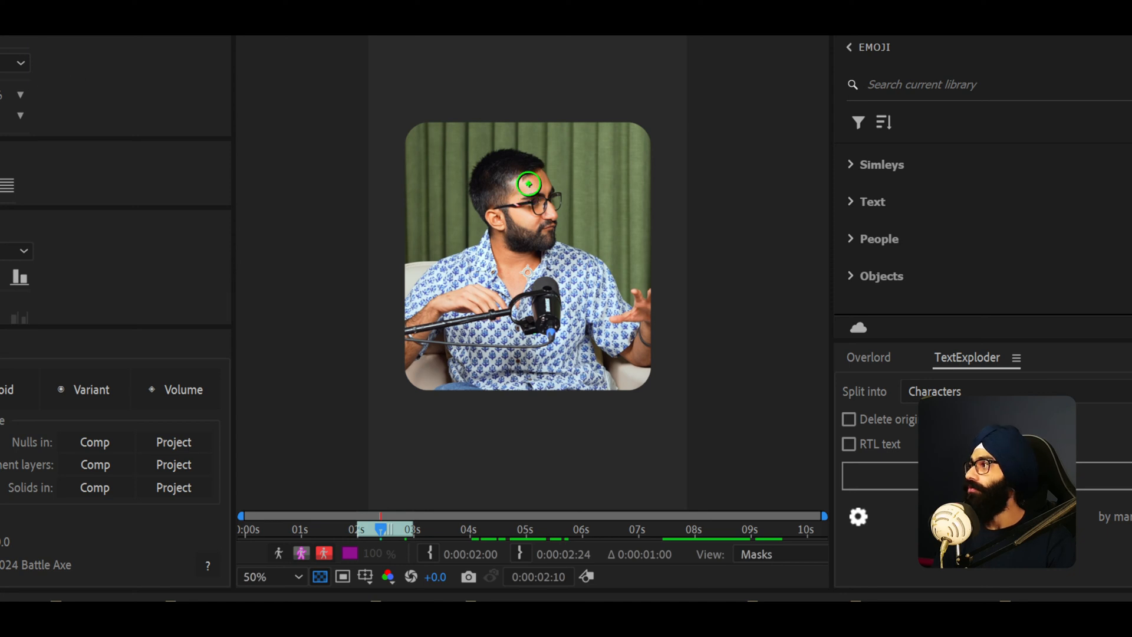
pyautogui.moveTo(528, 180); pyautogui.dragTo(538, 351)
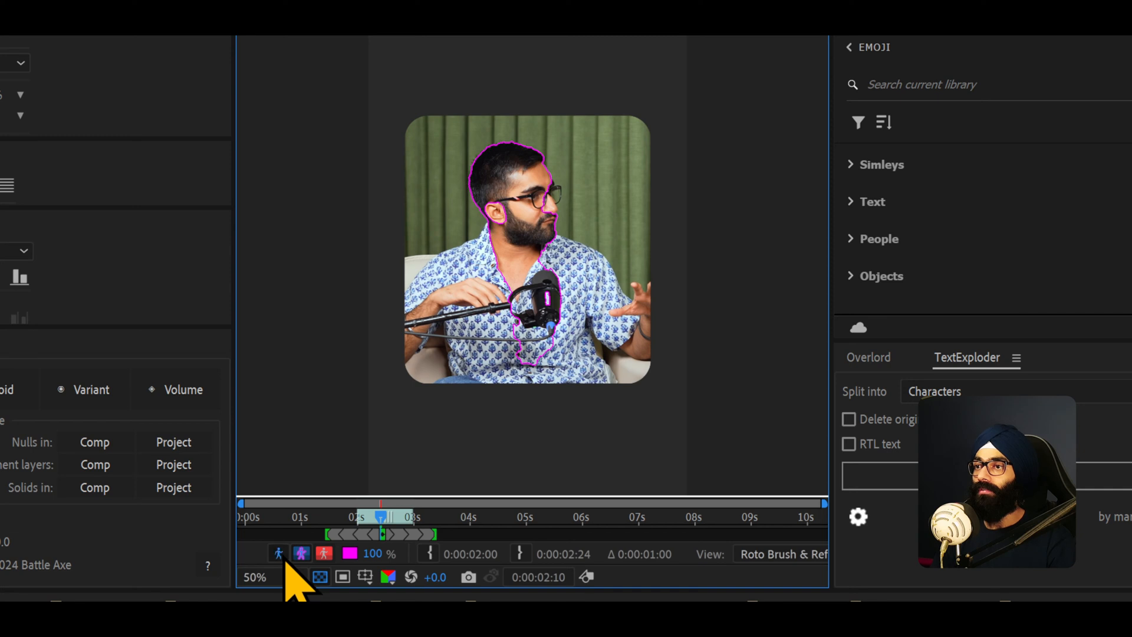
# - Switch to the alpha overlay view and paint foreground strokes over the face, hair and left arm
pyautogui.click(281, 554)
pyautogui.click(301, 554)
pyautogui.click(324, 553)
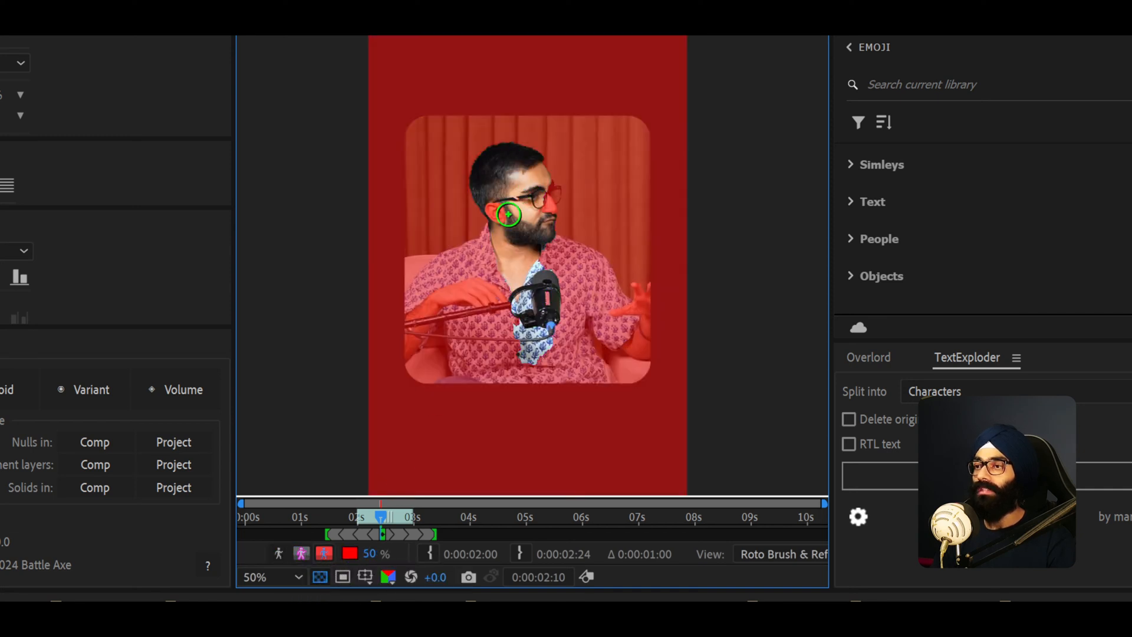
pyautogui.scroll(1, 519, 183)
pyautogui.moveTo(541, 193); pyautogui.dragTo(548, 235)
pyautogui.moveTo(466, 201); pyautogui.dragTo(493, 197)
pyautogui.moveTo(487, 322); pyautogui.dragTo(365, 407)
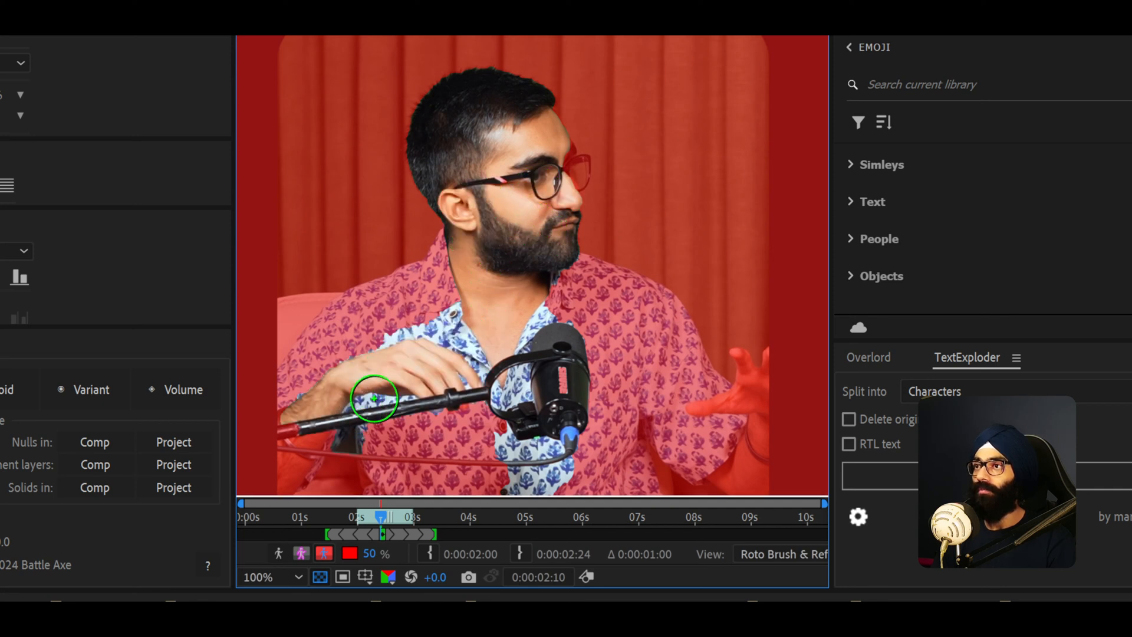
# - Paint more Roto Brush foreground strokes to add the raised left arm and sleeve to the selection
pyautogui.moveTo(462, 265); pyautogui.dragTo(356, 377)
pyautogui.moveTo(391, 331); pyautogui.dragTo(312, 426)
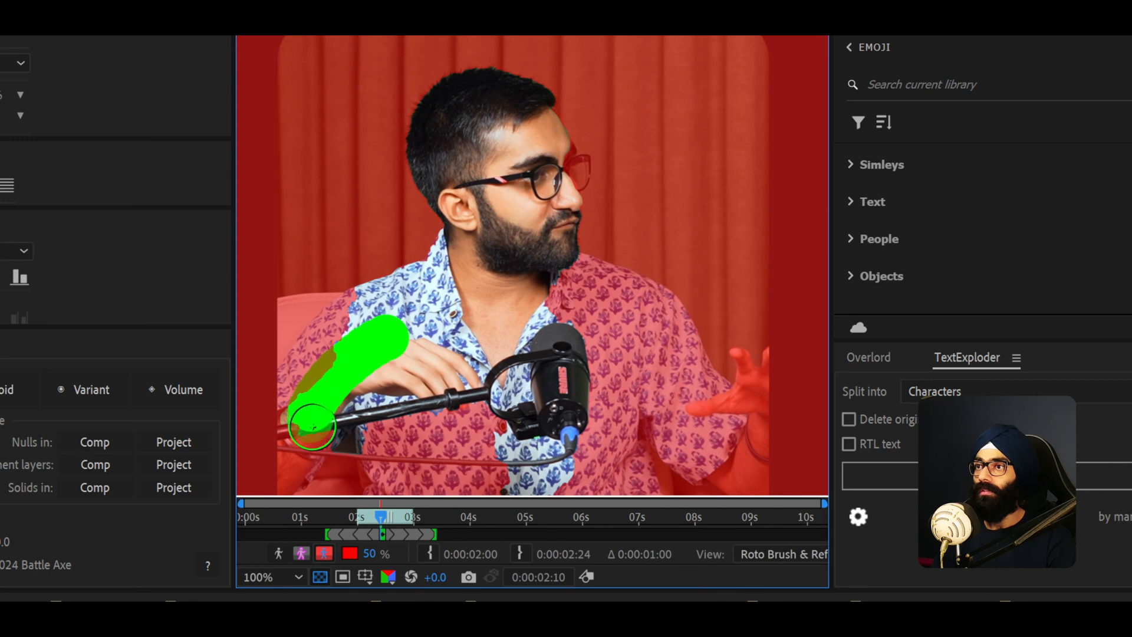
pyautogui.moveTo(305, 272); pyautogui.dragTo(291, 306)
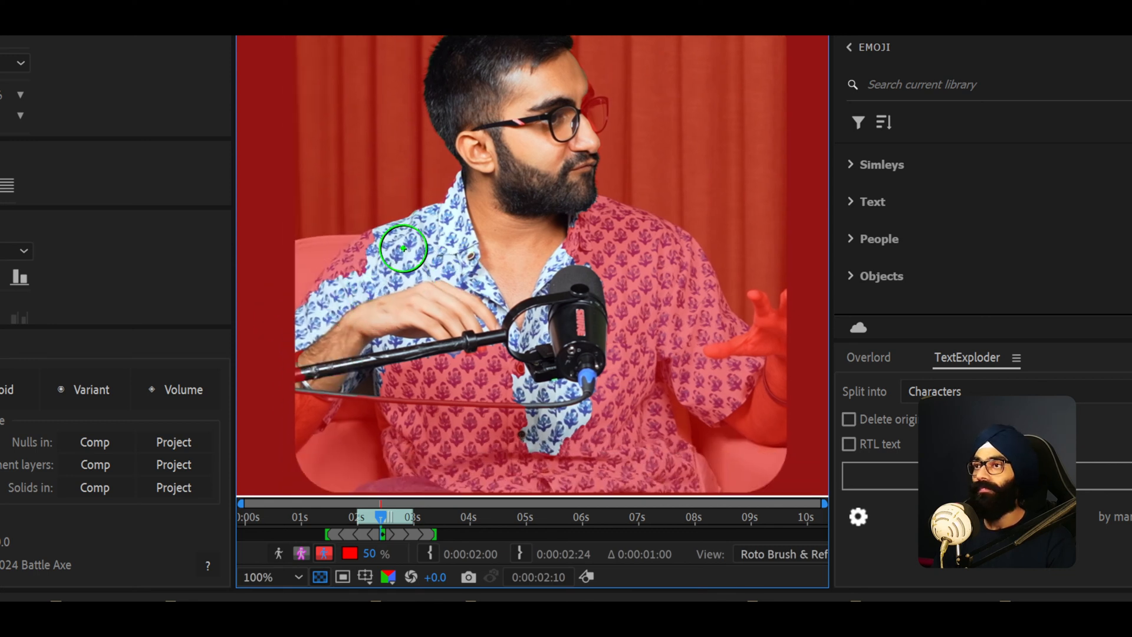
pyautogui.moveTo(403, 248); pyautogui.dragTo(326, 312)
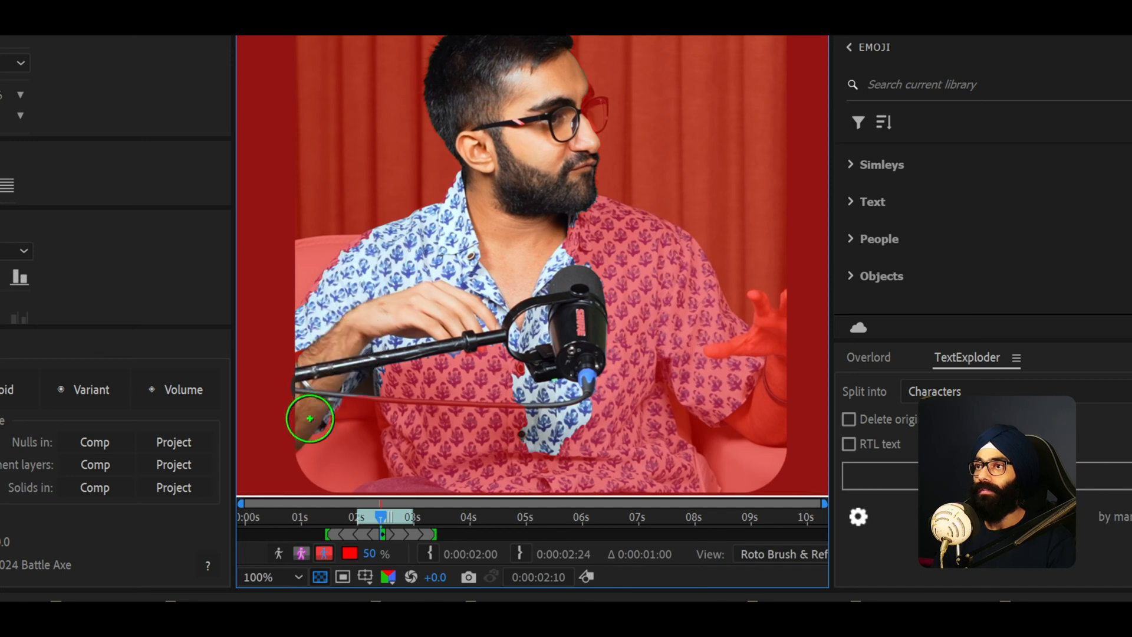
# - Paint foreground strokes across the shirt and right hand to complete the torso selection
pyautogui.moveTo(569, 324)
pyautogui.mouseDown()
pyautogui.moveTo(733, 405)
pyautogui.moveTo(759, 387)
pyautogui.mouseUp()
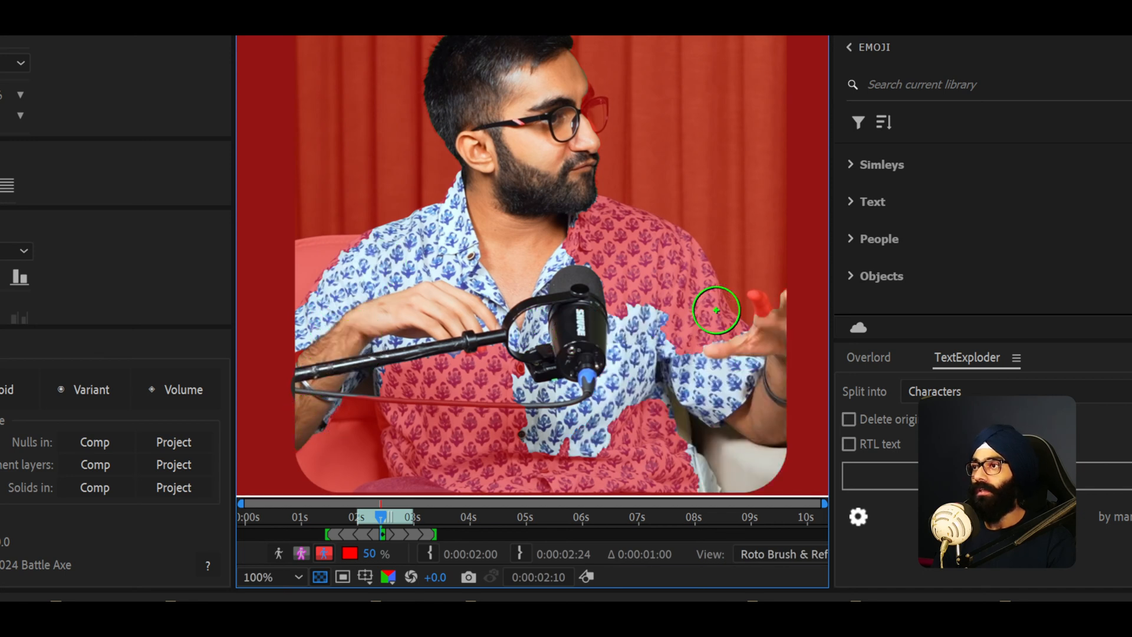
pyautogui.moveTo(573, 231)
pyautogui.mouseDown()
pyautogui.moveTo(658, 269)
pyautogui.moveTo(698, 312)
pyautogui.moveTo(682, 340)
pyautogui.mouseUp()
pyautogui.moveTo(490, 277)
pyautogui.mouseDown()
pyautogui.moveTo(434, 354)
pyautogui.moveTo(652, 455)
pyautogui.mouseUp()
pyautogui.press(',')
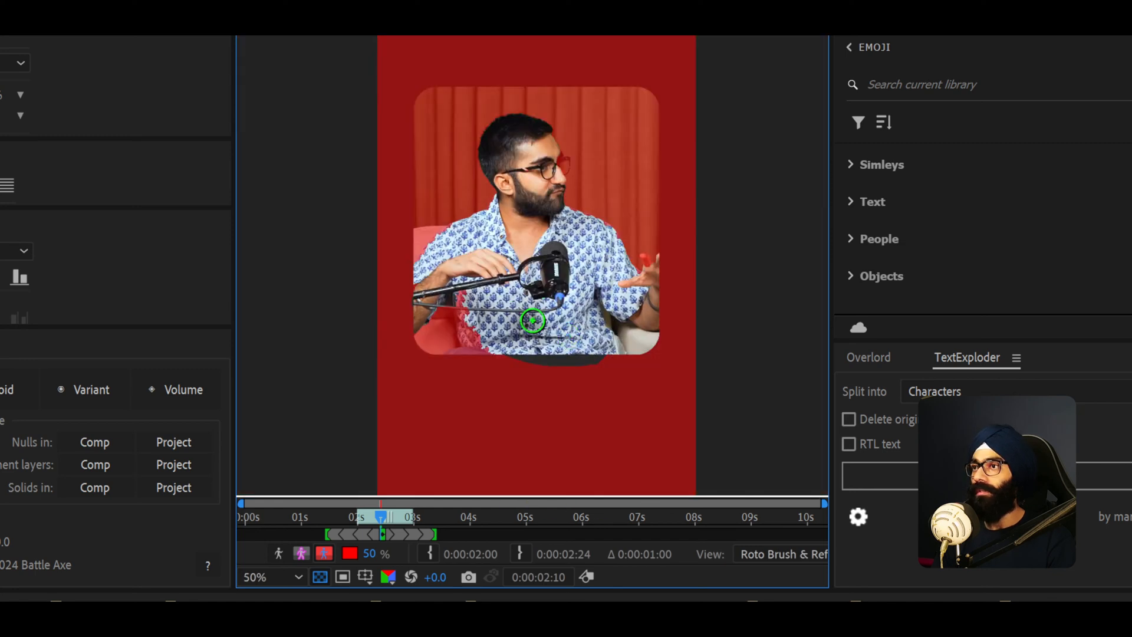
# - Add small foreground strokes below the microphone and over the glasses lens in front of the face
pyautogui.moveTo(476, 321); pyautogui.dragTo(479, 344)
pyautogui.press('.')
pyautogui.moveTo(607, 81); pyautogui.dragTo(590, 145)
pyautogui.press('.')
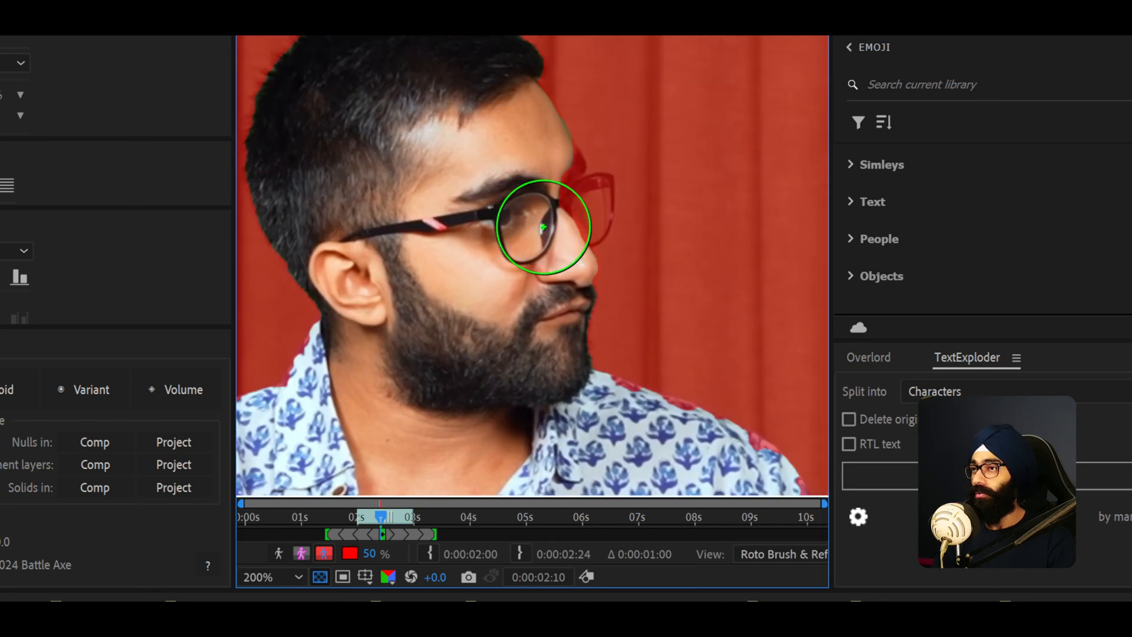
pyautogui.moveTo(546, 168)
pyautogui.mouseDown()
pyautogui.moveTo(596, 192)
pyautogui.moveTo(599, 206)
pyautogui.moveTo(581, 204)
pyautogui.mouseUp()
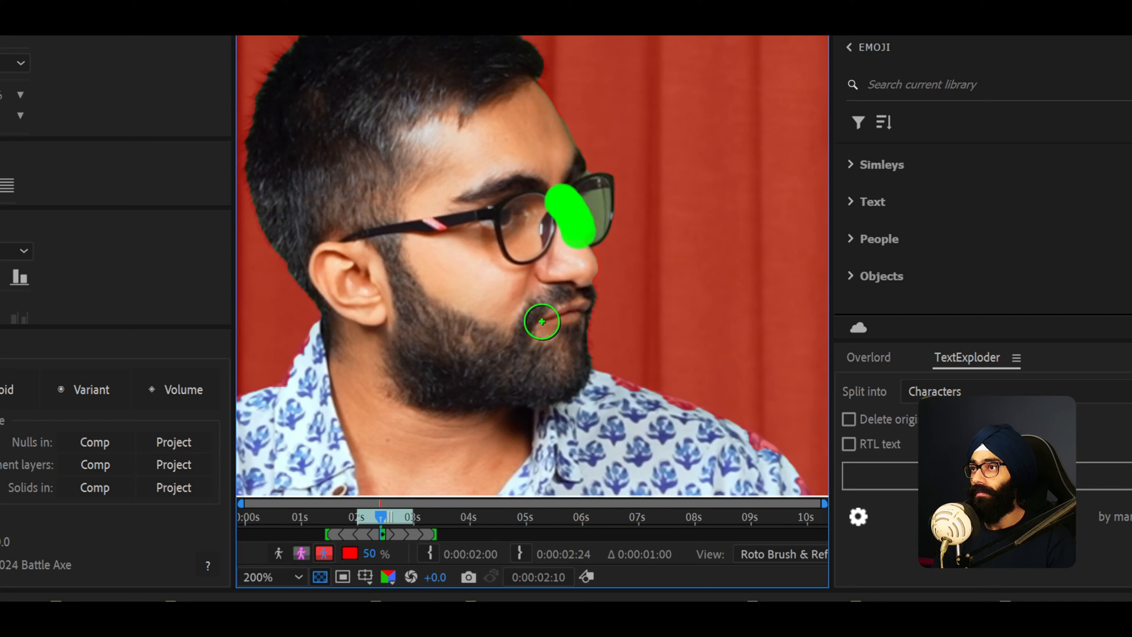
pyautogui.press(',')
pyautogui.press(',')
pyautogui.press(',')
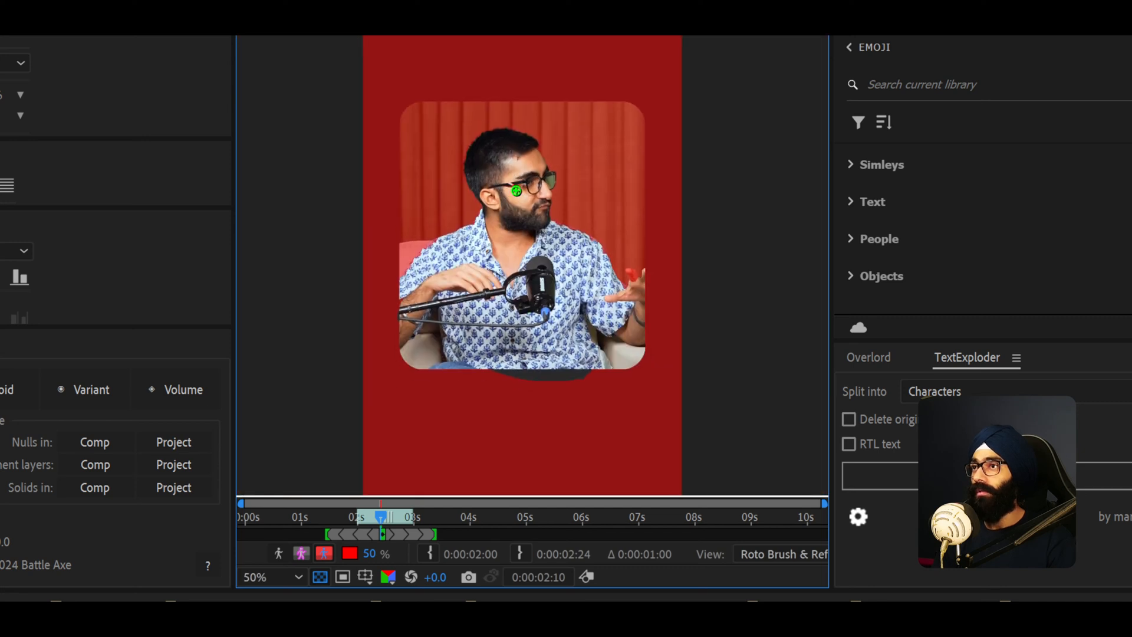
# - Refine the selection with small strokes around the right hand's fingers and the neck area
pyautogui.press('.')
pyautogui.moveTo(737, 344); pyautogui.dragTo(737, 348)
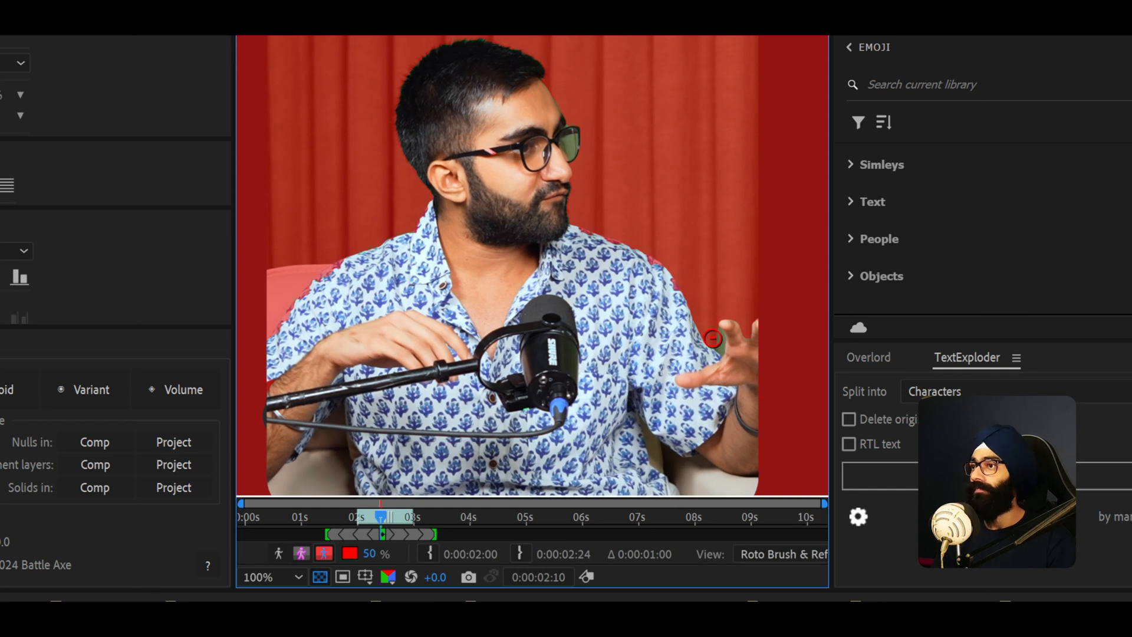
pyautogui.moveTo(703, 351); pyautogui.dragTo(728, 357)
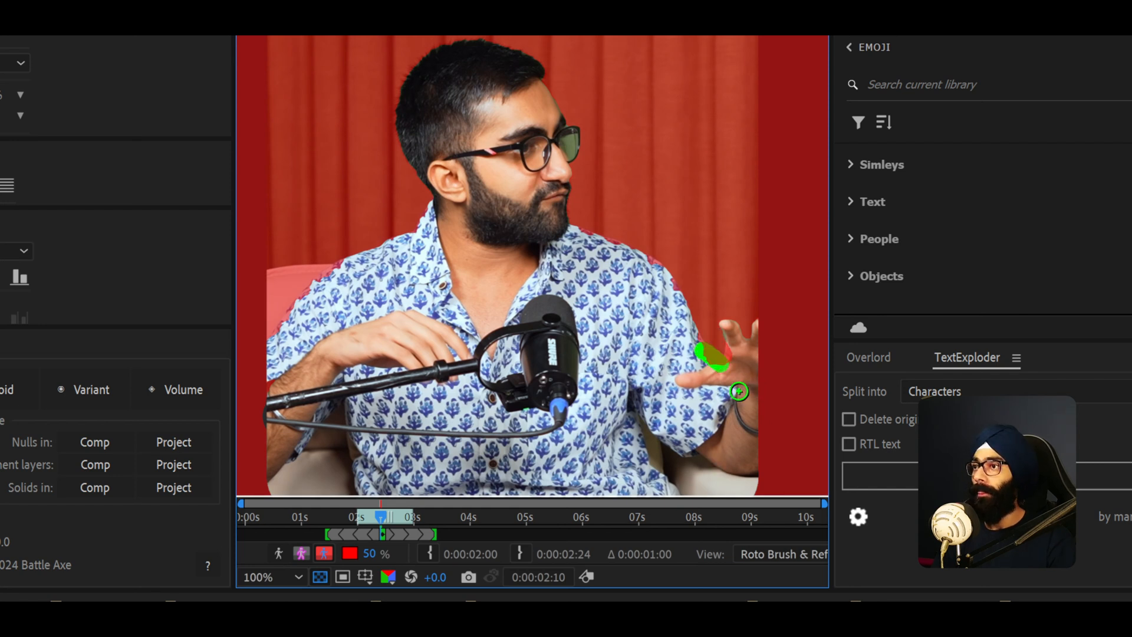
pyautogui.moveTo(650, 263); pyautogui.dragTo(659, 276)
pyautogui.moveTo(521, 204); pyautogui.dragTo(544, 157)
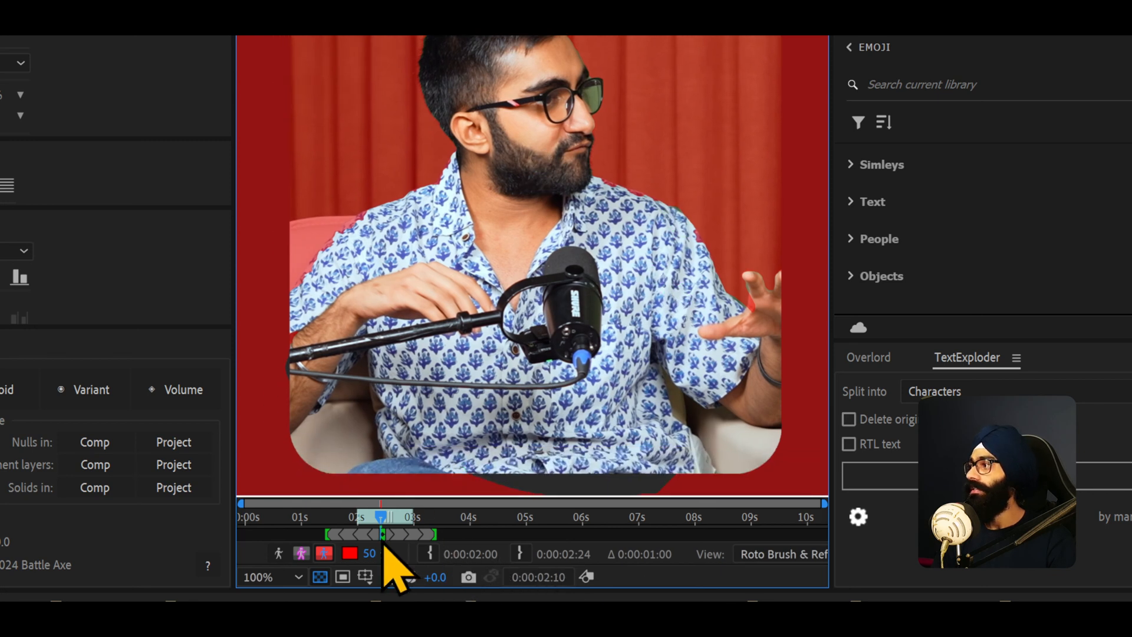
# - Cycle the matte display through alpha, boundary, overlay and transparent views to check the cutout
pyautogui.click(281, 554)
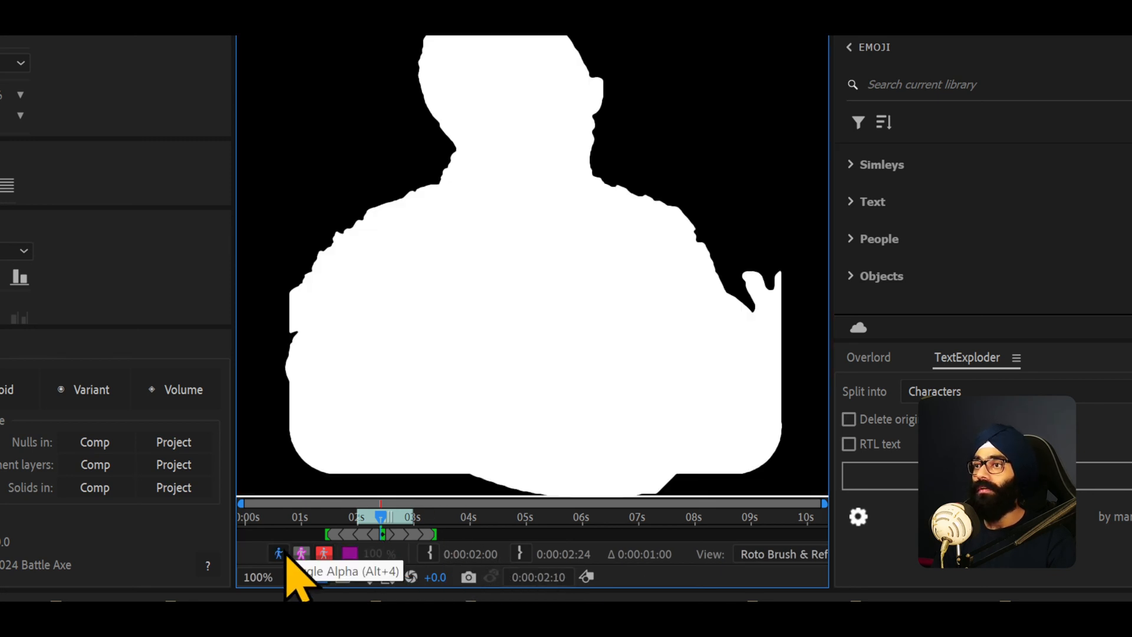
pyautogui.click(302, 556)
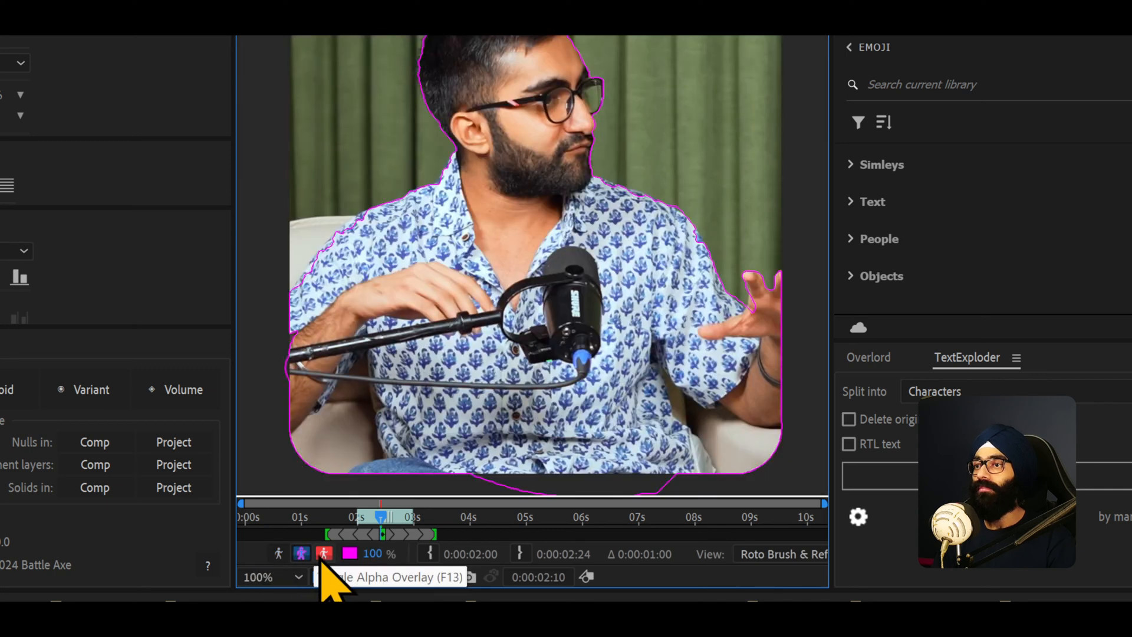
pyautogui.click(324, 554)
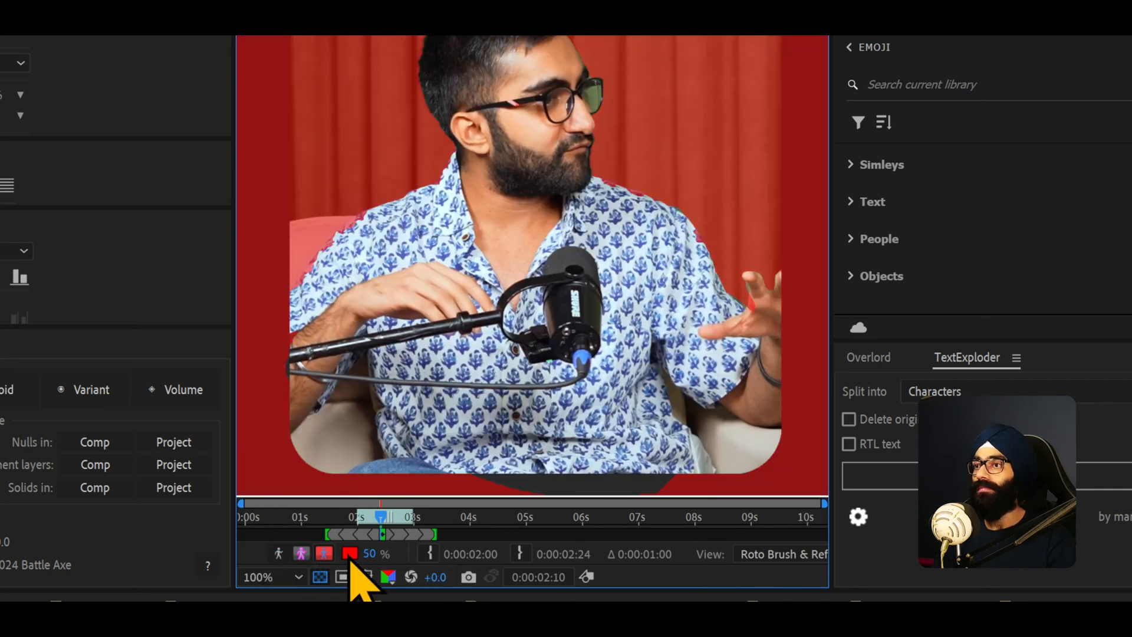
pyautogui.click(350, 554)
pyautogui.click(29, 76)
pyautogui.click(325, 555)
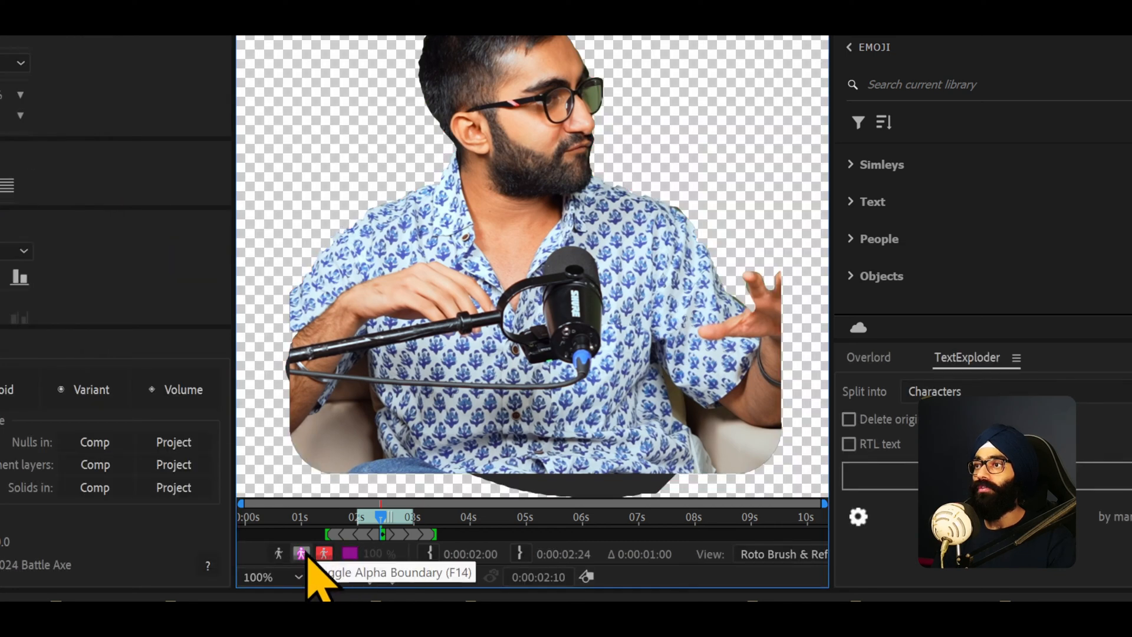
# - Paint foreground strokes along the shoulder and hair edge to tighten the matte
pyautogui.scroll(1, 571, 121)
pyautogui.moveTo(571, 122); pyautogui.dragTo(408, 121)
pyautogui.moveTo(493, 157); pyautogui.dragTo(601, 264)
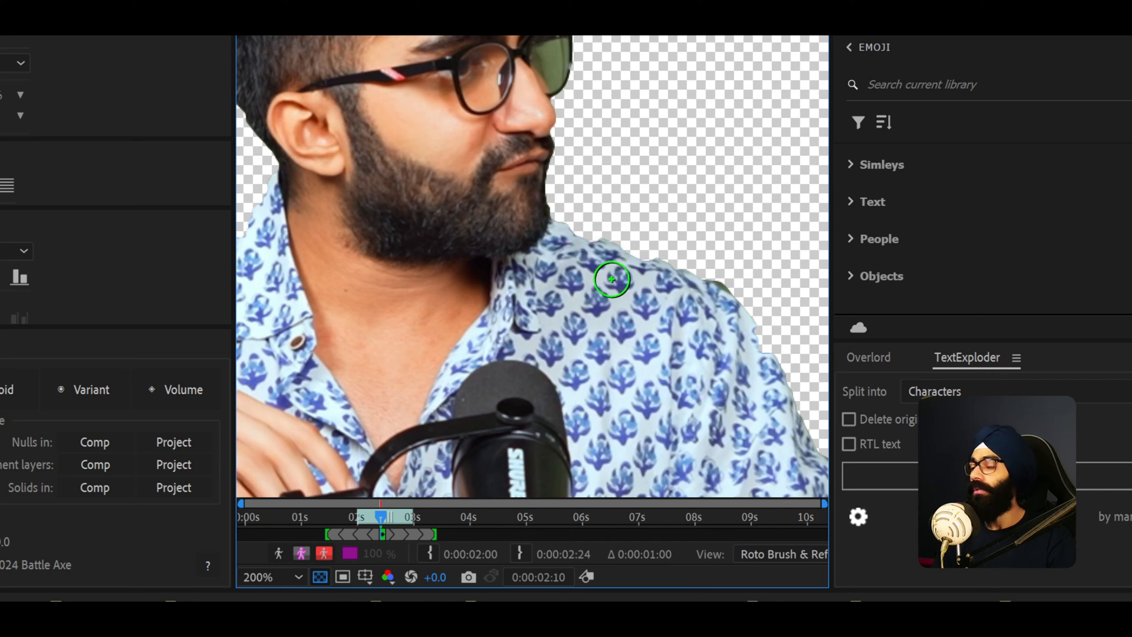
pyautogui.hotkey('alt', '6')
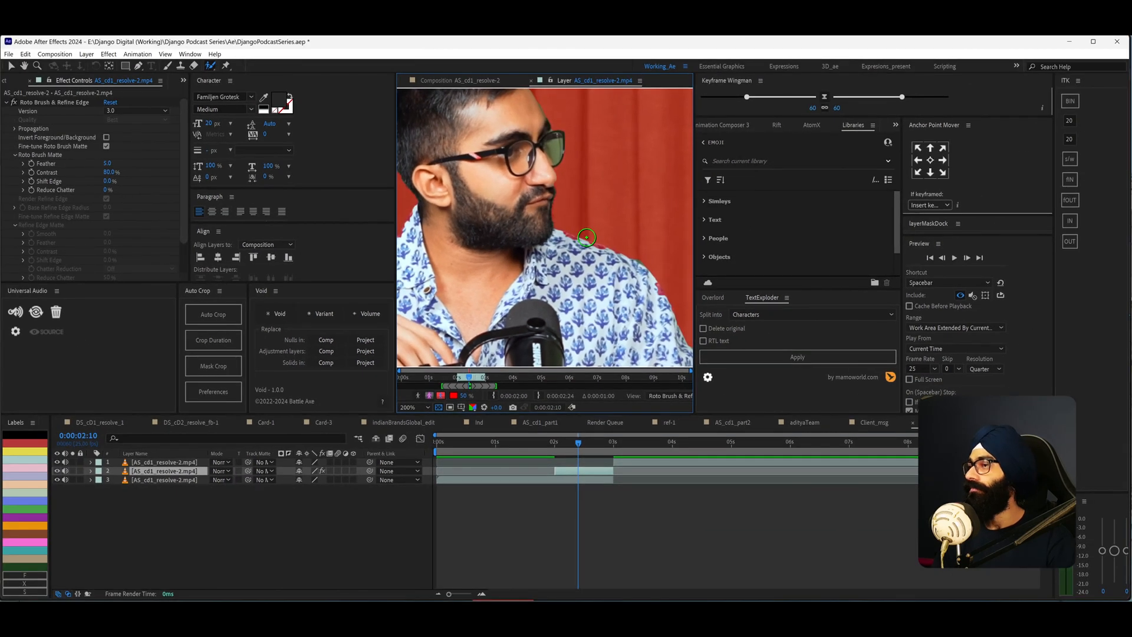
pyautogui.scroll(-2, 587, 237)
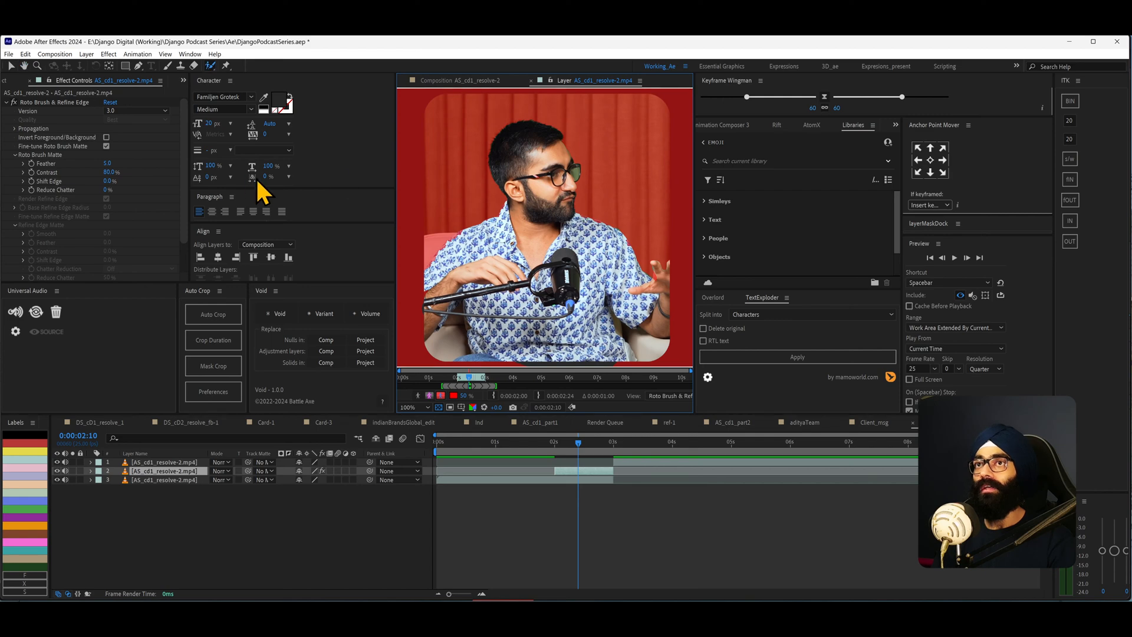
# - Set the Roto Brush Matte Feather to 15 and Contrast to 100%
pyautogui.hotkey('alt', '6')
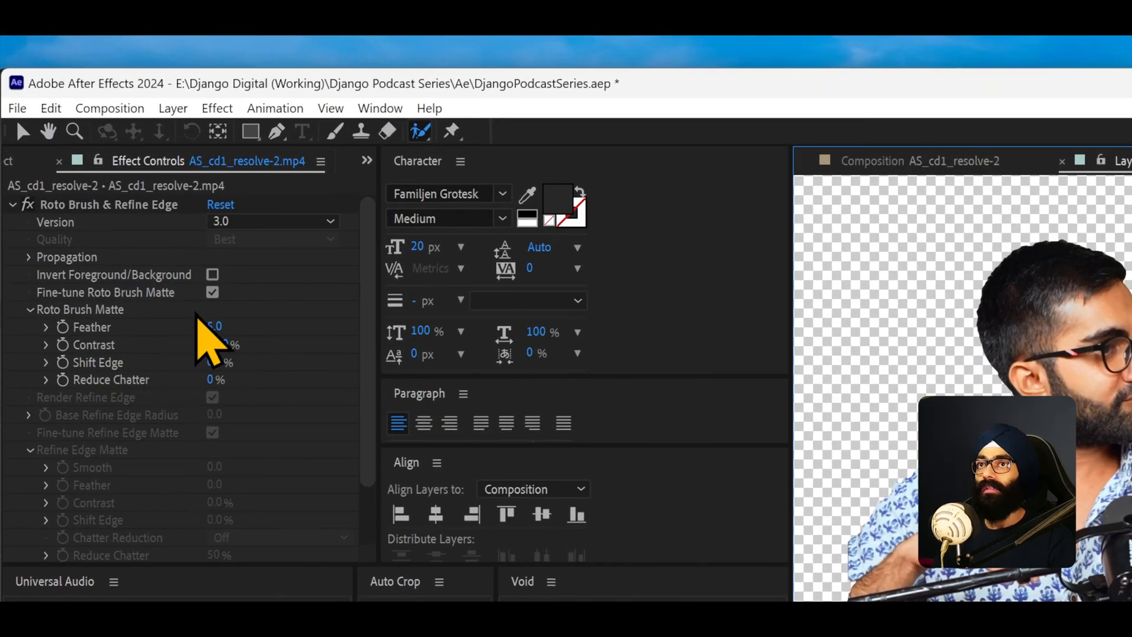
pyautogui.click(216, 323)
pyautogui.moveTo(216, 326); pyautogui.dragTo(220, 303)
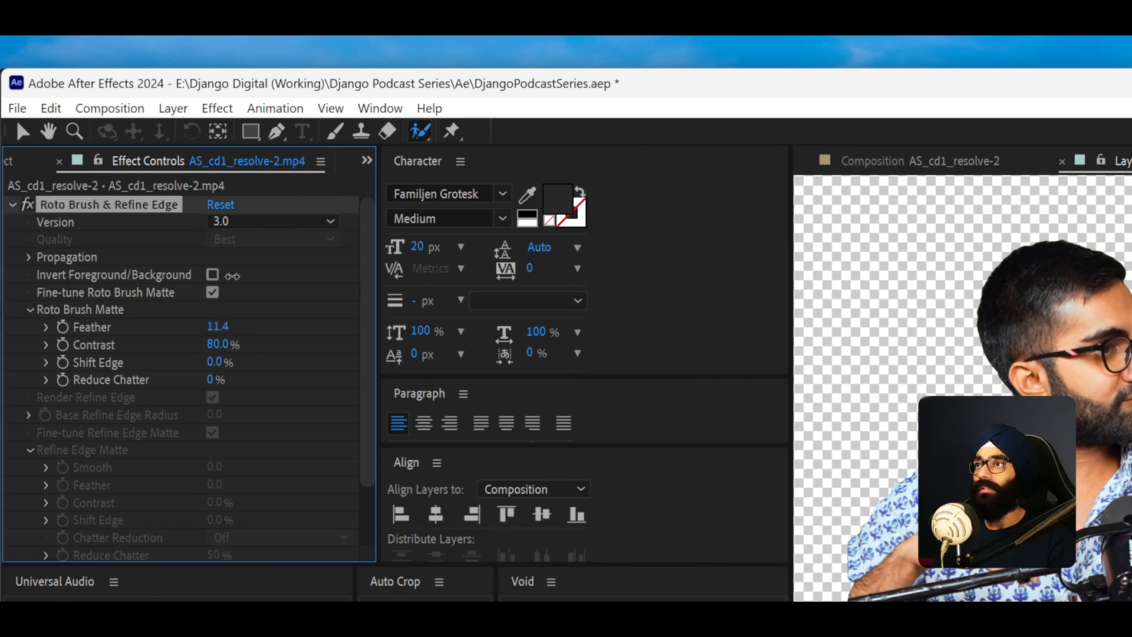
pyautogui.moveTo(241, 252); pyautogui.dragTo(239, 252)
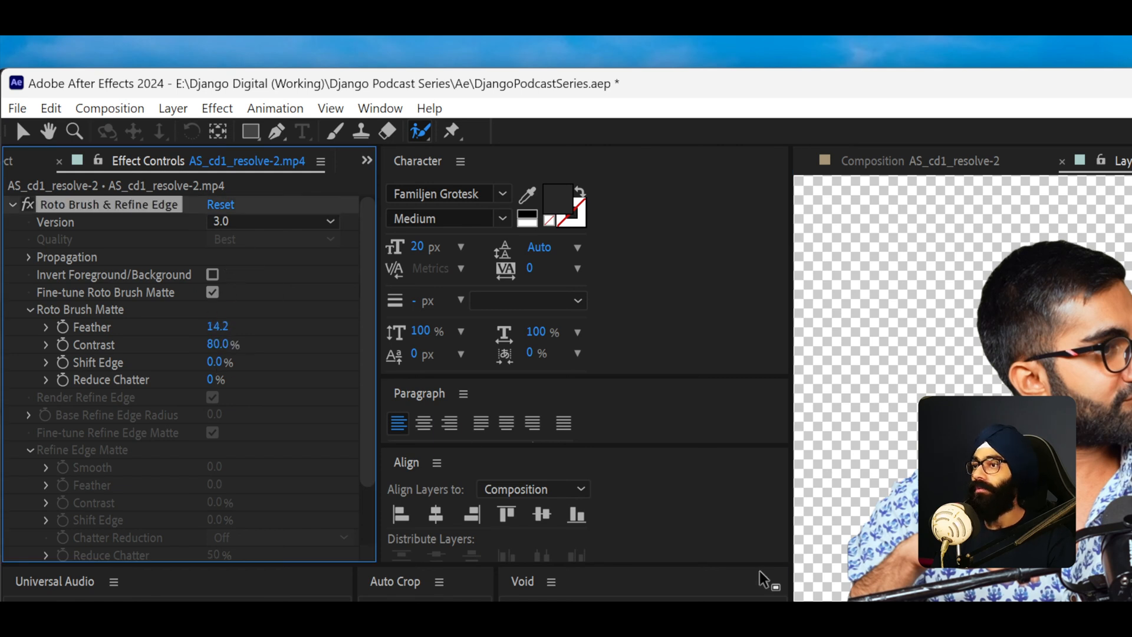
pyautogui.hotkey('alt', '4')
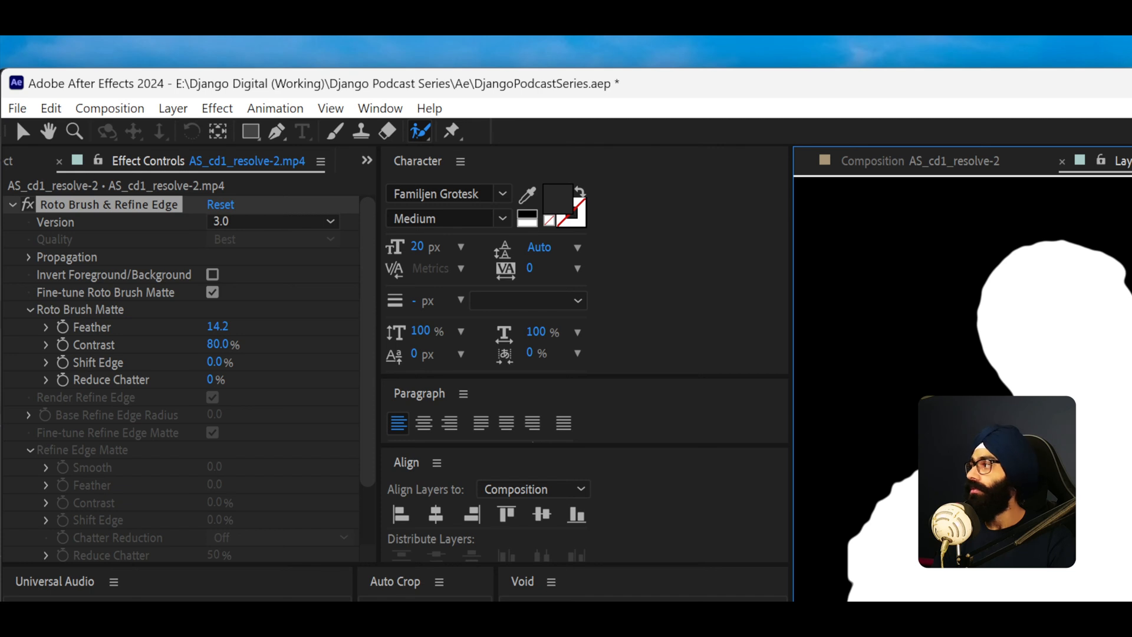
pyautogui.click(216, 326)
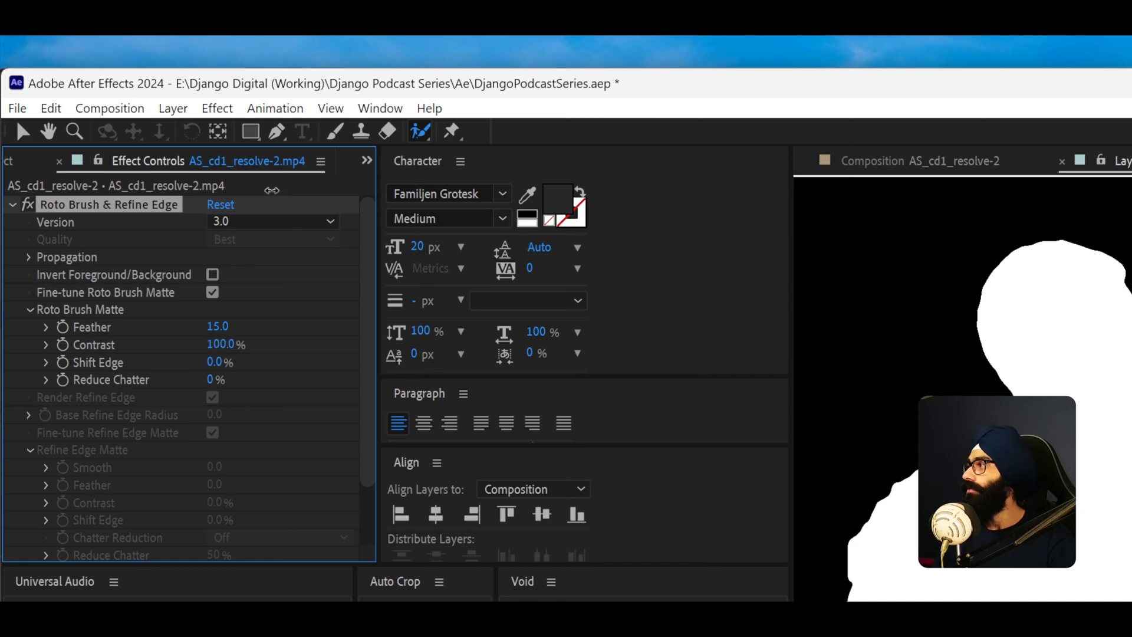
pyautogui.hotkey('alt', '6')
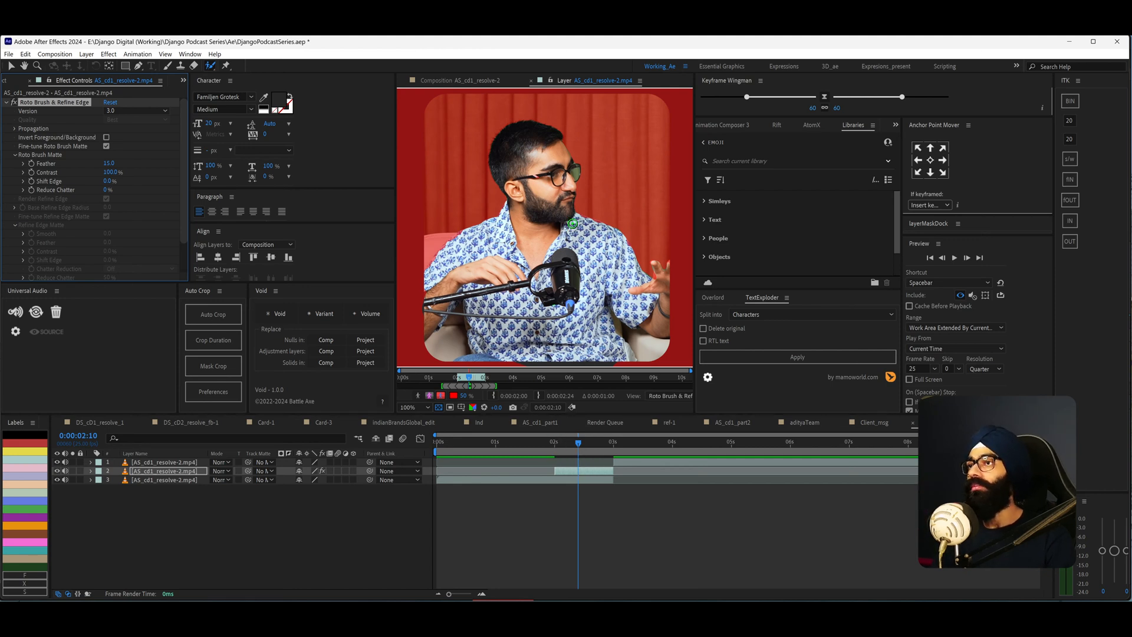
# - Scrub across the 2–3 s segment to propagate the Roto Brush and inspect its boundary
pyautogui.scroll(-2, 572, 235)
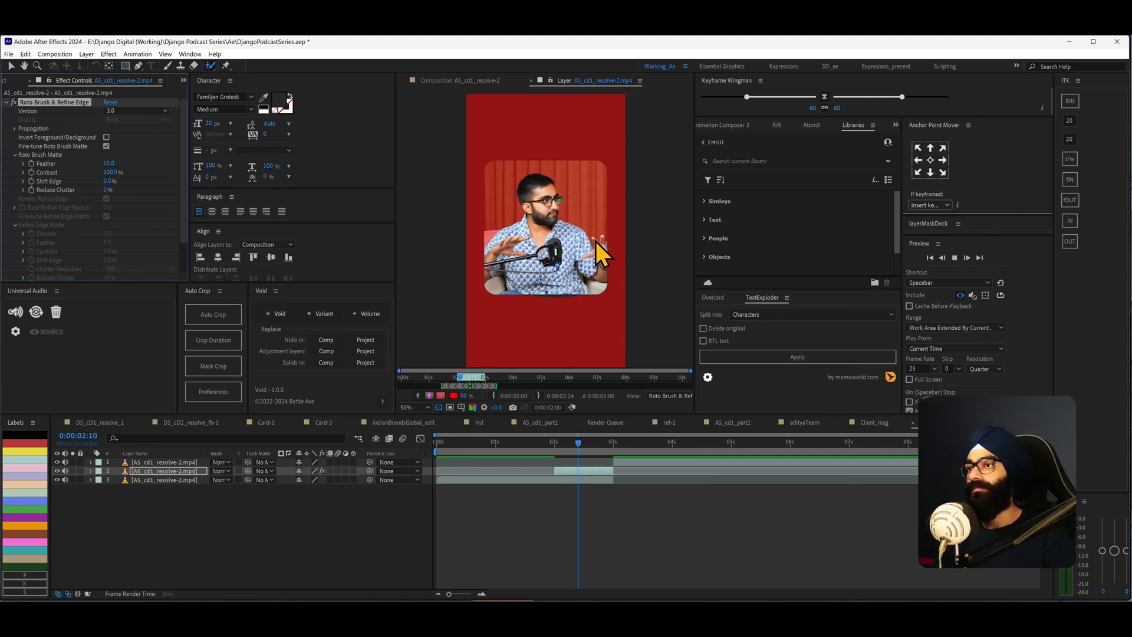
pyautogui.scroll(2, 547, 264)
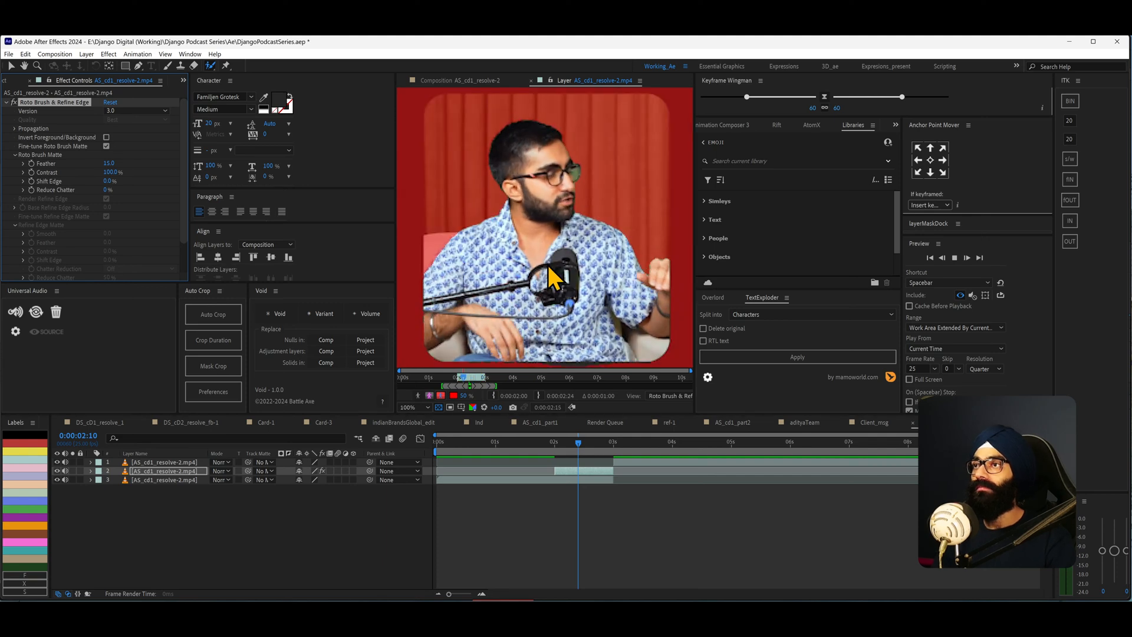
pyautogui.click(472, 384)
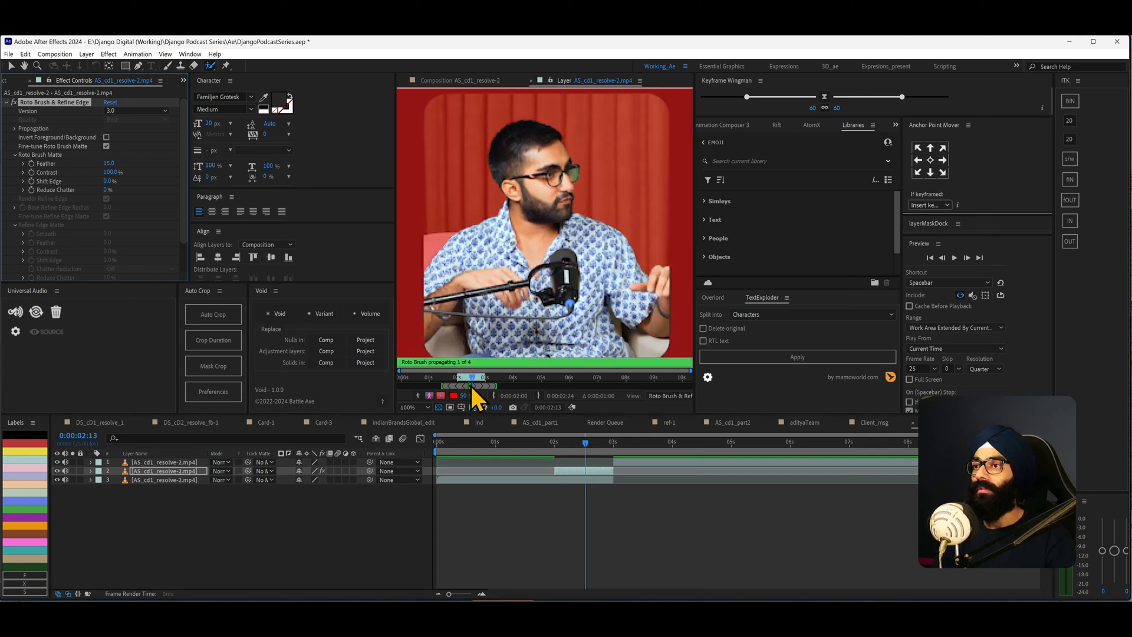
pyautogui.moveTo(472, 380); pyautogui.dragTo(462, 379)
pyautogui.click(430, 394)
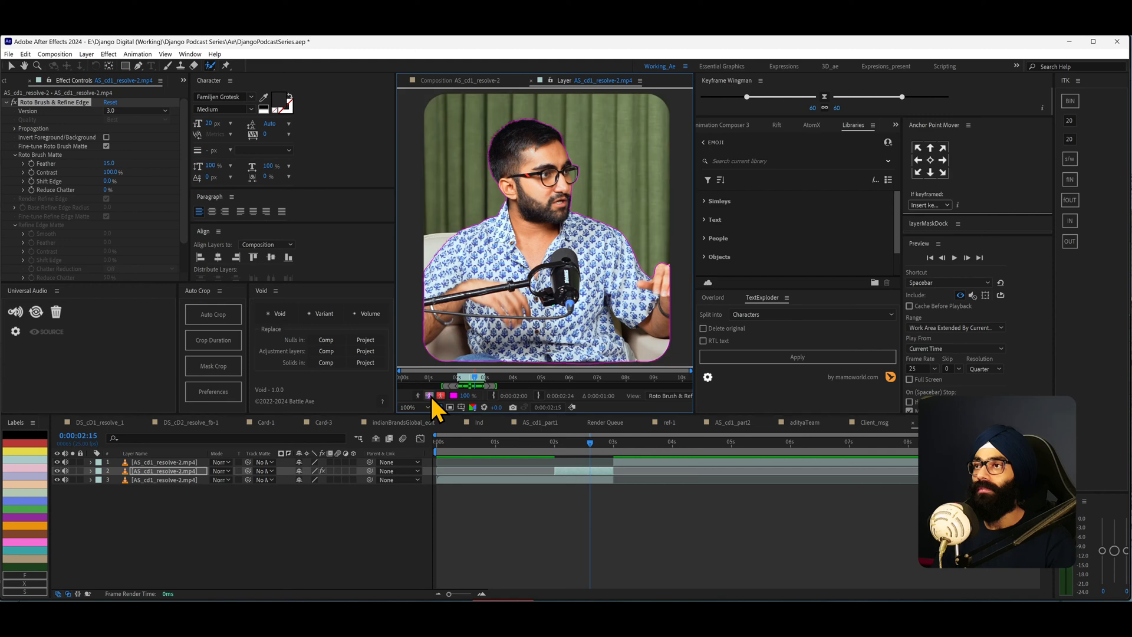
pyautogui.moveTo(473, 377); pyautogui.dragTo(476, 380)
# - Paint background strokes to remove the dark area below the frame's bottom edge, re-propagate and preview the segment
pyautogui.moveTo(478, 336); pyautogui.dragTo(480, 277)
pyautogui.moveTo(472, 377); pyautogui.dragTo(469, 377)
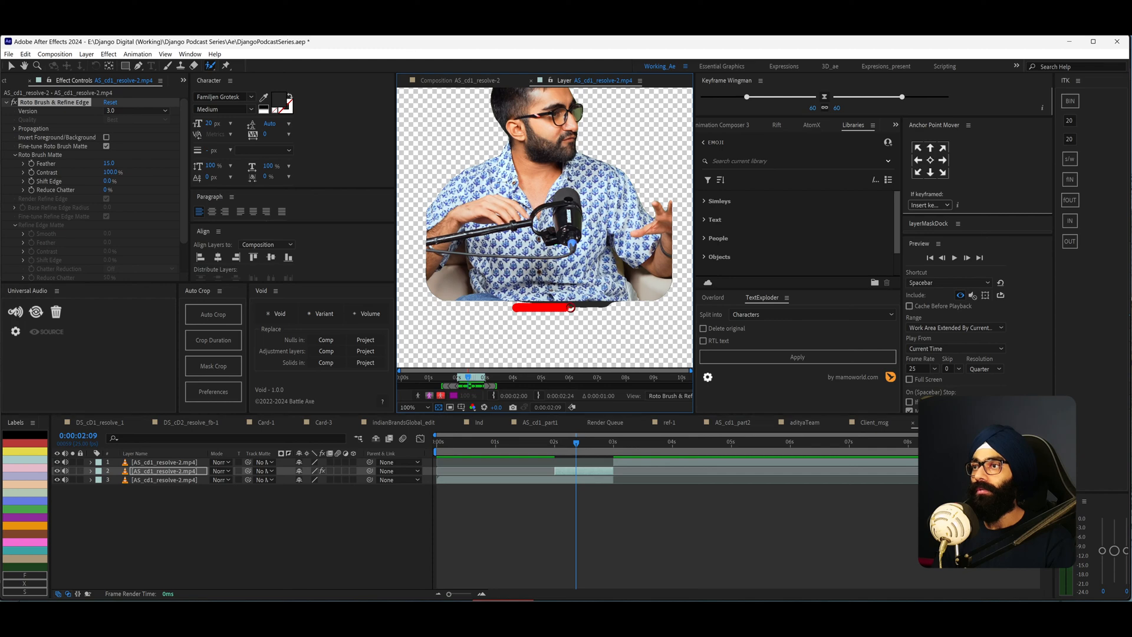
pyautogui.moveTo(612, 308); pyautogui.dragTo(614, 307)
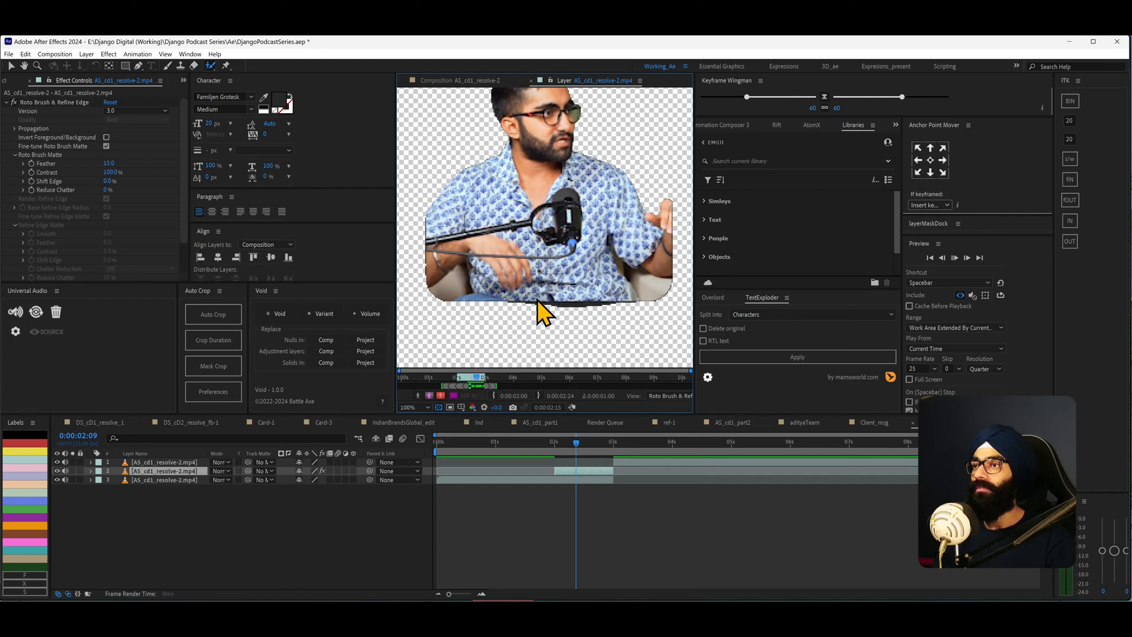
pyautogui.click(463, 378)
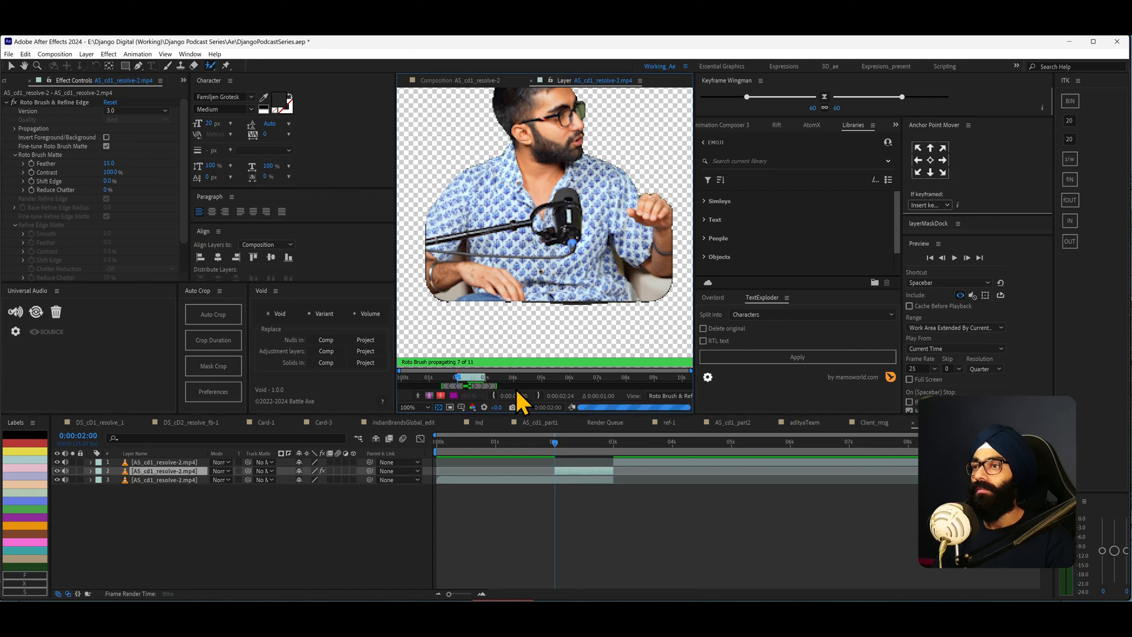
pyautogui.moveTo(458, 376); pyautogui.dragTo(470, 380)
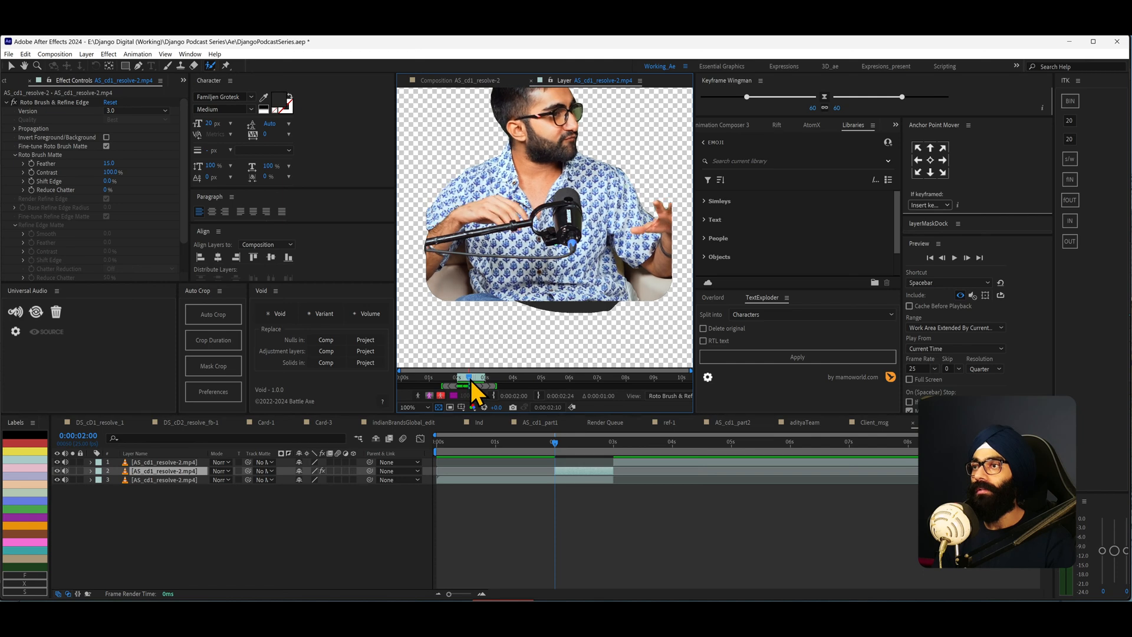
pyautogui.moveTo(609, 311)
pyautogui.mouseDown()
pyautogui.moveTo(536, 307)
pyautogui.moveTo(611, 307)
pyautogui.mouseUp()
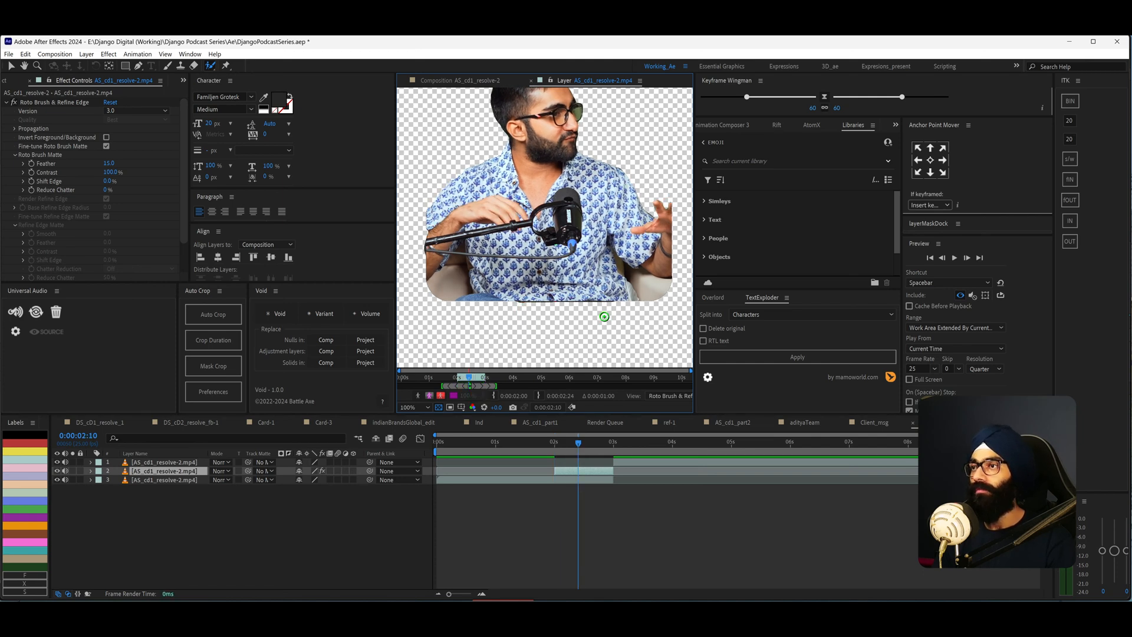
pyautogui.press('space')
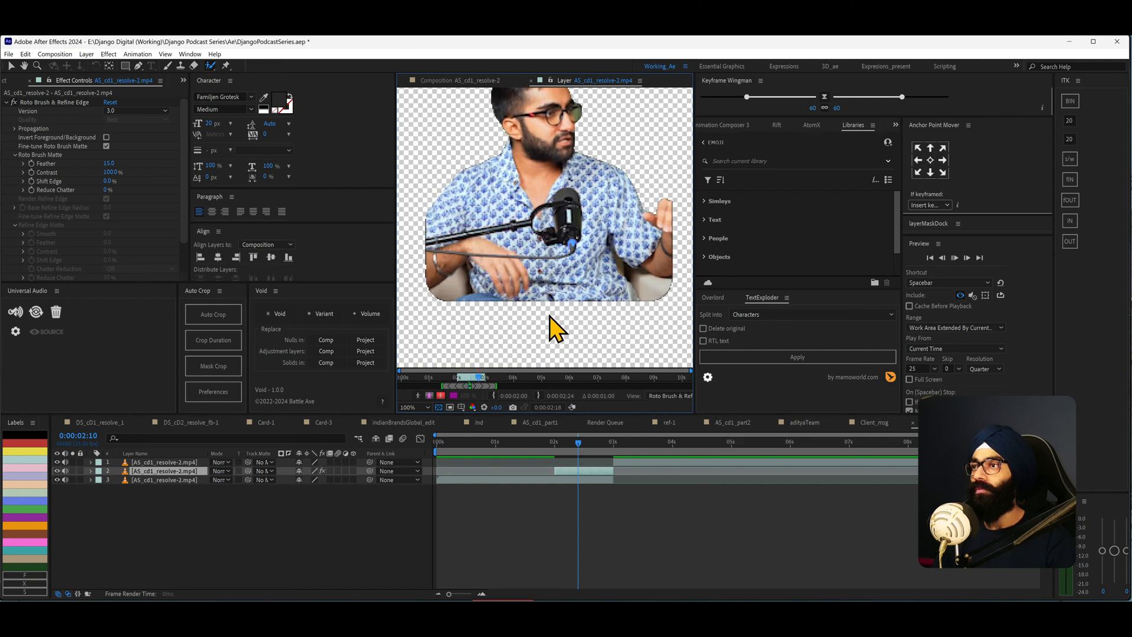
# - Preview the propagated Roto Brush segment in the composition viewer around the 2 s mark
pyautogui.press('space')
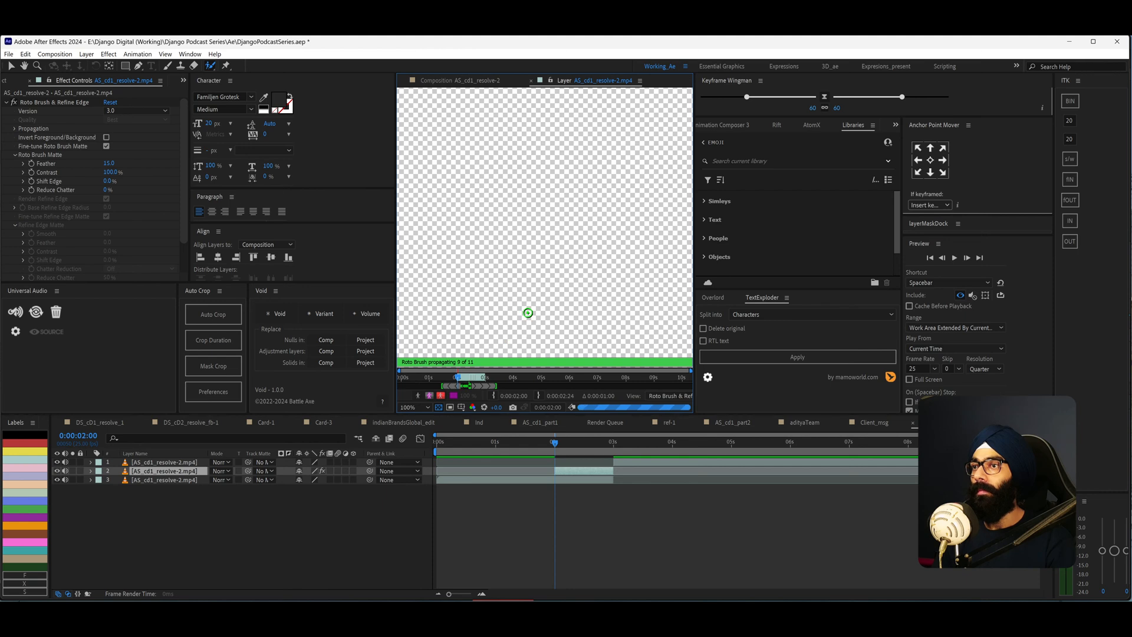
pyautogui.press(',')
pyautogui.press(',')
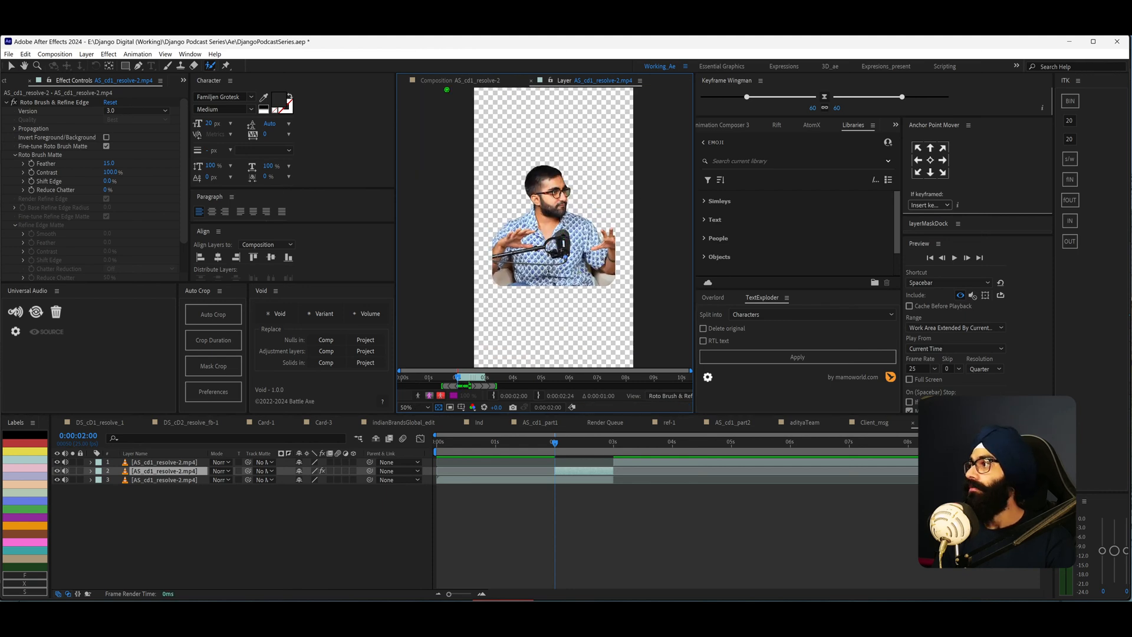
pyautogui.click(462, 81)
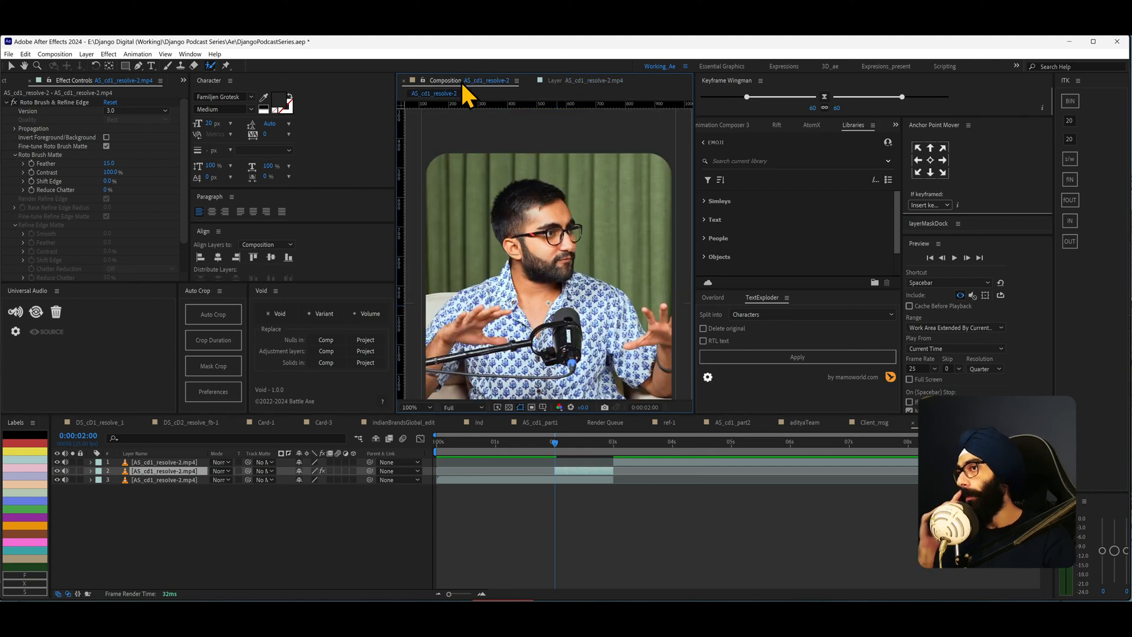
pyautogui.scroll(-2, 515, 221)
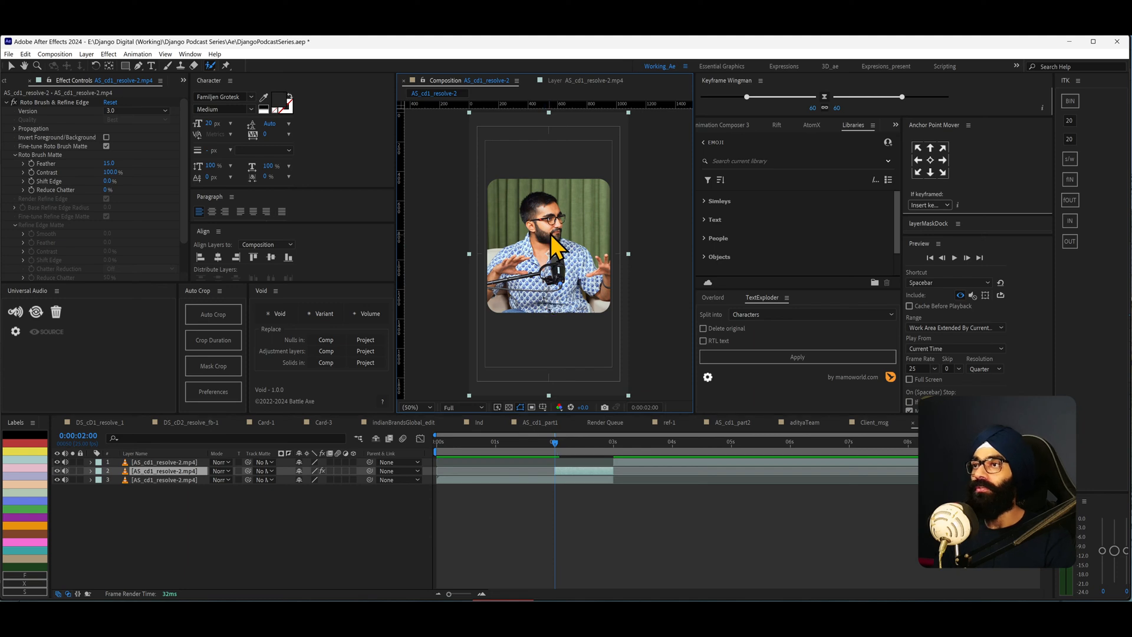
pyautogui.press('.')
pyautogui.moveTo(559, 443); pyautogui.dragTo(577, 450)
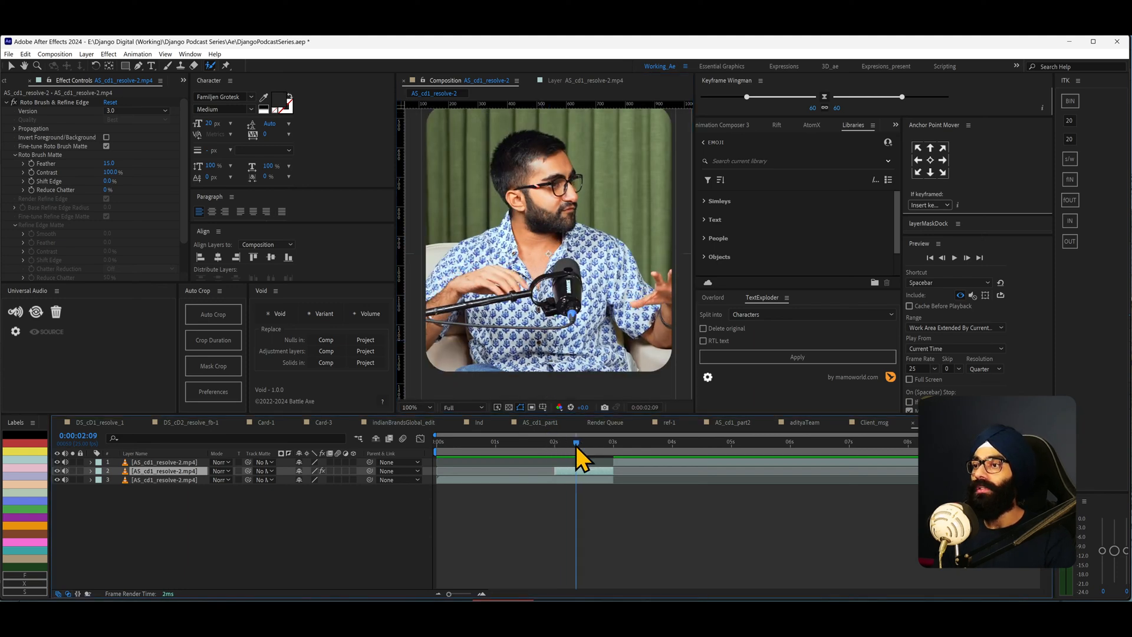
pyautogui.click(57, 480)
pyautogui.click(58, 480)
pyautogui.click(58, 480)
pyautogui.click(57, 480)
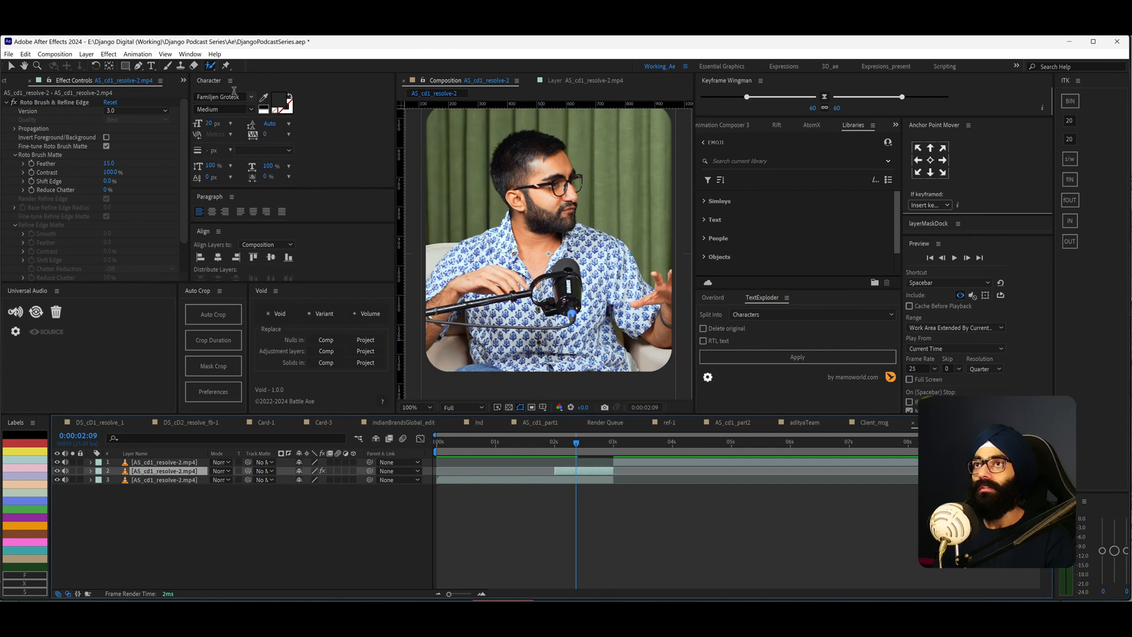
# - Add a text layer reading ROTOSCOPE in the composition
pyautogui.click(152, 66)
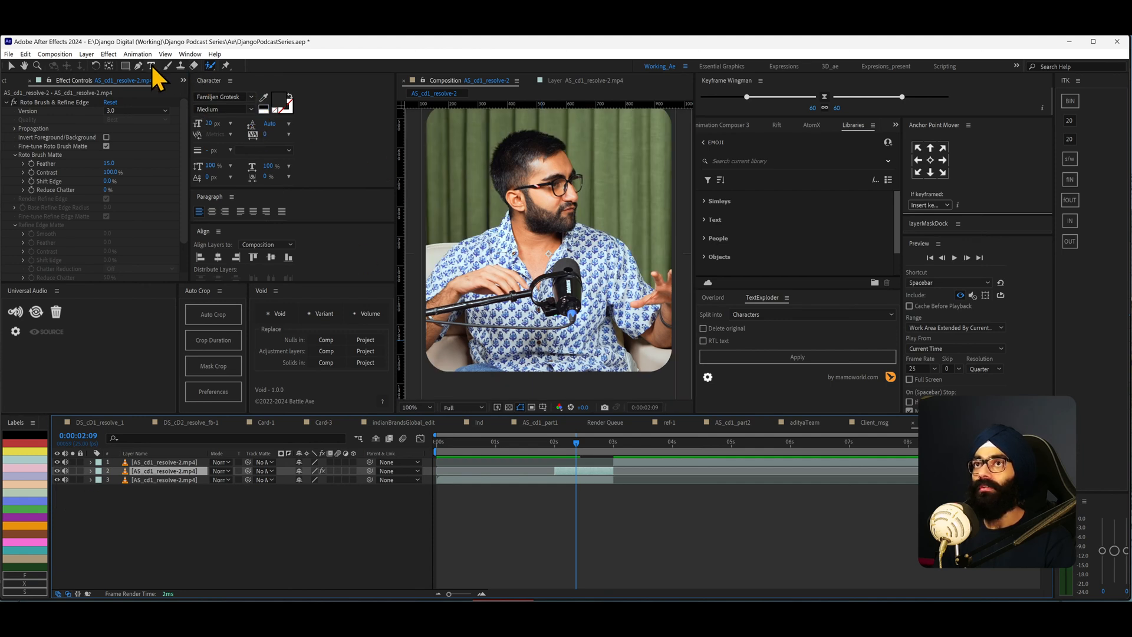
pyautogui.click(575, 235)
pyautogui.write('ROTOSCOPE')
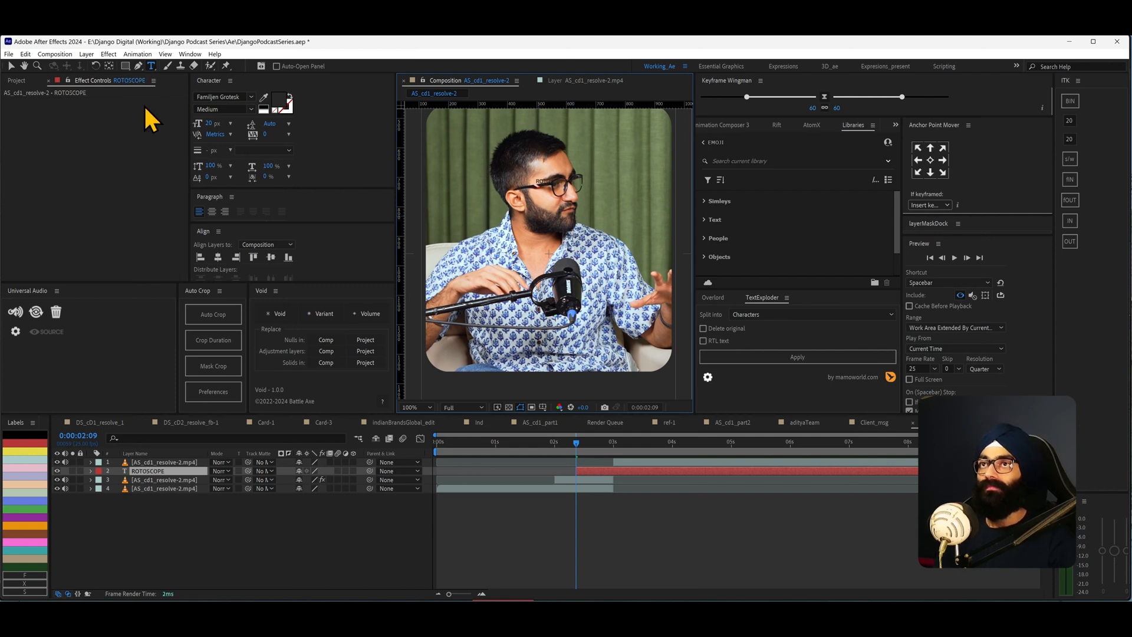
# - Format the ROTOSCOPE text white, centre-aligned, at 173 px
pyautogui.hotkey('ctrl', 'a')
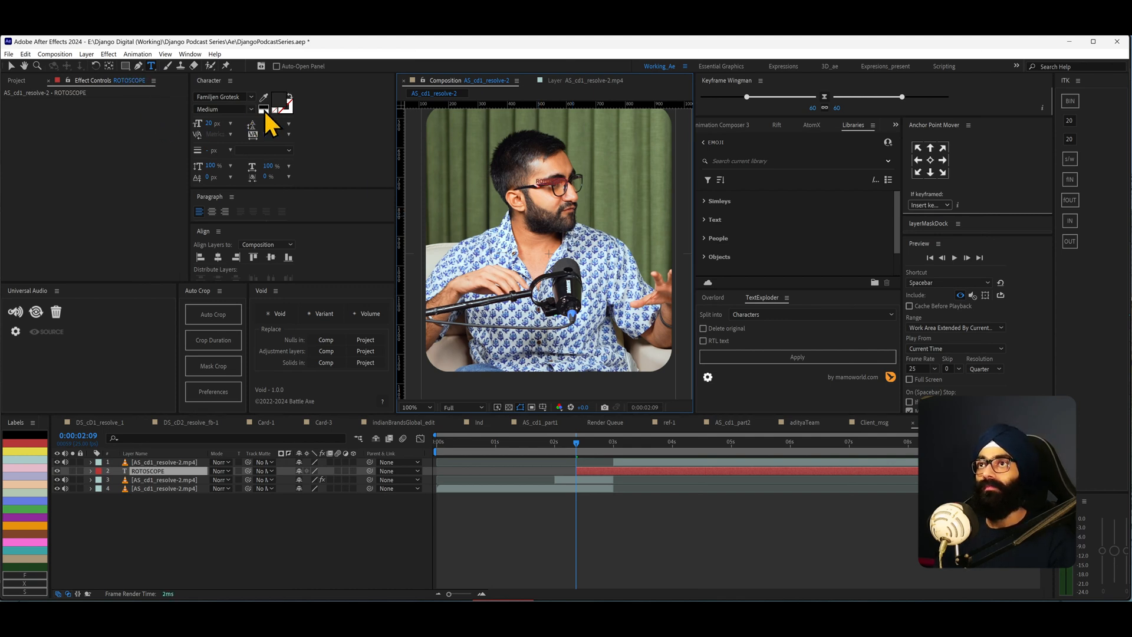
pyautogui.click(268, 118)
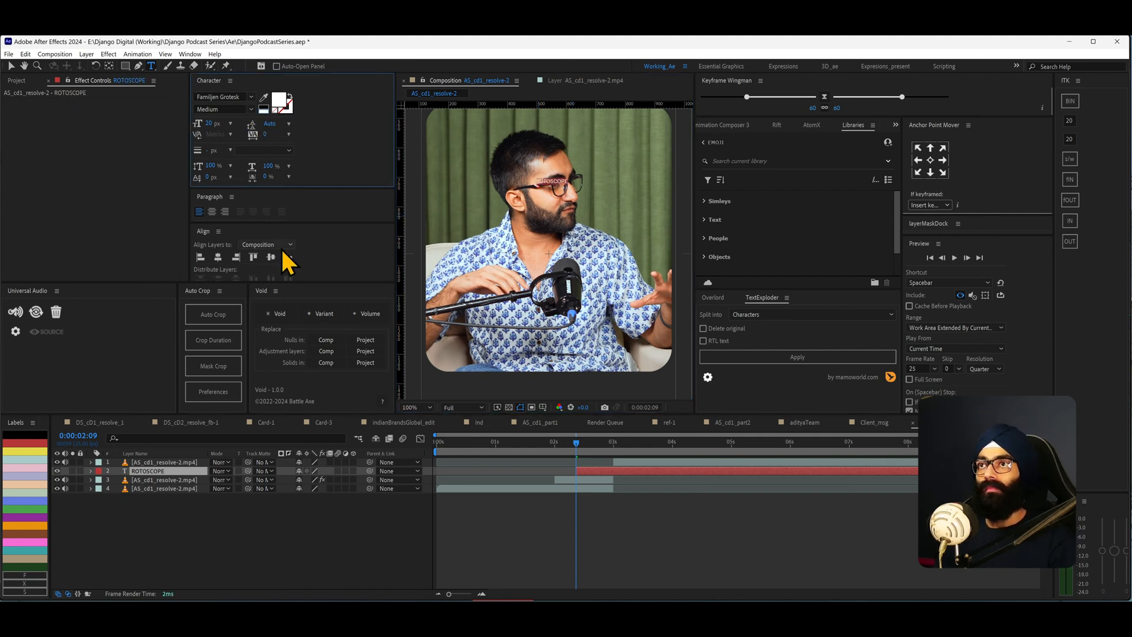
pyautogui.click(211, 211)
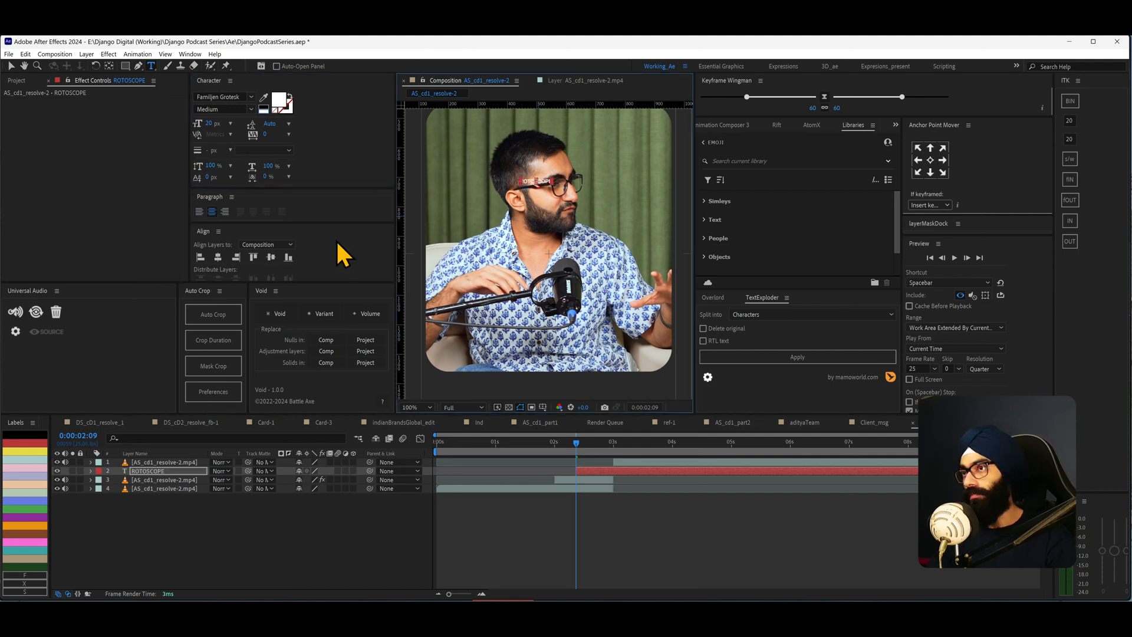
pyautogui.moveTo(210, 123); pyautogui.dragTo(232, 70)
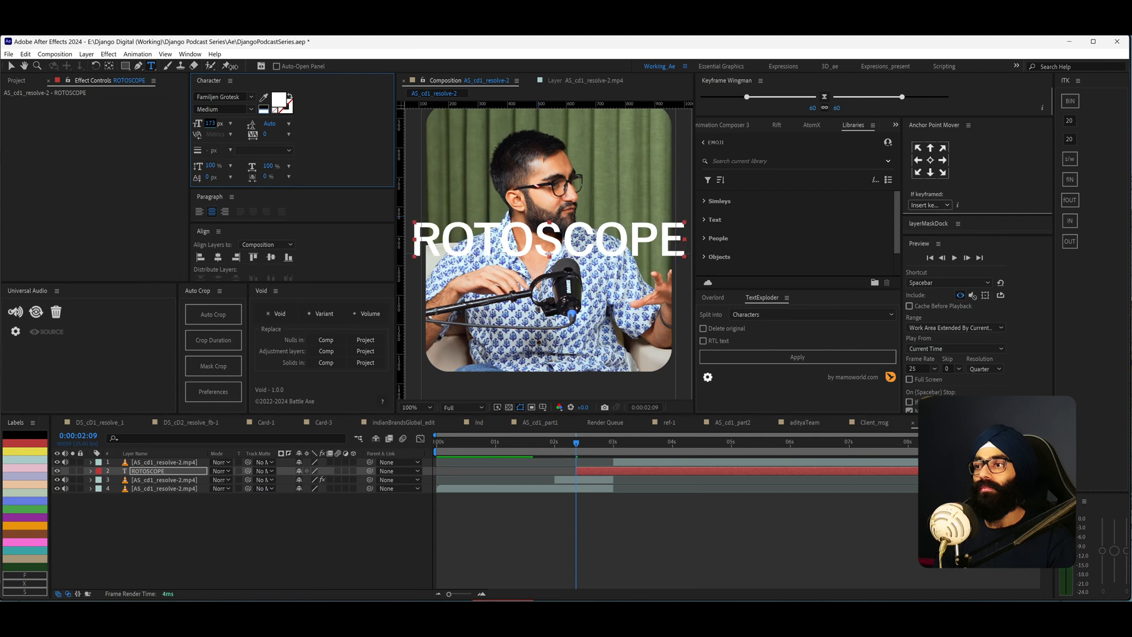
# - Move the text layer beneath the cut-out speaker layer and raise it behind the speaker's head
pyautogui.hotkey('ctrl', '[')
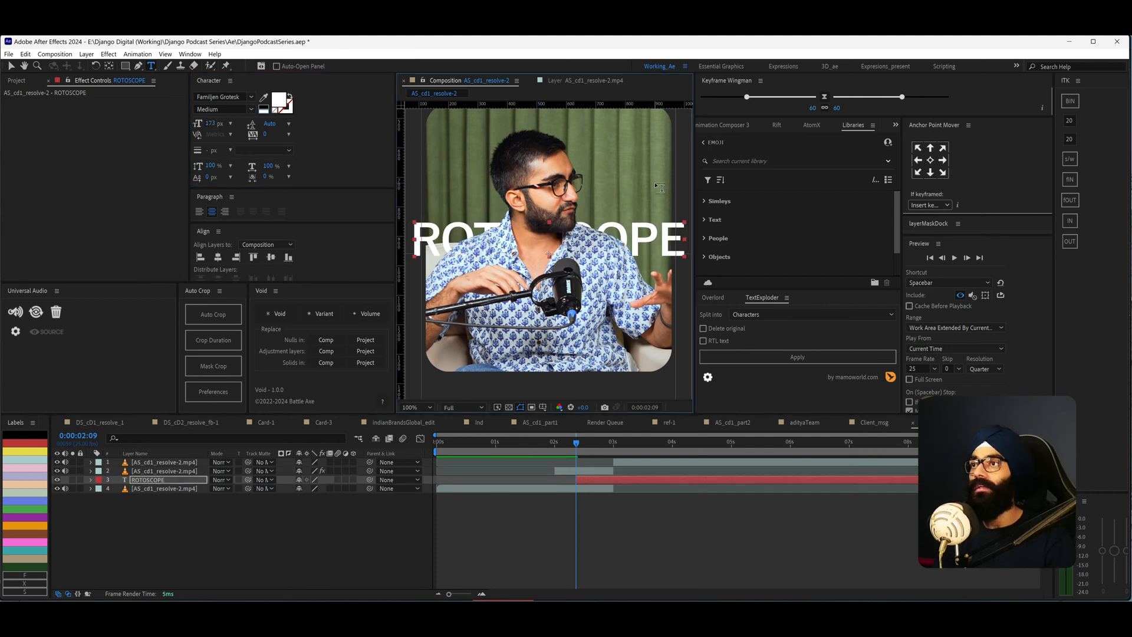
pyautogui.press('v')
pyautogui.moveTo(613, 230); pyautogui.dragTo(612, 165)
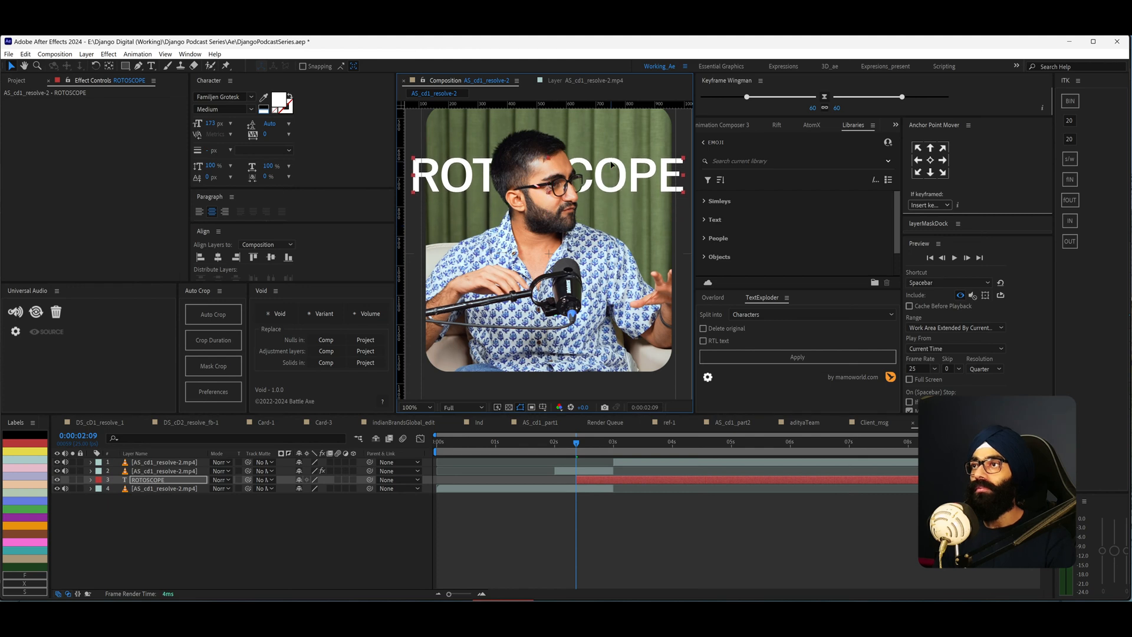
# - Break the title into ROTOS and COPE lines and set it to Bold, 229 px, with 110 px leading
pyautogui.doubleClick(583, 170)
pyautogui.click(572, 171)
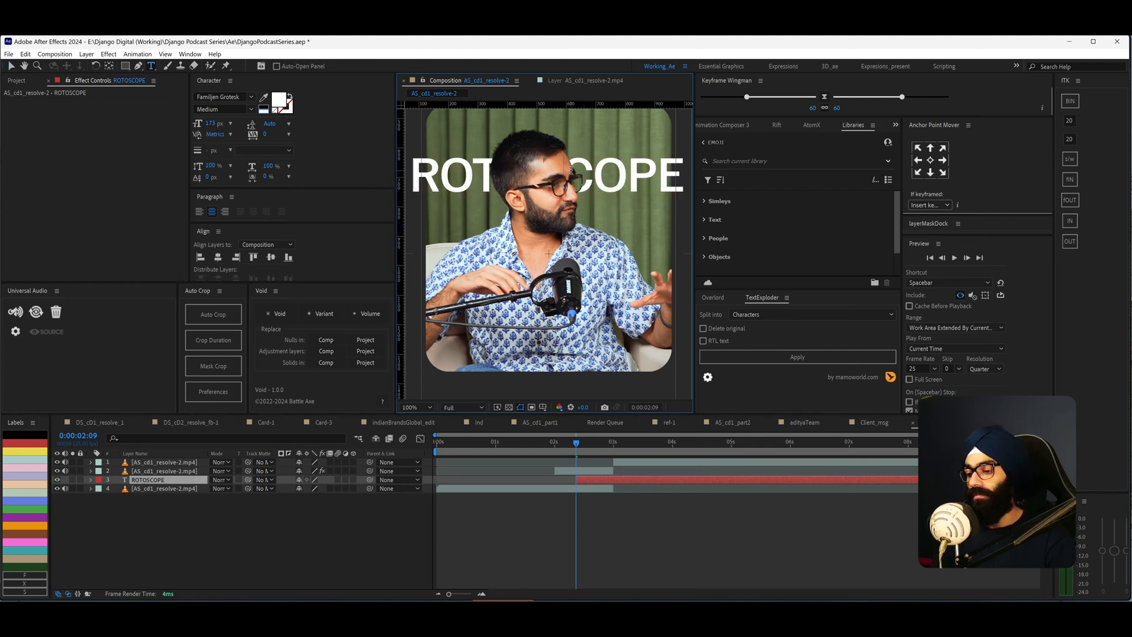
pyautogui.hotkey('ctrl', 'a')
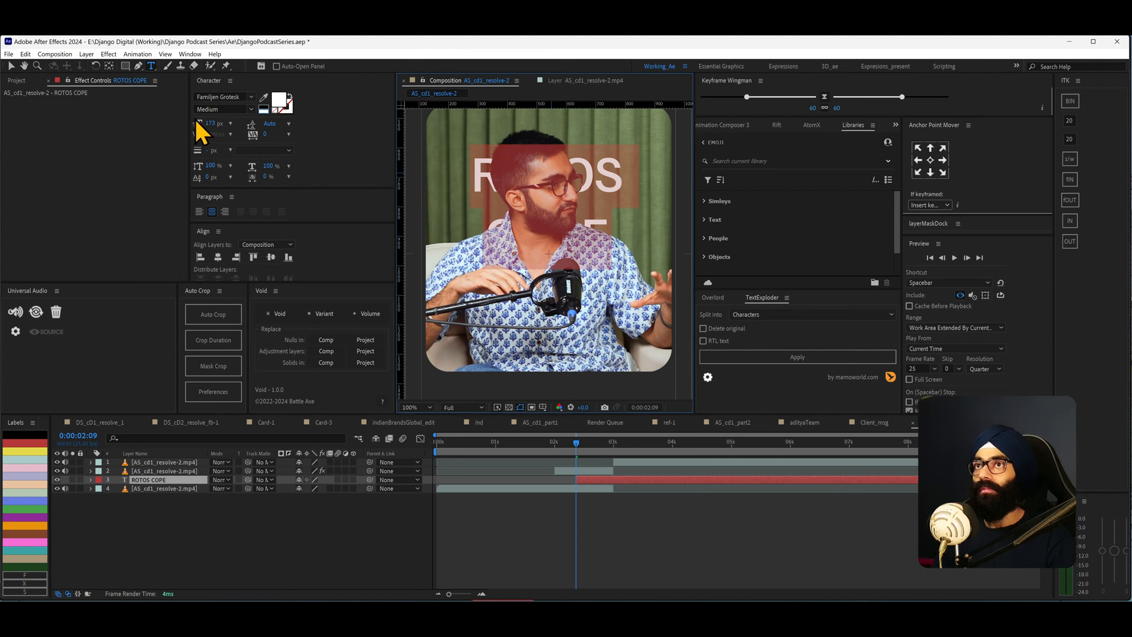
pyautogui.moveTo(215, 124); pyautogui.dragTo(234, 188)
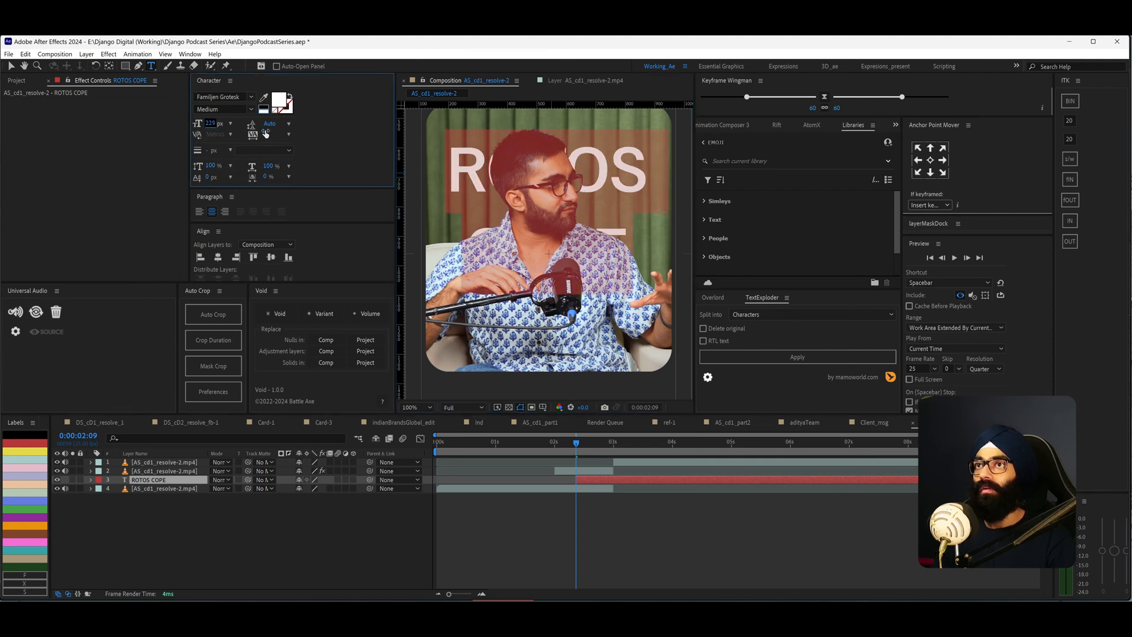
pyautogui.moveTo(268, 127); pyautogui.dragTo(224, 125)
pyautogui.click(251, 109)
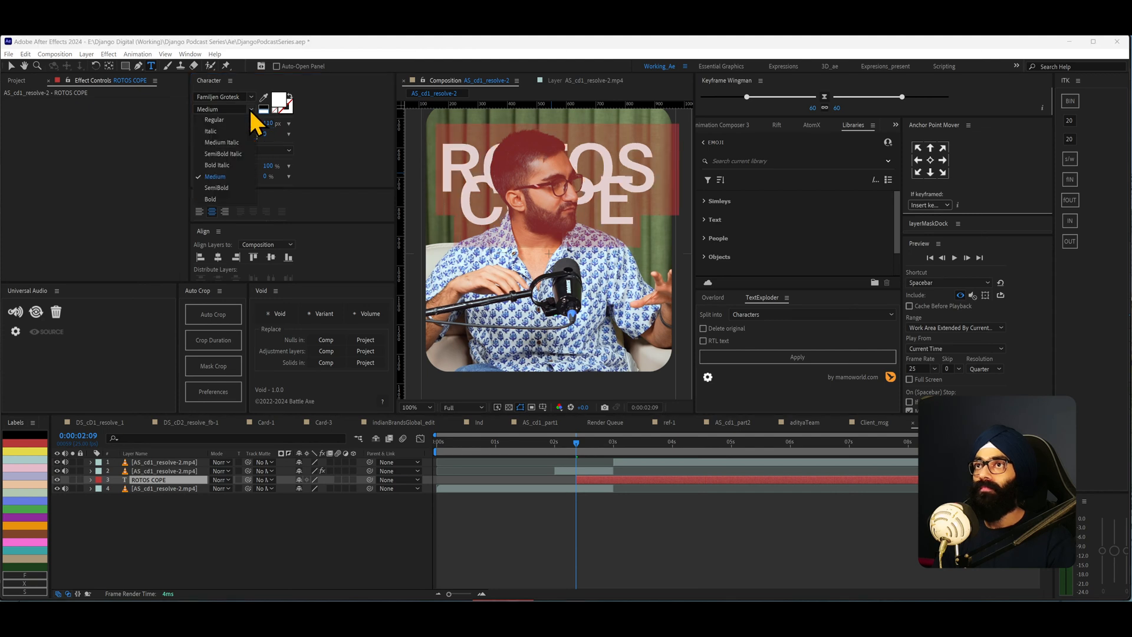
pyautogui.click(222, 207)
# - Nudge the title into place and preview the segment with the text behind the speaker
pyautogui.click(12, 66)
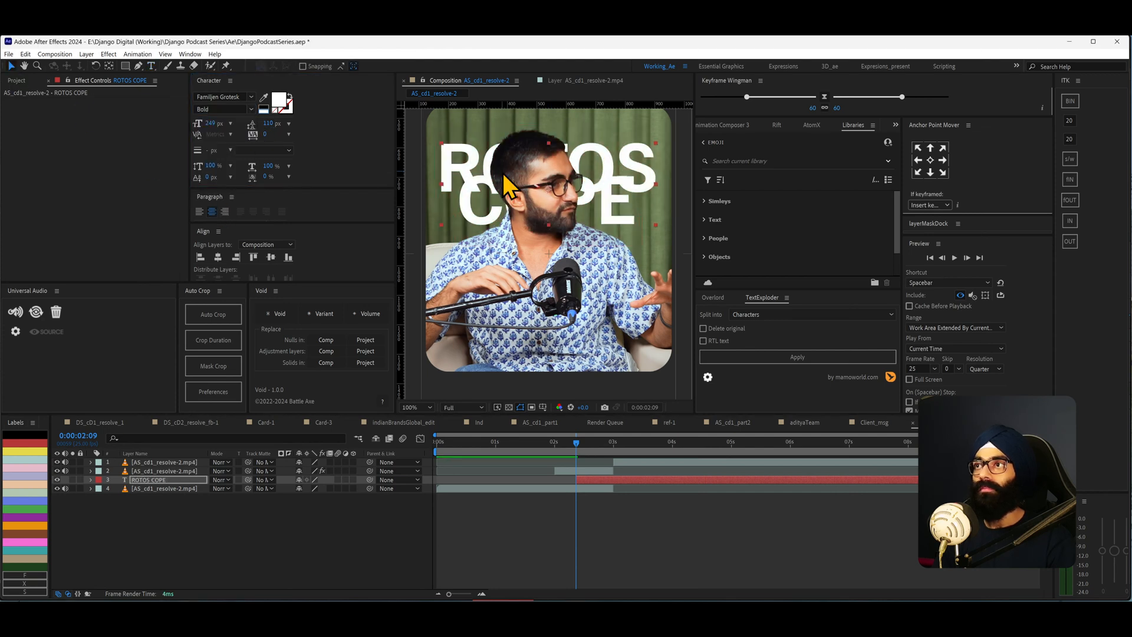
pyautogui.press(',')
pyautogui.press(',')
pyautogui.moveTo(573, 181); pyautogui.dragTo(578, 175)
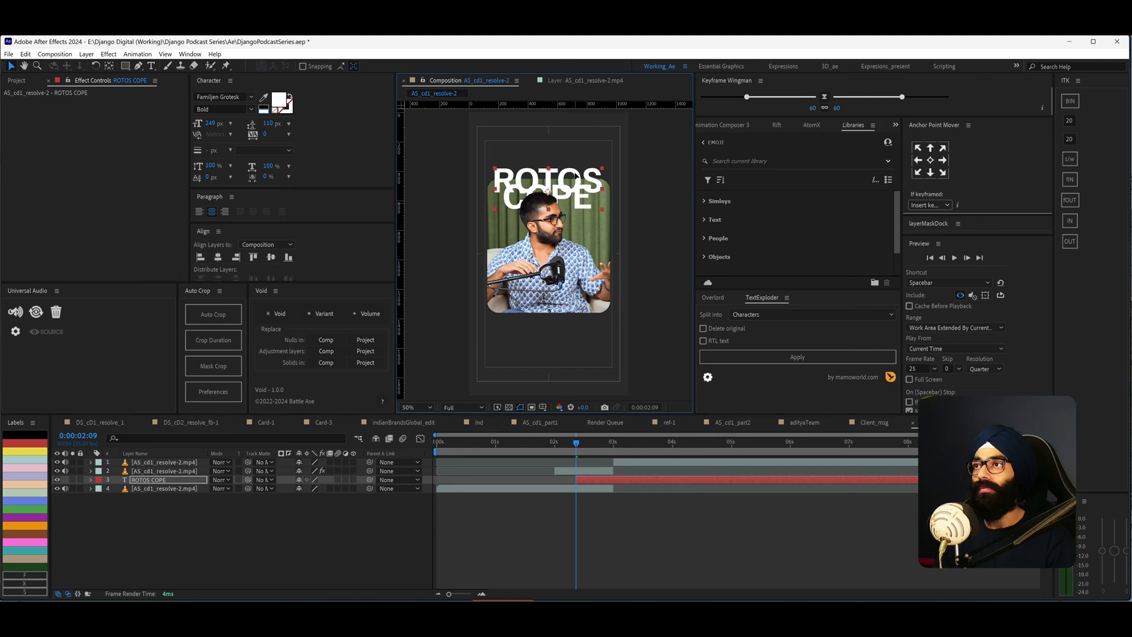
pyautogui.moveTo(596, 480)
pyautogui.mouseDown()
pyautogui.moveTo(576, 481)
pyautogui.moveTo(543, 443)
pyautogui.mouseUp()
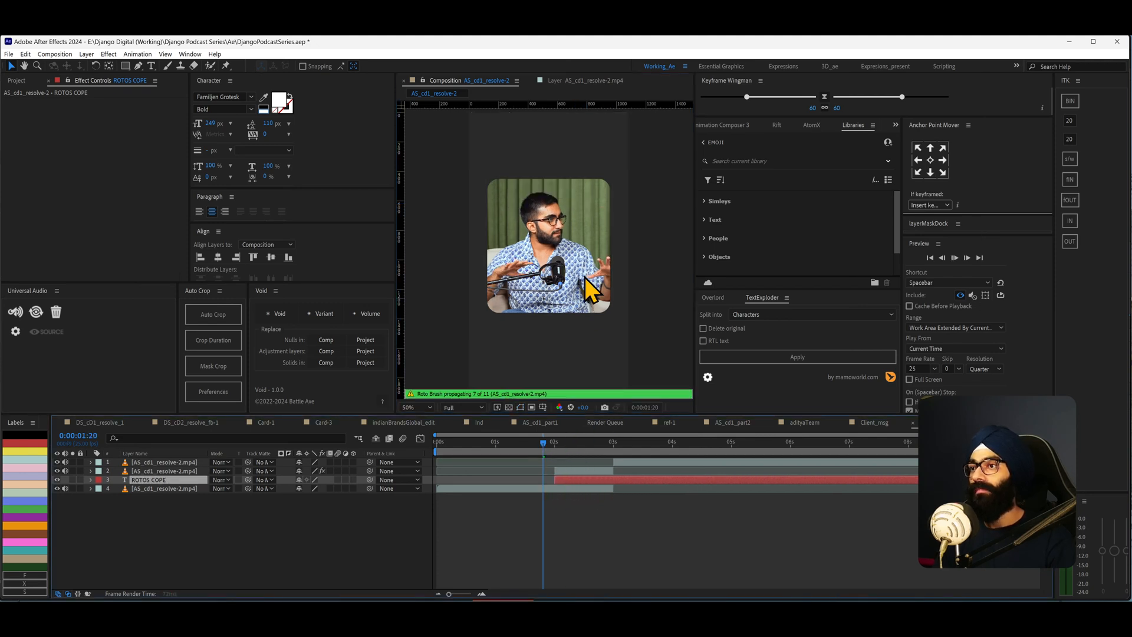
pyautogui.press('space')
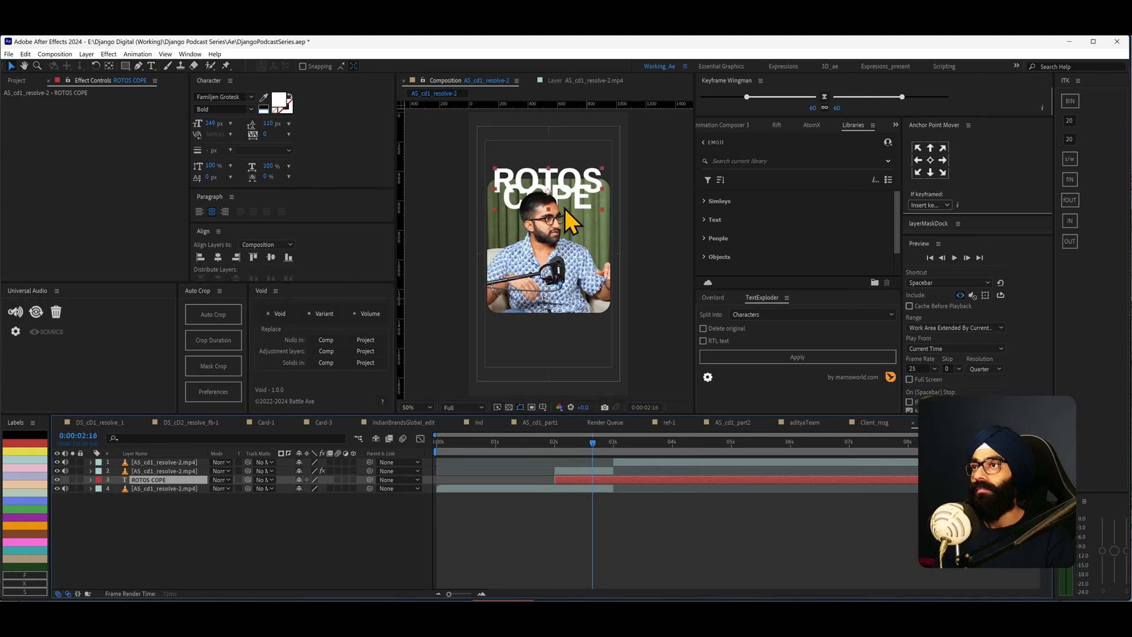
pyautogui.scroll(2, 572, 225)
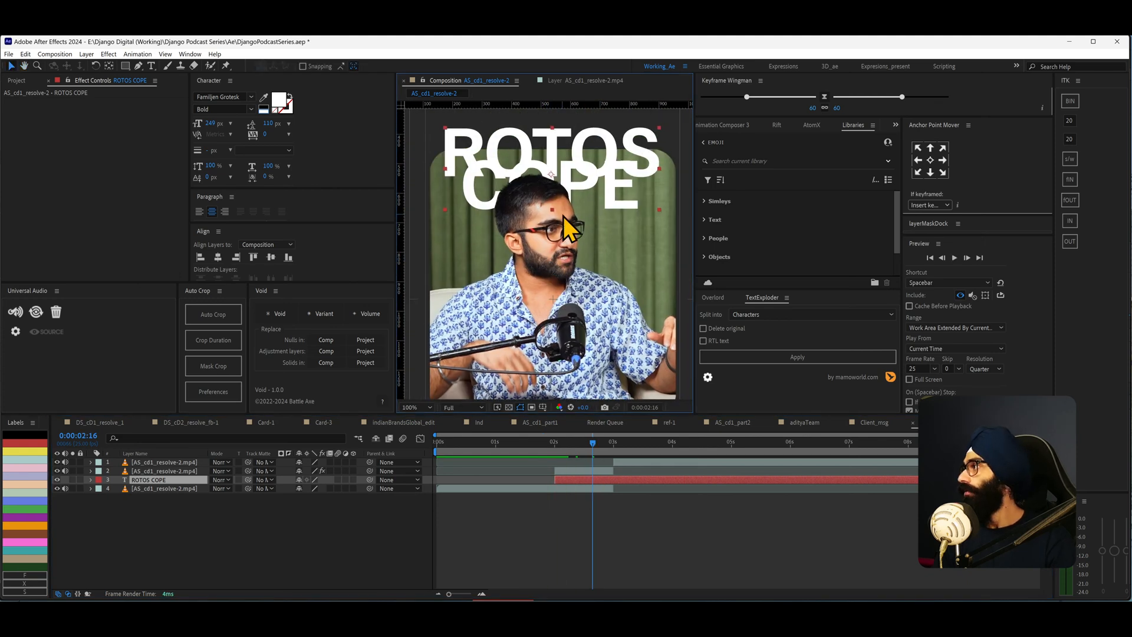
pyautogui.scroll(-2, 564, 216)
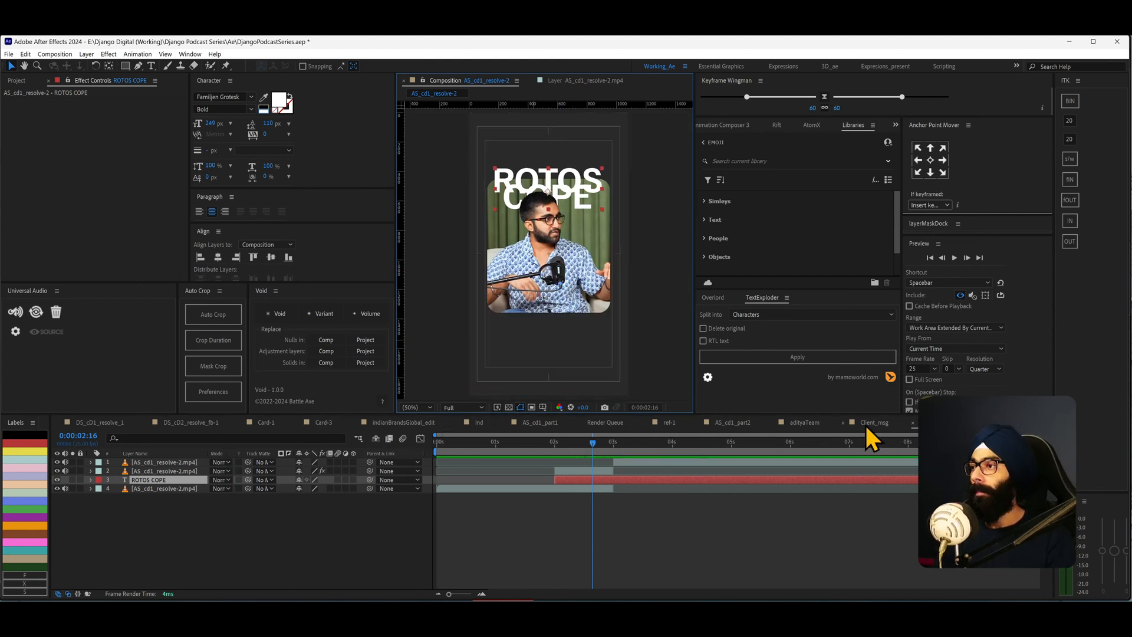
# - Open the AS_cd1_part1 composition and scrub to the illustrated background image near 20 s
pyautogui.click(733, 423)
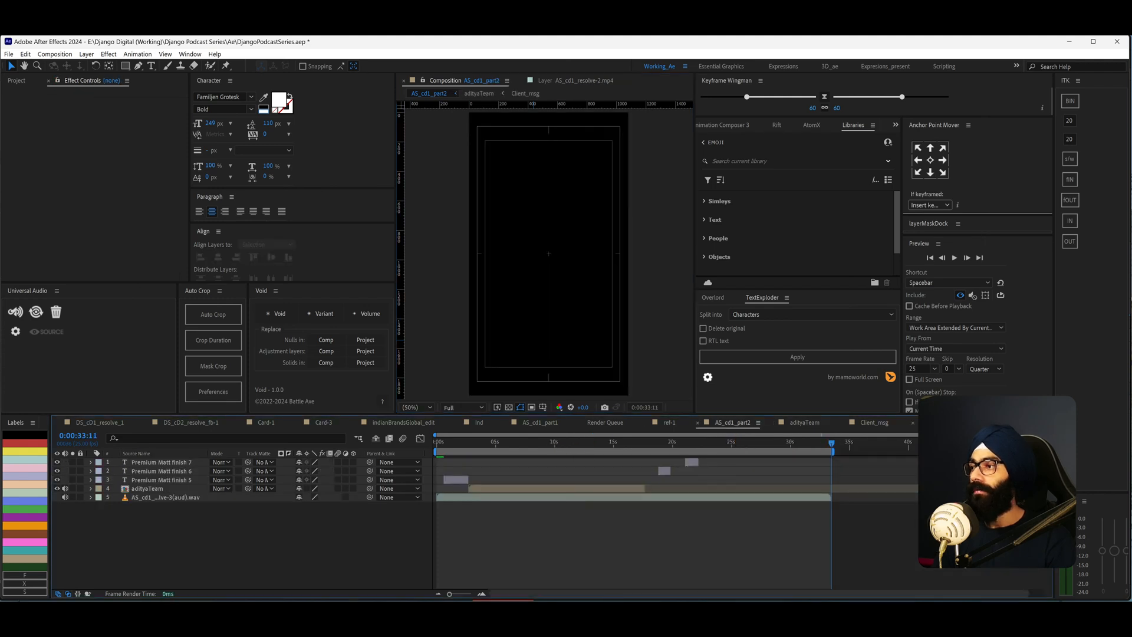
pyautogui.click(540, 422)
pyautogui.click(737, 445)
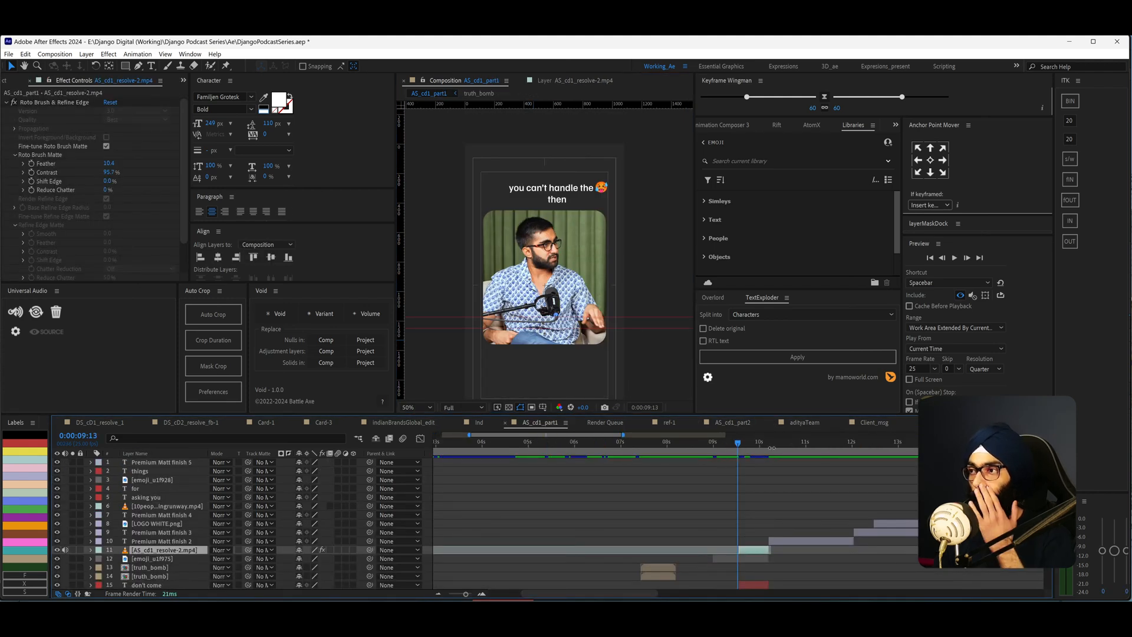
pyautogui.moveTo(771, 449); pyautogui.dragTo(913, 432)
pyautogui.press('-')
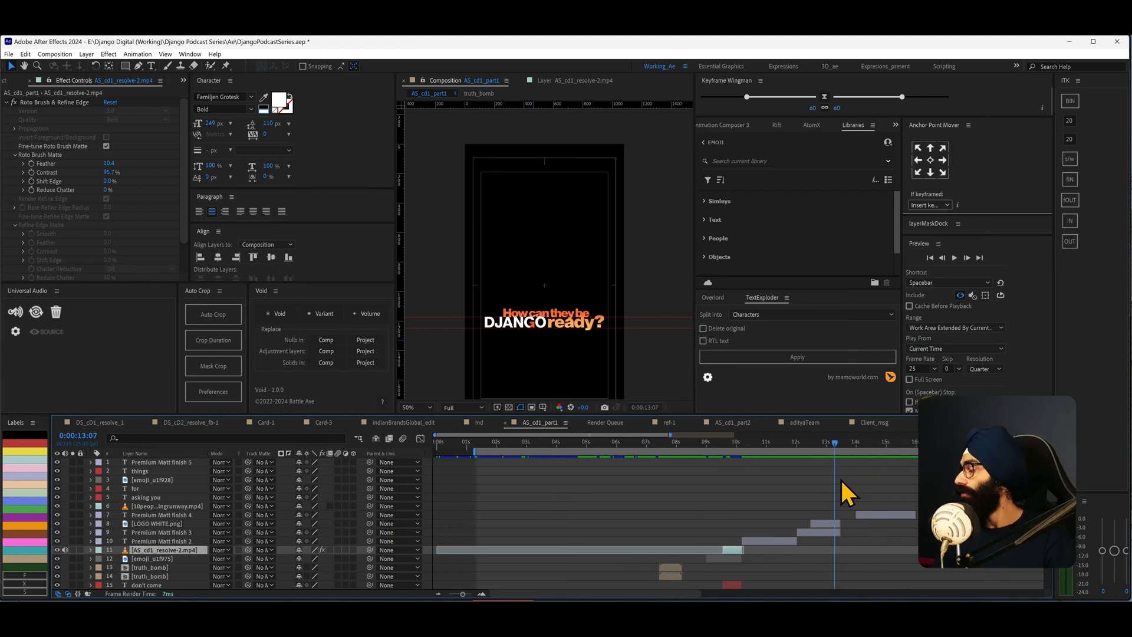
pyautogui.press('-')
pyautogui.moveTo(739, 447); pyautogui.dragTo(884, 451)
pyautogui.press(',')
pyautogui.press(',')
pyautogui.press(',')
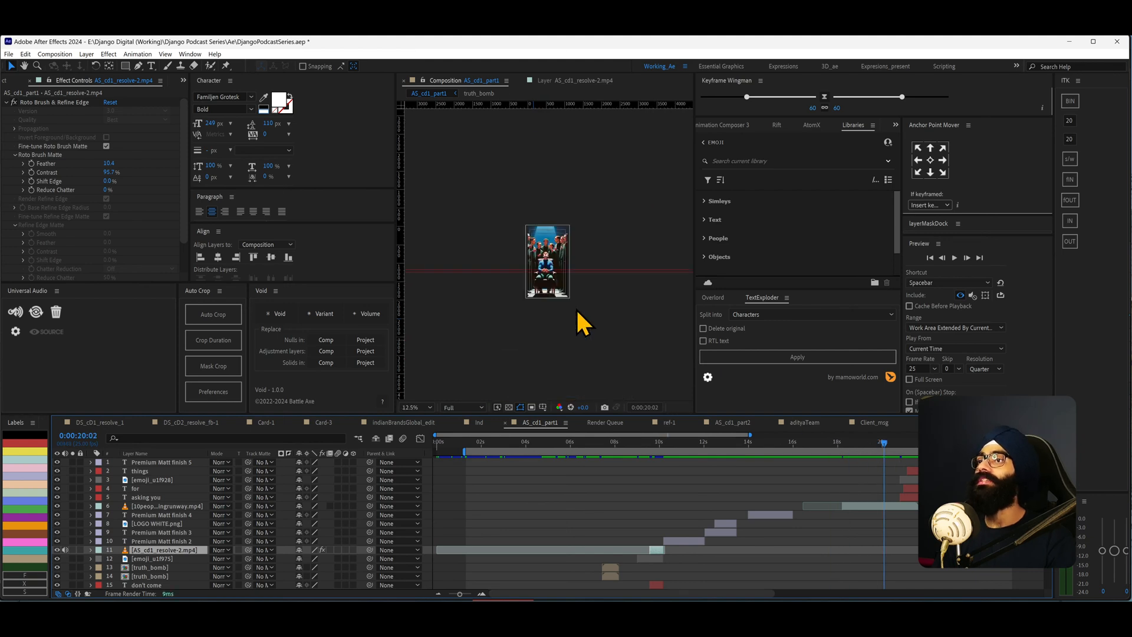
pyautogui.hotkey('shift', '/')
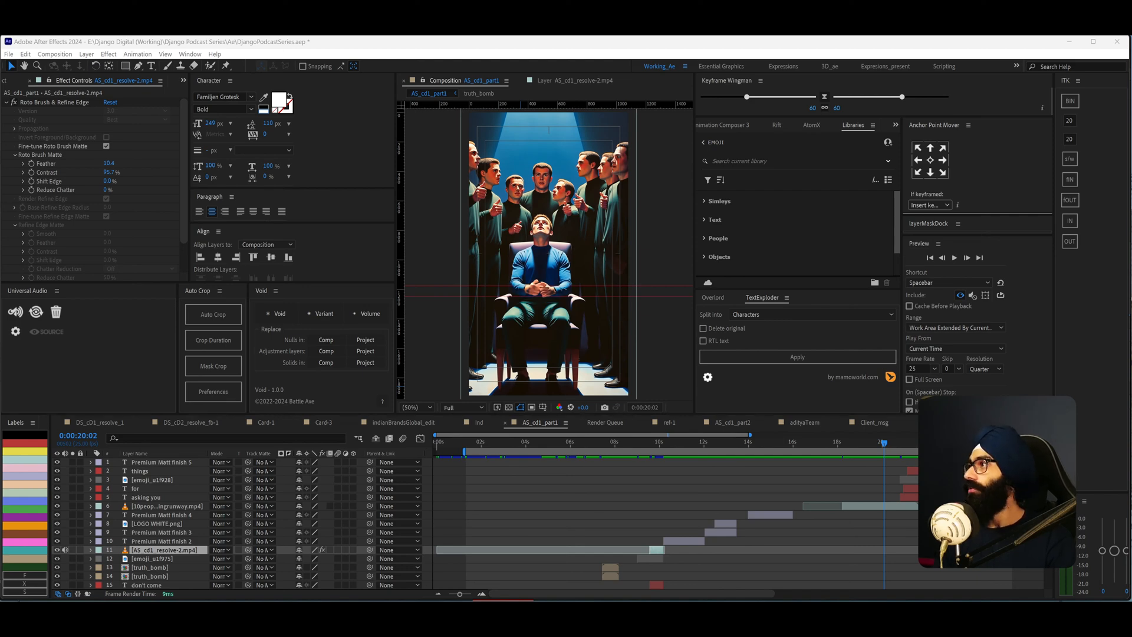
# - Switch to the browser and open the generated crowd image from Freepik's AI Image Generator in its editor
pyautogui.hotkey('alt', 'Tab')
pyautogui.doubleClick(494, 186)
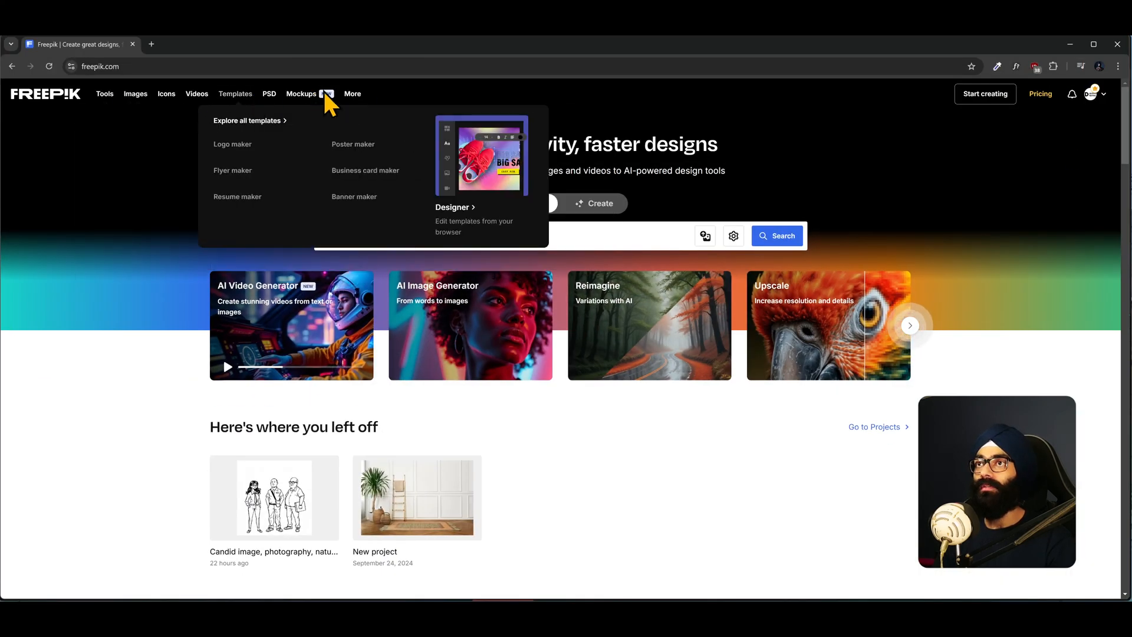
pyautogui.moveTo(137, 99)
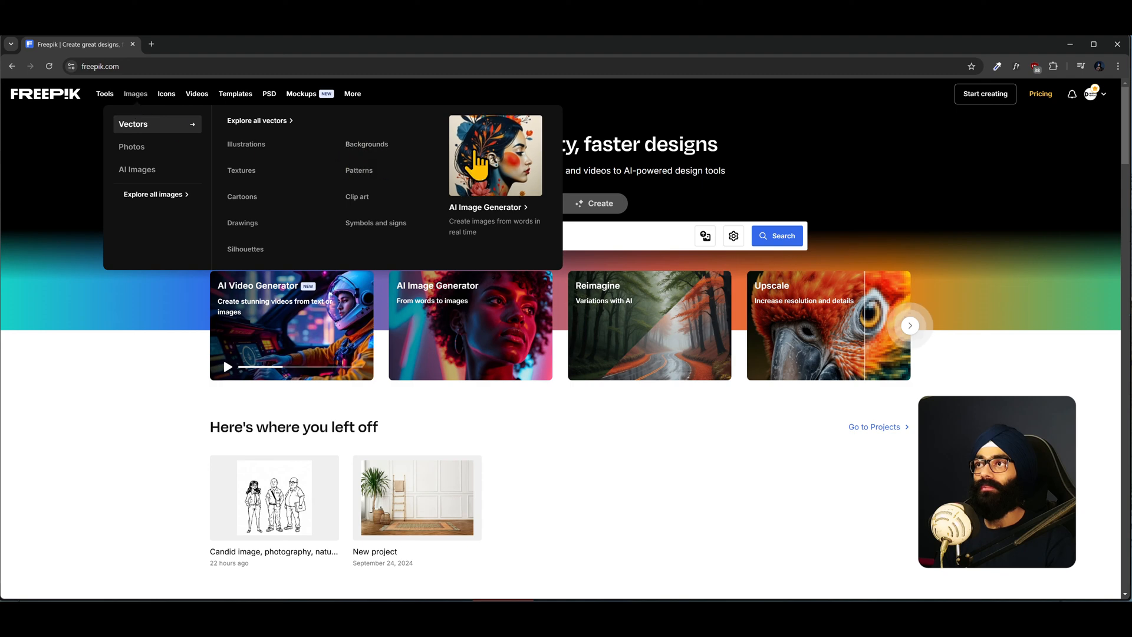
pyautogui.click(477, 155)
pyautogui.hotkey('alt', 'Tab')
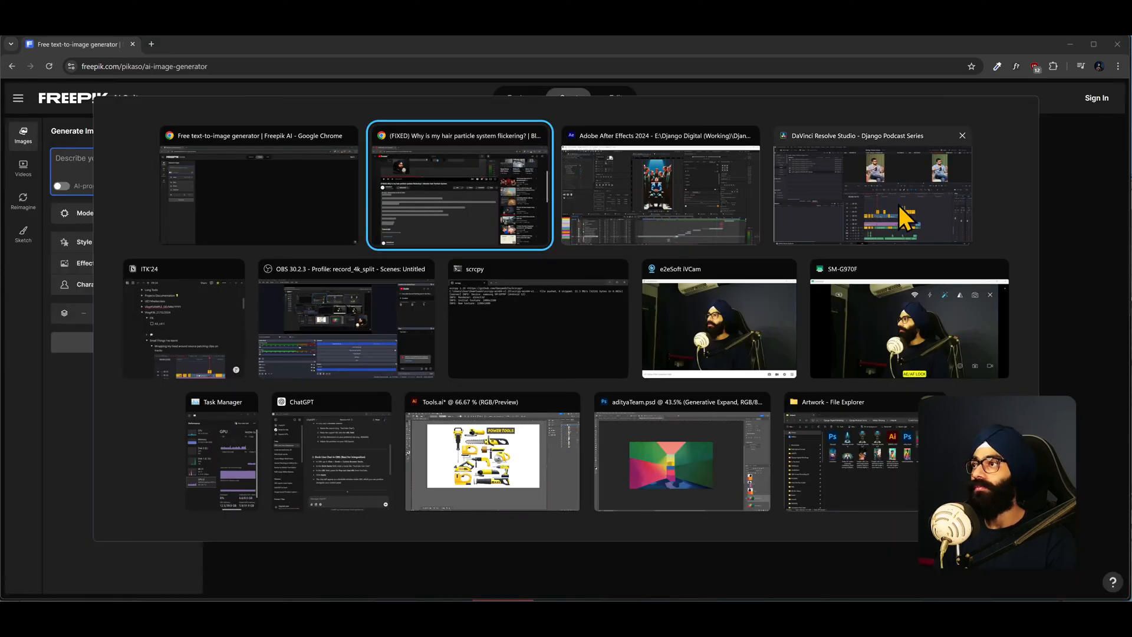
pyautogui.press('Escape')
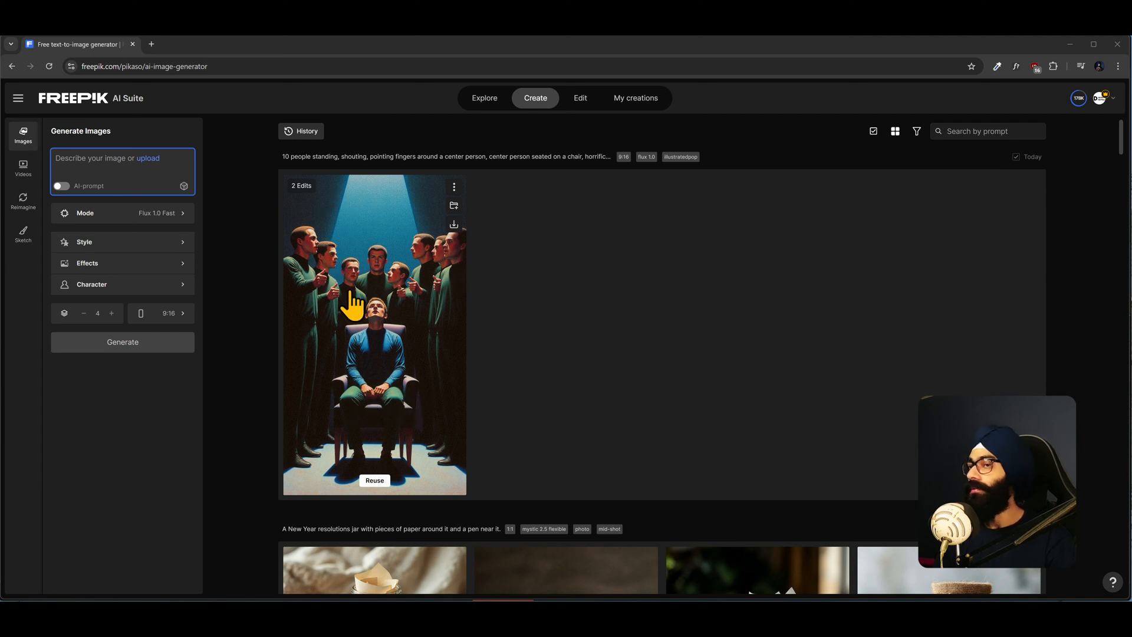
pyautogui.moveTo(628, 176)
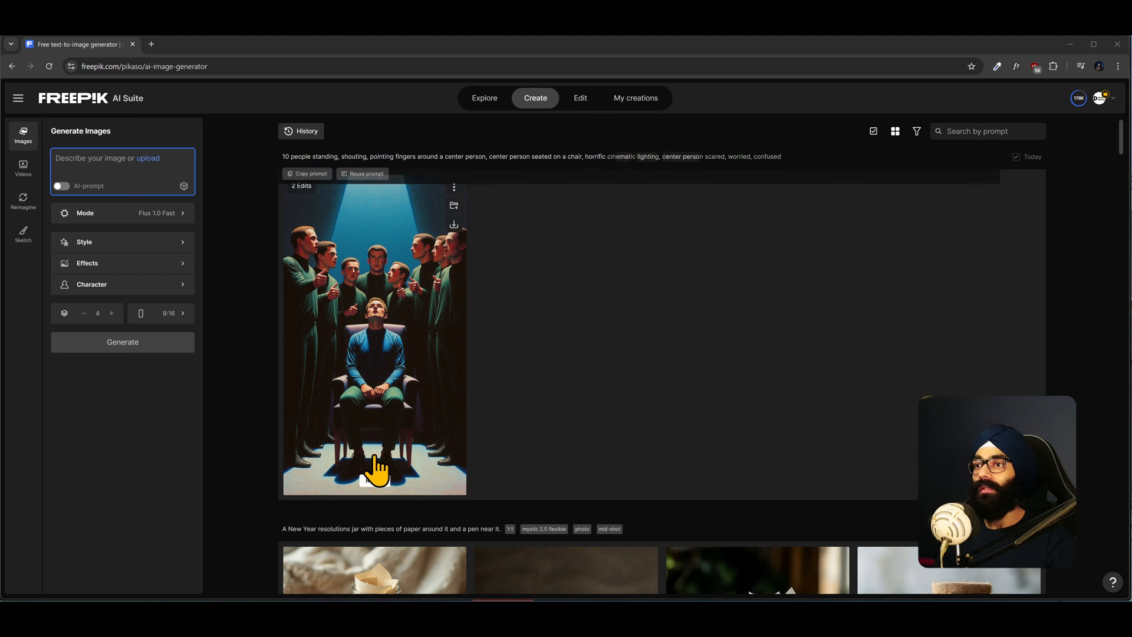
pyautogui.click(374, 471)
pyautogui.moveTo(455, 135)
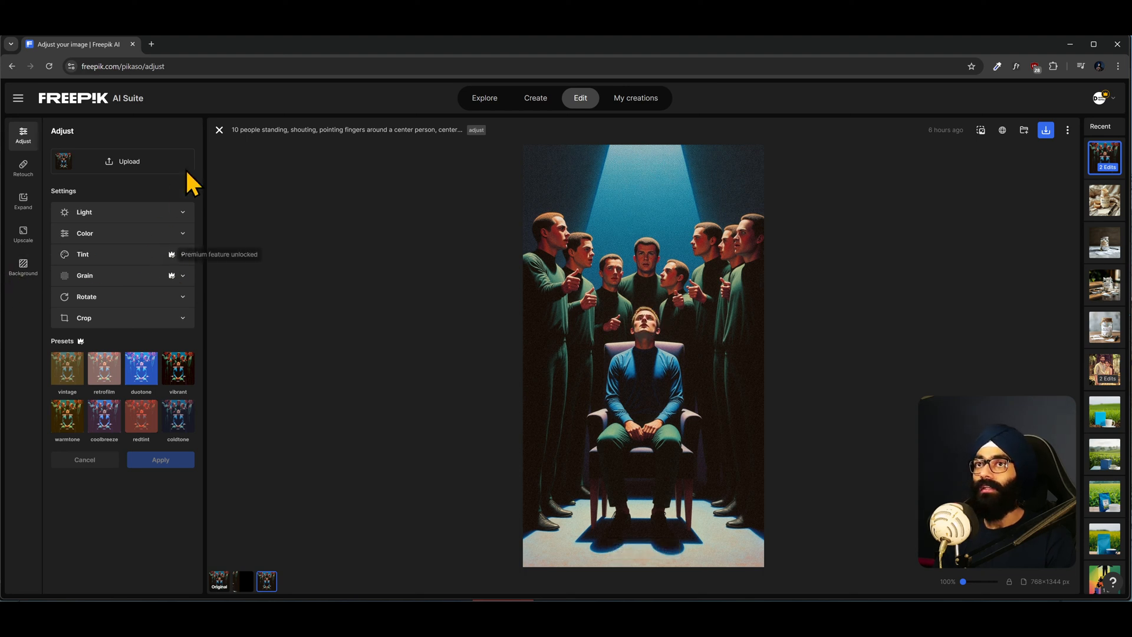
# - Close the image editor and browse the Freepik image generator's styles and creations
pyautogui.click(219, 129)
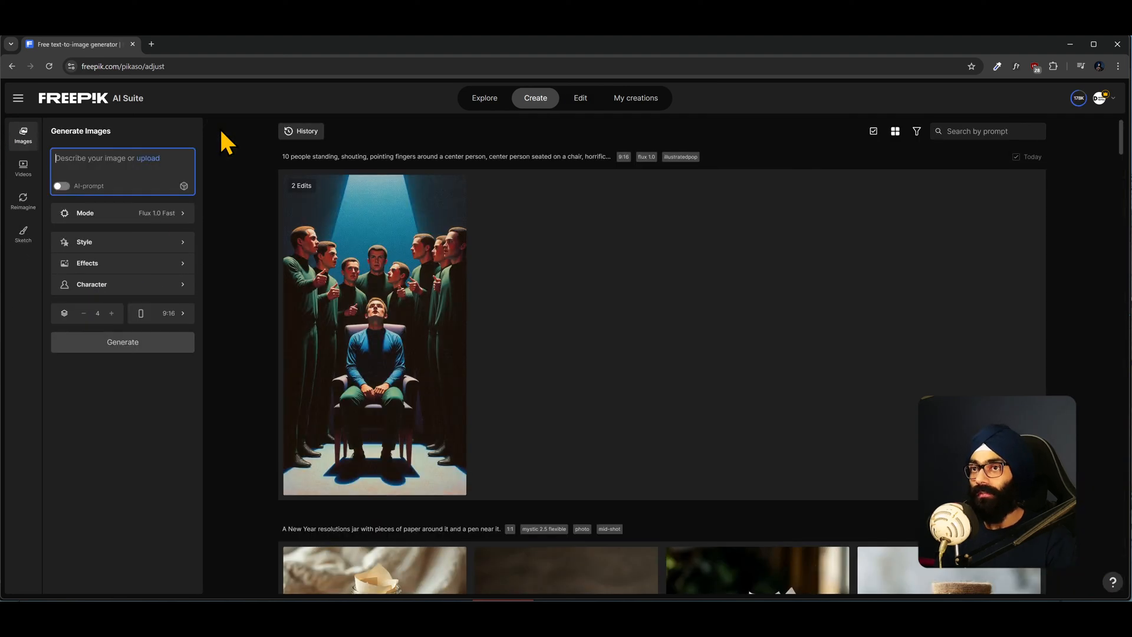
pyautogui.click(112, 245)
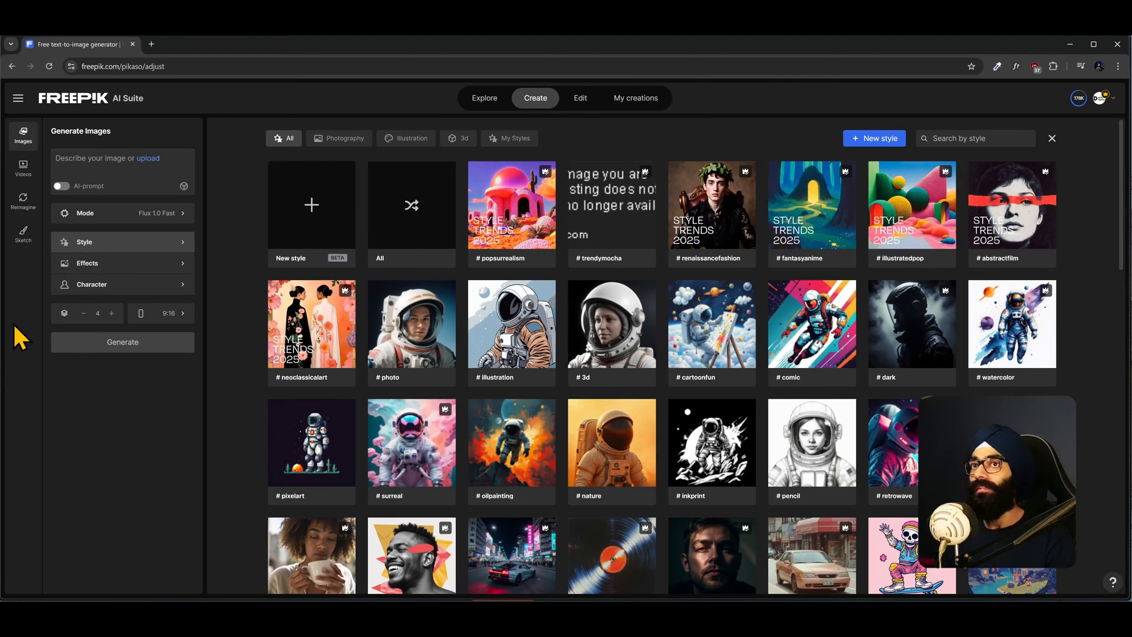
pyautogui.click(631, 100)
pyautogui.click(534, 99)
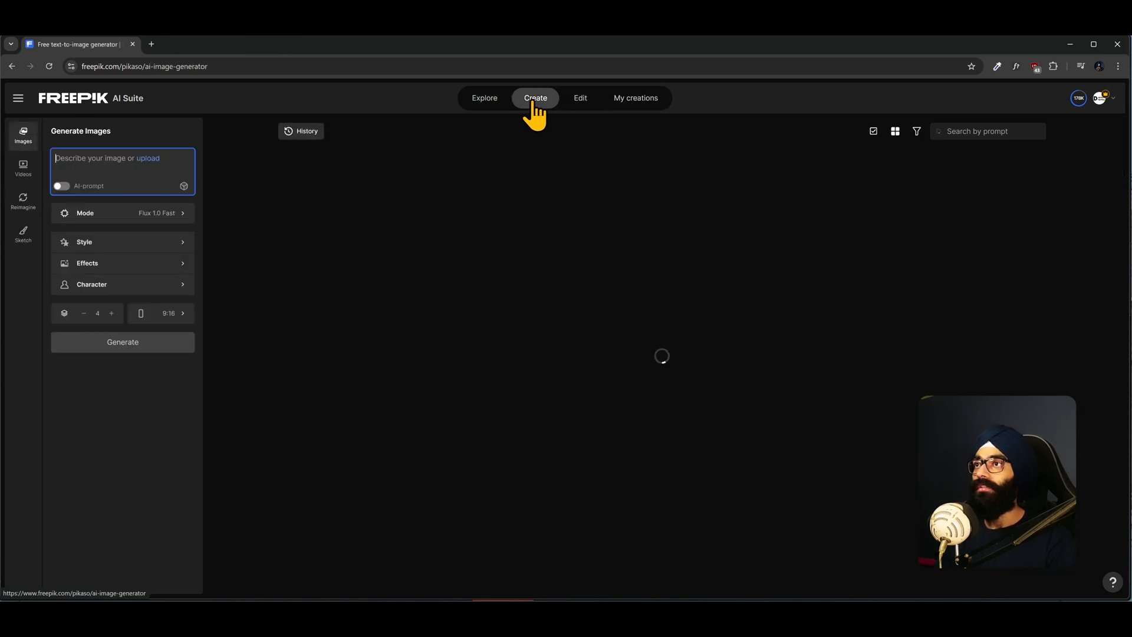
pyautogui.scroll(-3, 366, 381)
pyautogui.scroll(-15, 367, 386)
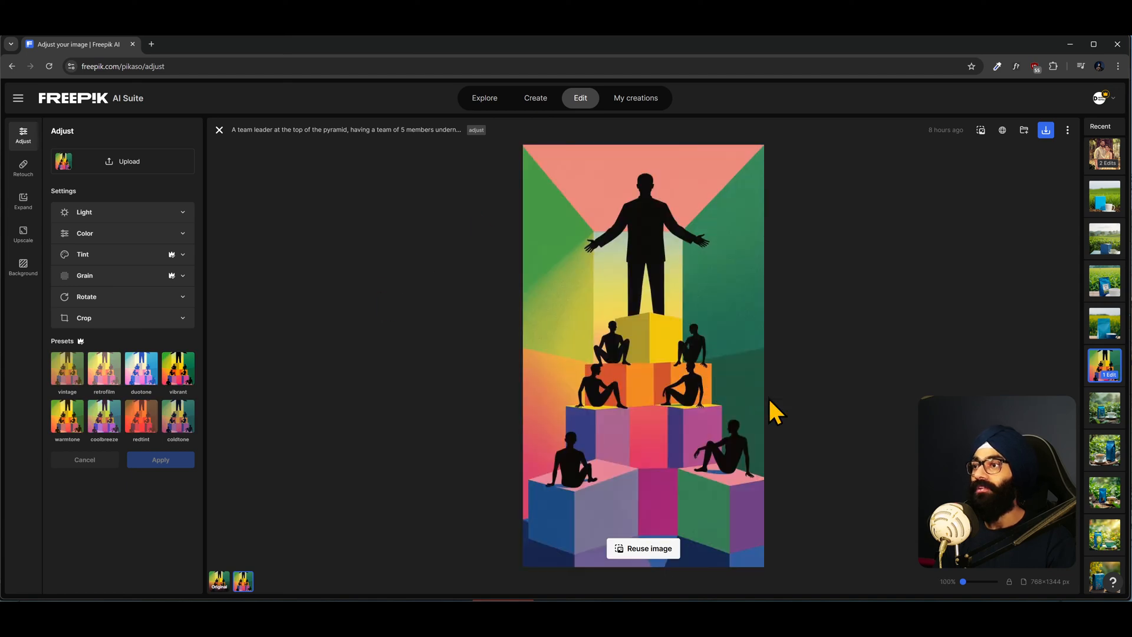
# - Set the pyramid image's grain amount to about 68% and zoom into the image to inspect the grain
pyautogui.click(77, 278)
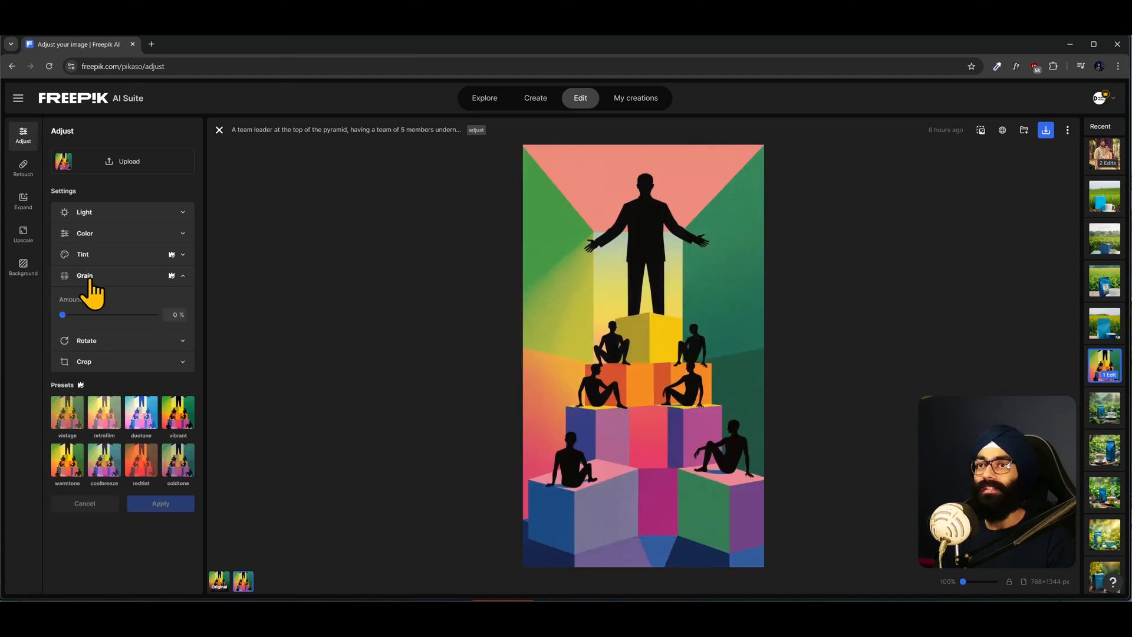
pyautogui.click(129, 317)
pyautogui.moveTo(128, 322)
pyautogui.mouseDown()
pyautogui.moveTo(114, 313)
pyautogui.moveTo(126, 315)
pyautogui.mouseUp()
pyautogui.scroll(5, 678, 246)
pyautogui.moveTo(767, 283); pyautogui.dragTo(664, 419)
pyautogui.scroll(-5, 663, 293)
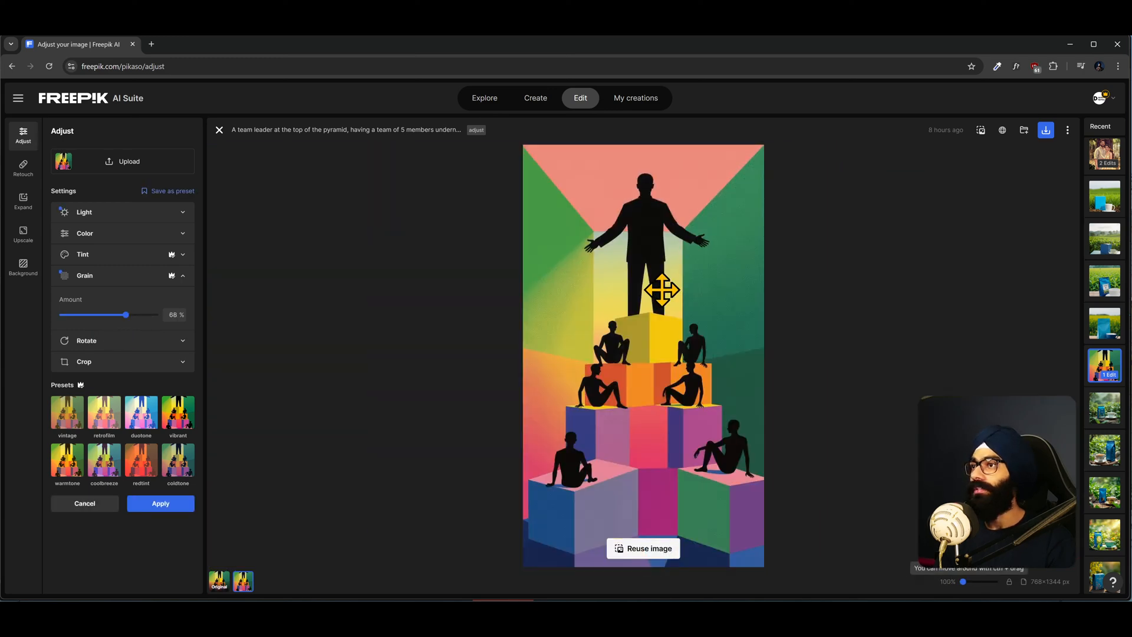
pyautogui.scroll(3, 498, 295)
pyautogui.moveTo(498, 295); pyautogui.dragTo(558, 344)
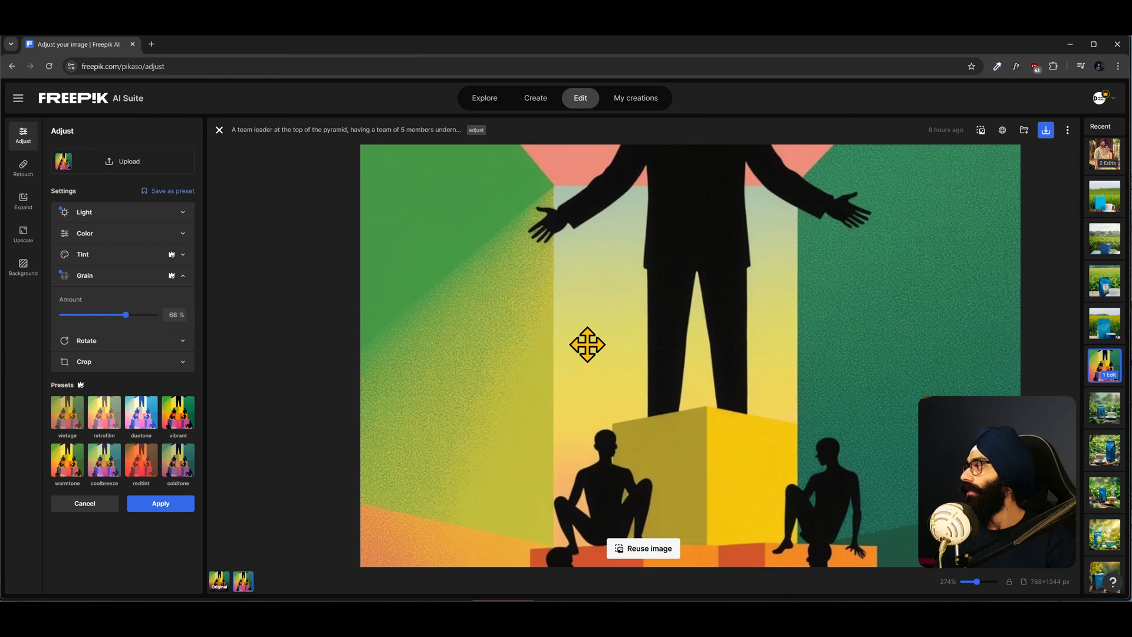
pyautogui.scroll(-3, 629, 306)
pyautogui.scroll(3, 637, 324)
pyautogui.scroll(-3, 649, 331)
# - Open a new browser tab and search Google for Runway
pyautogui.hotkey('alt', 'Tab')
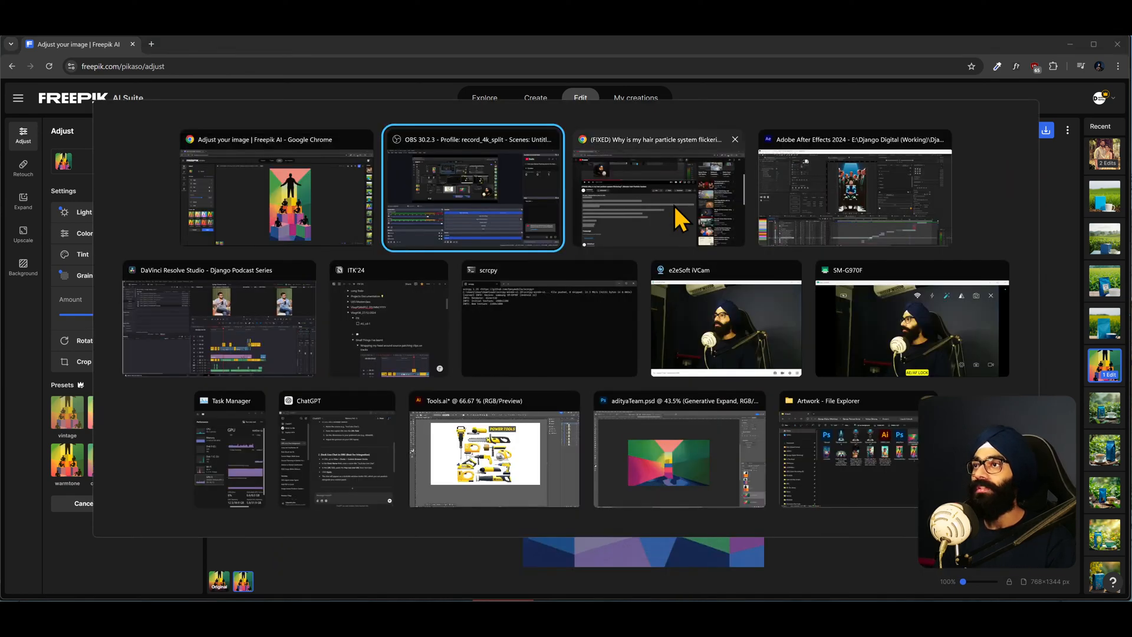
pyautogui.hotkey('alt', 'Tab')
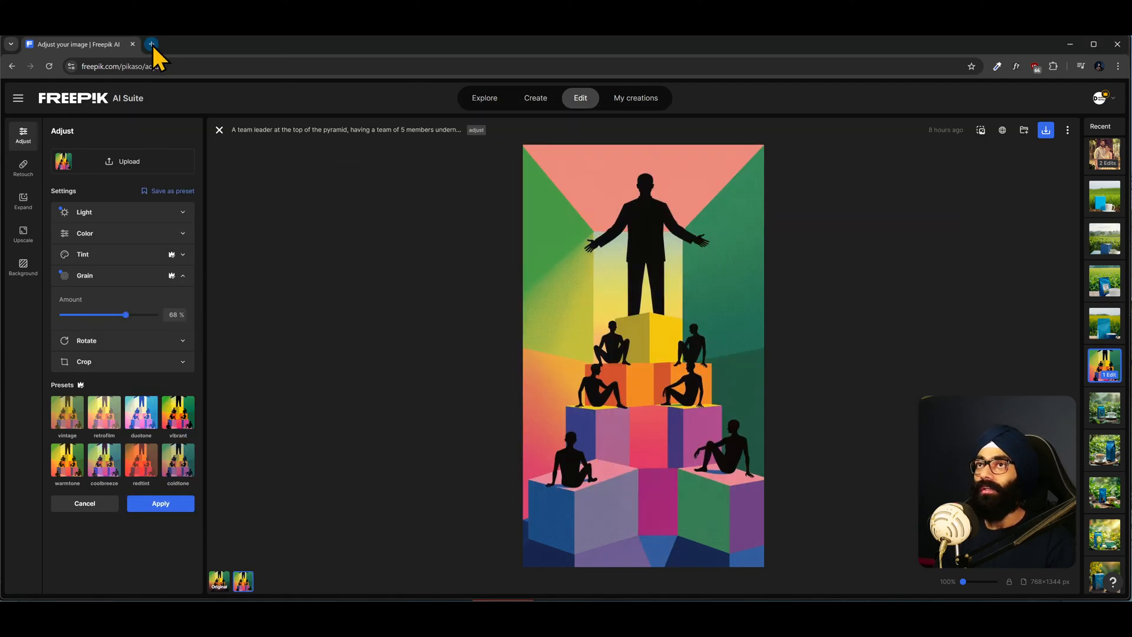
pyautogui.click(152, 45)
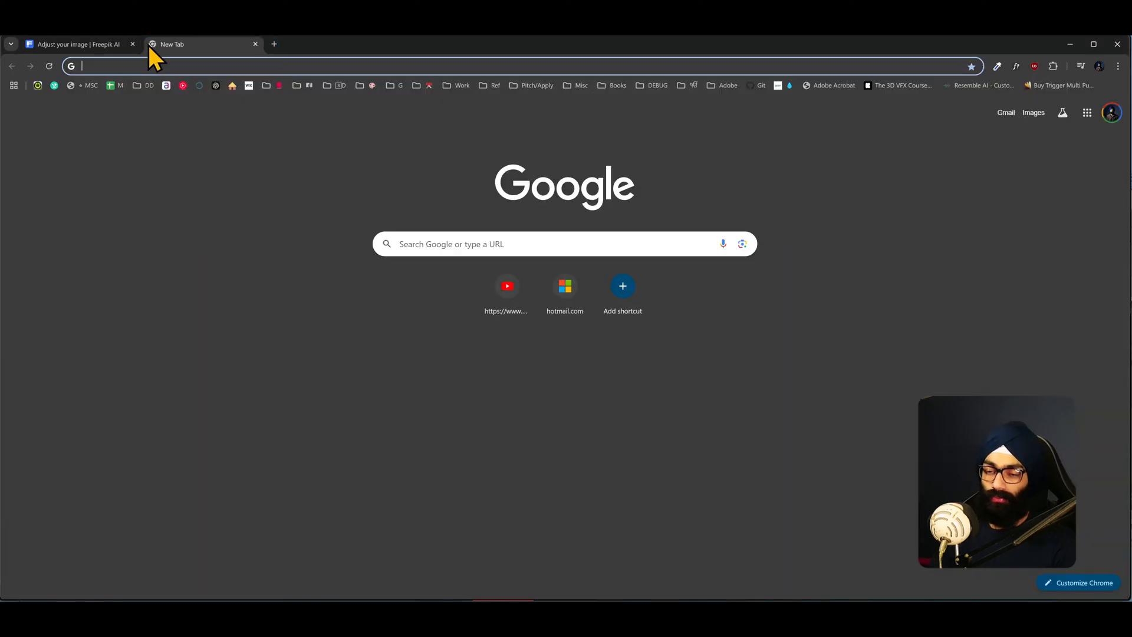
pyautogui.moveTo(176, 48); pyautogui.dragTo(286, 43)
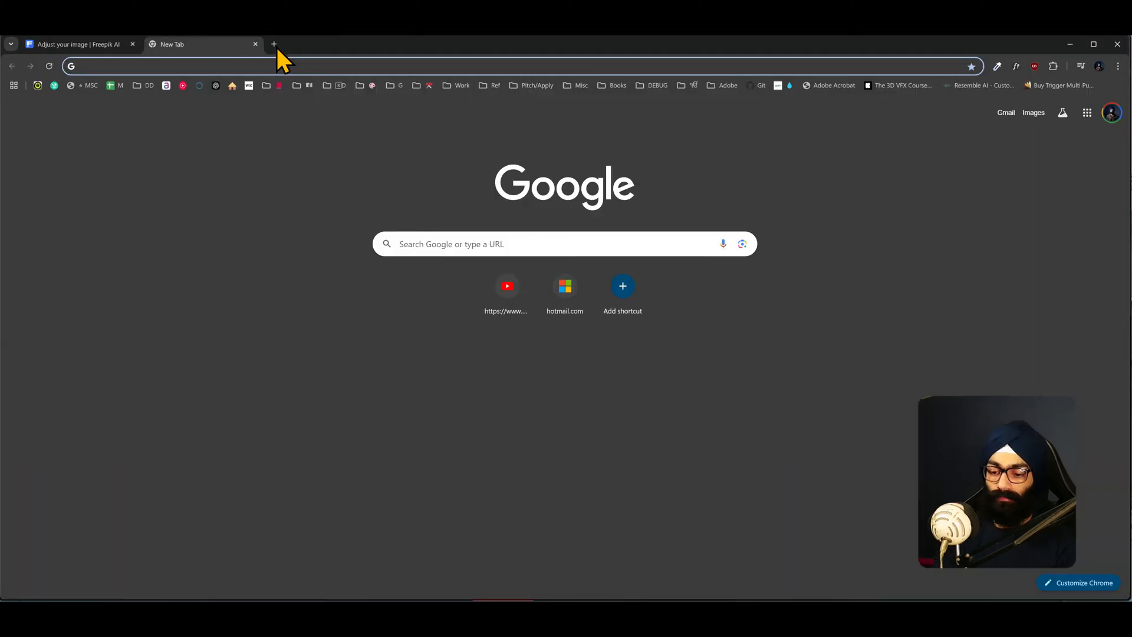
pyautogui.write('rumwa')
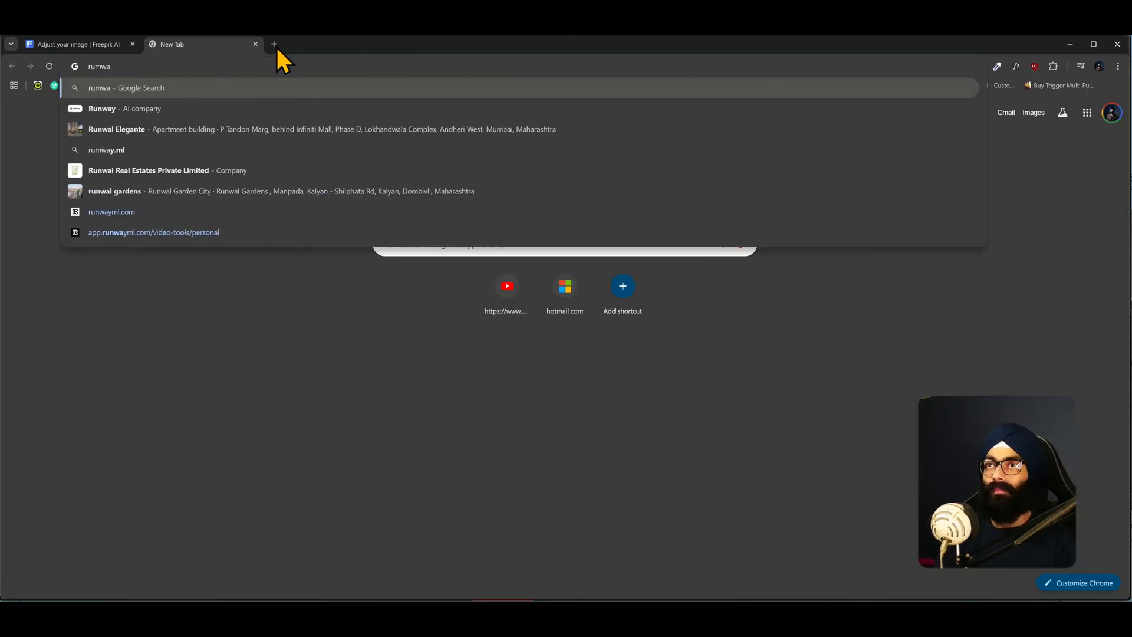
pyautogui.press('Down')
pyautogui.press('Return')
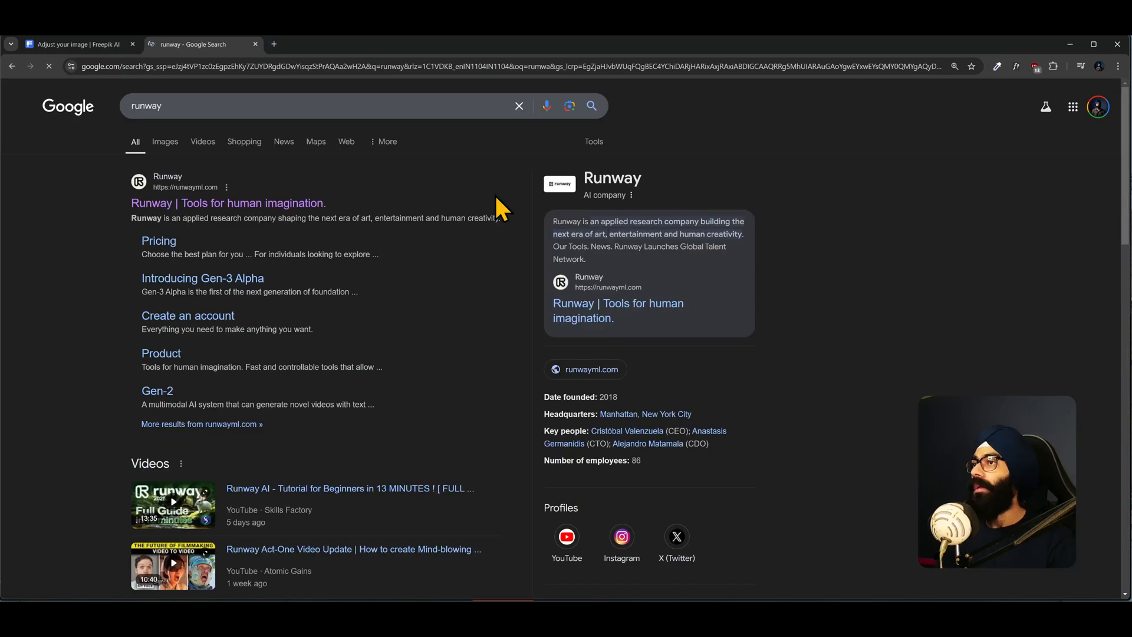
pyautogui.hotkey('alt', 'Tab')
pyautogui.moveTo(878, 445)
pyautogui.mouseDown()
pyautogui.moveTo(845, 452)
pyautogui.moveTo(882, 453)
pyautogui.moveTo(812, 450)
pyautogui.moveTo(880, 454)
pyautogui.mouseUp()
pyautogui.click(876, 506)
pyautogui.moveTo(551, 258); pyautogui.dragTo(553, 259)
pyautogui.moveTo(880, 451)
pyautogui.mouseDown()
pyautogui.moveTo(844, 451)
pyautogui.moveTo(882, 451)
pyautogui.mouseUp()
# - Open the Runway website, go to the dashboard and open the Accusatory Scene Reveal generative session
pyautogui.hotkey('alt', 'Tab')
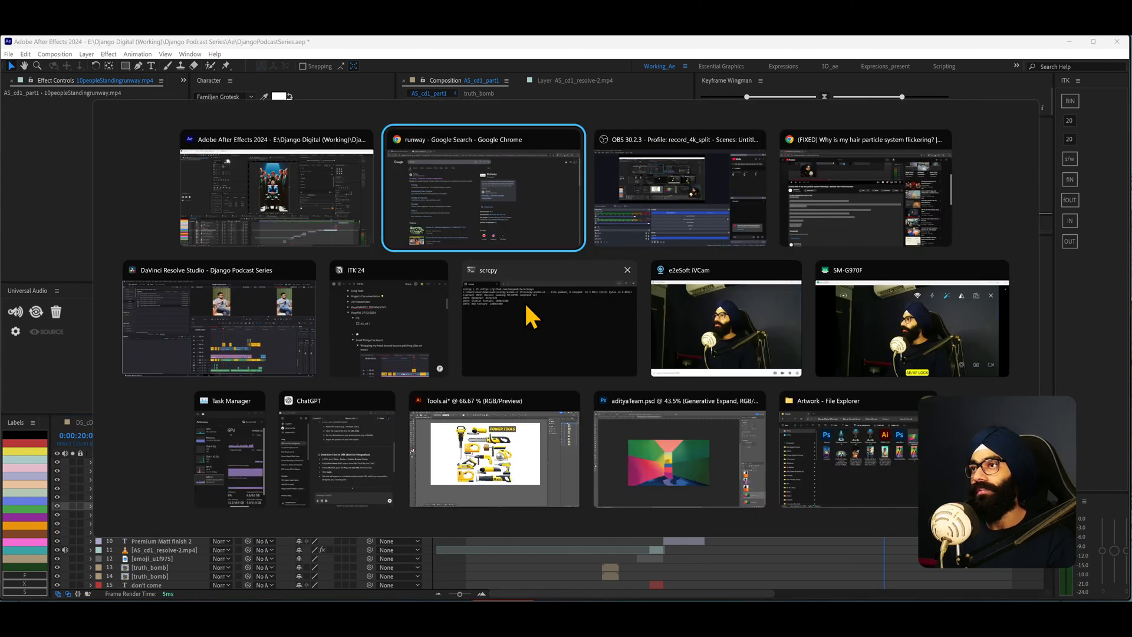
pyautogui.click(248, 203)
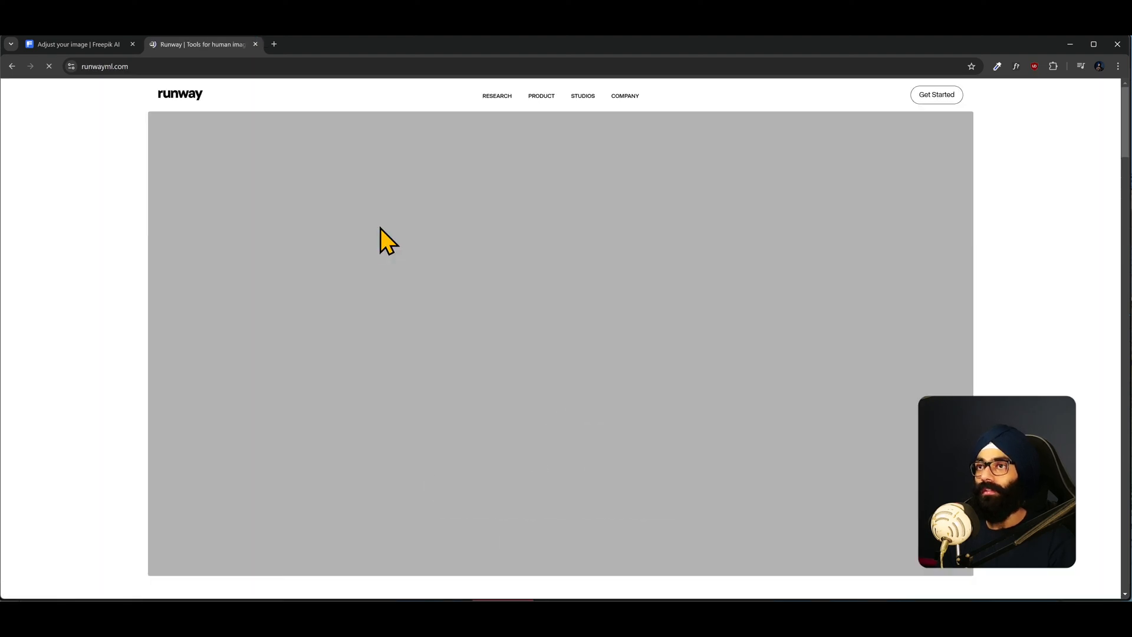
pyautogui.click(941, 96)
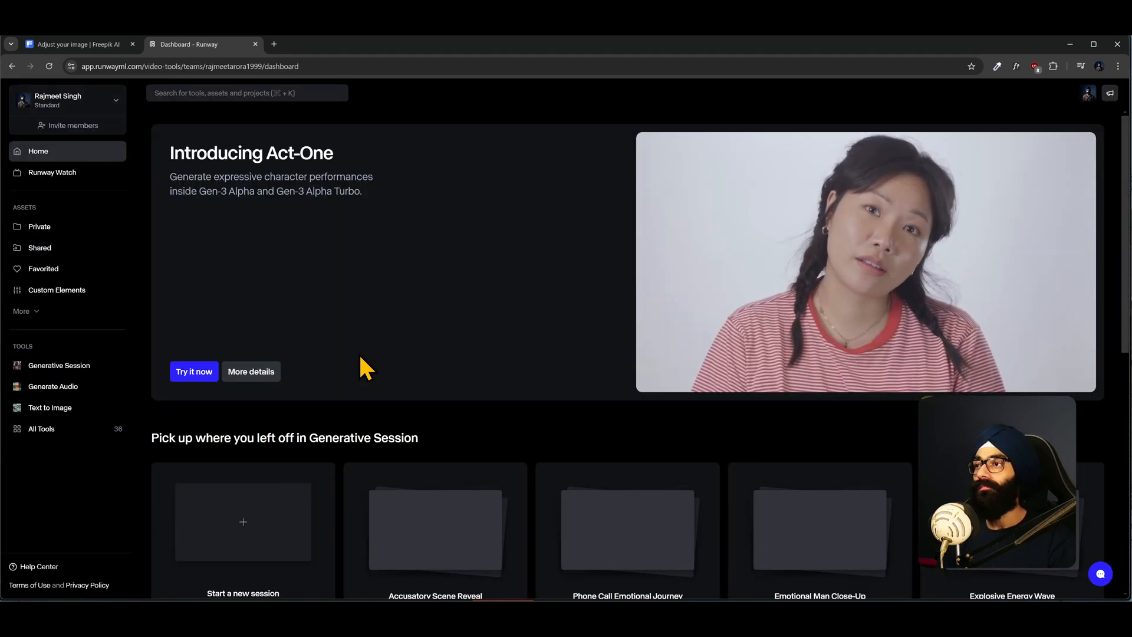
pyautogui.scroll(-2, 294, 534)
pyautogui.click(308, 525)
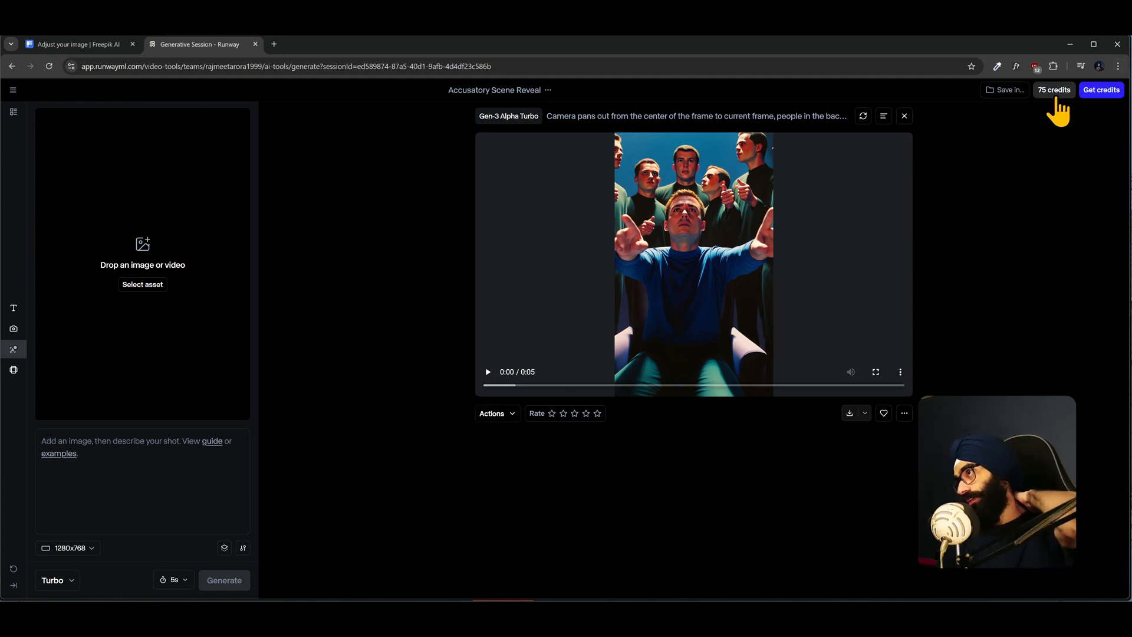
# - Play the generated Gen-3 Alpha Turbo video of the crowd pointing at the seated man
pyautogui.click(487, 372)
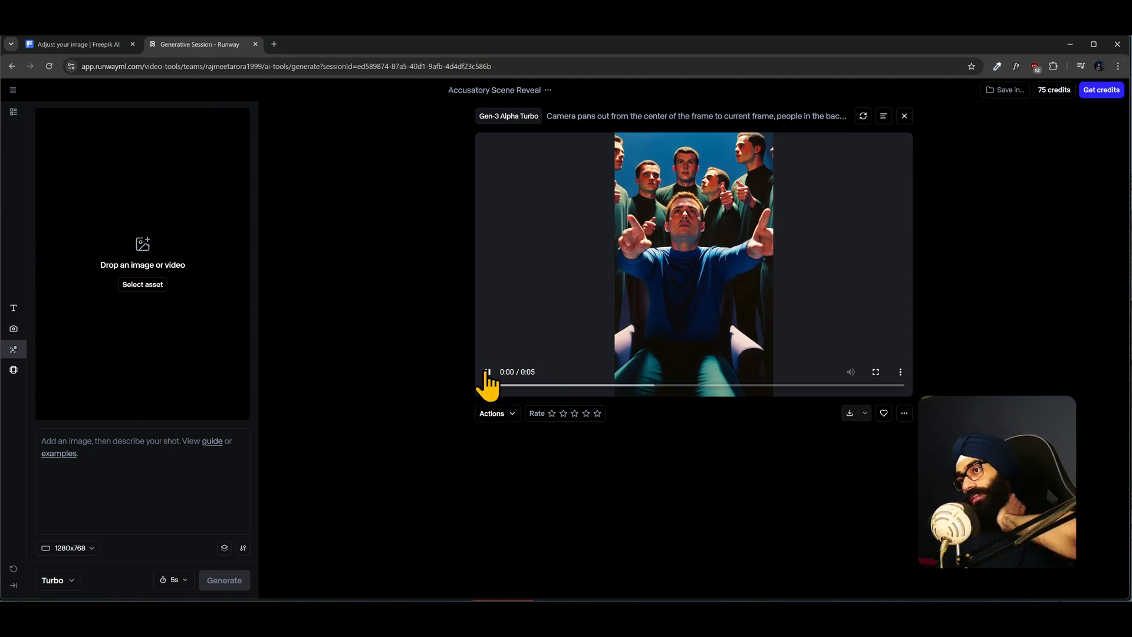
pyautogui.click(487, 372)
pyautogui.moveTo(833, 125)
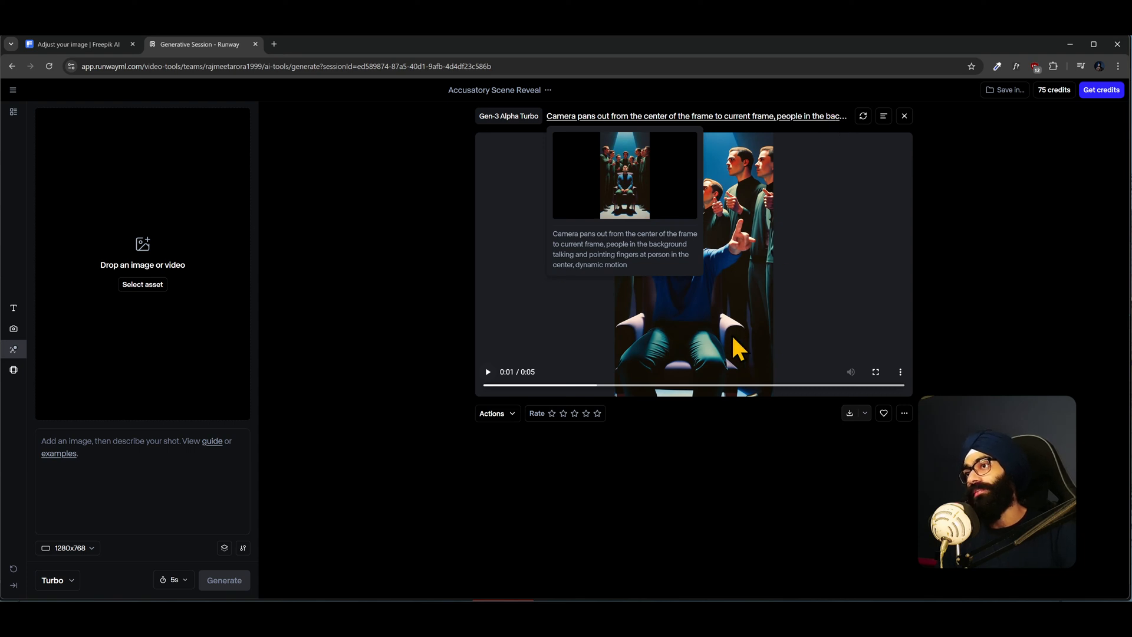
pyautogui.click(714, 324)
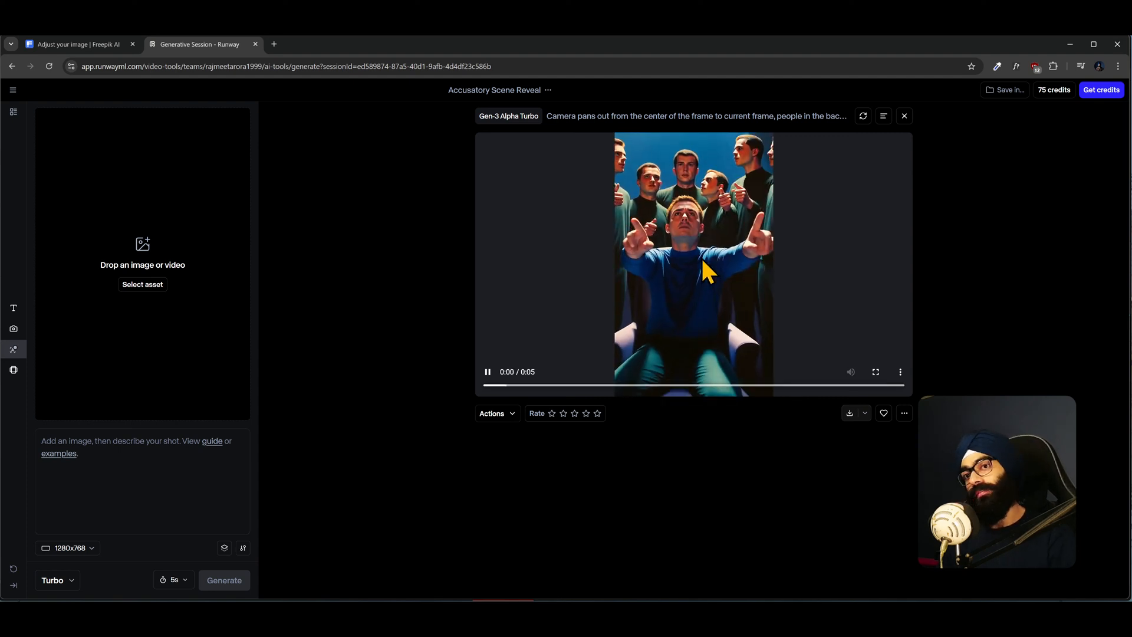
# - Return to After Effects and preview the AS_cd1_part1 segment with the crowd background around 21–24 s
pyautogui.hotkey('alt', 'Tab')
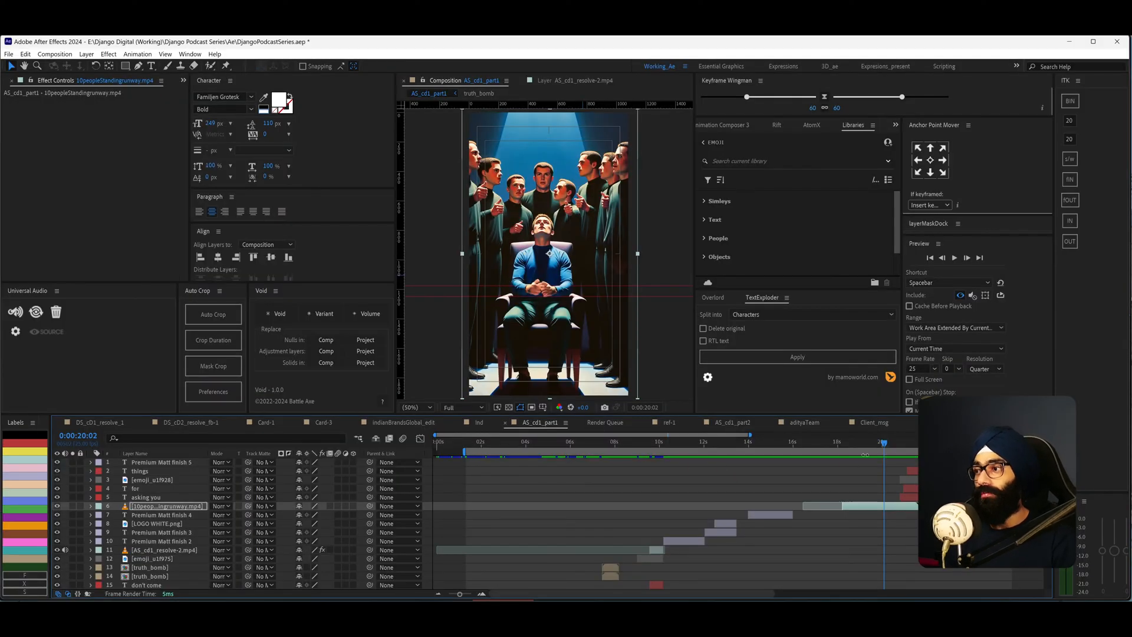
pyautogui.moveTo(890, 447)
pyautogui.mouseDown()
pyautogui.moveTo(928, 450)
pyautogui.moveTo(894, 449)
pyautogui.mouseUp()
pyautogui.scroll(1, 661, 305)
pyautogui.click(912, 450)
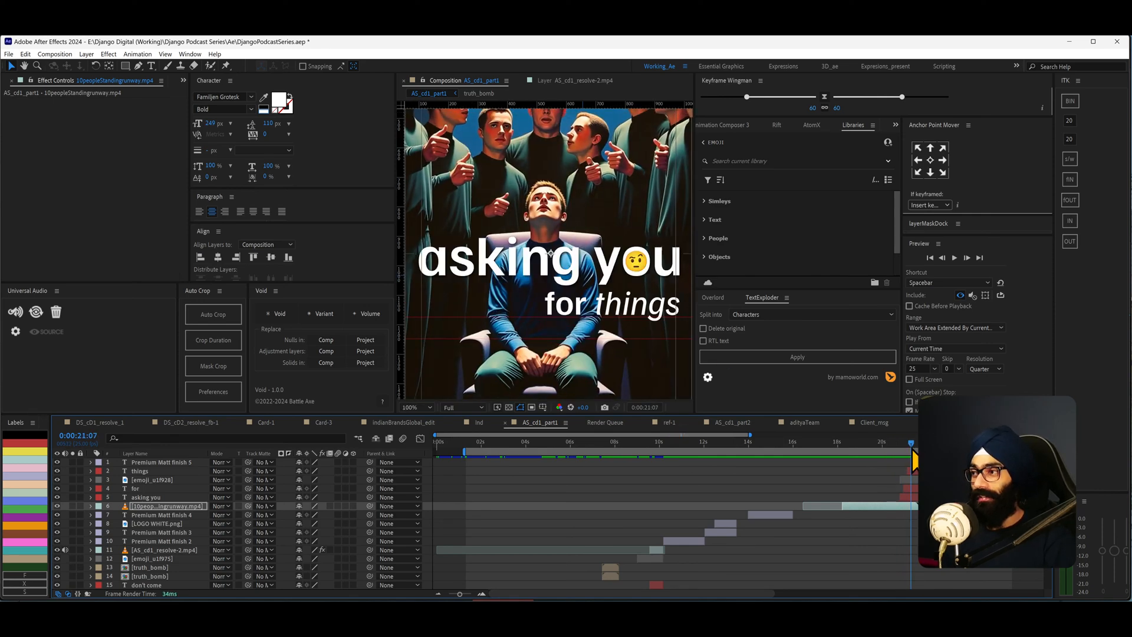
pyautogui.scroll(-1, 611, 272)
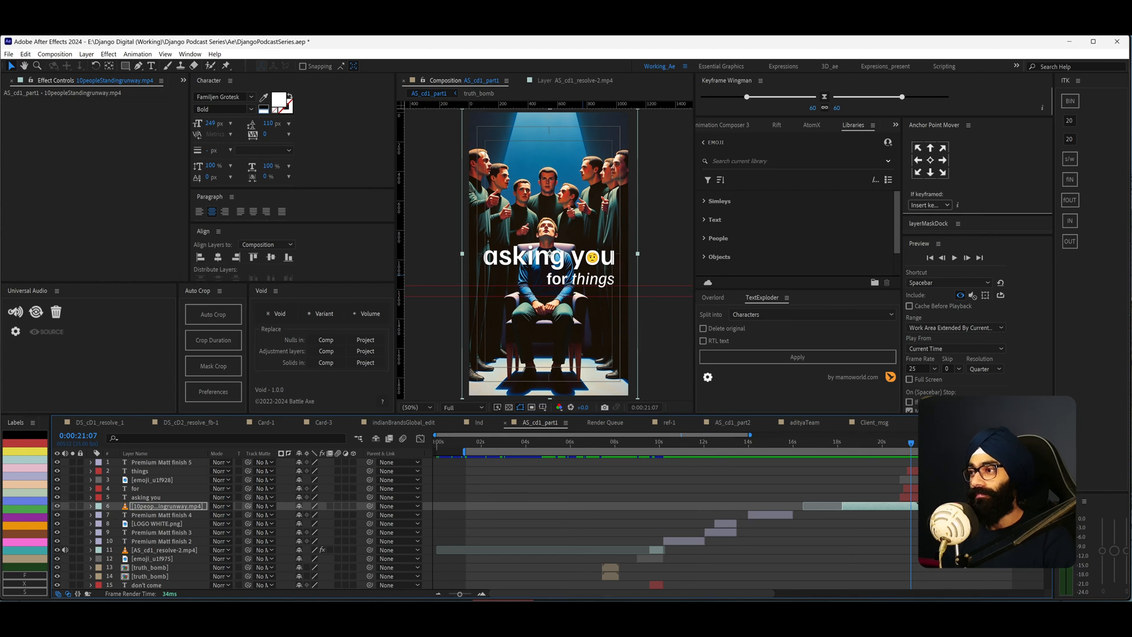
pyautogui.click(914, 449)
pyautogui.press('space')
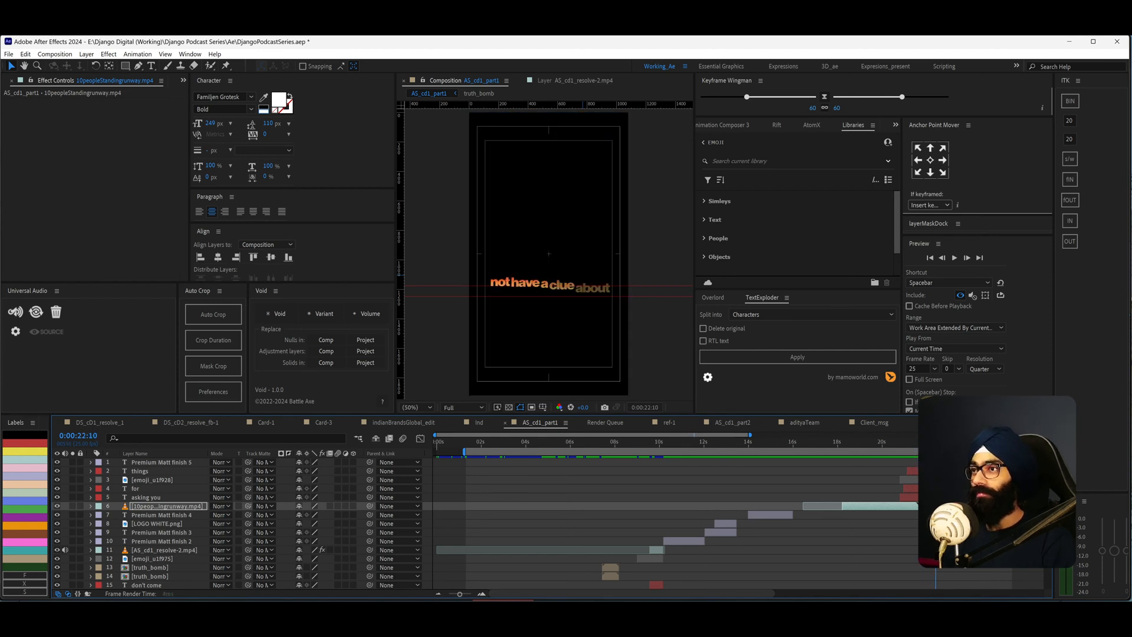
pyautogui.scroll(-2, 892, 512)
pyautogui.moveTo(773, 445); pyautogui.dragTo(782, 445)
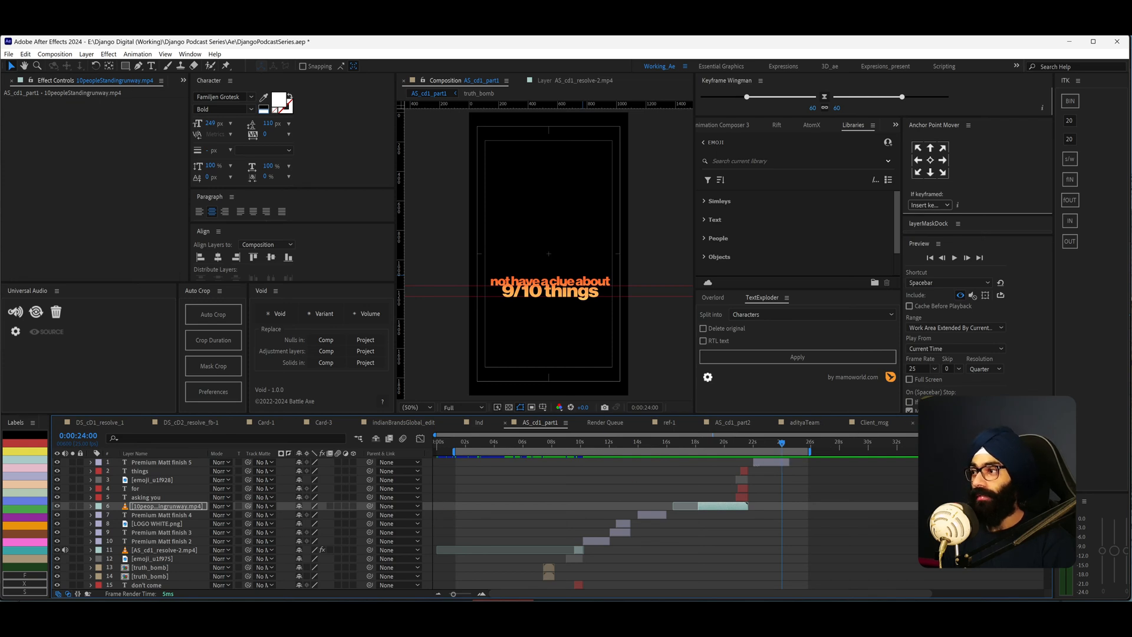
# - Open the A5_cd1_part2 composition and its adityaTeam precomp
pyautogui.click(947, 423)
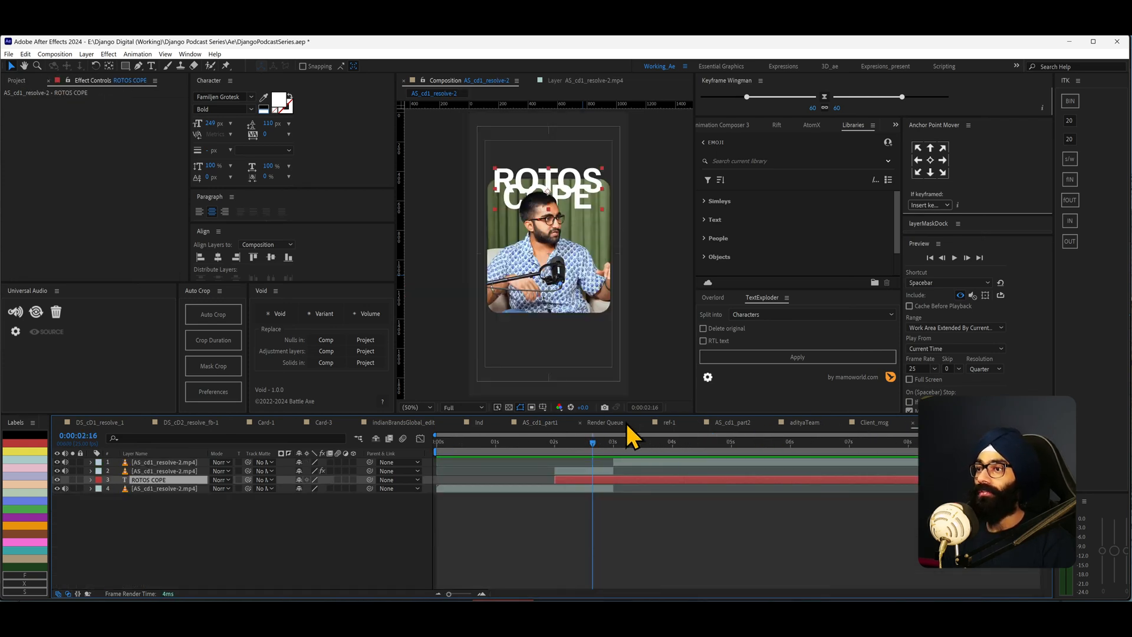
pyautogui.click(740, 423)
pyautogui.moveTo(452, 452); pyautogui.dragTo(652, 444)
pyautogui.doubleClick(488, 491)
pyautogui.scroll(4, 558, 231)
pyautogui.scroll(2, 498, 165)
pyautogui.scroll(-2, 518, 192)
pyautogui.scroll(-2, 614, 228)
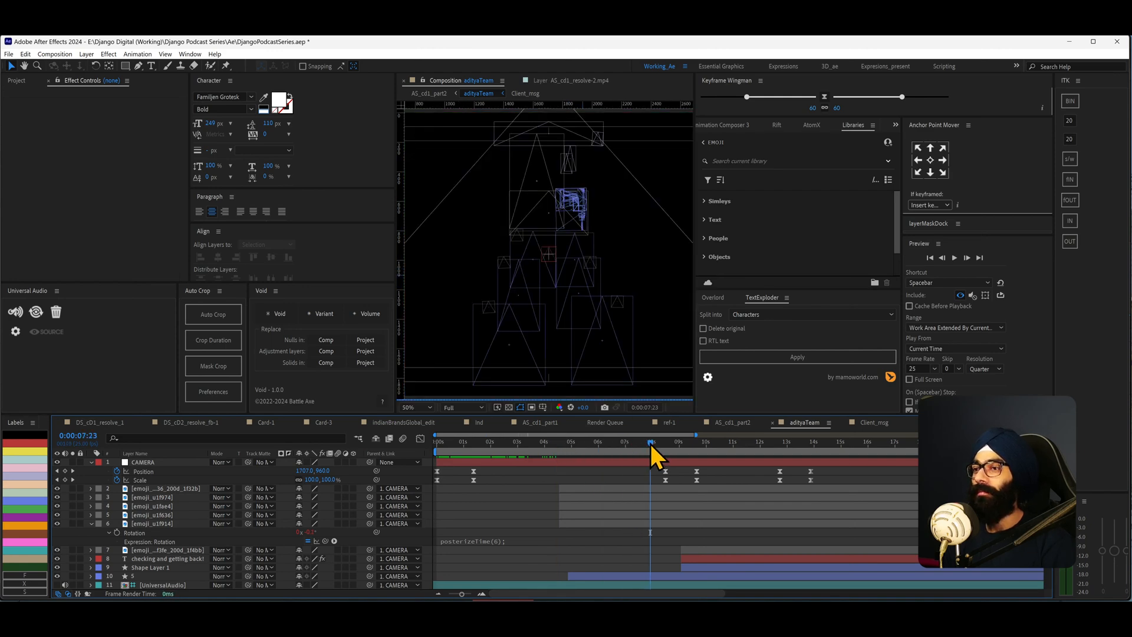
# - Maximize the viewer and zoom in to examine the pyramid scene with the client message card
pyautogui.press('`')
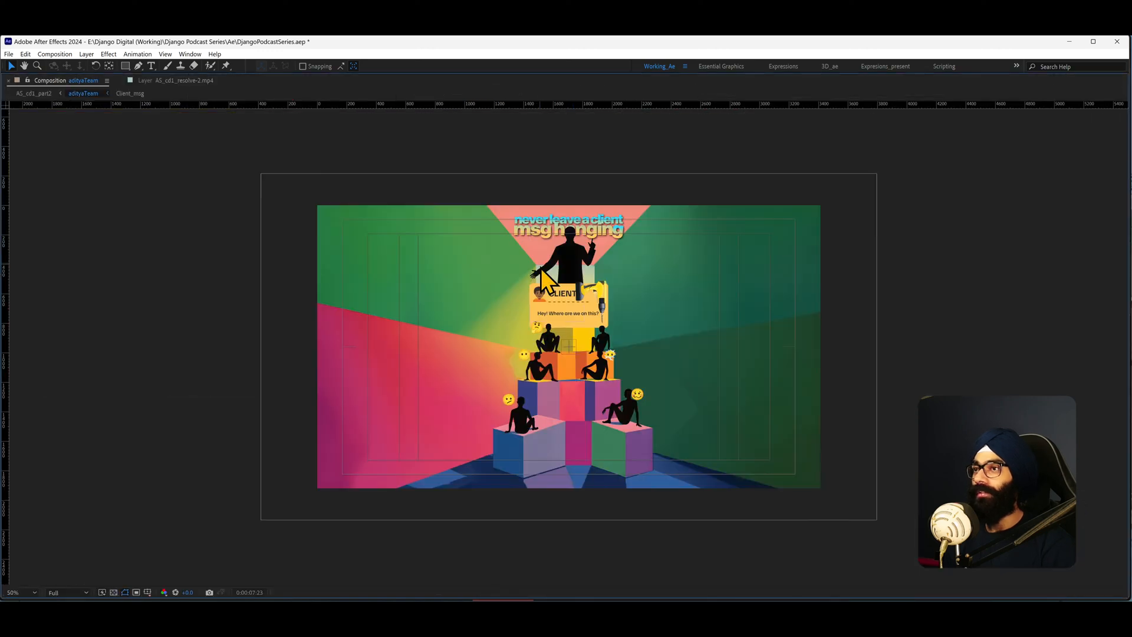
pyautogui.scroll(2, 624, 367)
pyautogui.press('.')
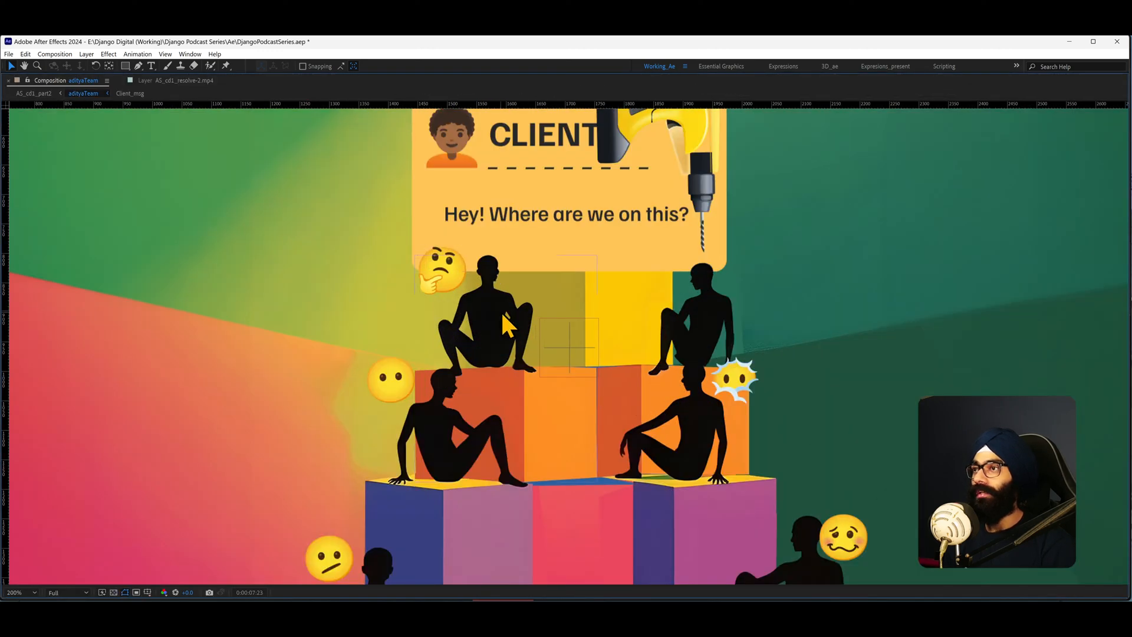
pyautogui.press(',')
pyautogui.press('`')
pyautogui.press(',')
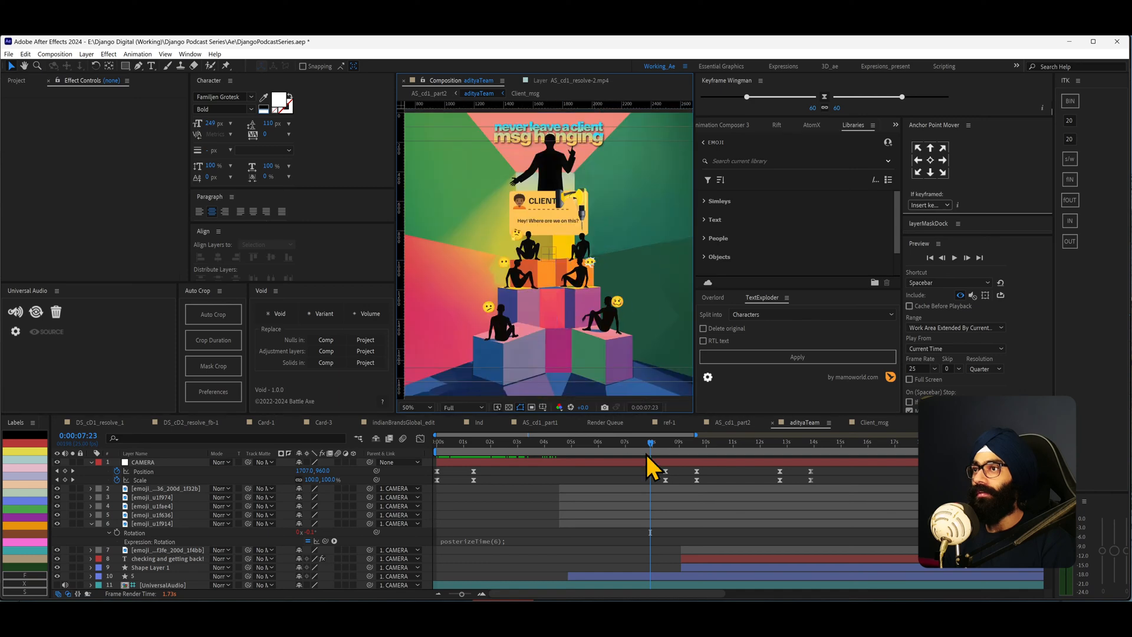
# - Scrub the adityaTeam timeline to about 12 s to preview the camera move to the reply bubble, then fit the view
pyautogui.click(690, 444)
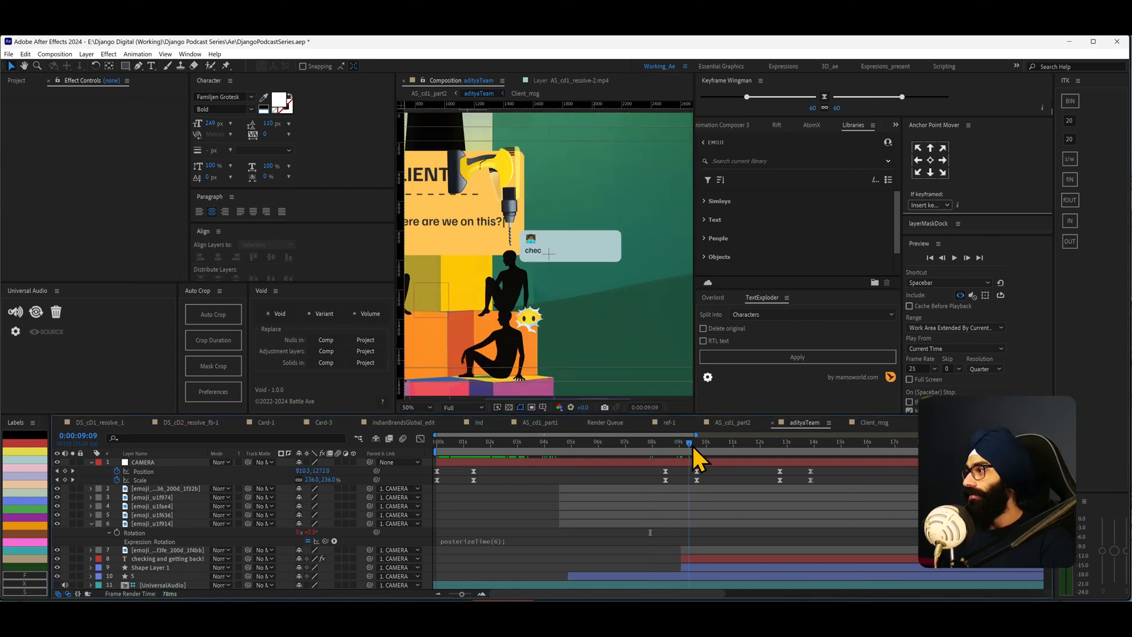
pyautogui.moveTo(692, 444); pyautogui.dragTo(777, 446)
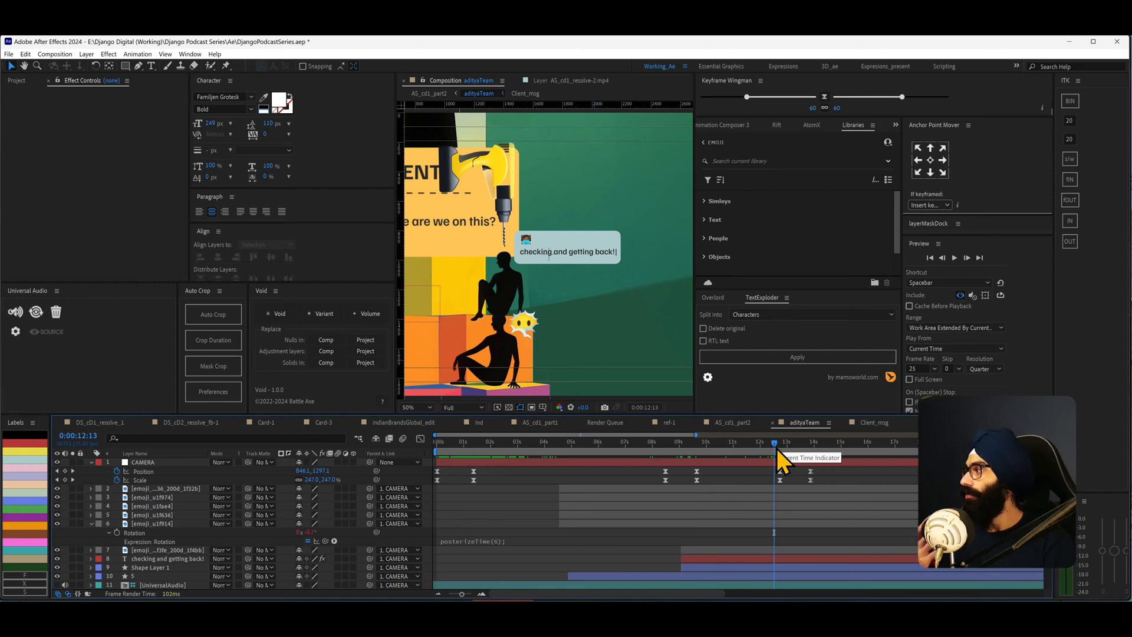
pyautogui.scroll(-4, 531, 294)
pyautogui.hotkey('shift', '/')
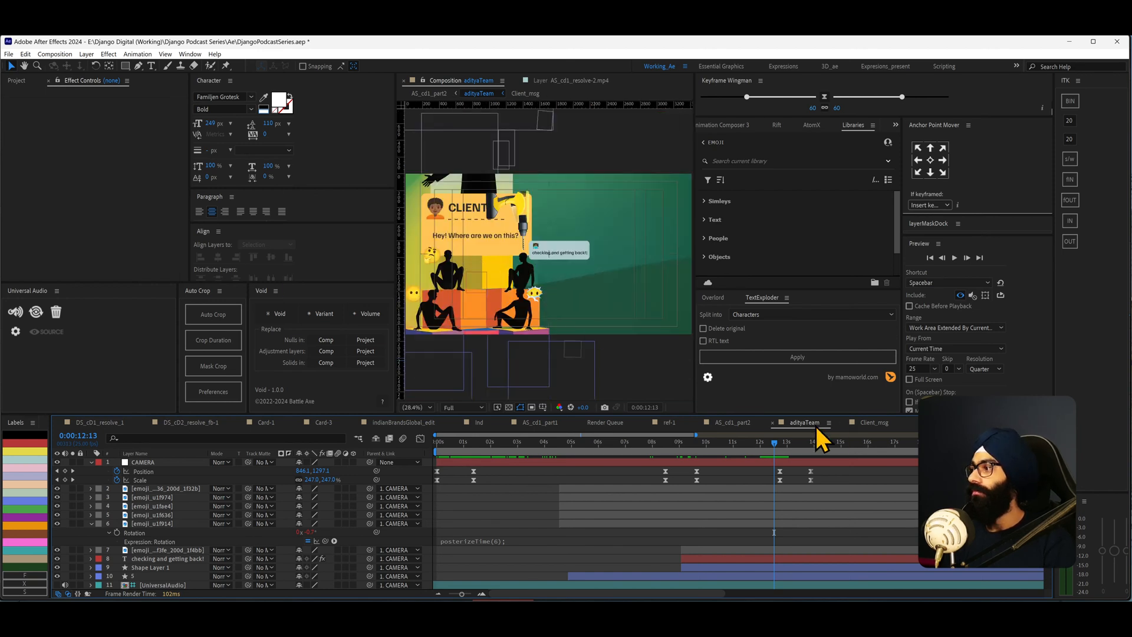
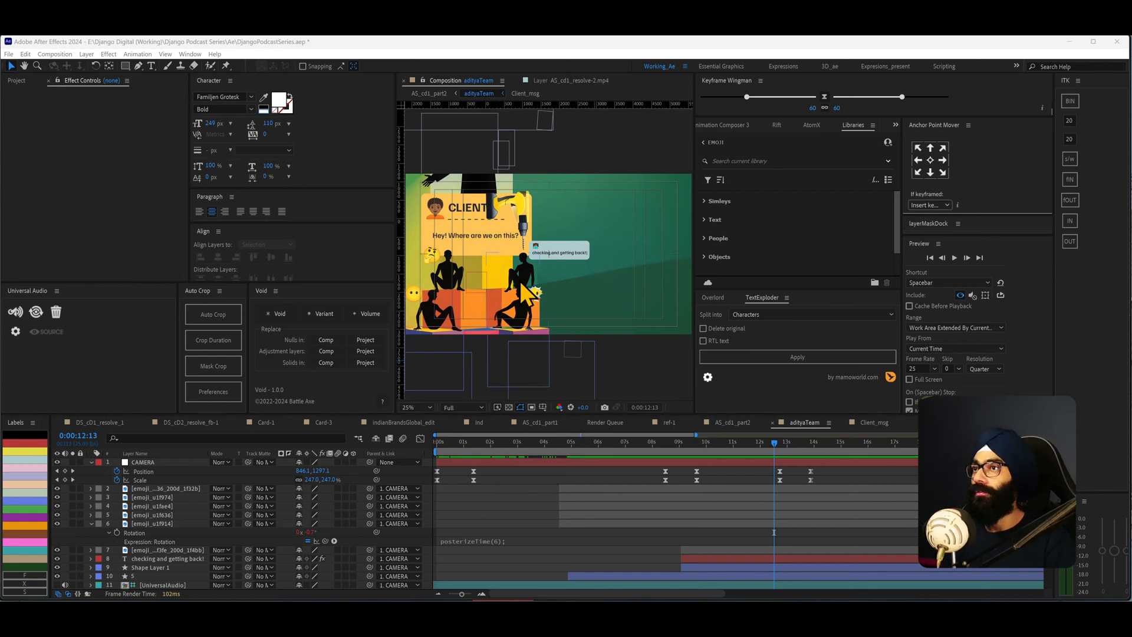
# - Go back to the A5_cd1_part2 composition and scrub its timeline to about 7 s to preview the scene
pyautogui.scroll(-3, 549, 254)
pyautogui.scroll(3, 575, 286)
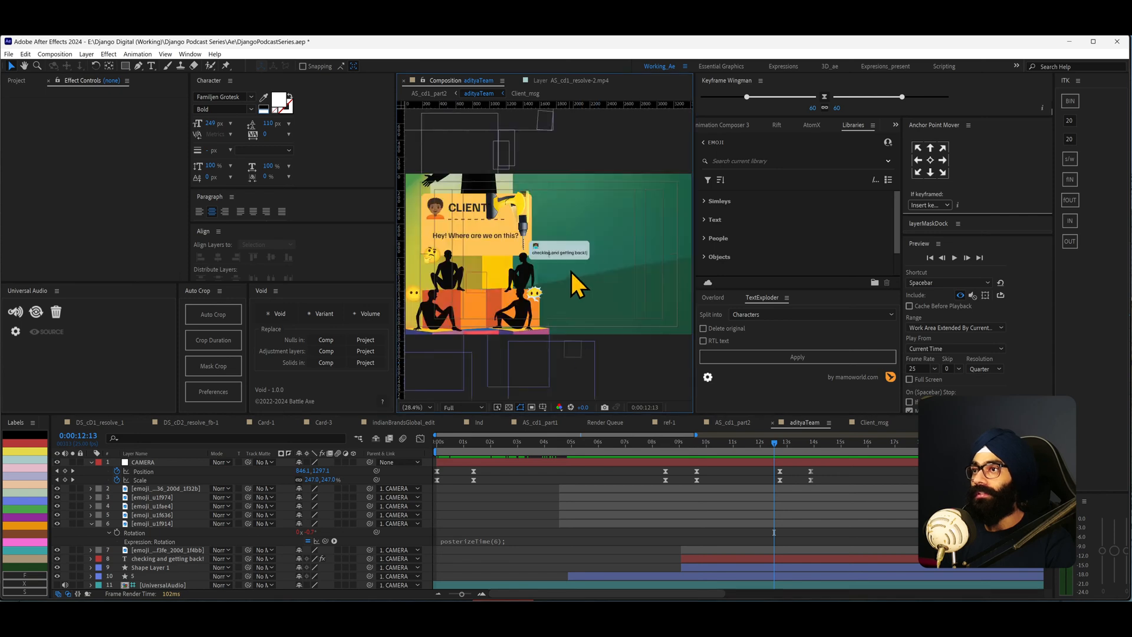
pyautogui.moveTo(741, 444); pyautogui.dragTo(537, 469)
pyautogui.press('Tab')
pyautogui.click(522, 499)
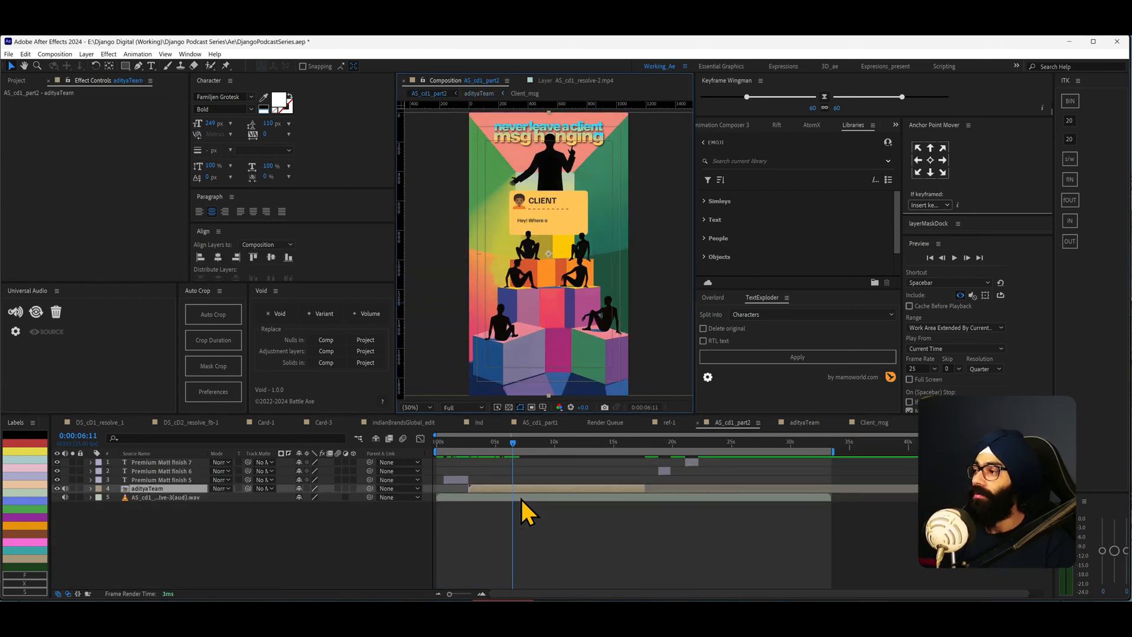
pyautogui.moveTo(647, 448); pyautogui.dragTo(527, 449)
pyautogui.press('Tab')
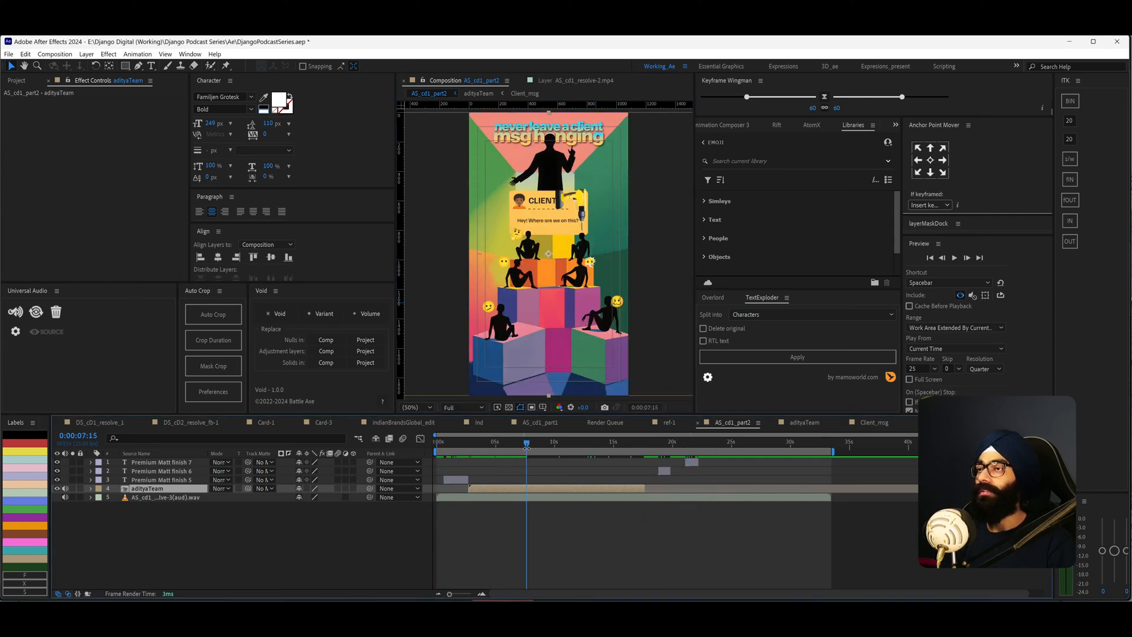
# - Check the ITK'24 notes page in the notes app, then return to After Effects
pyautogui.hotkey('alt', 'Tab')
pyautogui.click(412, 323)
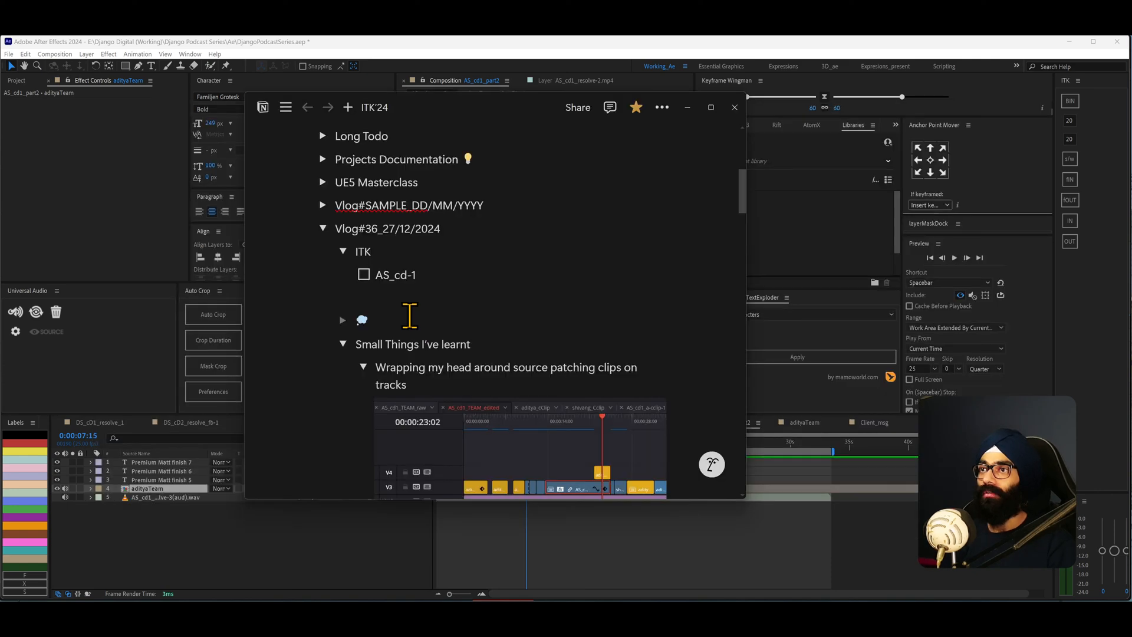
pyautogui.scroll(1, 505, 352)
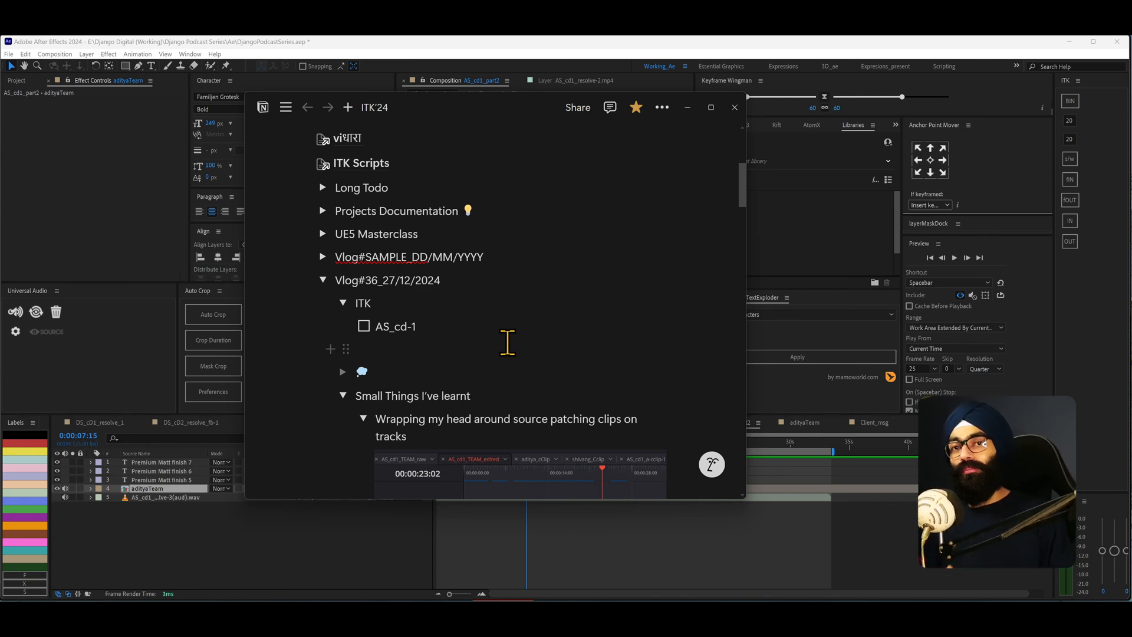
pyautogui.click(657, 41)
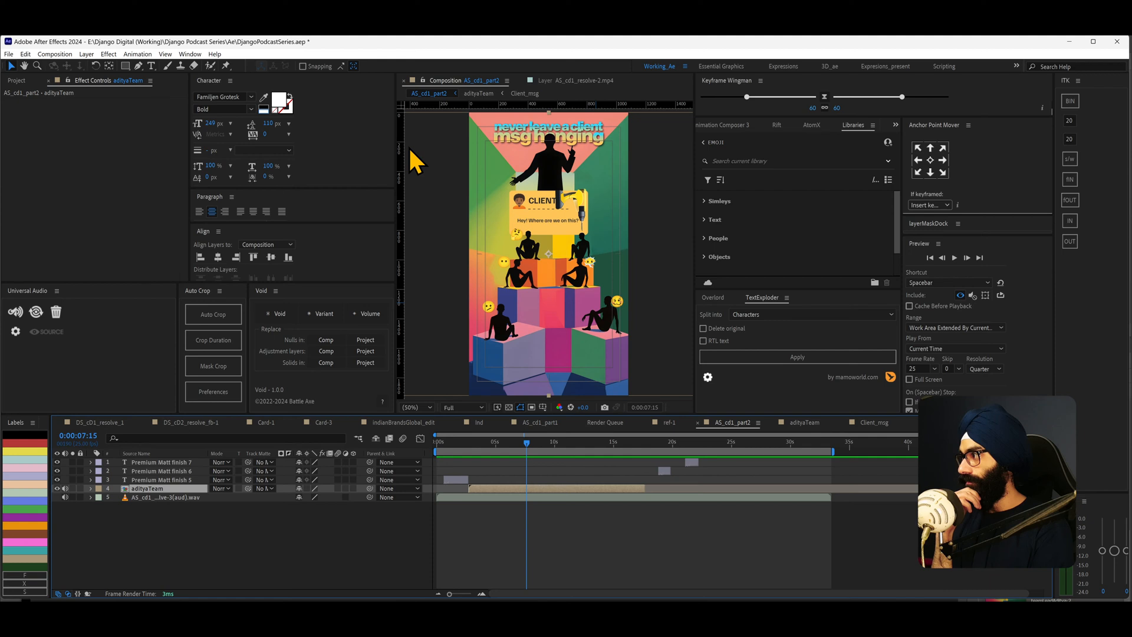
# - Save the After Effects project, then close Tools.ai in Illustrator without saving its changes
pyautogui.hotkey('ctrl', 's')
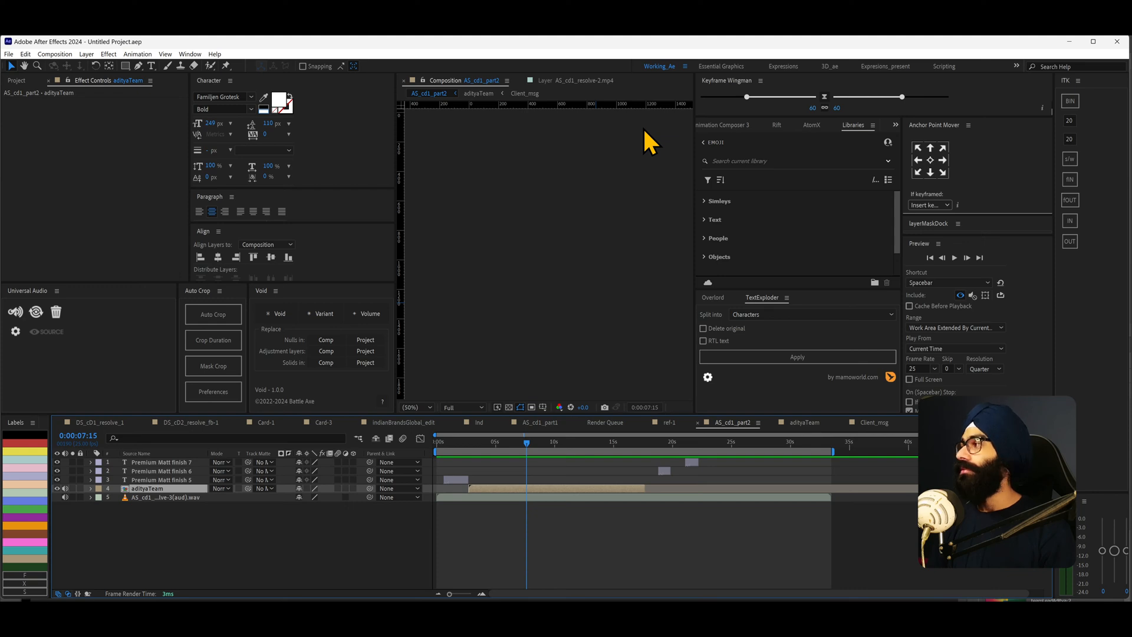
pyautogui.hotkey('alt', 'Tab')
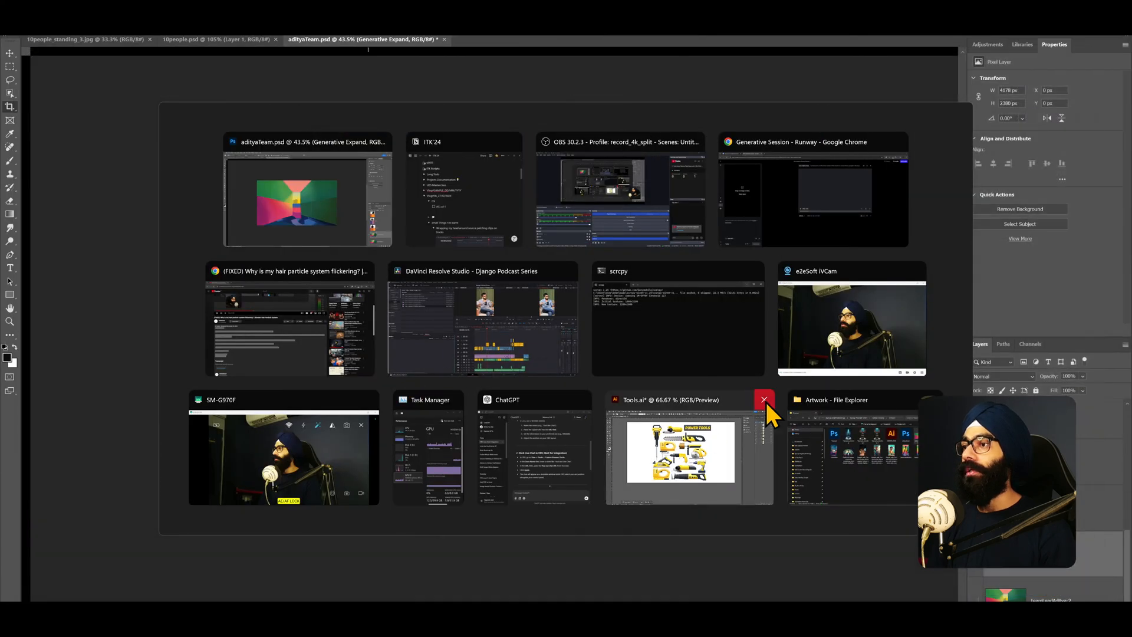
pyautogui.click(708, 454)
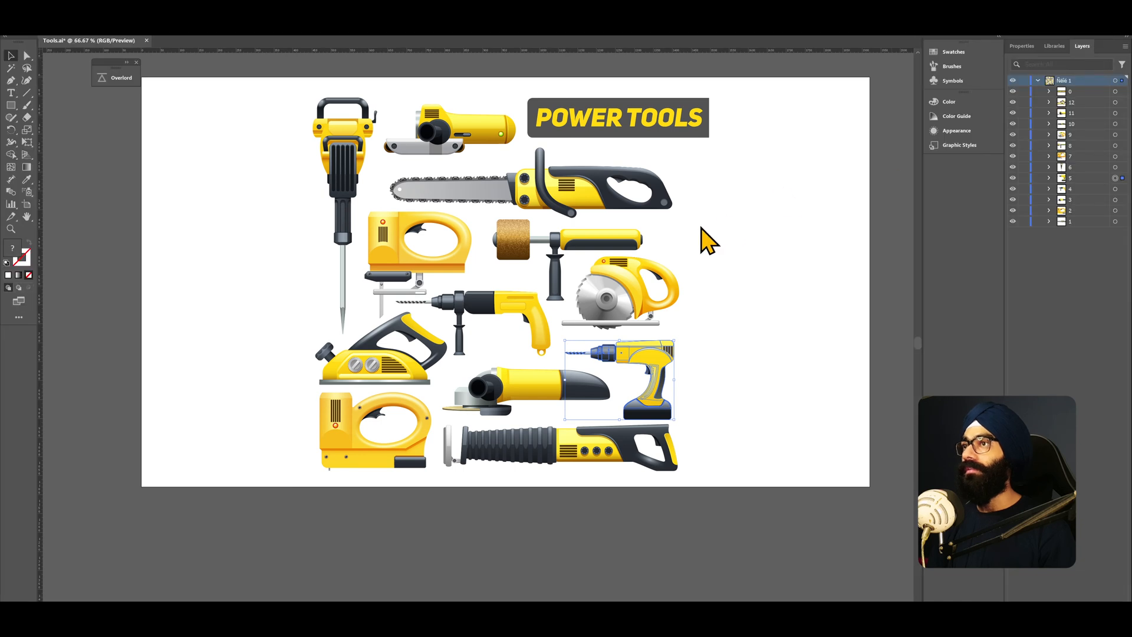
pyautogui.click(1118, 10)
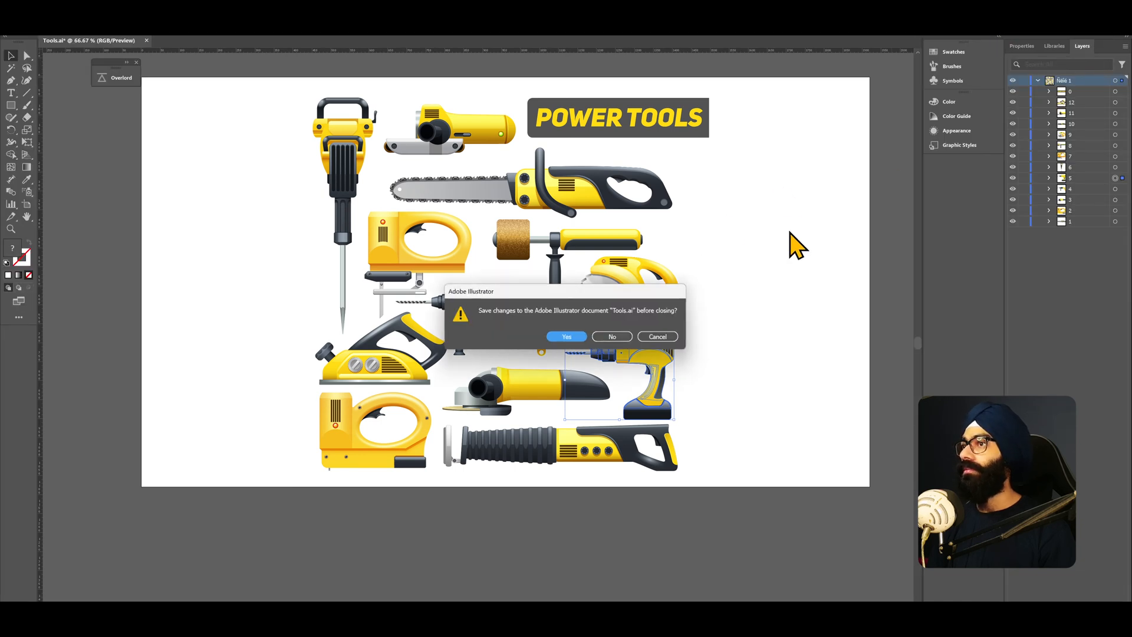
pyautogui.click(612, 336)
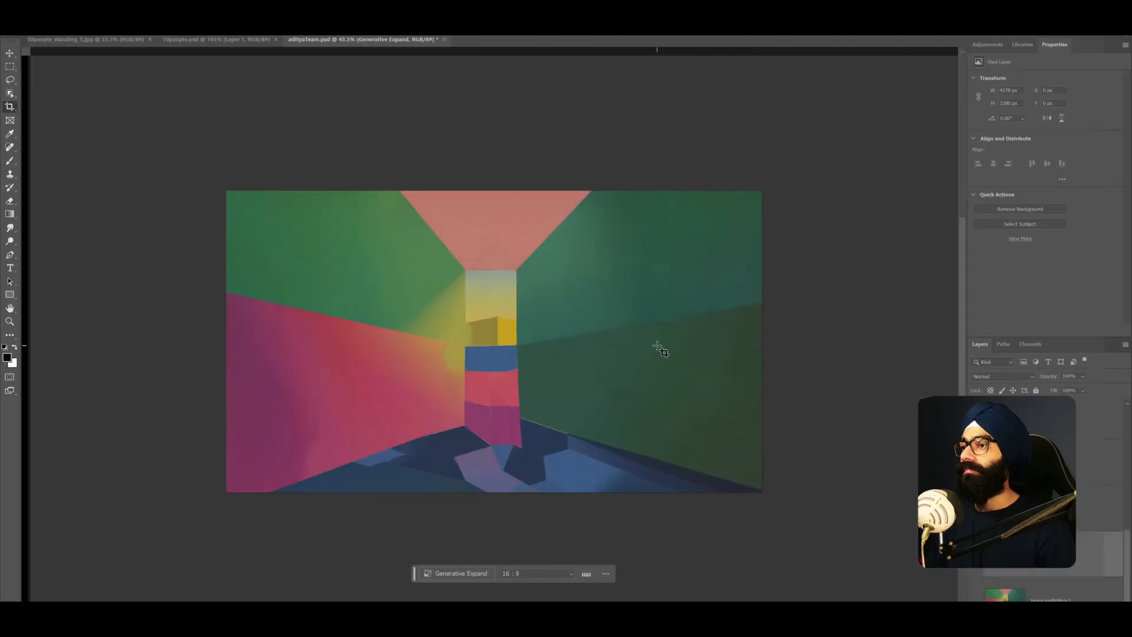
# - Close the Runway generative session browser window and another Chrome window from the task switcher
pyautogui.hotkey('alt', 'Tab')
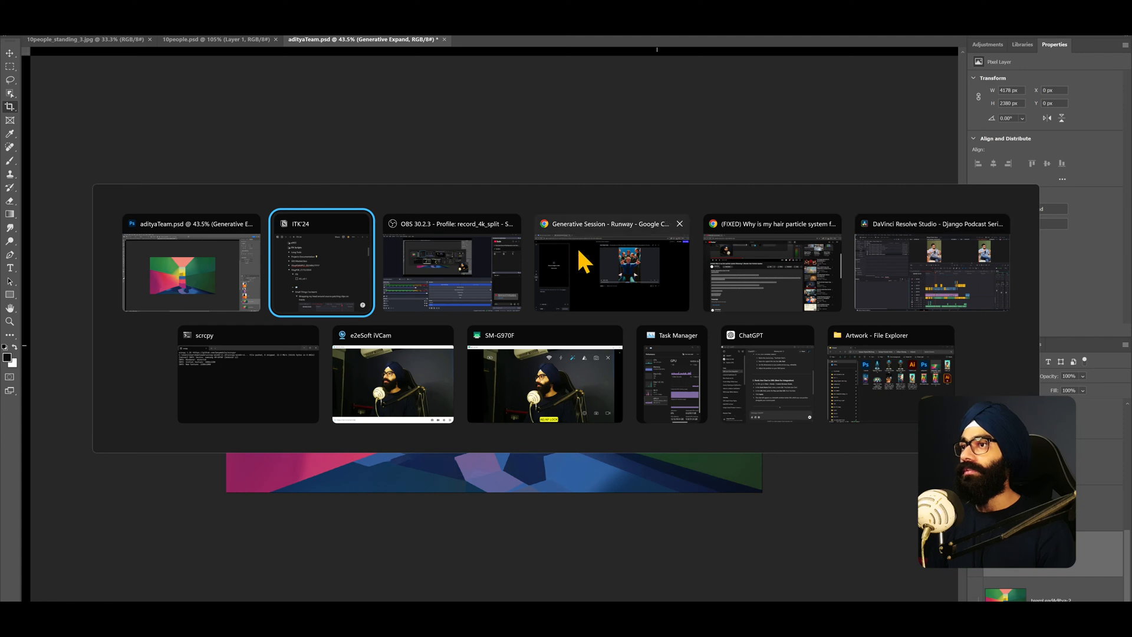
pyautogui.click(681, 226)
pyautogui.click(747, 225)
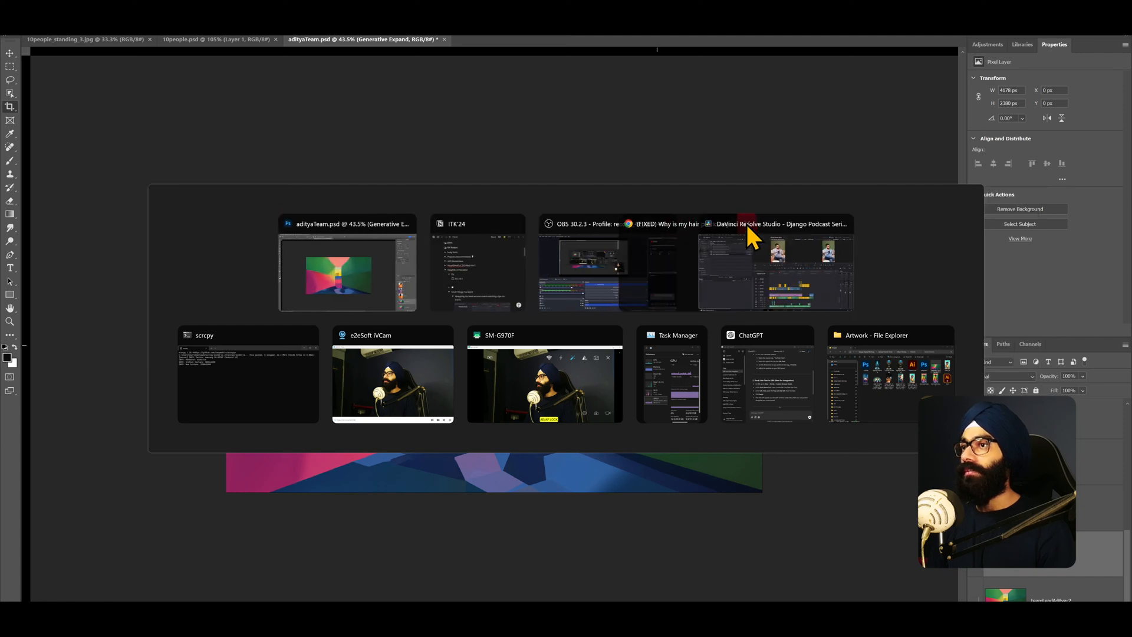
pyautogui.press('Escape')
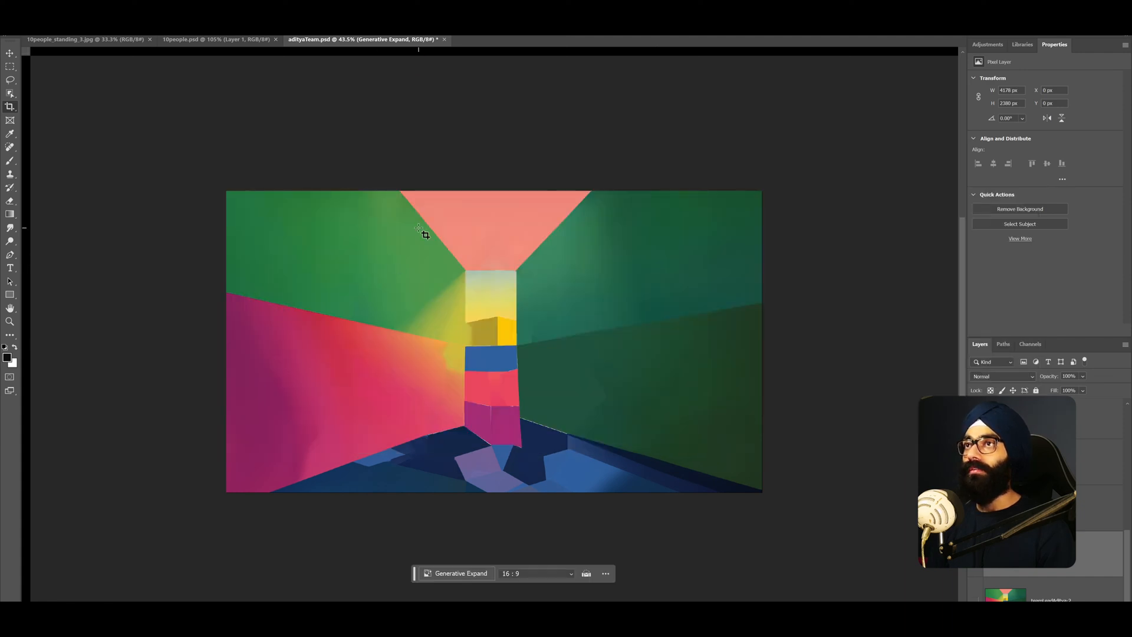
# - Switch to the 10people.psd document in Photoshop, zoom in to review it, and save it
pyautogui.click(253, 42)
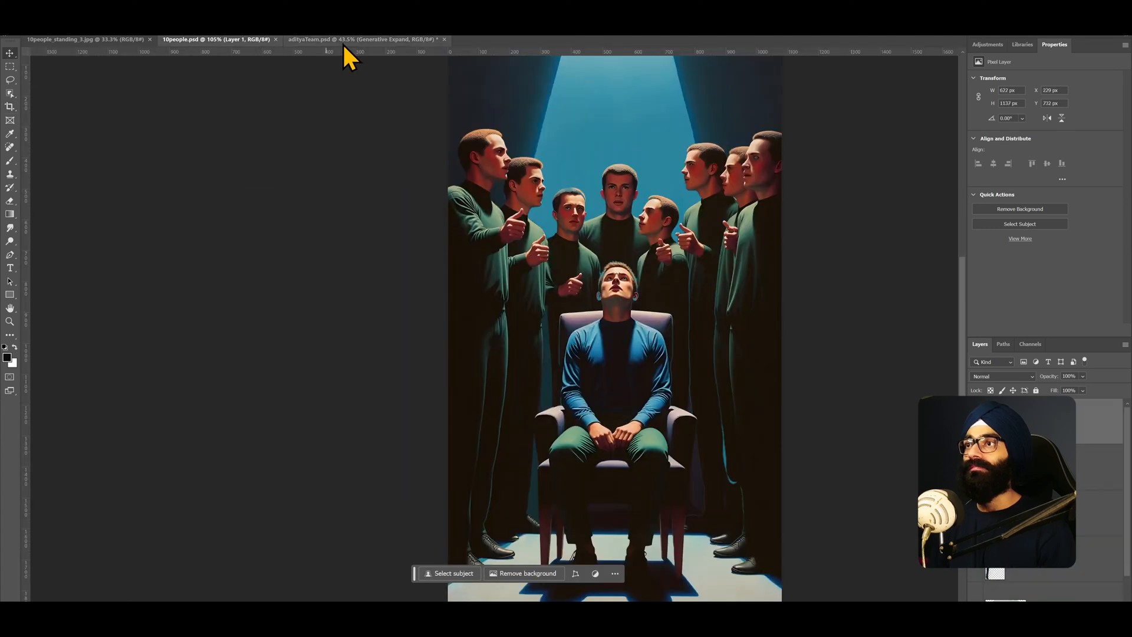
pyautogui.scroll(-2, 714, 435)
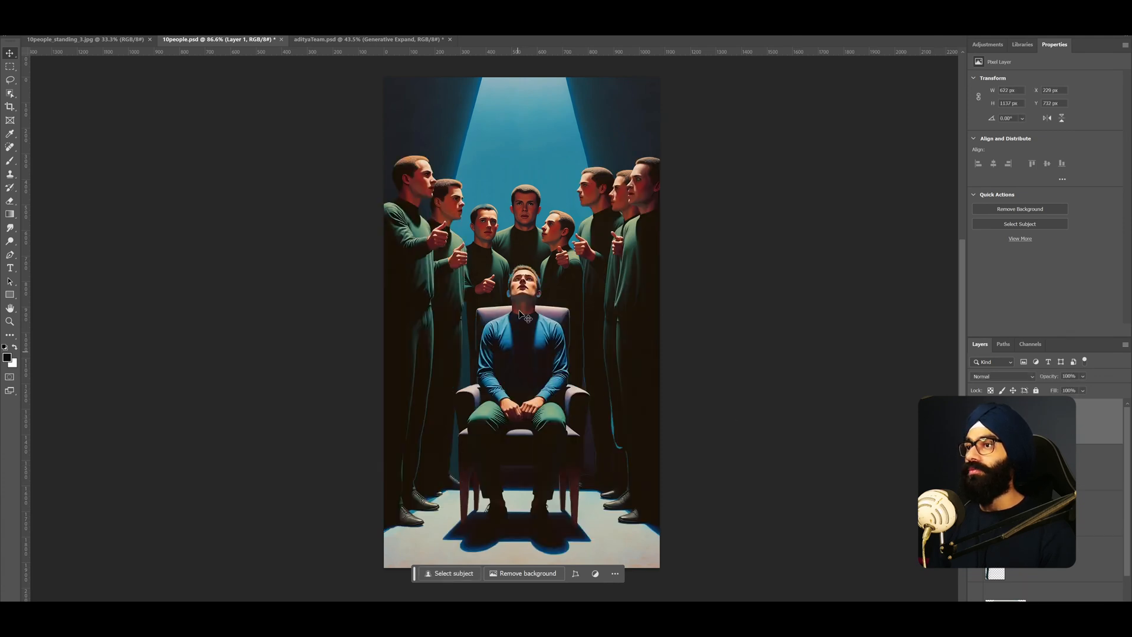
pyautogui.scroll(3, 522, 295)
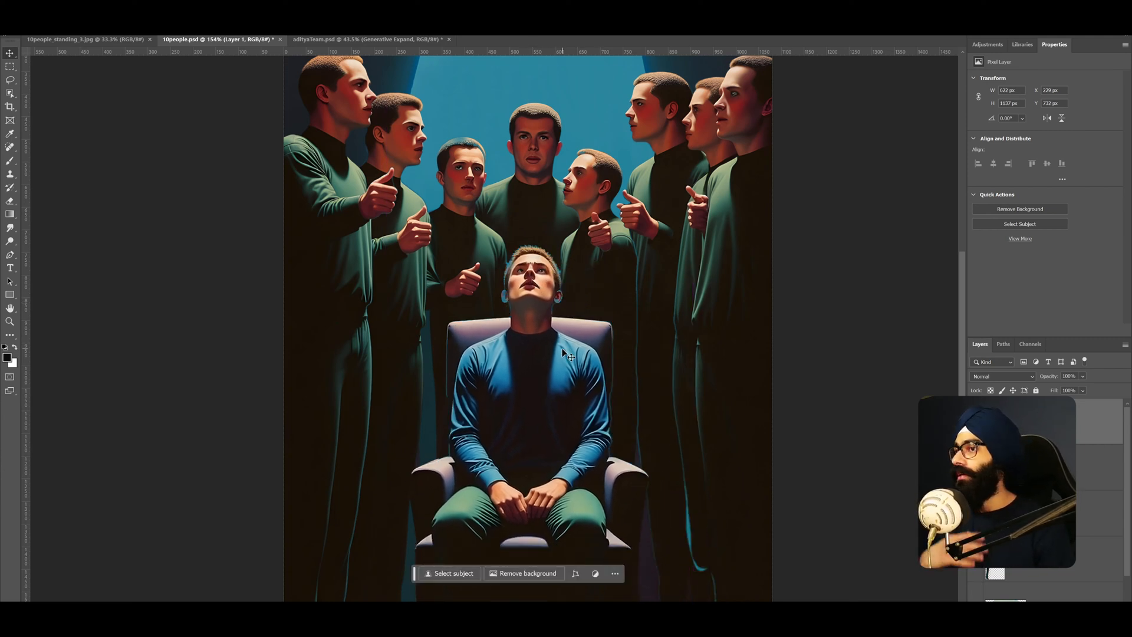
pyautogui.scroll(-3, 561, 348)
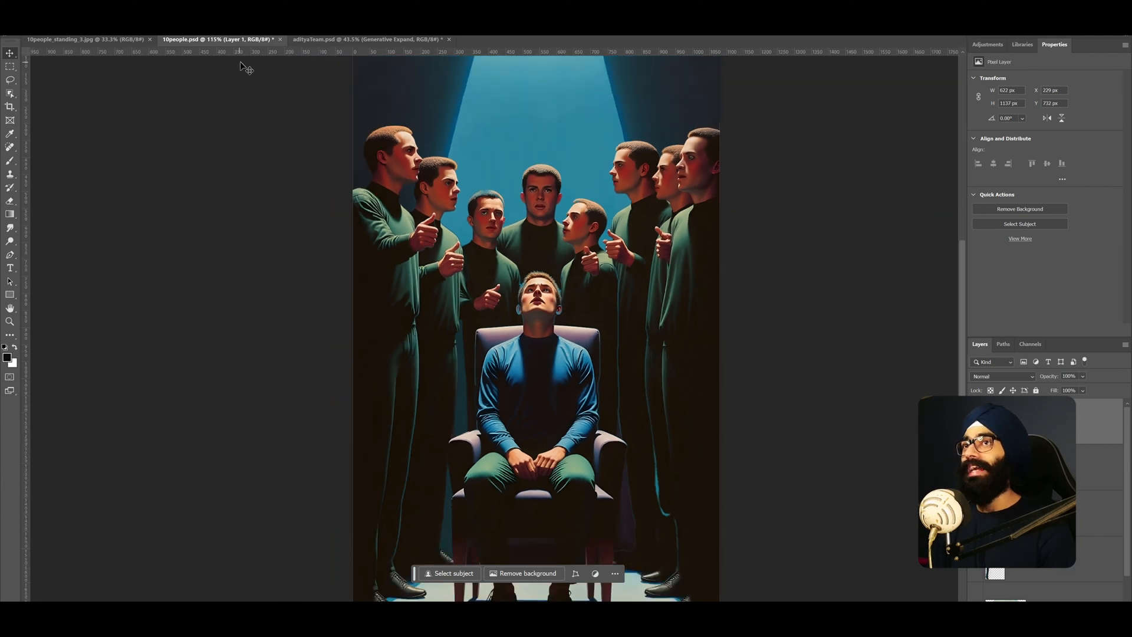
pyautogui.scroll(-1, 481, 407)
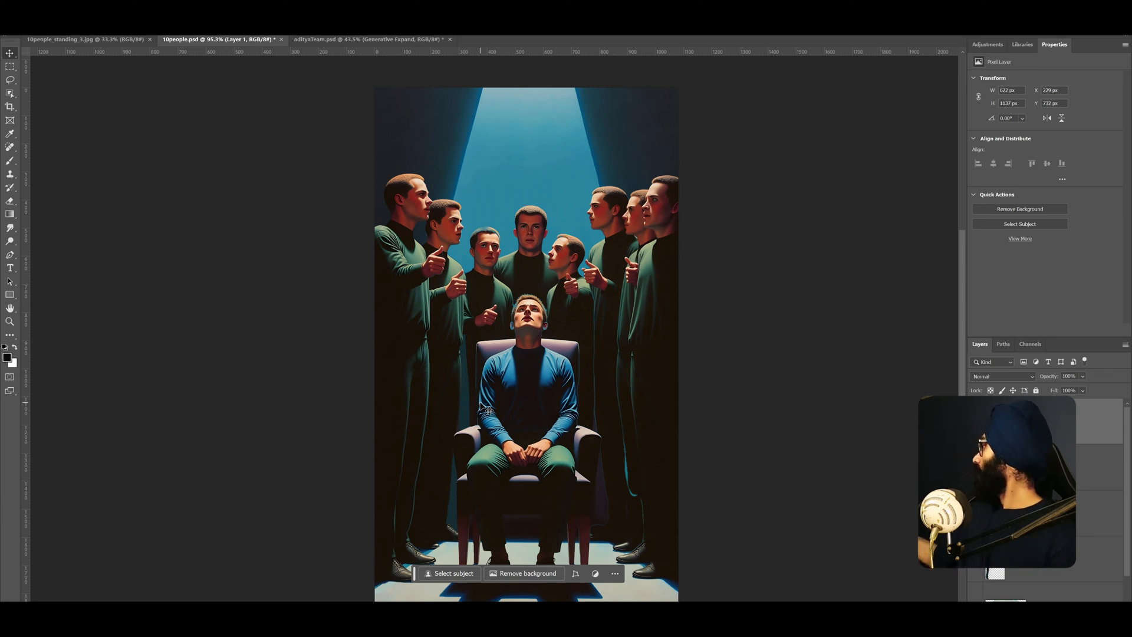
pyautogui.hotkey('ctrl', 's')
# - Close the 10people.psd, adityaTeam.psd and 10people_standing_3.jpg documents
pyautogui.click(278, 40)
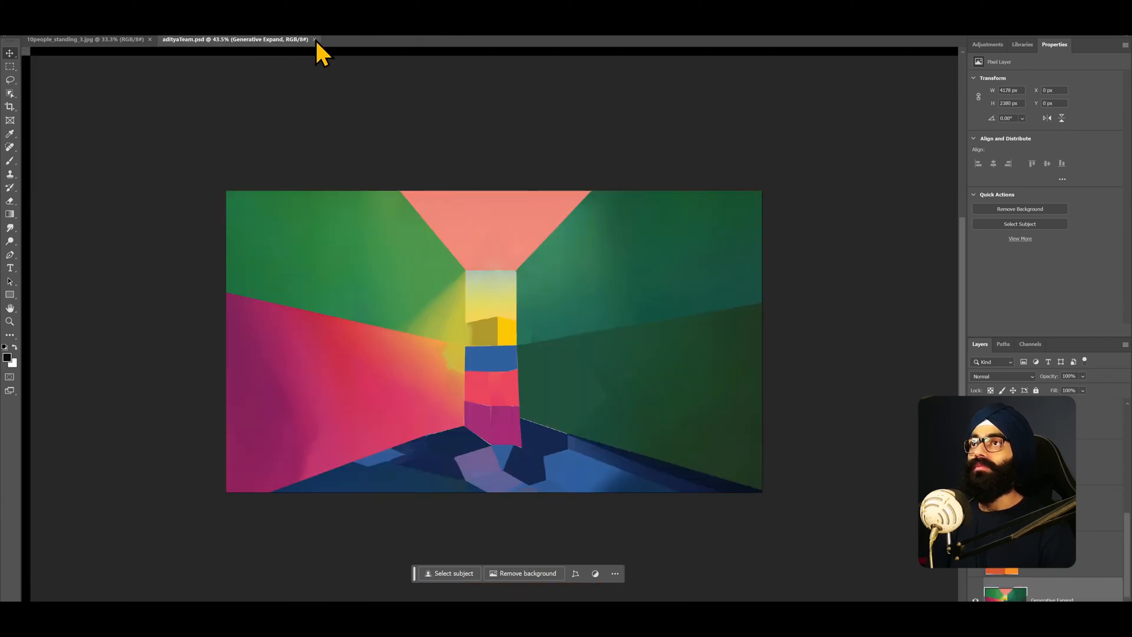
pyautogui.click(315, 39)
pyautogui.click(150, 39)
# - Create a new 1920 × 1080 px document
pyautogui.click(31, 75)
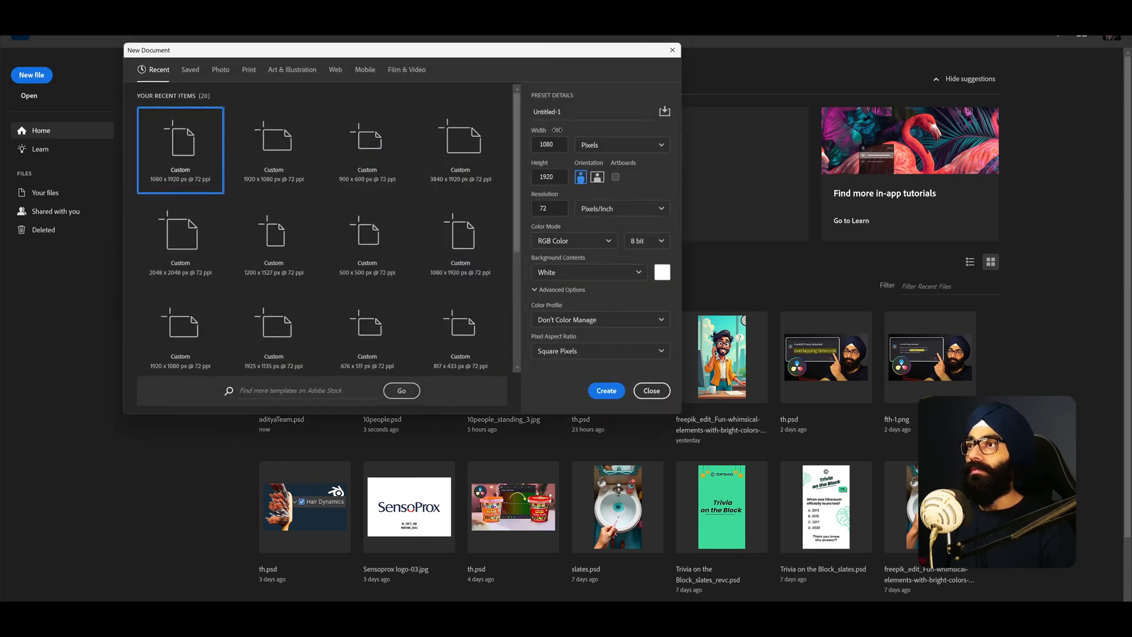
pyautogui.write('1920')
pyautogui.press('Tab')
pyautogui.write('1080')
pyautogui.press('Return')
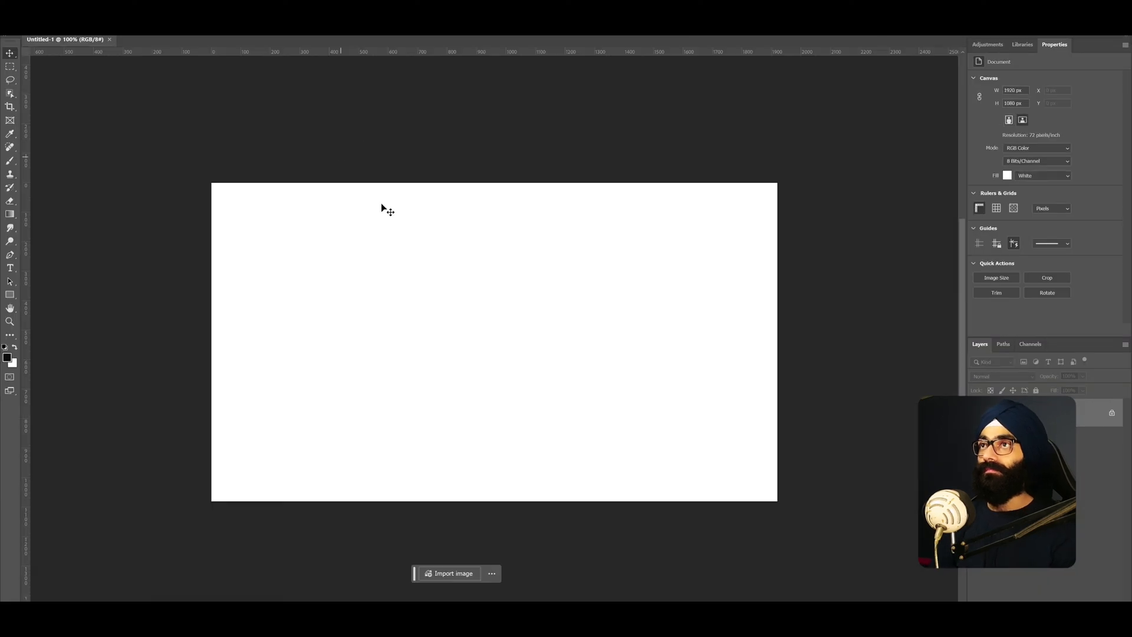
# - Review the source-patching note, switch to DaVinci Resolve, and zoom through the edited timeline to survey the clips
pyautogui.hotkey('alt', 'Tab')
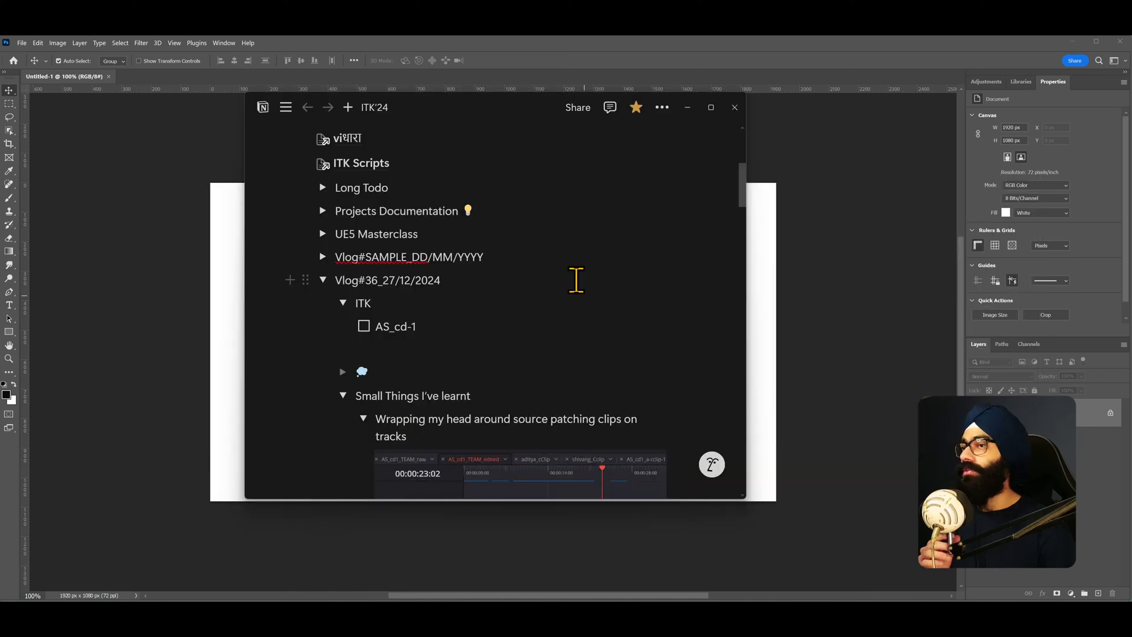
pyautogui.scroll(-4, 577, 280)
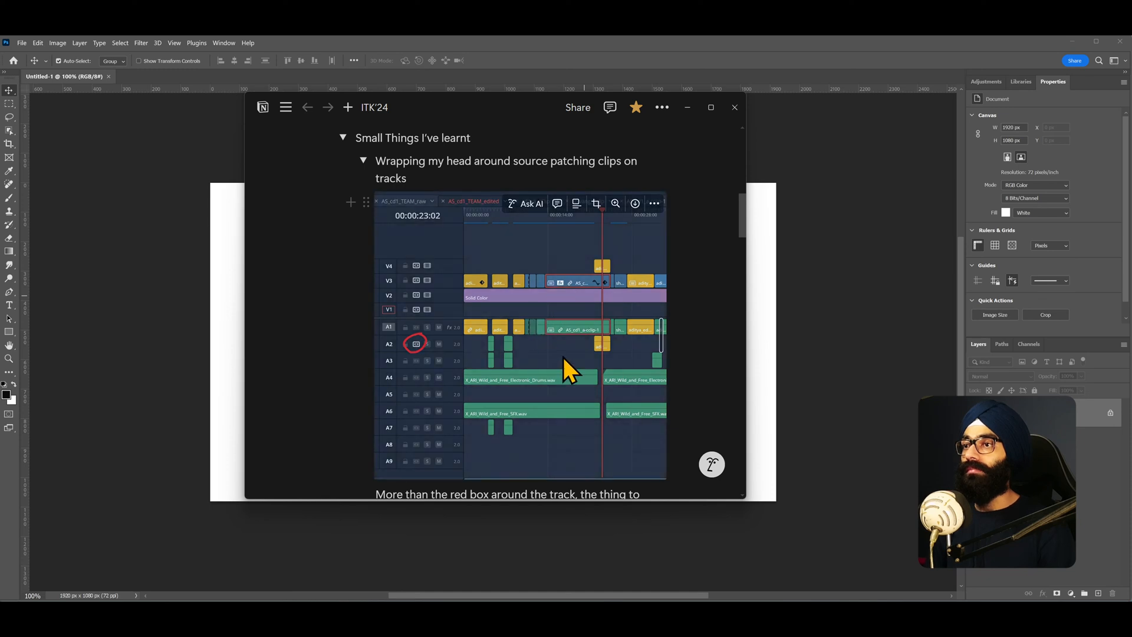
pyautogui.hotkey('alt', 'Tab')
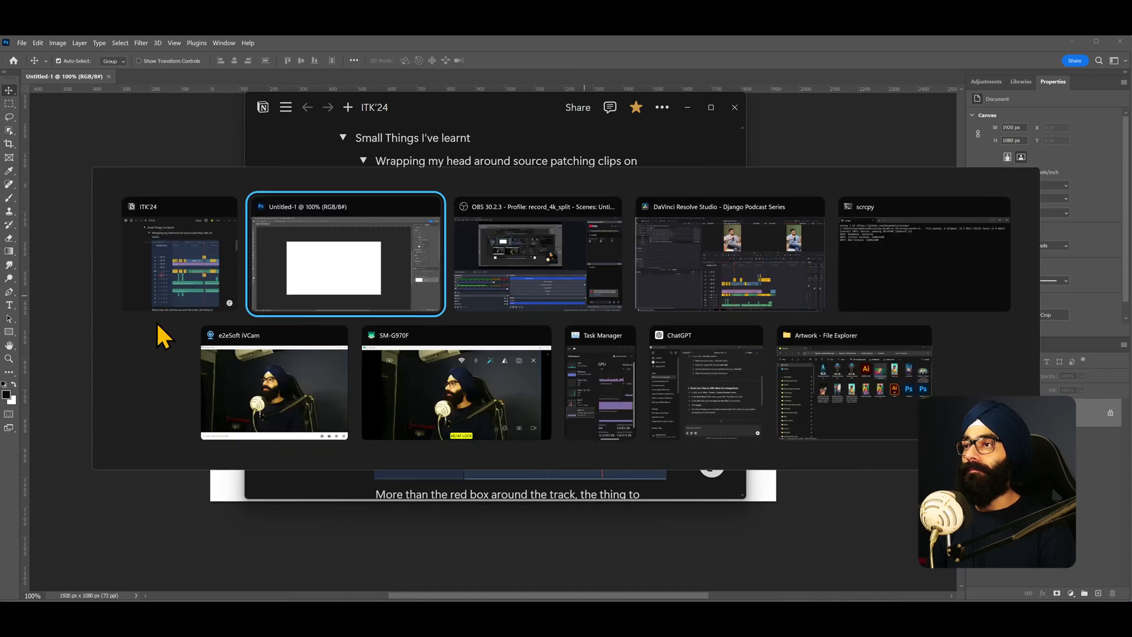
pyautogui.click(697, 256)
pyautogui.scroll(5, 674, 395)
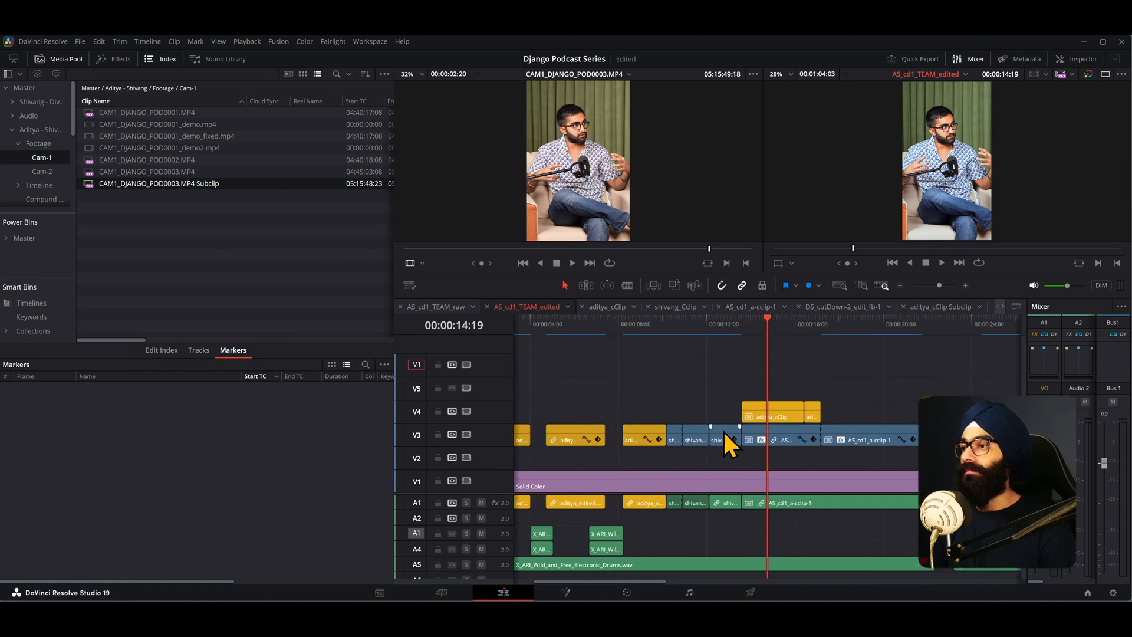
pyautogui.click(784, 417)
pyautogui.scroll(2, 814, 386)
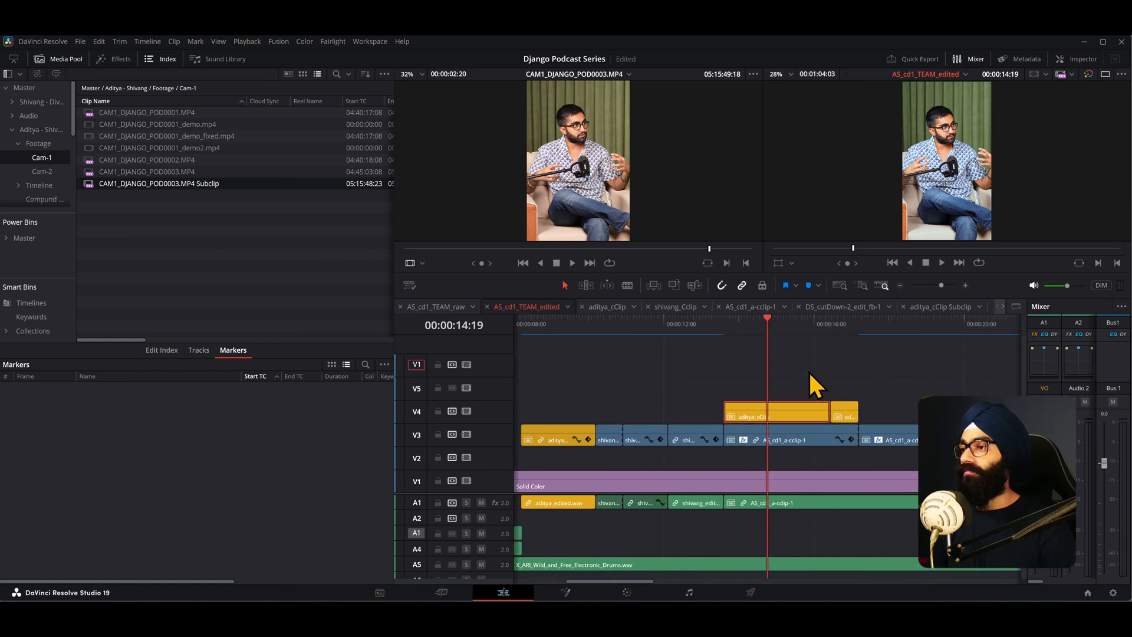
pyautogui.scroll(-1, 814, 387)
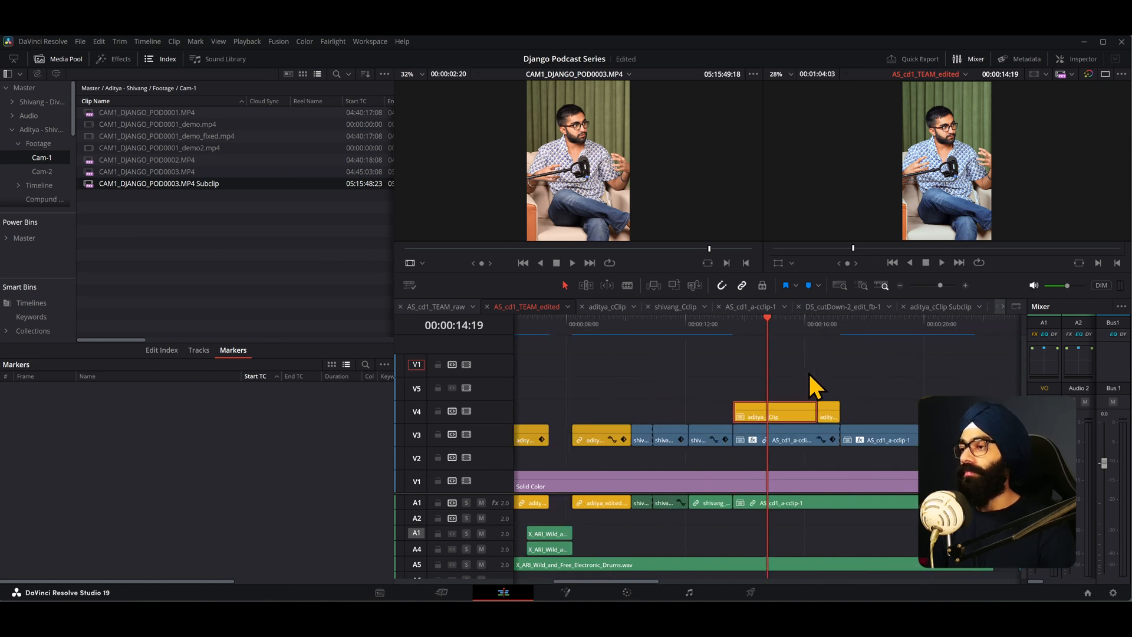
pyautogui.scroll(-4, 809, 384)
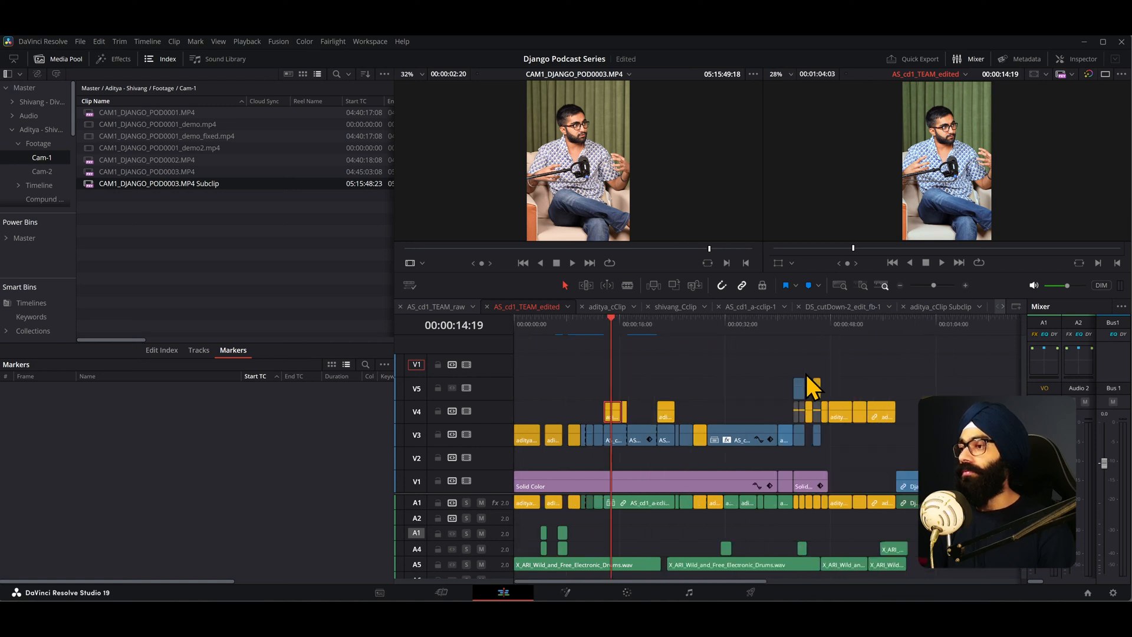
pyautogui.scroll(-2, 774, 384)
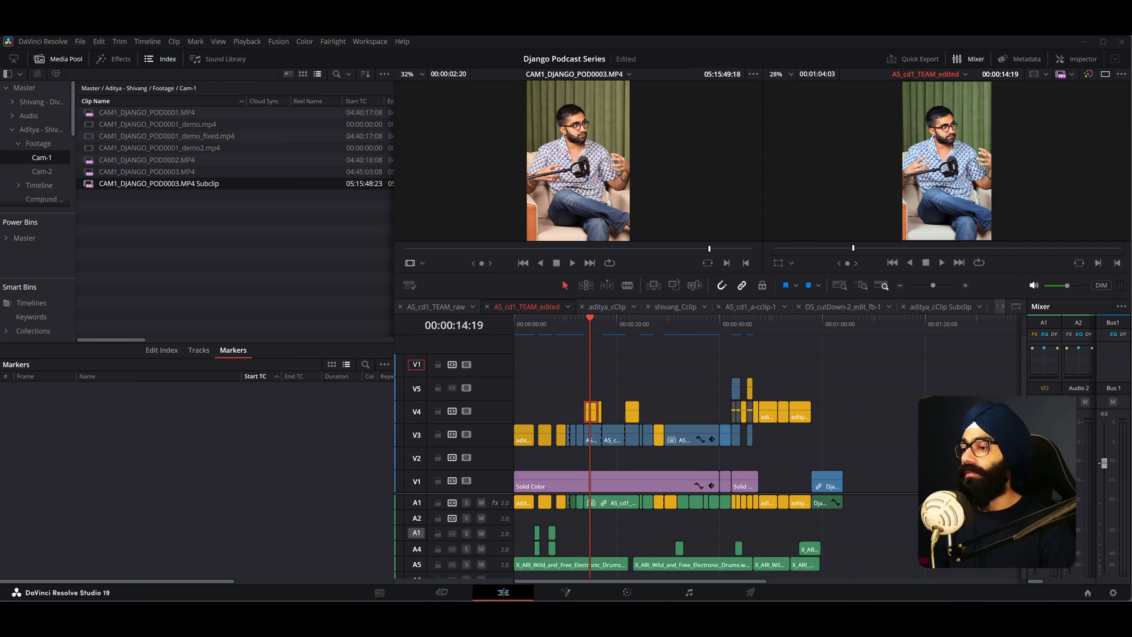
pyautogui.hotkey('alt', 'Tab')
pyautogui.hotkey('alt', 'Tab')
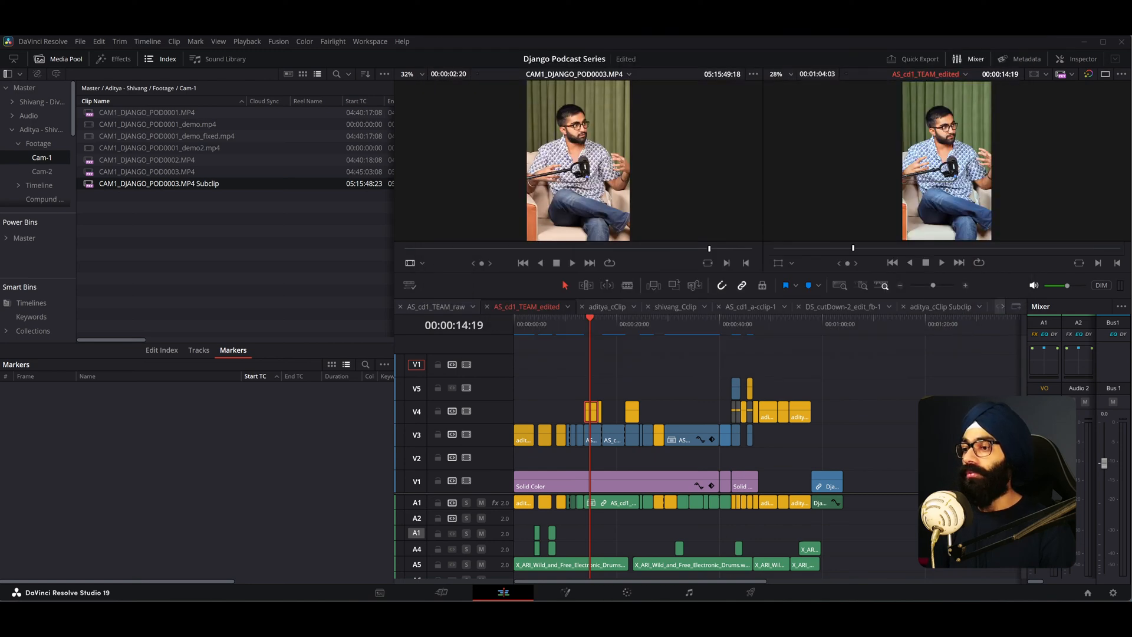
pyautogui.hotkey('alt', 'Tab')
# - Patch the V1 source track destination to timeline track V4
pyautogui.click(637, 613)
pyautogui.moveTo(668, 614)
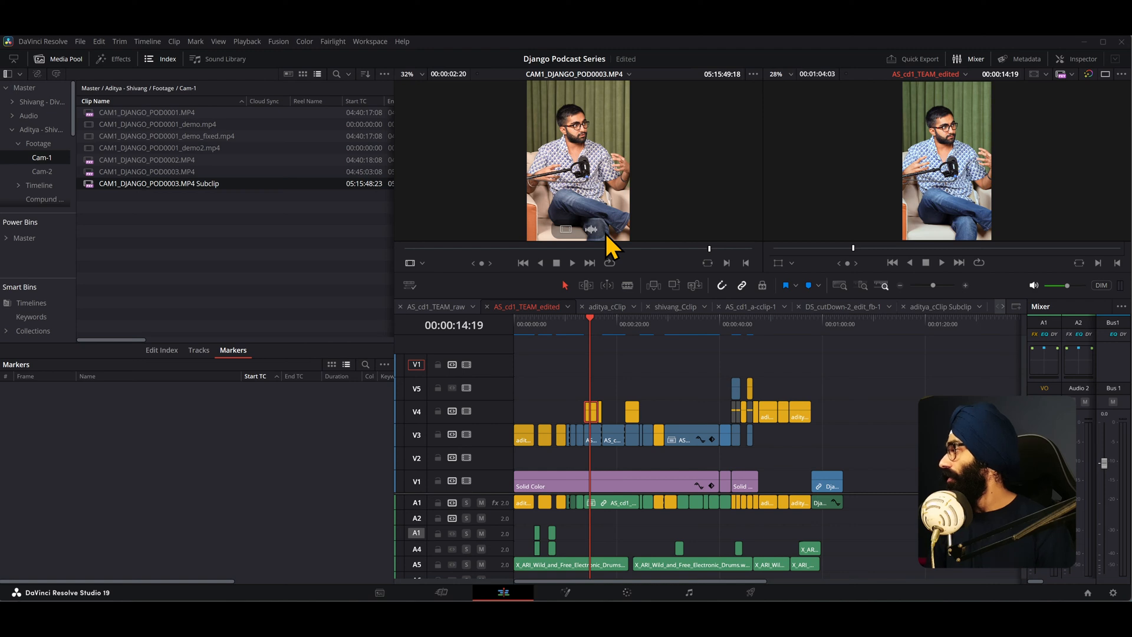
pyautogui.scroll(3, 602, 412)
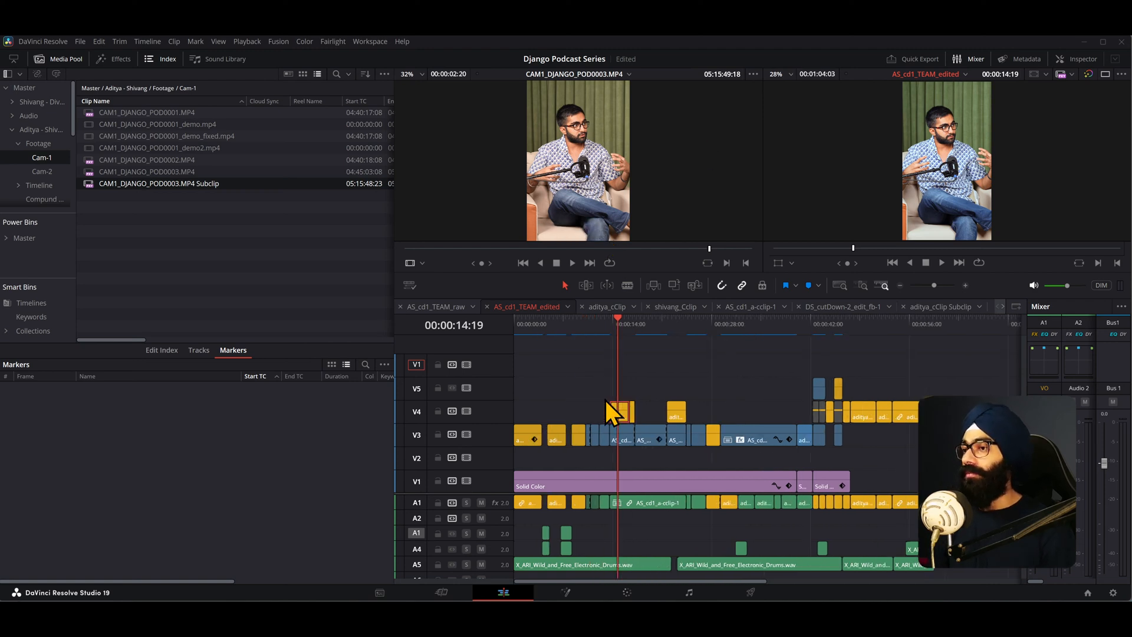
pyautogui.scroll(-1, 608, 413)
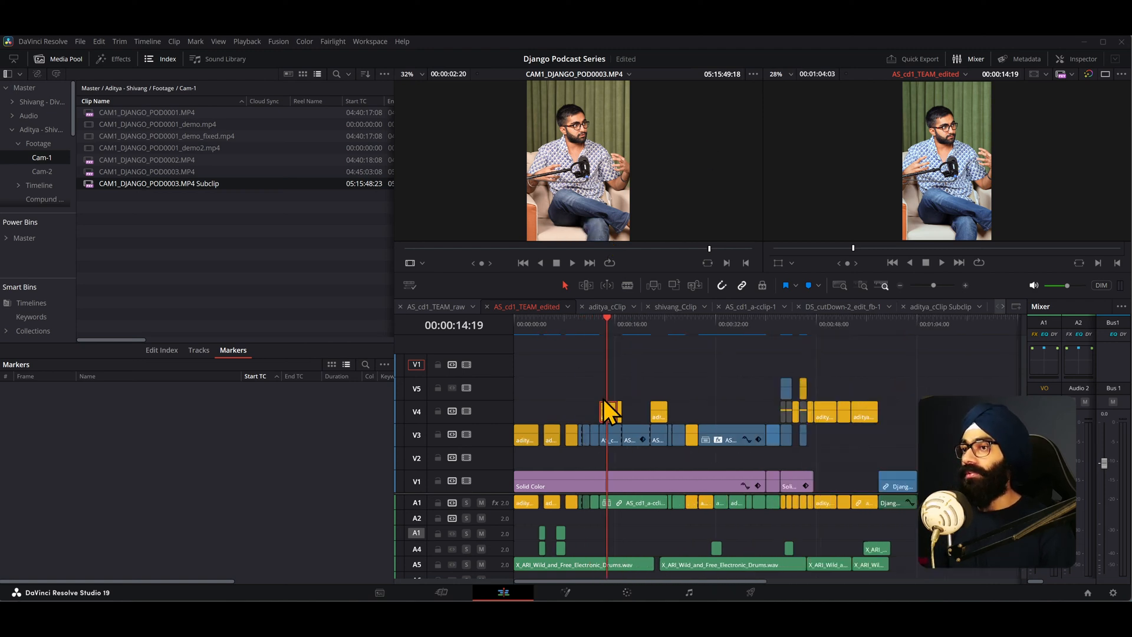
pyautogui.click(420, 412)
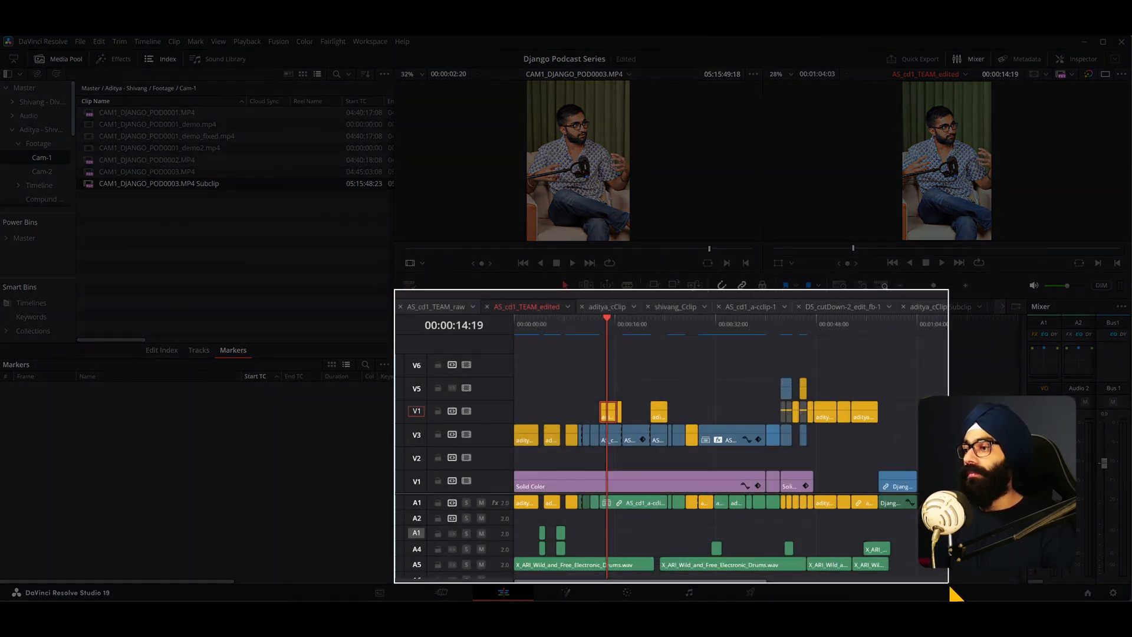
# - Switch to the new Photoshop document and paste the captured DaVinci timeline screenshot into it
pyautogui.hotkey('alt', 'Tab')
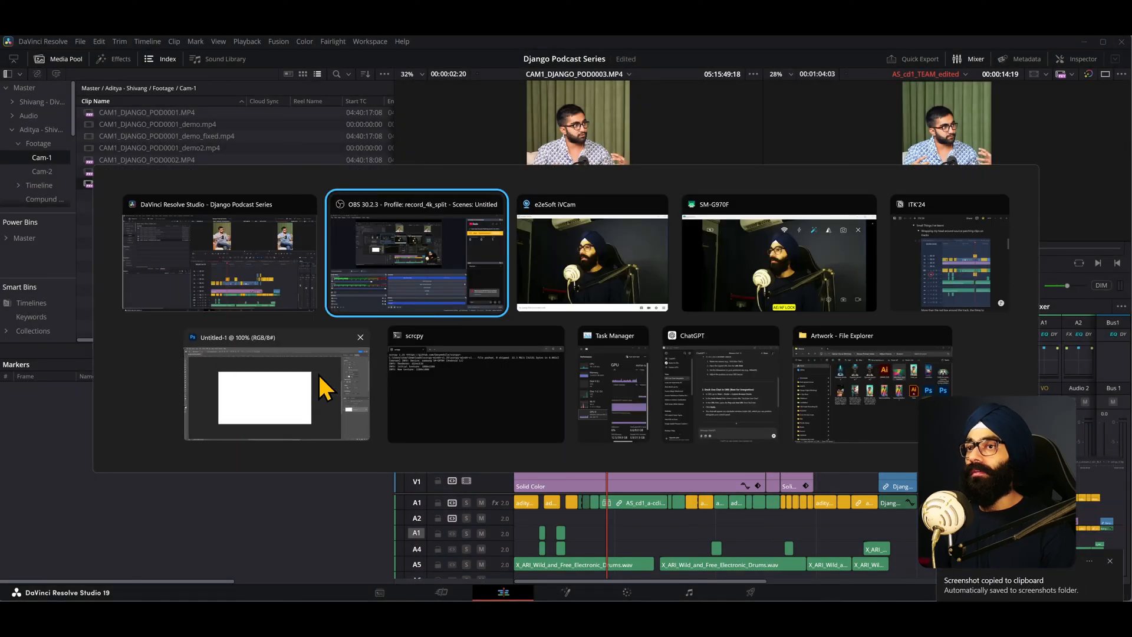
pyautogui.click(324, 390)
pyautogui.hotkey('ctrl', 'v')
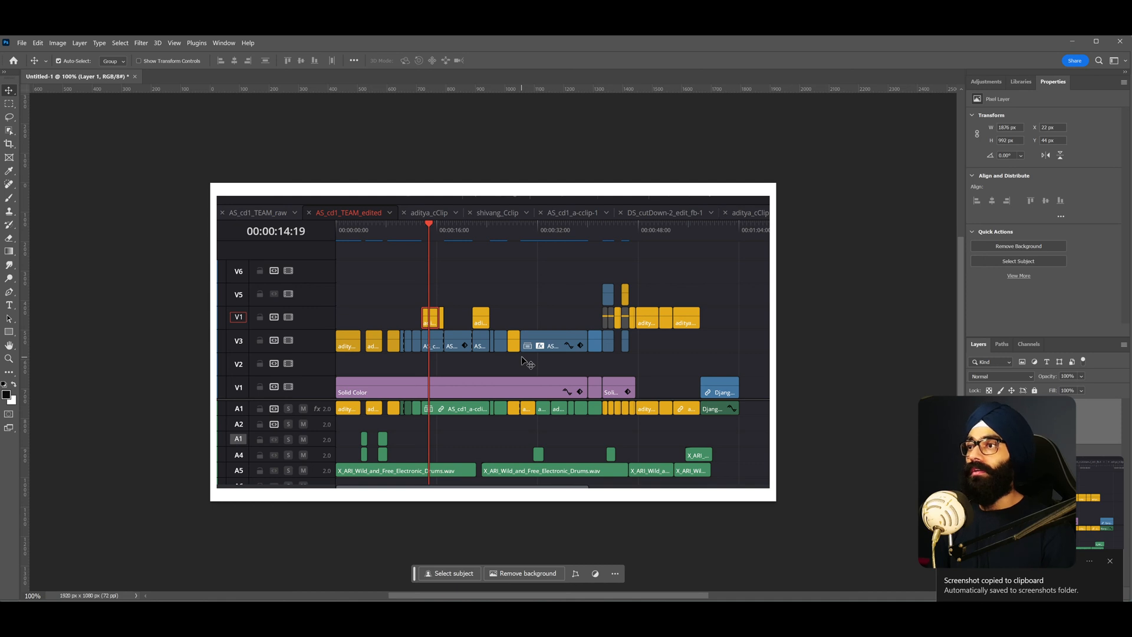
# - Select and delete the strip of timeline tabs at the top of the pasted screenshot
pyautogui.scroll(2, 295, 303)
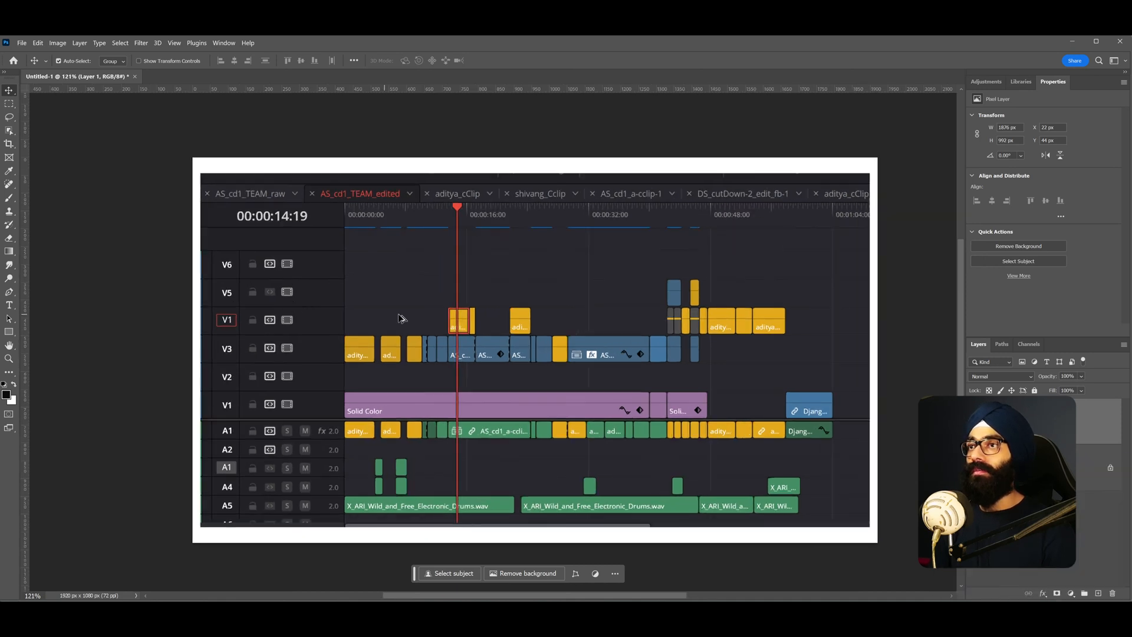
pyautogui.press('m')
pyautogui.moveTo(199, 181); pyautogui.dragTo(889, 197)
pyautogui.moveTo(195, 167); pyautogui.dragTo(904, 201)
pyautogui.press('Delete')
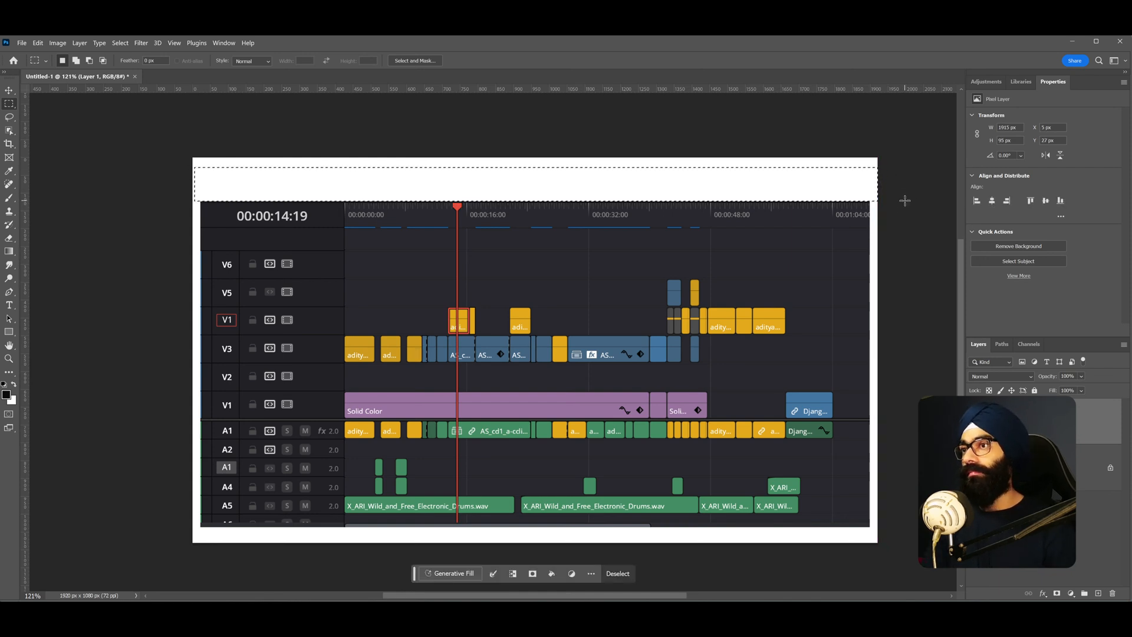
# - Reposition the screenshot layer on the canvas and clear the selection
pyautogui.press('v')
pyautogui.moveTo(460, 321); pyautogui.dragTo(514, 327)
pyautogui.moveTo(416, 353); pyautogui.dragTo(389, 353)
pyautogui.hotkey('ctrl', 'd')
# - Cover the 'adity...' label on the first V3 clip by filling a selection with the clip's sampled colour
pyautogui.scroll(2, 498, 354)
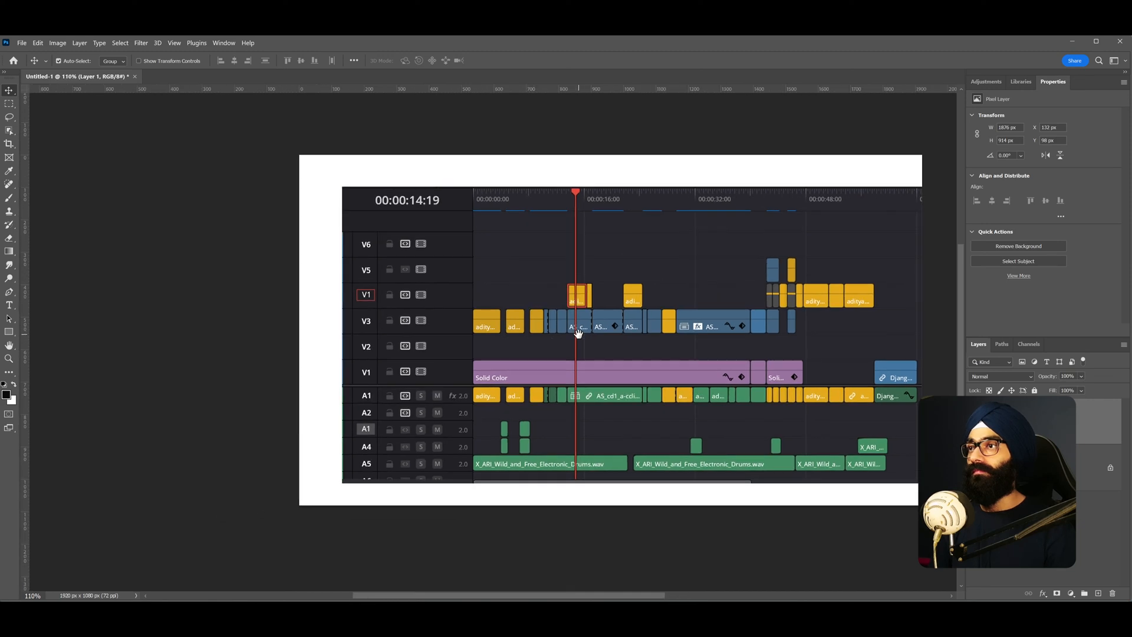
pyautogui.scroll(1, 573, 346)
pyautogui.scroll(-1, 676, 351)
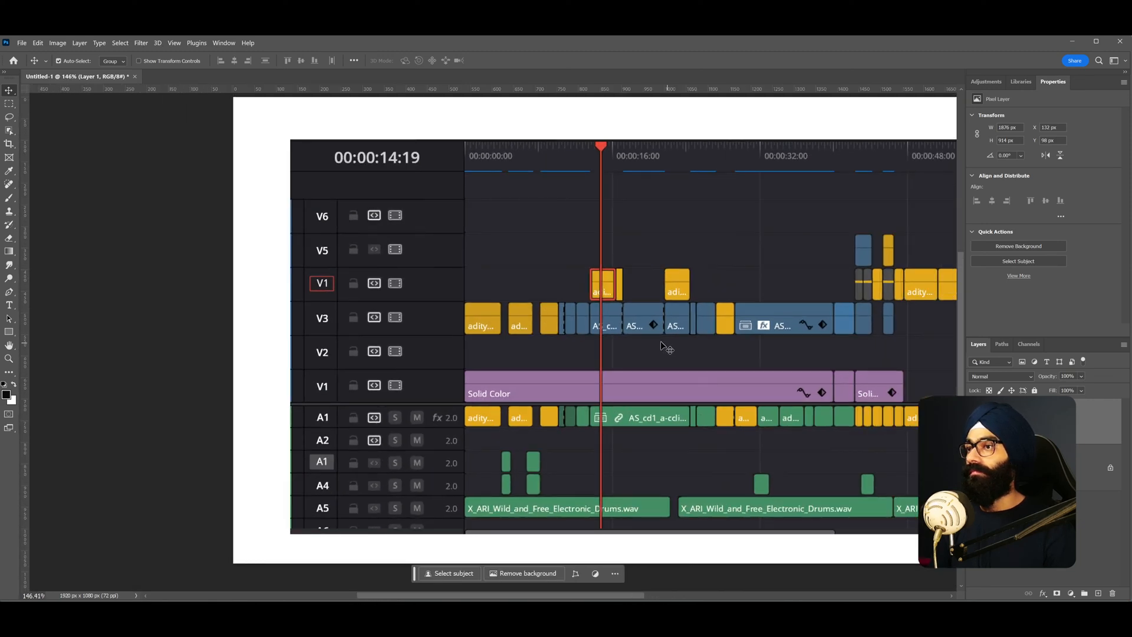
pyautogui.scroll(2, 651, 346)
pyautogui.scroll(-1, 678, 354)
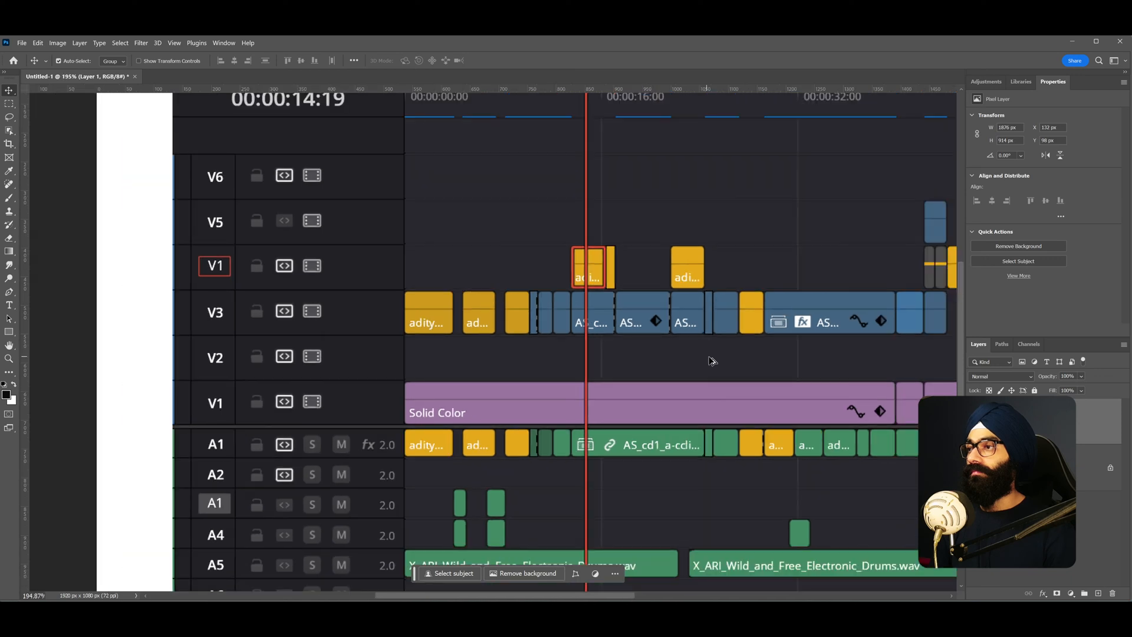
pyautogui.scroll(-2, 670, 342)
pyautogui.scroll(4, 468, 316)
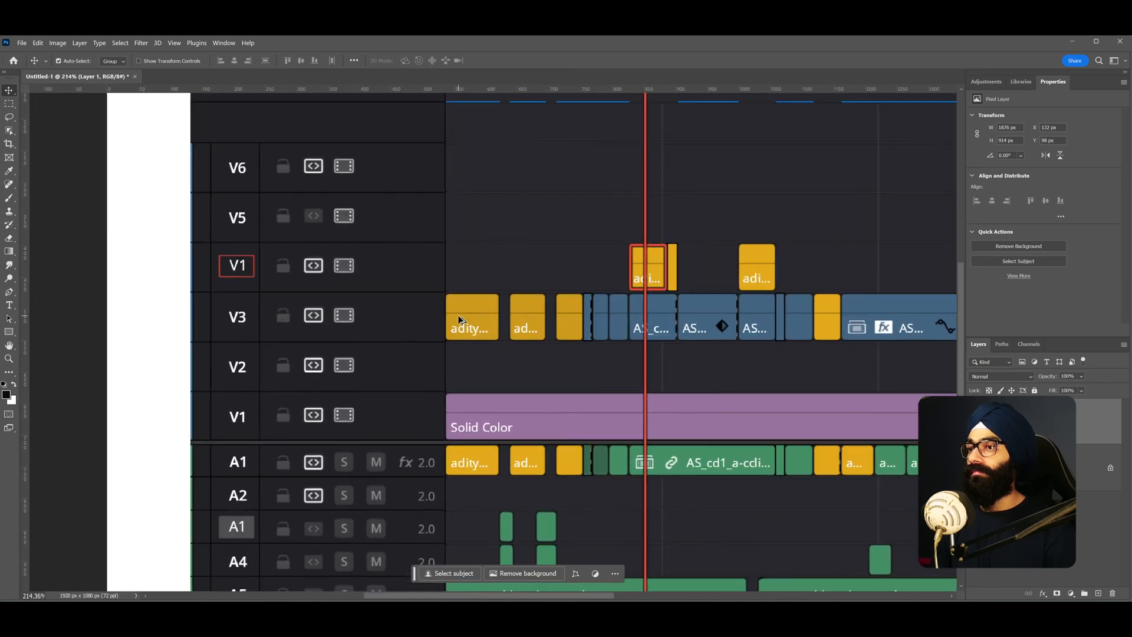
pyautogui.press('m')
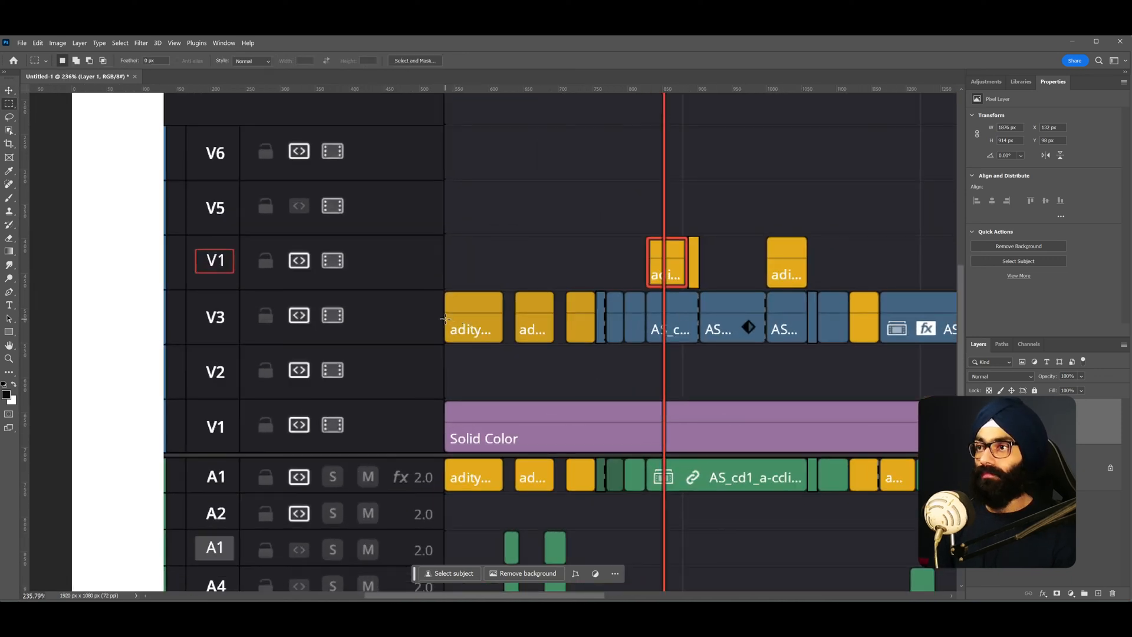
pyautogui.moveTo(450, 318); pyautogui.dragTo(497, 343)
pyautogui.press('i')
pyautogui.click(485, 301)
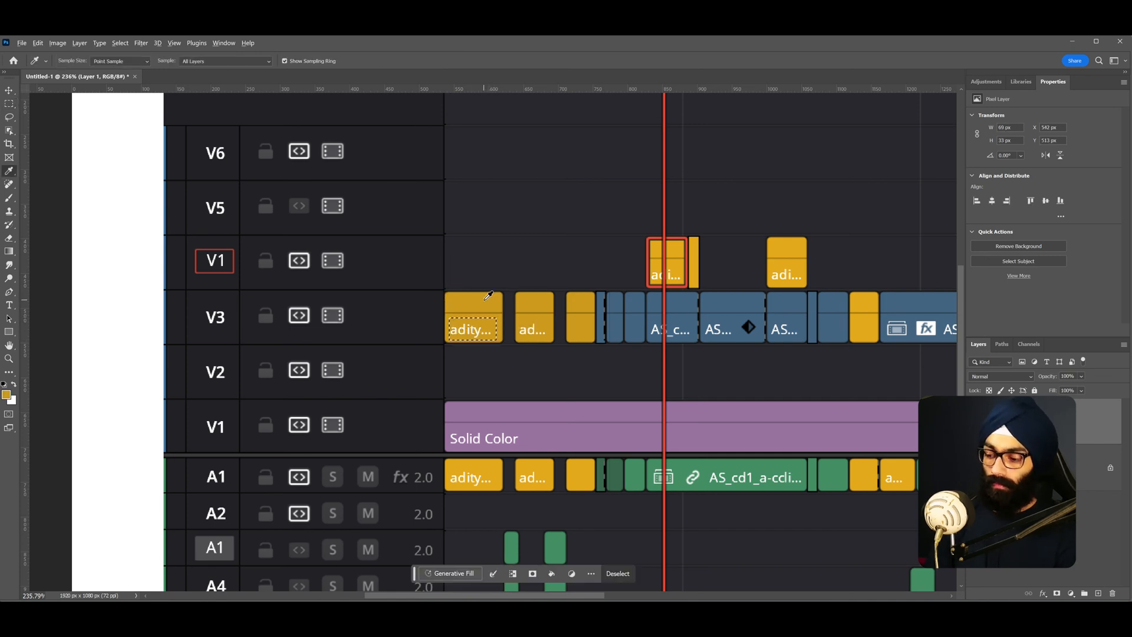
pyautogui.hotkey('alt', 'BackSpace')
pyautogui.moveTo(460, 323); pyautogui.dragTo(412, 206)
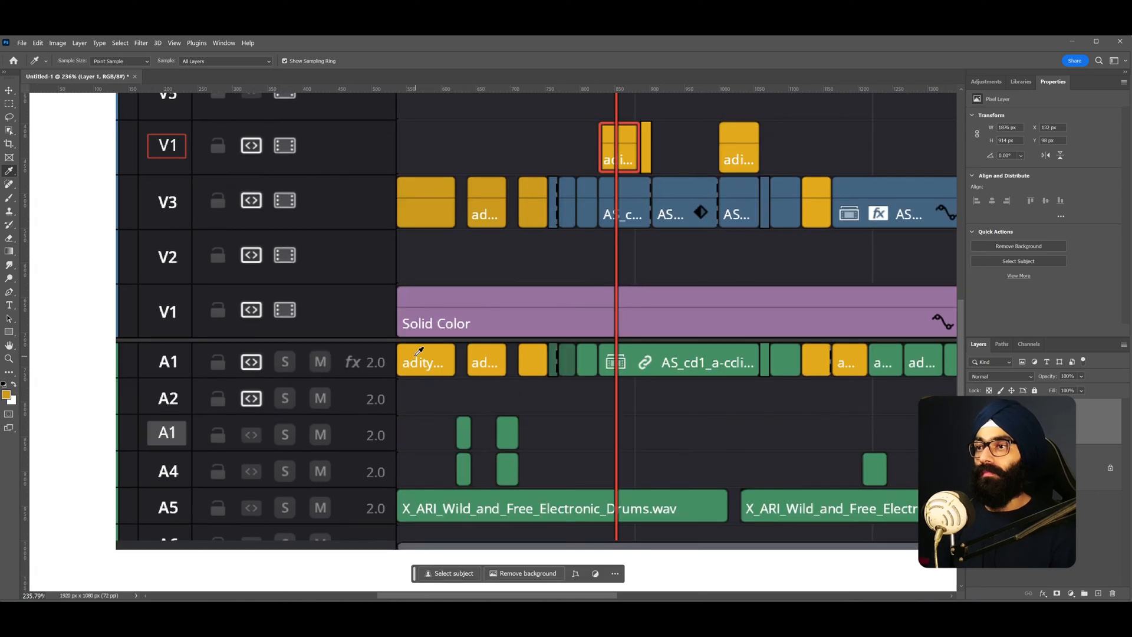
# - Cover the label on the first A1 clip by filling it with the clip's sampled colour
pyautogui.scroll(3, 408, 352)
pyautogui.press('m')
pyautogui.moveTo(398, 352); pyautogui.dragTo(462, 378)
pyautogui.press('i')
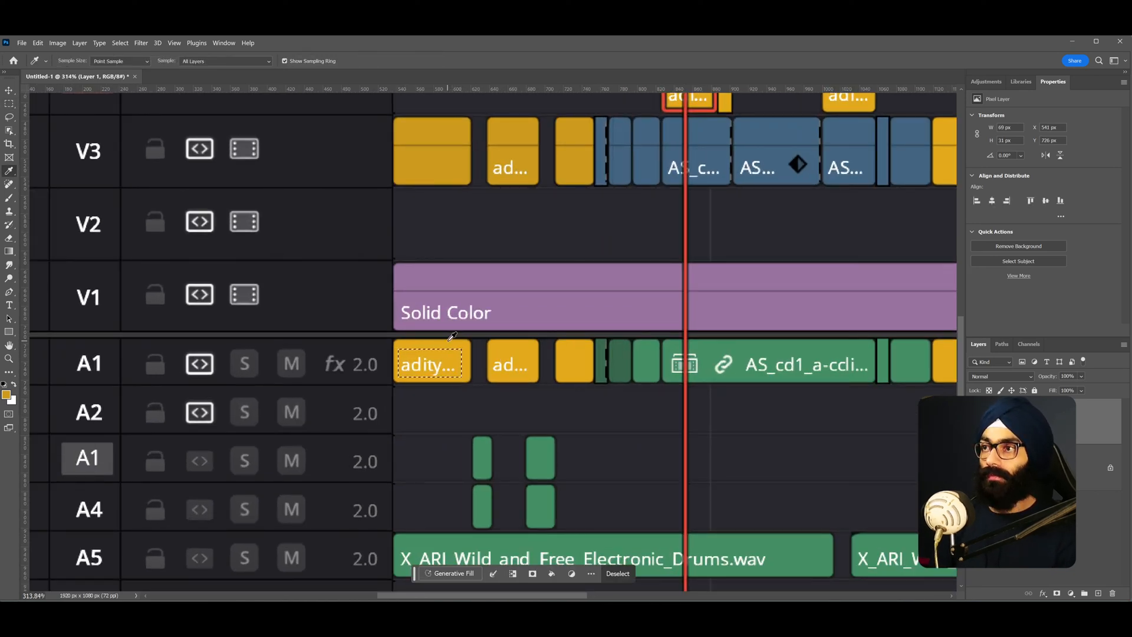
pyautogui.hotkey('ctrl', 'd')
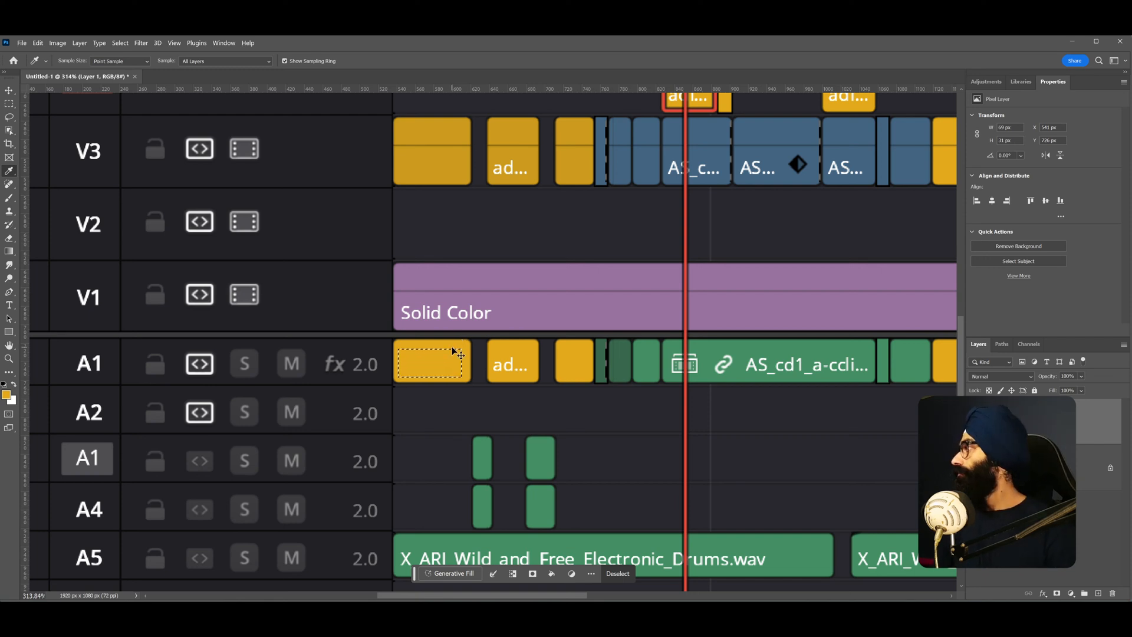
# - Nudge the screenshot layer slightly left on the canvas
pyautogui.scroll(-3, 466, 363)
pyautogui.scroll(-2, 517, 365)
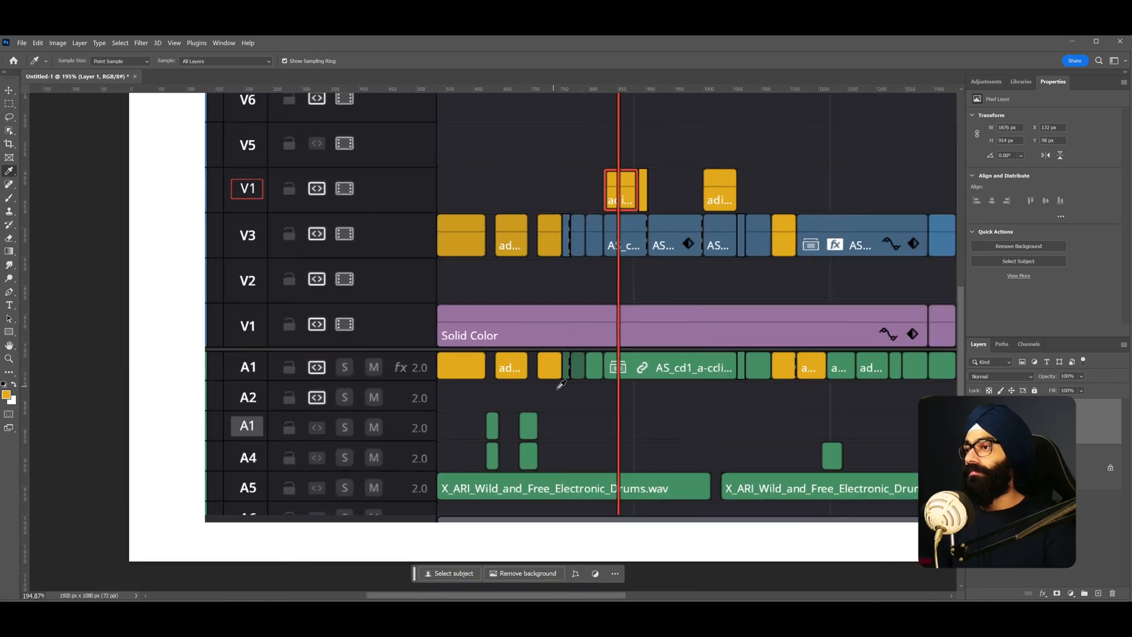
pyautogui.scroll(-2, 773, 306)
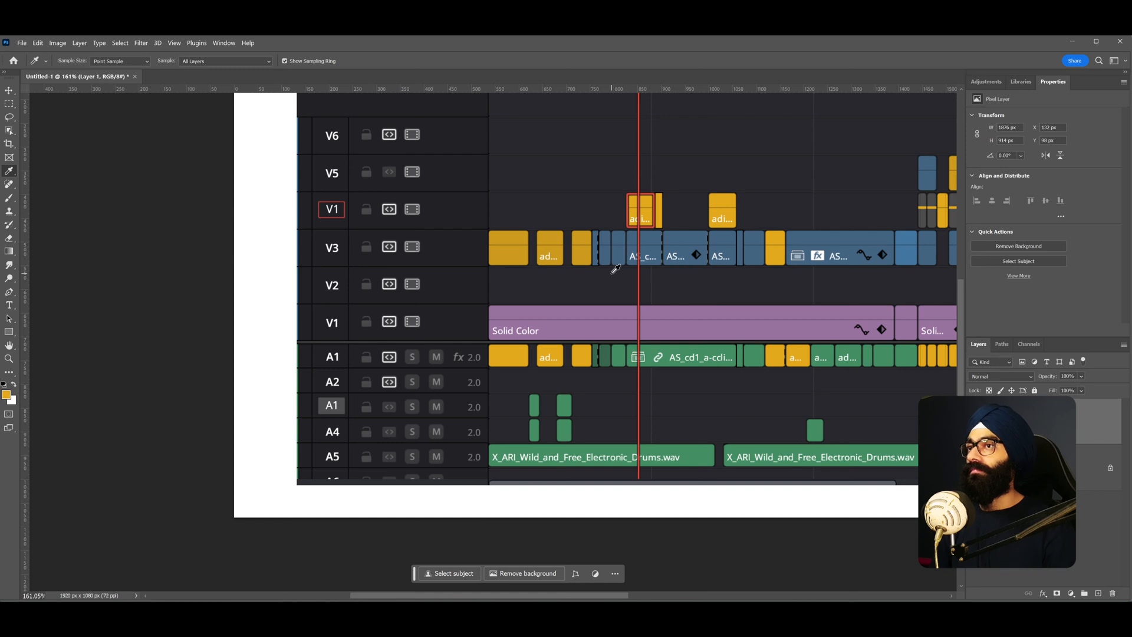
pyautogui.scroll(-3, 613, 270)
pyautogui.press('v')
pyautogui.moveTo(561, 307); pyautogui.dragTo(530, 309)
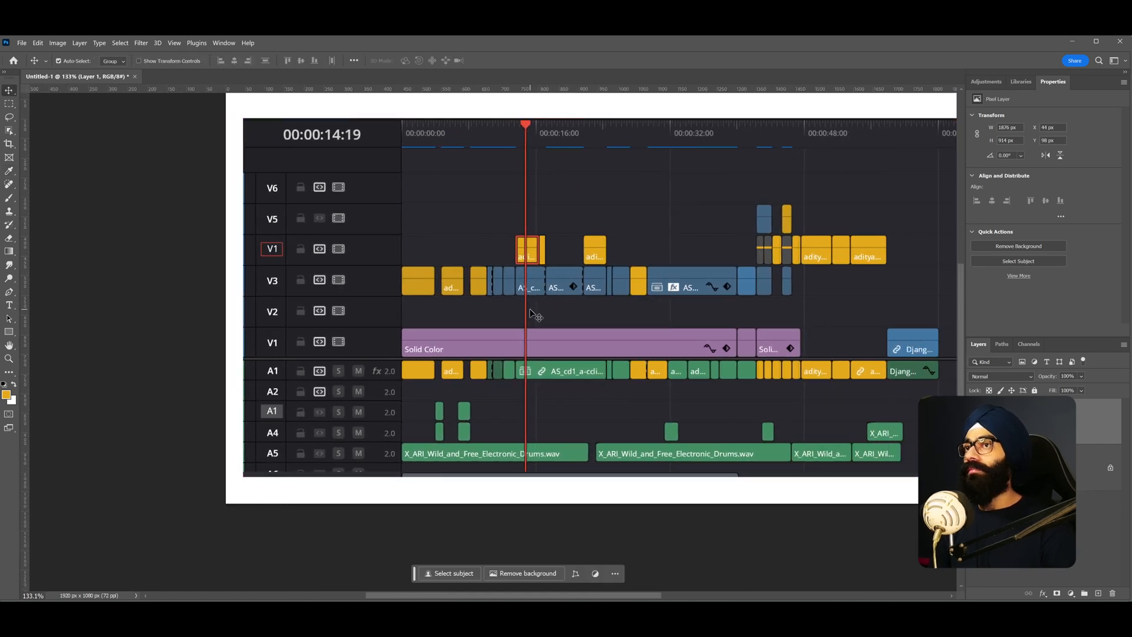
pyautogui.scroll(1, 529, 309)
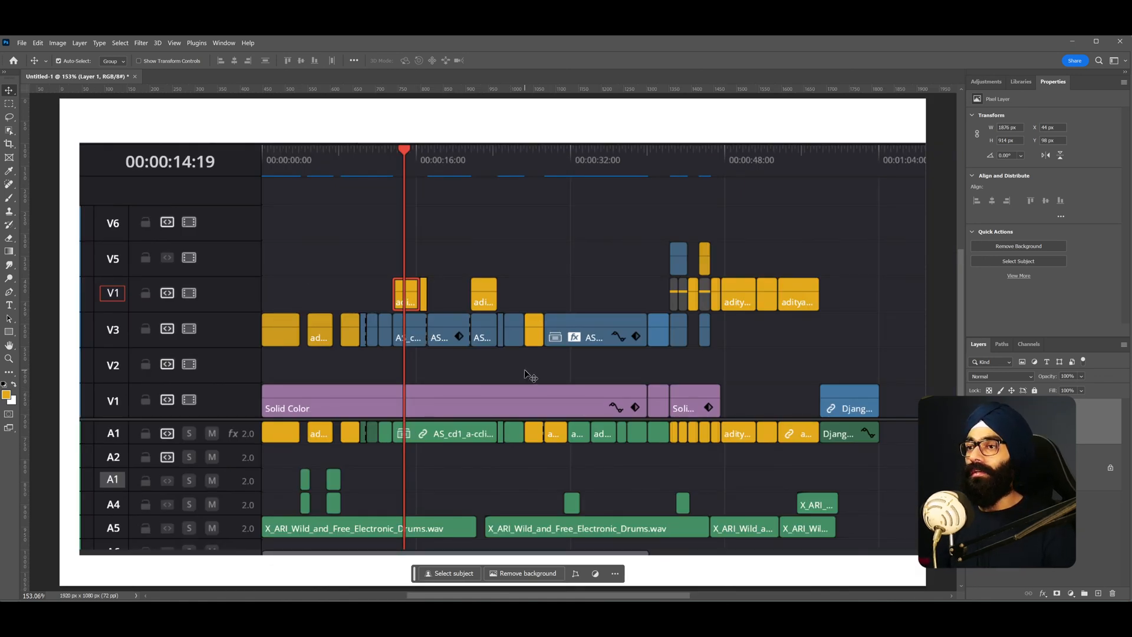
pyautogui.press('m')
pyautogui.moveTo(433, 136); pyautogui.dragTo(790, 472)
pyautogui.click(452, 199)
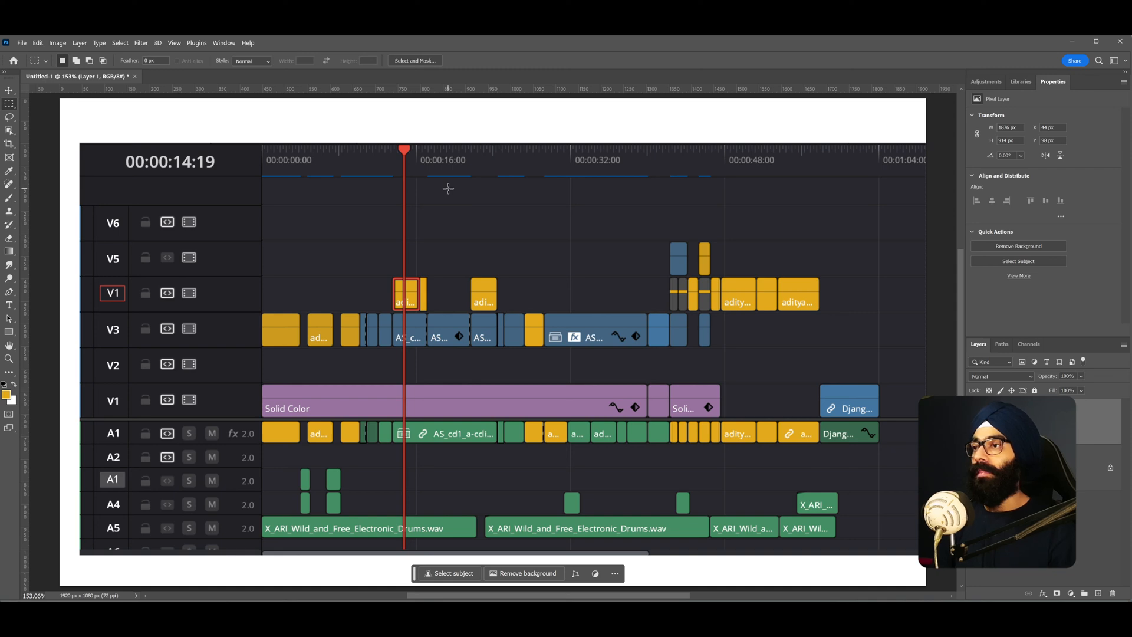
# - Switch to DaVinci Resolve, move the playhead, insert the source clip at the playhead, and undo the insert
pyautogui.hotkey('alt', 'Tab')
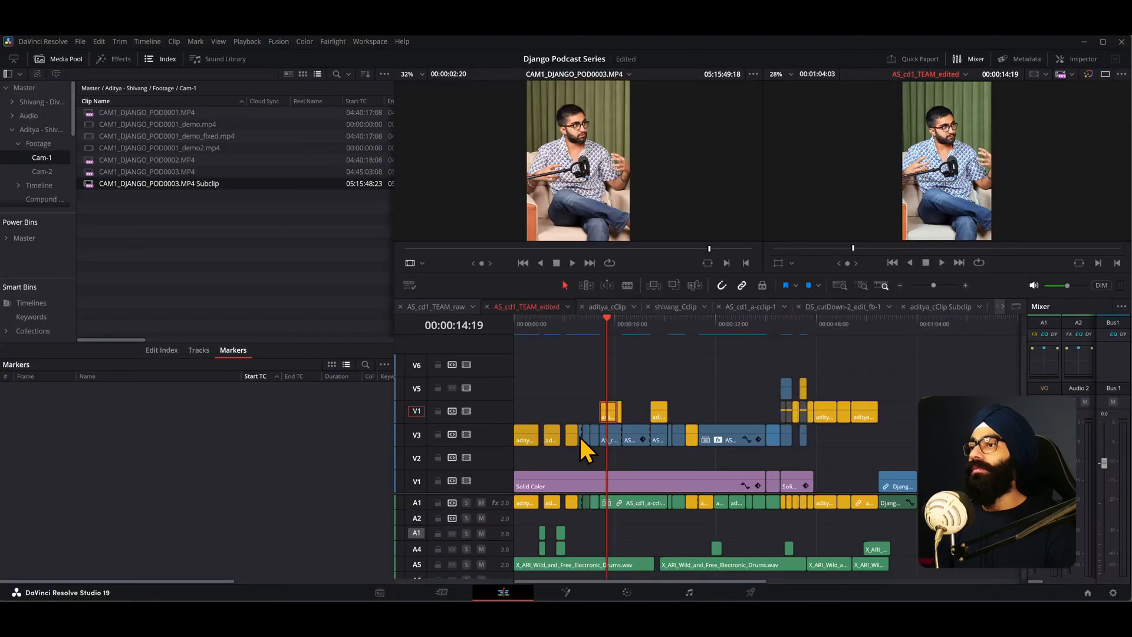
pyautogui.click(672, 327)
pyautogui.press('Up')
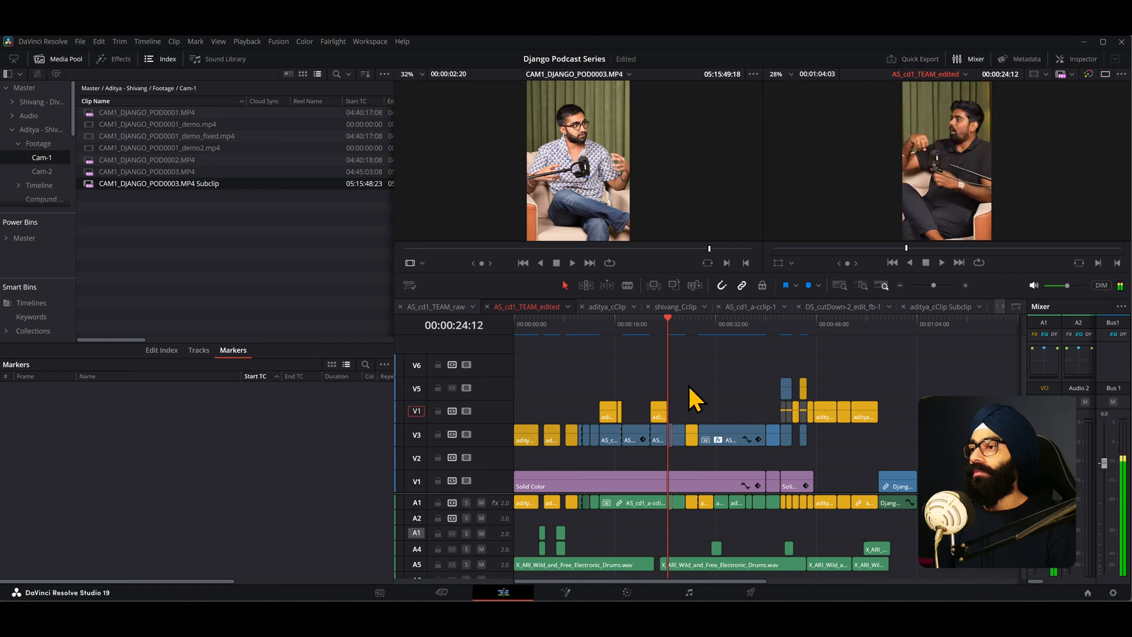
pyautogui.scroll(3, 688, 387)
pyautogui.scroll(2, 793, 416)
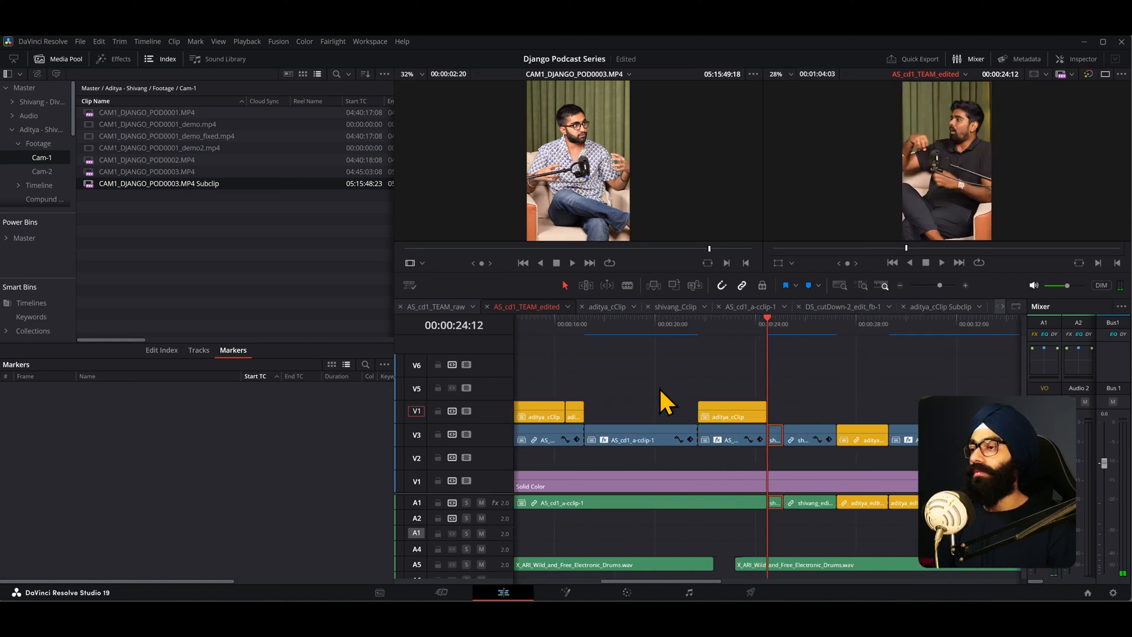
pyautogui.click(580, 175)
pyautogui.press('F9')
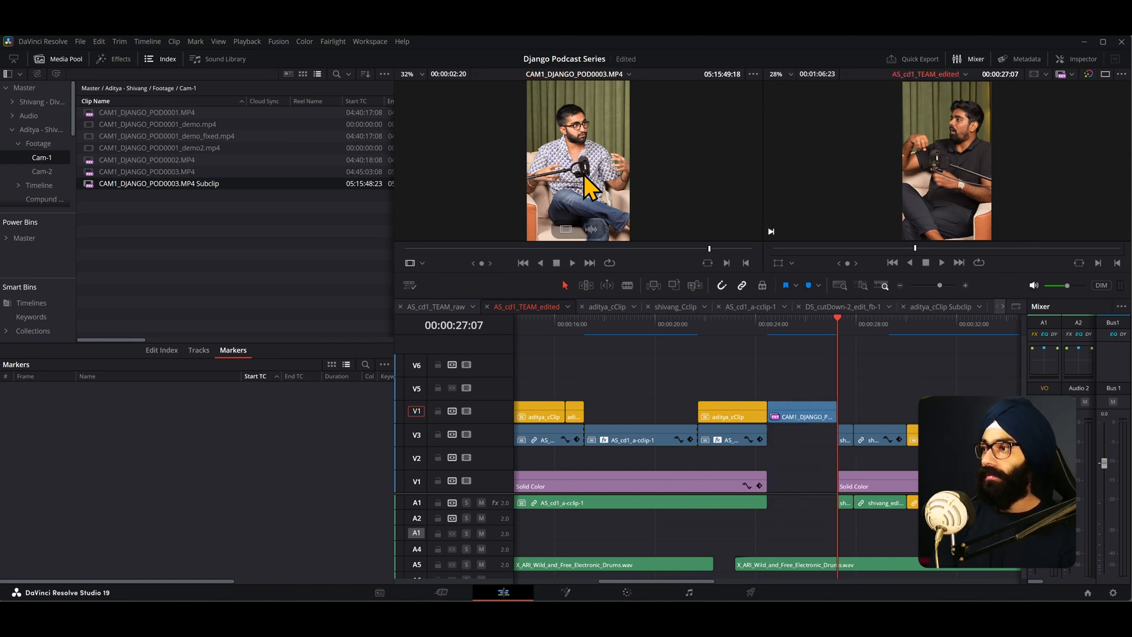
pyautogui.hotkey('ctrl', 'z')
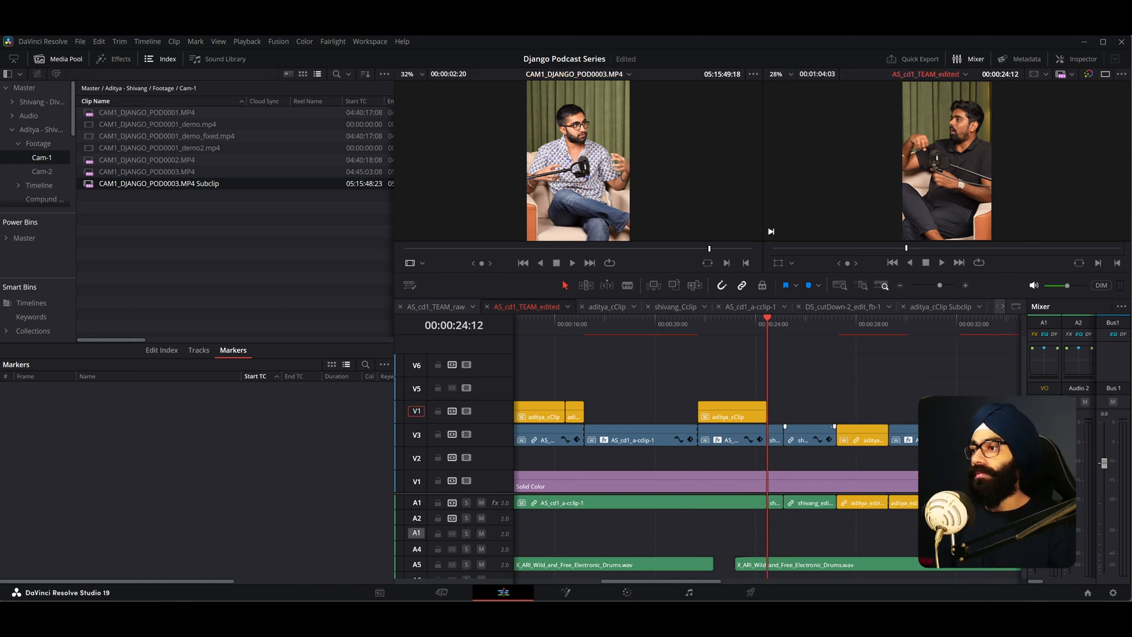
# - Patch the source audio to timeline track A2, then insert the clip and undo the insert
pyautogui.click(419, 519)
pyautogui.press('F9')
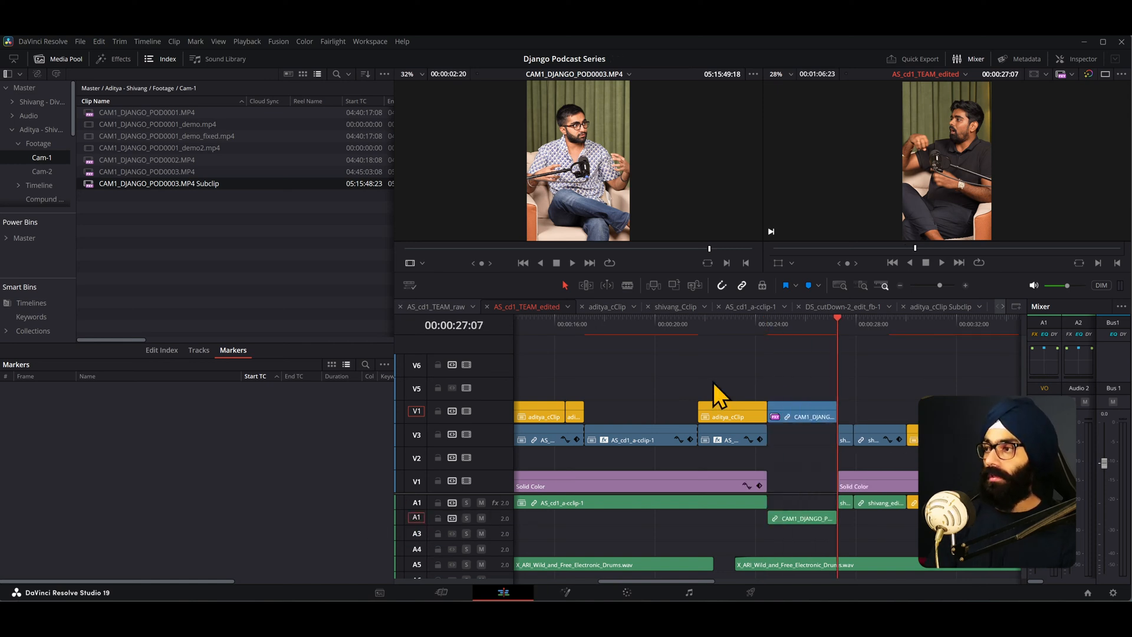
pyautogui.hotkey('ctrl', 'z')
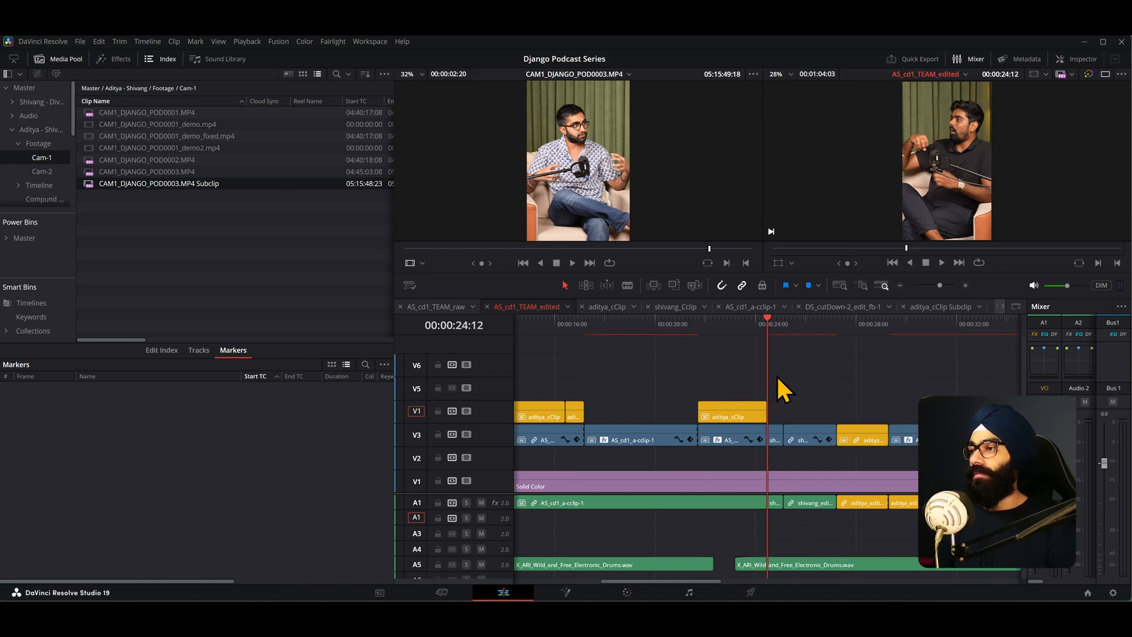
# - Insert the source clip at the playhead again, inspect it, and undo the insert
pyautogui.scroll(-4, 778, 378)
pyautogui.scroll(3, 778, 378)
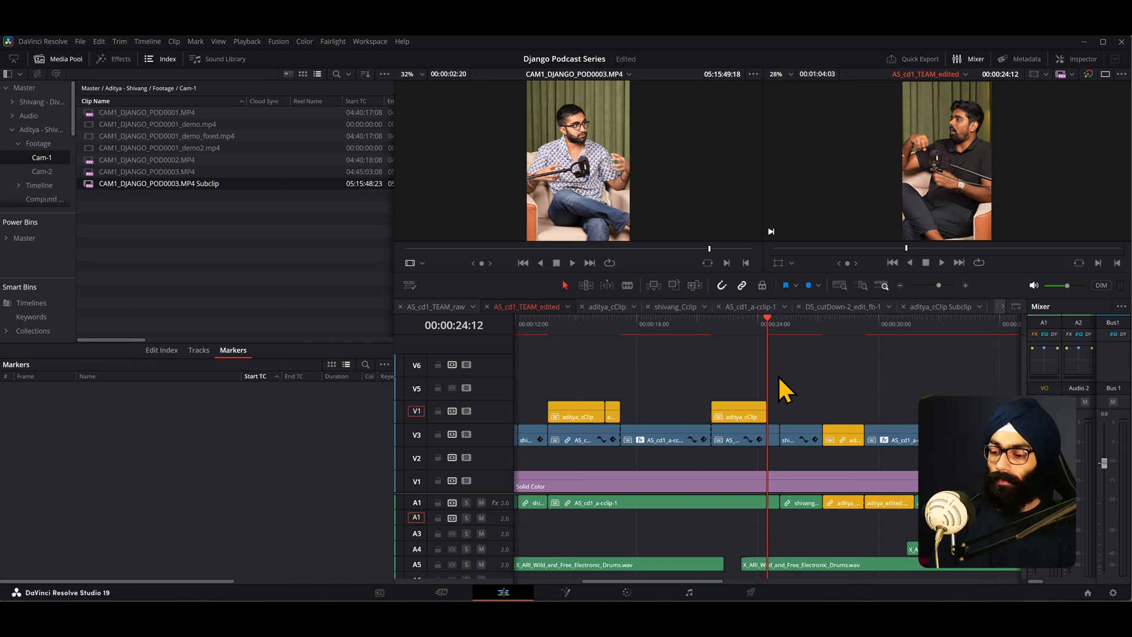
pyautogui.press('F9')
pyautogui.scroll(-4, 779, 378)
pyautogui.scroll(3, 721, 378)
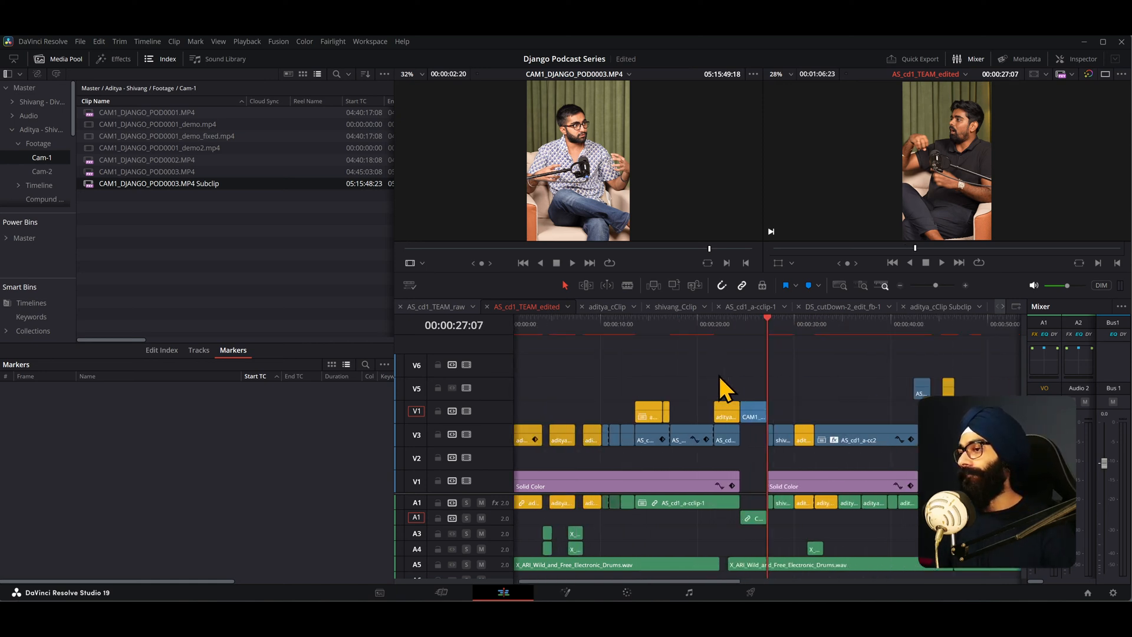
pyautogui.click(748, 329)
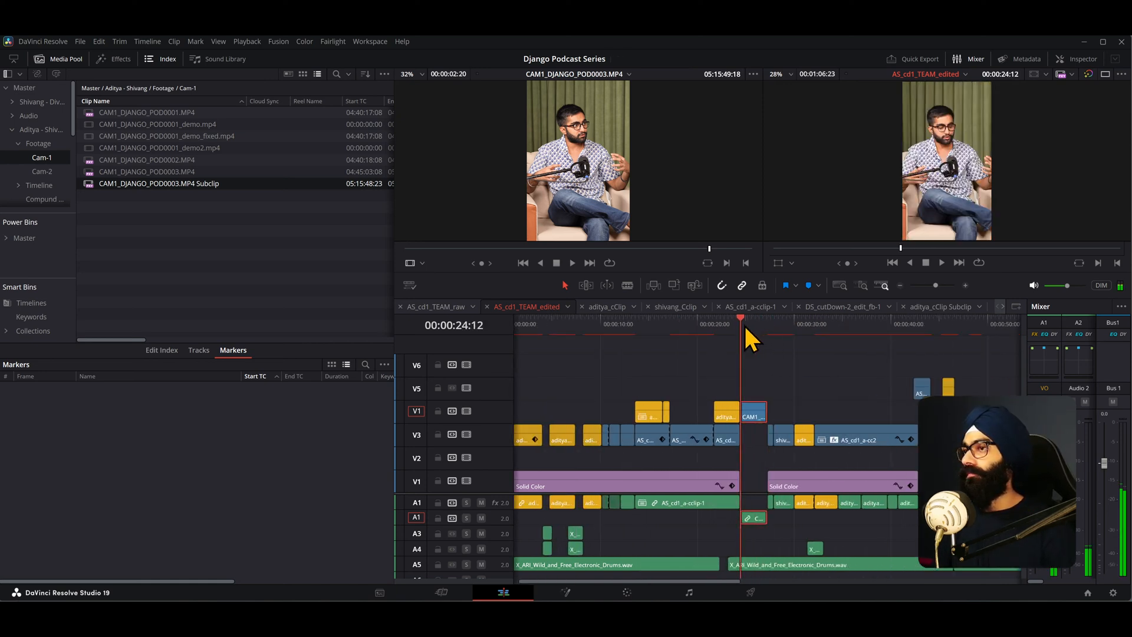
pyautogui.hotkey('ctrl', 'z')
pyautogui.click(747, 330)
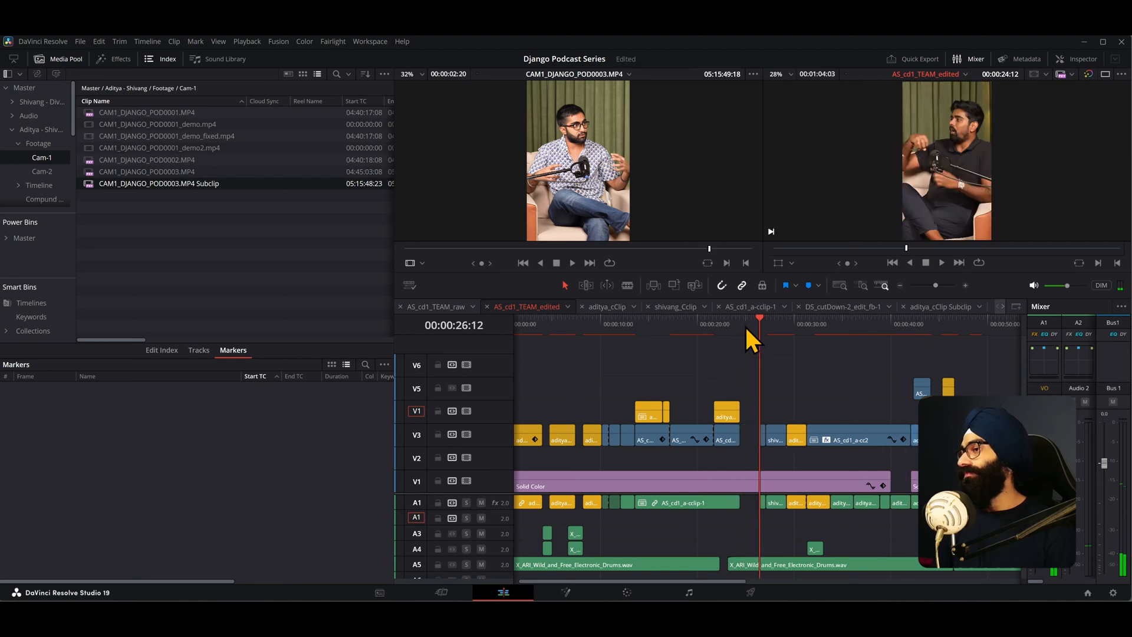
# - Switch to Photoshop and delete the right portion of the timeline screenshot, keeping the track headers and first clips
pyautogui.hotkey('alt', 'Tab')
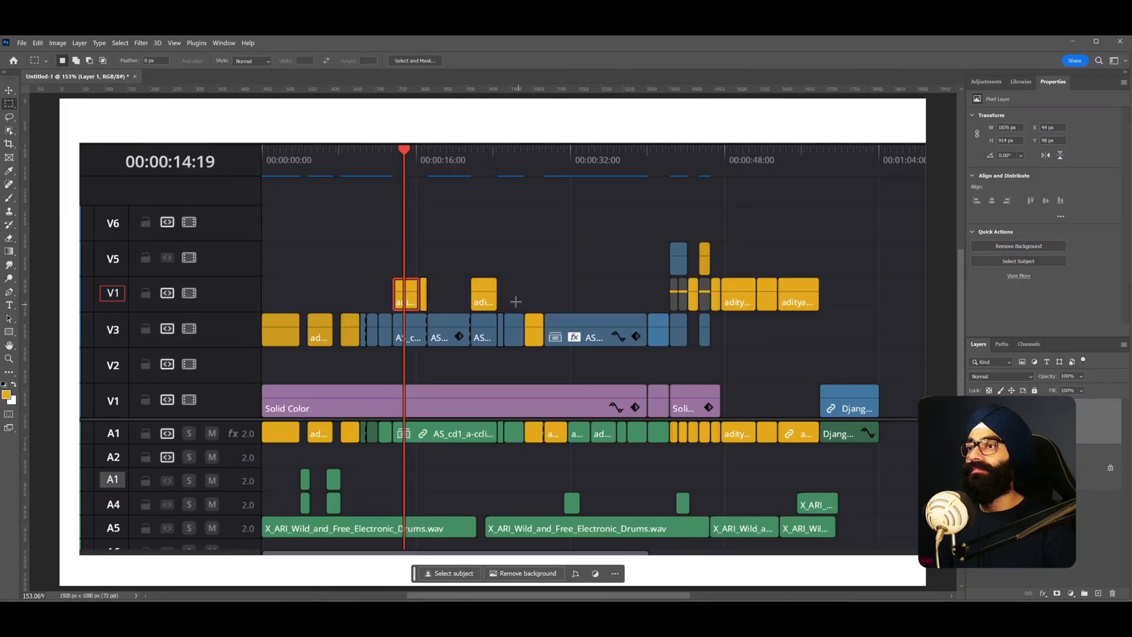
pyautogui.scroll(-2, 393, 279)
pyautogui.press('v')
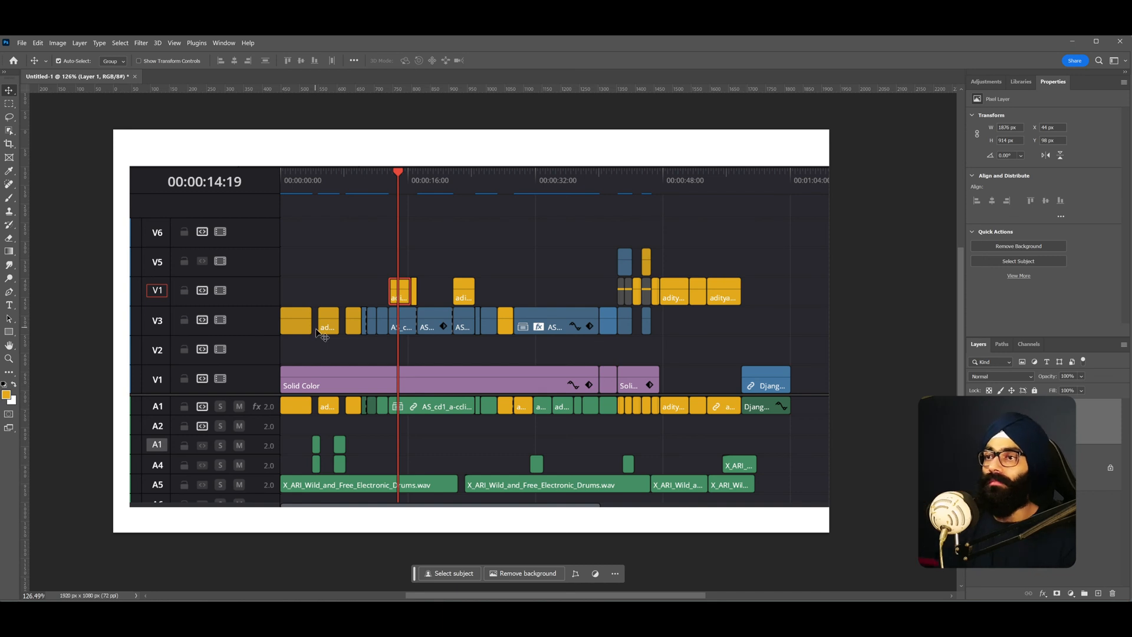
pyautogui.moveTo(538, 266); pyautogui.dragTo(530, 261)
pyautogui.press('m')
pyautogui.moveTo(458, 153); pyautogui.dragTo(834, 518)
pyautogui.press('Delete')
# - Move the cropped timeline screenshot toward the centre of the canvas
pyautogui.press('v')
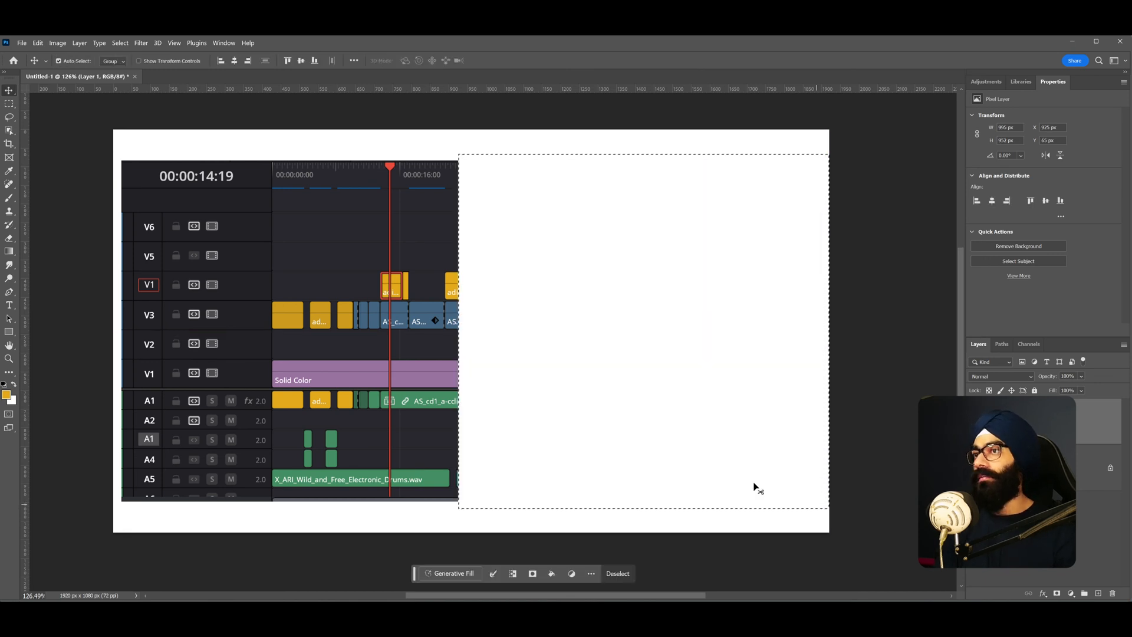
pyautogui.moveTo(330, 281); pyautogui.dragTo(481, 281)
pyautogui.moveTo(500, 385); pyautogui.dragTo(519, 381)
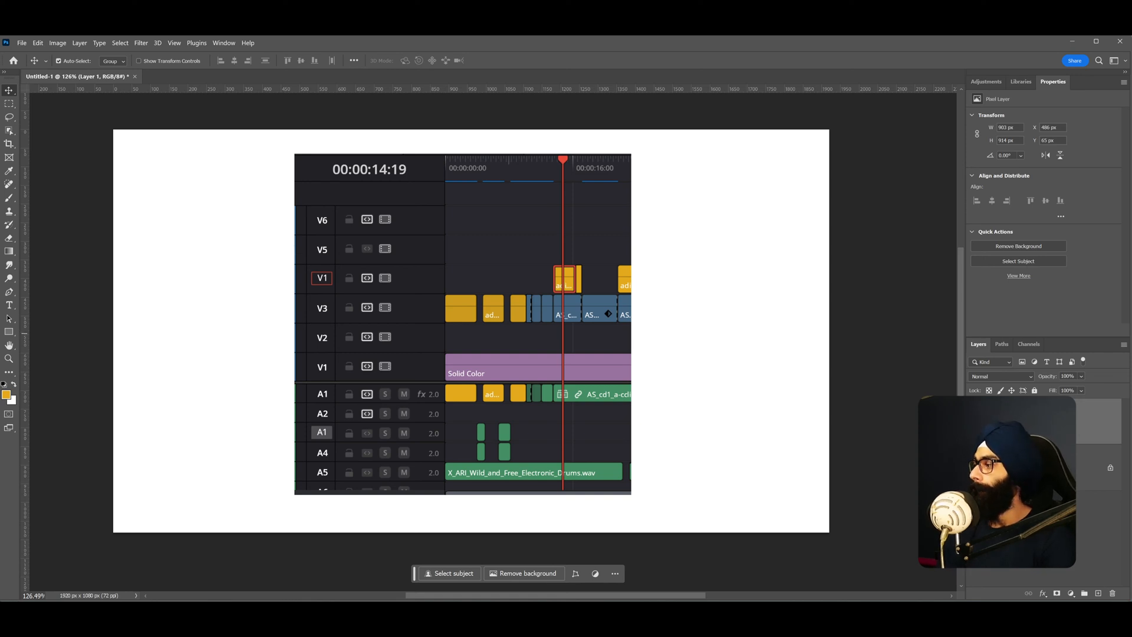
pyautogui.hotkey('alt', 'Tab')
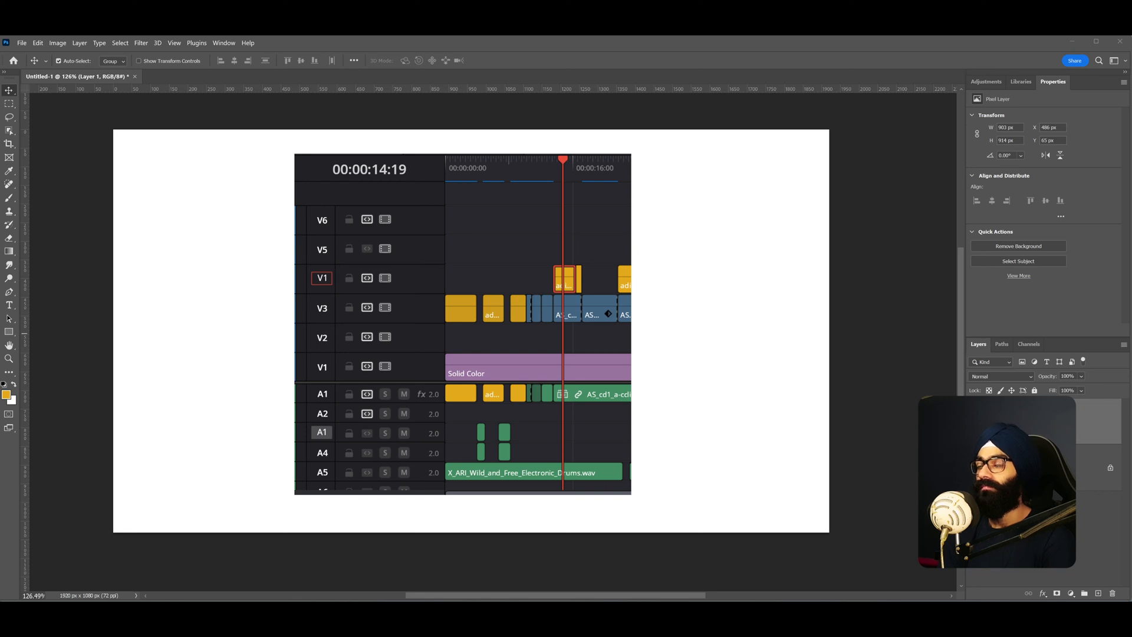
pyautogui.moveTo(447, 246); pyautogui.dragTo(473, 236)
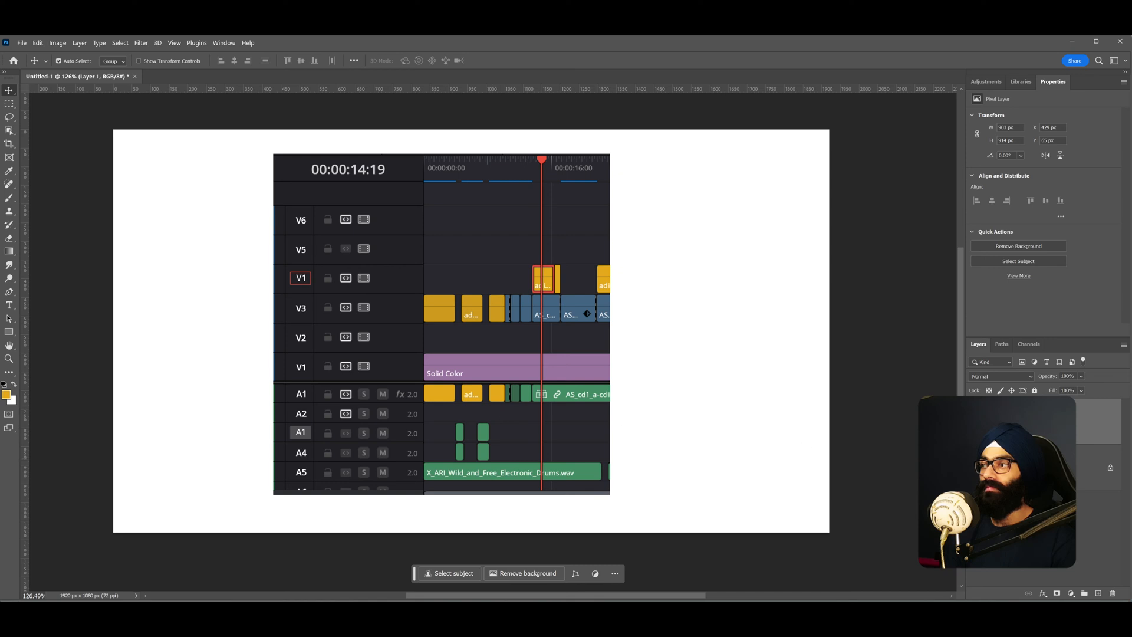
# - Add a Solid Color fill layer sampled from the timeline's dark grey and move the screenshot layer
pyautogui.click(1085, 469)
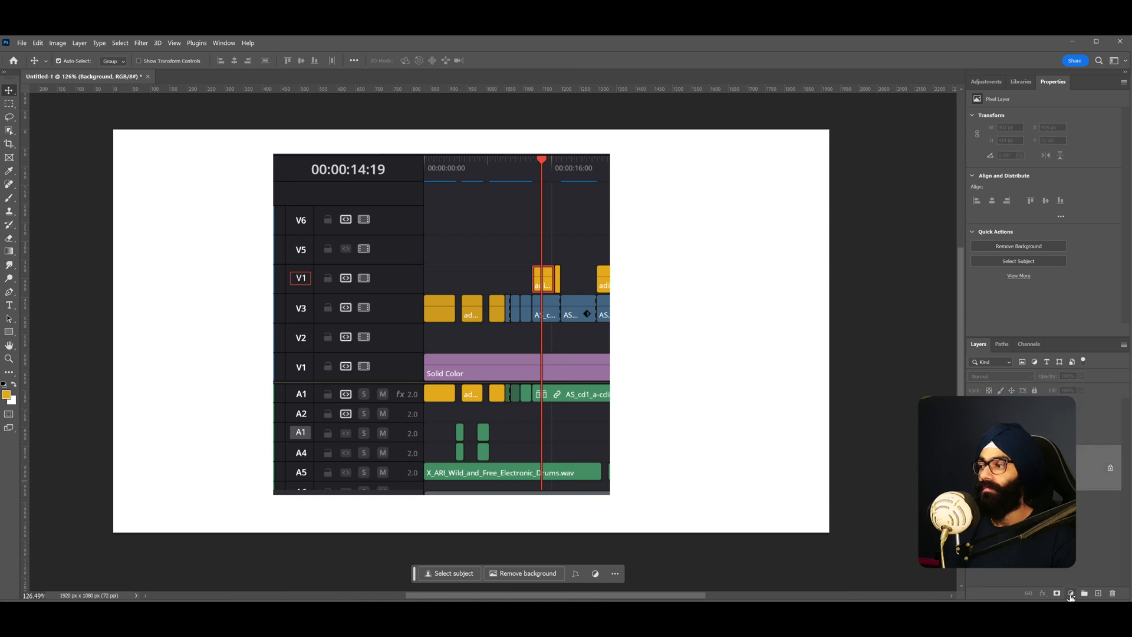
pyautogui.click(1071, 593)
pyautogui.click(1079, 414)
pyautogui.click(486, 234)
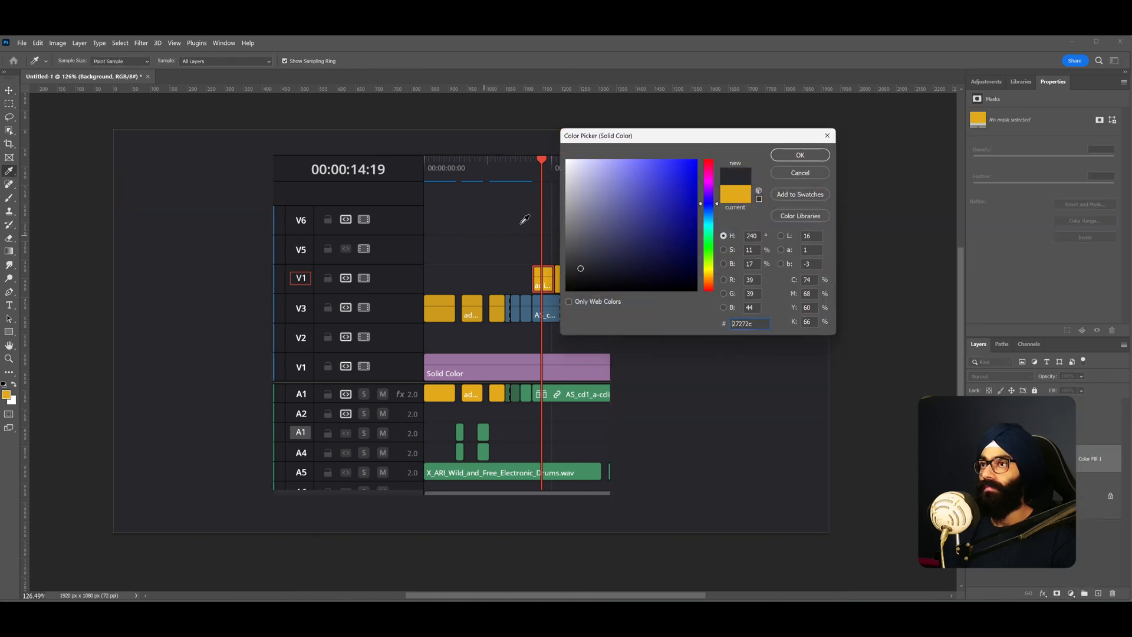
pyautogui.click(795, 155)
pyautogui.press('v')
pyautogui.moveTo(458, 316); pyautogui.dragTo(317, 321)
# - Undo the last four edits, restoring the full uncropped timeline screenshot
pyautogui.hotkey('ctrl', 'z')
pyautogui.hotkey('ctrl', 'z')
pyautogui.hotkey('ctrl', 'z')
pyautogui.hotkey('ctrl', 'z')
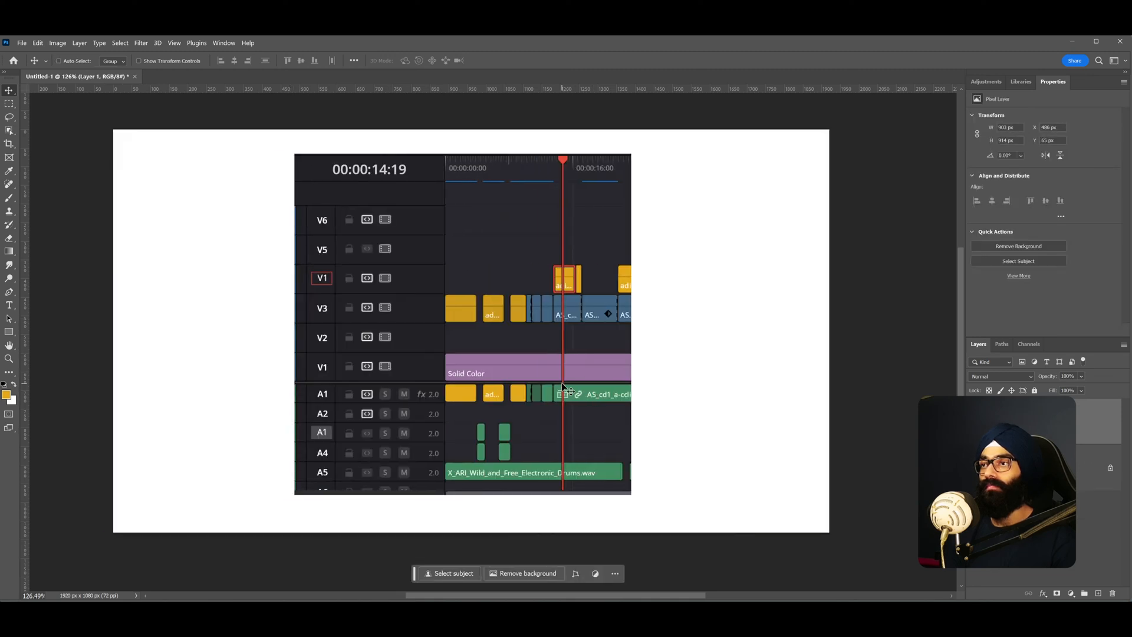
pyautogui.hotkey('ctrl', 'z')
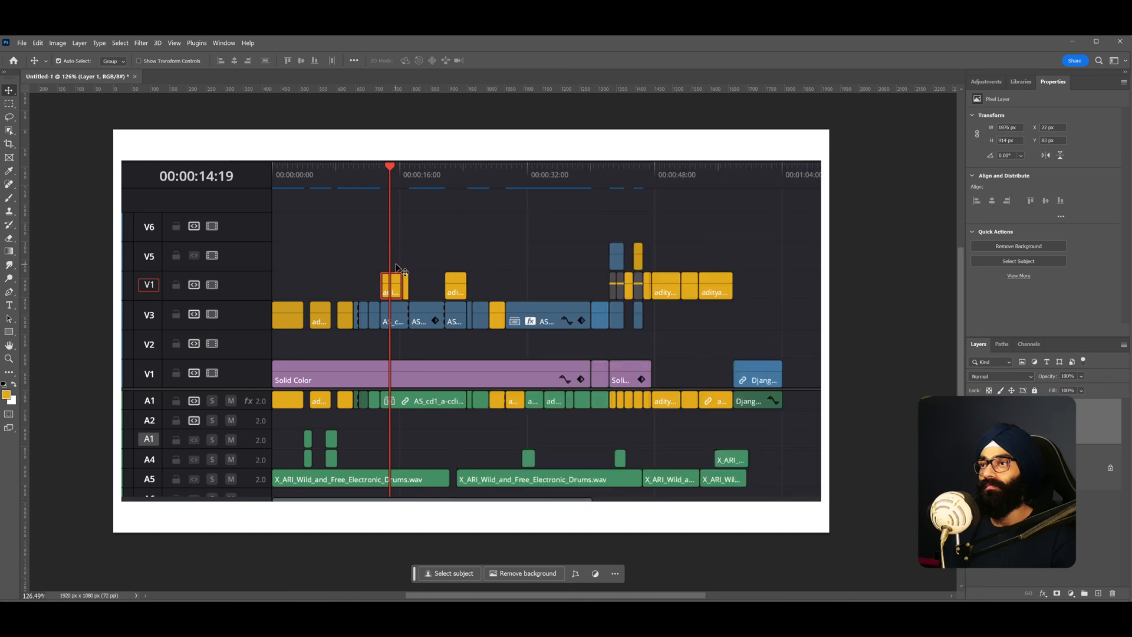
# - Enlarge the timeline screenshot with Free Transform so the track headers and clips fill the canvas
pyautogui.moveTo(437, 352)
pyautogui.mouseDown()
pyautogui.moveTo(449, 366)
pyautogui.moveTo(441, 355)
pyautogui.mouseUp()
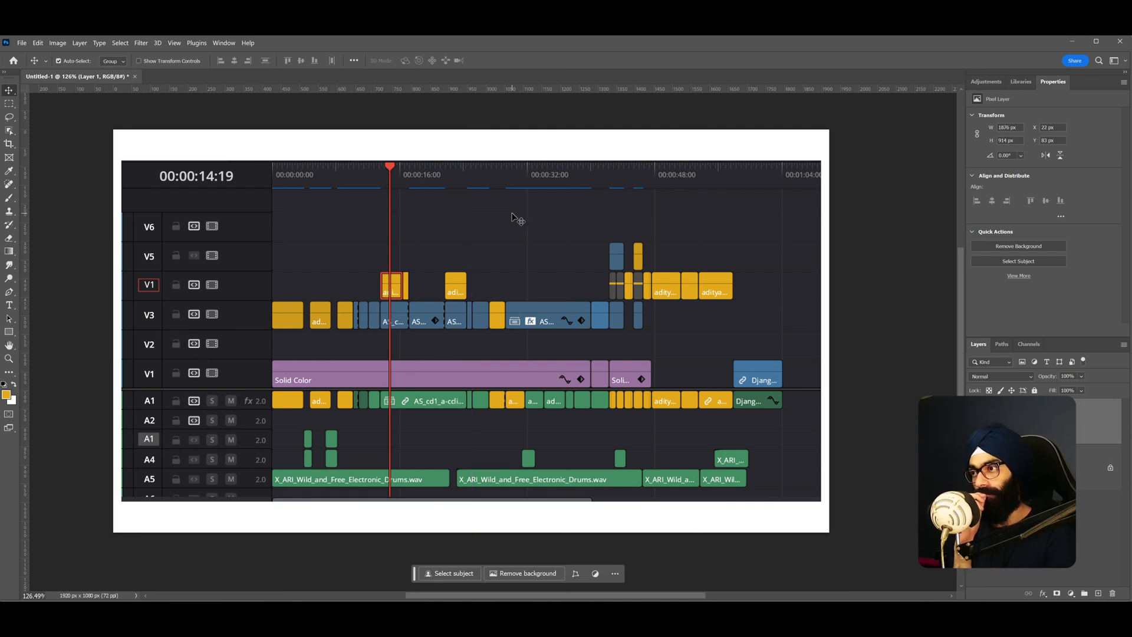
pyautogui.hotkey('ctrl', 't')
pyautogui.moveTo(821, 501); pyautogui.dragTo(892, 538)
pyautogui.moveTo(514, 355); pyautogui.dragTo(610, 355)
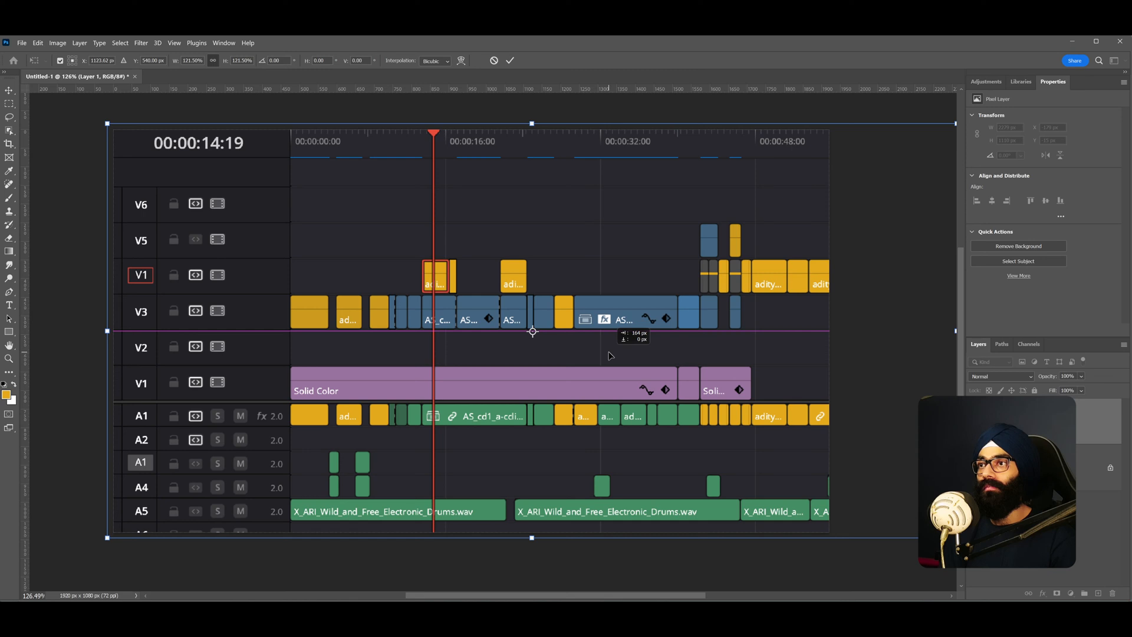
pyautogui.moveTo(106, 538); pyautogui.dragTo(92, 544)
pyautogui.moveTo(227, 424); pyautogui.dragTo(251, 423)
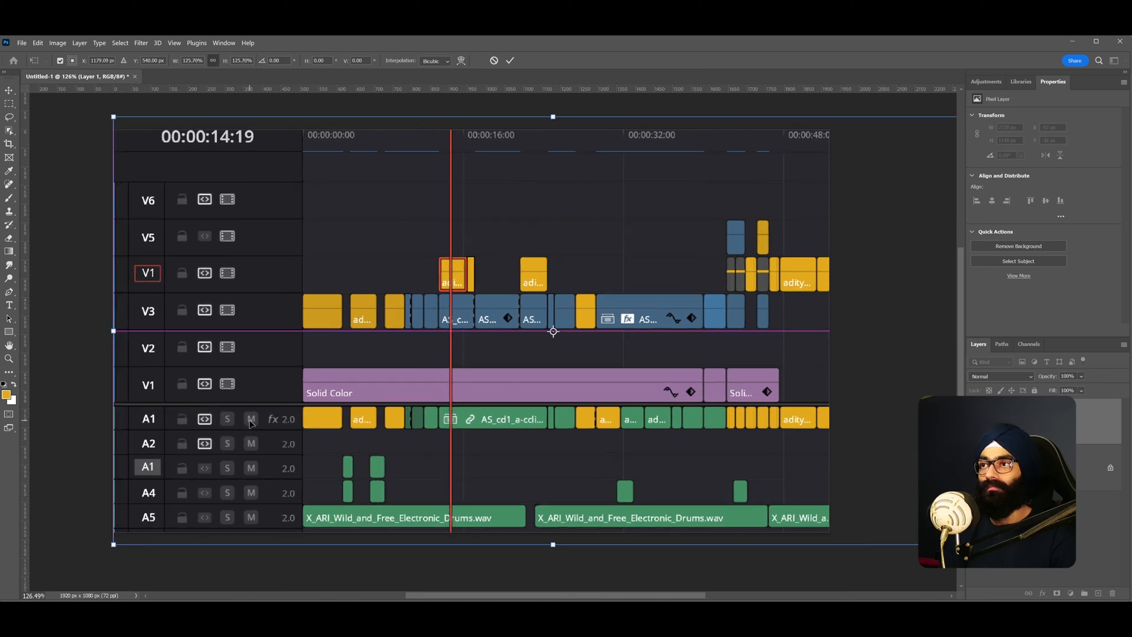
pyautogui.moveTo(113, 544); pyautogui.dragTo(84, 558)
pyautogui.moveTo(281, 428); pyautogui.dragTo(312, 425)
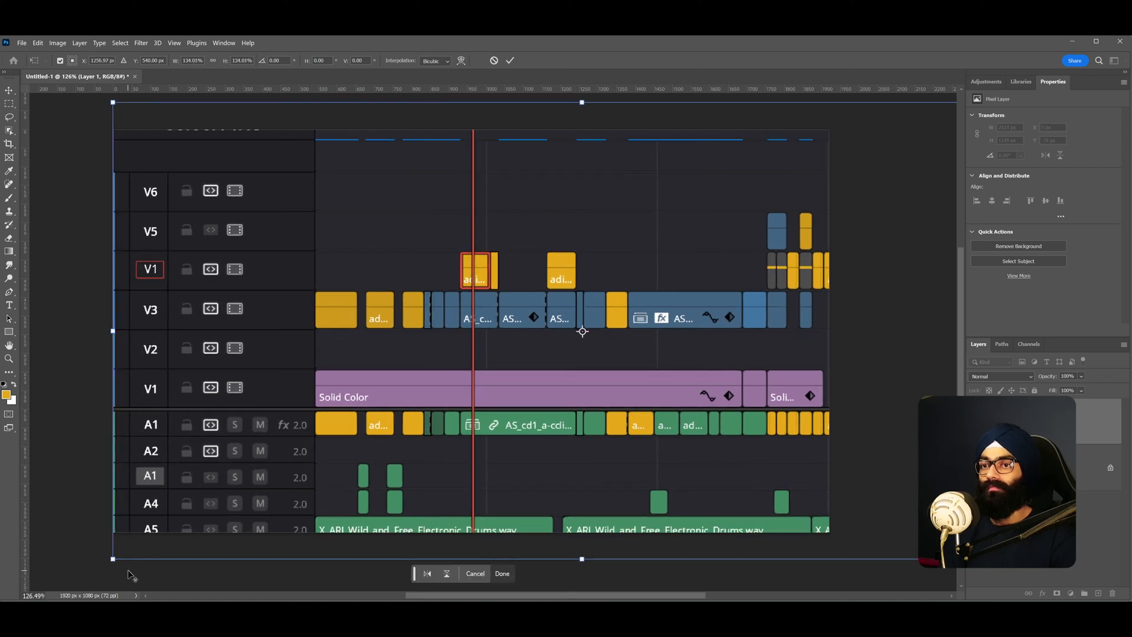
pyautogui.moveTo(113, 559); pyautogui.dragTo(90, 570)
pyautogui.moveTo(223, 454)
pyautogui.mouseDown()
pyautogui.moveTo(256, 452)
pyautogui.moveTo(238, 450)
pyautogui.mouseUp()
pyautogui.press('Return')
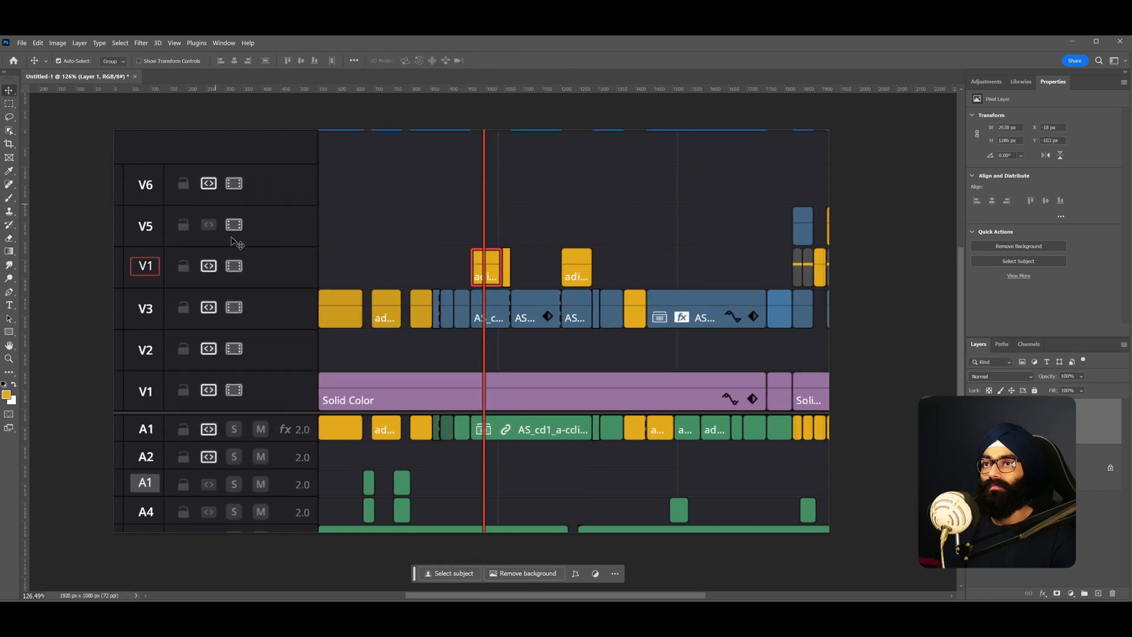
# - Add white text reading "ctrl+c" above the timeline clips near the V6 track
pyautogui.hscroll(-2, 344, 311)
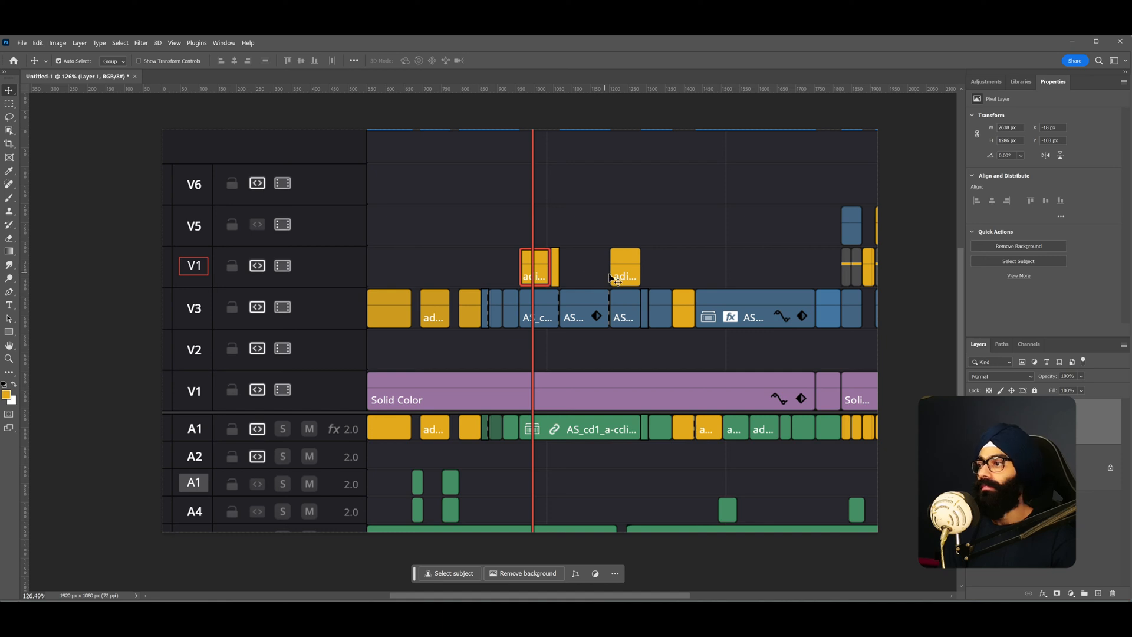
pyautogui.press('t')
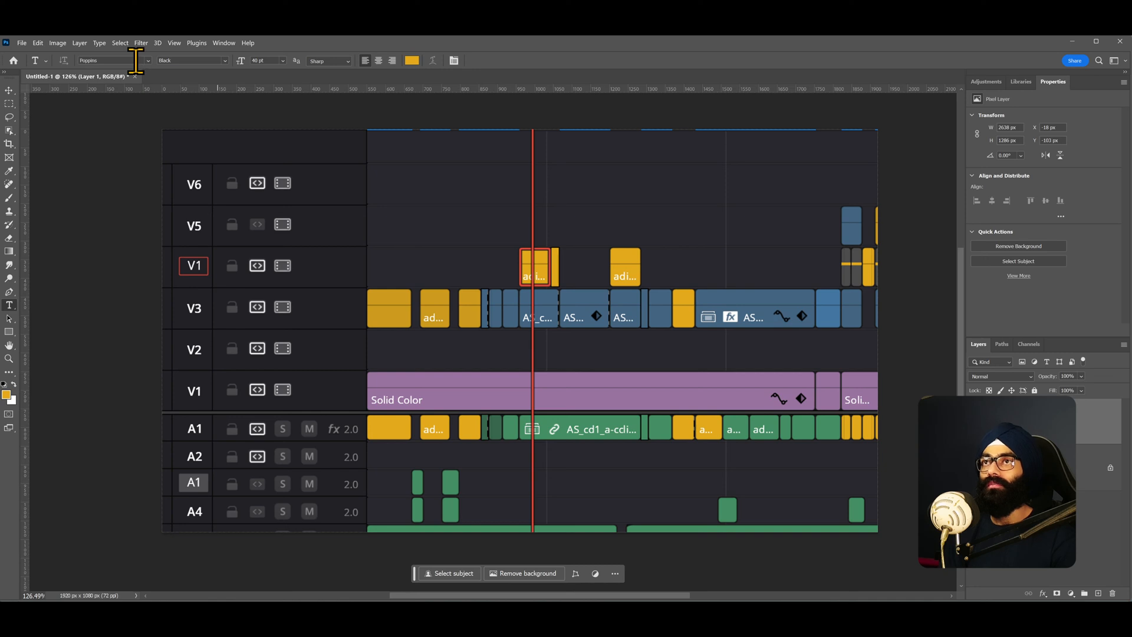
pyautogui.click(412, 60)
pyautogui.click(568, 161)
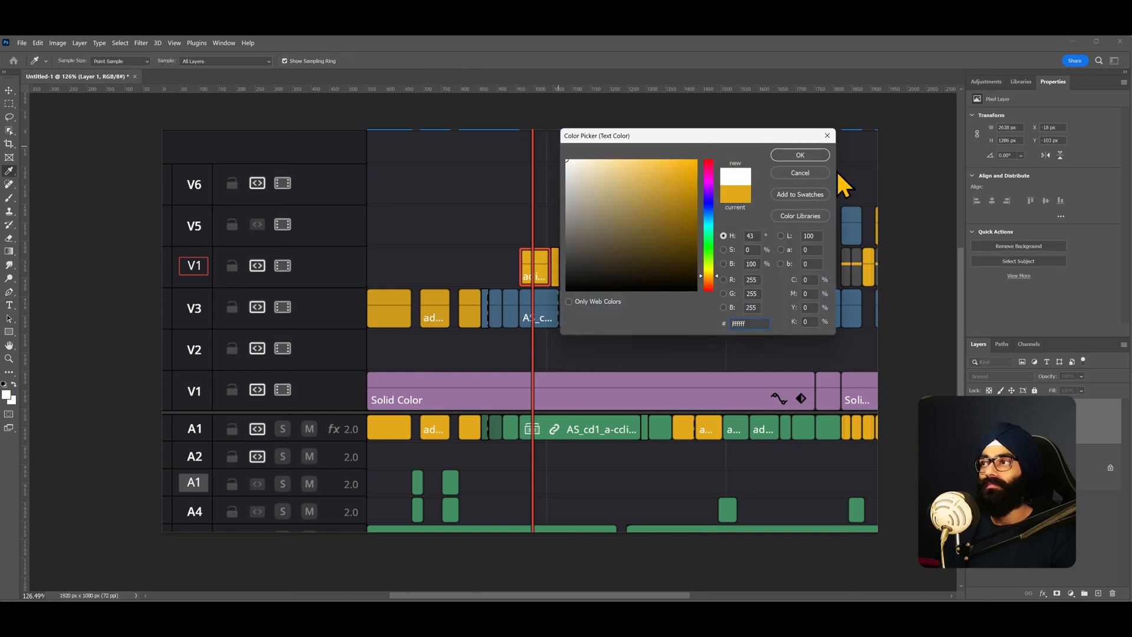
pyautogui.click(802, 155)
pyautogui.click(433, 189)
pyautogui.write('ctrl+c')
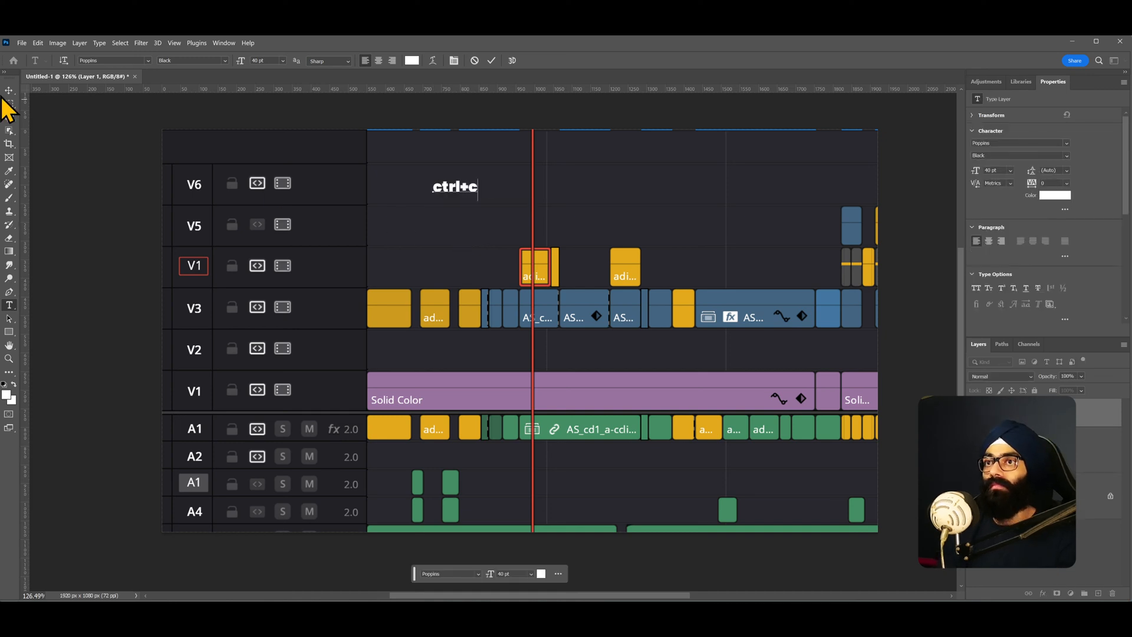
# - Enlarge the ctrl+c text and duplicate it, placing the copy to its right
pyautogui.click(9, 90)
pyautogui.moveTo(462, 189); pyautogui.dragTo(652, 206)
pyautogui.hotkey('ctrl', 't')
pyautogui.press('Return')
pyautogui.hotkey('ctrl', 'j')
pyautogui.hotkey('ctrl', 't')
pyautogui.press('Return')
# - Edit the duplicated text to read "ctrl+v"
pyautogui.doubleClick(660, 196)
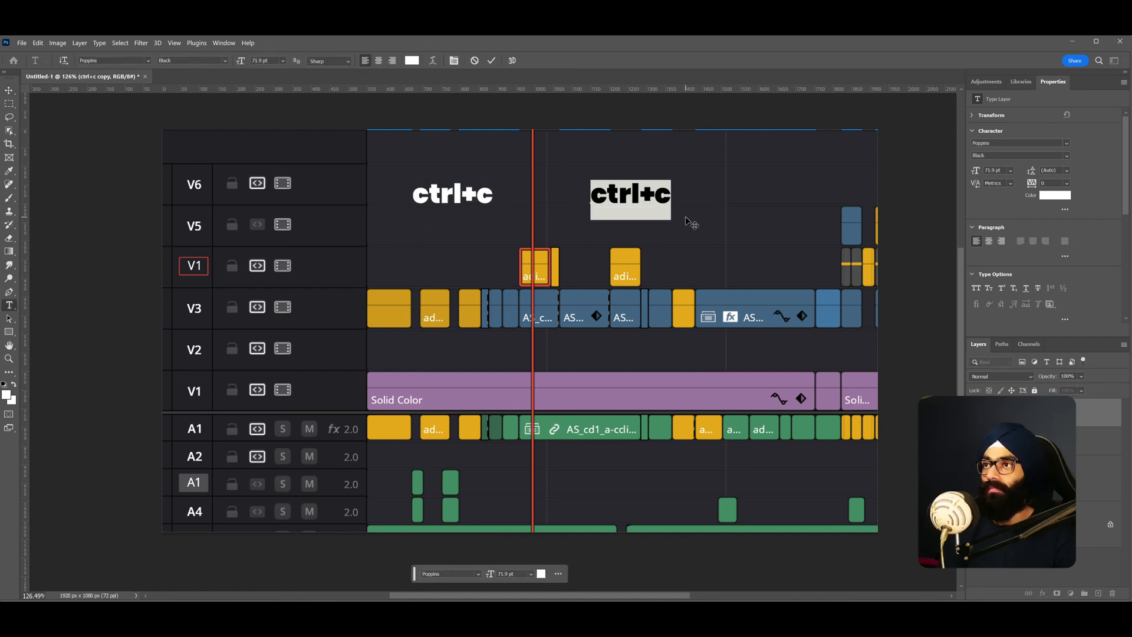
pyautogui.press('Right')
pyautogui.press('Left')
pyautogui.hotkey('shift', 'Left')
pyautogui.press('Right')
pyautogui.hotkey('shift', 'Right')
pyautogui.write('V')
pyautogui.press('BackSpace')
pyautogui.write('v')
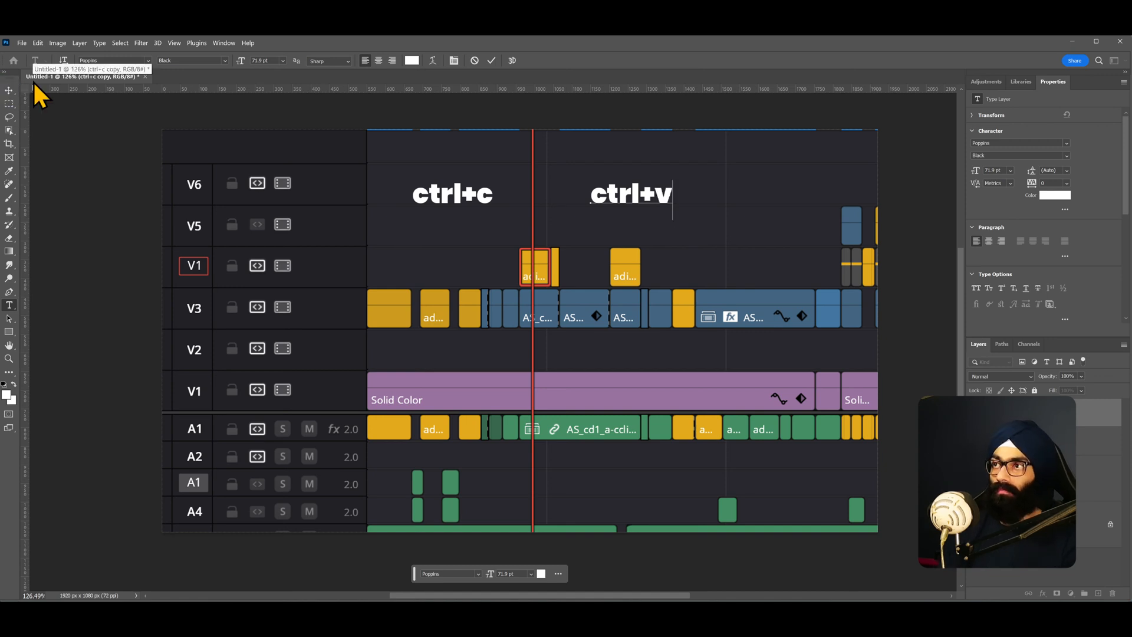
pyautogui.click(10, 94)
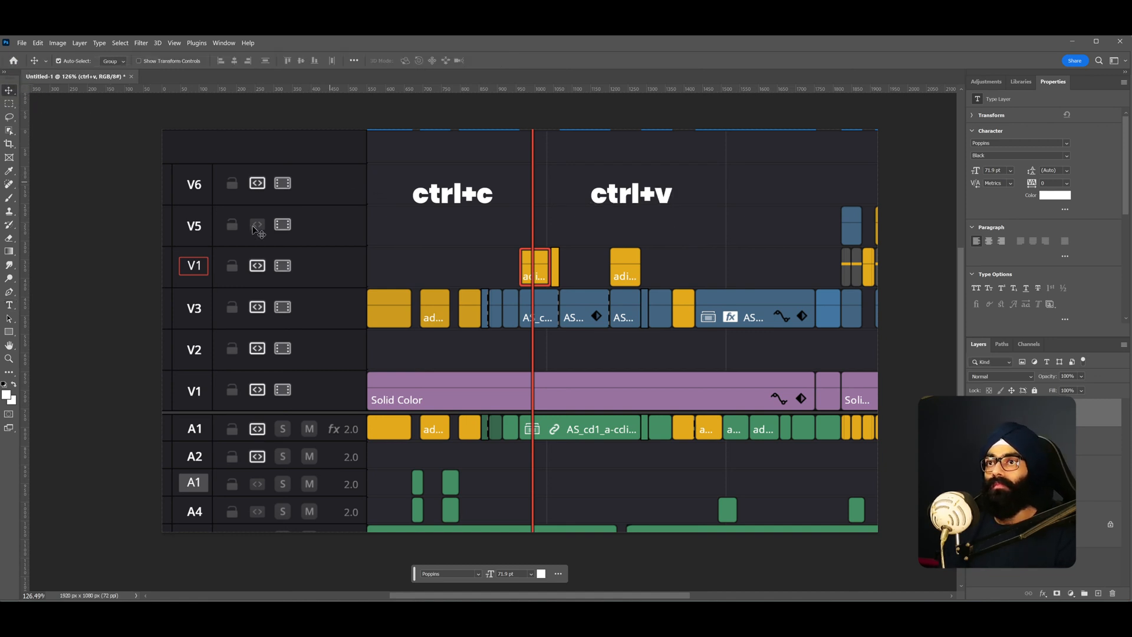
# - Place the handDrawn_Arrow_2 graphic from the Artwork library onto the canvas
pyautogui.click(1021, 82)
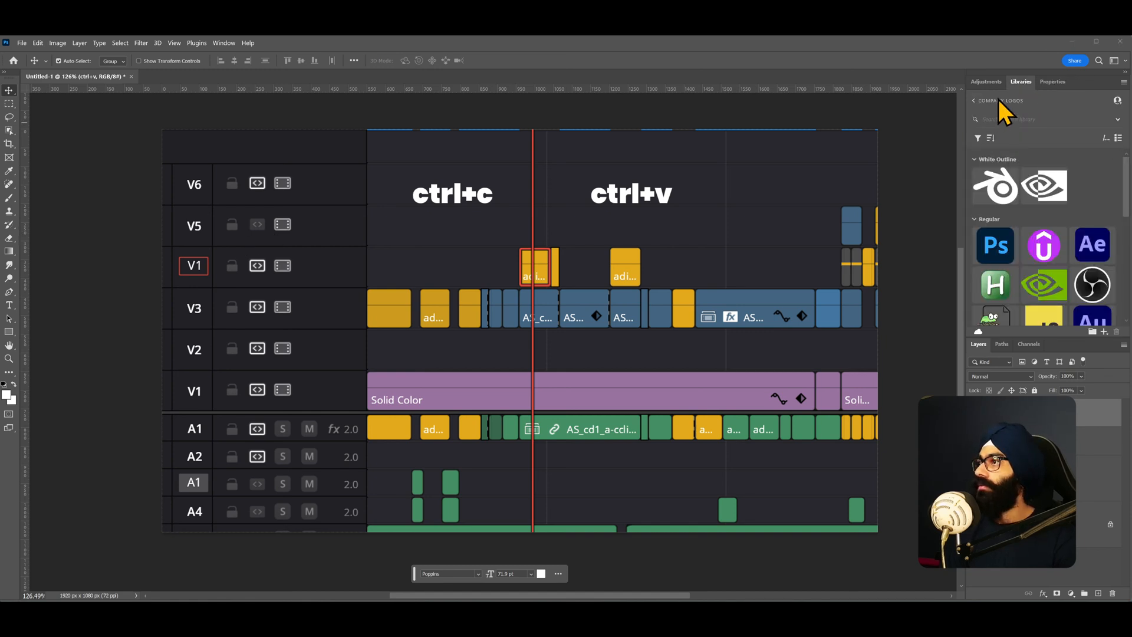
pyautogui.click(999, 101)
pyautogui.click(1016, 201)
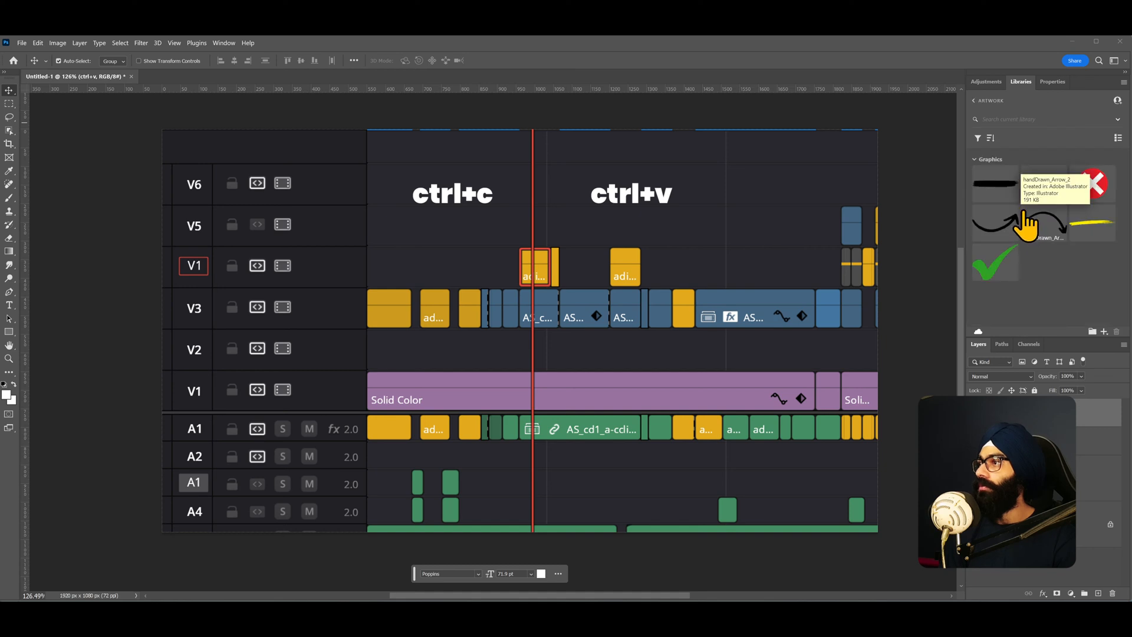
pyautogui.moveTo(1035, 242); pyautogui.dragTo(467, 232)
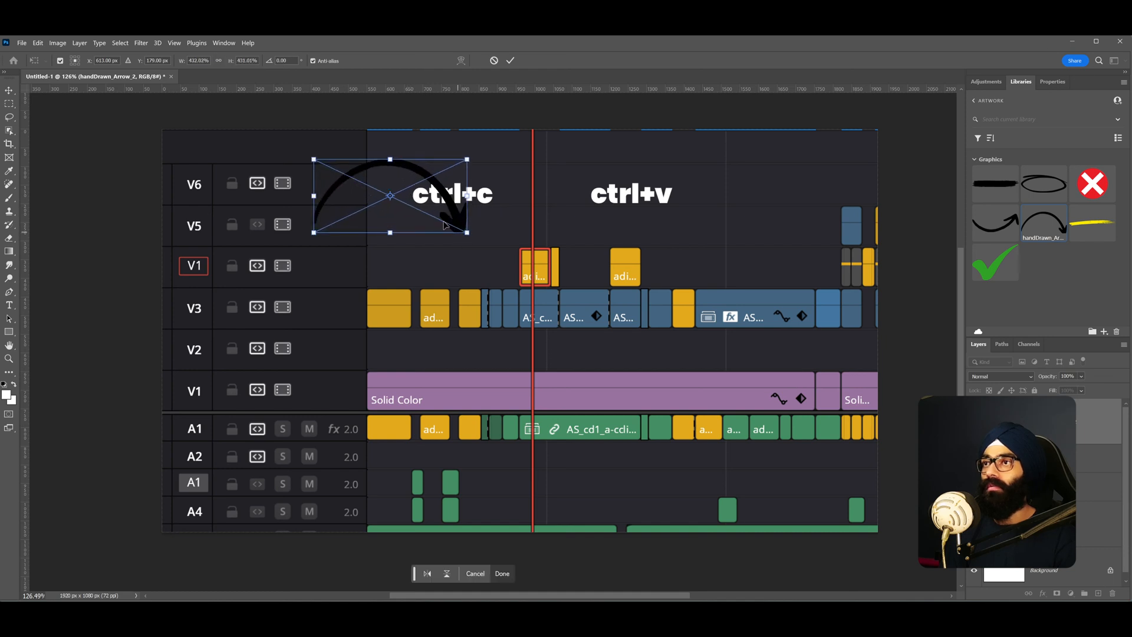
# - Flip, rotate and resize the arrow so it arcs from the ctrl+c text to the ctrl+v text
pyautogui.rightClick(431, 209)
pyautogui.click(475, 394)
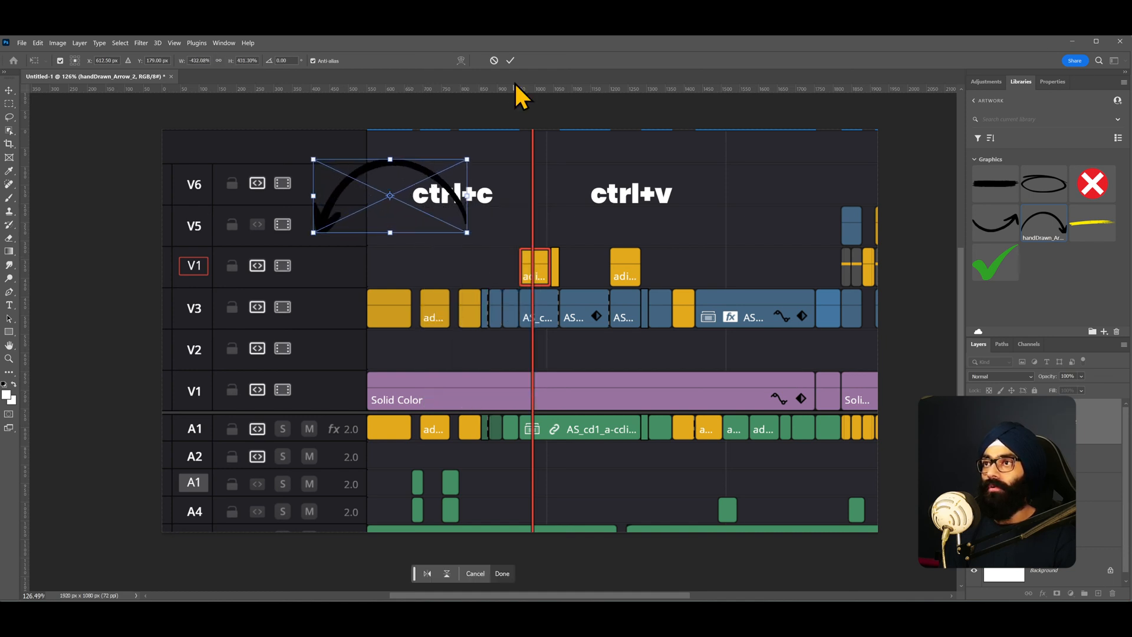
pyautogui.click(510, 59)
pyautogui.moveTo(436, 183); pyautogui.dragTo(325, 190)
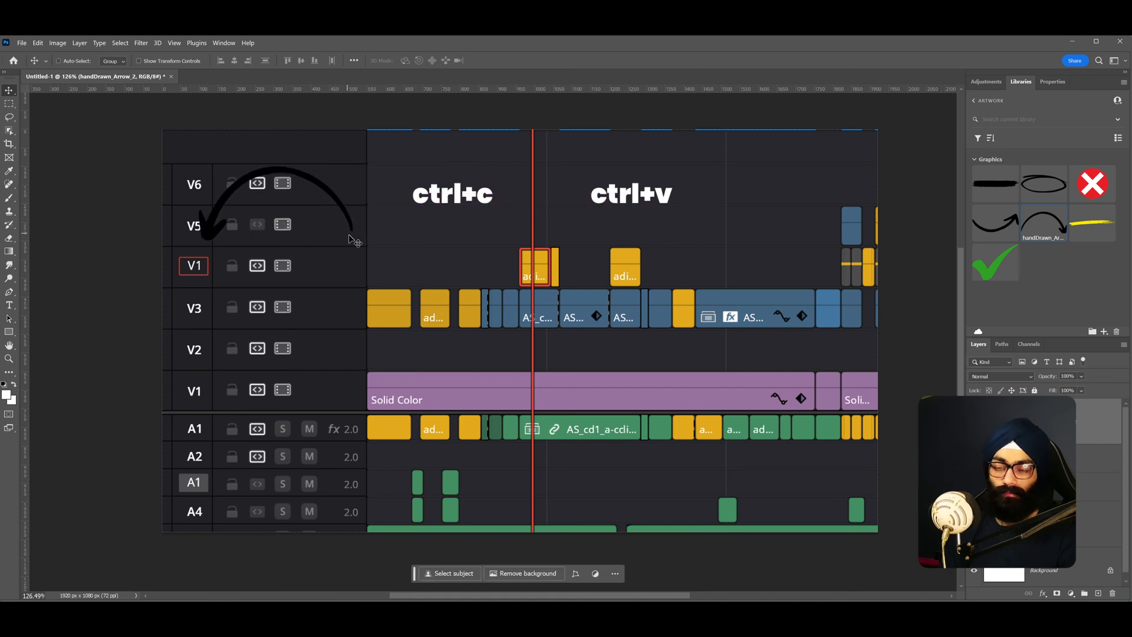
pyautogui.hotkey('ctrl', 't')
pyautogui.moveTo(366, 246); pyautogui.dragTo(332, 200)
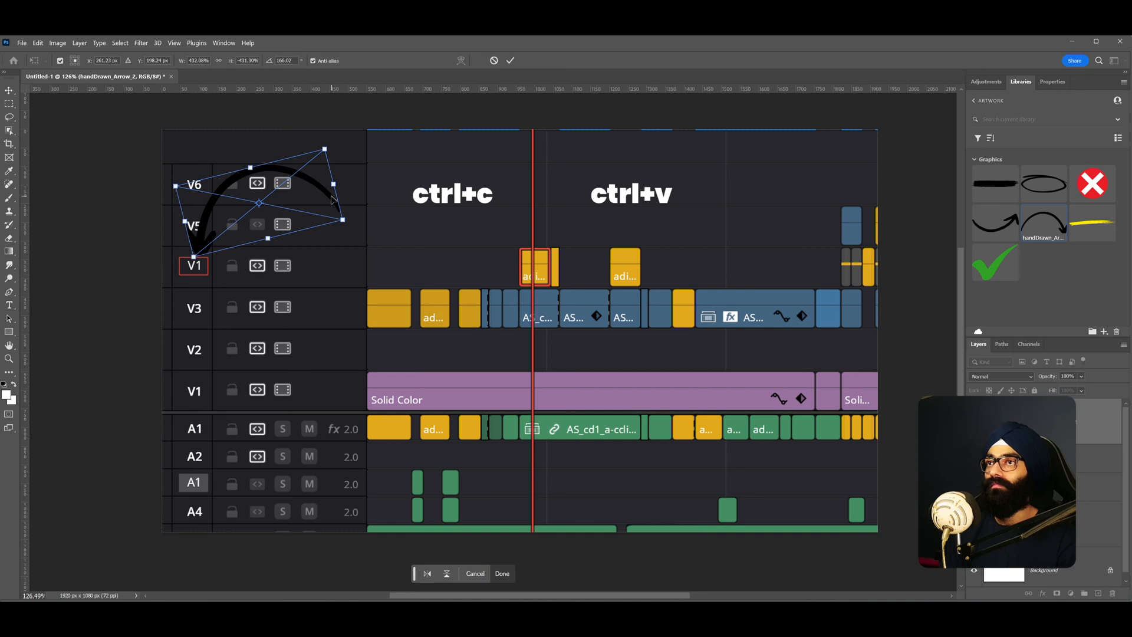
pyautogui.moveTo(311, 206); pyautogui.dragTo(604, 155)
pyautogui.rightClick(575, 186)
pyautogui.click(617, 369)
pyautogui.moveTo(608, 204); pyautogui.dragTo(579, 178)
pyautogui.moveTo(596, 143); pyautogui.dragTo(567, 161)
pyautogui.moveTo(477, 202)
pyautogui.mouseDown()
pyautogui.moveTo(473, 223)
pyautogui.moveTo(481, 197)
pyautogui.mouseUp()
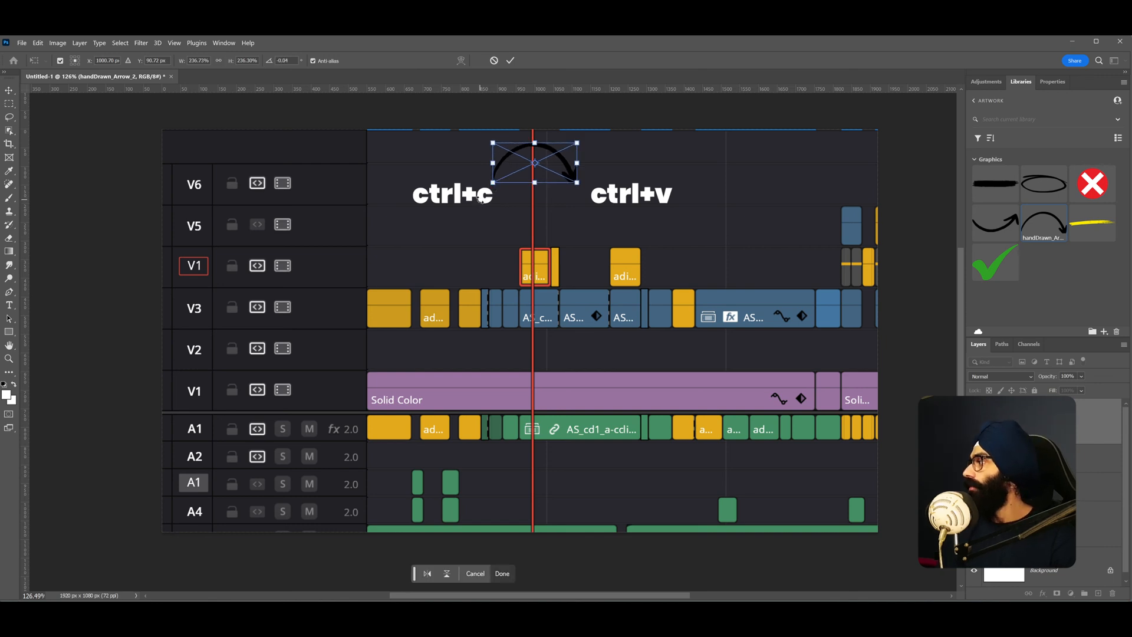
pyautogui.press('Return')
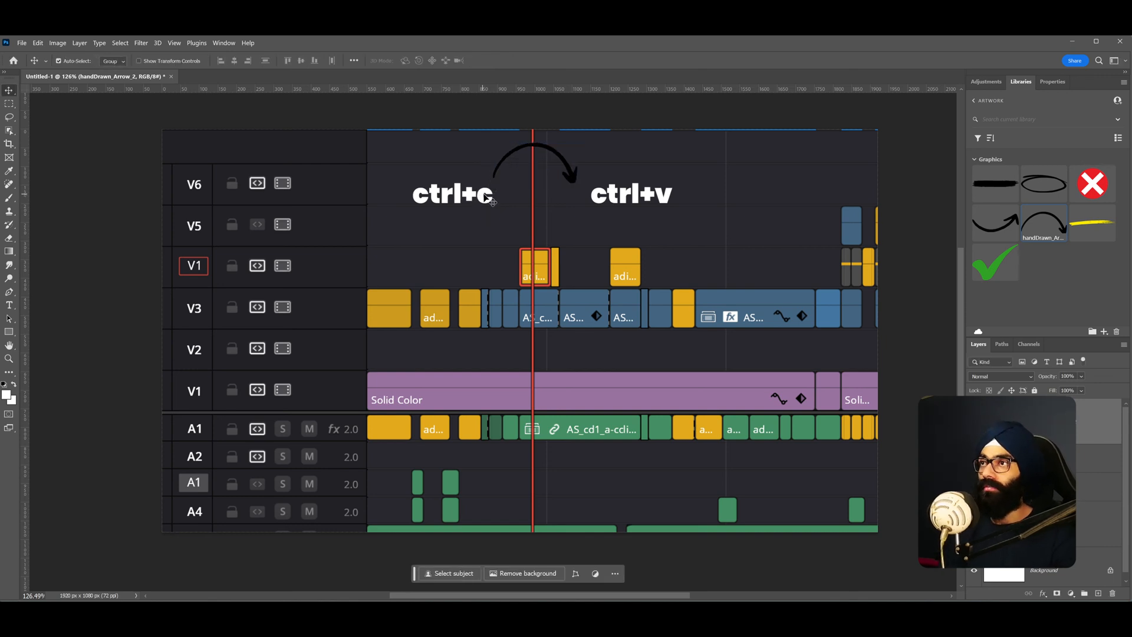
# - Apply a Color Overlay to the arrow using the yellow sampled from a timeline clip
pyautogui.moveTo(578, 182); pyautogui.dragTo(584, 184)
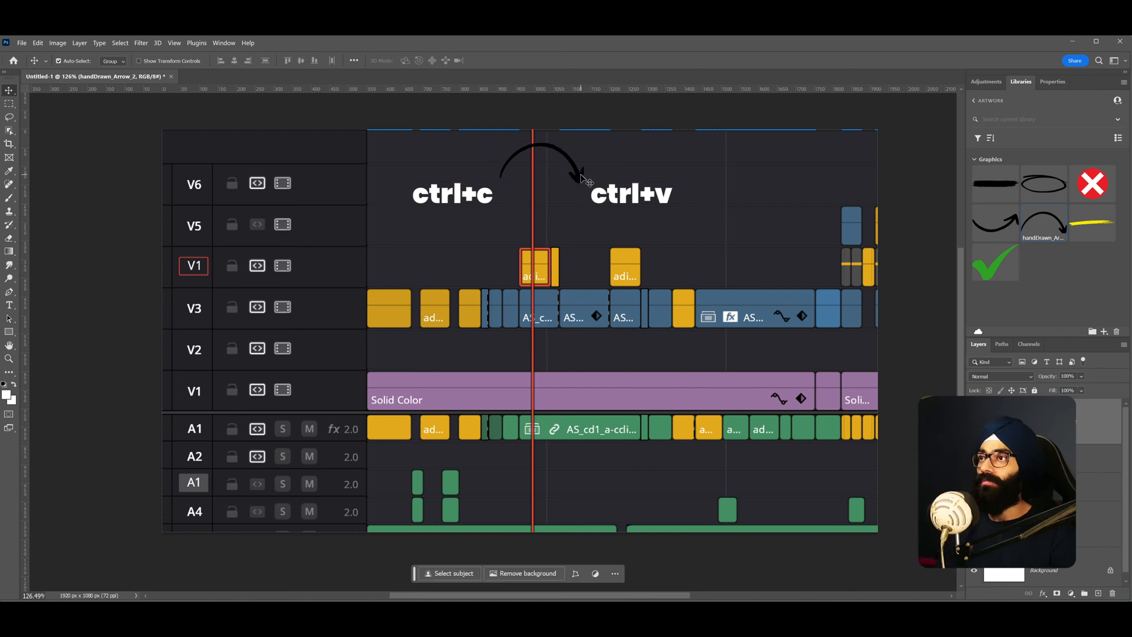
pyautogui.doubleClick(1086, 428)
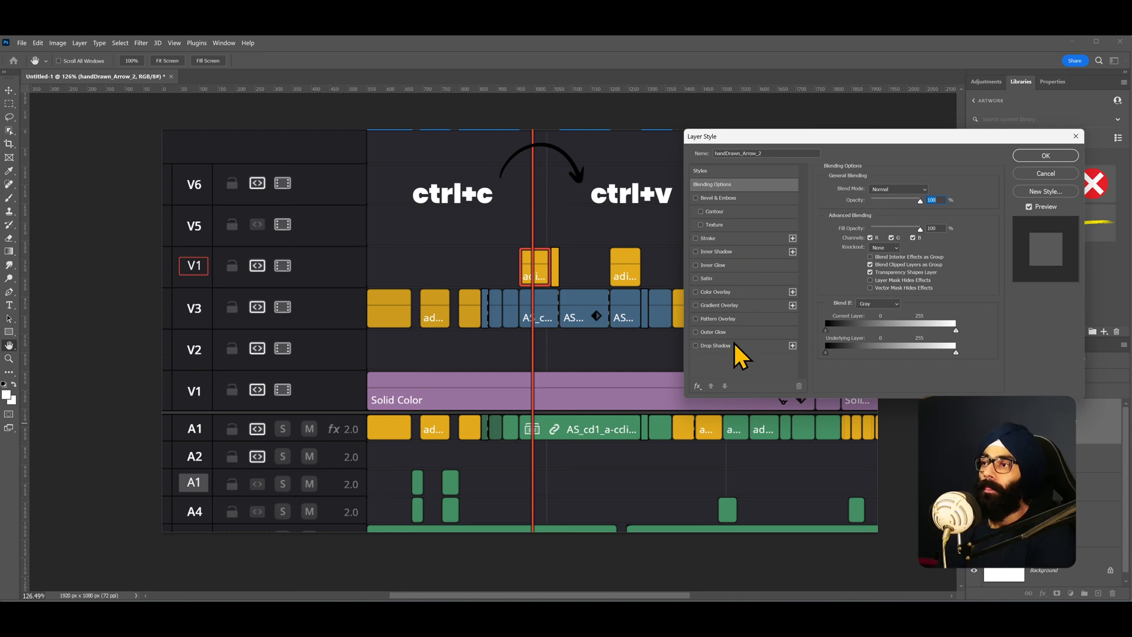
pyautogui.click(721, 292)
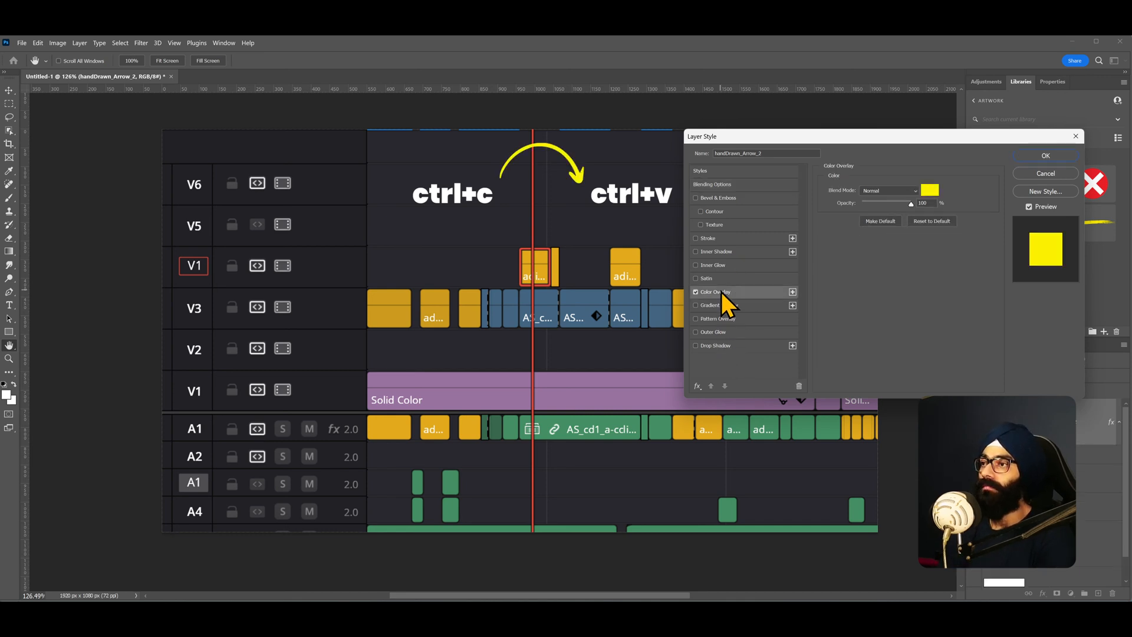
pyautogui.click(926, 193)
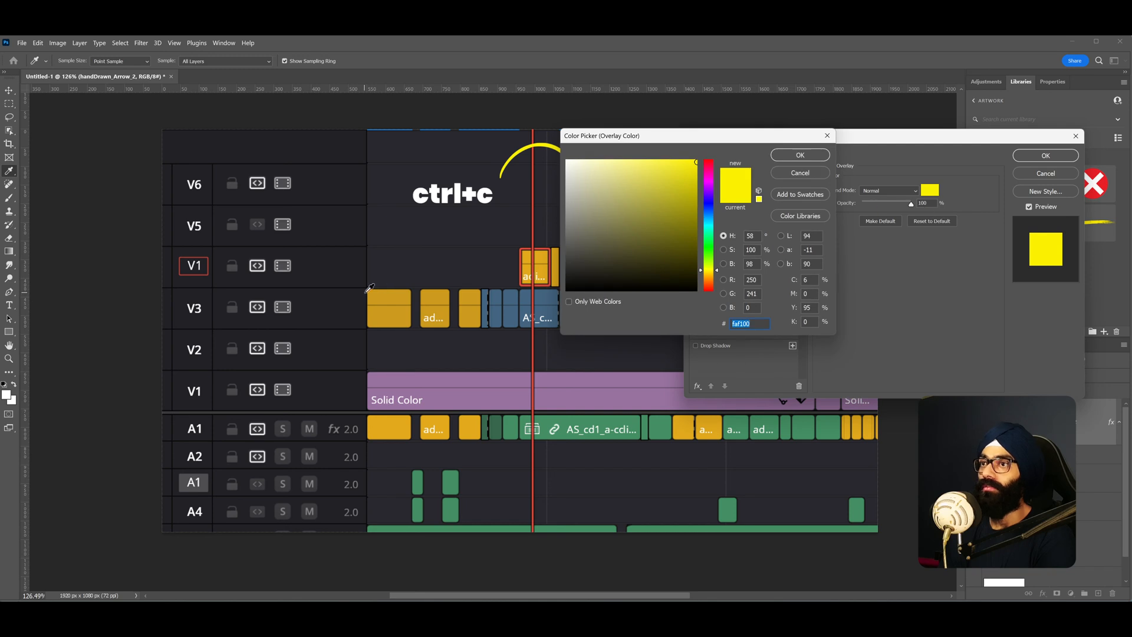
pyautogui.click(415, 424)
pyautogui.click(800, 155)
pyautogui.click(1038, 155)
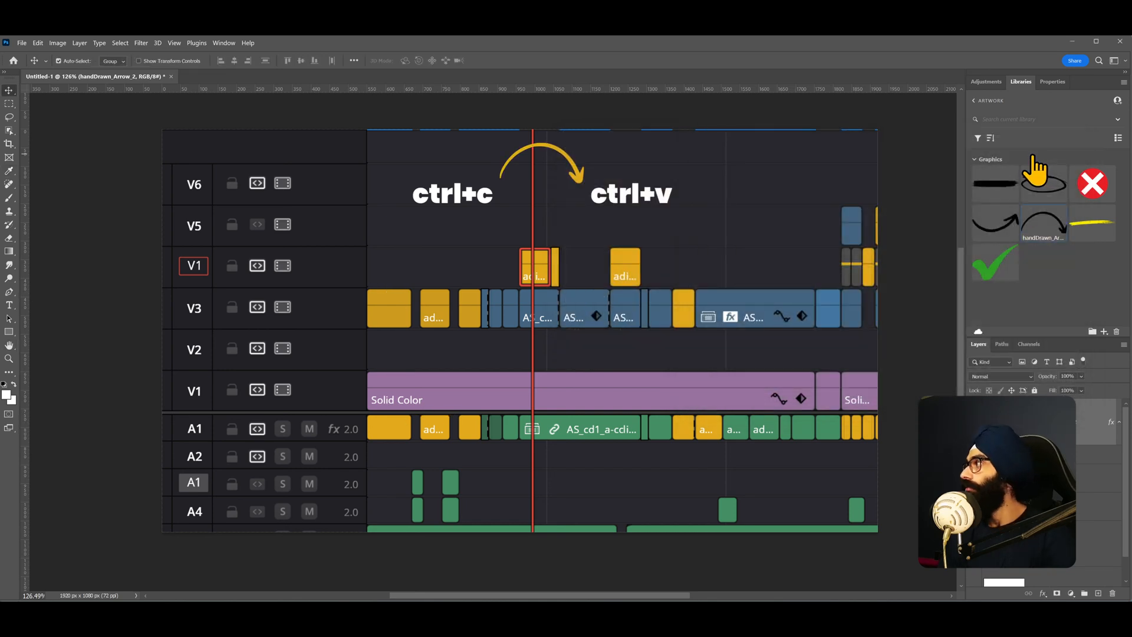
# - Move the ctrl+c and ctrl+v texts and the arrow lower, just above the V1 track clips
pyautogui.press('v')
pyautogui.scroll(2, 548, 174)
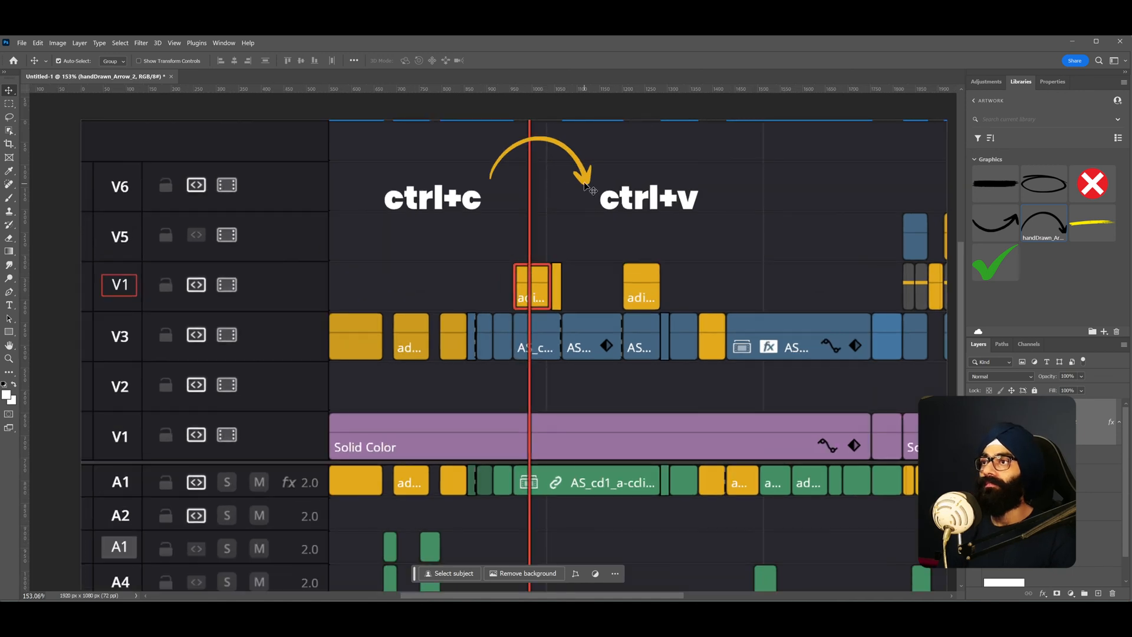
pyautogui.moveTo(470, 212); pyautogui.dragTo(478, 236)
pyautogui.moveTo(628, 213); pyautogui.dragTo(629, 238)
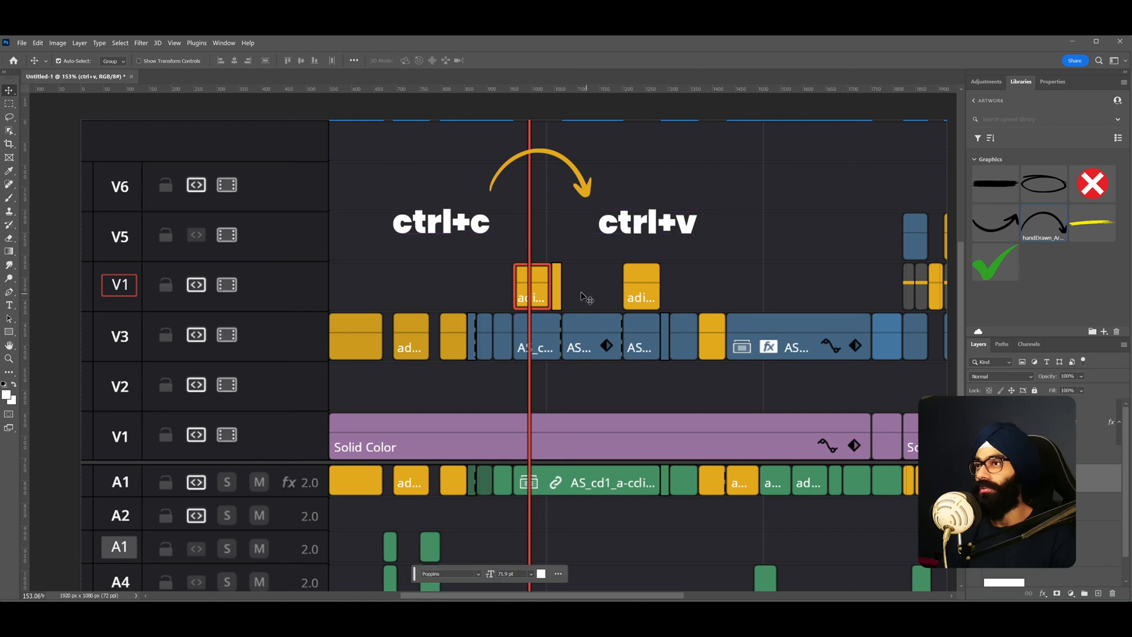
pyautogui.scroll(-3, 585, 299)
pyautogui.scroll(1, 539, 273)
pyautogui.moveTo(605, 279); pyautogui.dragTo(603, 311)
pyautogui.moveTo(636, 242); pyautogui.dragTo(632, 276)
pyautogui.moveTo(499, 243); pyautogui.dragTo(497, 287)
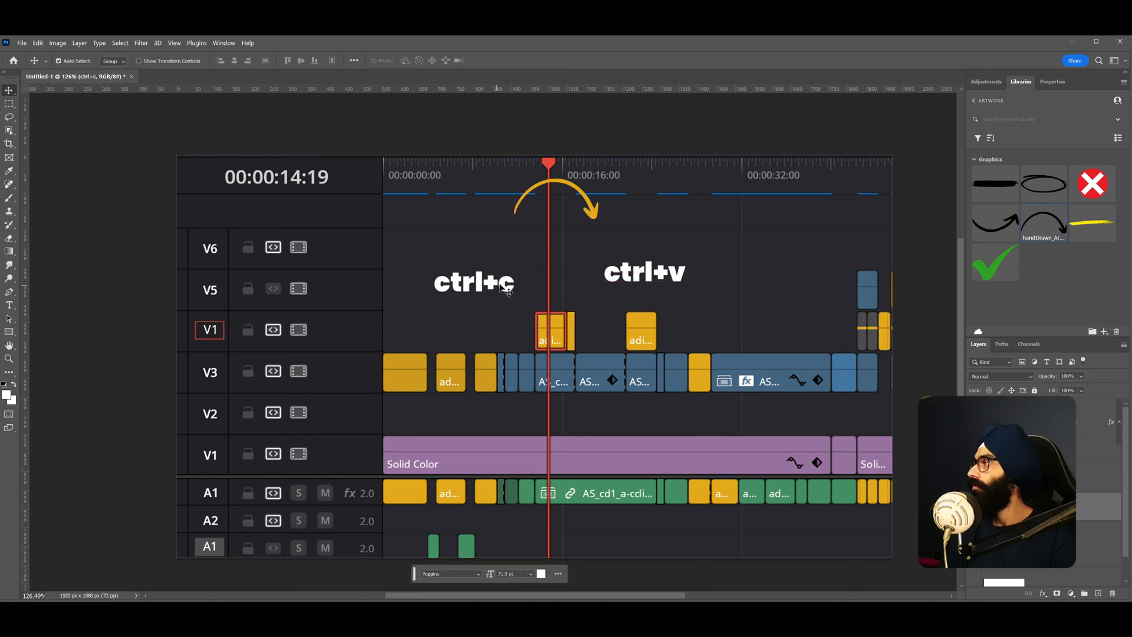
pyautogui.moveTo(624, 274); pyautogui.dragTo(626, 283)
pyautogui.moveTo(584, 216); pyautogui.dragTo(579, 265)
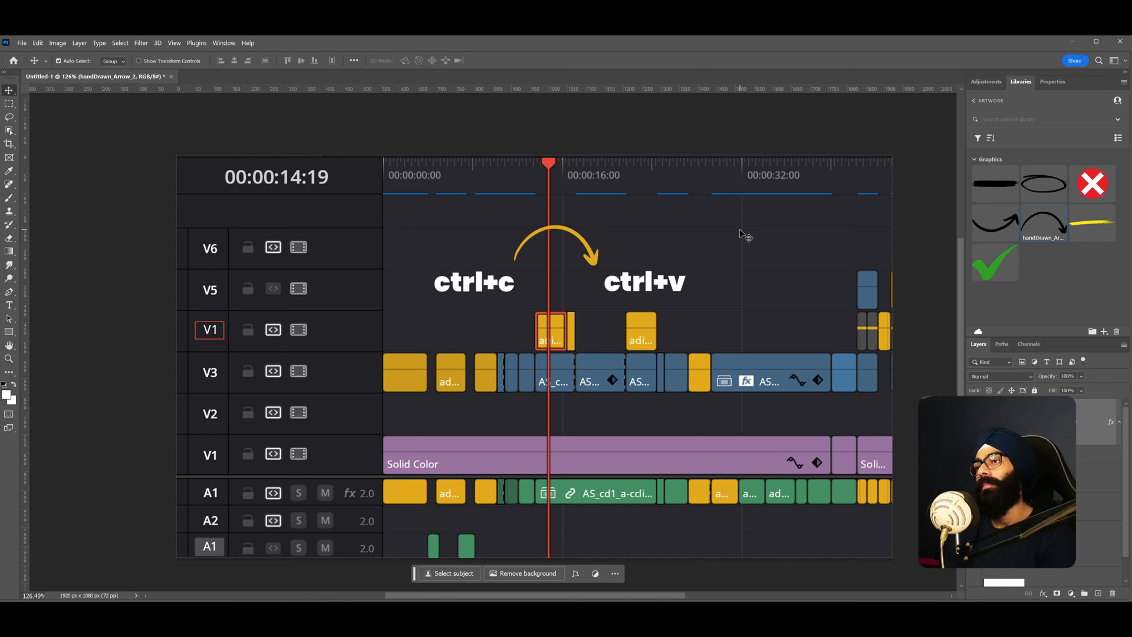
# - Place the Circular_highlight graphic from the library around the V1 track header label
pyautogui.moveTo(1049, 189); pyautogui.dragTo(227, 325)
pyautogui.moveTo(360, 363); pyautogui.dragTo(309, 349)
pyautogui.press('Return')
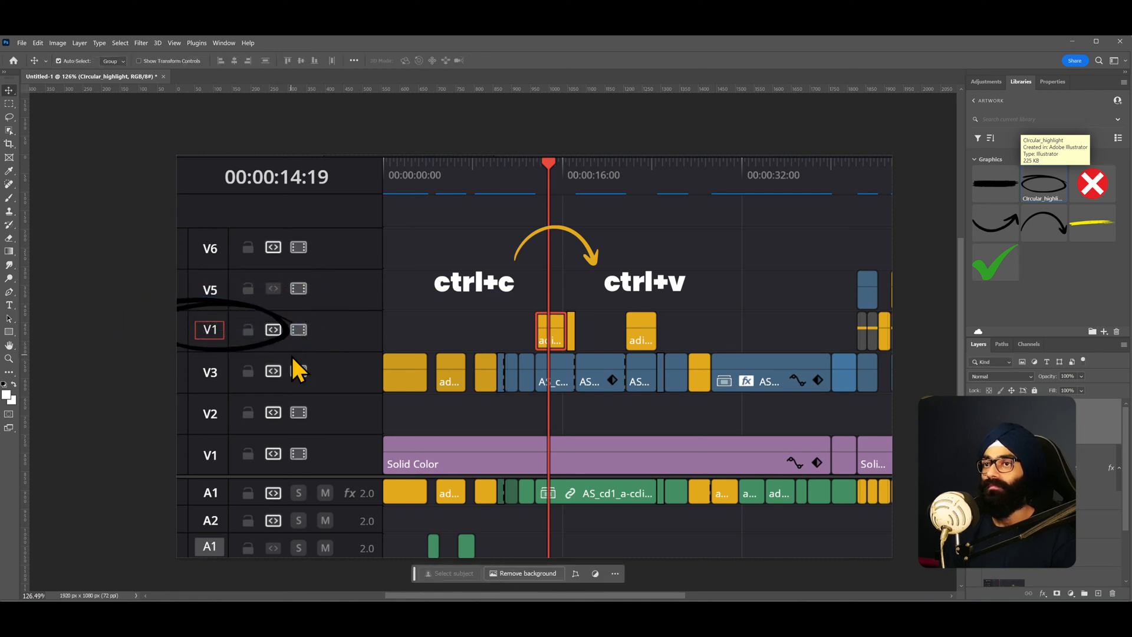
# - Recolor the circular highlight's Color Overlay red by sampling the playhead colour (#e64b3d)
pyautogui.doubleClick(1090, 435)
pyautogui.click(726, 293)
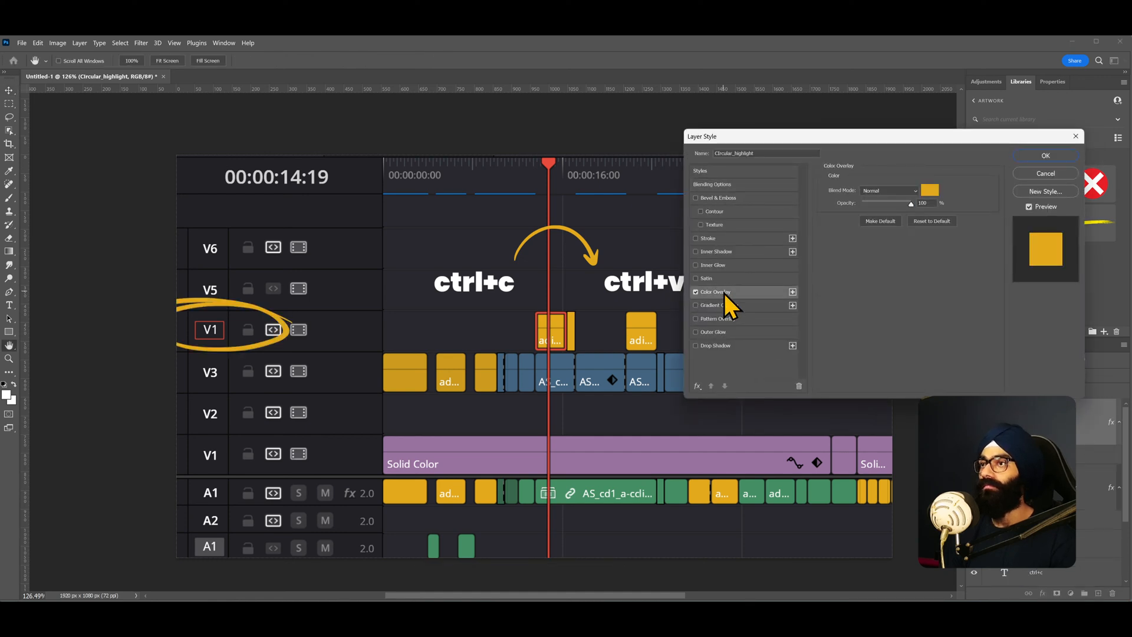
pyautogui.click(930, 190)
pyautogui.click(555, 163)
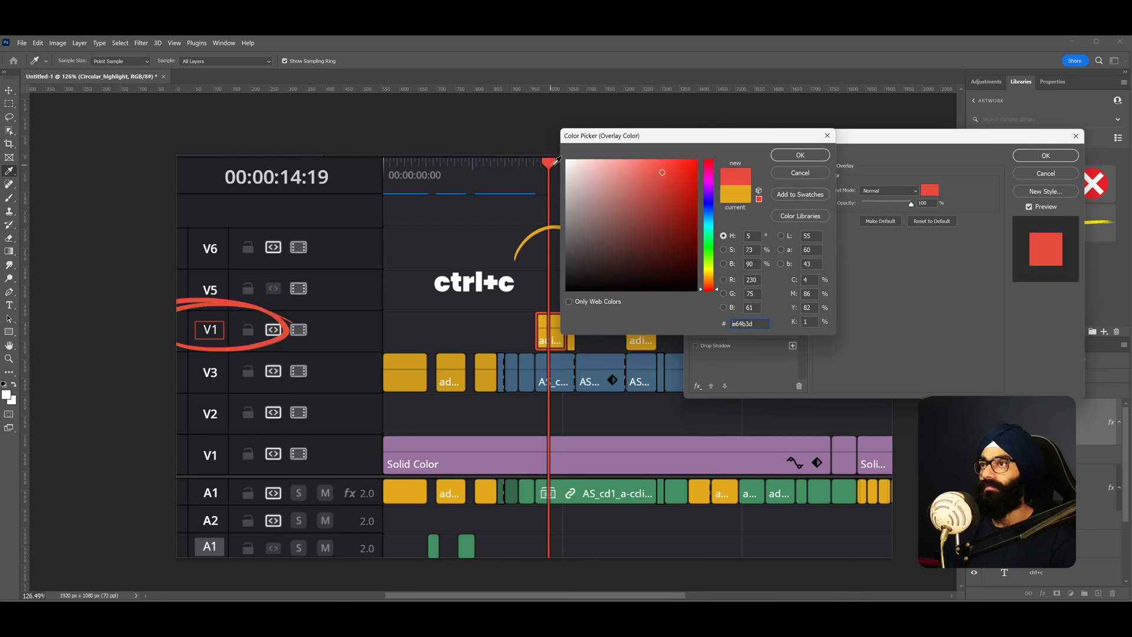
pyautogui.click(801, 155)
pyautogui.click(1050, 157)
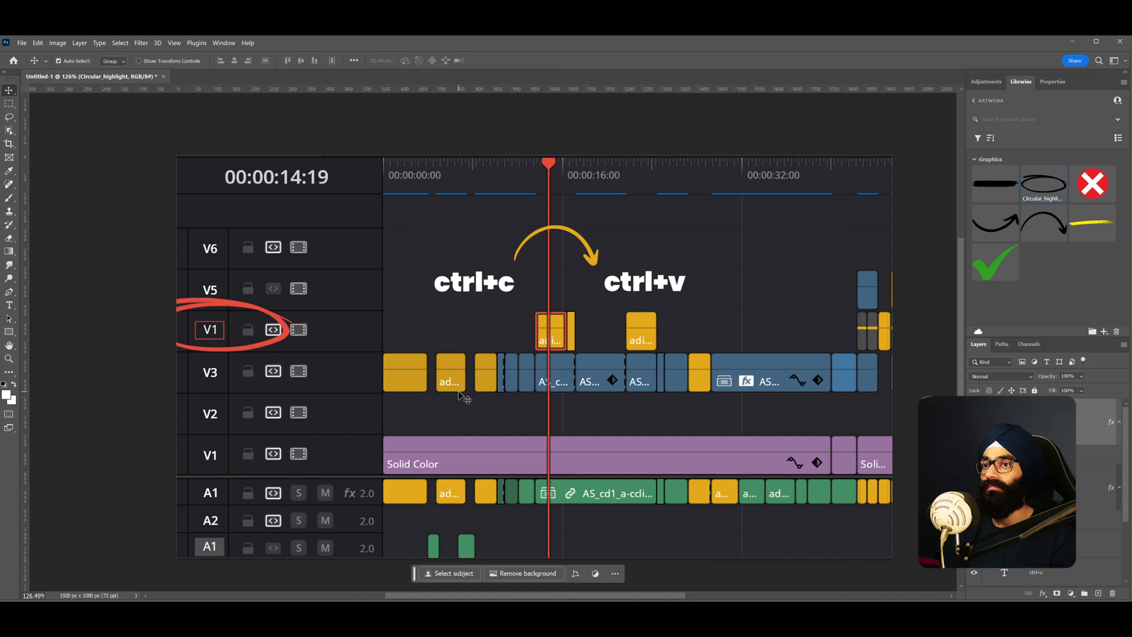
# - Hide the ctrl+c and ctrl+v text layers
pyautogui.moveTo(459, 396); pyautogui.dragTo(462, 393)
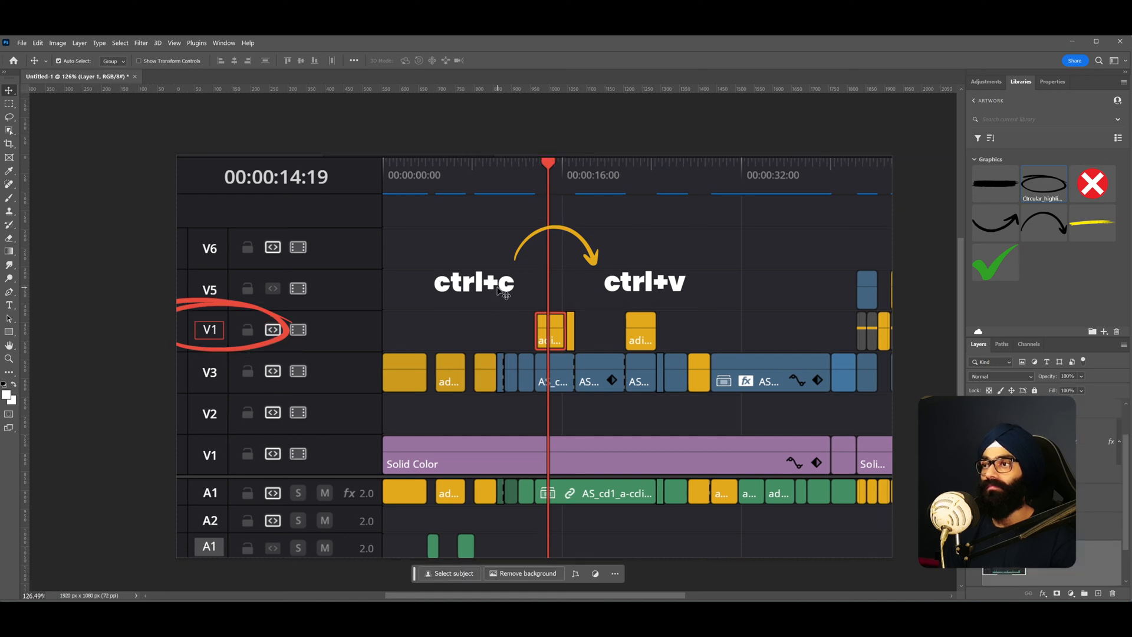
pyautogui.moveTo(644, 295)
pyautogui.mouseDown()
pyautogui.moveTo(484, 324)
pyautogui.moveTo(785, 276)
pyautogui.moveTo(642, 291)
pyautogui.mouseUp()
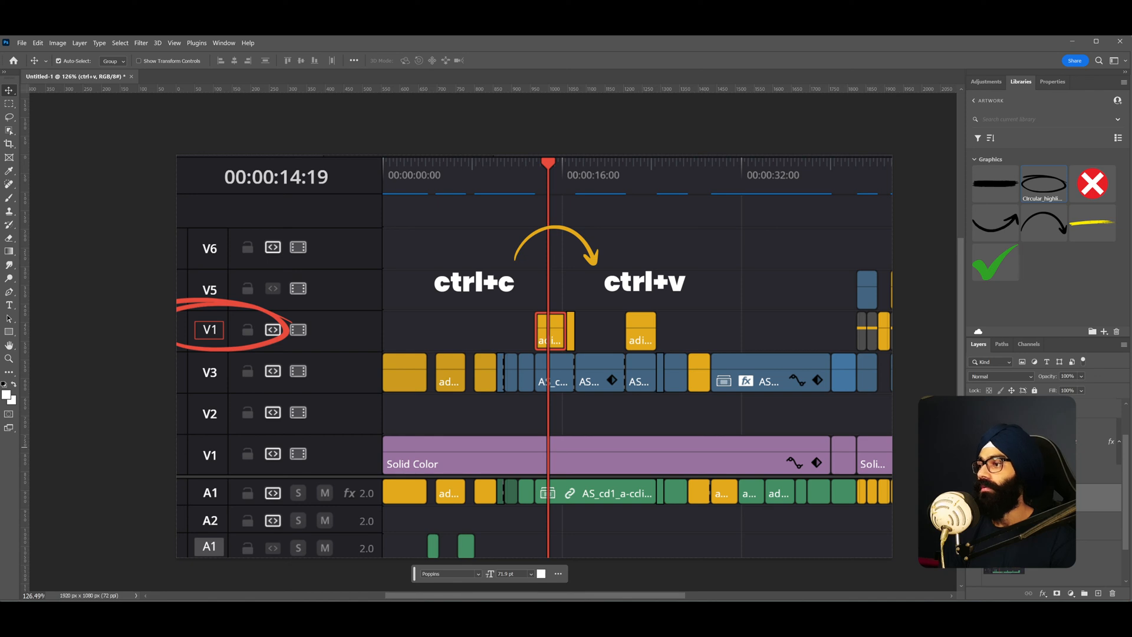
pyautogui.click(975, 500)
pyautogui.click(974, 526)
# - Move and rotate the arrow so it points down at the copied clip above V3
pyautogui.moveTo(587, 261); pyautogui.dragTo(535, 286)
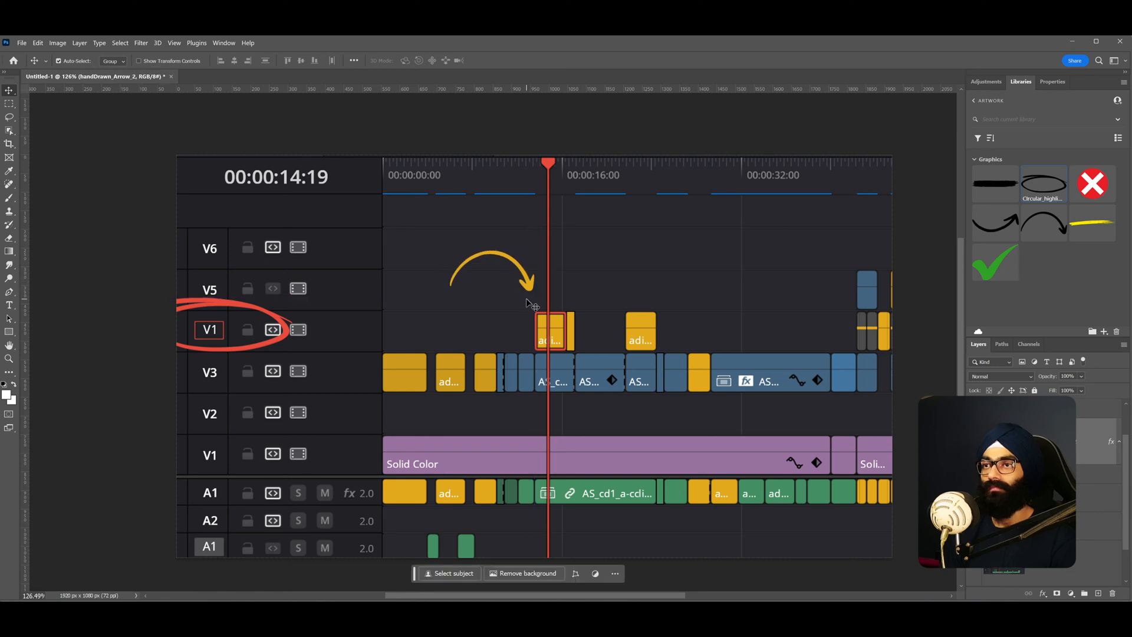
pyautogui.hotkey('ctrl', 't')
pyautogui.moveTo(450, 251); pyautogui.dragTo(439, 245)
pyautogui.moveTo(576, 300); pyautogui.dragTo(571, 321)
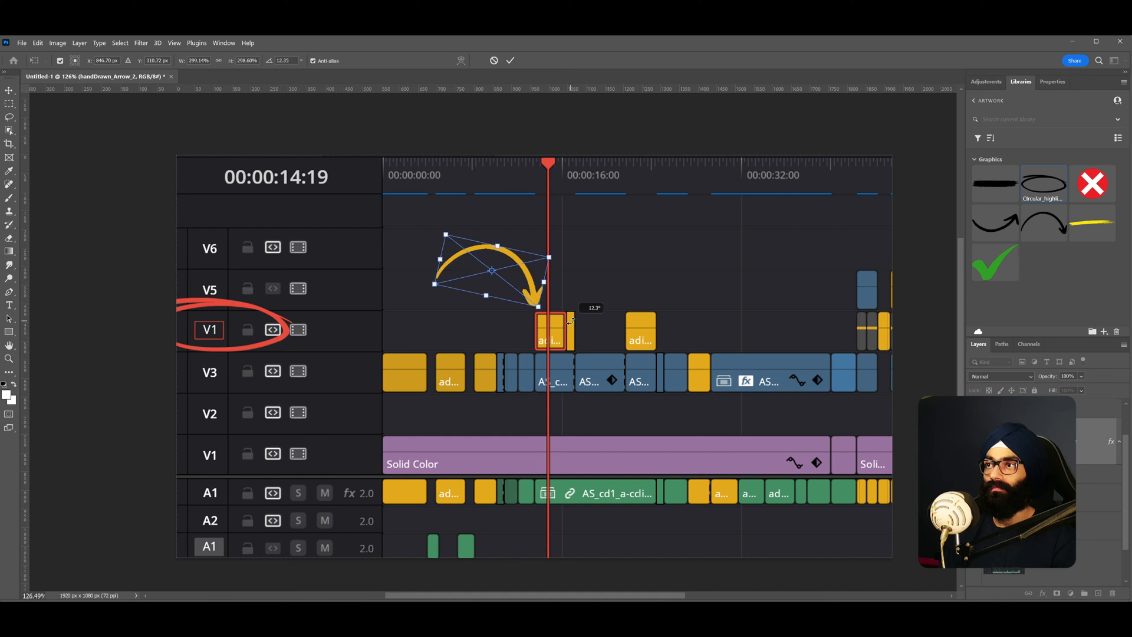
pyautogui.press('Return')
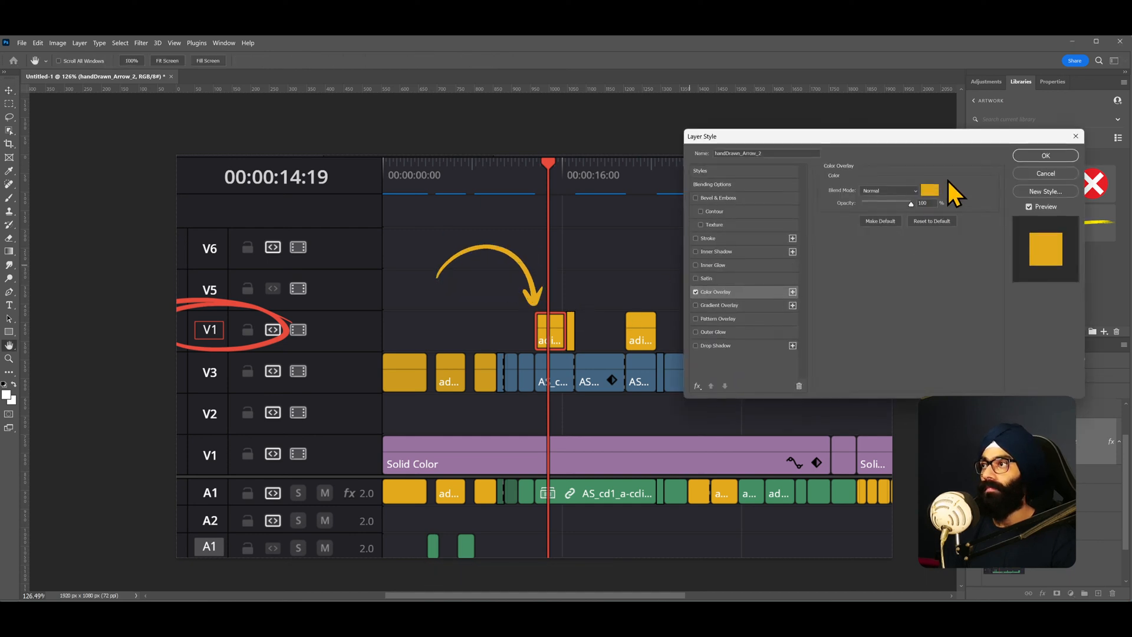
# - Set the arrow's Color Overlay to red e64b3d
pyautogui.click(930, 190)
pyautogui.write('e64b3d')
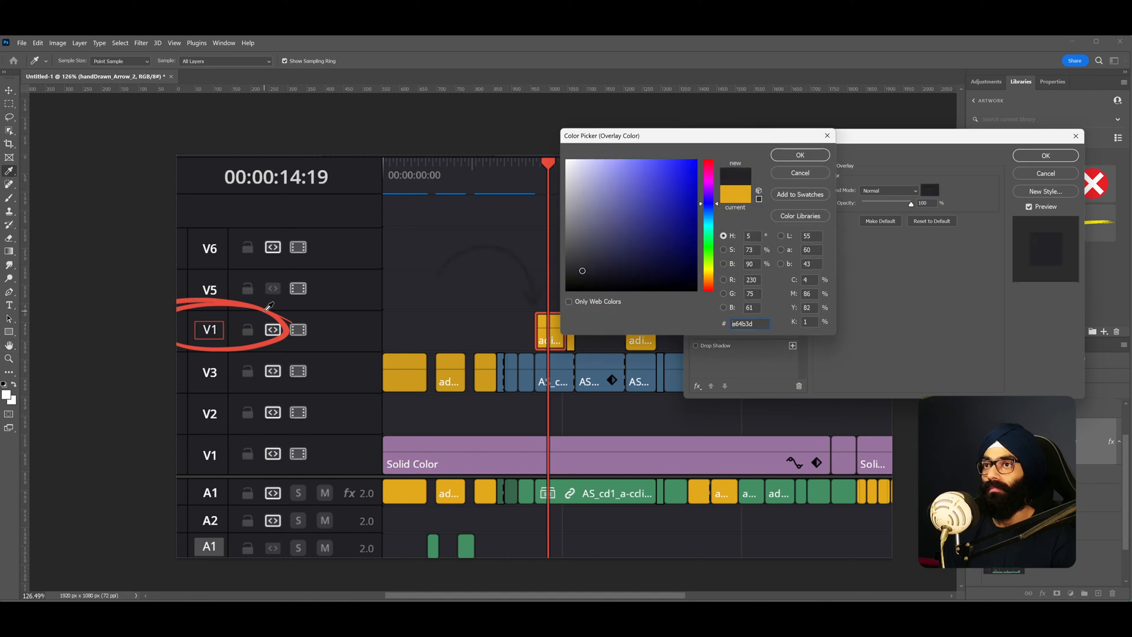
pyautogui.click(791, 155)
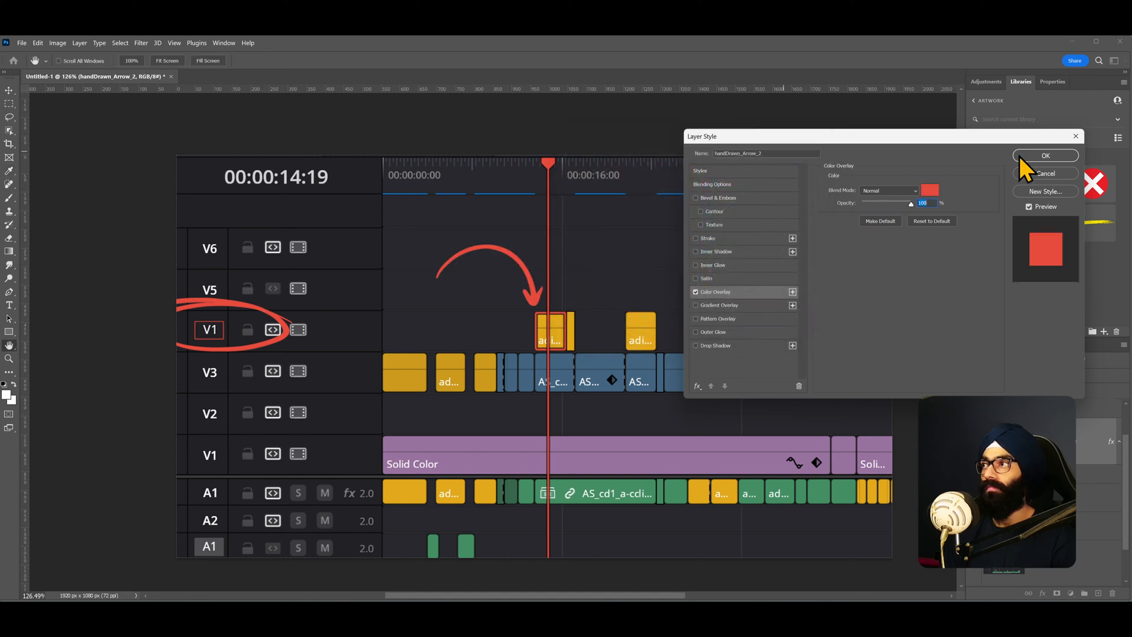
pyautogui.click(1045, 156)
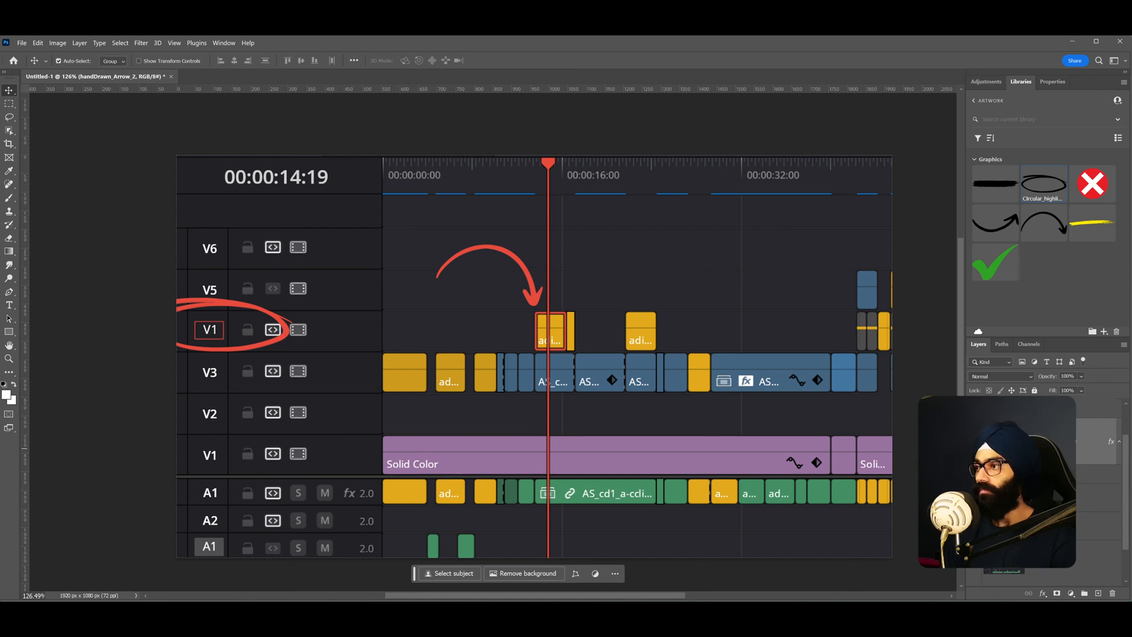
# - Select the artwork layers and enlarge them together, zooming the composition in on the V1 track area
pyautogui.scroll(1, 1062, 445)
pyautogui.click(1077, 444)
pyautogui.scroll(-2, 1070, 442)
pyautogui.scroll(2, 1070, 441)
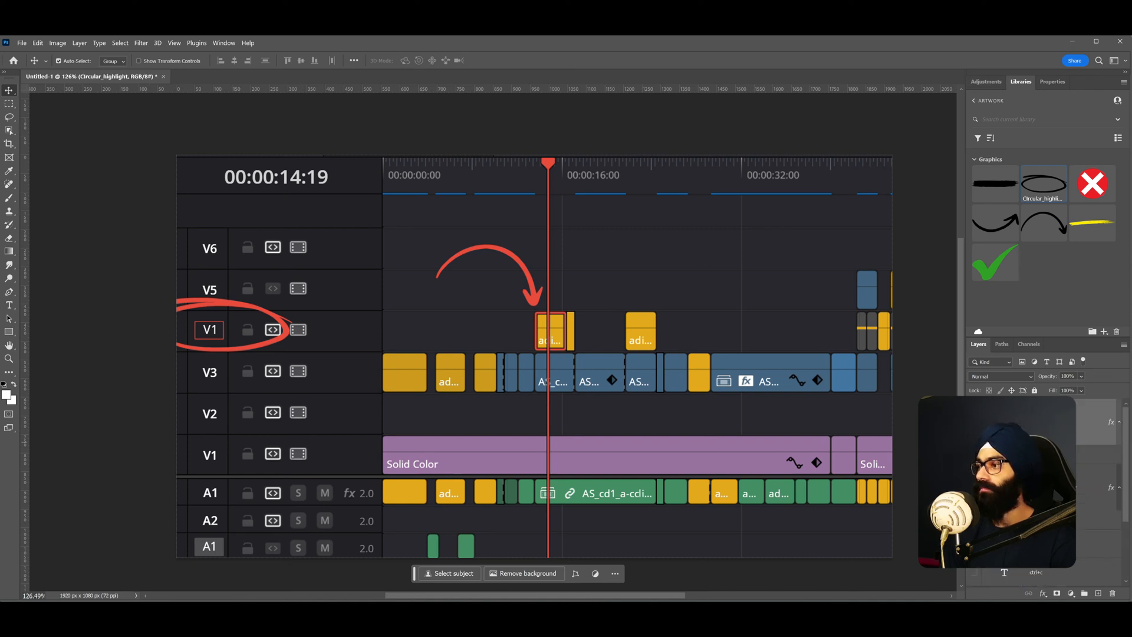
pyautogui.keyDown('shift'); pyautogui.click(1071, 491); pyautogui.keyUp('shift')
pyautogui.scroll(-2, 1070, 498)
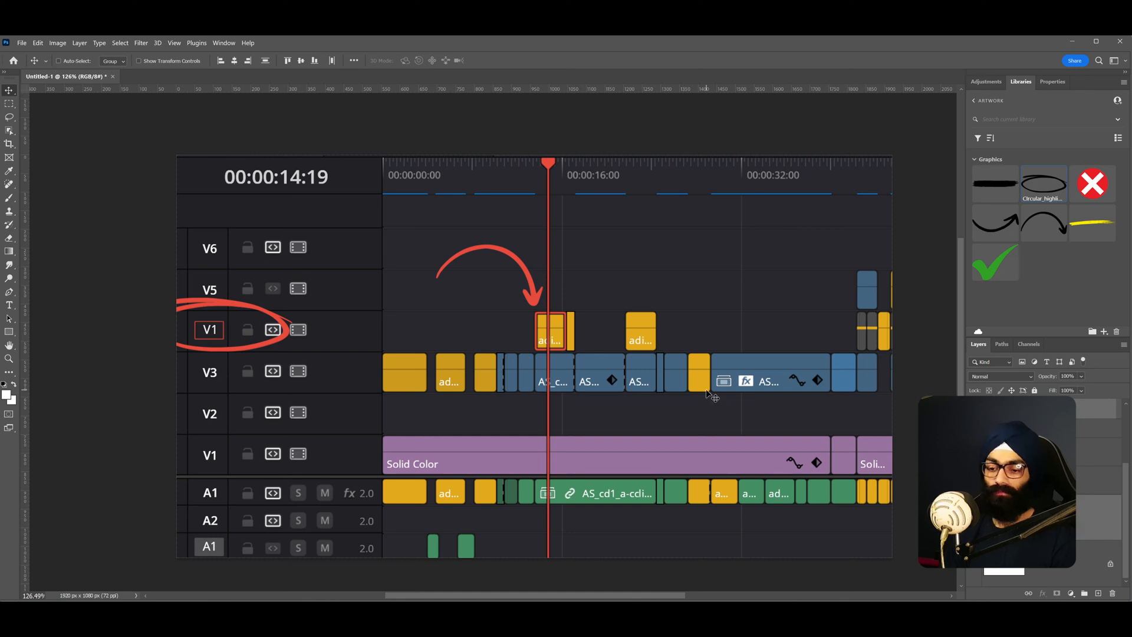
pyautogui.hotkey('ctrl', 't')
pyautogui.moveTo(150, 157); pyautogui.dragTo(119, 150)
pyautogui.moveTo(228, 220); pyautogui.dragTo(265, 228)
pyautogui.moveTo(152, 146); pyautogui.dragTo(104, 123)
pyautogui.moveTo(250, 232); pyautogui.dragTo(297, 259)
pyautogui.moveTo(151, 155); pyautogui.dragTo(128, 143)
pyautogui.moveTo(267, 247)
pyautogui.mouseDown()
pyautogui.moveTo(285, 244)
pyautogui.moveTo(275, 242)
pyautogui.mouseUp()
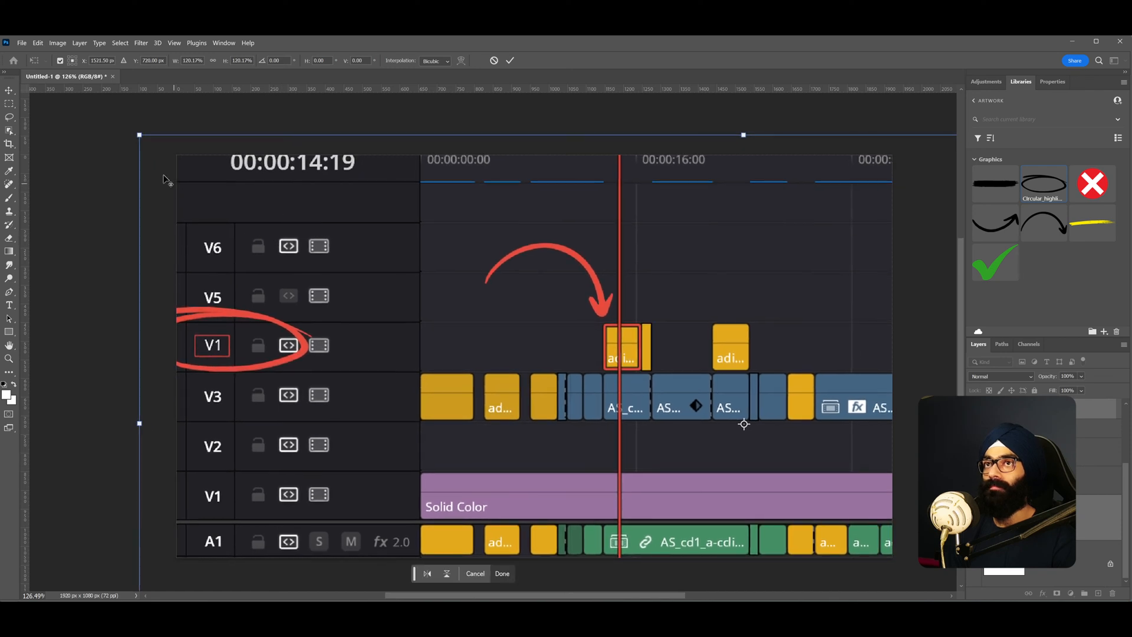
pyautogui.moveTo(143, 147); pyautogui.dragTo(136, 144)
pyautogui.moveTo(287, 224); pyautogui.dragTo(307, 249)
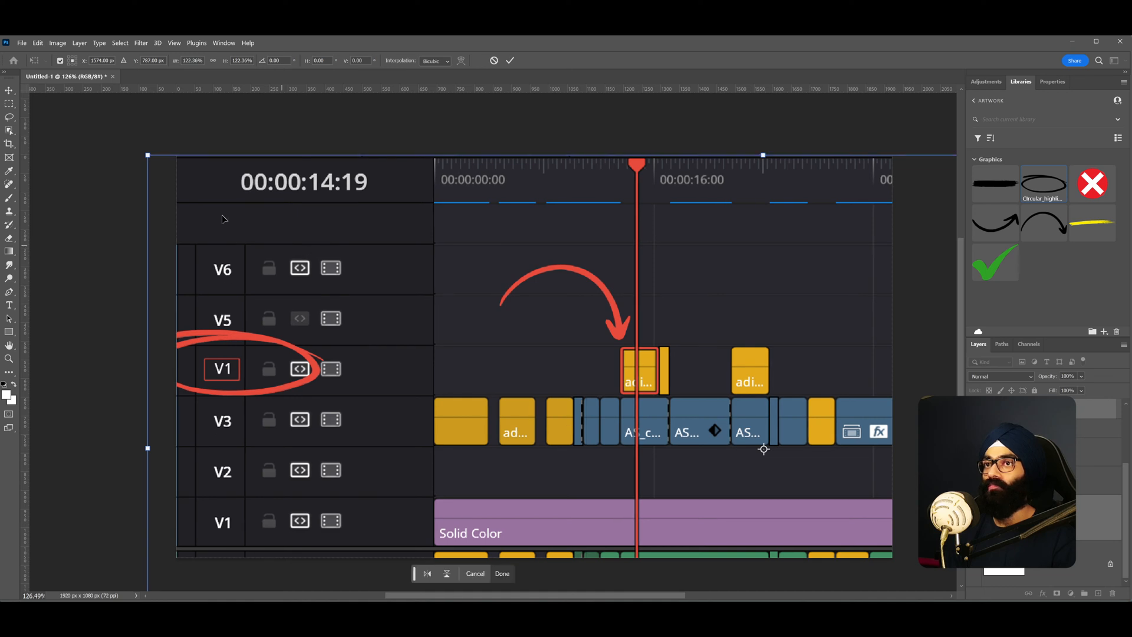
pyautogui.moveTo(147, 155); pyautogui.dragTo(128, 145)
pyautogui.moveTo(276, 243); pyautogui.dragTo(290, 243)
pyautogui.press('Return')
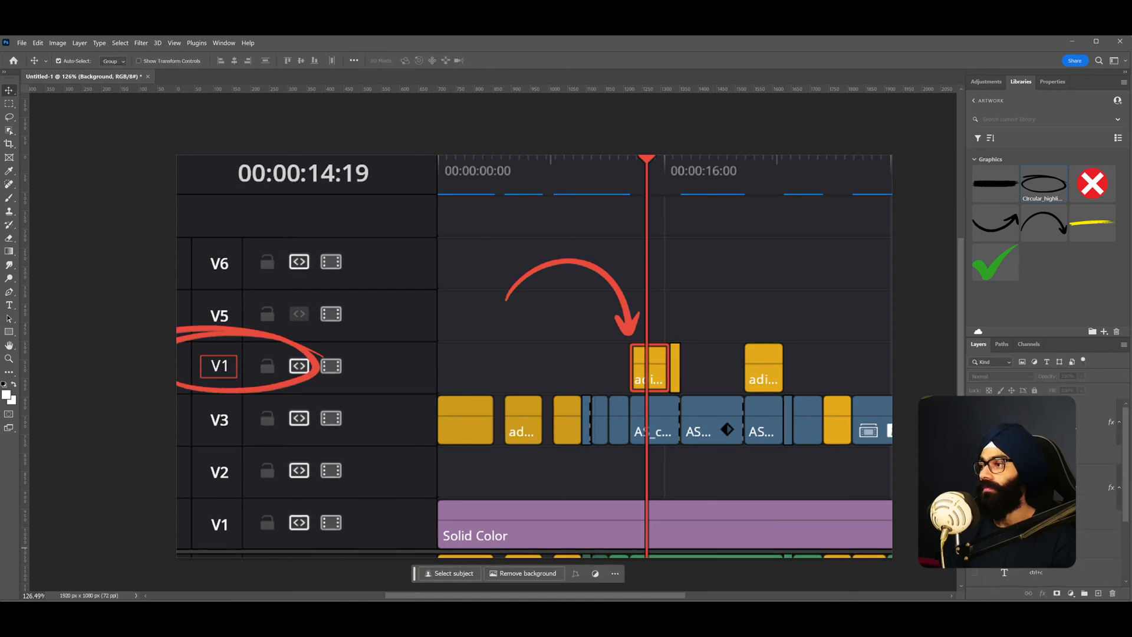
# - Duplicate the circular highlight and shrink the copy around the V6 track's patch icon
pyautogui.click(1038, 422)
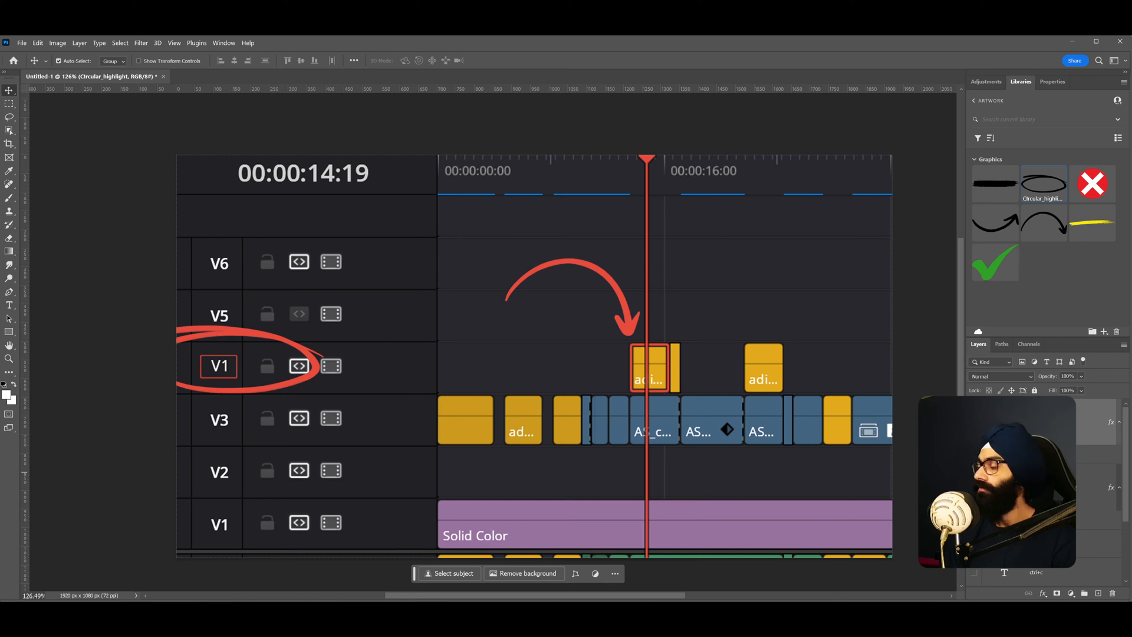
pyautogui.hotkey('ctrl', 't')
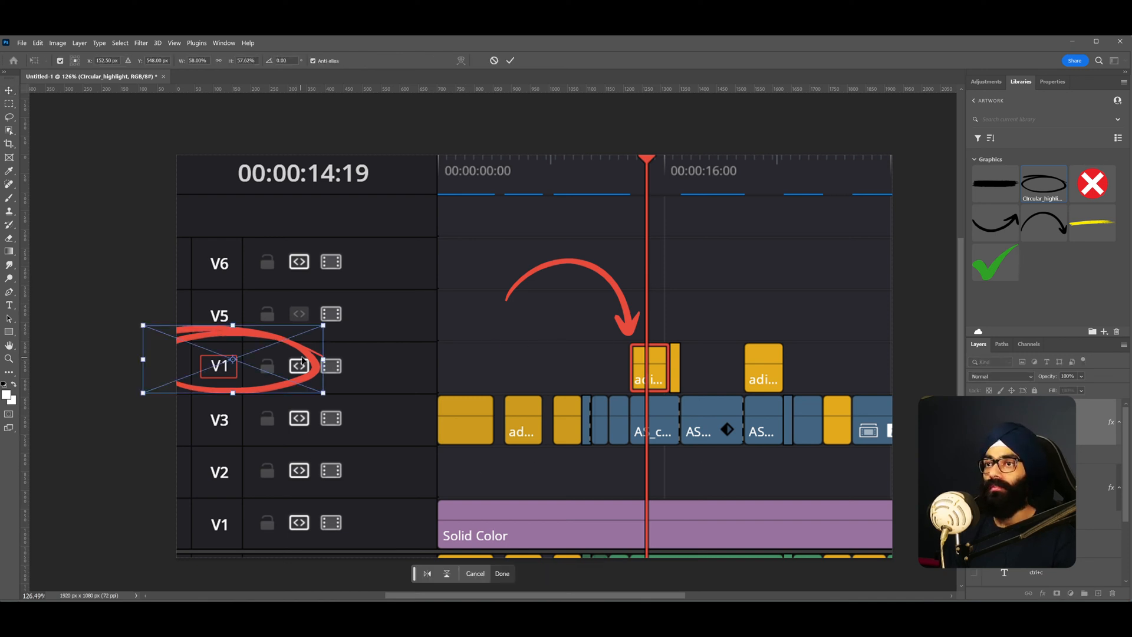
pyautogui.press('Return')
pyautogui.hotkey('ctrl', 'j')
pyautogui.hotkey('ctrl', 't')
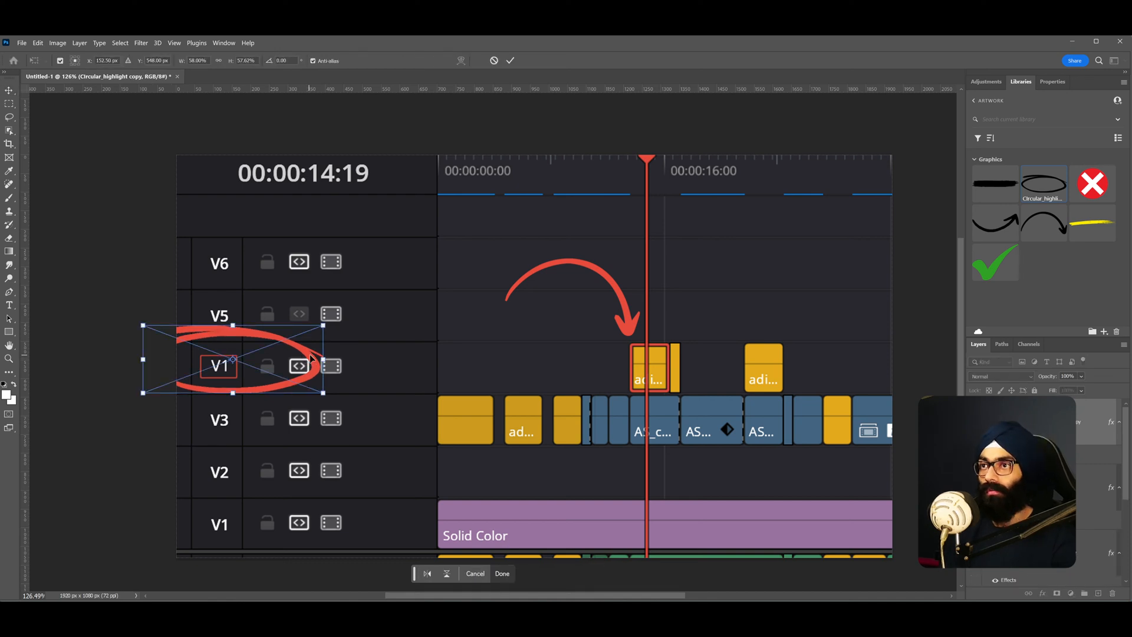
pyautogui.moveTo(314, 359); pyautogui.dragTo(336, 272)
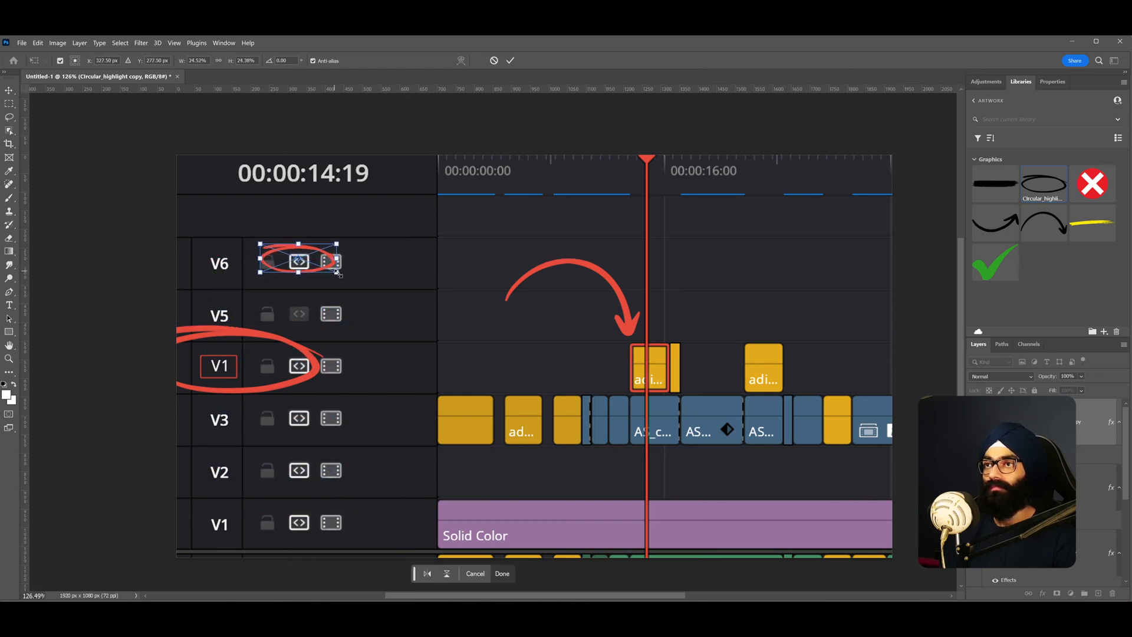
pyautogui.press('Return')
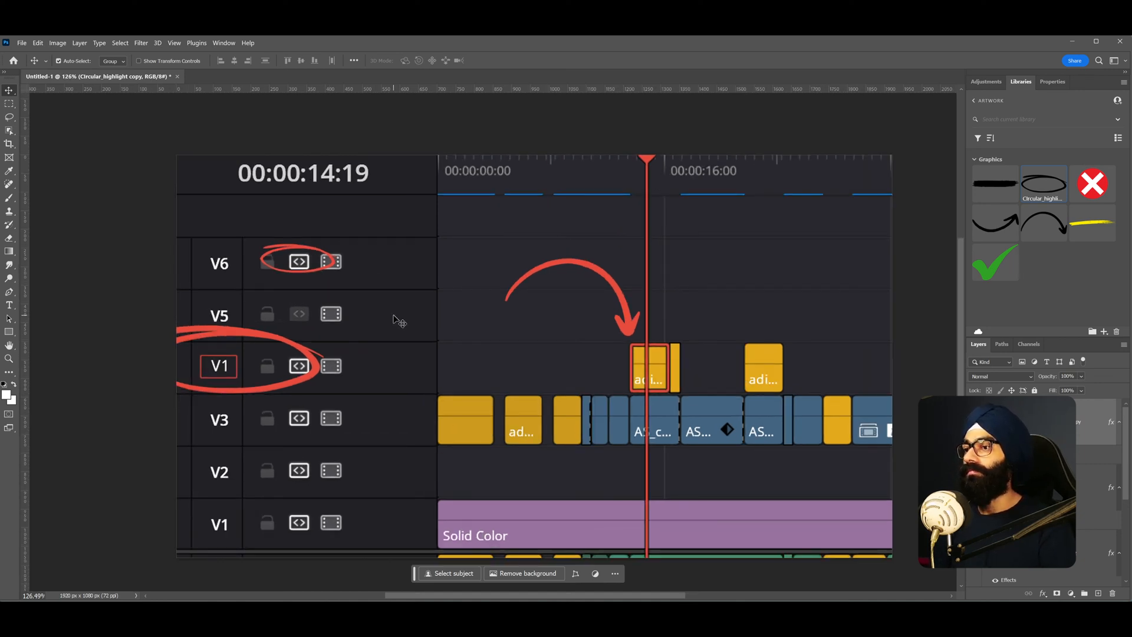
# - Place the DaVinci logo from the Company Logos library in the top-right corner of the timeline
pyautogui.click(987, 81)
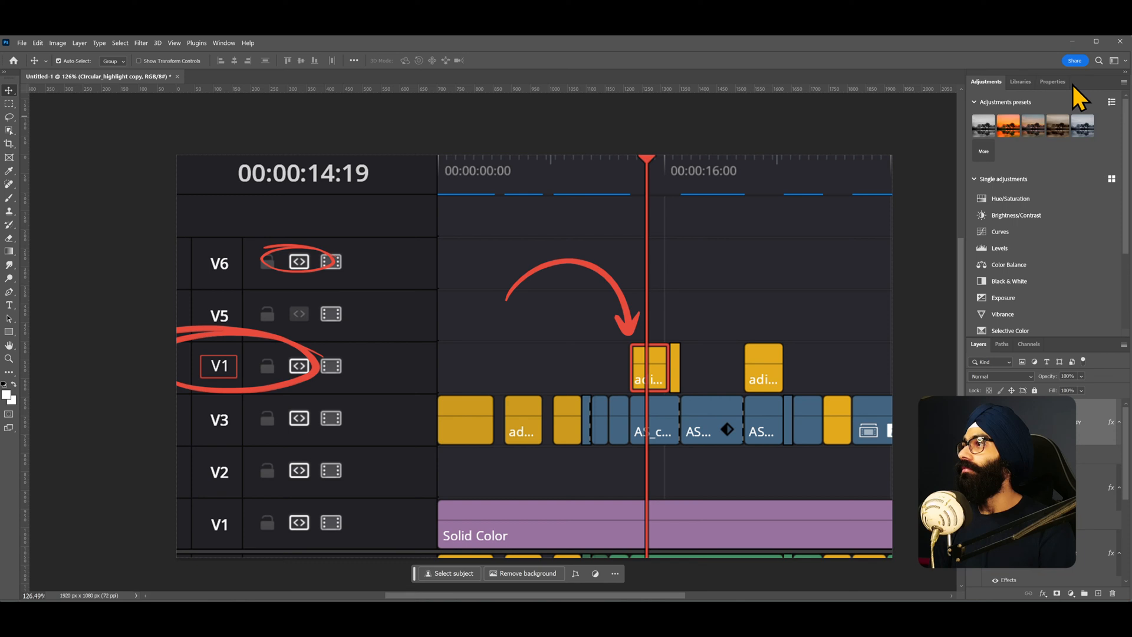
pyautogui.click(1021, 82)
pyautogui.click(984, 100)
pyautogui.click(1021, 215)
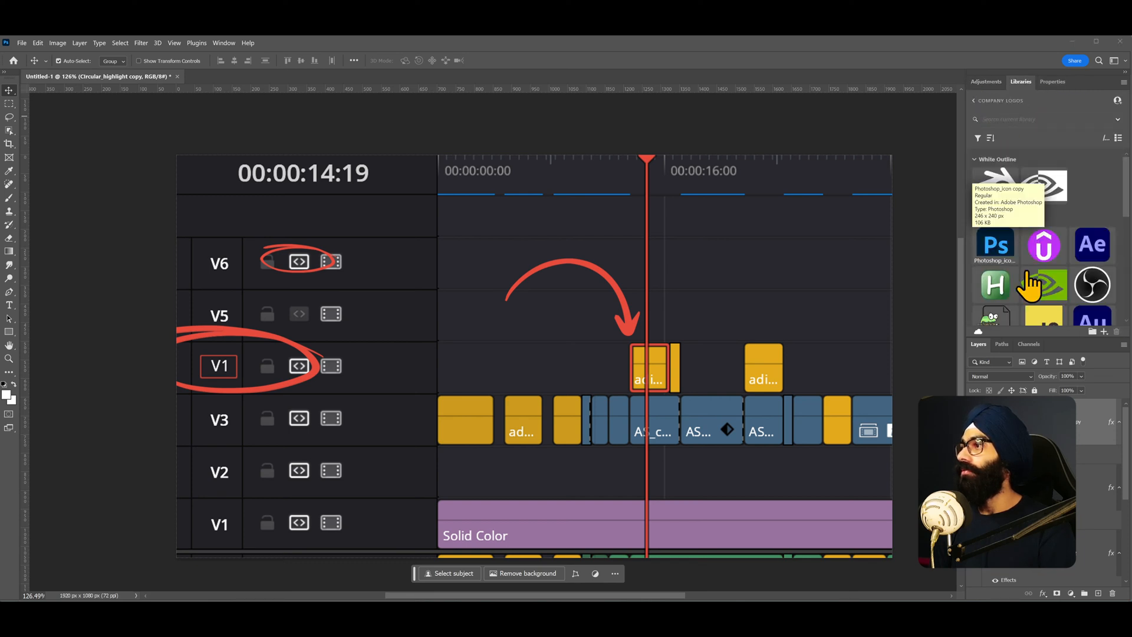
pyautogui.scroll(-1, 1054, 260)
pyautogui.scroll(-2, 1054, 269)
pyautogui.moveTo(1092, 208); pyautogui.dragTo(841, 230)
pyautogui.moveTo(636, 430); pyautogui.dragTo(811, 276)
pyautogui.press('Return')
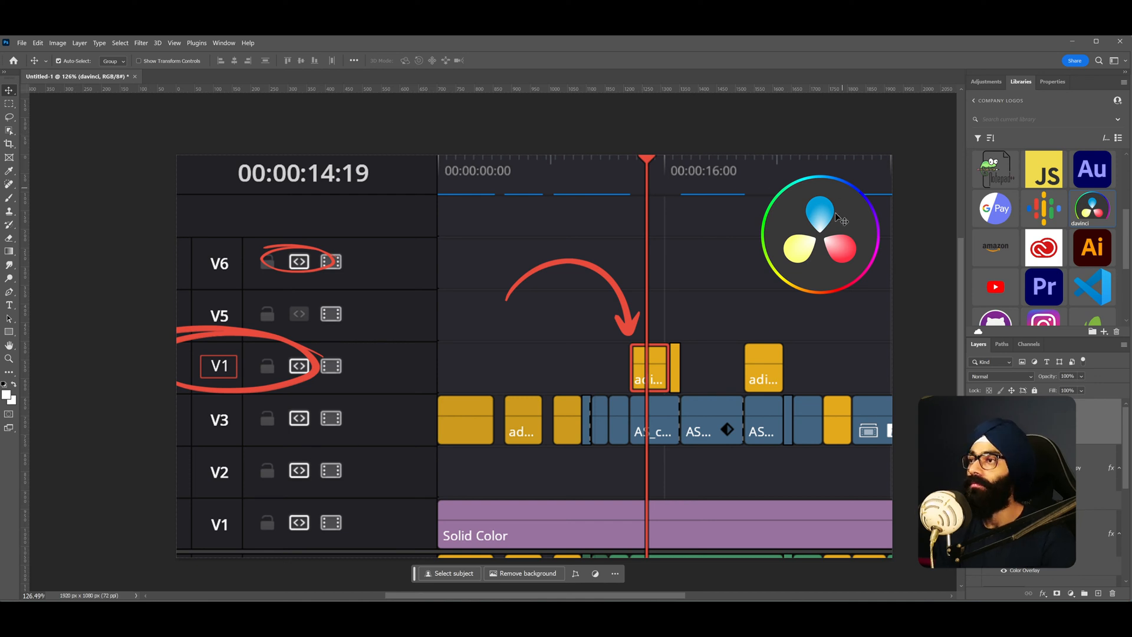
# - Enlarge the DaVinci logo slightly in the top-right corner
pyautogui.hotkey('ctrl', 't')
pyautogui.moveTo(757, 299)
pyautogui.mouseDown()
pyautogui.moveTo(732, 321)
pyautogui.moveTo(740, 314)
pyautogui.mouseUp()
pyautogui.moveTo(814, 267); pyautogui.dragTo(806, 275)
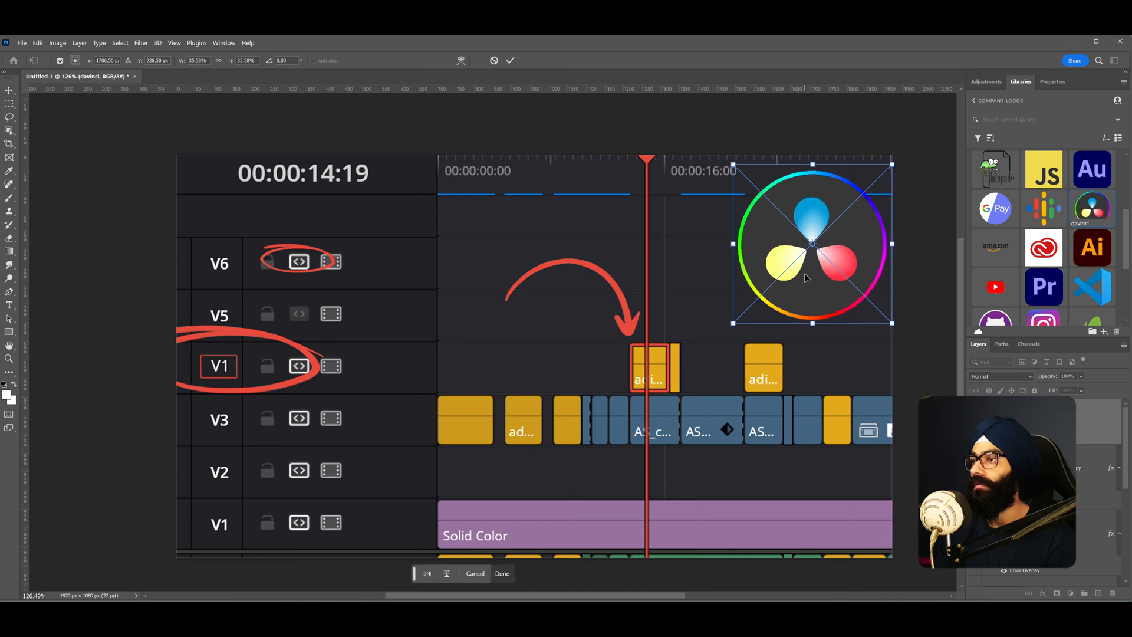
pyautogui.press('Return')
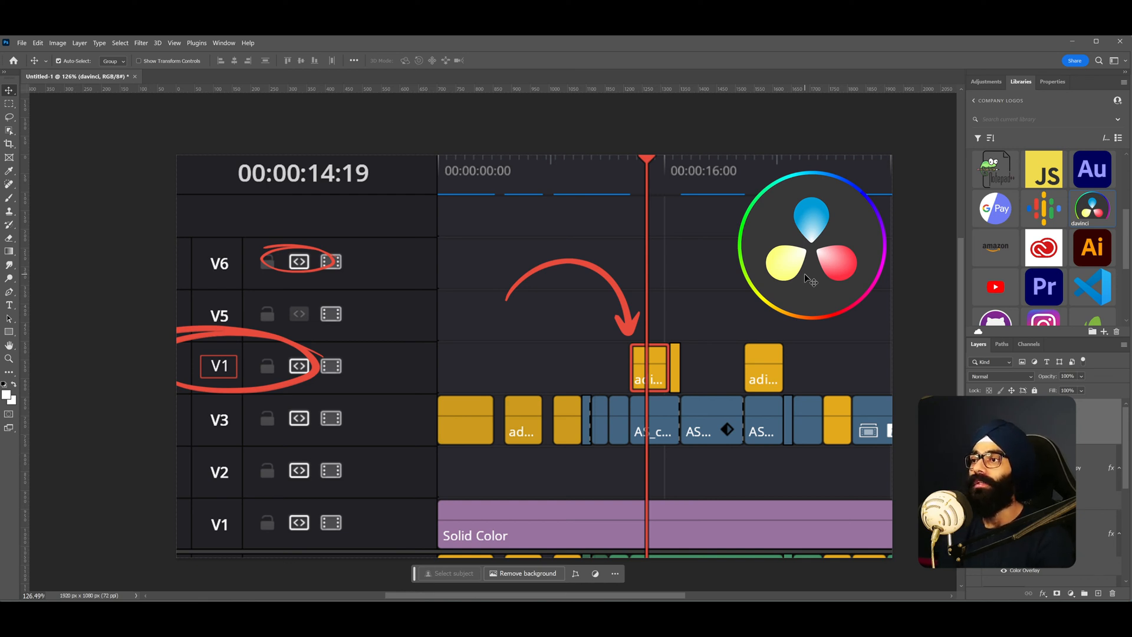
# - Zoom out and examine the whole canvas and the composition's placement on it
pyautogui.scroll(-6, 811, 282)
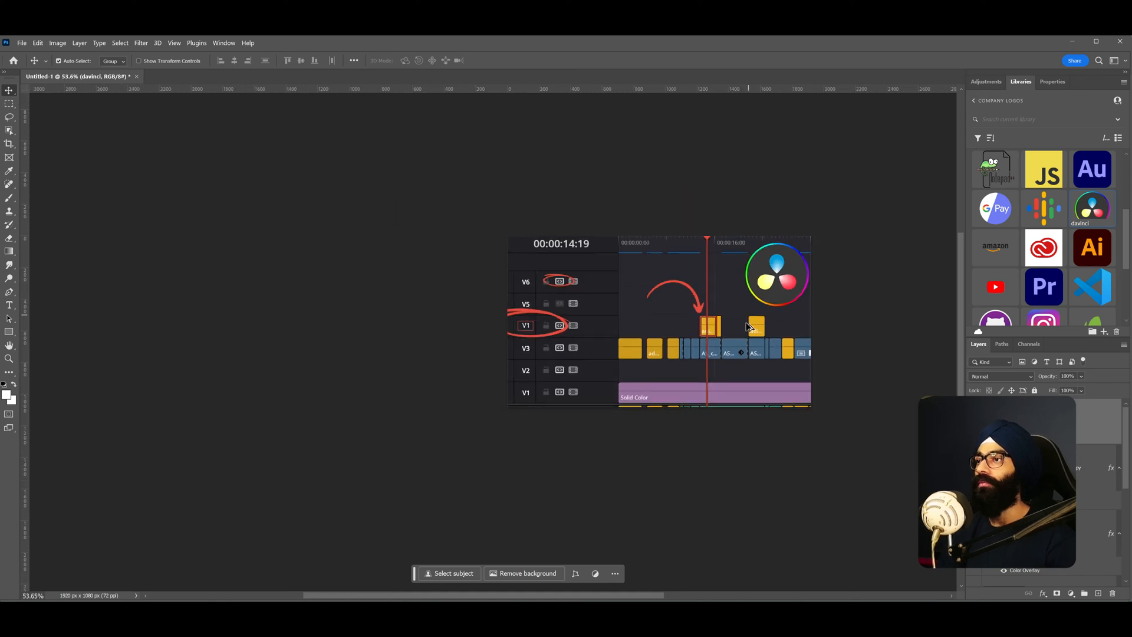
pyautogui.moveTo(719, 356); pyautogui.dragTo(462, 356)
pyautogui.scroll(-3, 400, 348)
pyautogui.scroll(3, 400, 348)
pyautogui.scroll(-2, 400, 348)
pyautogui.scroll(3, 399, 348)
pyautogui.scroll(-3, 400, 348)
pyautogui.scroll(-1, 400, 350)
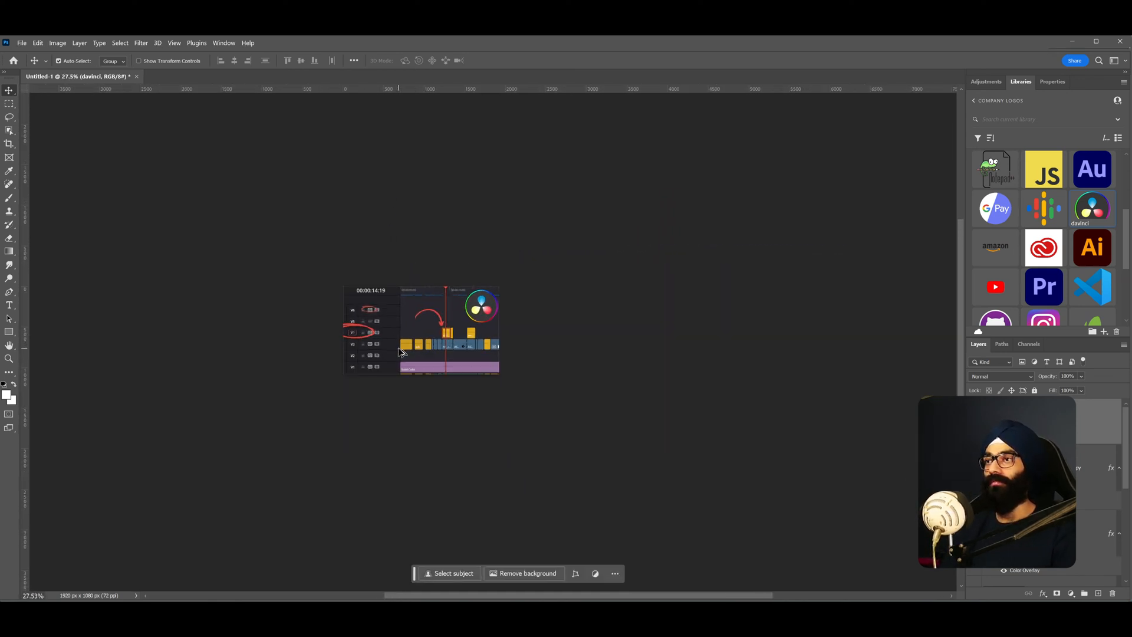
pyautogui.scroll(1, 431, 343)
pyautogui.scroll(-2, 443, 342)
pyautogui.scroll(3, 447, 341)
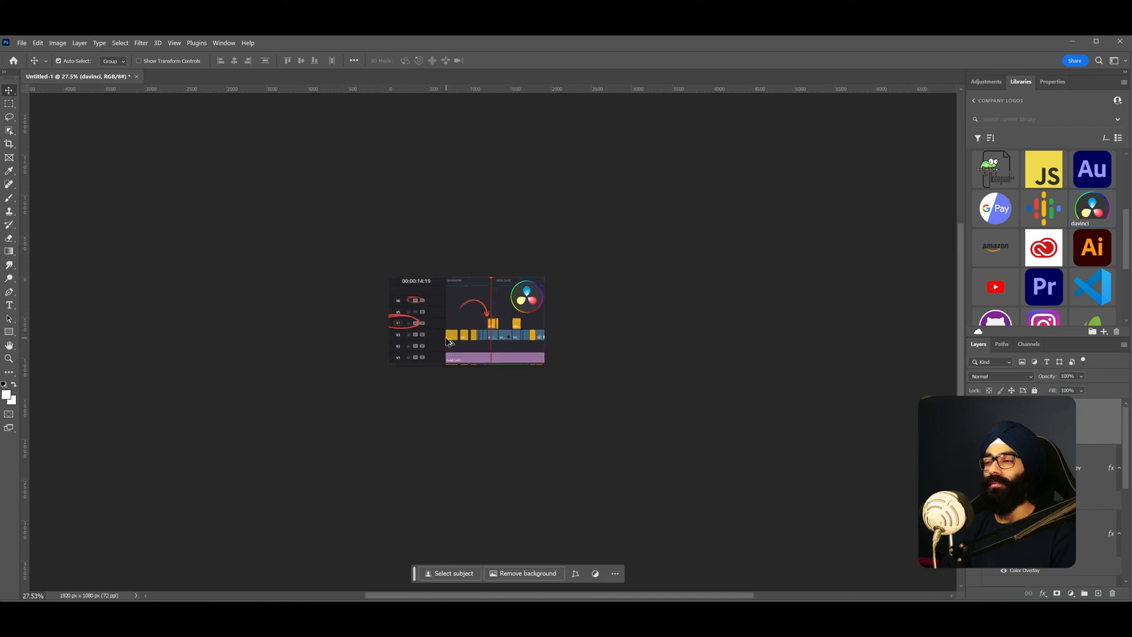
pyautogui.scroll(-1, 447, 341)
pyautogui.scroll(2, 448, 333)
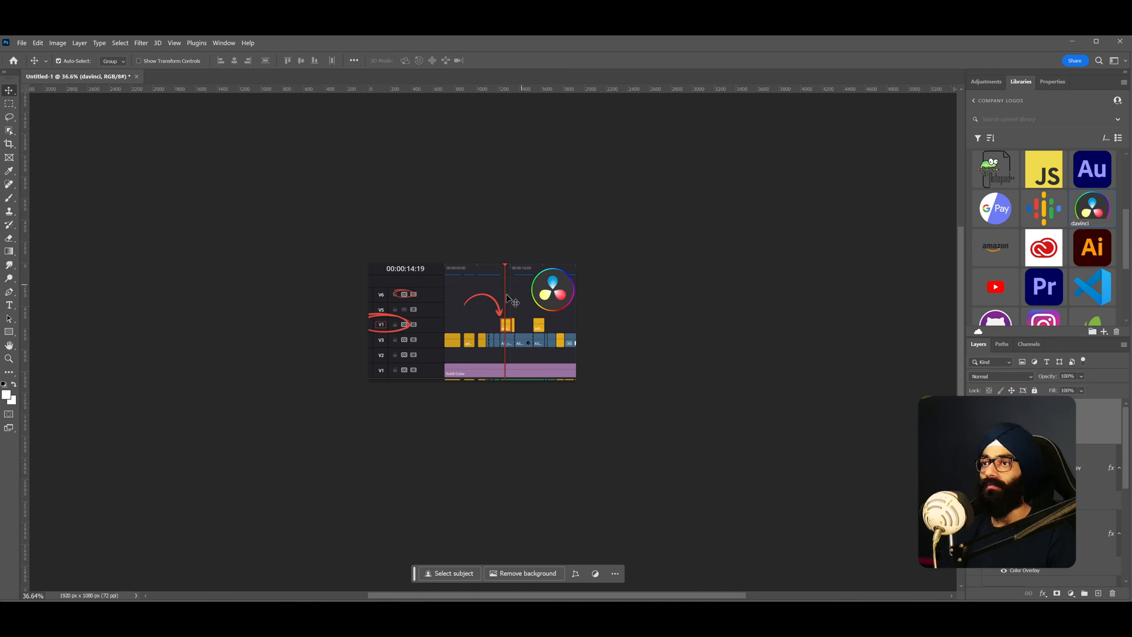
pyautogui.scroll(-1, 466, 338)
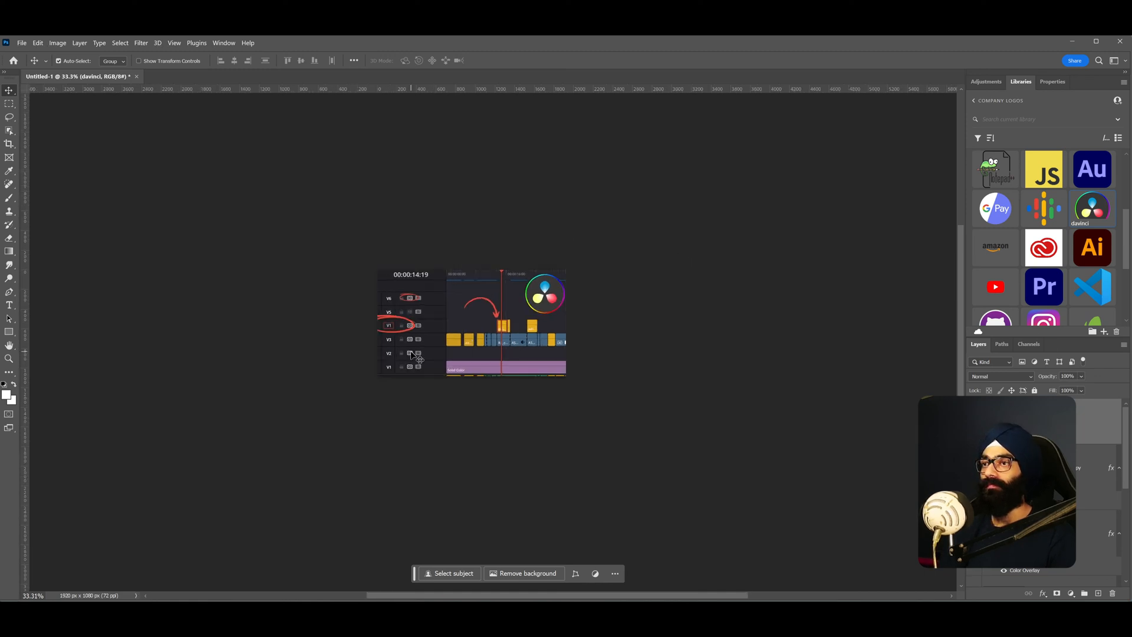
pyautogui.scroll(-3, 1035, 489)
pyautogui.scroll(3, 1036, 487)
# - Scale up the whole timeline composition to about 146% so it fills more of the canvas
pyautogui.click(1035, 483)
pyautogui.scroll(-5, 1035, 483)
pyautogui.scroll(-1, 1035, 483)
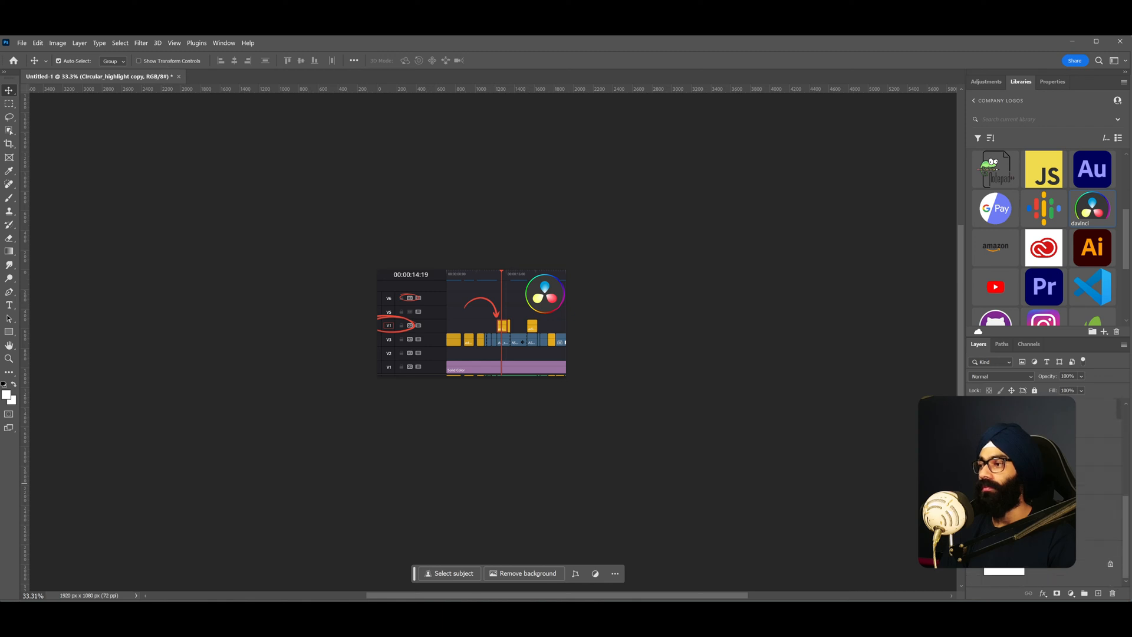
pyautogui.keyDown('shift'); pyautogui.click(1035, 515); pyautogui.keyUp('shift')
pyautogui.hotkey('ctrl', 't')
pyautogui.moveTo(476, 345); pyautogui.dragTo(498, 362)
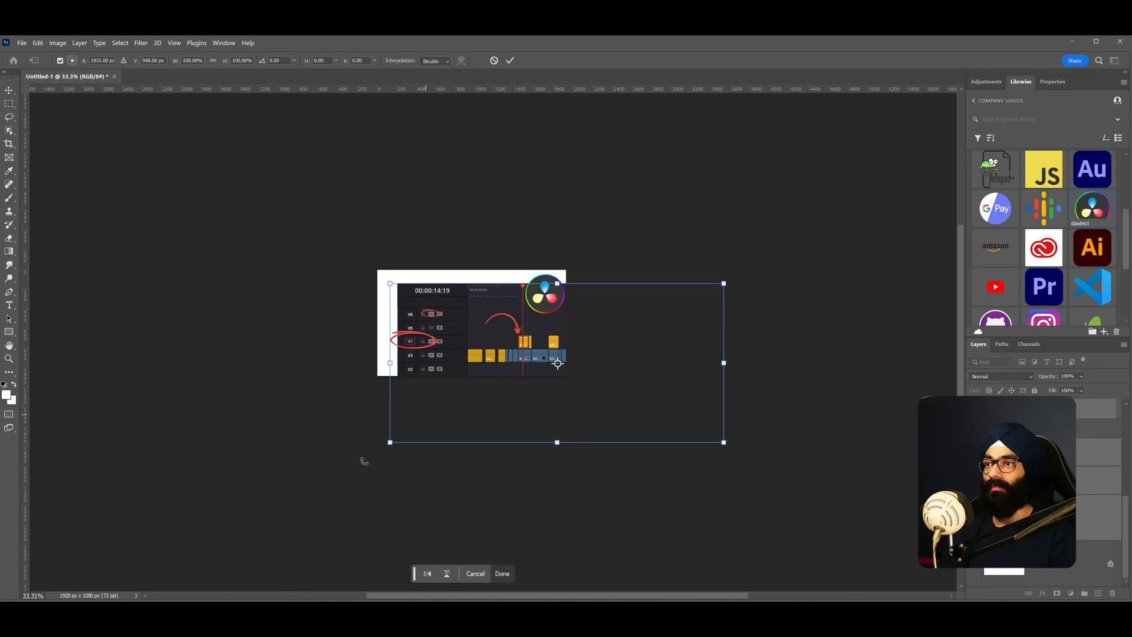
pyautogui.moveTo(389, 443); pyautogui.dragTo(363, 456)
pyautogui.moveTo(467, 369); pyautogui.dragTo(473, 373)
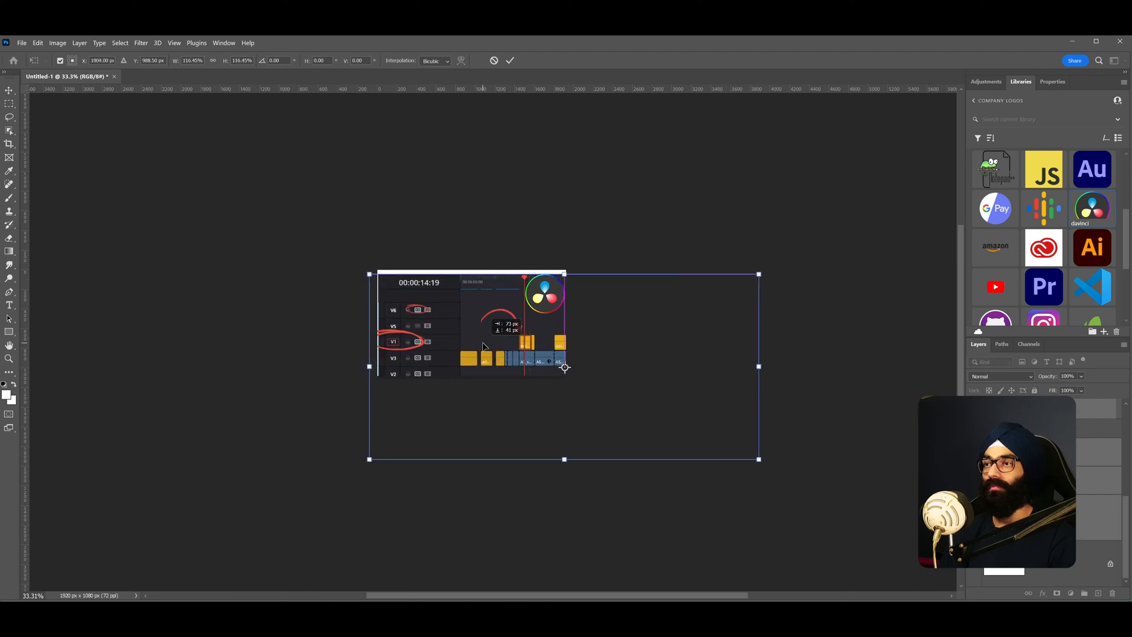
pyautogui.moveTo(370, 461); pyautogui.dragTo(347, 471)
pyautogui.moveTo(482, 339); pyautogui.dragTo(502, 342)
pyautogui.moveTo(367, 477); pyautogui.dragTo(356, 483)
pyautogui.moveTo(481, 353); pyautogui.dragTo(489, 354)
pyautogui.scroll(2, 454, 329)
pyautogui.scroll(-4, 454, 329)
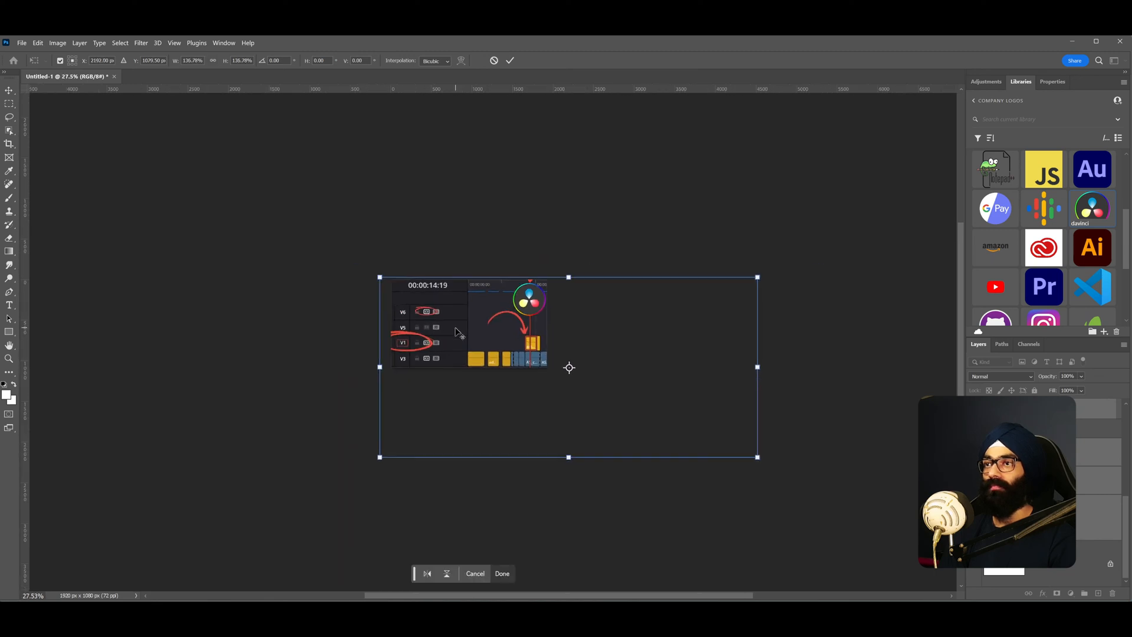
pyautogui.scroll(3, 450, 334)
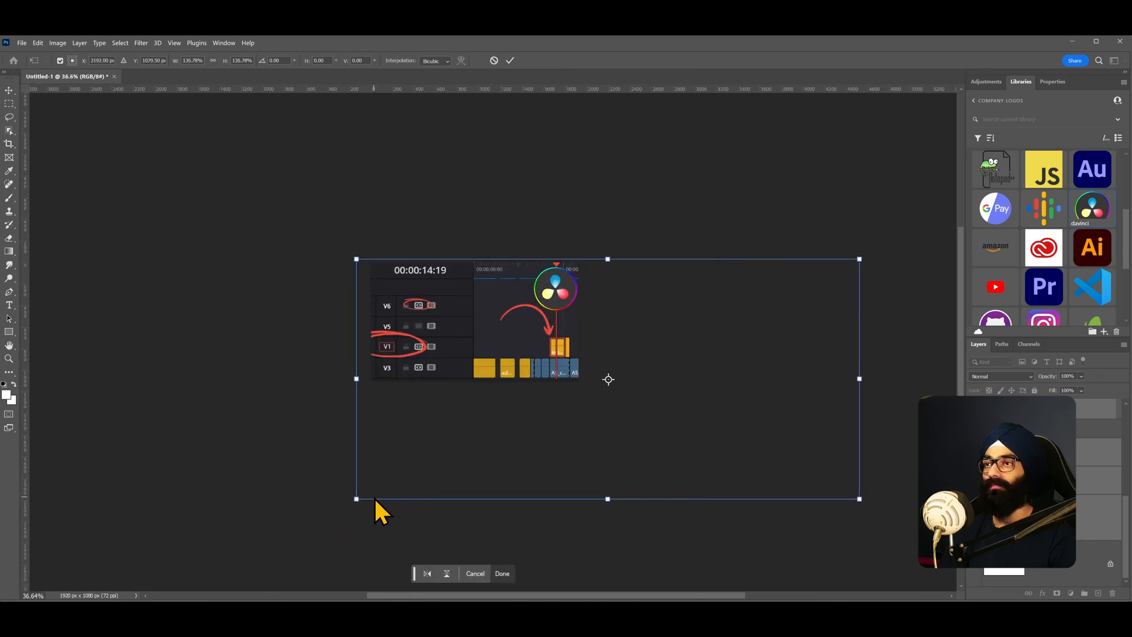
pyautogui.moveTo(356, 499); pyautogui.dragTo(340, 507)
pyautogui.moveTo(526, 315); pyautogui.dragTo(534, 319)
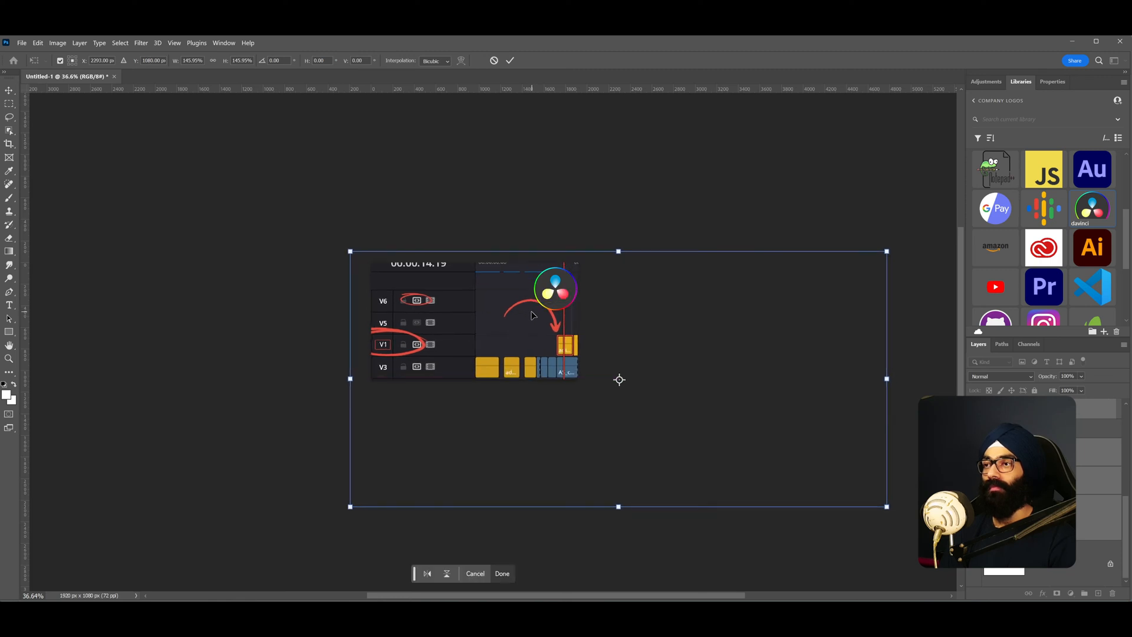
pyautogui.press('Return')
# - Copy the track header region of the timeline screenshot onto its own new layer
pyautogui.scroll(4, 436, 310)
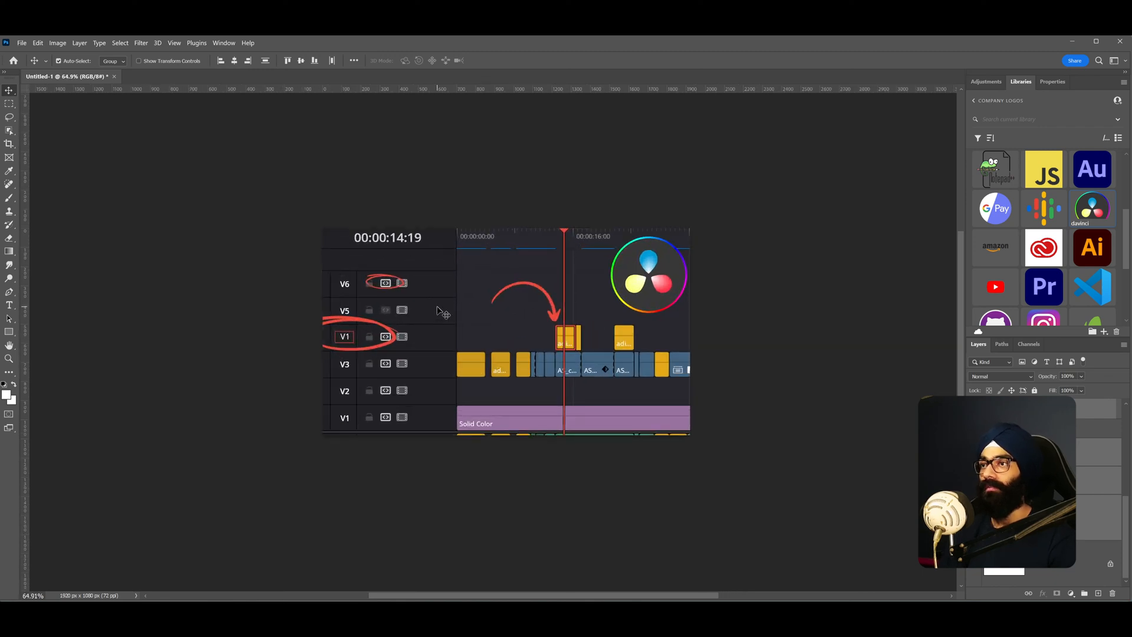
pyautogui.click(1014, 518)
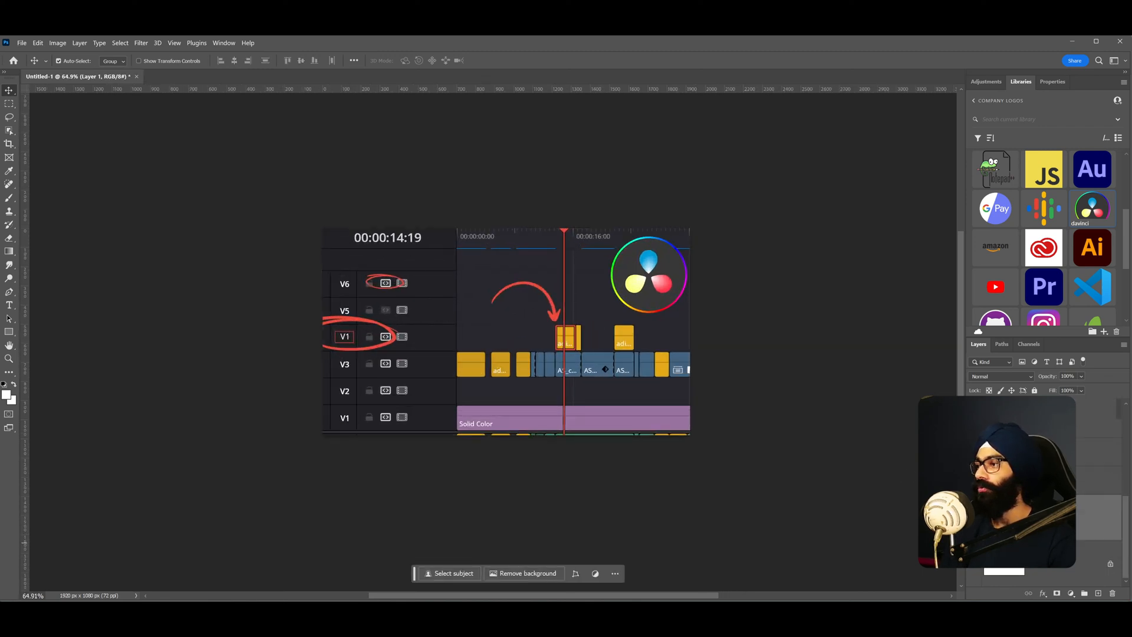
pyautogui.press('m')
pyautogui.moveTo(323, 229); pyautogui.dragTo(458, 503)
pyautogui.hotkey('ctrl', 'j')
pyautogui.press('v')
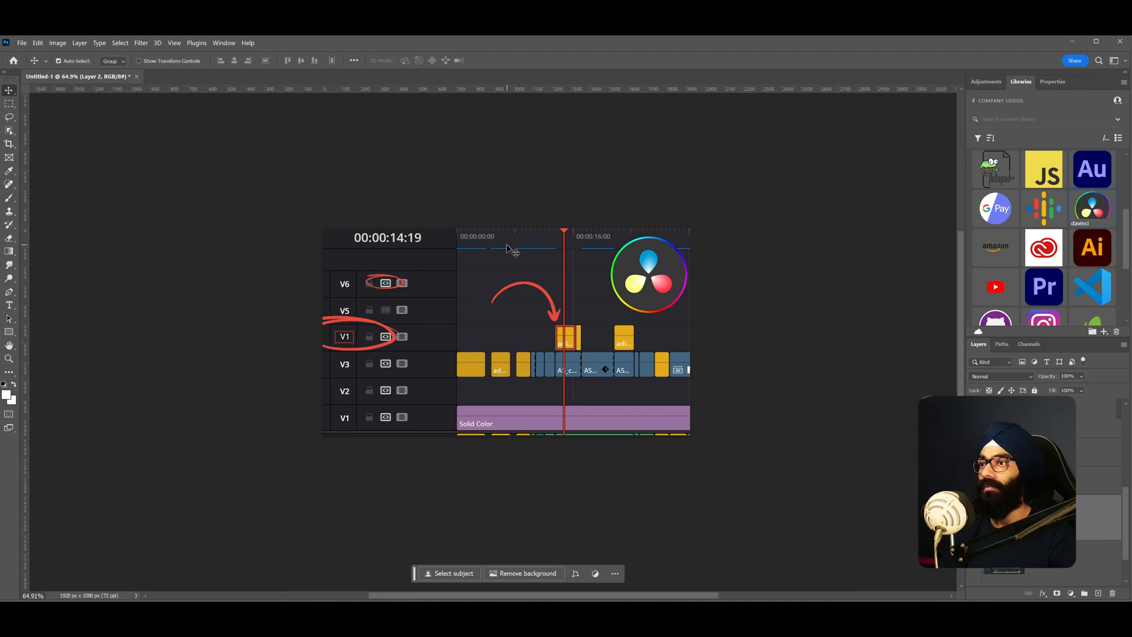
# - Select the middle timeline section around the playhead and copy it onto another new layer
pyautogui.press('m')
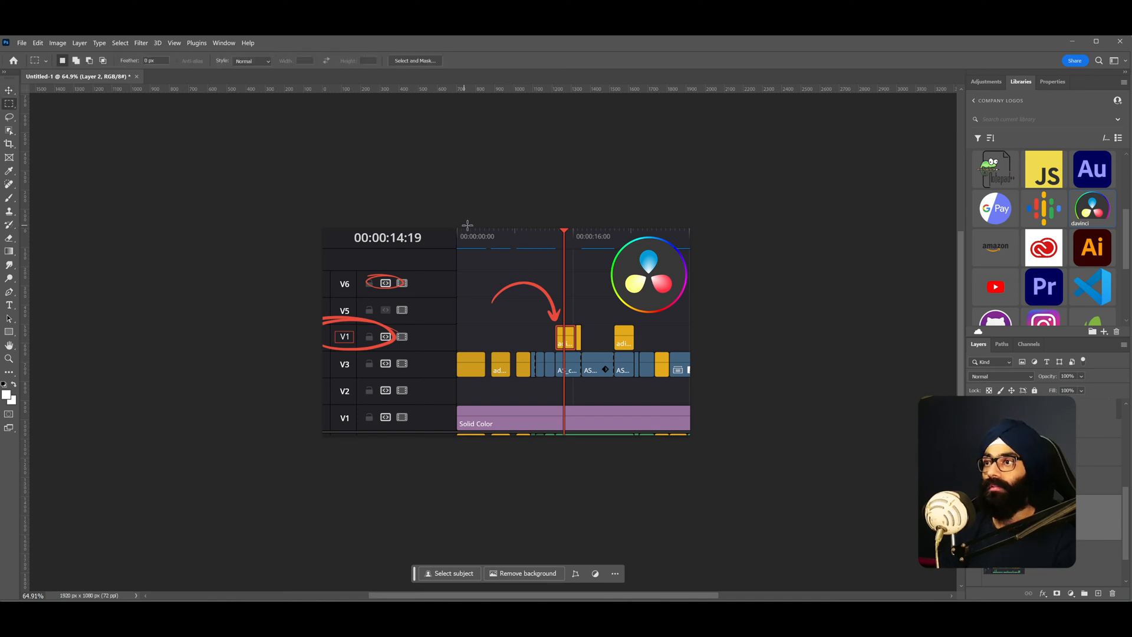
pyautogui.moveTo(494, 227); pyautogui.dragTo(594, 464)
pyautogui.hotkey('ctrl', 'd')
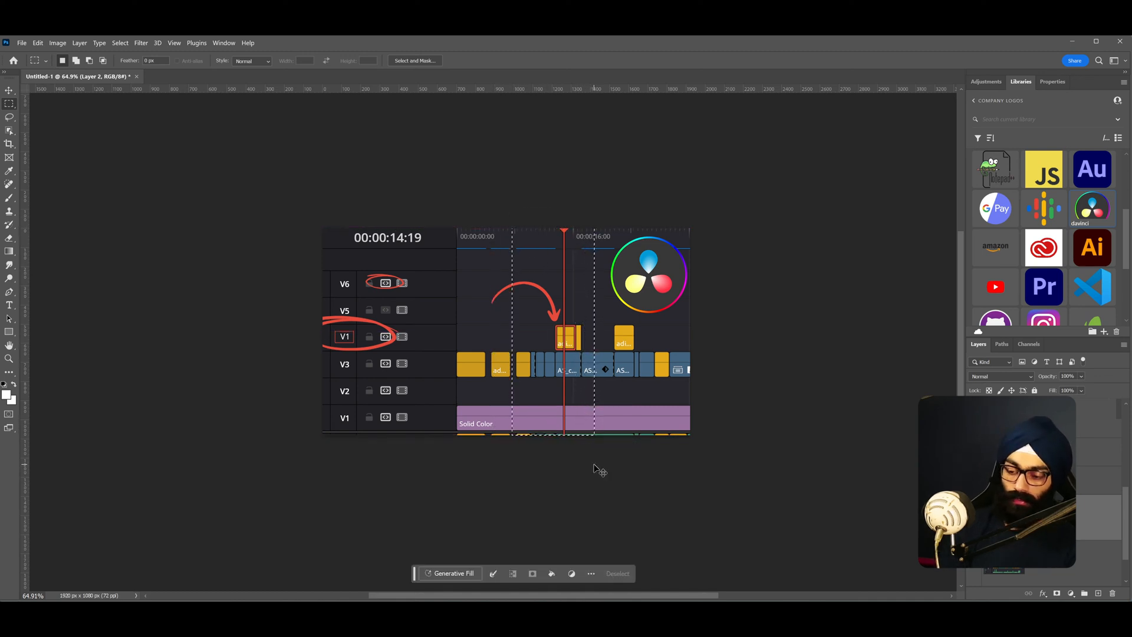
pyautogui.hotkey('ctrl', 'j')
pyautogui.click(1073, 568)
pyautogui.hotkey('ctrl', 'j')
pyautogui.press('v')
# - Move the track header copy to the right and raise it above the annotation layers
pyautogui.scroll(-3, 1070, 562)
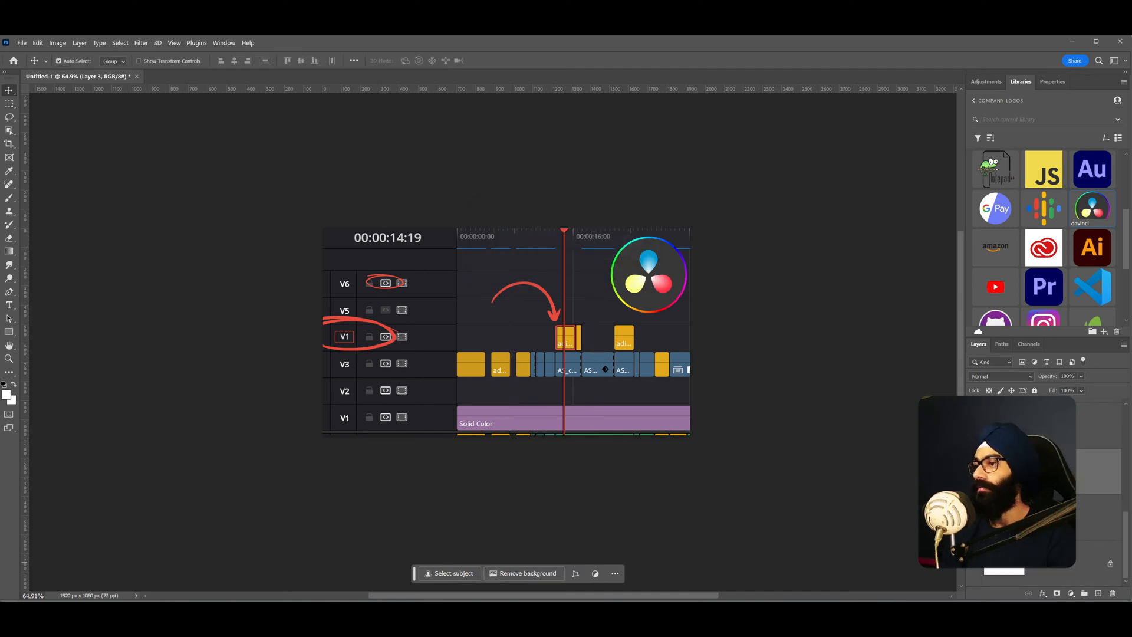
pyautogui.click(974, 518)
pyautogui.moveTo(383, 330); pyautogui.dragTo(412, 332)
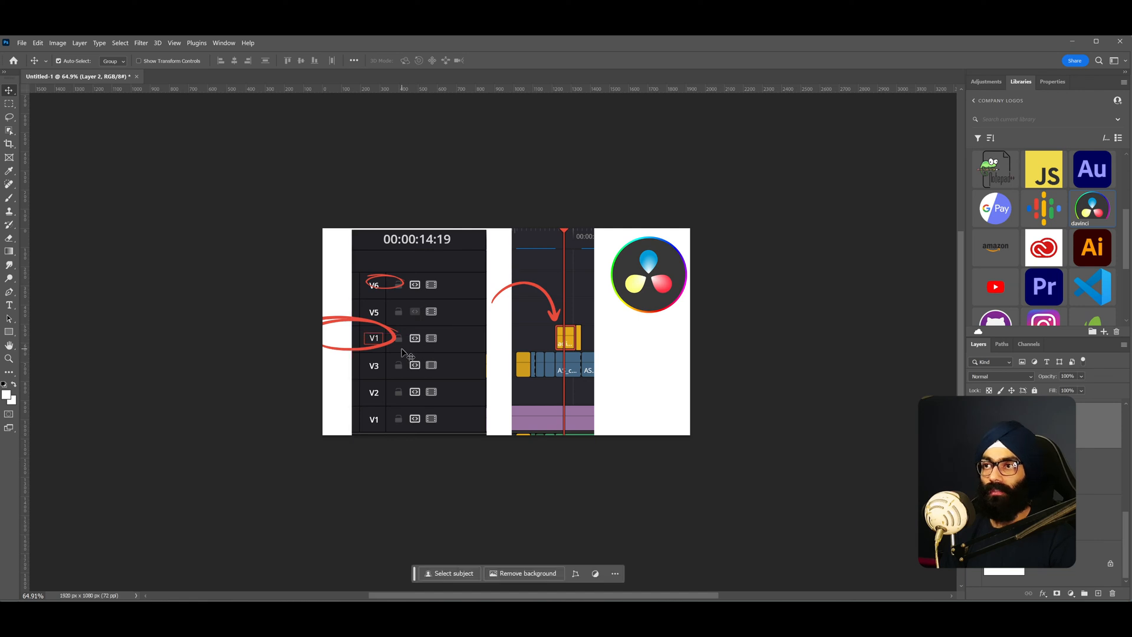
pyautogui.scroll(3, 1002, 491)
pyautogui.moveTo(974, 448); pyautogui.dragTo(974, 522)
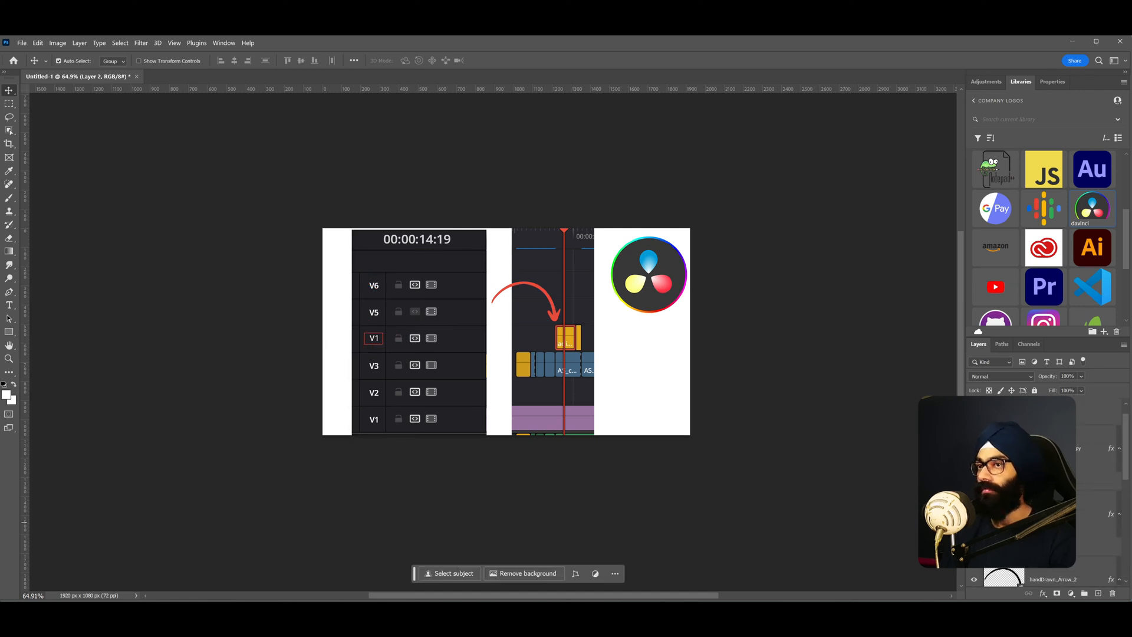
# - Enlarge the track header copy to about 170% so the V6, V5, V1 and V3 rows fill the left side
pyautogui.hotkey('ctrl', 't')
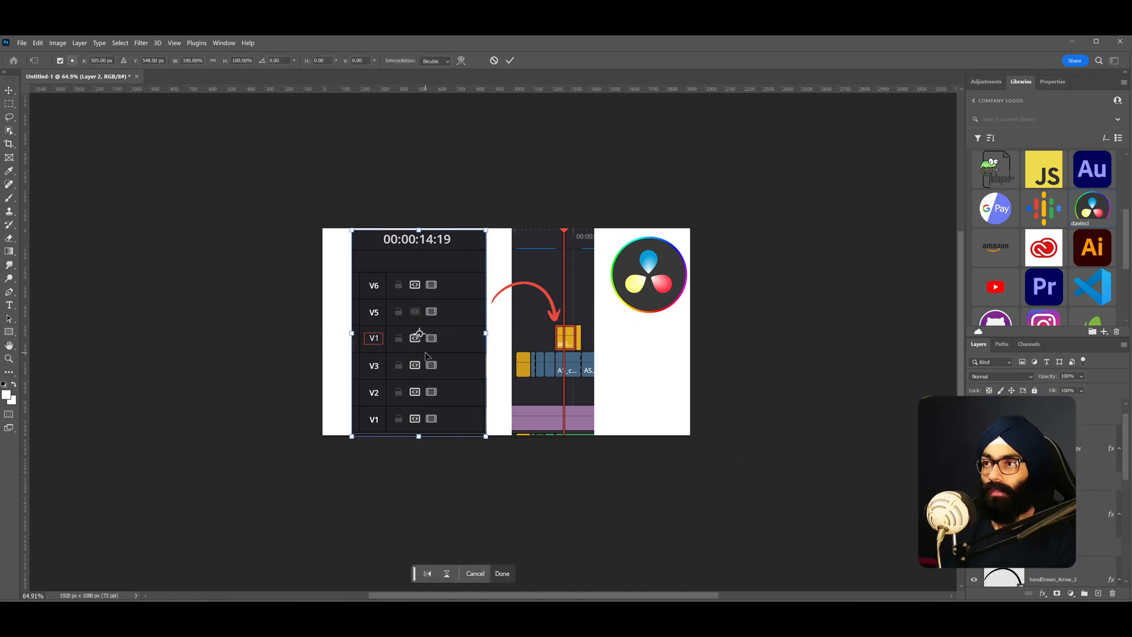
pyautogui.moveTo(354, 436); pyautogui.dragTo(303, 512)
pyautogui.moveTo(387, 398); pyautogui.dragTo(400, 418)
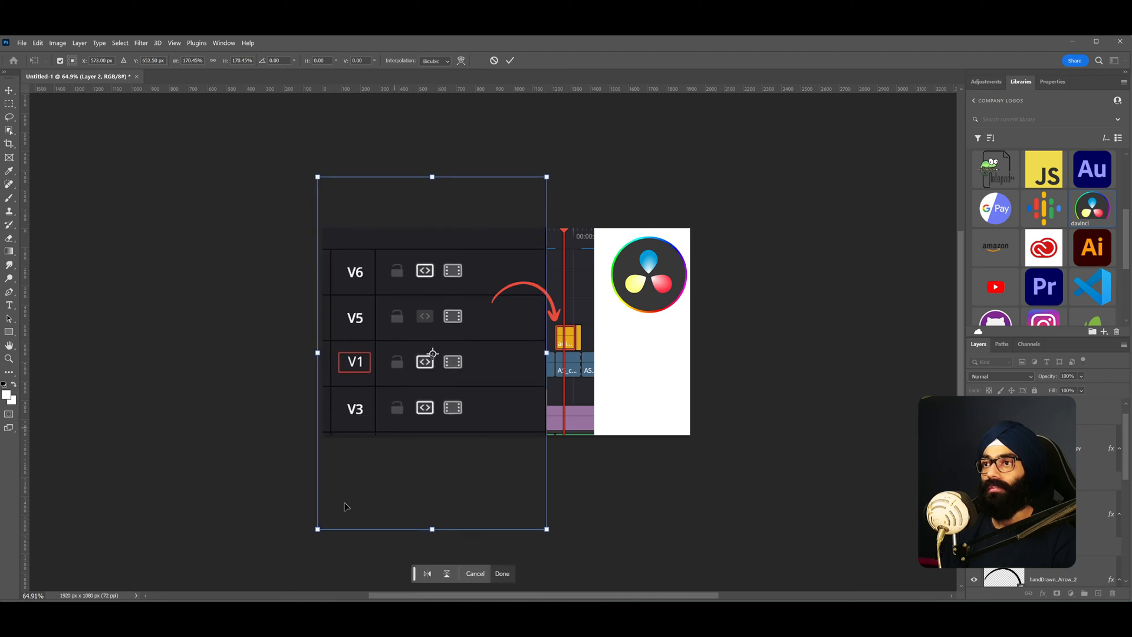
pyautogui.moveTo(325, 534); pyautogui.dragTo(323, 536)
pyautogui.moveTo(400, 435); pyautogui.dragTo(404, 439)
pyautogui.press('Return')
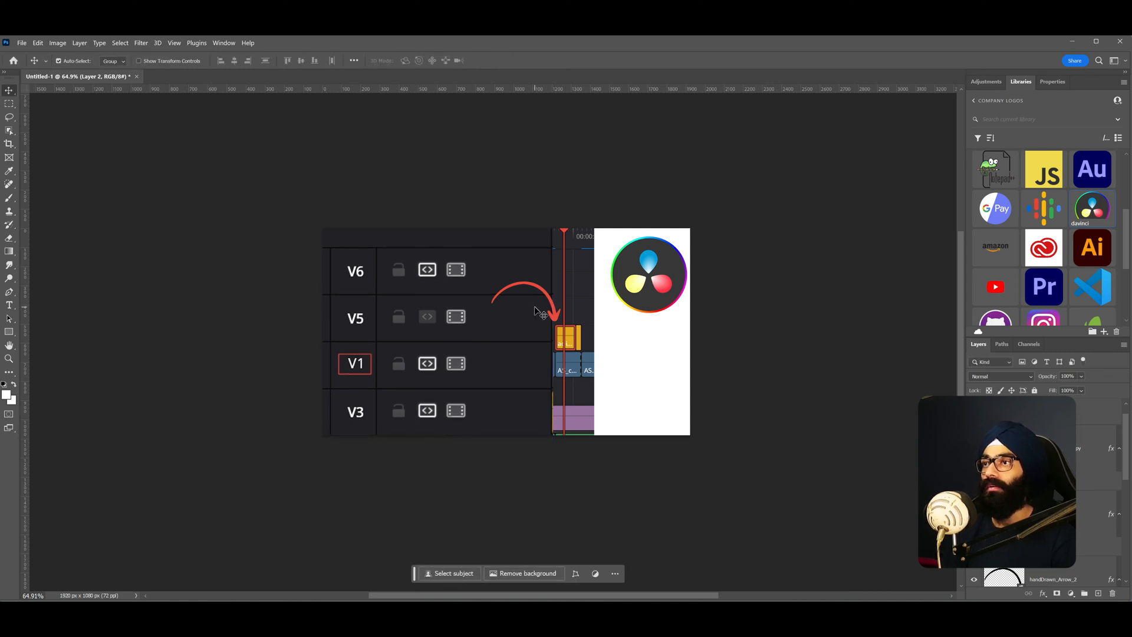
# - Move the timeline section copy right, beside the enlarged track headers
pyautogui.scroll(-5, 1038, 481)
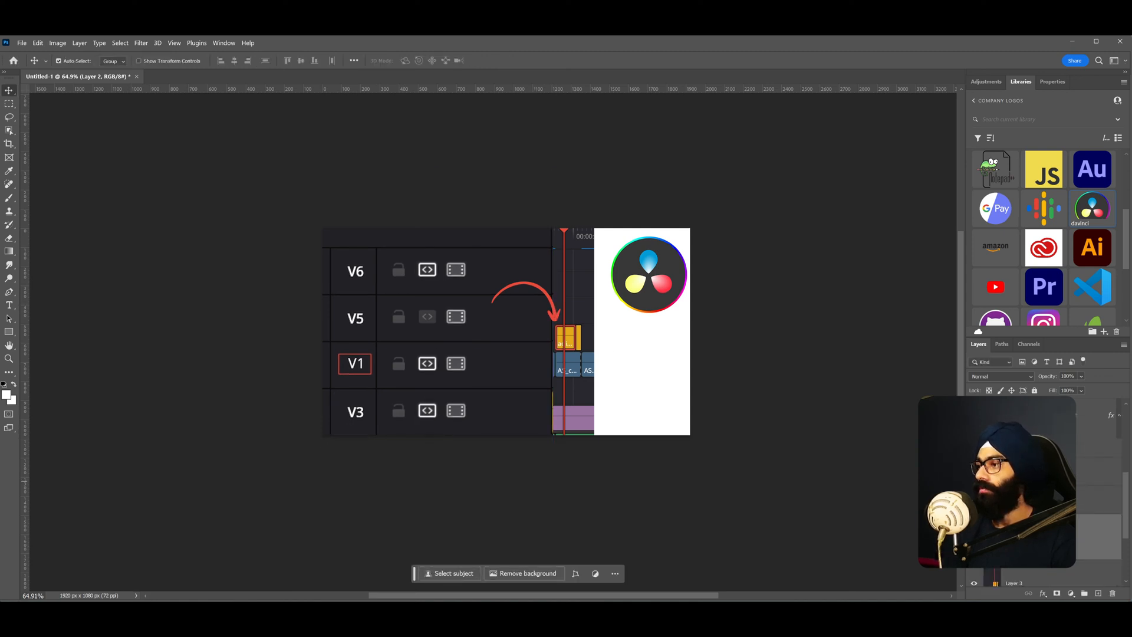
pyautogui.moveTo(581, 378); pyautogui.dragTo(623, 387)
pyautogui.hotkey('ctrl', 't')
pyautogui.keyDown('alt'); pyautogui.moveTo(638, 444); pyautogui.dragTo(698, 497); pyautogui.keyUp('alt')
pyautogui.moveTo(615, 415); pyautogui.dragTo(652, 359)
pyautogui.press('Escape')
# - Scale the timeline section copy down slightly to about 99%
pyautogui.hotkey('ctrl', 't')
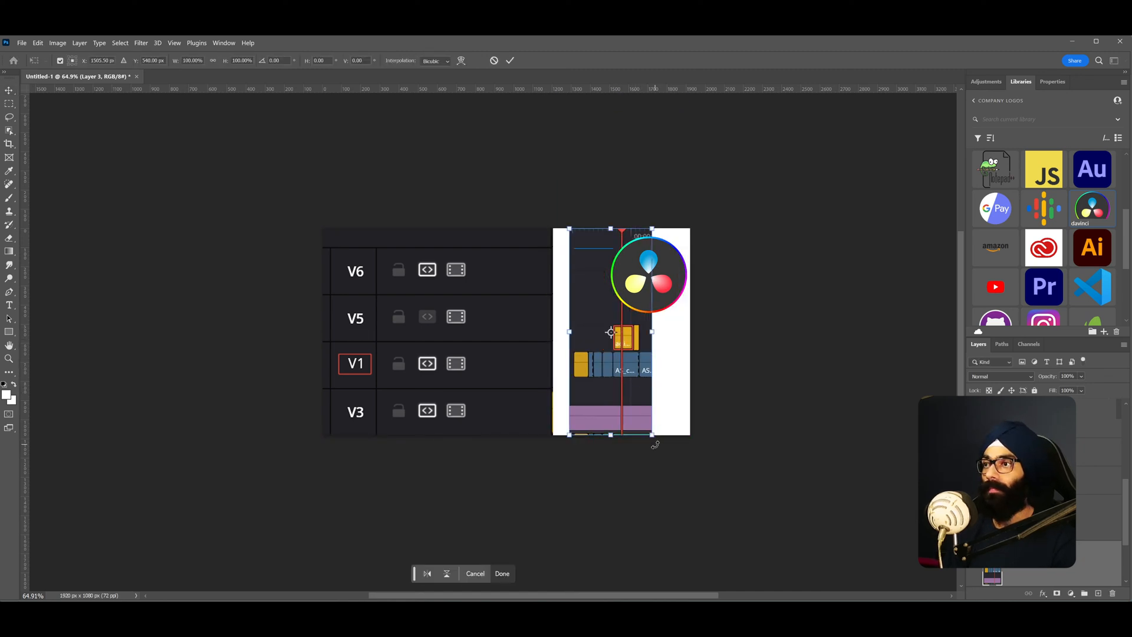
pyautogui.moveTo(652, 433); pyautogui.dragTo(653, 434)
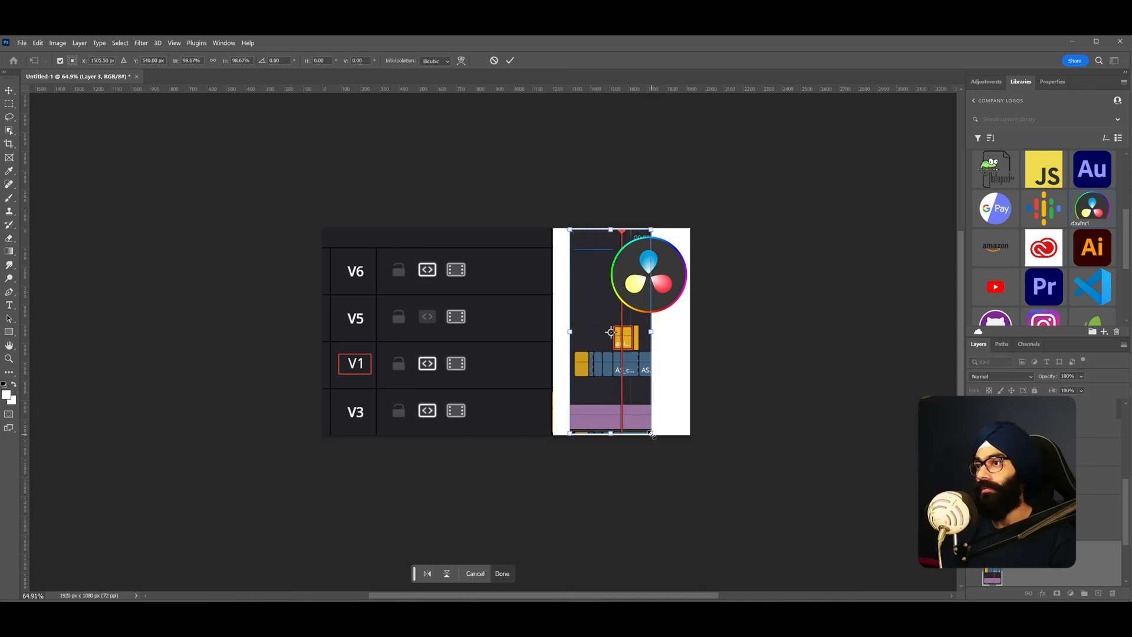
pyautogui.press('Return')
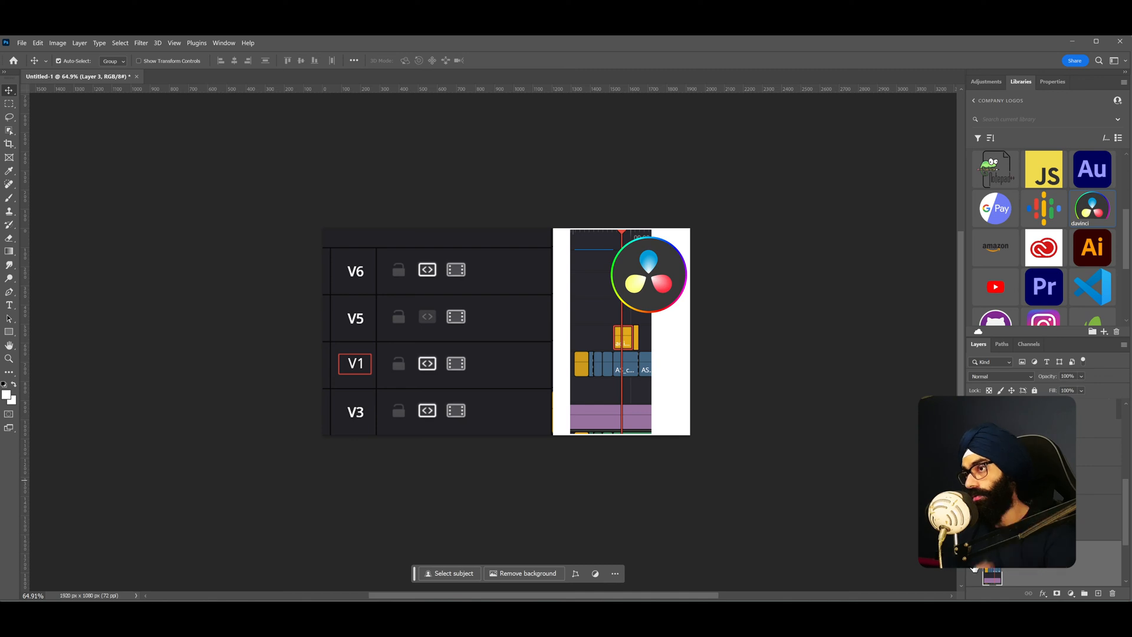
# - Show only the timeline section copy and shift it to the left
pyautogui.keyDown('alt'); pyautogui.click(975, 569); pyautogui.keyUp('alt')
pyautogui.moveTo(631, 373); pyautogui.dragTo(566, 355)
pyautogui.scroll(4, 561, 366)
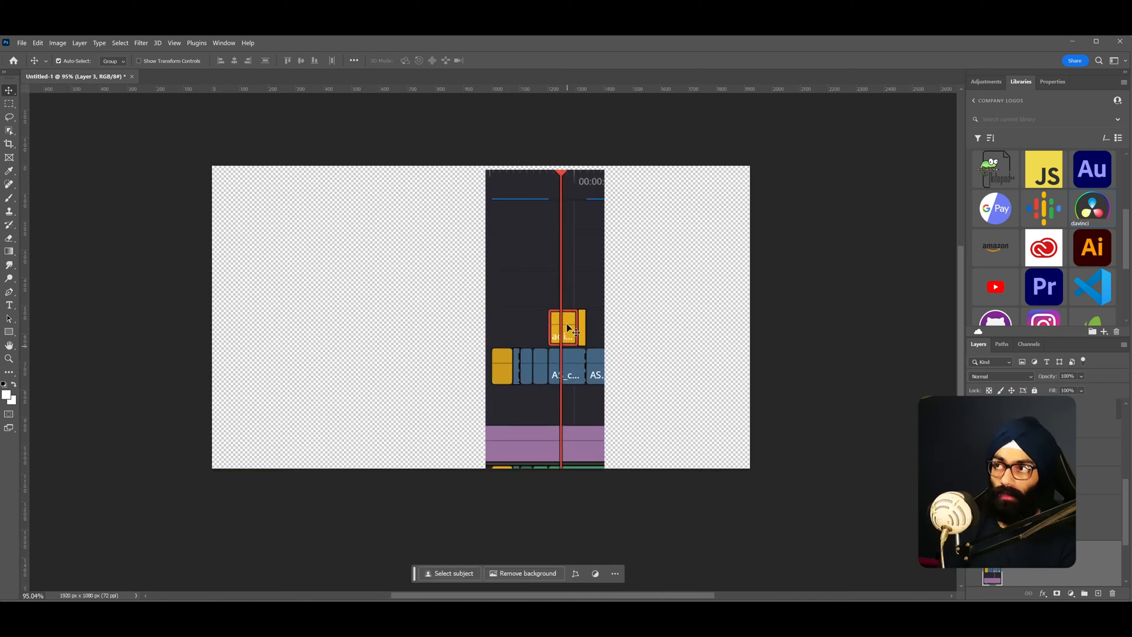
pyautogui.scroll(-1, 568, 308)
# - Copy the upper part of the timeline section, with the V1 clip, onto a new layer
pyautogui.press('m')
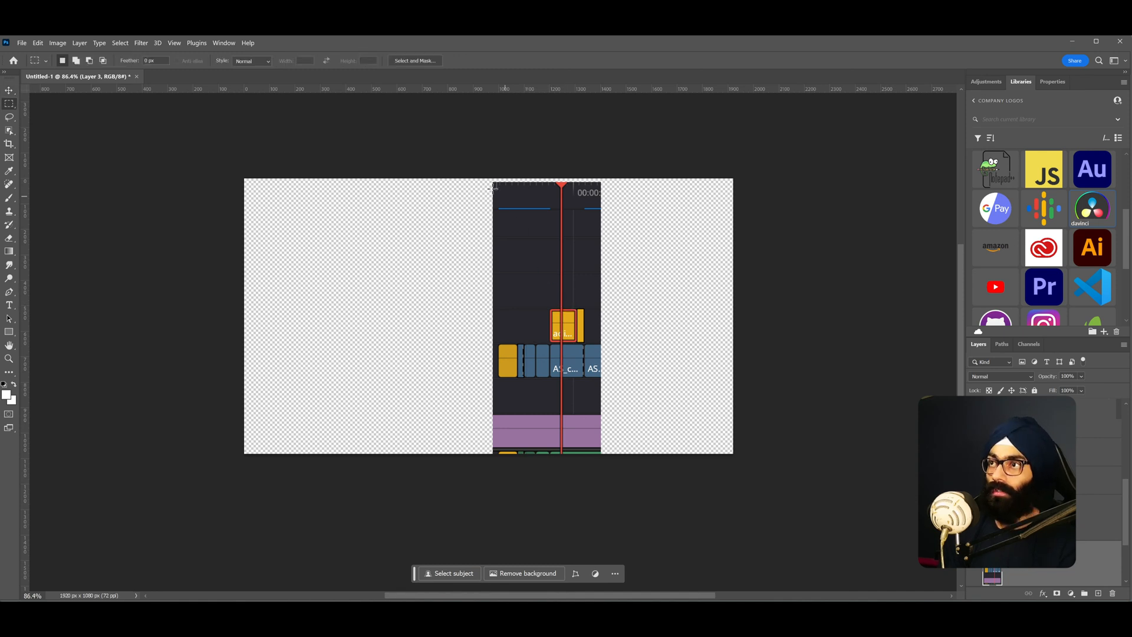
pyautogui.moveTo(479, 179); pyautogui.dragTo(623, 377)
pyautogui.hotkey('ctrl', 'j')
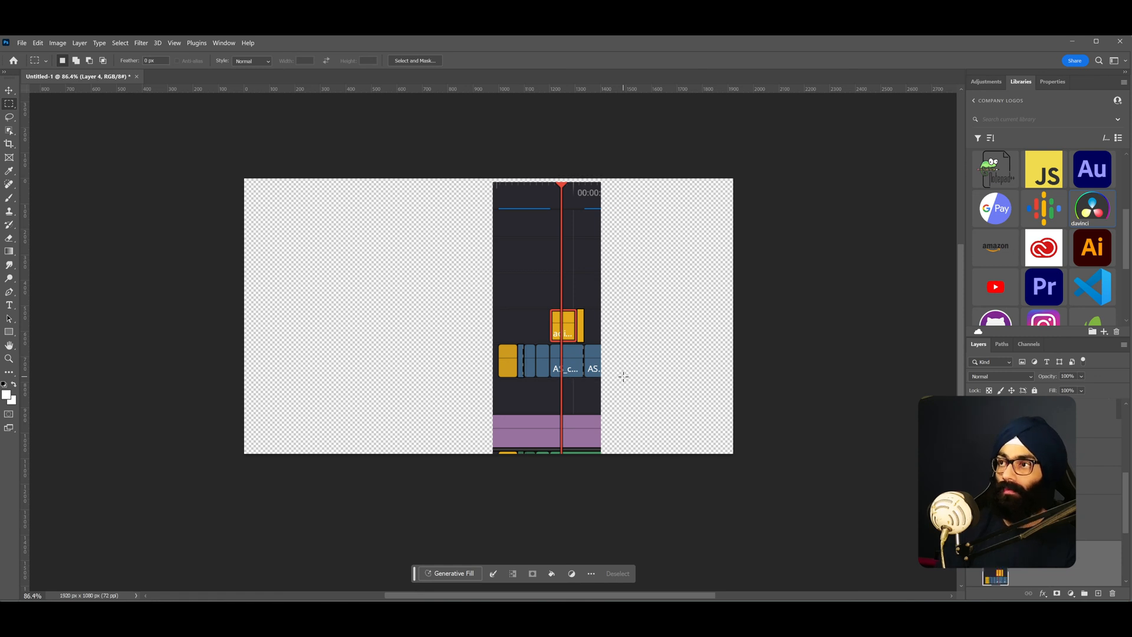
pyautogui.press('v')
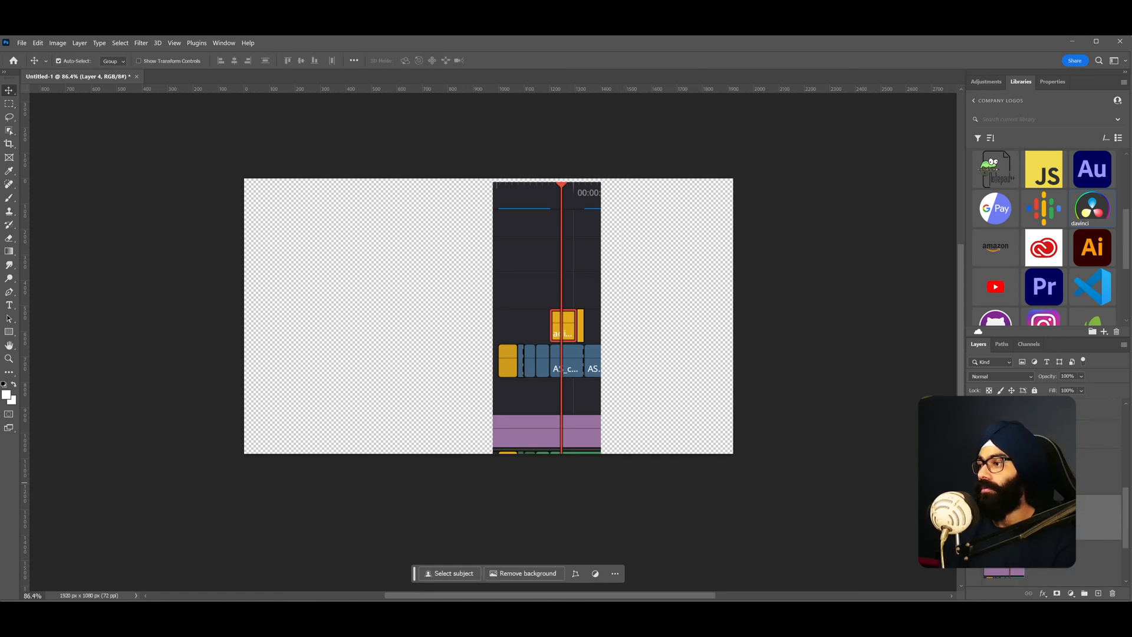
# - Restore the other layers and move the upper timeline copy right next to the track headers
pyautogui.click(975, 474)
pyautogui.moveTo(571, 336); pyautogui.dragTo(646, 333)
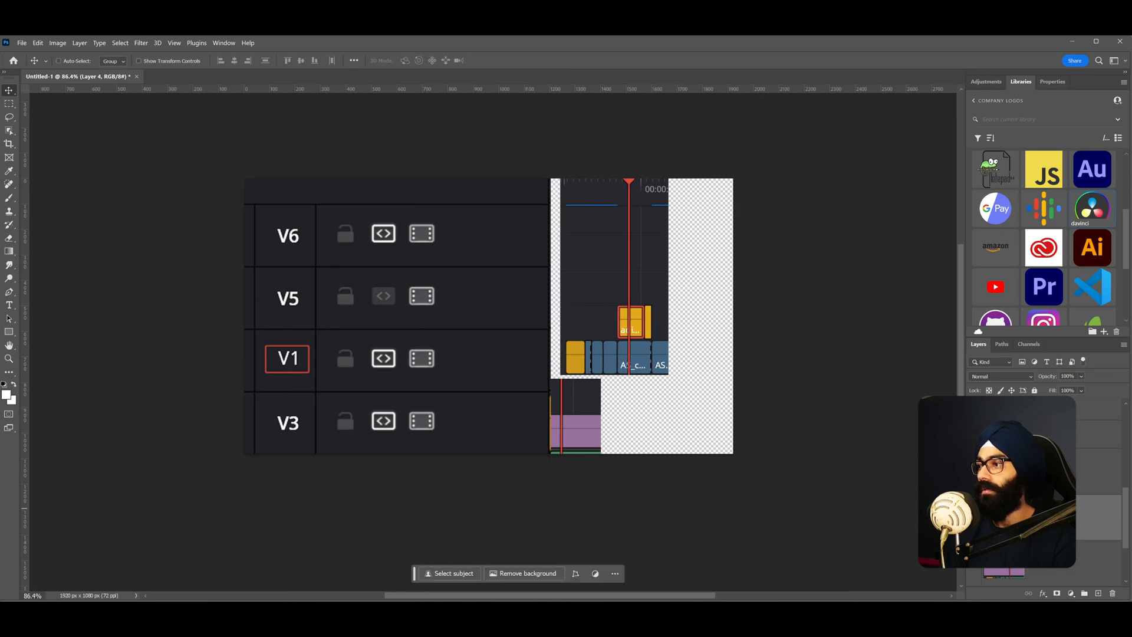
# - Bring the lower timeline section layer to the front and move it right
pyautogui.keyDown('shift'); pyautogui.click(1026, 478); pyautogui.keyUp('shift')
pyautogui.hotkey('ctrl', 'shift', ']')
pyautogui.moveTo(571, 431); pyautogui.dragTo(655, 437)
# - Reposition the upper timeline copy leftward against the track headers
pyautogui.scroll(-3, 1038, 490)
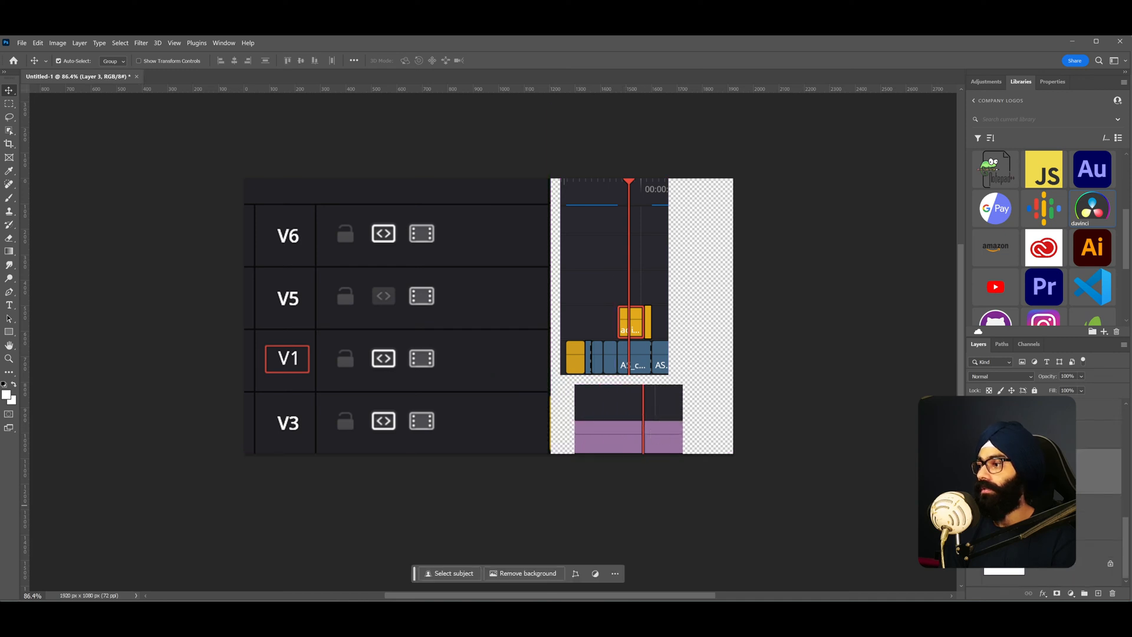
pyautogui.keyDown('shift'); pyautogui.click(1038, 517); pyautogui.keyUp('shift')
pyautogui.scroll(3, 1038, 526)
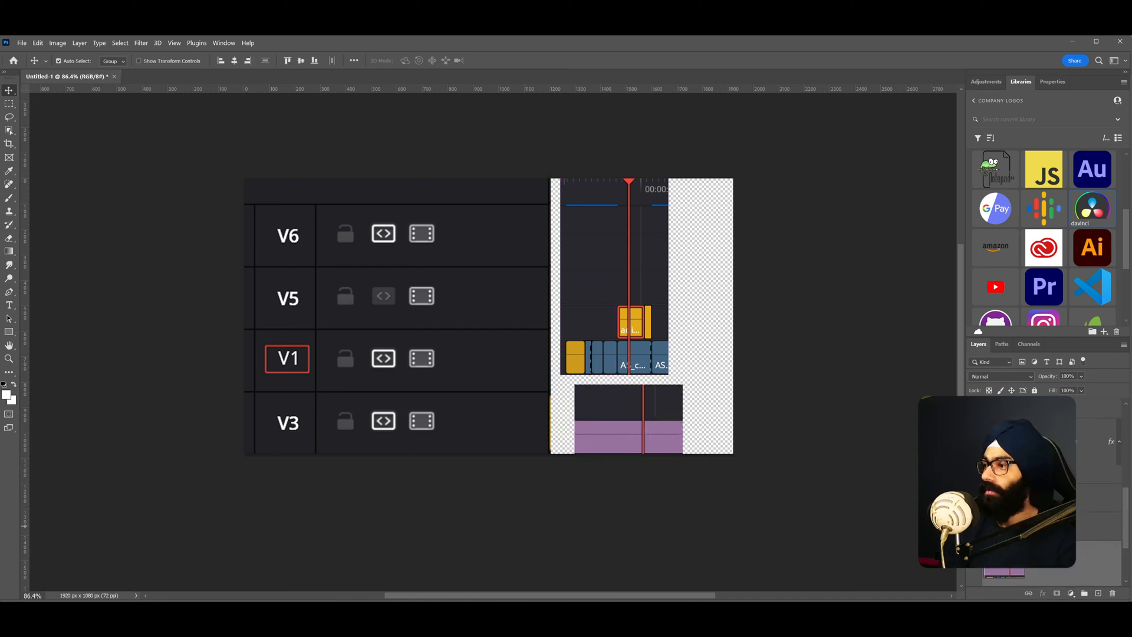
pyautogui.click(1038, 554)
pyautogui.click(658, 334)
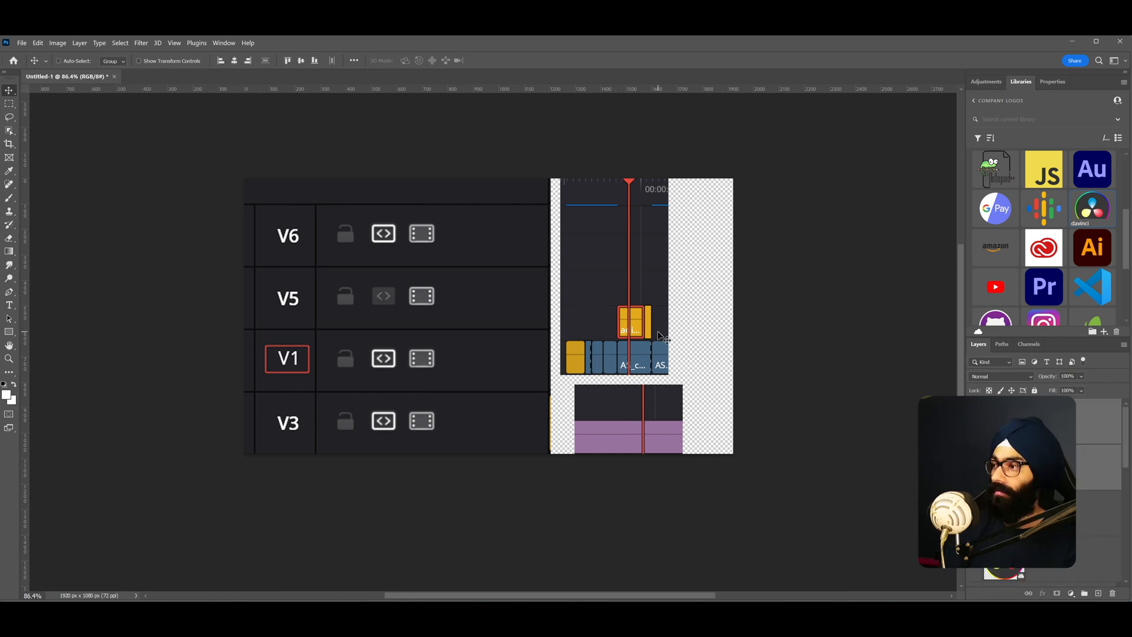
pyautogui.moveTo(580, 328)
pyautogui.mouseDown()
pyautogui.moveTo(539, 332)
pyautogui.moveTo(565, 335)
pyautogui.mouseUp()
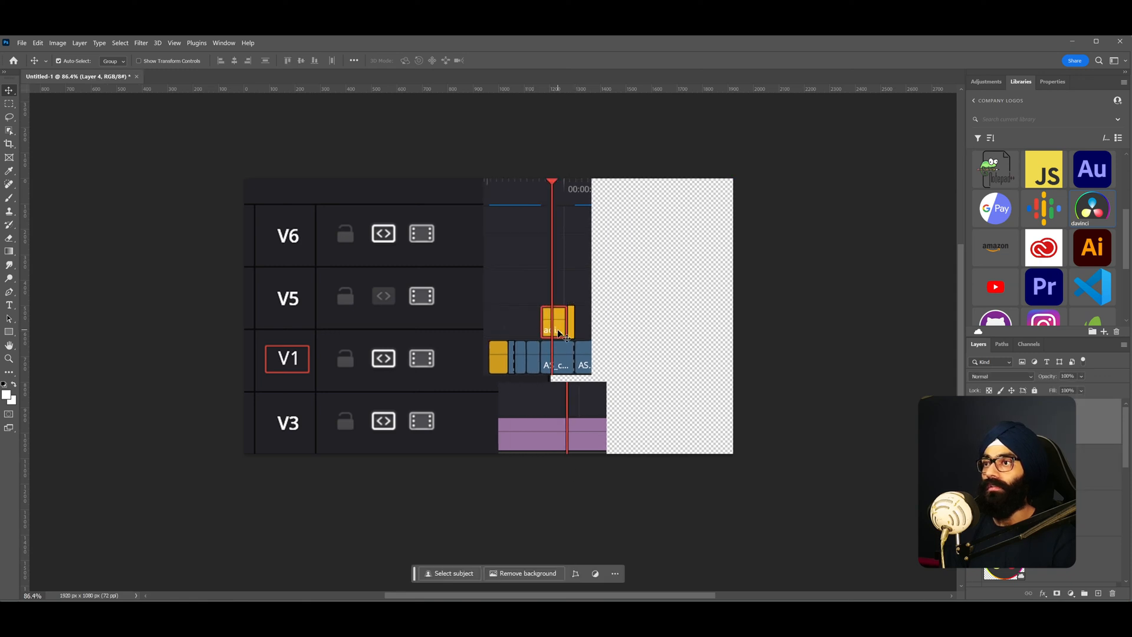
# - Enlarge the upper timeline copy to about 119% so its clips line up with the track rows
pyautogui.hotkey('ctrl', 't')
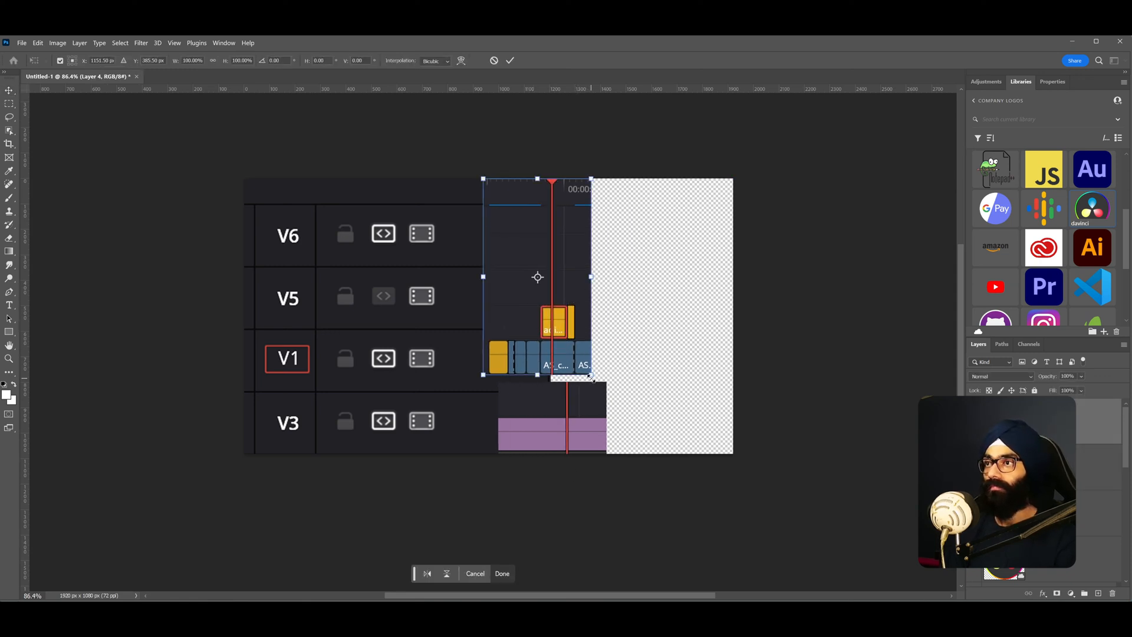
pyautogui.moveTo(588, 248); pyautogui.dragTo(587, 247)
pyautogui.moveTo(591, 376); pyautogui.dragTo(620, 380)
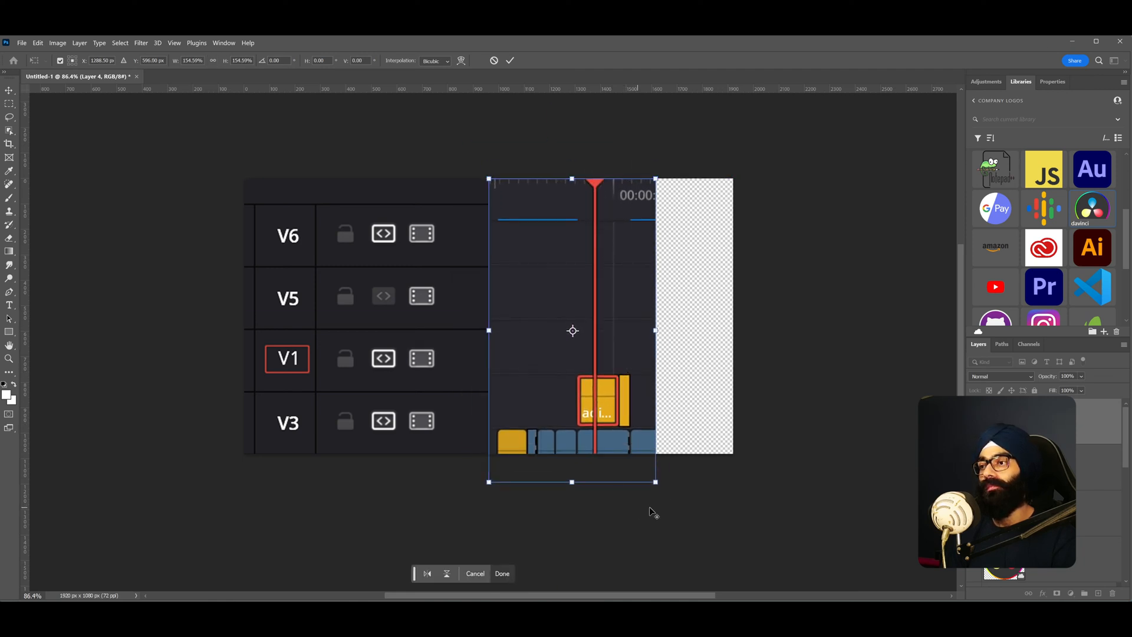
pyautogui.moveTo(657, 485); pyautogui.dragTo(637, 447)
pyautogui.moveTo(608, 388); pyautogui.dragTo(594, 352)
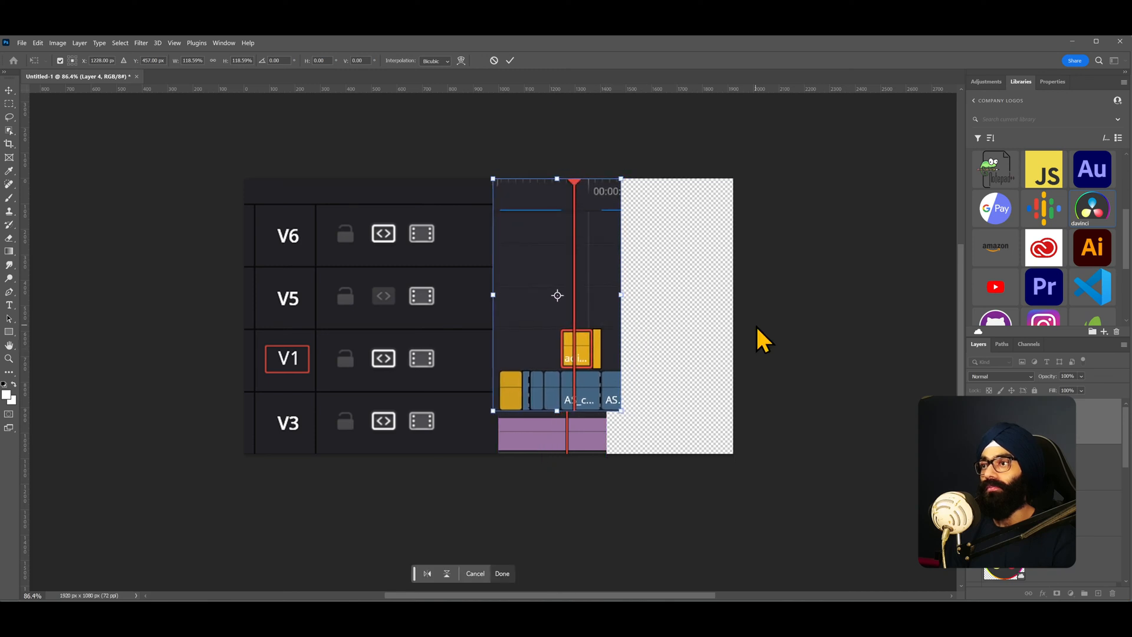
pyautogui.press('Return')
# - Move the lower timeline section and enlarge it to about 138% so its clips align with the V3 row
pyautogui.moveTo(574, 450); pyautogui.dragTo(598, 466)
pyautogui.hotkey('ctrl', 't')
pyautogui.scroll(3, 599, 466)
pyautogui.moveTo(658, 508); pyautogui.dragTo(639, 492)
pyautogui.moveTo(604, 451); pyautogui.dragTo(622, 448)
pyautogui.moveTo(649, 492)
pyautogui.mouseDown()
pyautogui.moveTo(659, 507)
pyautogui.moveTo(651, 502)
pyautogui.mouseUp()
pyautogui.scroll(3, 644, 489)
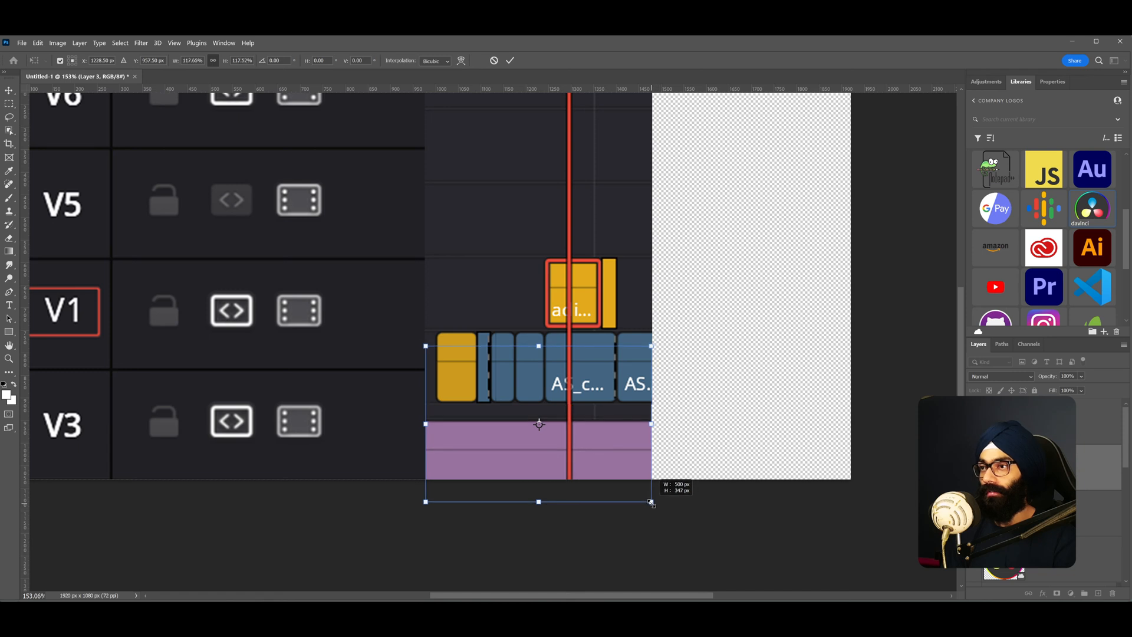
pyautogui.press('Return')
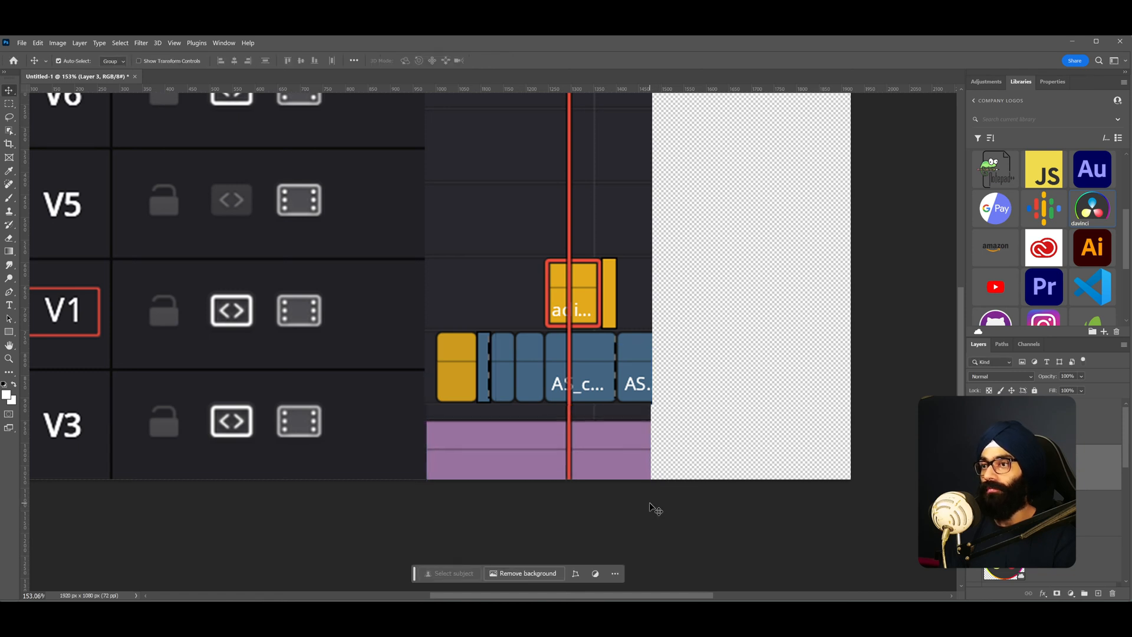
# - Show the full timeline layer and nudge it so its ruler and clips line up with the existing timeline copy
pyautogui.scroll(-4, 644, 504)
pyautogui.scroll(3, 648, 418)
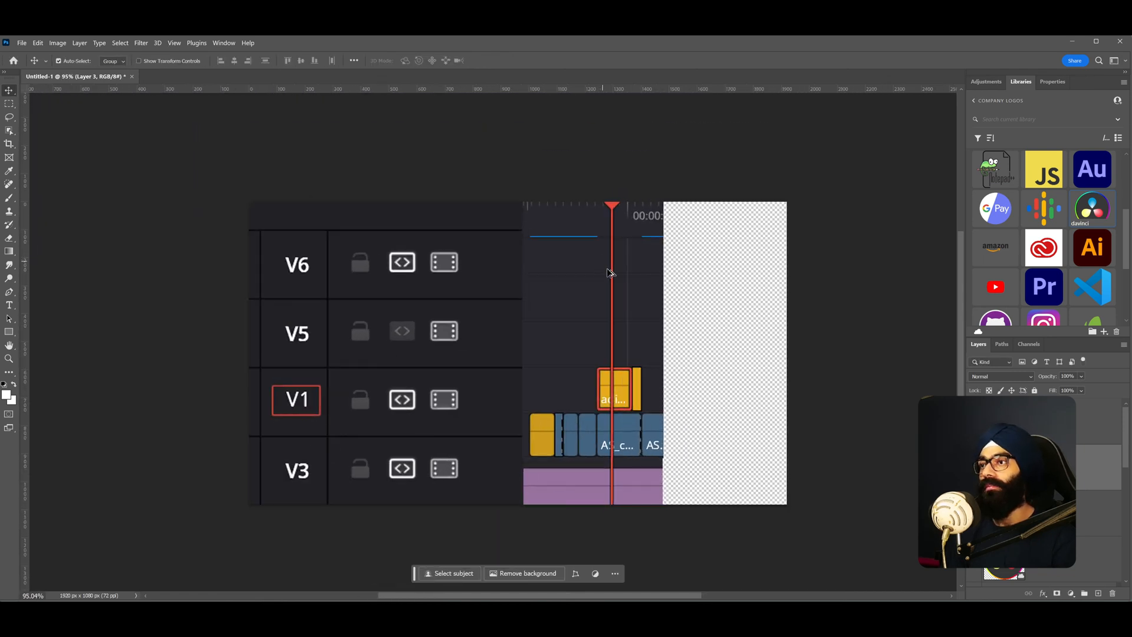
pyautogui.moveTo(631, 335); pyautogui.dragTo(611, 324)
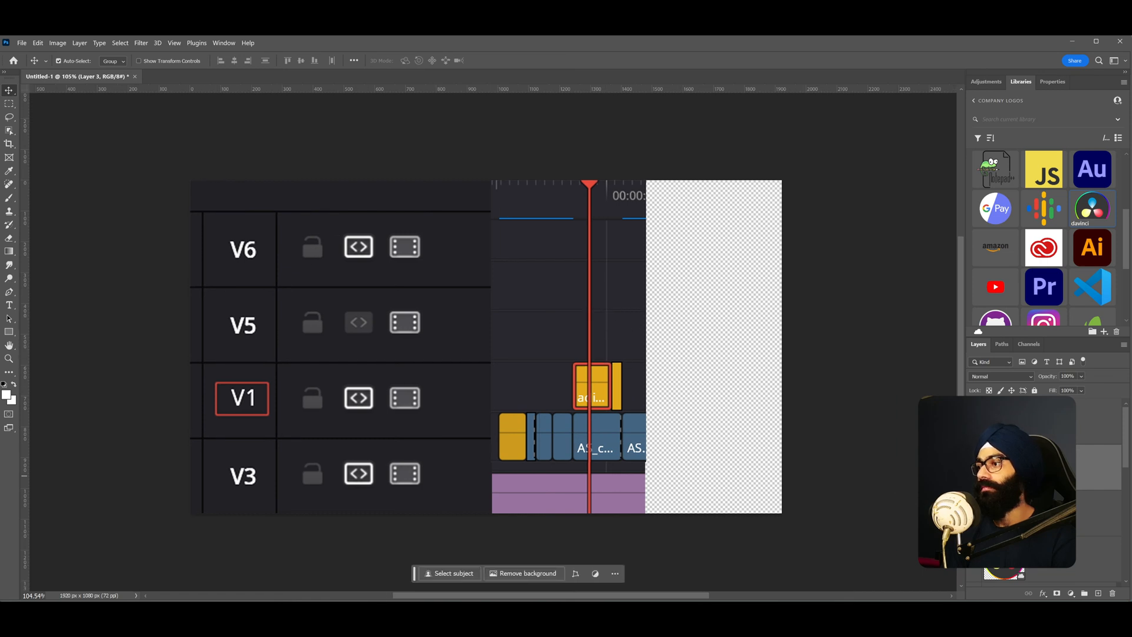
pyautogui.scroll(-3, 1044, 489)
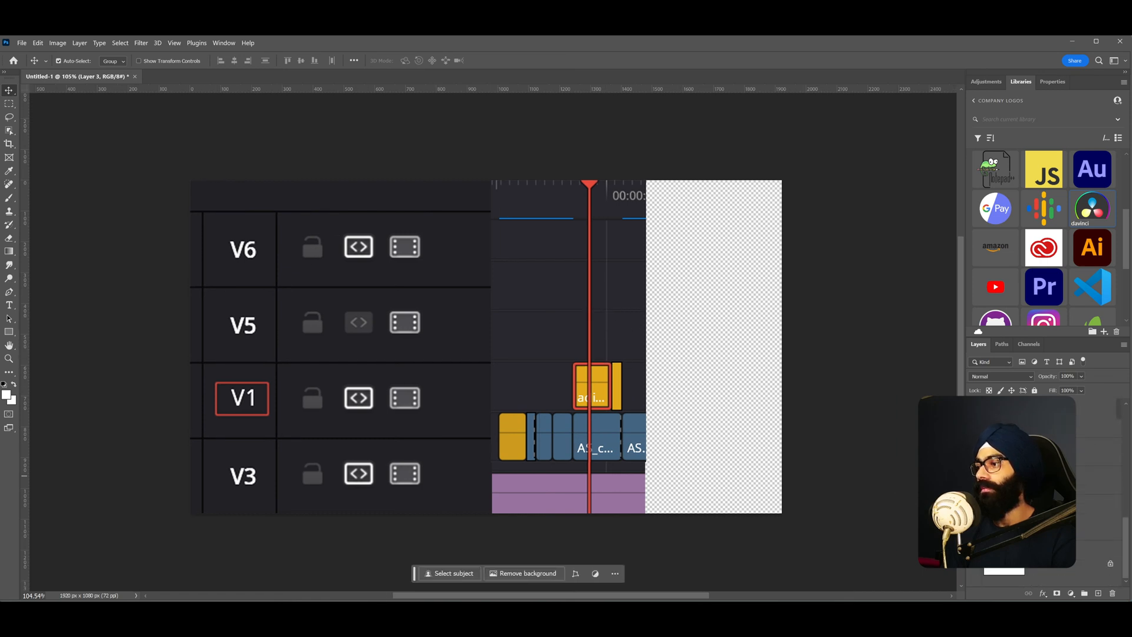
pyautogui.click(1033, 529)
pyautogui.click(975, 519)
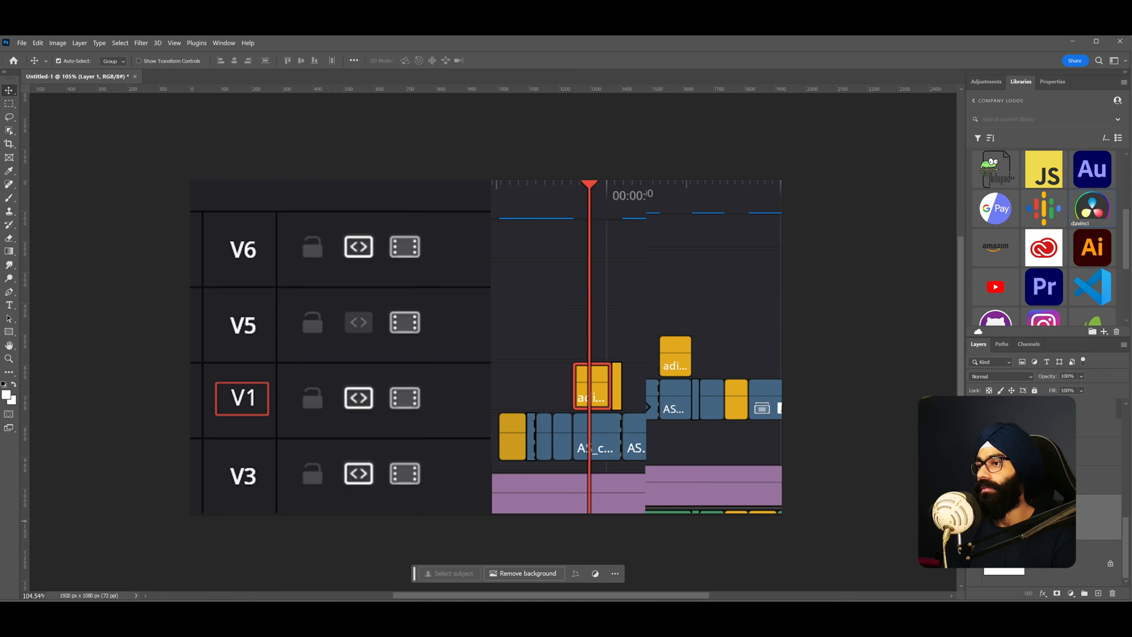
pyautogui.moveTo(666, 334)
pyautogui.mouseDown()
pyautogui.moveTo(708, 341)
pyautogui.moveTo(681, 334)
pyautogui.mouseUp()
pyautogui.scroll(2, 665, 276)
pyautogui.moveTo(690, 207)
pyautogui.mouseDown()
pyautogui.moveTo(696, 218)
pyautogui.moveTo(688, 208)
pyautogui.mouseUp()
pyautogui.scroll(4, 674, 177)
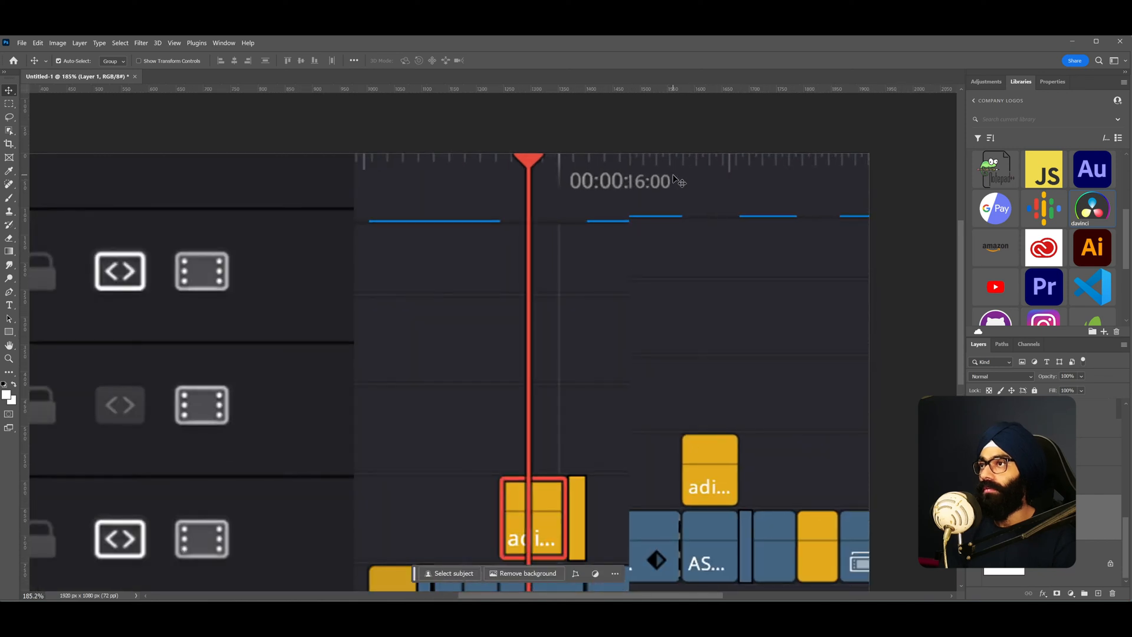
pyautogui.press('Left')
pyautogui.press('Left')
pyautogui.press('Down')
pyautogui.press('Down')
pyautogui.press('Down')
pyautogui.press('Down')
pyautogui.press('Down')
pyautogui.press('Down')
pyautogui.press('Up')
pyautogui.press('Up')
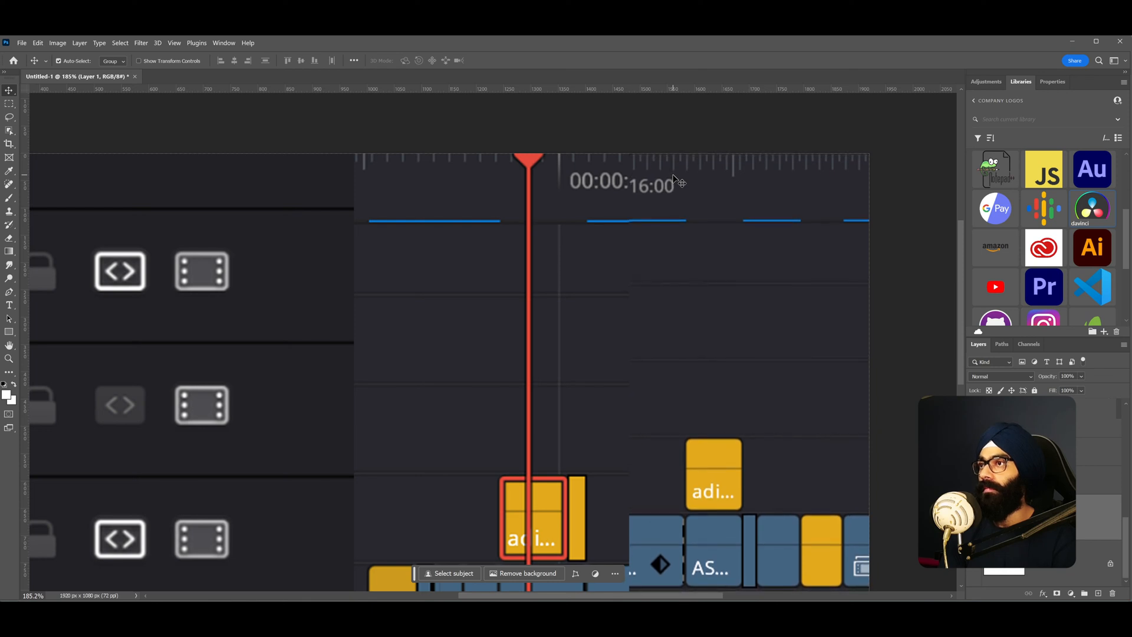
pyautogui.press('Up')
pyautogui.press('Up')
pyautogui.press('Up')
pyautogui.press('Up')
pyautogui.press('Up')
pyautogui.scroll(7, 650, 182)
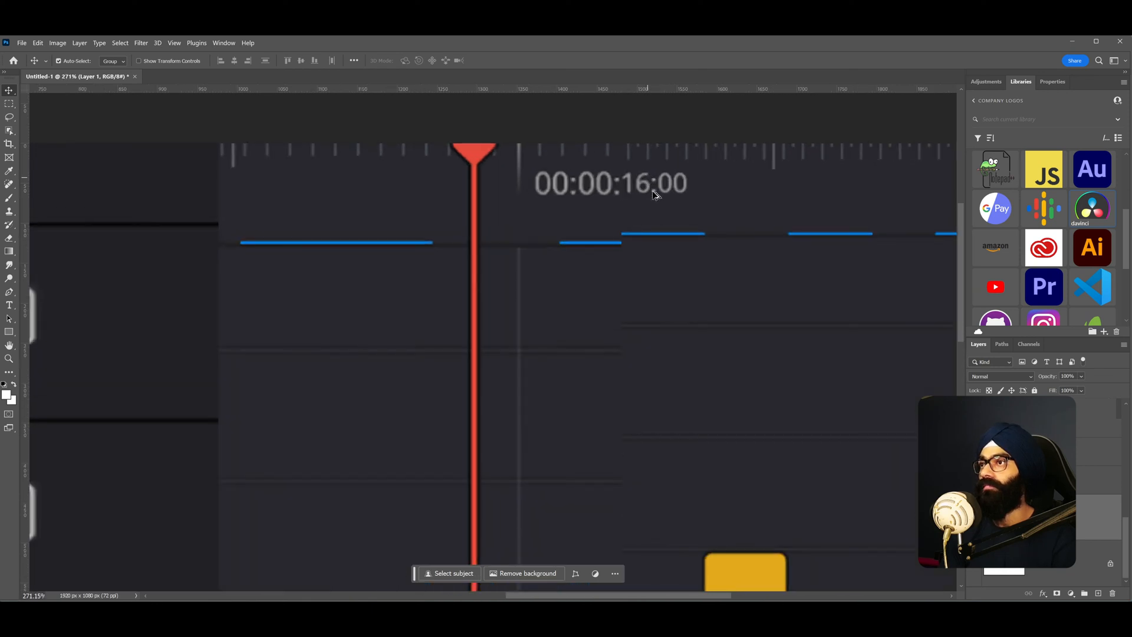
pyautogui.moveTo(659, 192); pyautogui.dragTo(660, 185)
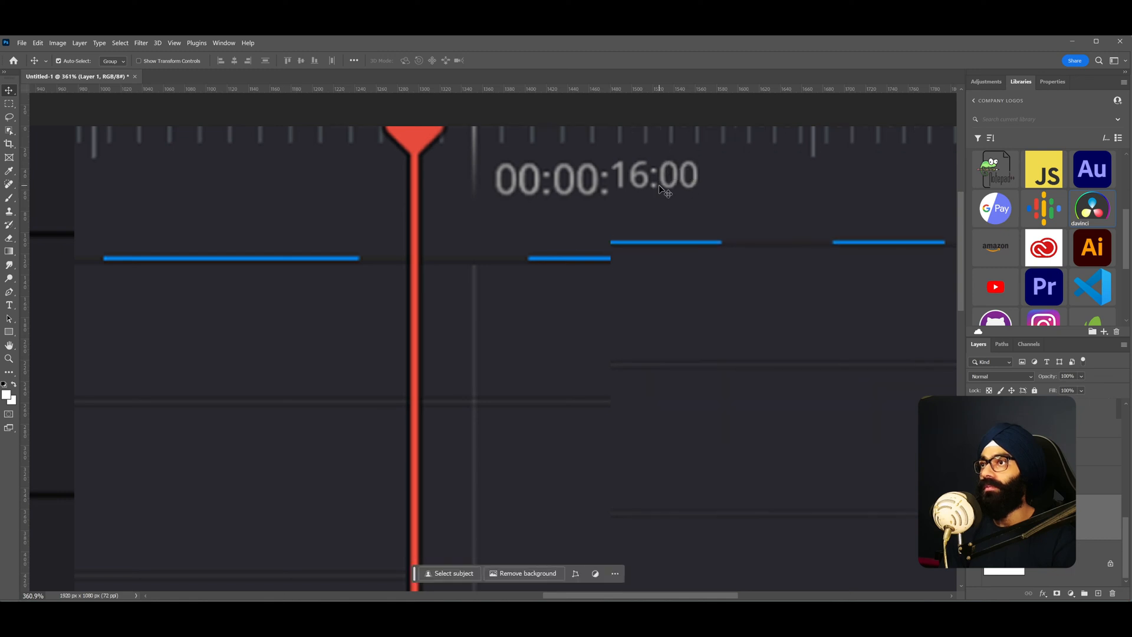
pyautogui.scroll(-5, 659, 186)
pyautogui.moveTo(657, 292); pyautogui.dragTo(652, 279)
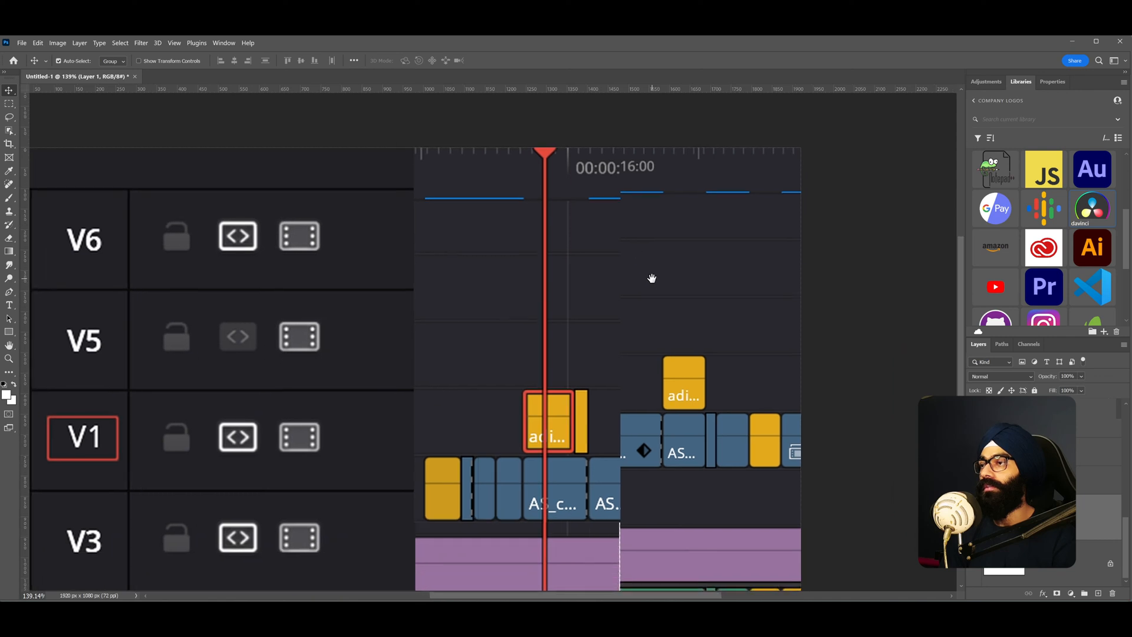
pyautogui.scroll(1, 643, 211)
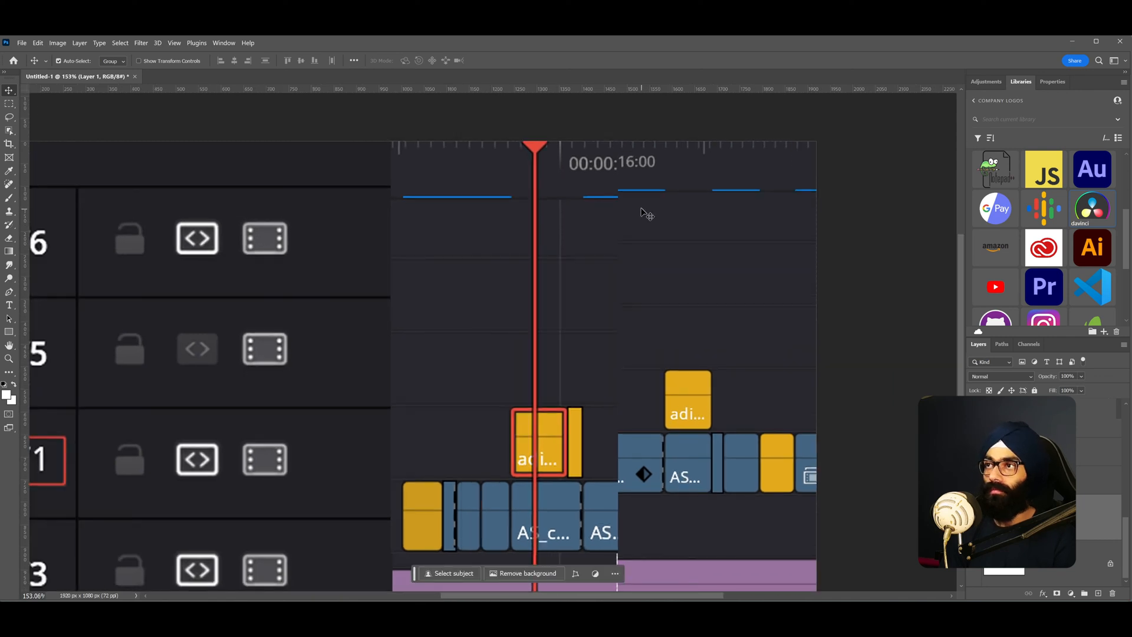
# - Marquee-select the right section of the full timeline and cut it to a new layer
pyautogui.press('m')
pyautogui.moveTo(653, 274); pyautogui.dragTo(645, 202)
pyautogui.scroll(-1, 647, 201)
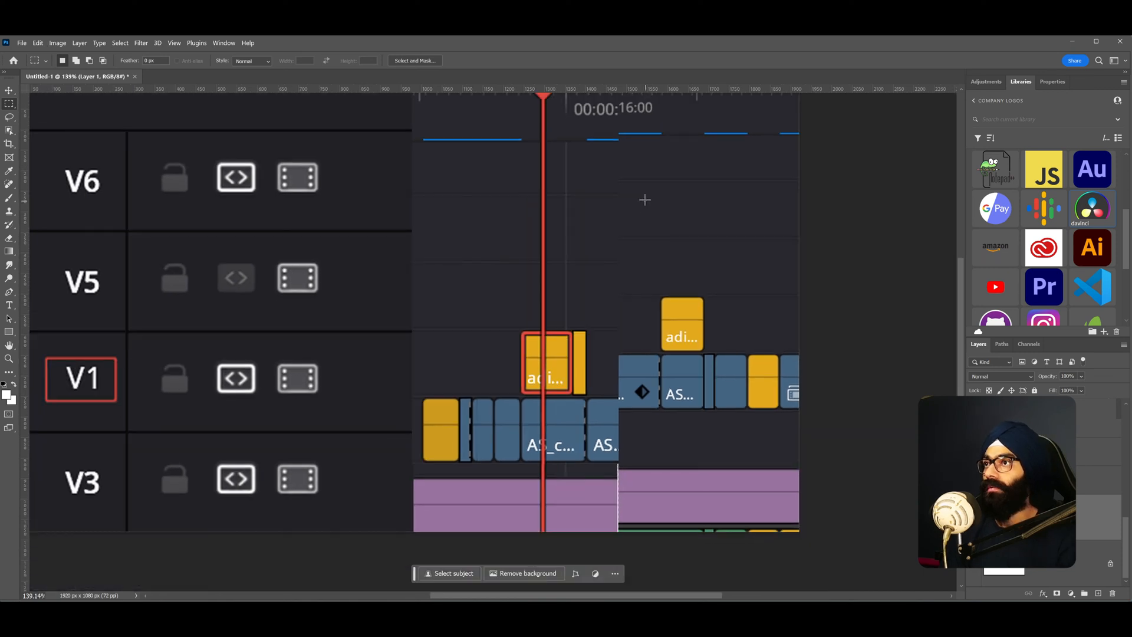
pyautogui.moveTo(616, 125); pyautogui.dragTo(737, 433)
pyautogui.moveTo(806, 533); pyautogui.dragTo(814, 536)
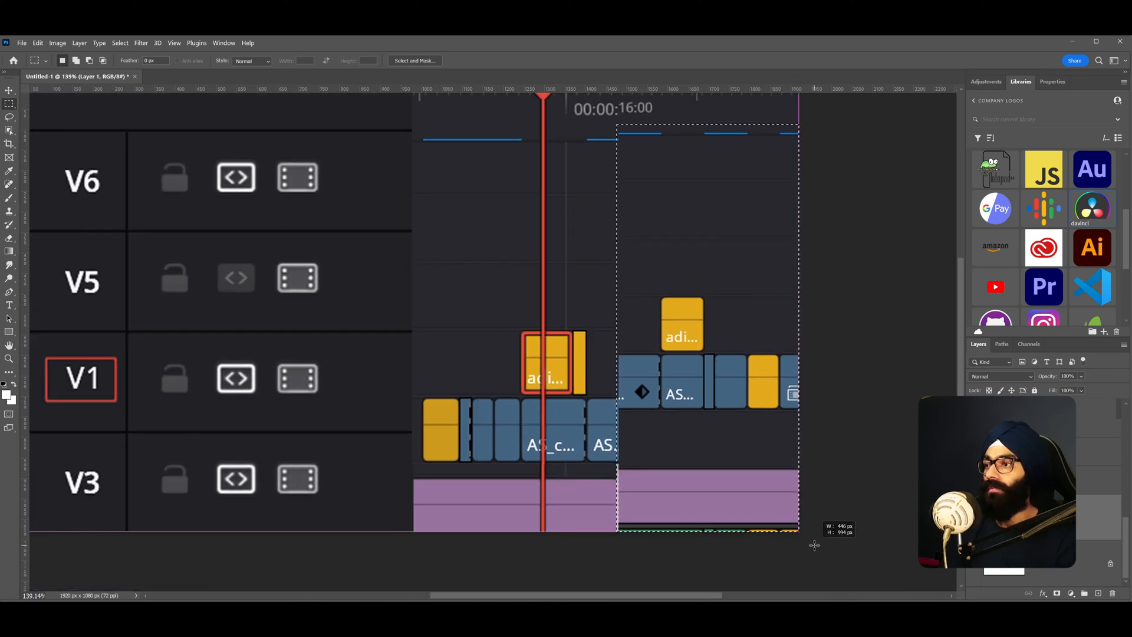
pyautogui.hotkey('ctrl', 'shift', 'j')
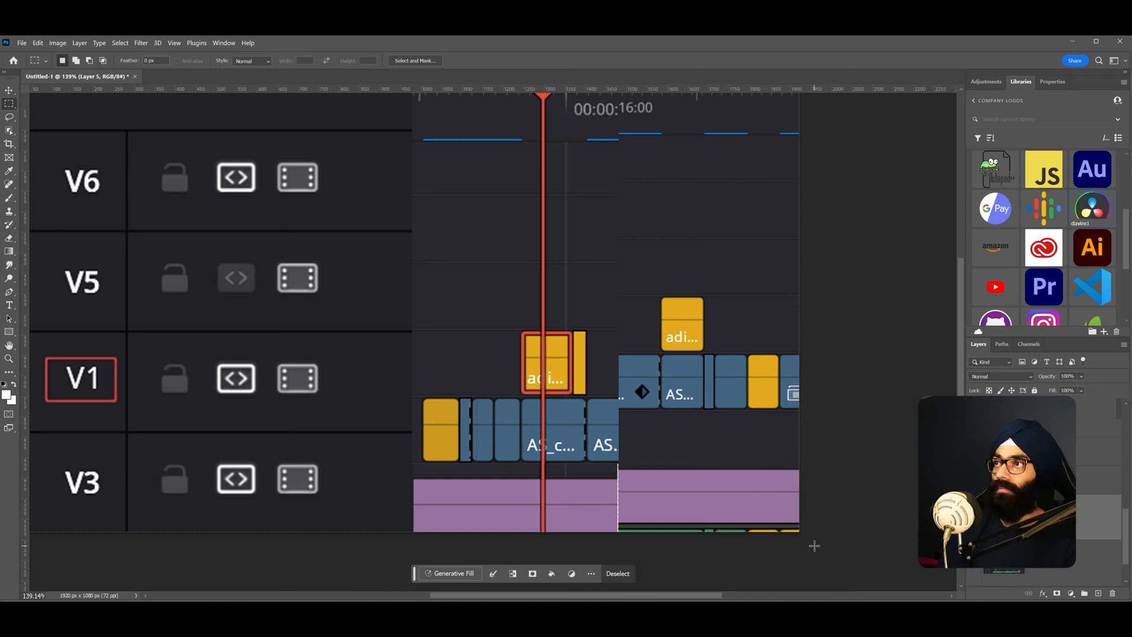
# - Move the right timeline section up so its clips sit level with the V1 row
pyautogui.press('v')
pyautogui.moveTo(680, 255); pyautogui.dragTo(680, 261)
pyautogui.scroll(6, 675, 181)
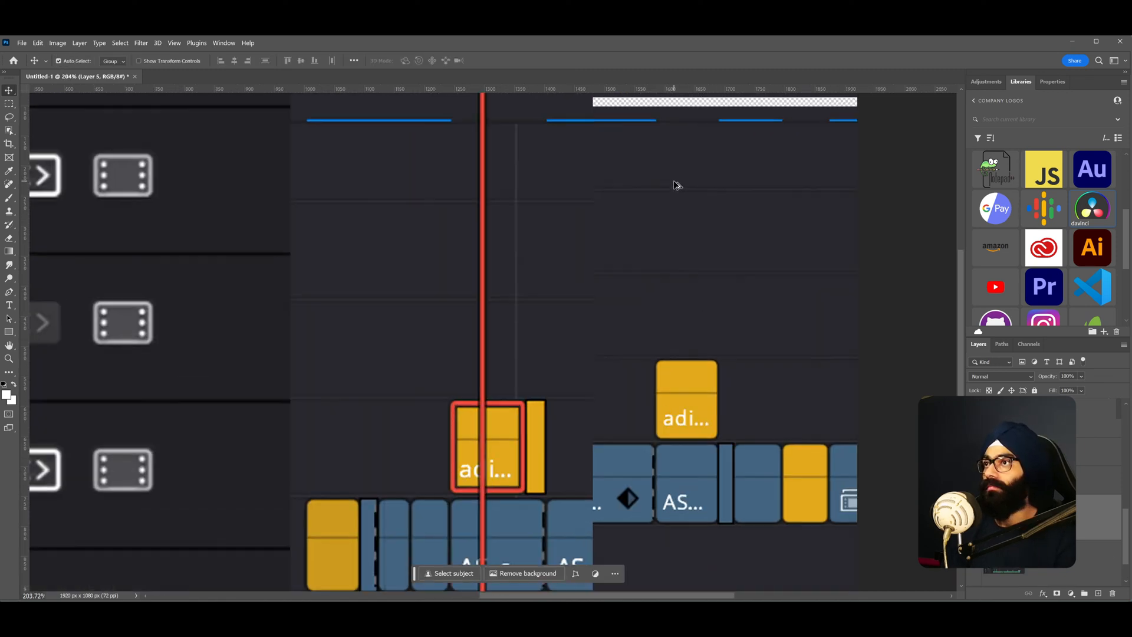
pyautogui.moveTo(657, 130); pyautogui.dragTo(662, 225)
pyautogui.scroll(-4, 673, 283)
pyautogui.moveTo(685, 428); pyautogui.dragTo(715, 307)
pyautogui.hotkey('ctrl', 'z')
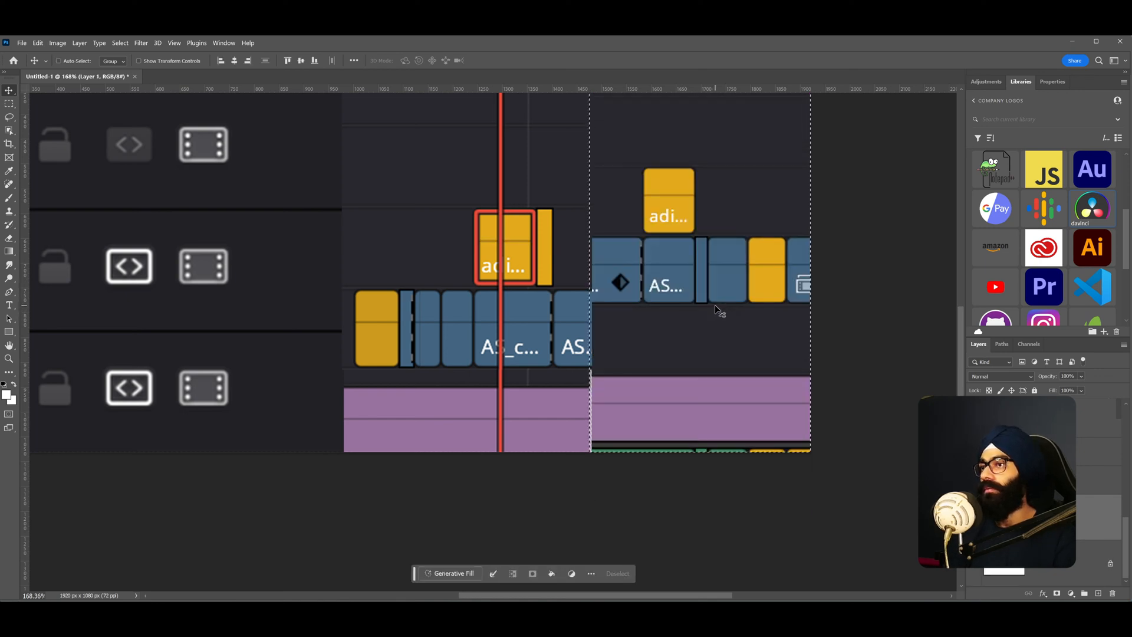
pyautogui.scroll(-4, 721, 311)
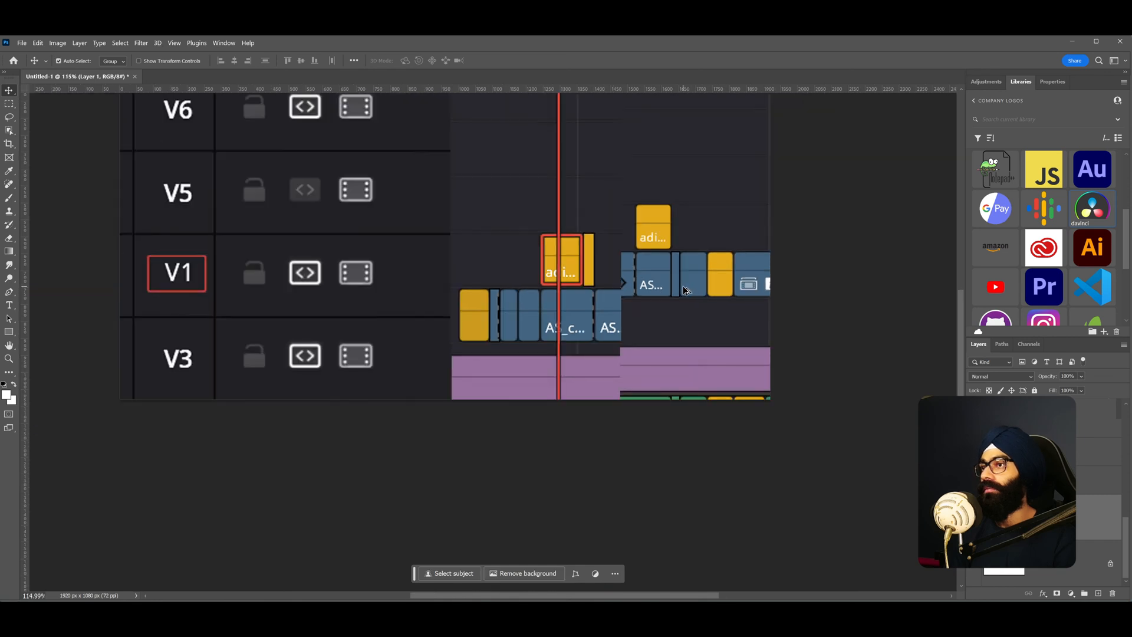
pyautogui.moveTo(670, 292)
pyautogui.mouseDown()
pyautogui.moveTo(716, 273)
pyautogui.moveTo(796, 298)
pyautogui.moveTo(720, 254)
pyautogui.moveTo(674, 254)
pyautogui.moveTo(705, 255)
pyautogui.moveTo(691, 297)
pyautogui.moveTo(688, 280)
pyautogui.mouseUp()
pyautogui.scroll(8, 656, 350)
pyautogui.moveTo(693, 458); pyautogui.dragTo(694, 468)
pyautogui.press('Up')
pyautogui.press('Up')
pyautogui.press('Up')
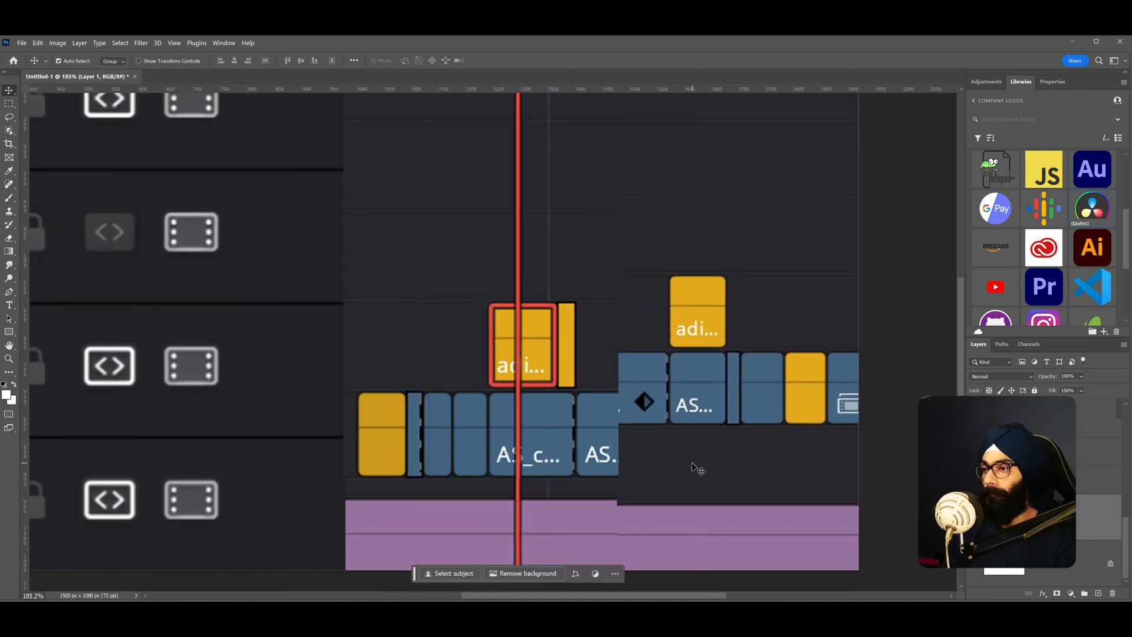
pyautogui.press('Up')
pyautogui.press('Up')
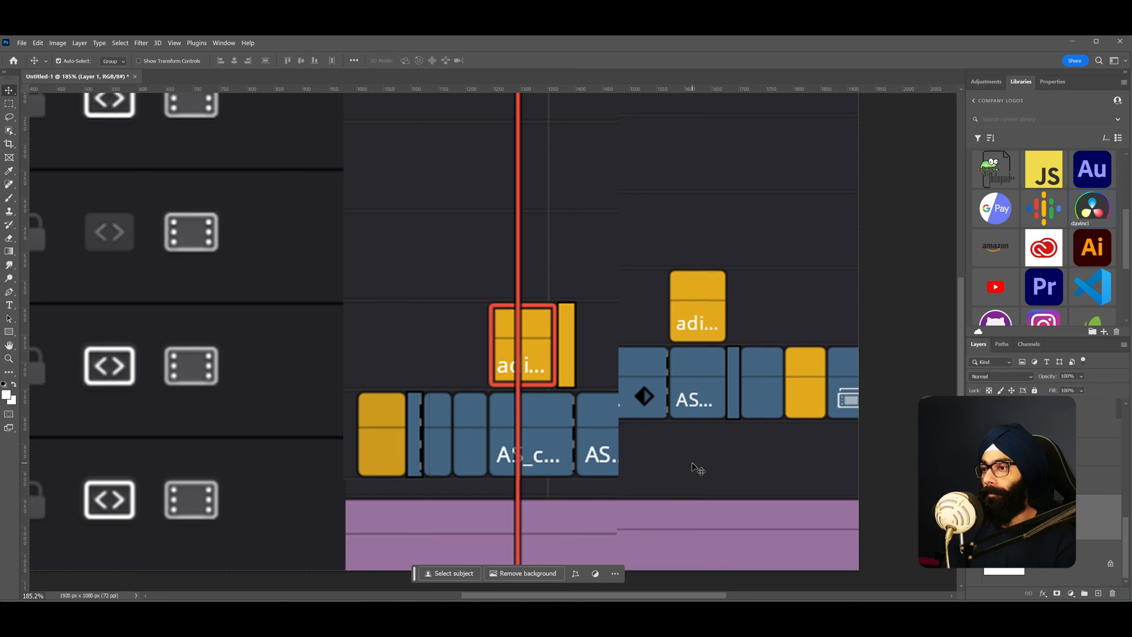
# - Free-transform the timeline layer down to about 66% and place it over the right side of the graphic
pyautogui.hotkey('ctrl', 't')
pyautogui.hotkey('ctrl', '0')
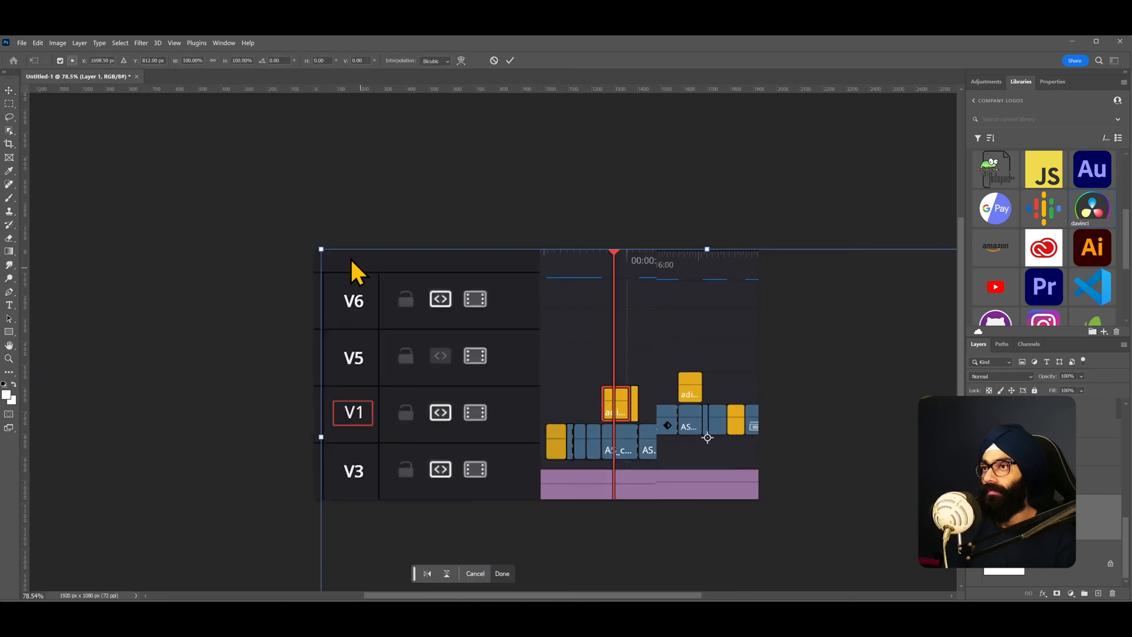
pyautogui.moveTo(320, 249)
pyautogui.mouseDown()
pyautogui.moveTo(298, 232)
pyautogui.moveTo(312, 239)
pyautogui.mouseUp()
pyautogui.moveTo(531, 332); pyautogui.dragTo(251, 244)
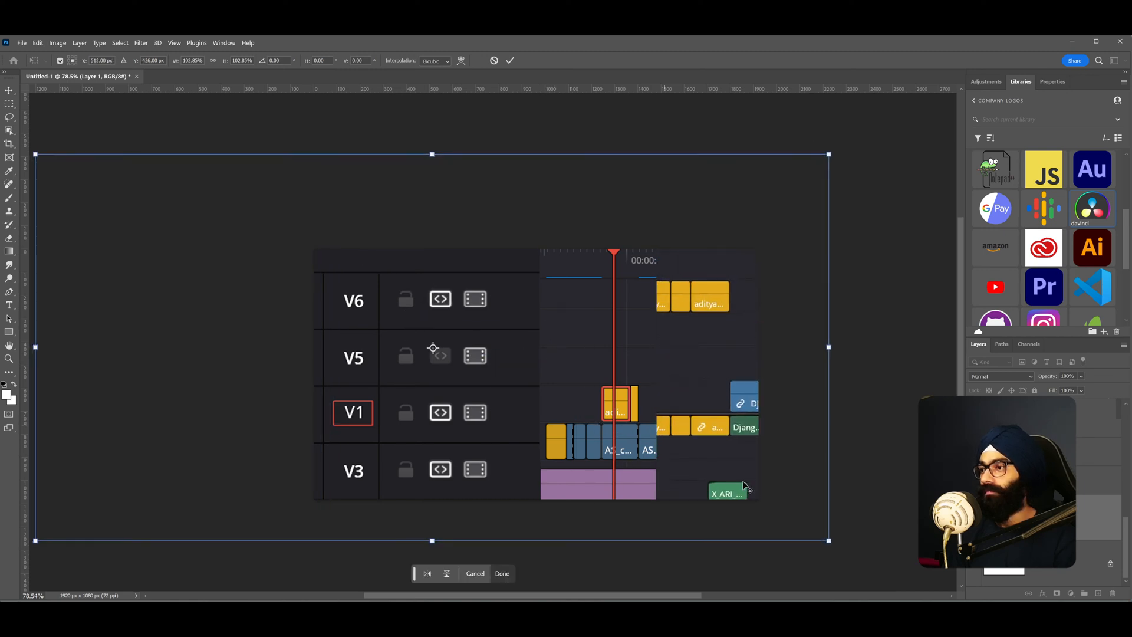
pyautogui.moveTo(831, 540); pyautogui.dragTo(693, 470)
pyautogui.moveTo(661, 404); pyautogui.dragTo(740, 409)
pyautogui.moveTo(769, 480); pyautogui.dragTo(764, 478)
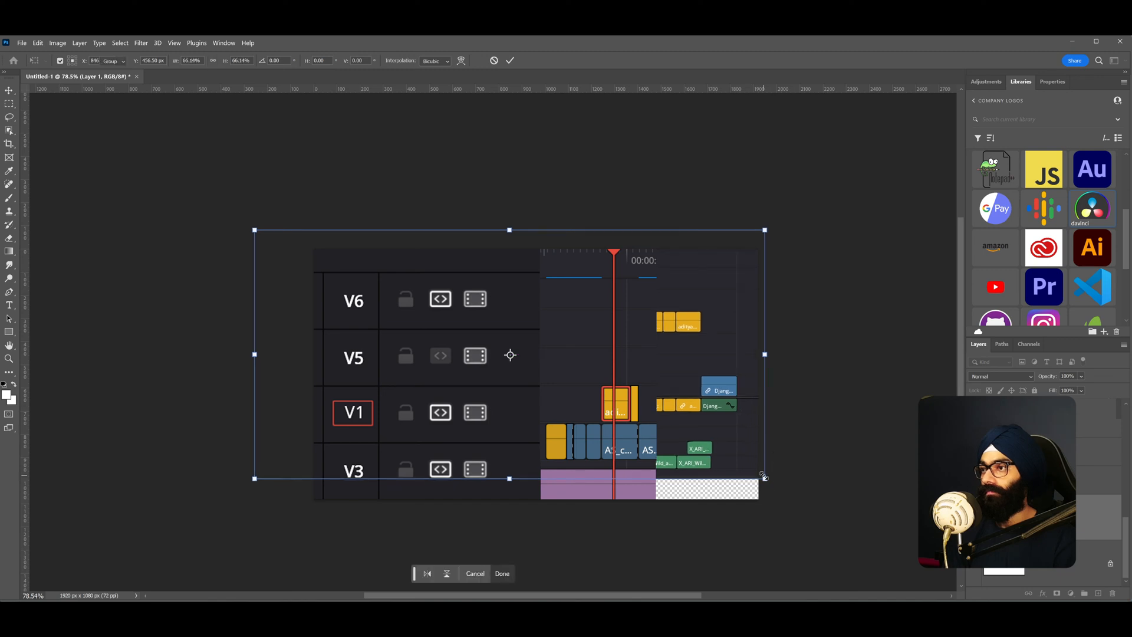
pyautogui.press('Return')
# - Bring the scaled timeline layer to the front and position it right of the playhead below the ruler
pyautogui.hotkey('ctrl', 'shift', ']')
pyautogui.scroll(3, 572, 386)
pyautogui.moveTo(490, 385); pyautogui.dragTo(476, 421)
pyautogui.press('m')
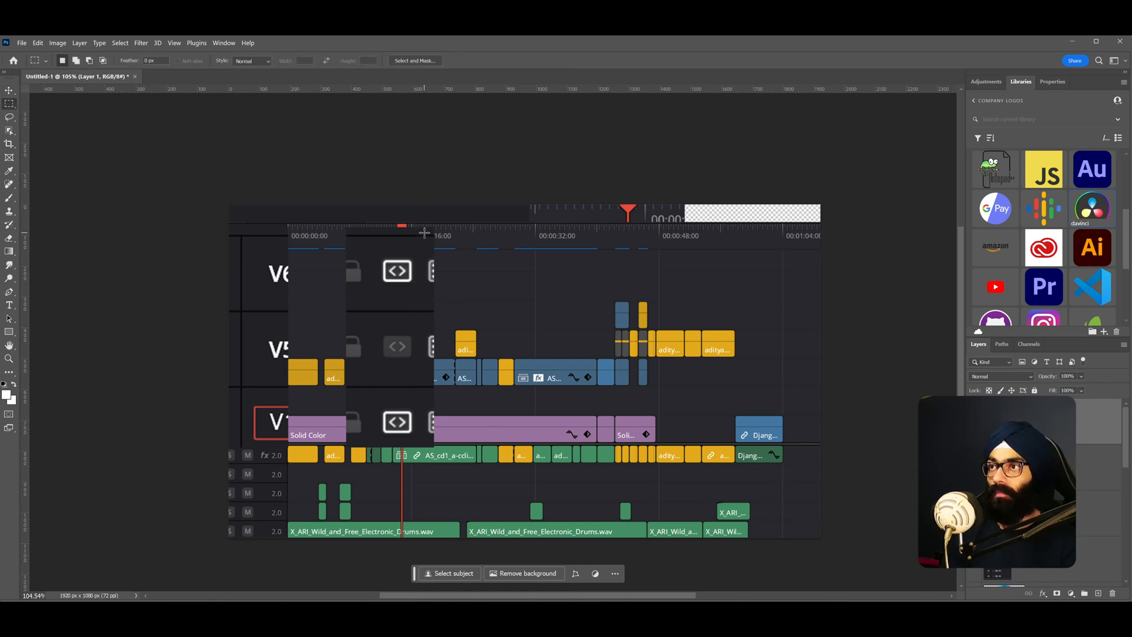
pyautogui.moveTo(425, 231); pyautogui.dragTo(509, 356)
pyautogui.moveTo(597, 461); pyautogui.dragTo(661, 467)
pyautogui.press('v')
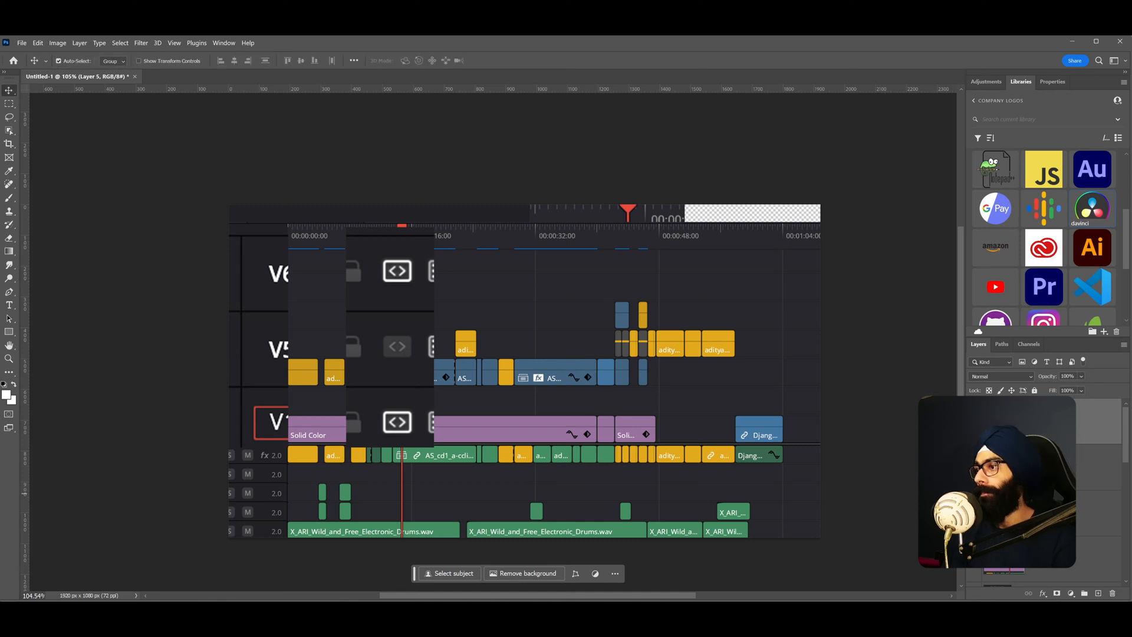
pyautogui.moveTo(549, 322); pyautogui.dragTo(809, 427)
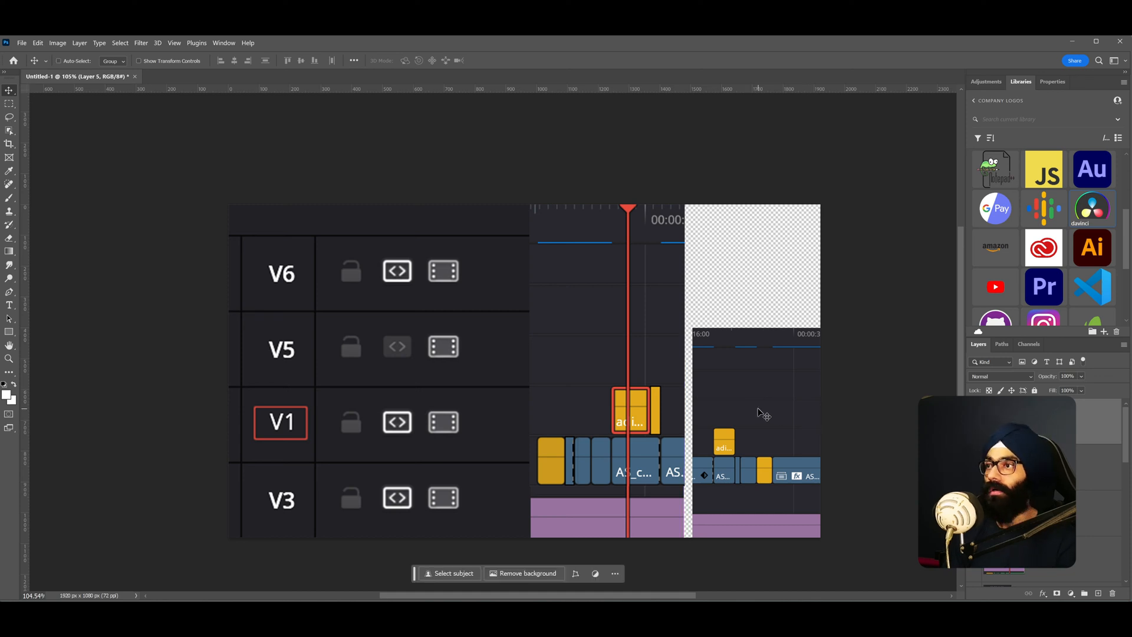
pyautogui.scroll(2, 754, 373)
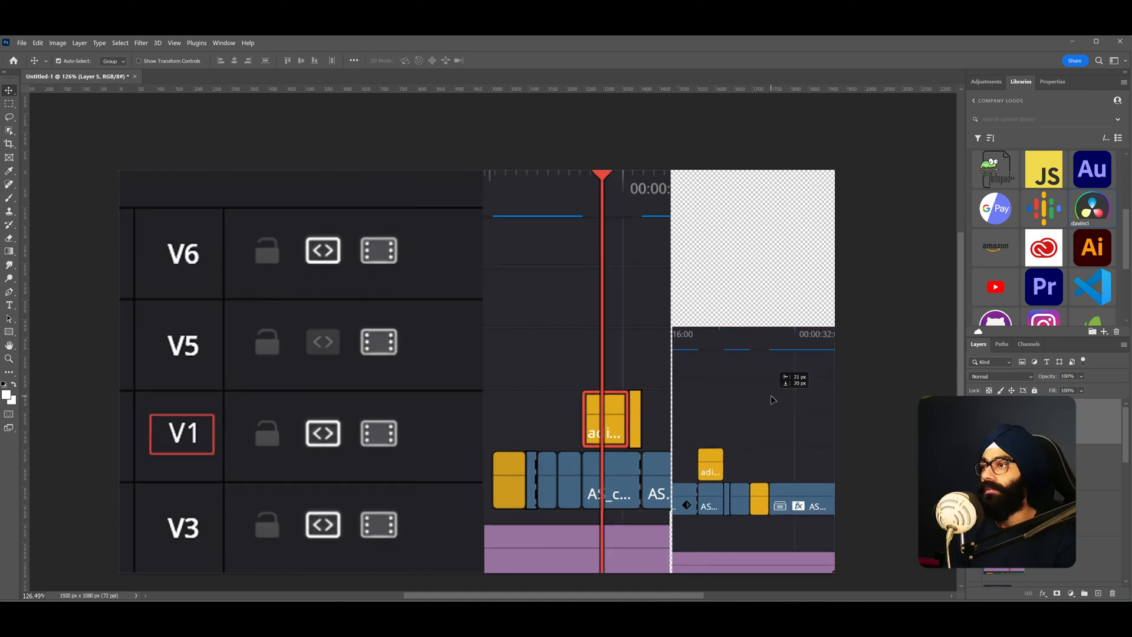
pyautogui.scroll(3, 776, 397)
pyautogui.moveTo(746, 353); pyautogui.dragTo(549, 352)
# - Copy the scaled layer's ruler strip to a new layer and move it up to the top ruler
pyautogui.press('m')
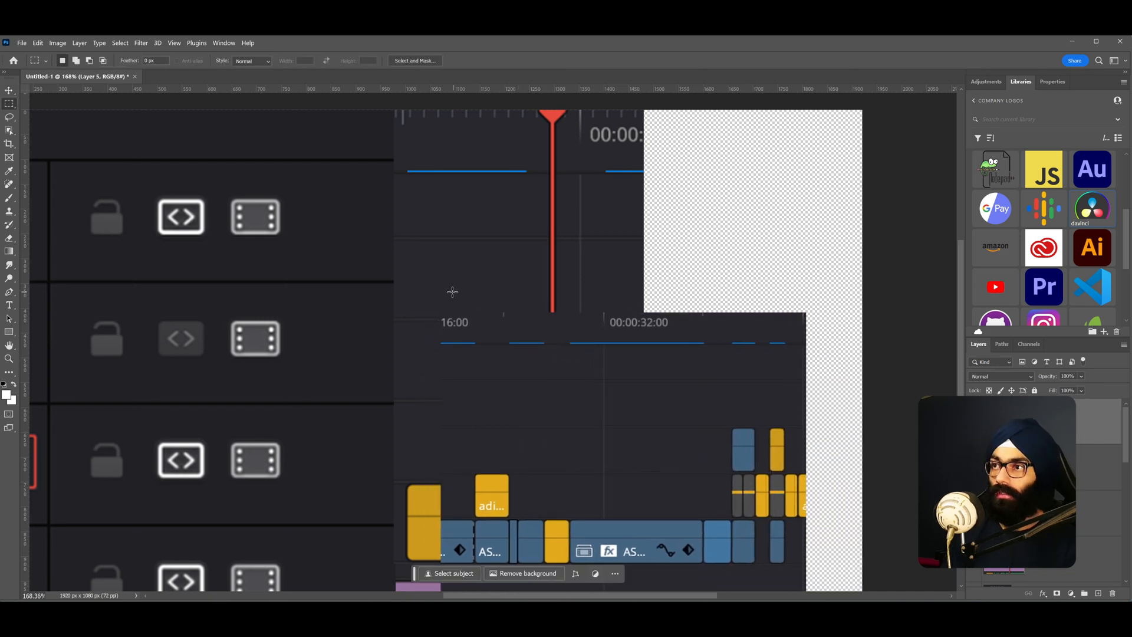
pyautogui.moveTo(426, 296); pyautogui.dragTo(663, 335)
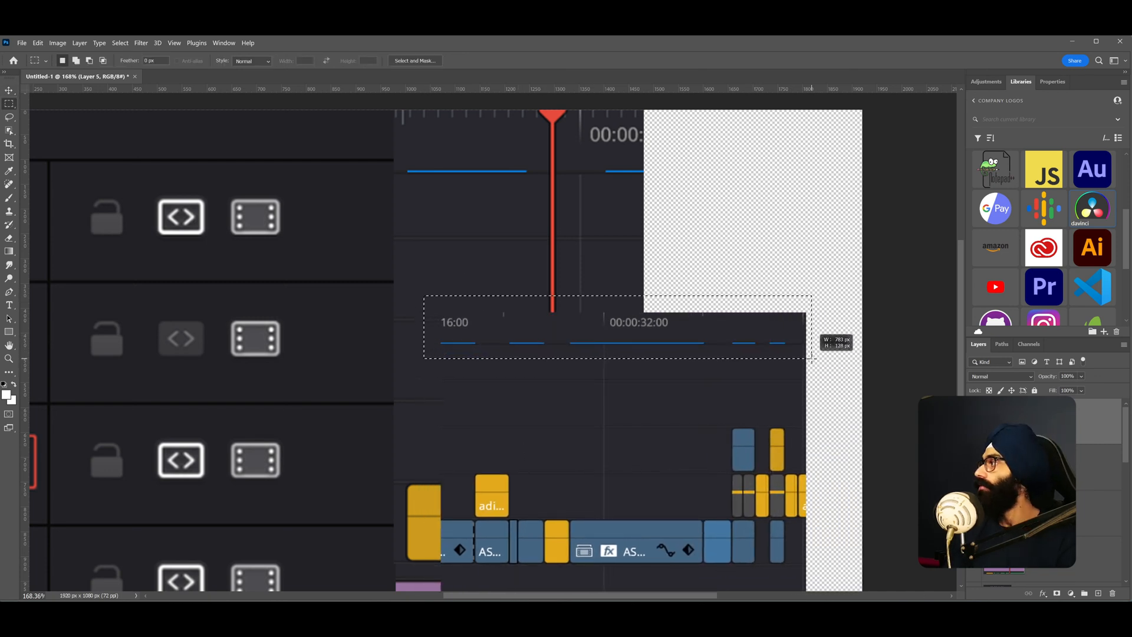
pyautogui.moveTo(812, 357); pyautogui.dragTo(812, 358)
pyautogui.hotkey('ctrl', 'd')
pyautogui.press('v')
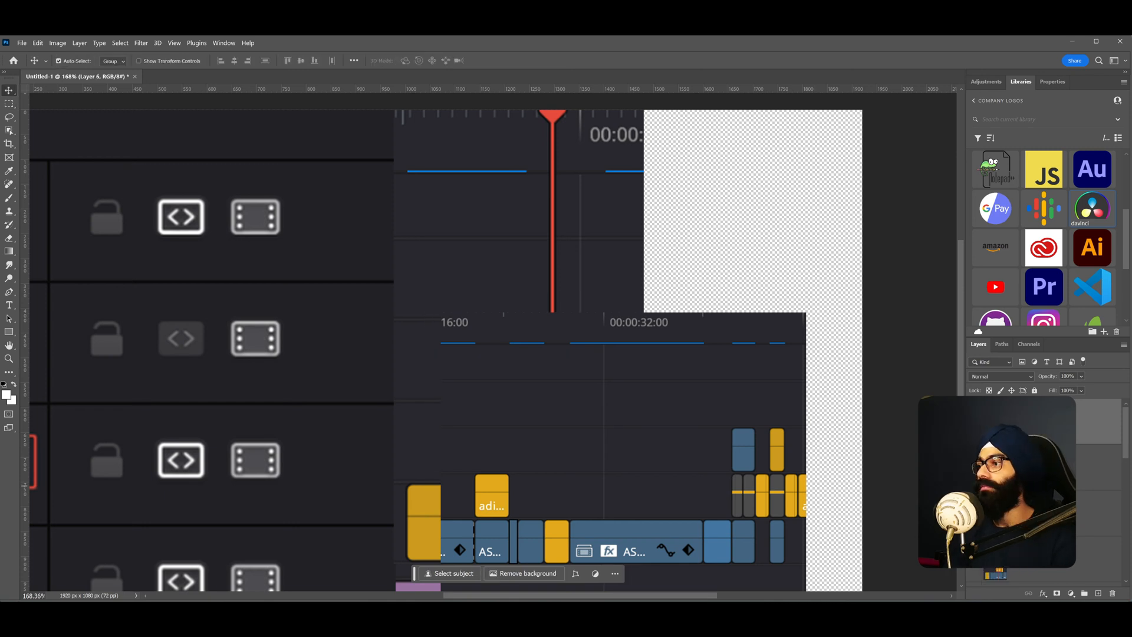
pyautogui.click(975, 467)
pyautogui.moveTo(566, 335); pyautogui.dragTo(738, 179)
# - Enlarge the ruler strip copy to about 170% and align its timecode and markers with the top ruler
pyautogui.press('space')
pyautogui.moveTo(703, 176); pyautogui.dragTo(405, 350)
pyautogui.hotkey('ctrl', 't')
pyautogui.scroll(2, 456, 351)
pyautogui.moveTo(470, 327); pyautogui.dragTo(495, 333)
pyautogui.scroll(3, 473, 322)
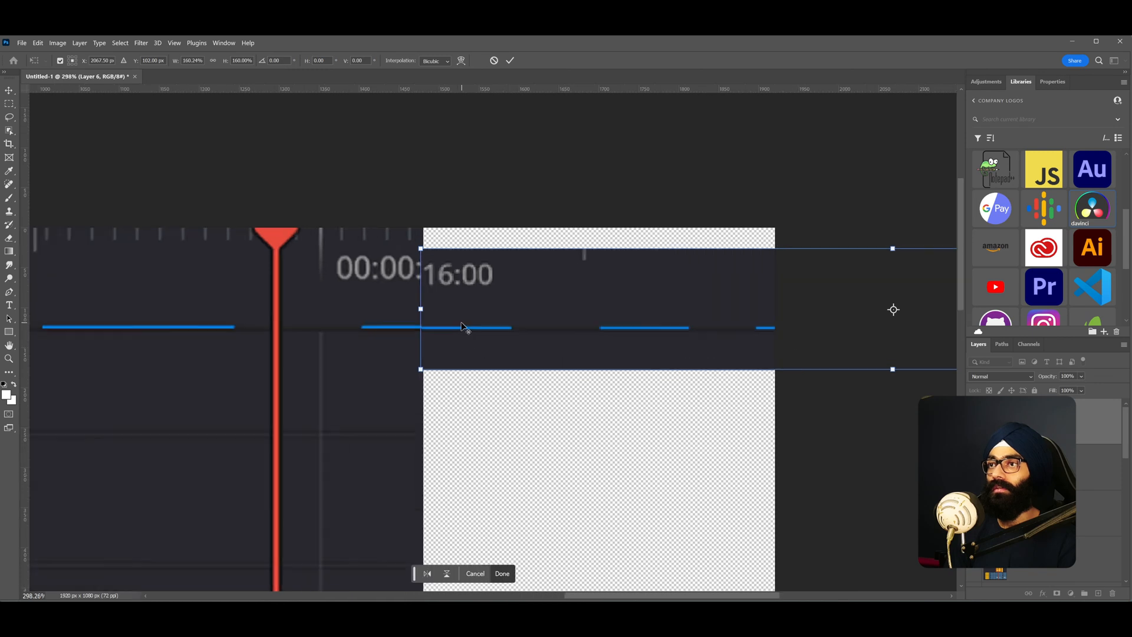
pyautogui.press('Up')
pyautogui.press('Up')
pyautogui.press('Up')
pyautogui.press('Up')
pyautogui.press('Up')
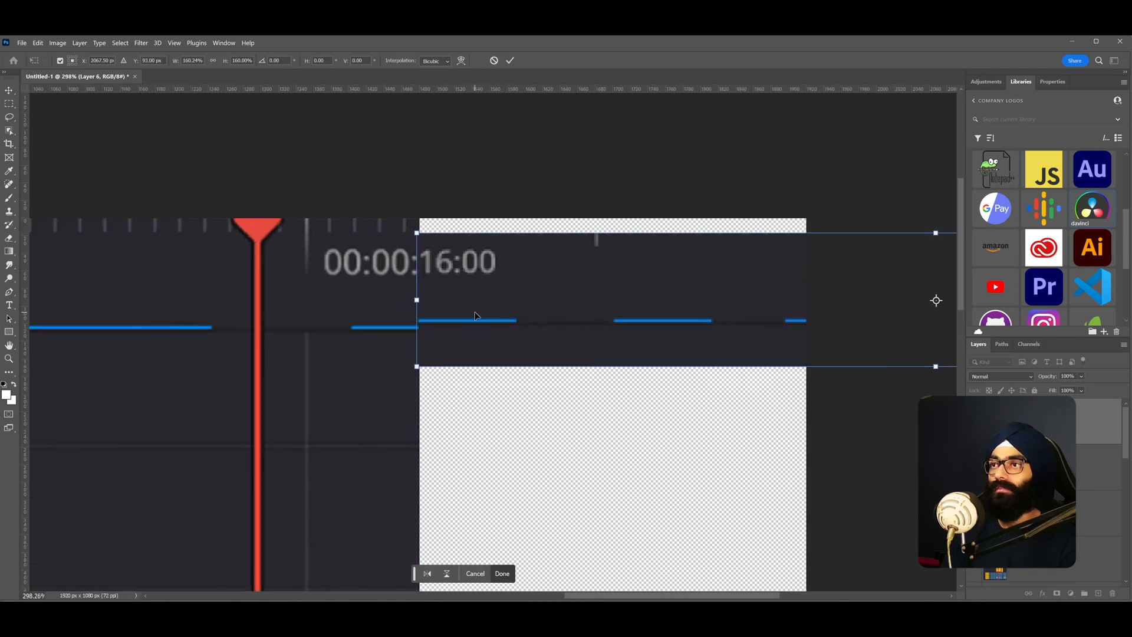
pyautogui.moveTo(417, 366); pyautogui.dragTo(410, 372)
pyautogui.moveTo(477, 328); pyautogui.dragTo(505, 330)
pyautogui.scroll(4, 421, 317)
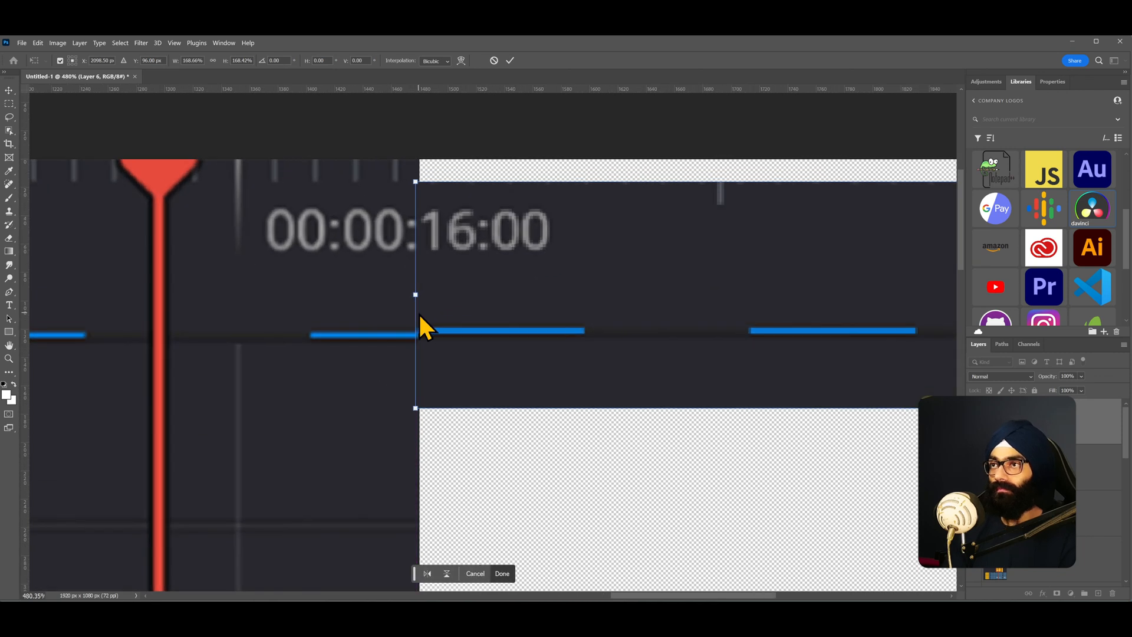
pyautogui.moveTo(416, 408); pyautogui.dragTo(407, 410)
pyautogui.moveTo(471, 345)
pyautogui.mouseDown()
pyautogui.moveTo(493, 343)
pyautogui.moveTo(480, 352)
pyautogui.mouseUp()
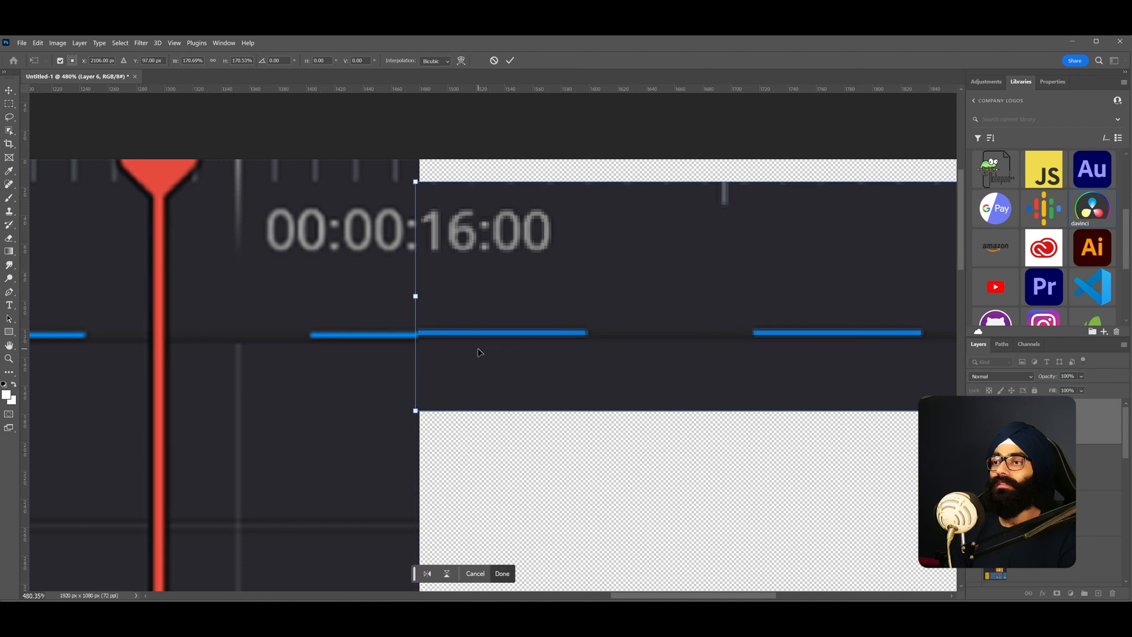
pyautogui.moveTo(415, 414); pyautogui.dragTo(398, 416)
pyautogui.moveTo(501, 341)
pyautogui.mouseDown()
pyautogui.moveTo(539, 338)
pyautogui.moveTo(522, 346)
pyautogui.mouseUp()
pyautogui.press('Return')
pyautogui.scroll(-5, 521, 337)
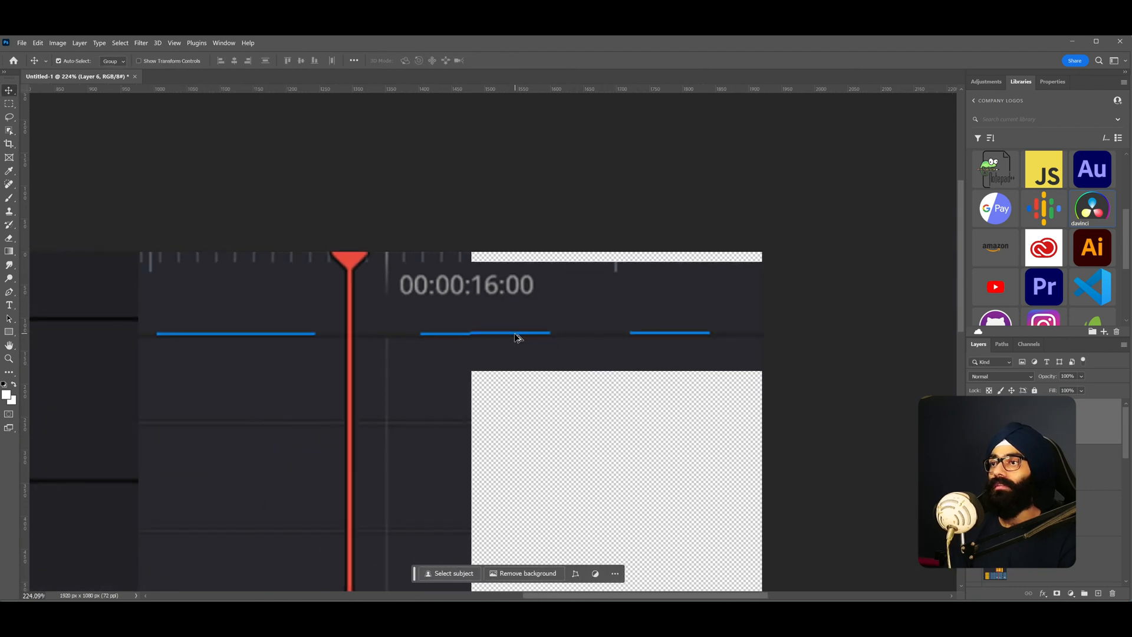
pyautogui.scroll(3, 495, 335)
pyautogui.scroll(1, 503, 334)
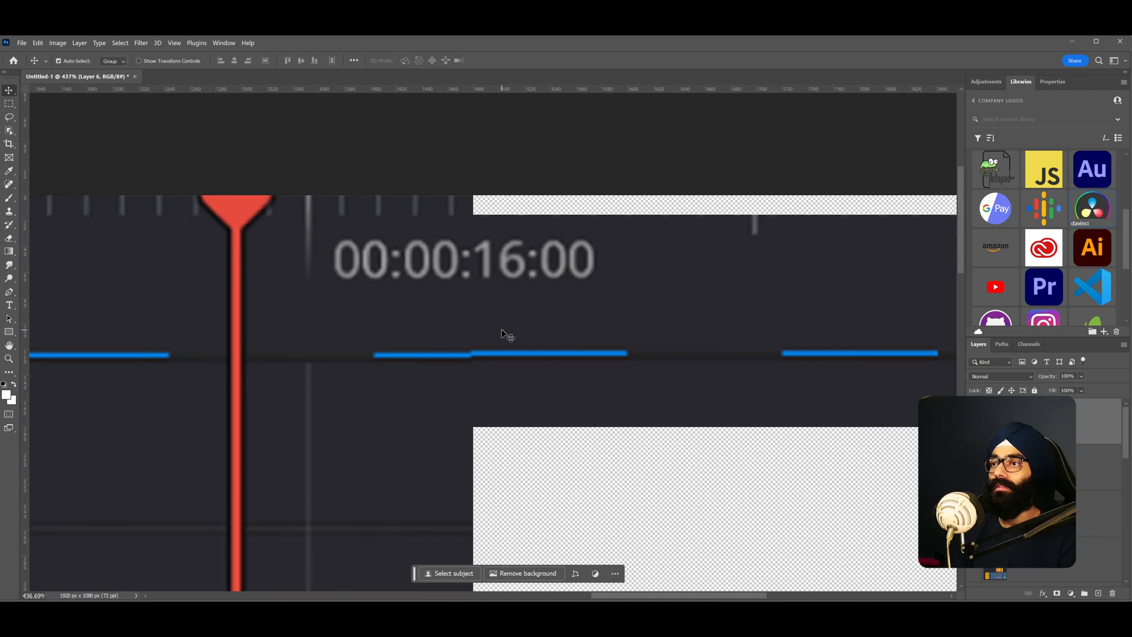
pyautogui.scroll(-2, 510, 341)
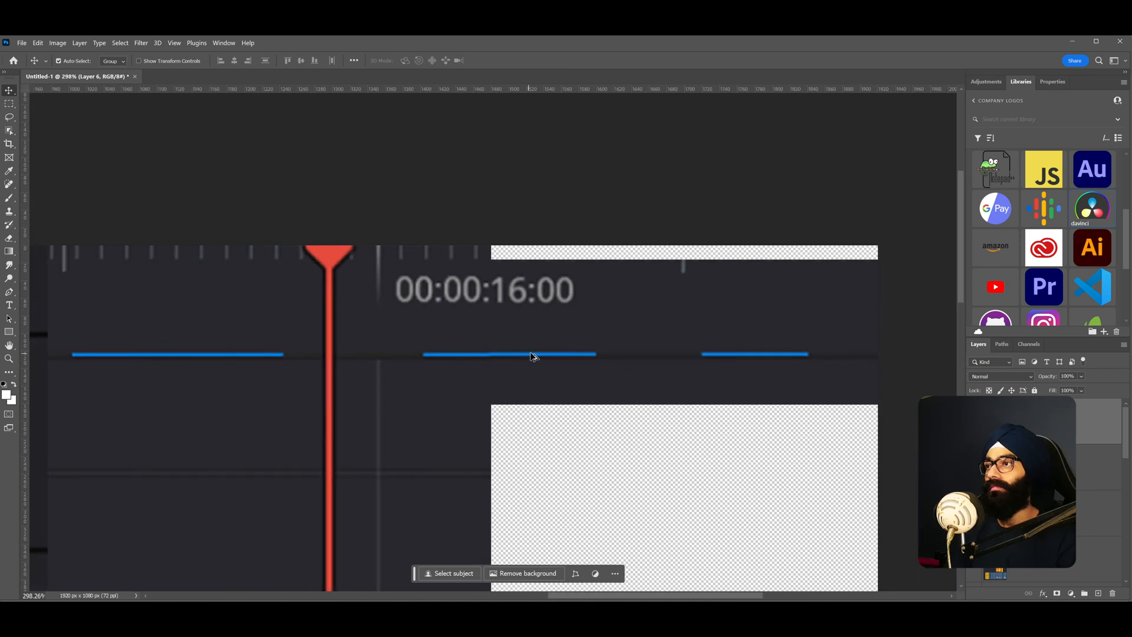
pyautogui.press('m')
pyautogui.moveTo(472, 221); pyautogui.dragTo(490, 219)
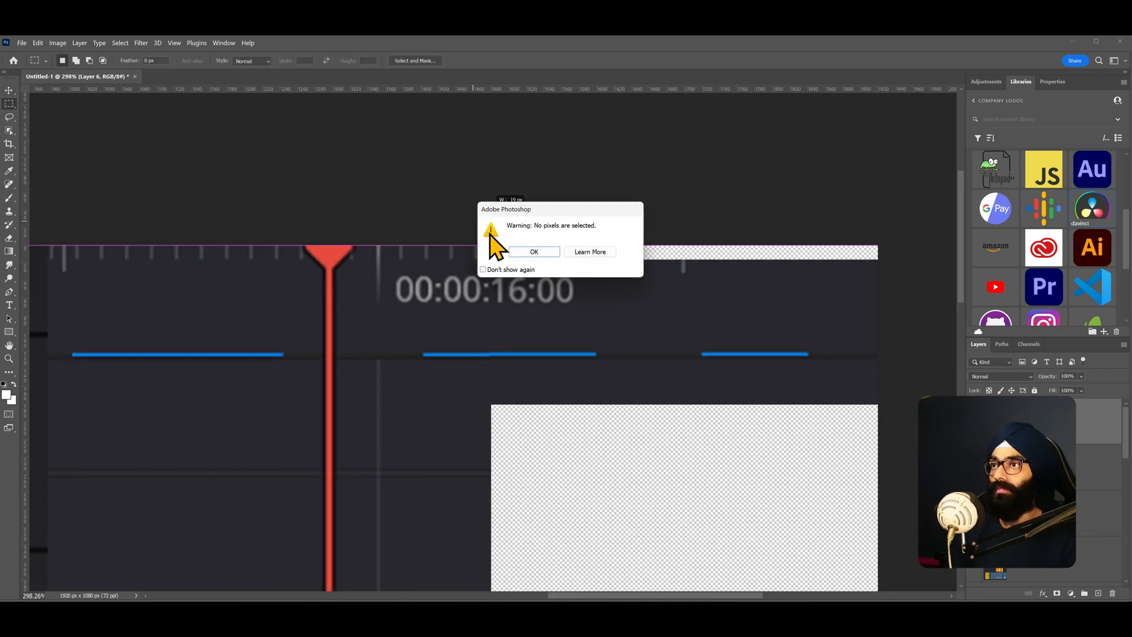
pyautogui.click(533, 252)
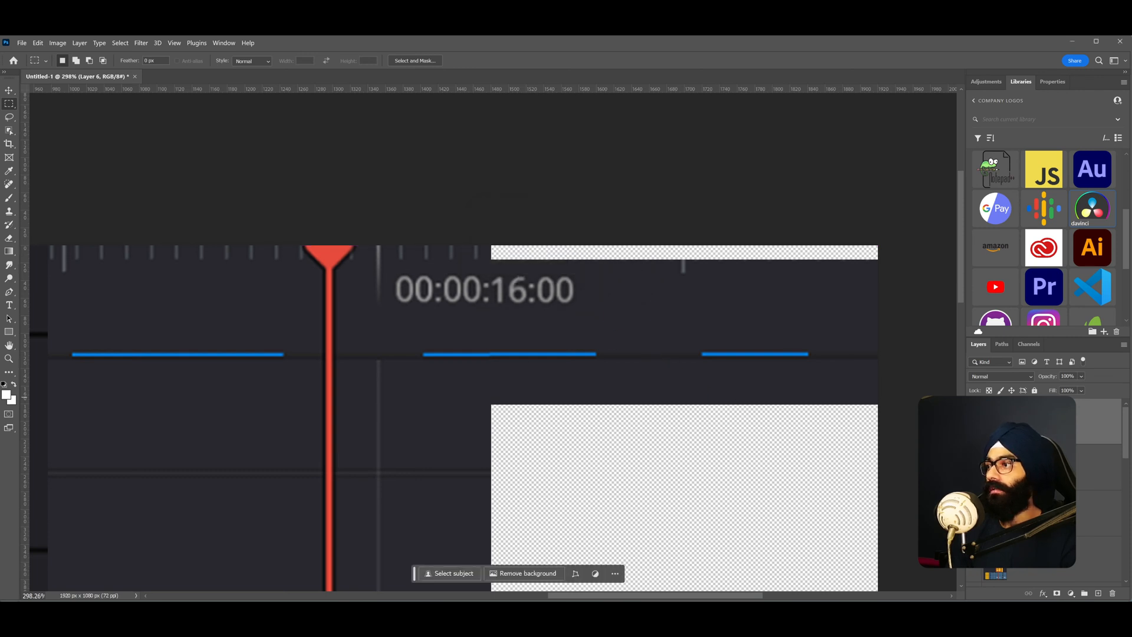
# - Select the empty strip beside the top ruler and fill it with dark grey sampled from the timeline
pyautogui.moveTo(488, 235); pyautogui.dragTo(520, 237)
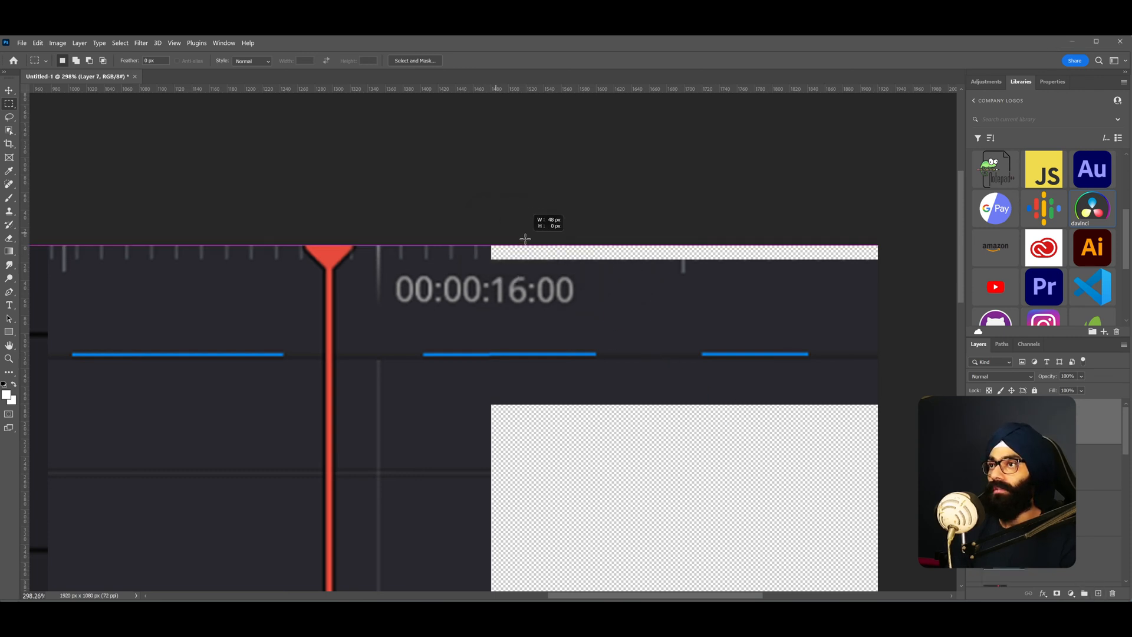
pyautogui.moveTo(900, 264); pyautogui.dragTo(899, 265)
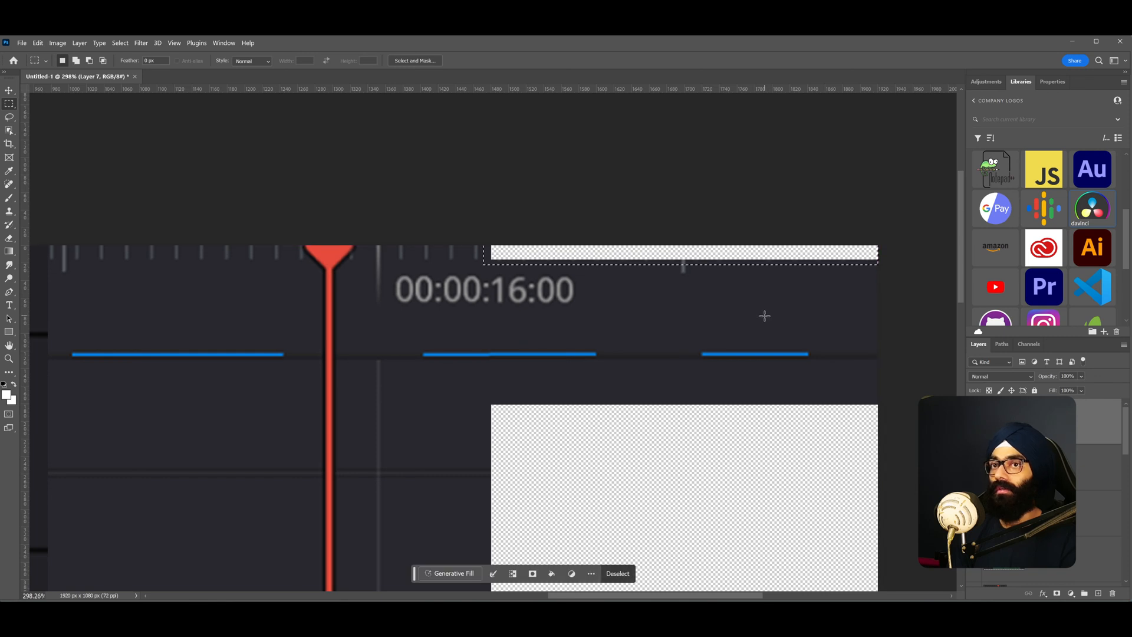
pyautogui.press('i')
pyautogui.click(765, 316)
pyautogui.hotkey('alt', 'BackSpace')
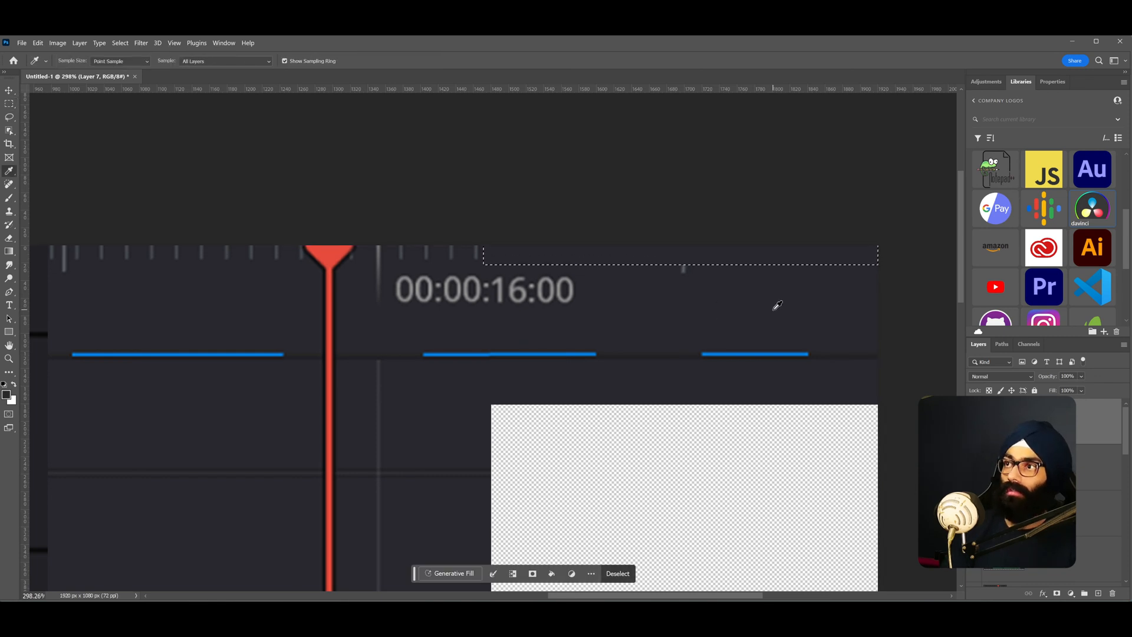
# - Move the scaled timeline layer down over the video tracks right of the playhead
pyautogui.scroll(-5, 641, 272)
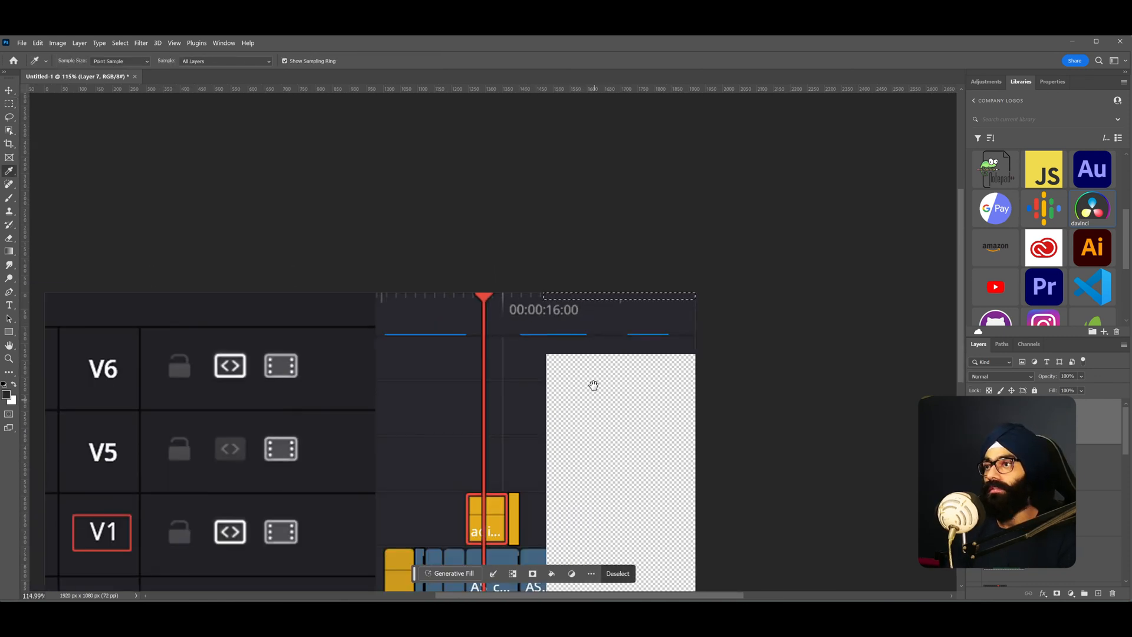
pyautogui.moveTo(566, 291); pyautogui.dragTo(571, 268)
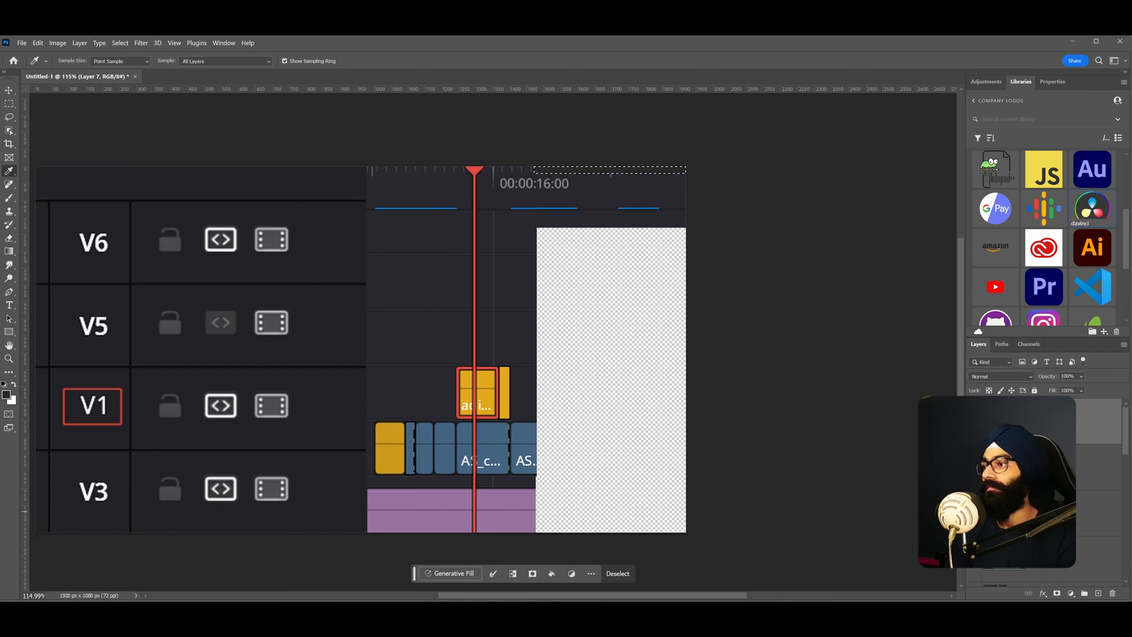
pyautogui.press('v')
pyautogui.click(975, 515)
pyautogui.moveTo(549, 370); pyautogui.dragTo(622, 438)
pyautogui.hotkey('ctrl', 't')
pyautogui.press('Return')
pyautogui.hotkey('ctrl', 't')
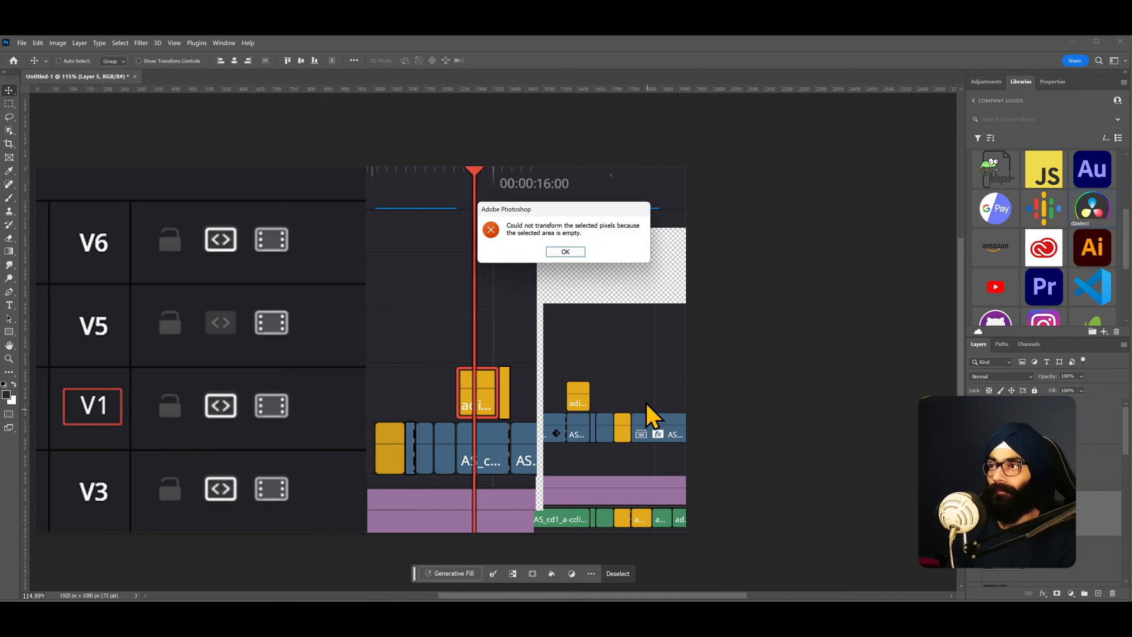
pyautogui.click(575, 250)
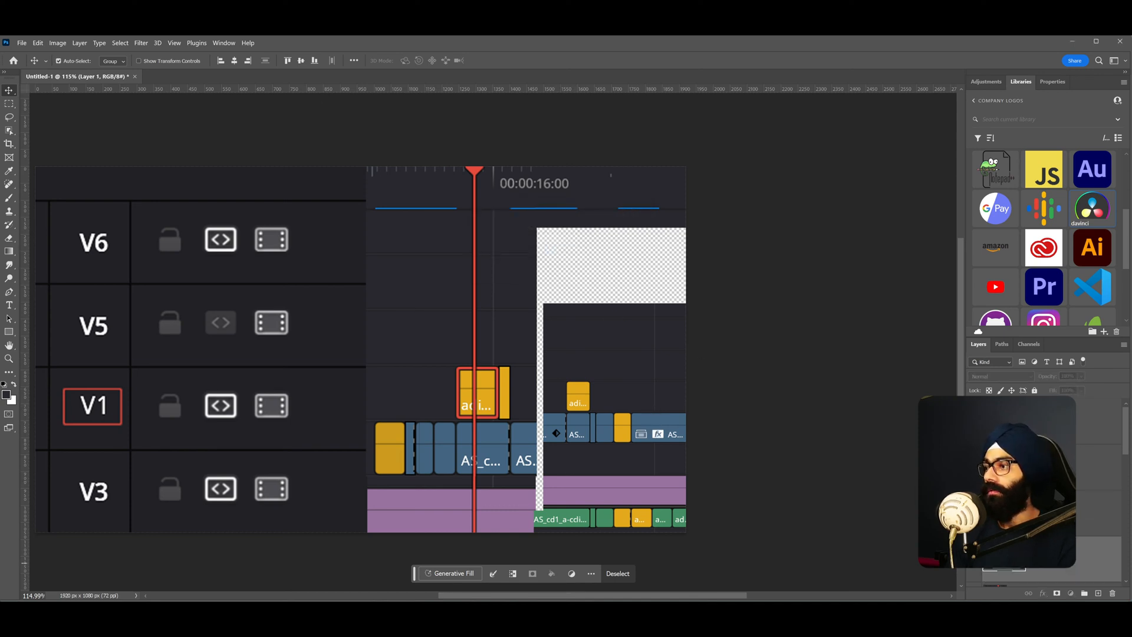
# - Keep repositioning the scaled timeline layer below the playhead and raise it in the layer stack
pyautogui.hotkey('ctrl', 't')
pyautogui.press('Return')
pyautogui.moveTo(629, 418); pyautogui.dragTo(389, 369)
pyautogui.hotkey('ctrl', 't')
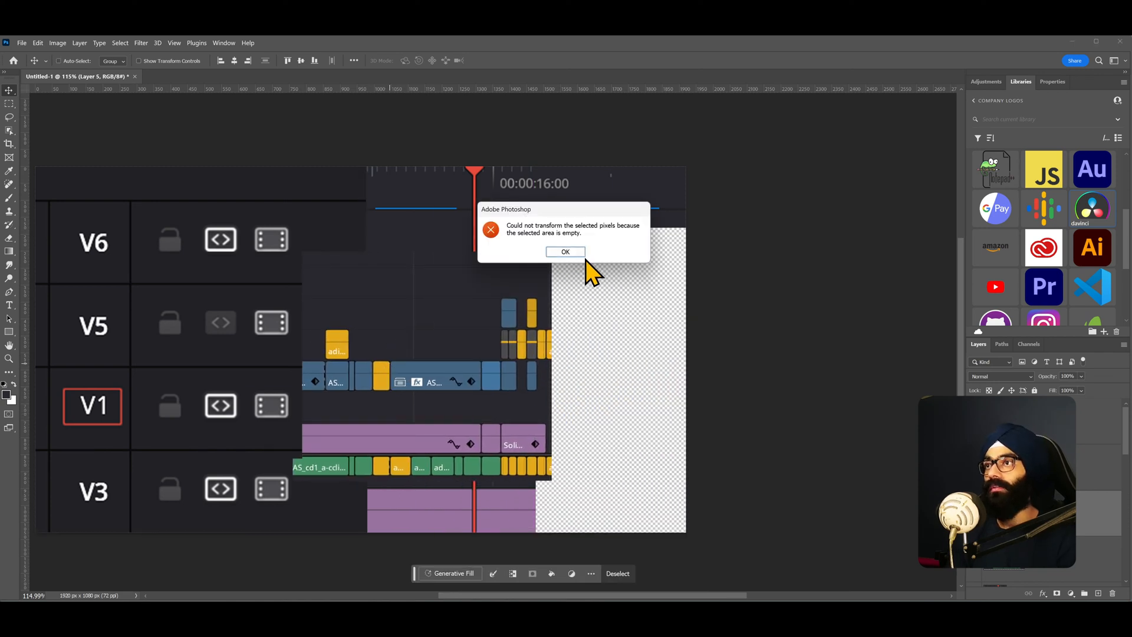
pyautogui.click(565, 252)
pyautogui.moveTo(474, 411); pyautogui.dragTo(507, 422)
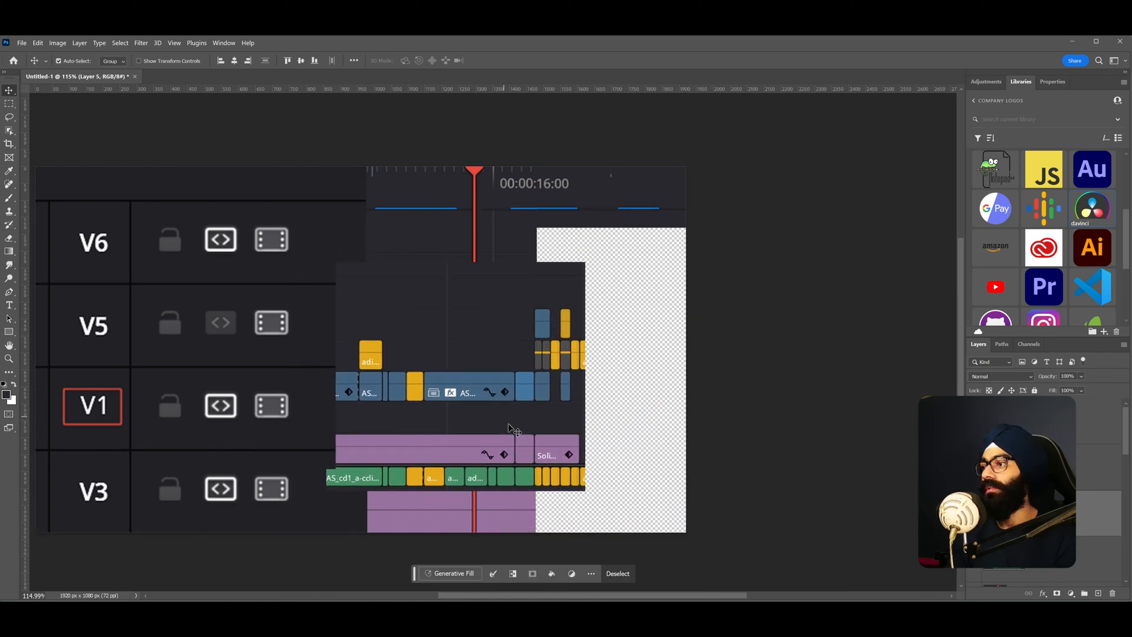
pyautogui.moveTo(554, 477); pyautogui.dragTo(584, 485)
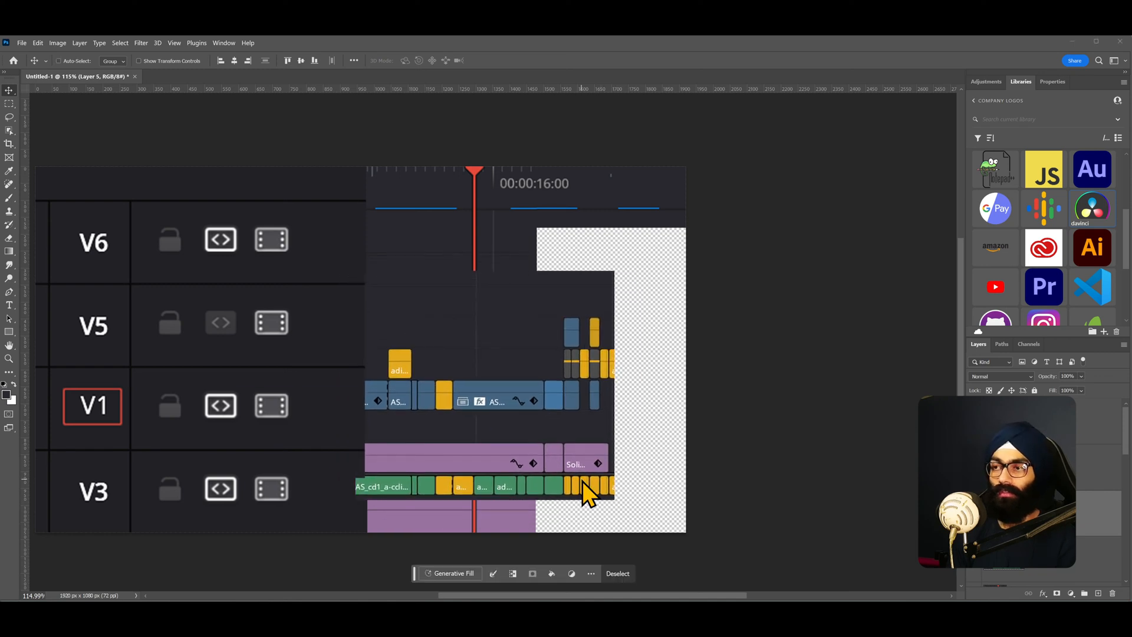
pyautogui.hotkey('ctrl', 't')
pyautogui.click(566, 252)
pyautogui.moveTo(548, 392); pyautogui.dragTo(492, 330)
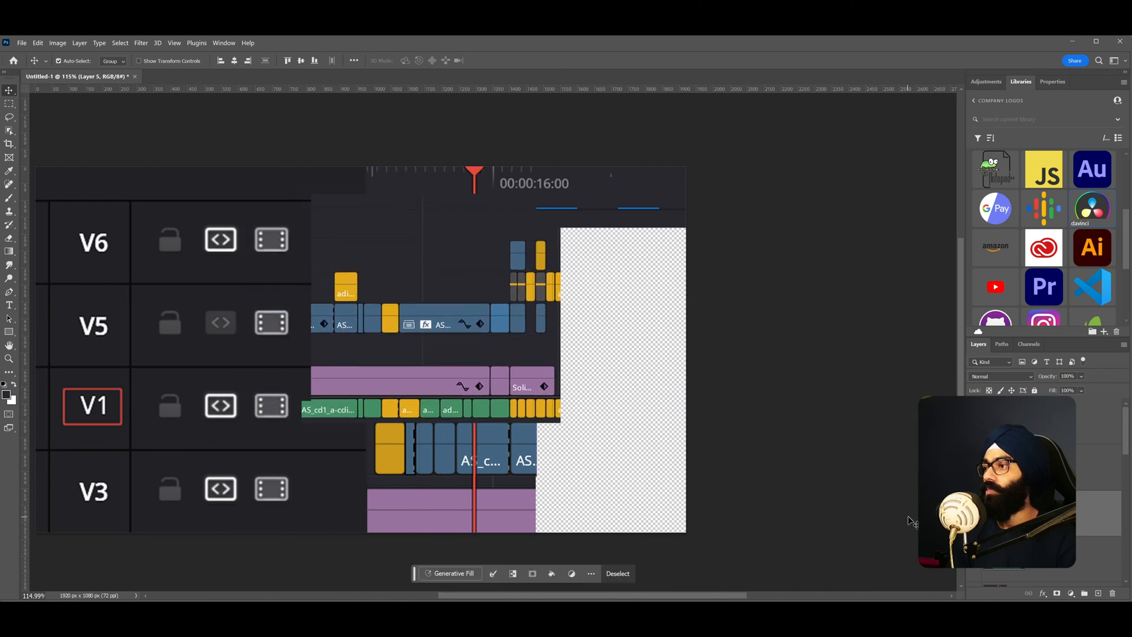
pyautogui.moveTo(1026, 514); pyautogui.dragTo(1026, 404)
pyautogui.click(585, 422)
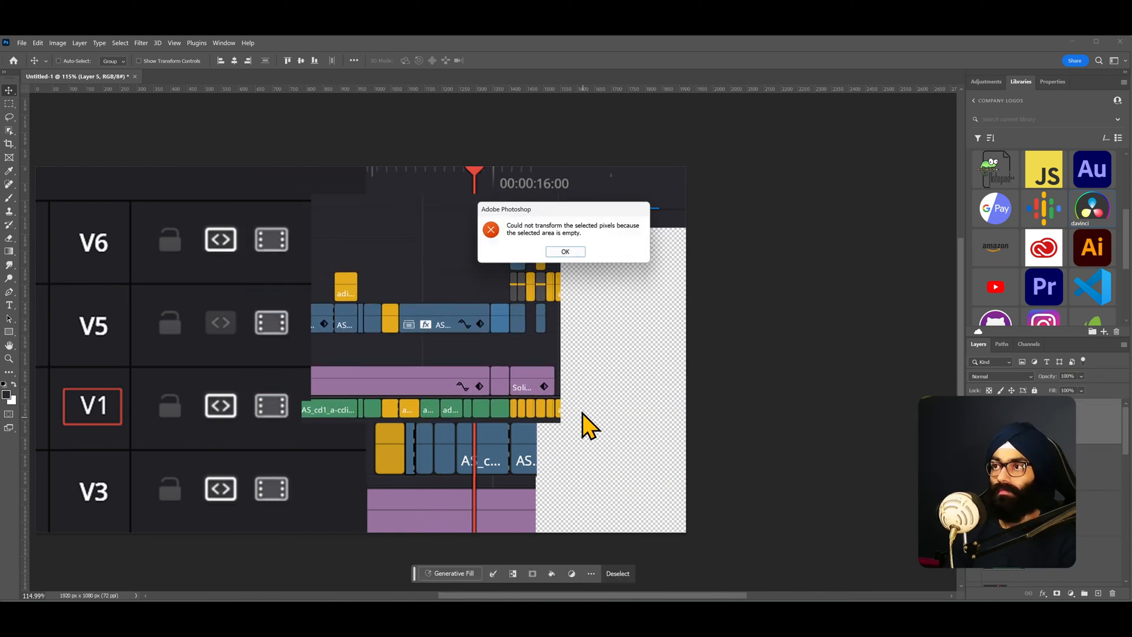
pyautogui.click(574, 254)
pyautogui.scroll(-2, 560, 357)
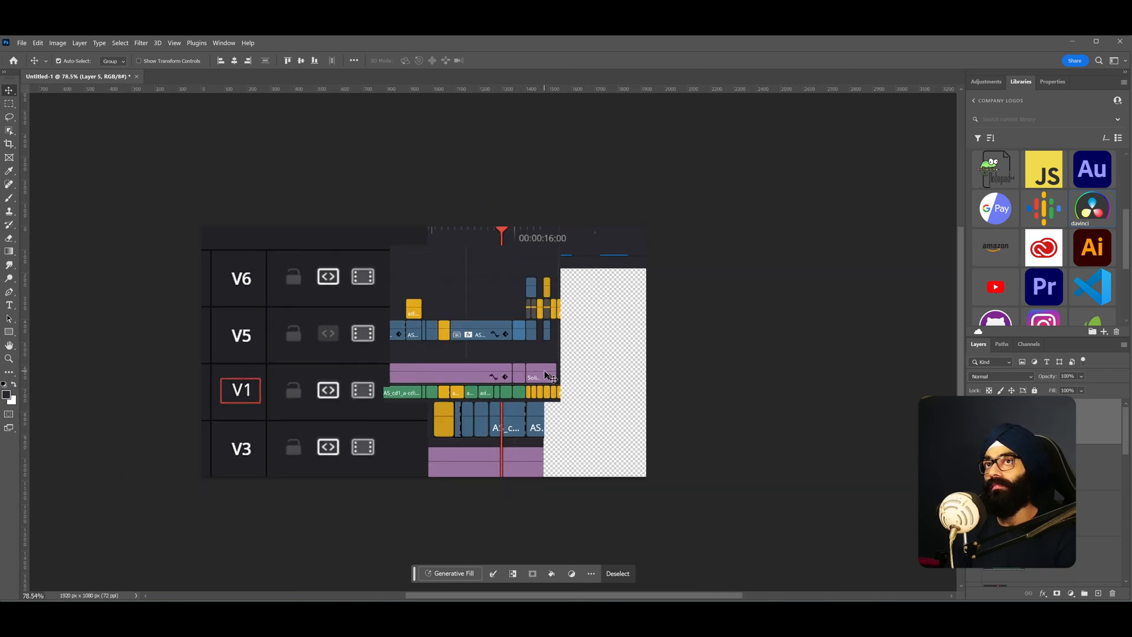
pyautogui.hotkey('ctrl', 's')
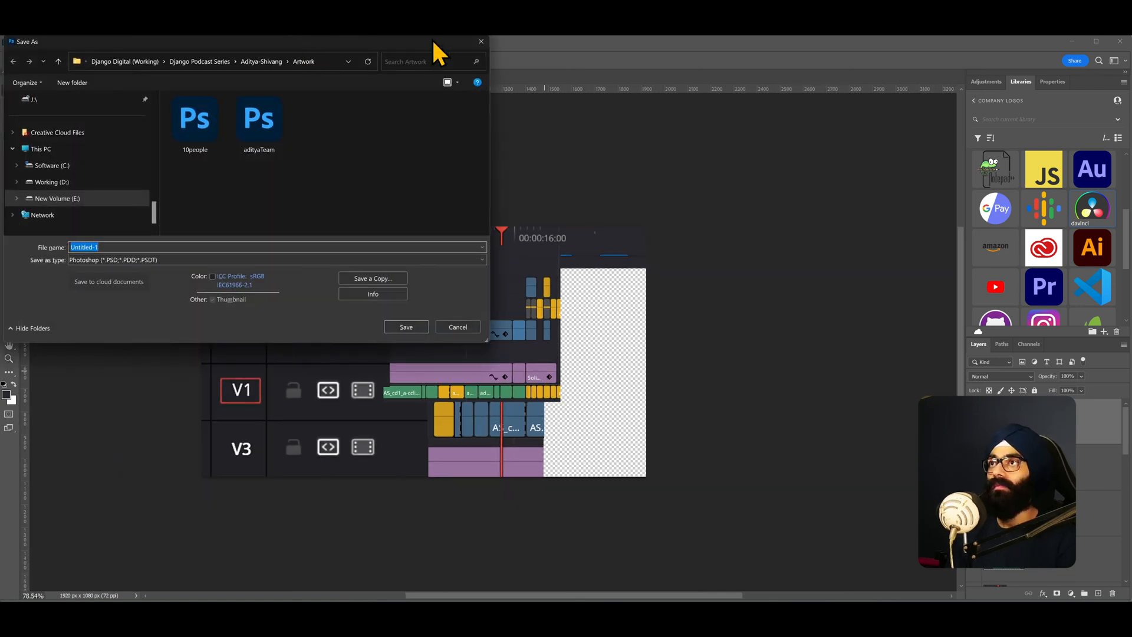
pyautogui.click(481, 40)
# - Nudge the timeline layer into place again and clear the leftover selection
pyautogui.moveTo(553, 351); pyautogui.dragTo(576, 374)
pyautogui.moveTo(522, 380); pyautogui.dragTo(552, 357)
pyautogui.keyDown('alt'); pyautogui.click(975, 422); pyautogui.keyUp('alt')
pyautogui.hotkey('ctrl', 't')
pyautogui.click(565, 252)
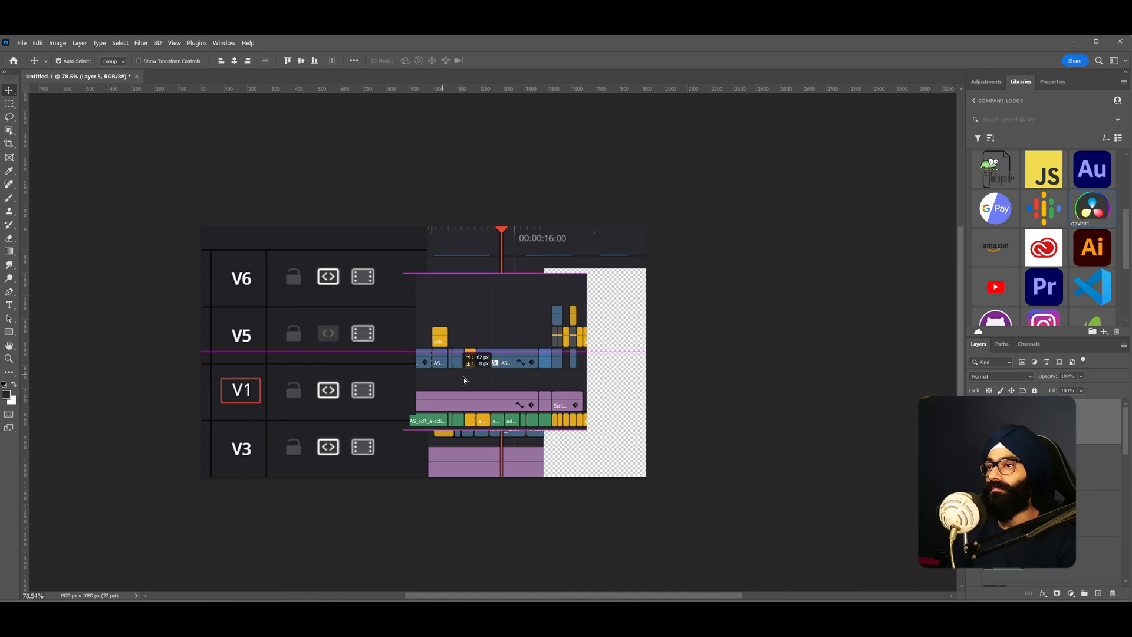
pyautogui.moveTo(437, 376); pyautogui.dragTo(472, 376)
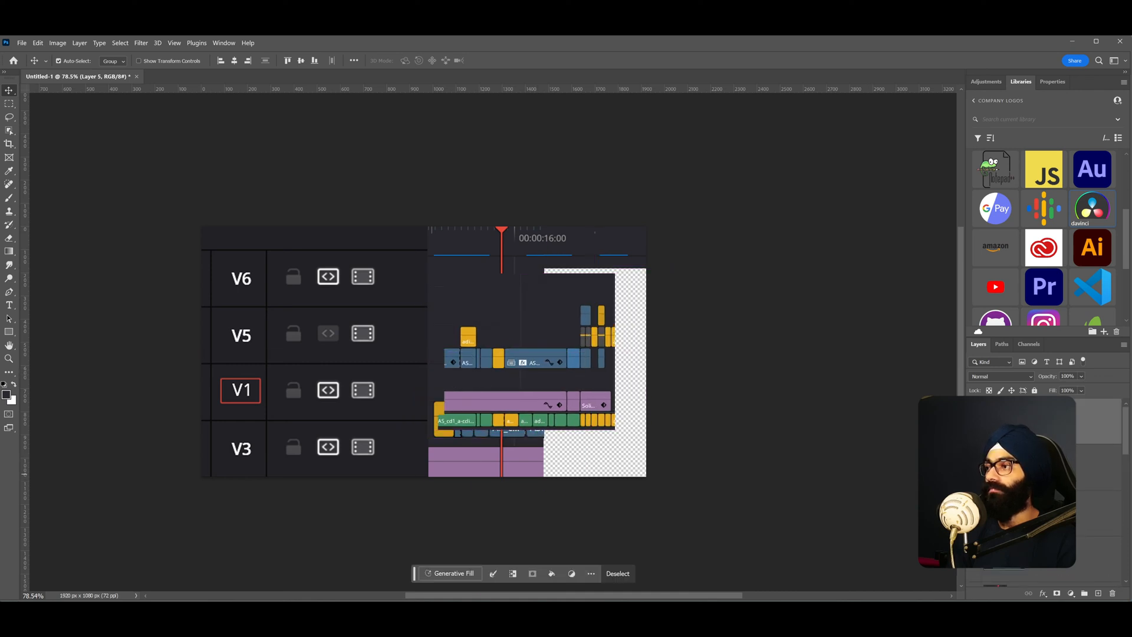
pyautogui.hotkey('ctrl', 'd')
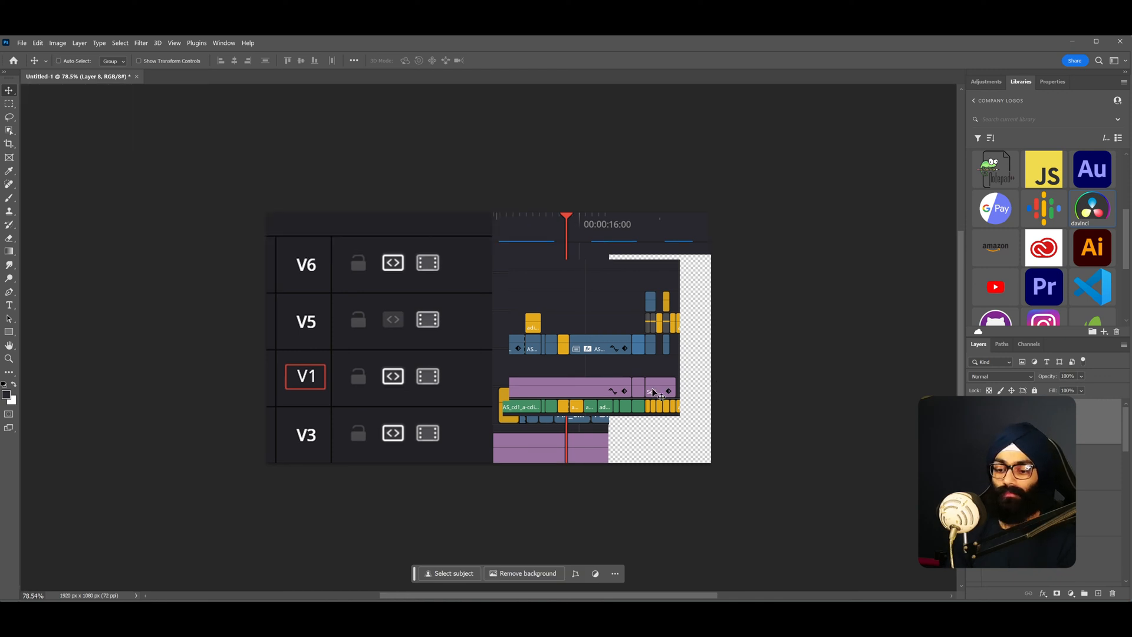
# - Free-transform and reposition the copied timeline section over the V5 to V1 tracks right of the playhead
pyautogui.hotkey('ctrl', 't')
pyautogui.moveTo(660, 381); pyautogui.dragTo(704, 417)
pyautogui.press('Return')
pyautogui.click(976, 505)
pyautogui.moveTo(671, 381); pyautogui.dragTo(585, 369)
pyautogui.hotkey('ctrl', 't')
pyautogui.scroll(3, 660, 349)
pyautogui.hotkey('alt', 'space')
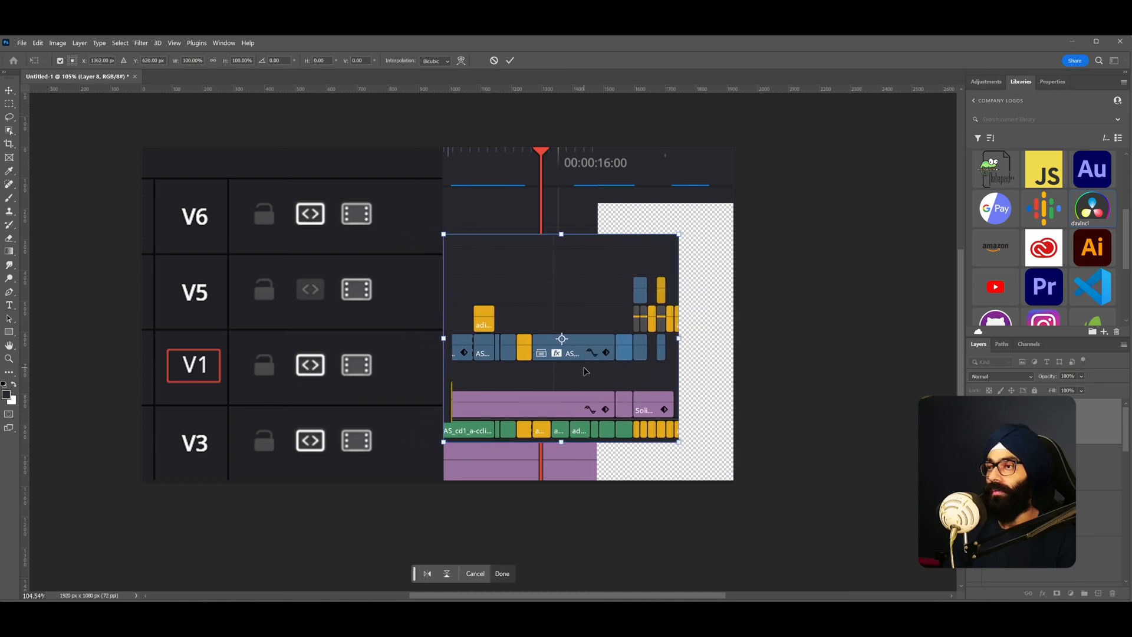
pyautogui.press('Return')
pyautogui.press('m')
pyautogui.moveTo(426, 221); pyautogui.dragTo(707, 372)
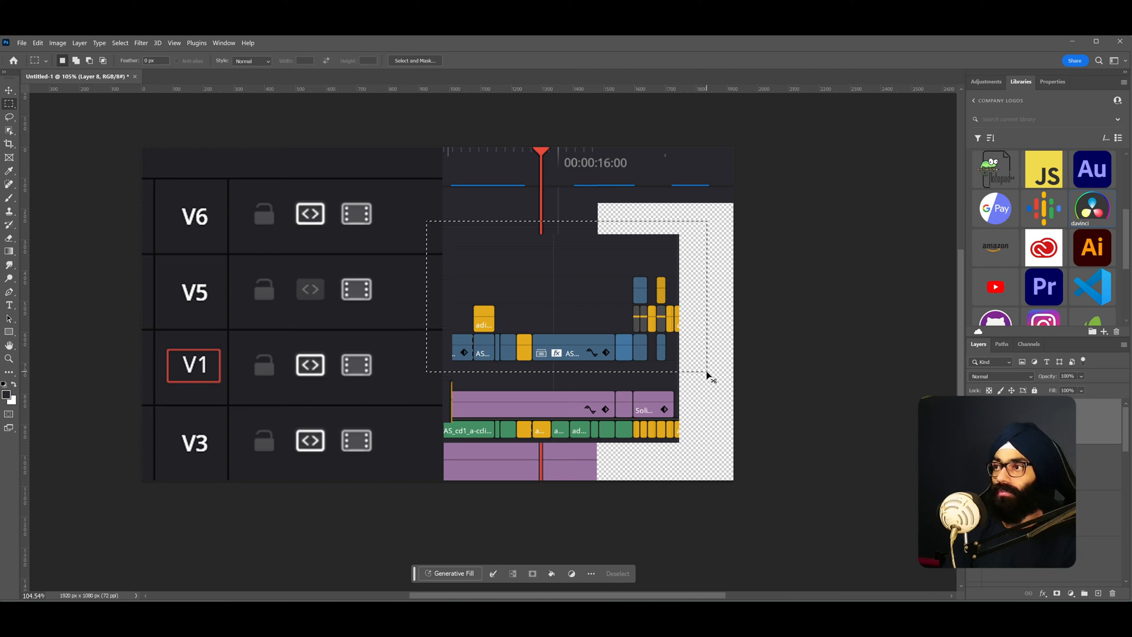
pyautogui.hotkey('ctrl', 'd')
# - Move and scale the timeline section layer to match the track size of the main timeline
pyautogui.press('v')
pyautogui.scroll(2, 609, 346)
pyautogui.moveTo(567, 326); pyautogui.dragTo(744, 391)
pyautogui.scroll(2, 687, 424)
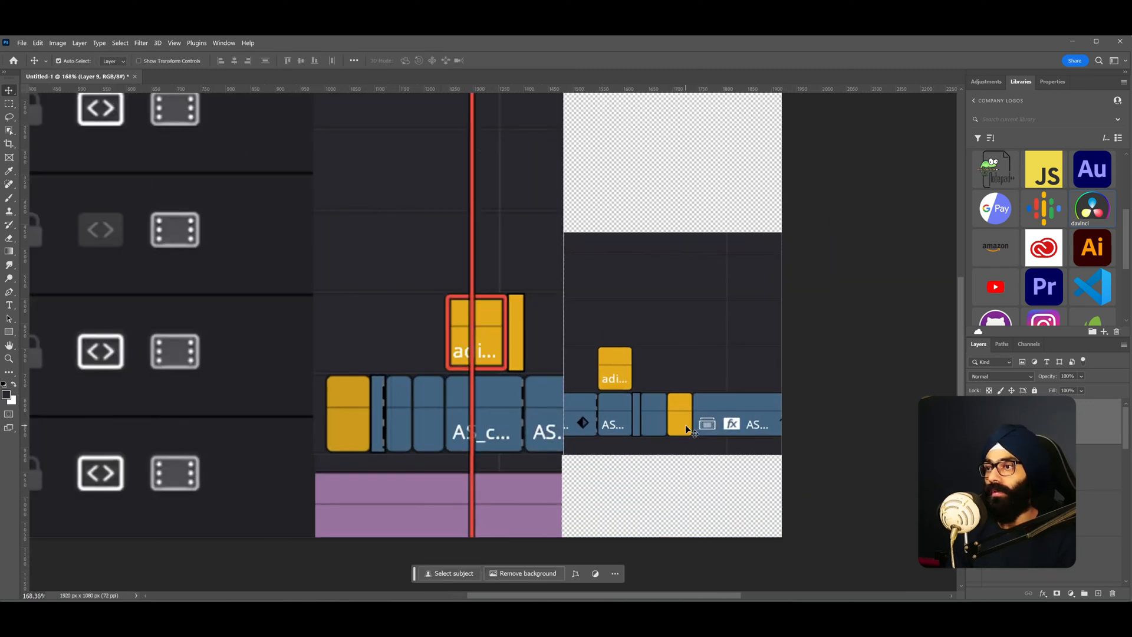
pyautogui.hotkey('ctrl', 't')
pyautogui.moveTo(563, 455); pyautogui.dragTo(507, 488)
pyautogui.moveTo(627, 460); pyautogui.dragTo(691, 431)
pyautogui.moveTo(573, 462); pyautogui.dragTo(555, 480)
pyautogui.moveTo(611, 475); pyautogui.dragTo(614, 445)
# - Nudge the section until its clips line up with the V1 track, then commit the transform
pyautogui.scroll(9, 571, 476)
pyautogui.hotkey('alt', 'space')
pyautogui.press('Escape')
pyautogui.press('Right')
pyautogui.press('Right')
pyautogui.press('Right')
pyautogui.press('Up')
pyautogui.press('Right')
pyautogui.press('Left')
pyautogui.press('Up')
pyautogui.press('Right')
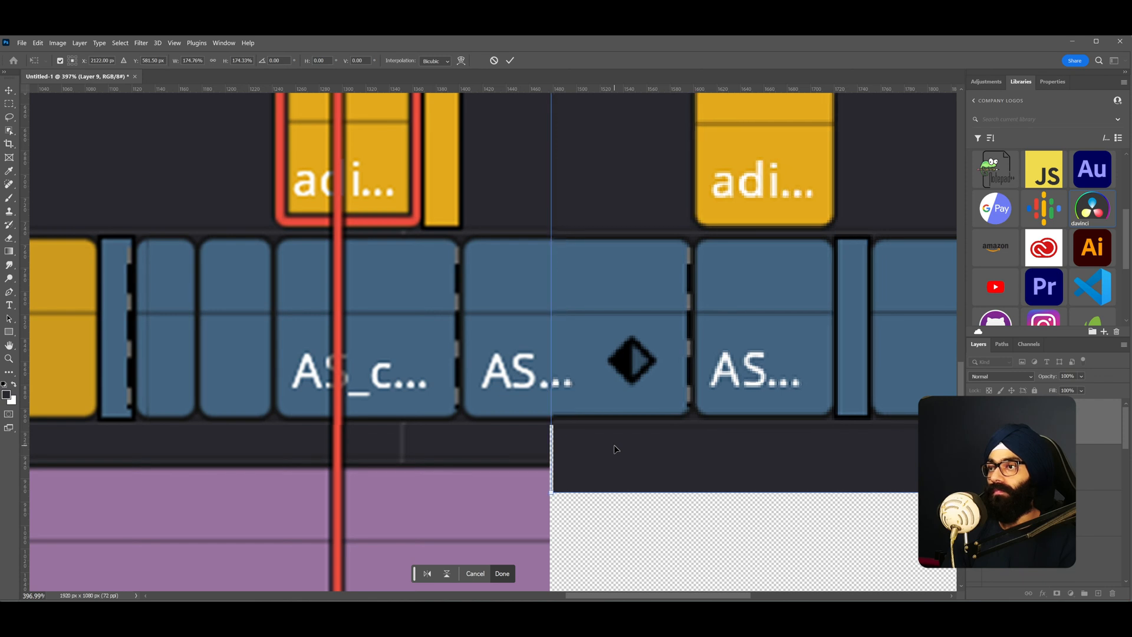
pyautogui.press('Down')
pyautogui.press('Left')
pyautogui.press('Return')
# - Shift the base timeline piece down and delete a rectangular area above the V1 clips right of the playhead
pyautogui.scroll(-2, 614, 445)
pyautogui.scroll(-5, 614, 445)
pyautogui.scroll(3, 664, 460)
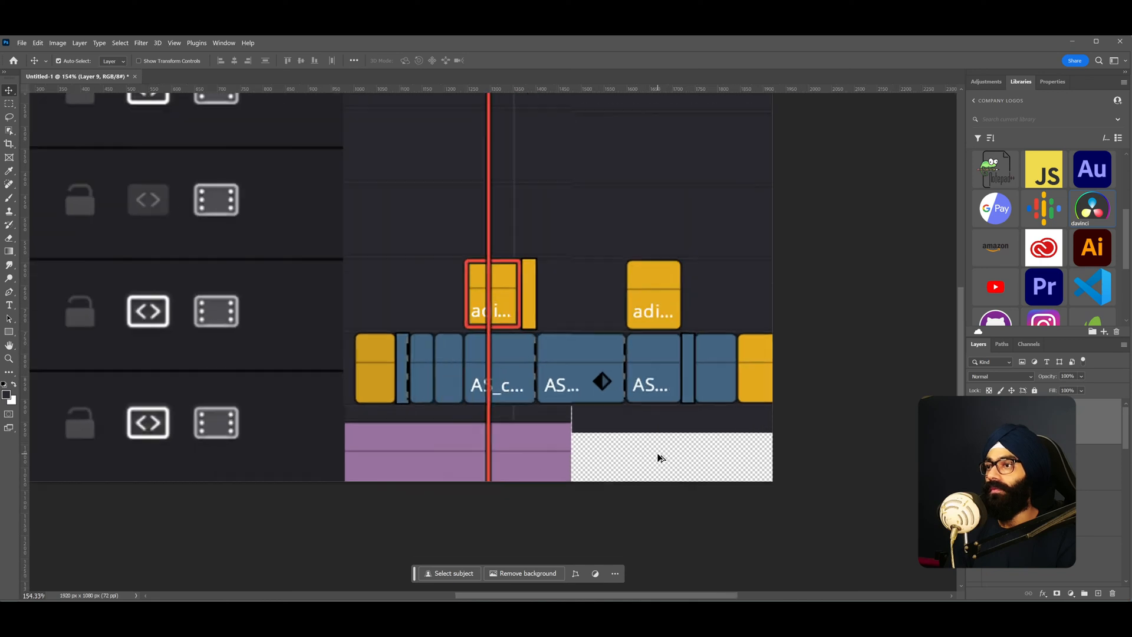
pyautogui.click(523, 448)
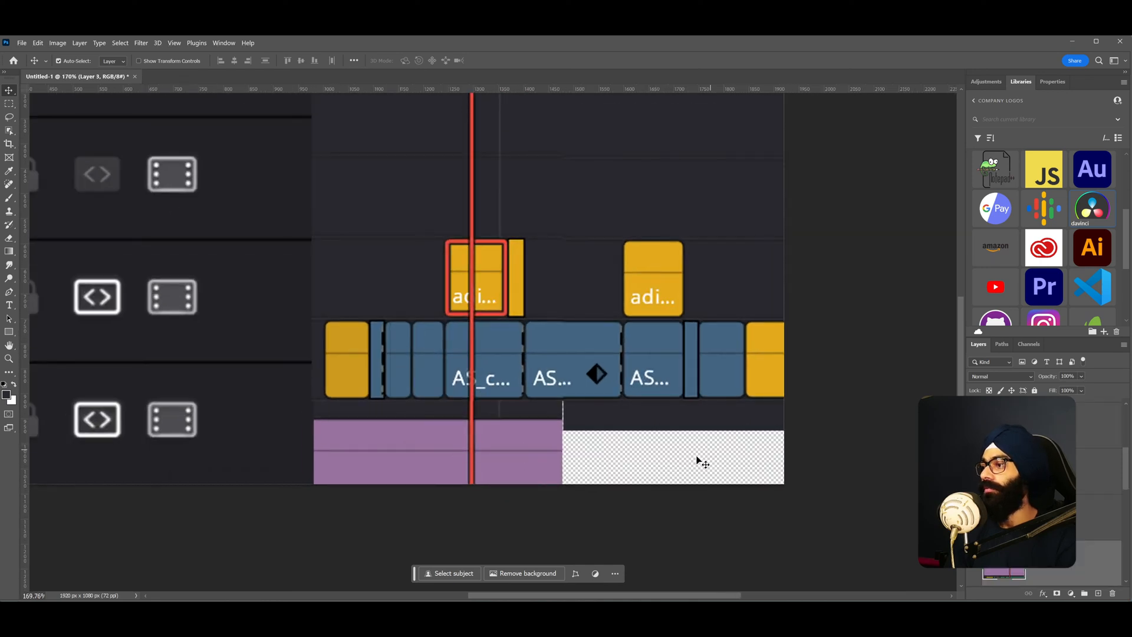
pyautogui.scroll(-1, 530, 421)
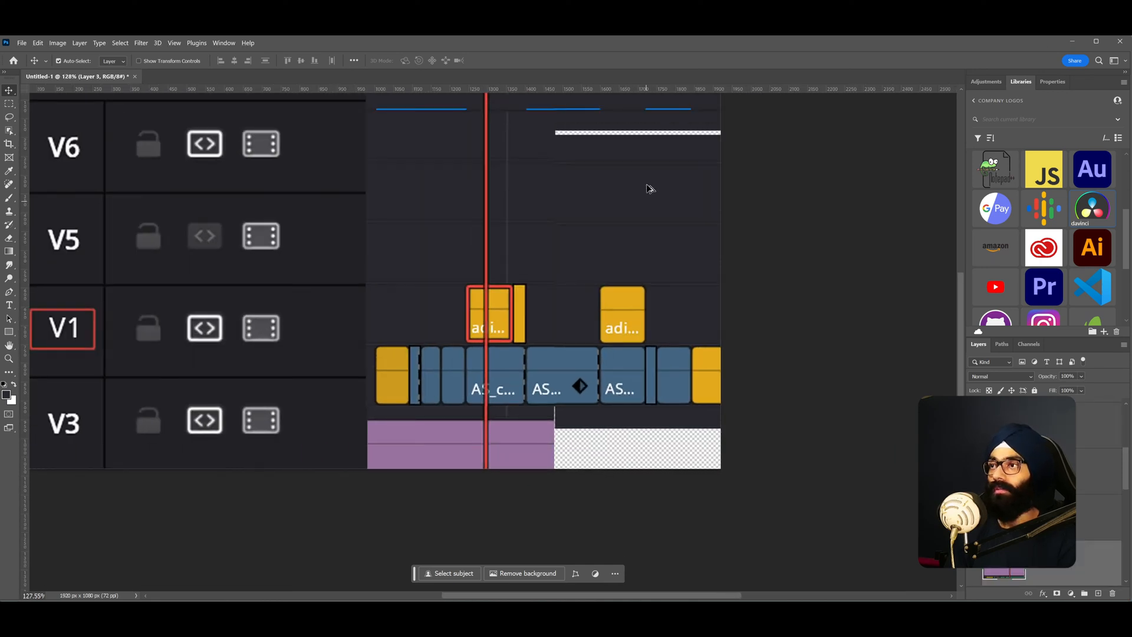
pyautogui.moveTo(596, 207); pyautogui.dragTo(574, 298)
pyautogui.press('m')
pyautogui.moveTo(517, 231); pyautogui.dragTo(749, 281)
pyautogui.press('Delete')
pyautogui.hotkey('ctrl', 'd')
pyautogui.hotkey('ctrl', '0')
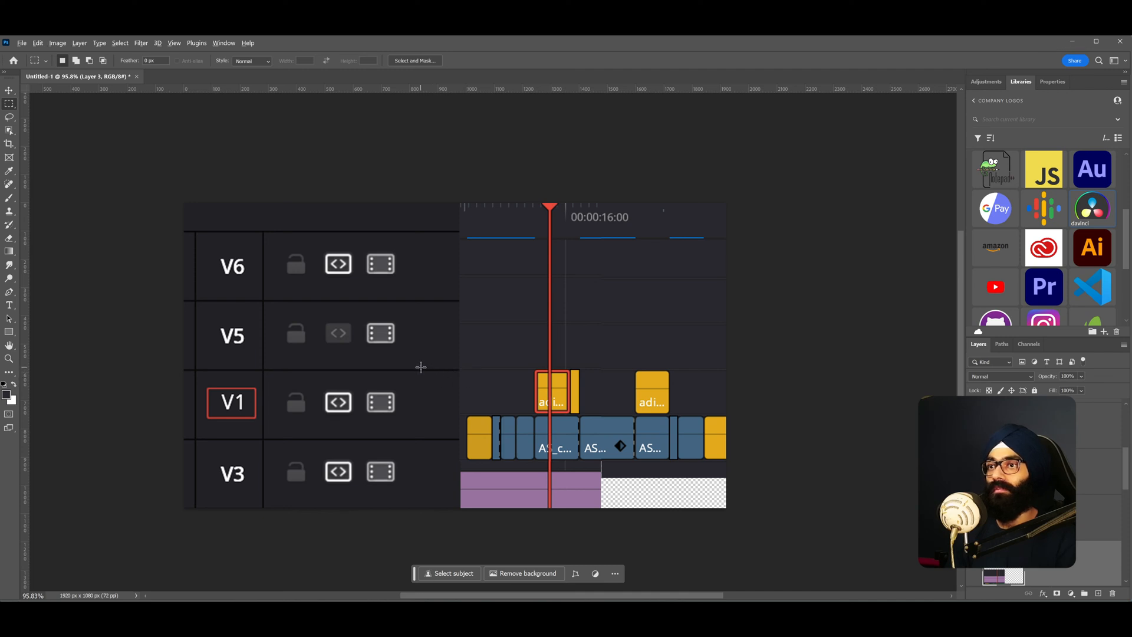
# - Paste the copied audio track strip and move it down over the lower audio track
pyautogui.scroll(5, 579, 460)
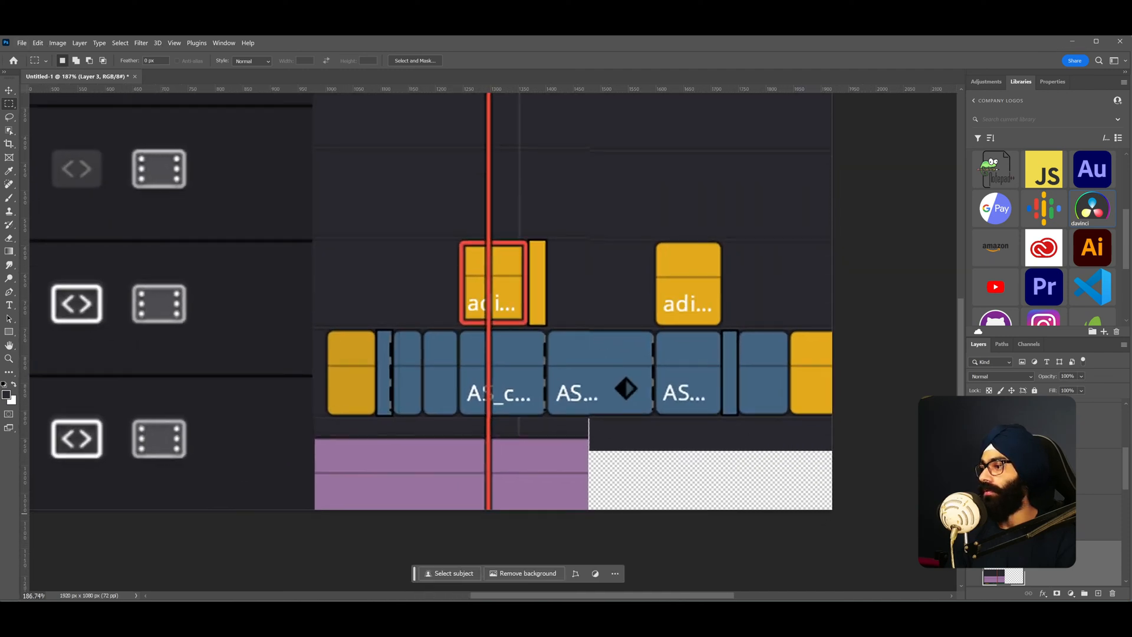
pyautogui.hotkey('ctrl', 'v')
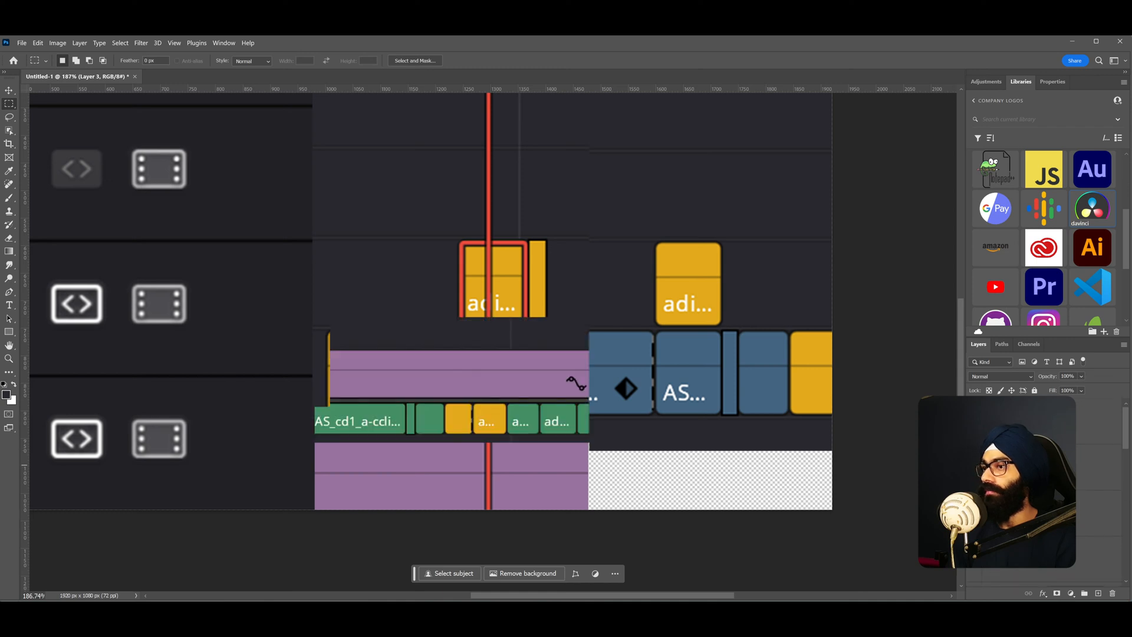
pyautogui.press('v')
pyautogui.moveTo(387, 372); pyautogui.dragTo(533, 474)
# - Copy a section of the purple audio clip to a new layer and move it left
pyautogui.press('m')
pyautogui.moveTo(664, 442); pyautogui.dragTo(767, 505)
pyautogui.hotkey('ctrl', 'j')
pyautogui.press('v')
pyautogui.moveTo(643, 482); pyautogui.dragTo(604, 476)
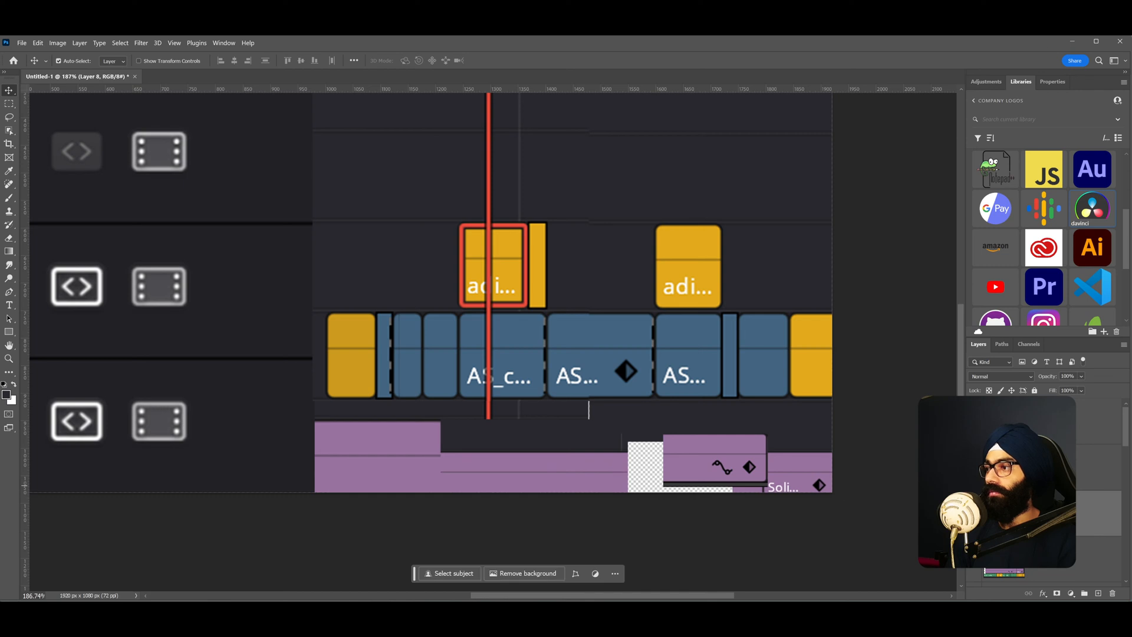
# - Scale the copied purple clip, bring it forward, and place it right of the gap on the audio track
pyautogui.click(974, 558)
pyautogui.moveTo(729, 466); pyautogui.dragTo(781, 470)
pyautogui.hotkey('ctrl', 't')
pyautogui.moveTo(712, 487)
pyautogui.mouseDown()
pyautogui.moveTo(683, 504)
pyautogui.moveTo(694, 464)
pyautogui.moveTo(715, 471)
pyautogui.mouseUp()
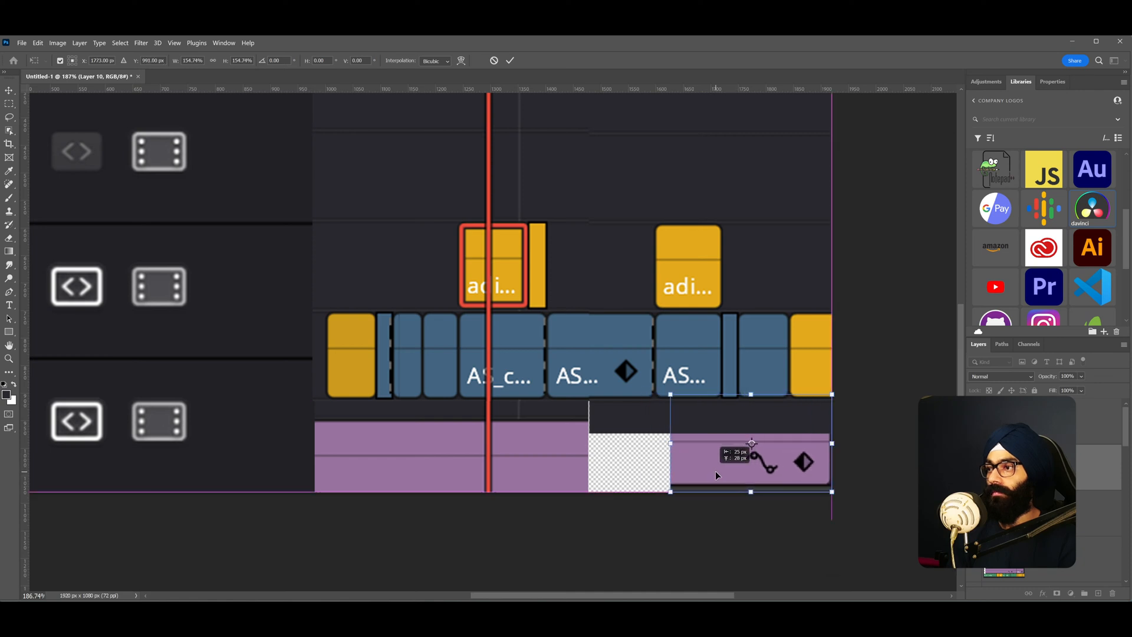
pyautogui.press('Return')
pyautogui.hotkey('ctrl', ']')
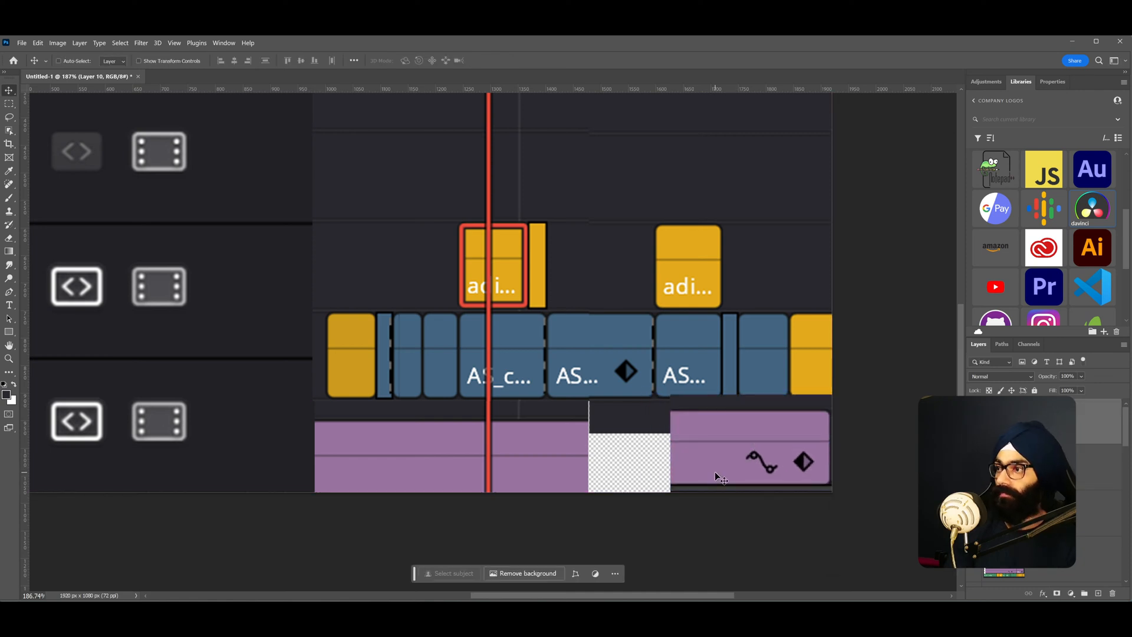
pyautogui.moveTo(724, 469)
pyautogui.mouseDown()
pyautogui.moveTo(737, 467)
pyautogui.moveTo(727, 454)
pyautogui.mouseUp()
# - Select and copy a section of the purple audio clip just left of the gap
pyautogui.press('m')
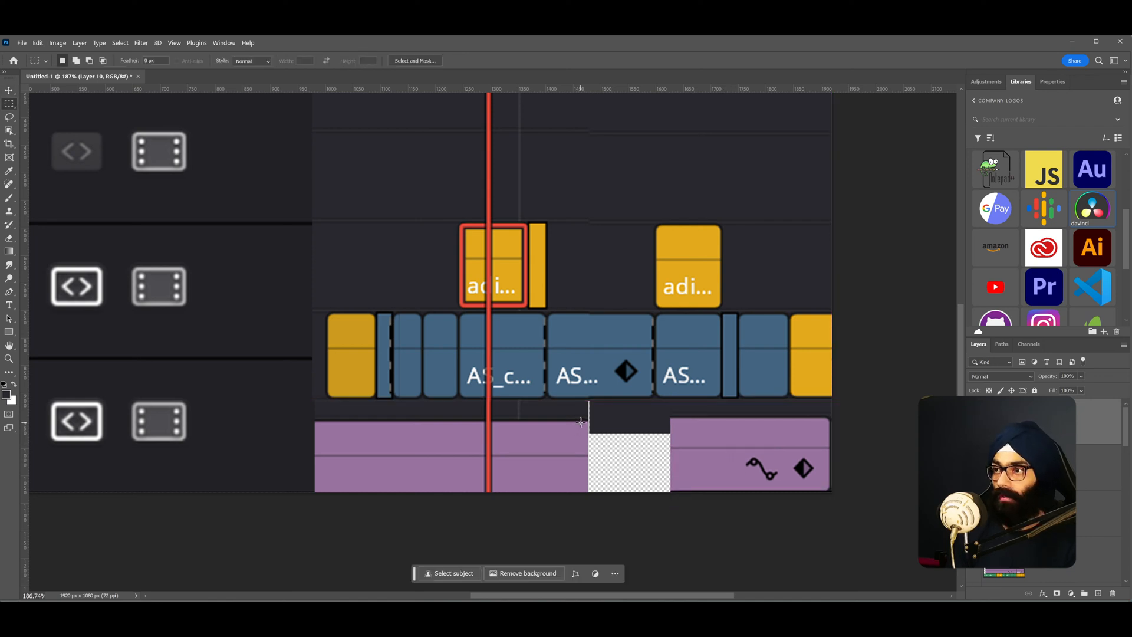
pyautogui.press('v')
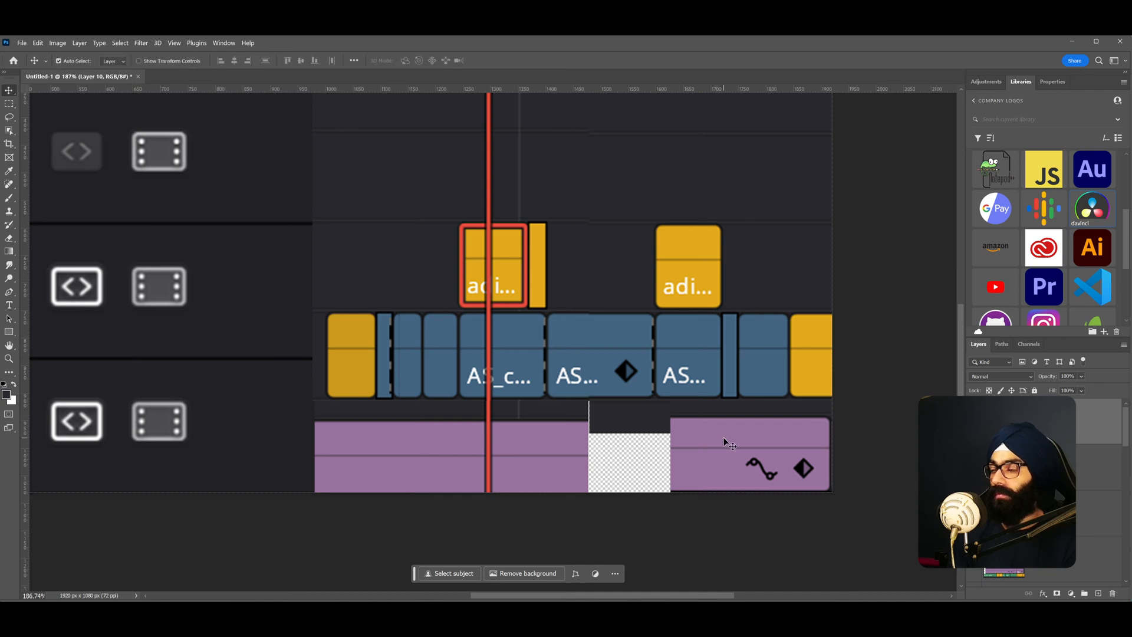
pyautogui.press('m')
pyautogui.moveTo(522, 422); pyautogui.dragTo(588, 492)
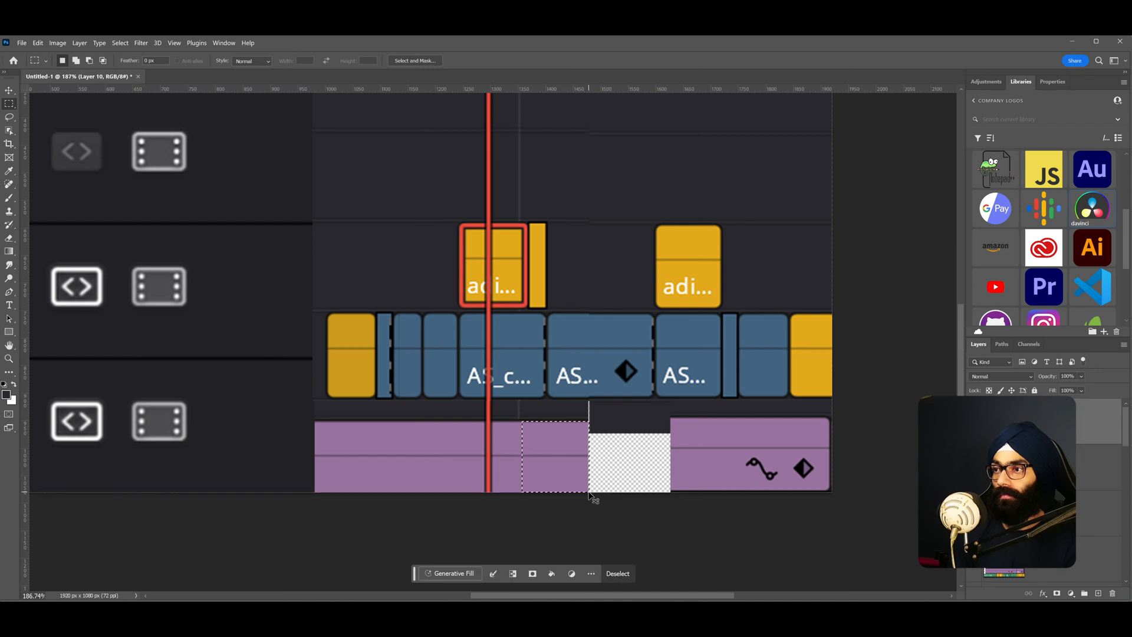
pyautogui.hotkey('ctrl', 'c')
pyautogui.press('Return')
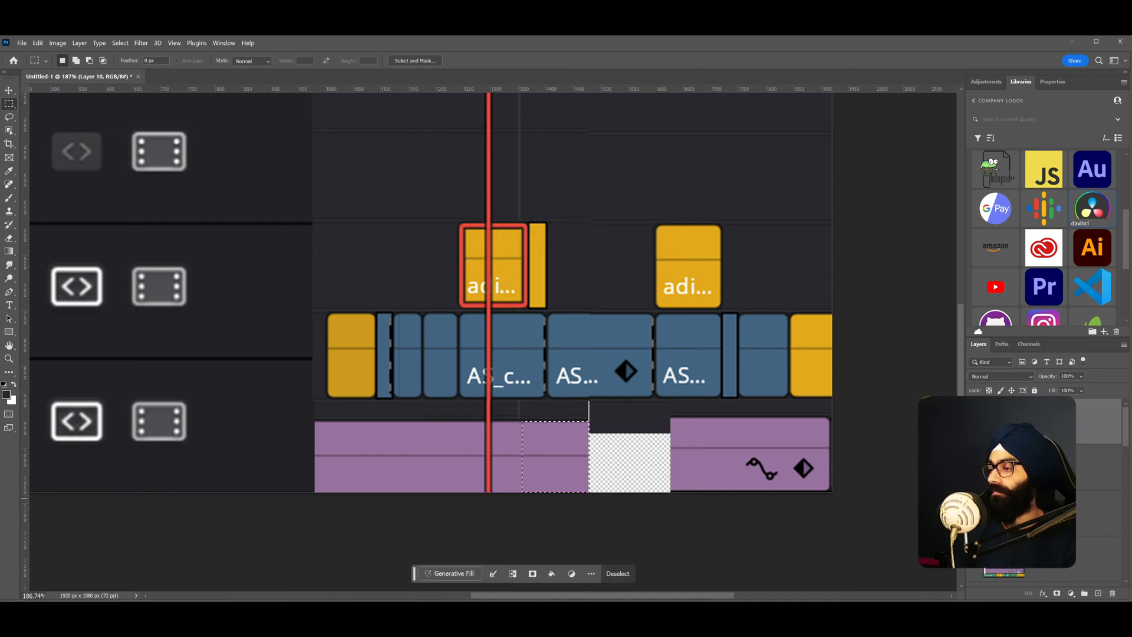
# - Duplicate the selected purple section onto a new layer and move it right into the gap
pyautogui.scroll(-2, 1027, 498)
pyautogui.click(1027, 512)
pyautogui.scroll(-3, 1027, 516)
pyautogui.scroll(-1, 1026, 513)
pyautogui.click(1026, 513)
pyautogui.hotkey('ctrl', 'j')
pyautogui.hotkey('ctrl', 't')
pyautogui.moveTo(582, 456); pyautogui.dragTo(635, 449)
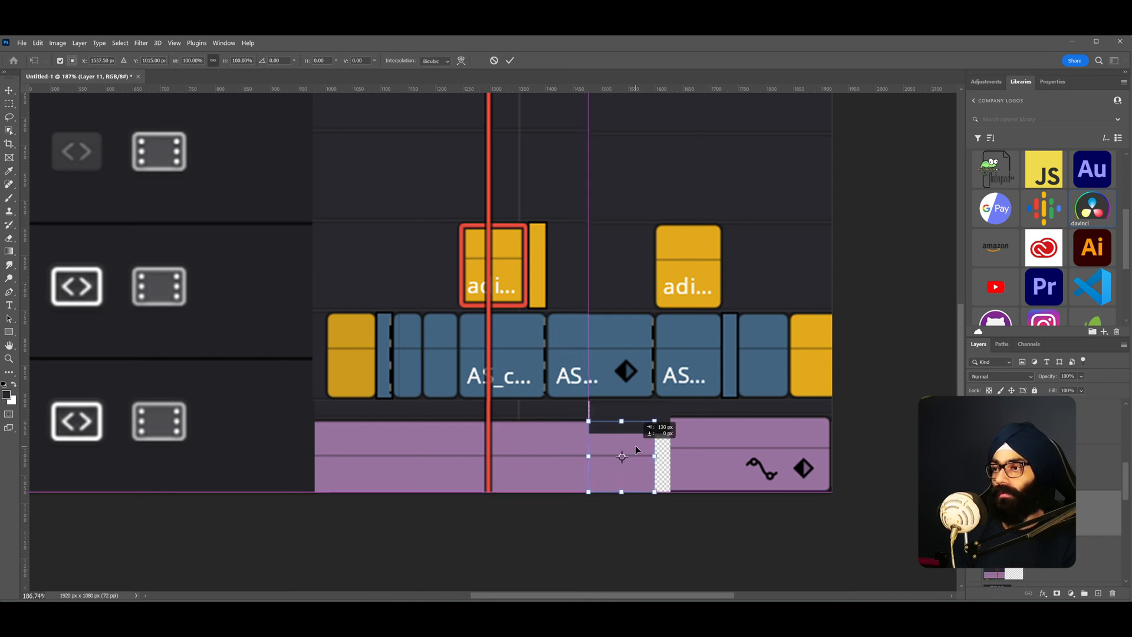
pyautogui.press('Return')
# - Duplicate the purple piece again and move it right to close the remaining gap beside the right clip
pyautogui.press('m')
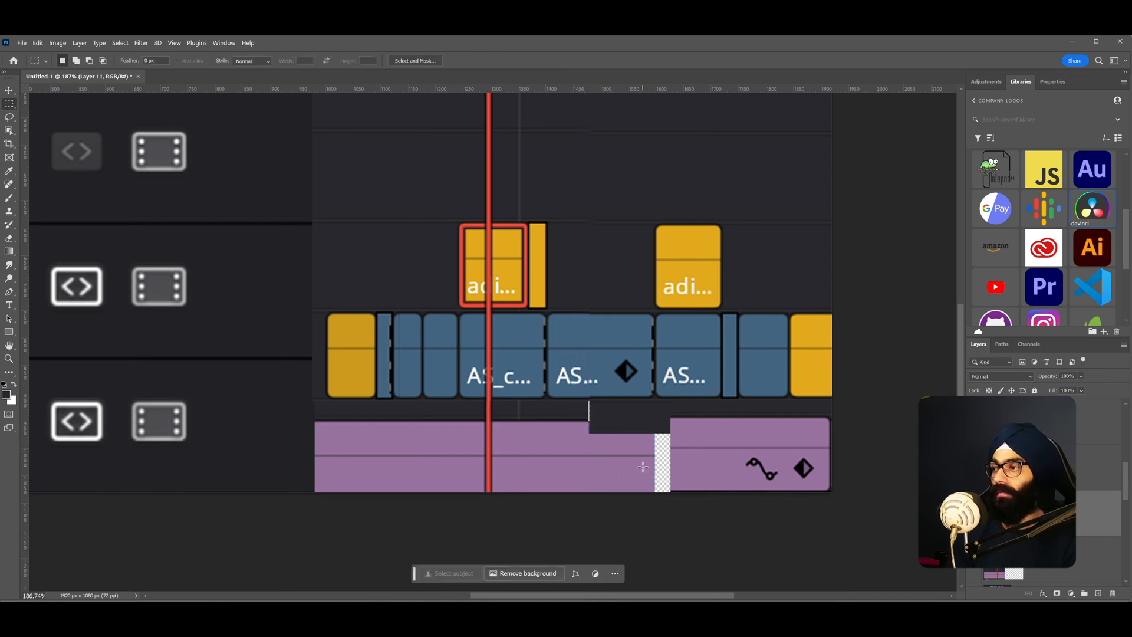
pyautogui.hotkey('ctrl', 'j')
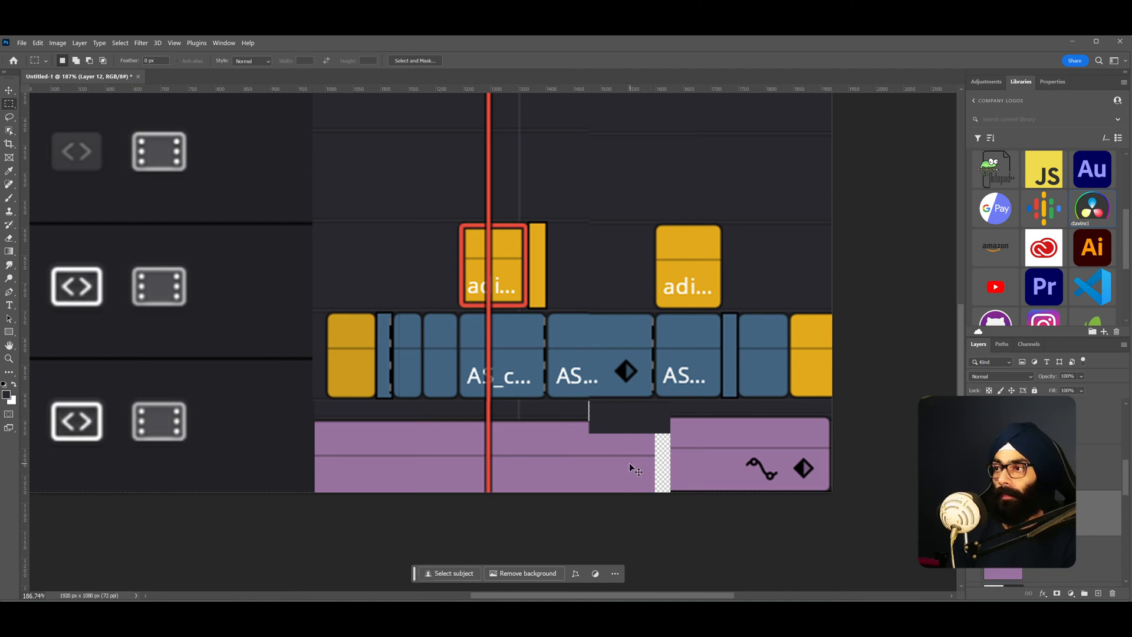
pyautogui.press('v')
pyautogui.moveTo(625, 472)
pyautogui.mouseDown()
pyautogui.moveTo(639, 477)
pyautogui.moveTo(657, 452)
pyautogui.moveTo(671, 453)
pyautogui.moveTo(633, 456)
pyautogui.mouseUp()
pyautogui.hotkey('ctrl', 't')
pyautogui.press('Return')
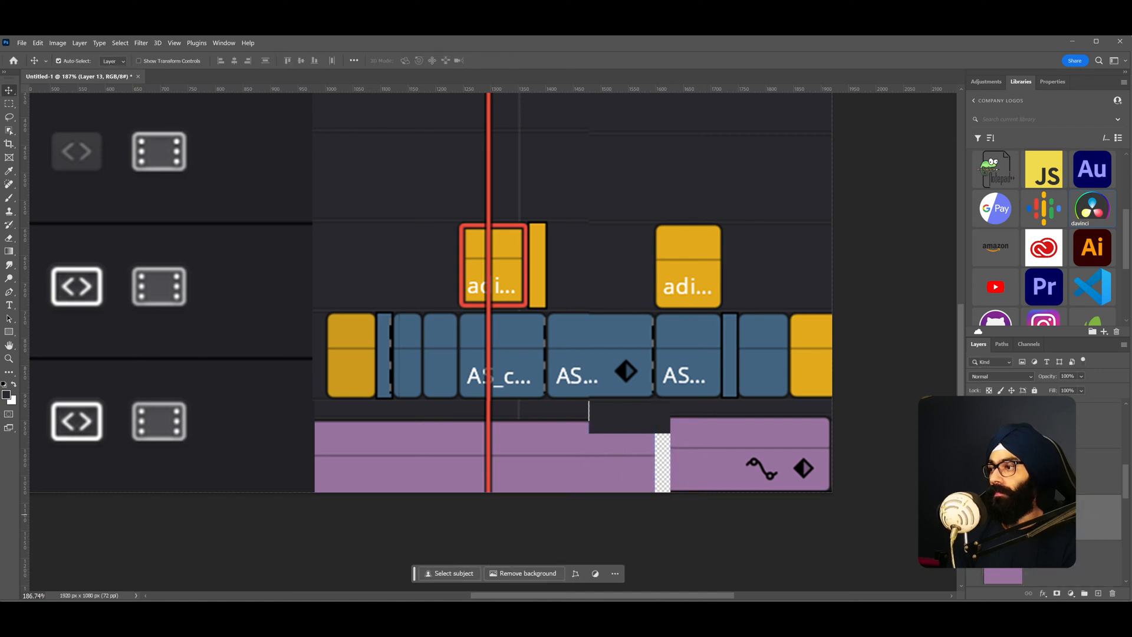
pyautogui.hotkey('ctrl', 't')
pyautogui.moveTo(431, 293); pyautogui.dragTo(676, 458)
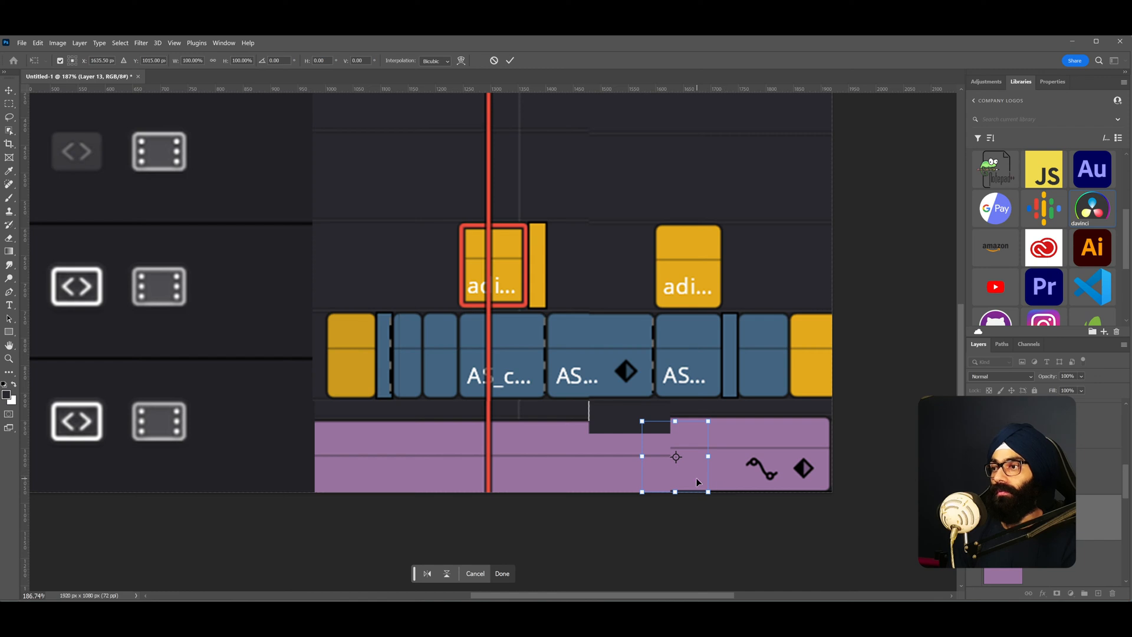
pyautogui.press('Return')
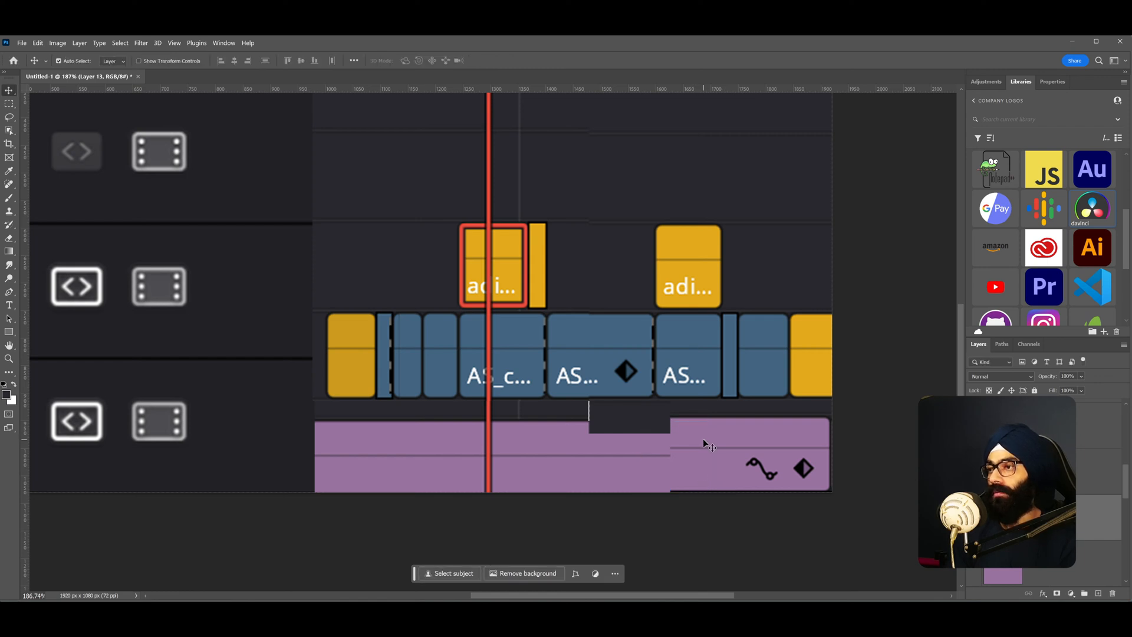
# - Select the right purple clip layer and nudge it vertically to line up with the left audio clip
pyautogui.moveTo(703, 437); pyautogui.dragTo(709, 441)
pyautogui.click(780, 452)
pyautogui.press('Down')
pyautogui.press('Down')
pyautogui.press('Up')
pyautogui.press('Down')
pyautogui.press('Down')
pyautogui.press('Up')
pyautogui.press('Up')
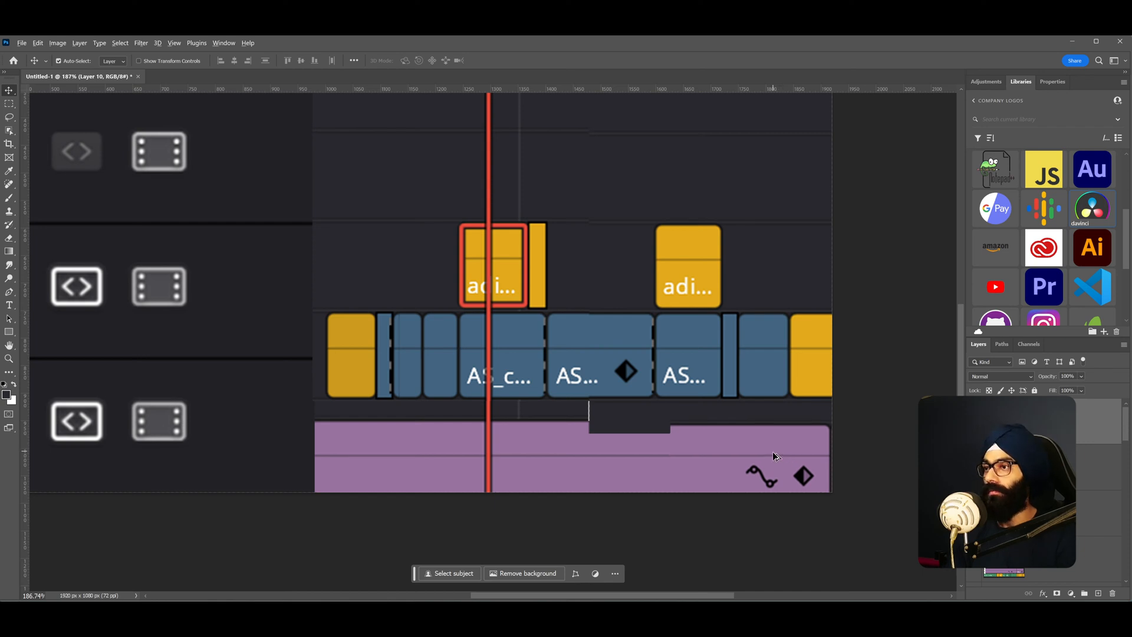
# - Try filling a strip along the top of the right audio clip with the sampled purple, then undo the fill
pyautogui.scroll(5, 678, 443)
pyautogui.press('m')
pyautogui.press('v')
pyautogui.moveTo(778, 426); pyautogui.dragTo(779, 423)
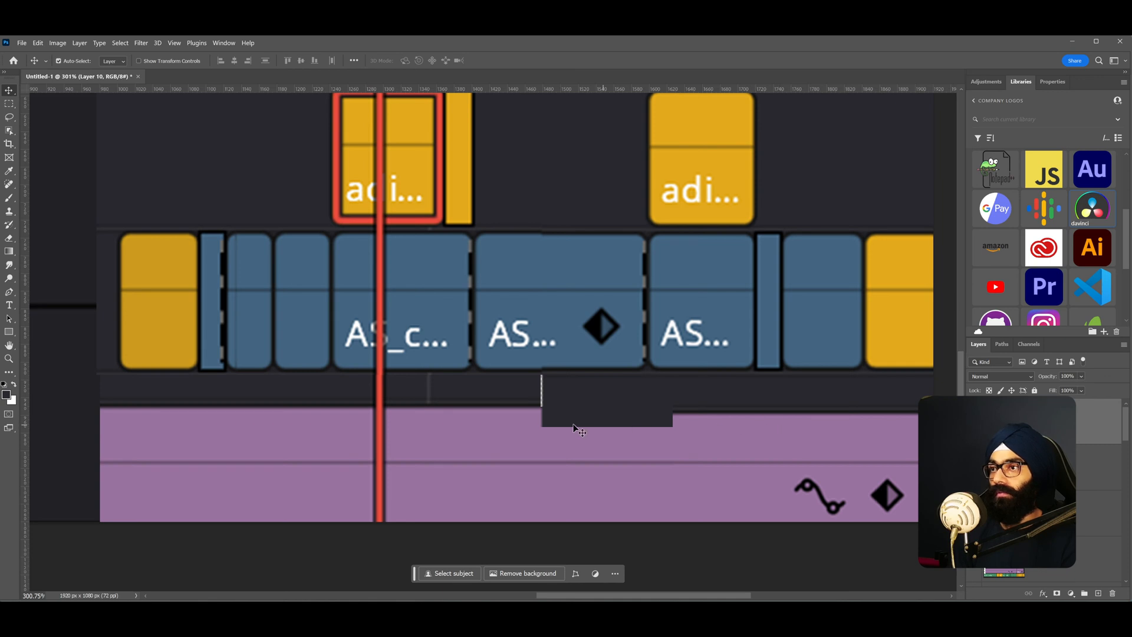
pyautogui.press('m')
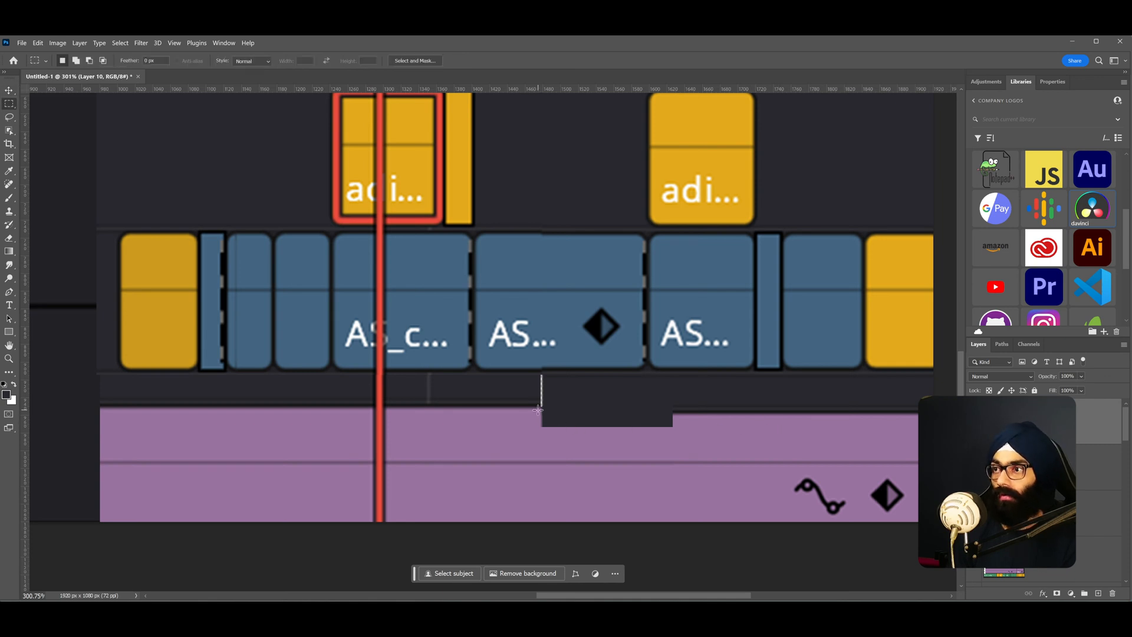
pyautogui.moveTo(535, 408); pyautogui.dragTo(567, 407)
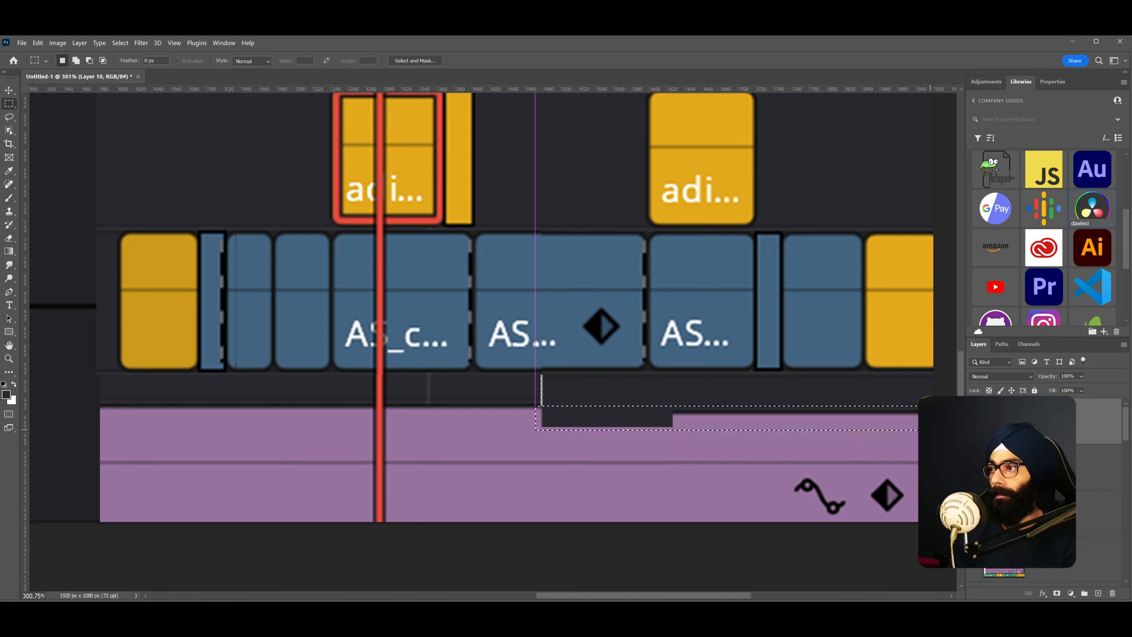
pyautogui.moveTo(913, 436); pyautogui.dragTo(914, 433)
pyautogui.press('i')
pyautogui.click(632, 442)
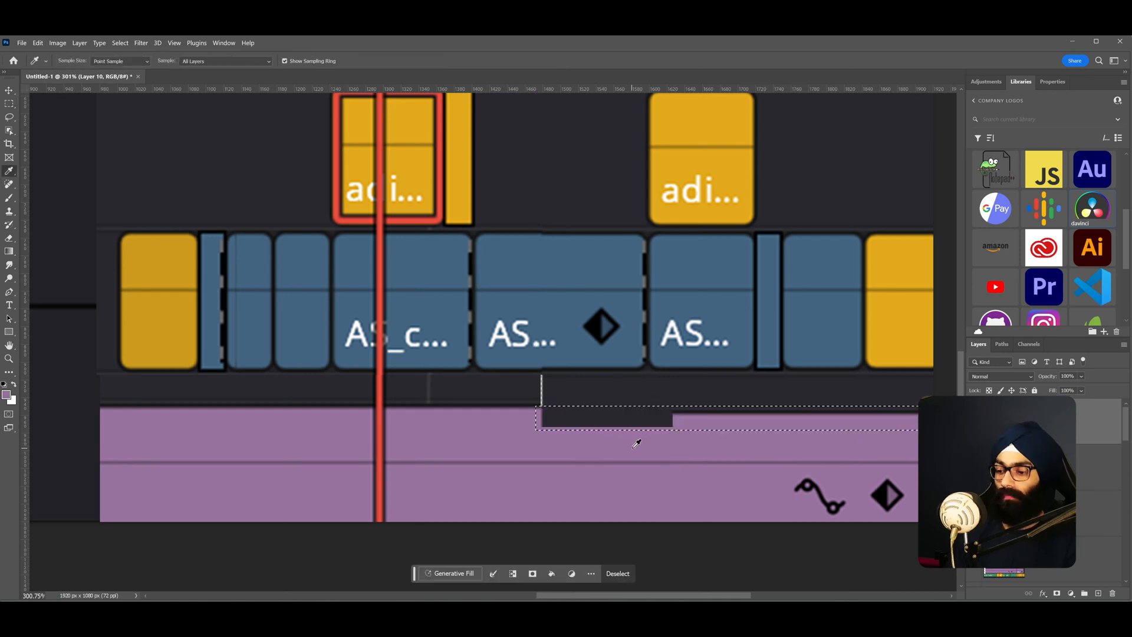
pyautogui.hotkey('alt', 'BackSpace')
pyautogui.hotkey('ctrl', 'd')
pyautogui.hotkey('ctrl', 'z')
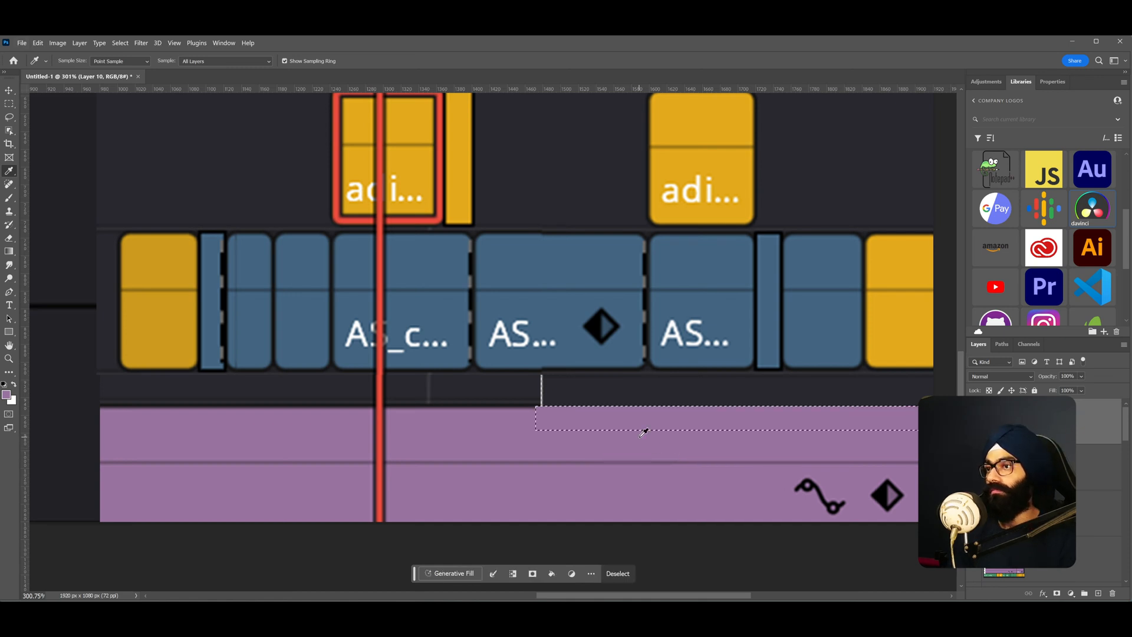
pyautogui.hotkey('ctrl', 'z')
# - Select the strip across the top of the audio clip and fill it with the sampled purple colour
pyautogui.scroll(3, 627, 433)
pyautogui.moveTo(711, 447); pyautogui.dragTo(508, 427)
pyautogui.hotkey('ctrl', 'd')
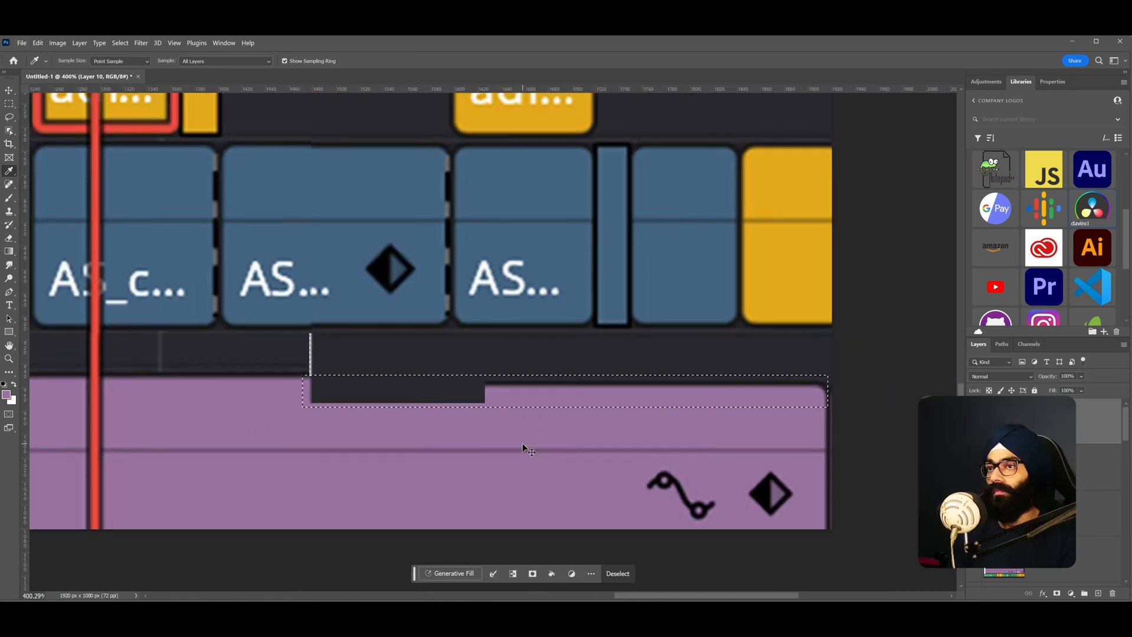
pyautogui.press('m')
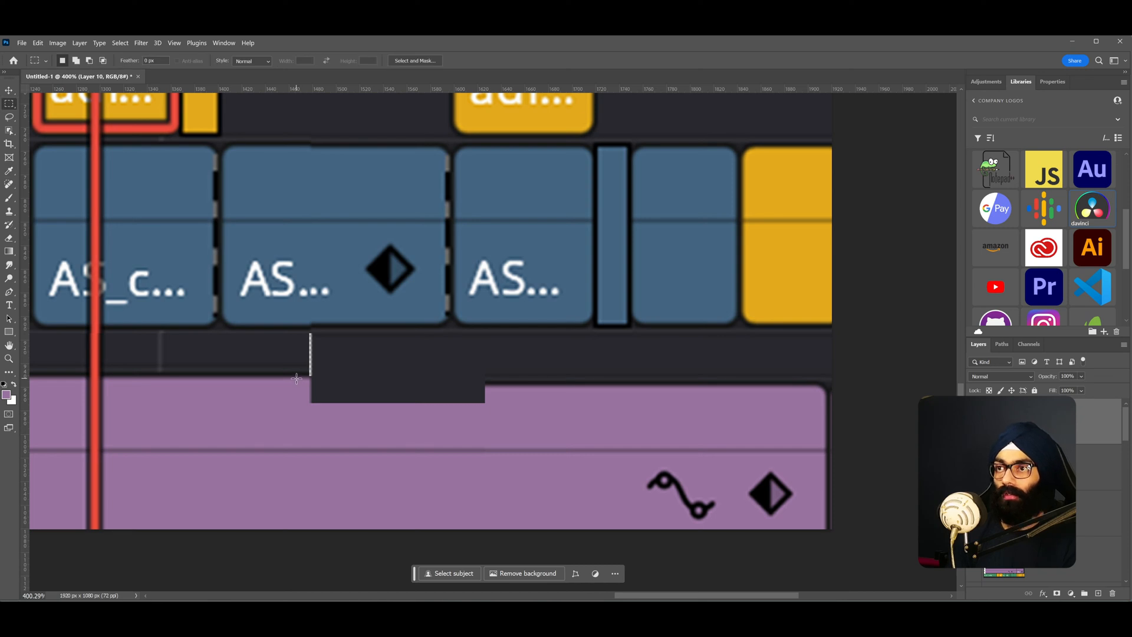
pyautogui.moveTo(296, 376); pyautogui.dragTo(825, 431)
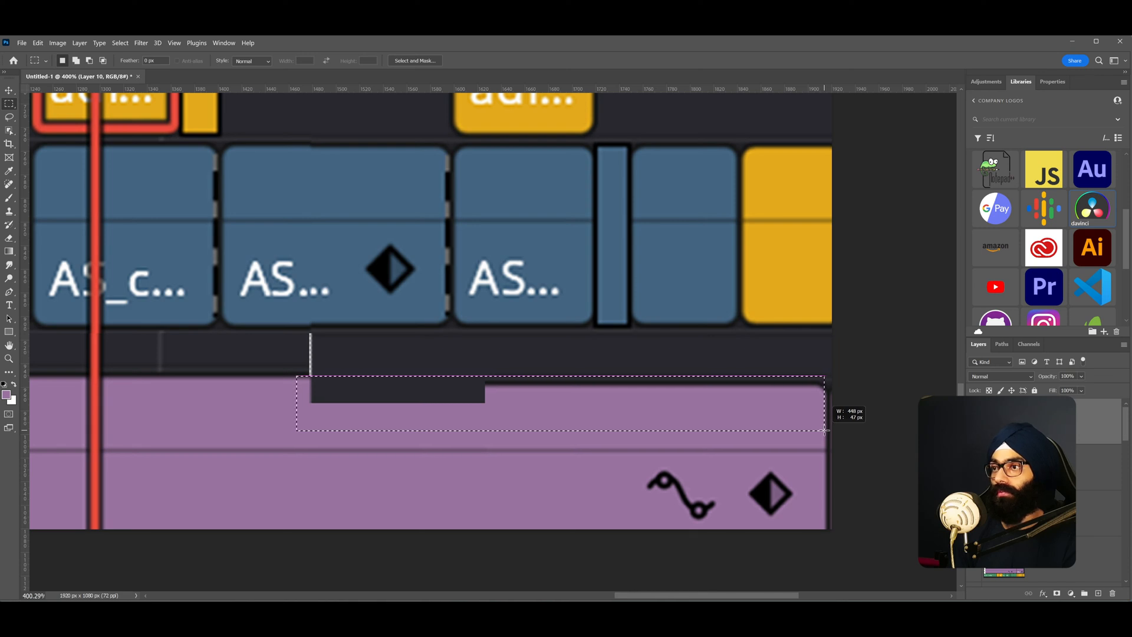
pyautogui.moveTo(825, 430); pyautogui.dragTo(824, 430)
pyautogui.press('v')
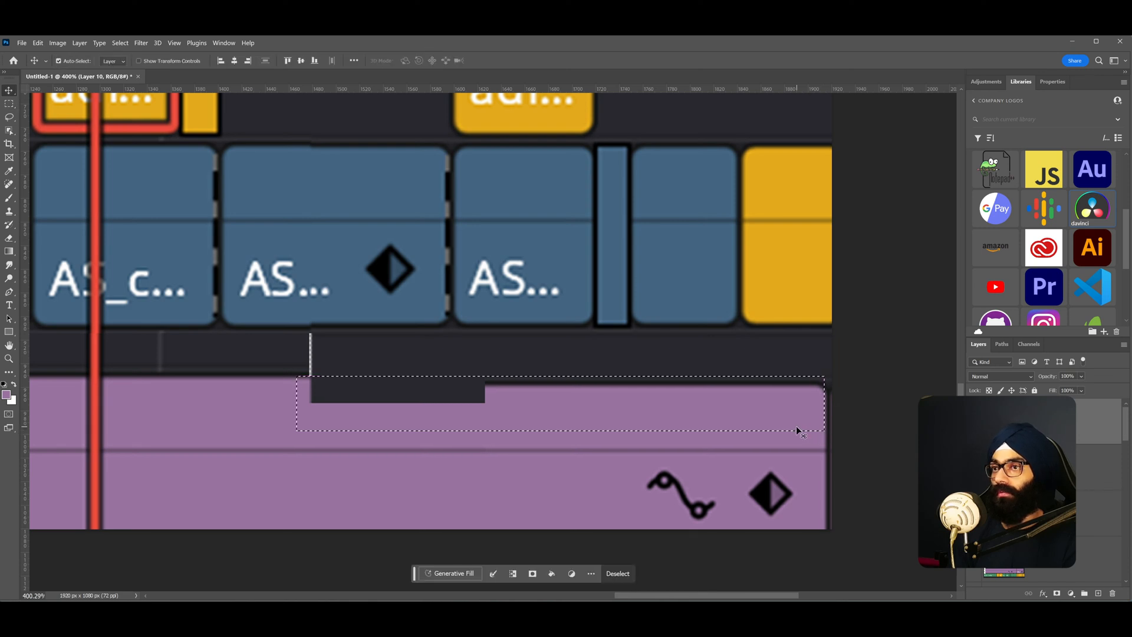
pyautogui.hotkey('alt', 'BackSpace')
pyautogui.hotkey('ctrl', 'd')
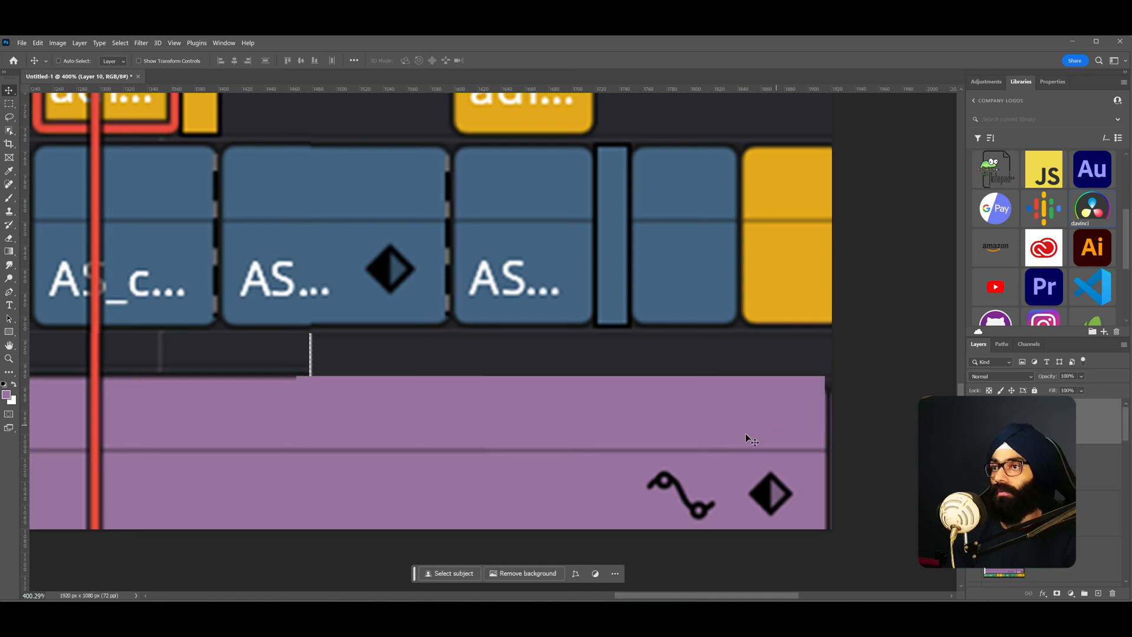
# - Zoom out and examine the patched audio track
pyautogui.scroll(-5, 653, 424)
pyautogui.scroll(2, 649, 426)
pyautogui.scroll(-3, 548, 406)
pyautogui.scroll(-1, 545, 413)
pyautogui.moveTo(558, 373); pyautogui.dragTo(666, 373)
pyautogui.scroll(-2, 595, 369)
pyautogui.scroll(7, 767, 413)
pyautogui.scroll(8, 624, 355)
pyautogui.press('m')
pyautogui.press('i')
pyautogui.hotkey('ctrl', 'd')
pyautogui.scroll(-8, 698, 361)
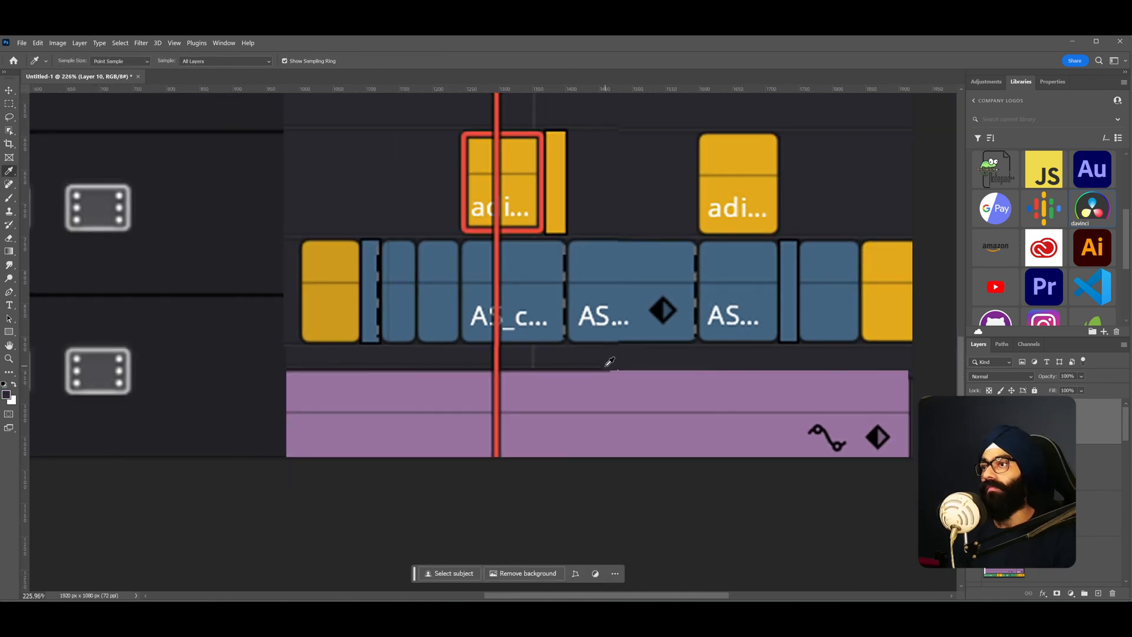
# - Reposition the DaVinci timeline image on the canvas
pyautogui.press('v')
pyautogui.moveTo(775, 220); pyautogui.dragTo(1014, 211)
pyautogui.scroll(-3, 1041, 493)
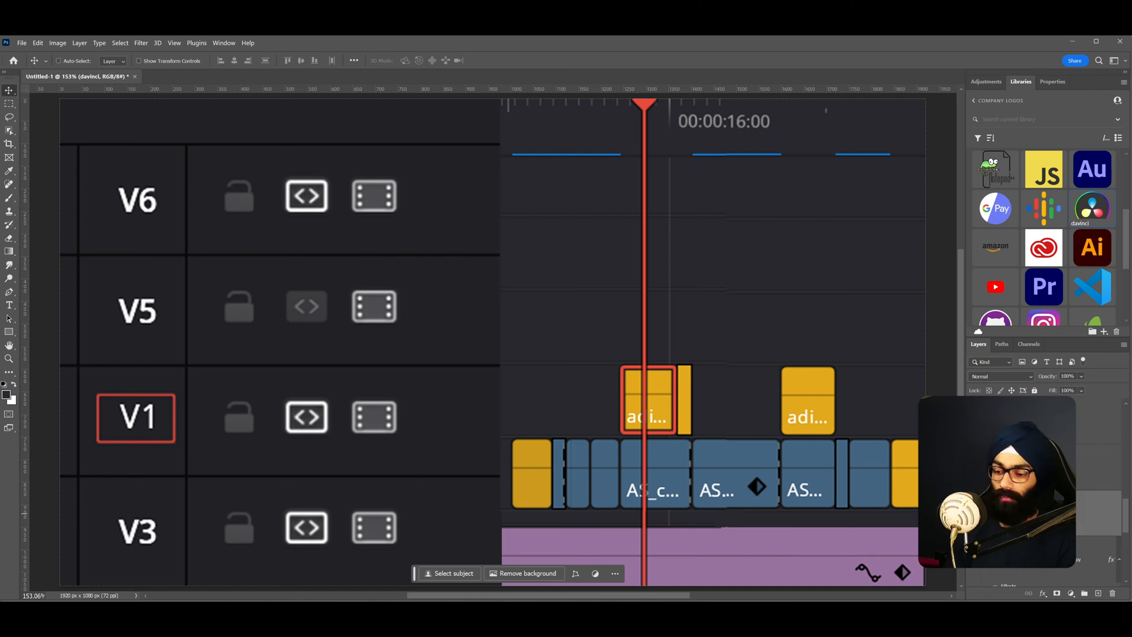
pyautogui.scroll(-6, 856, 317)
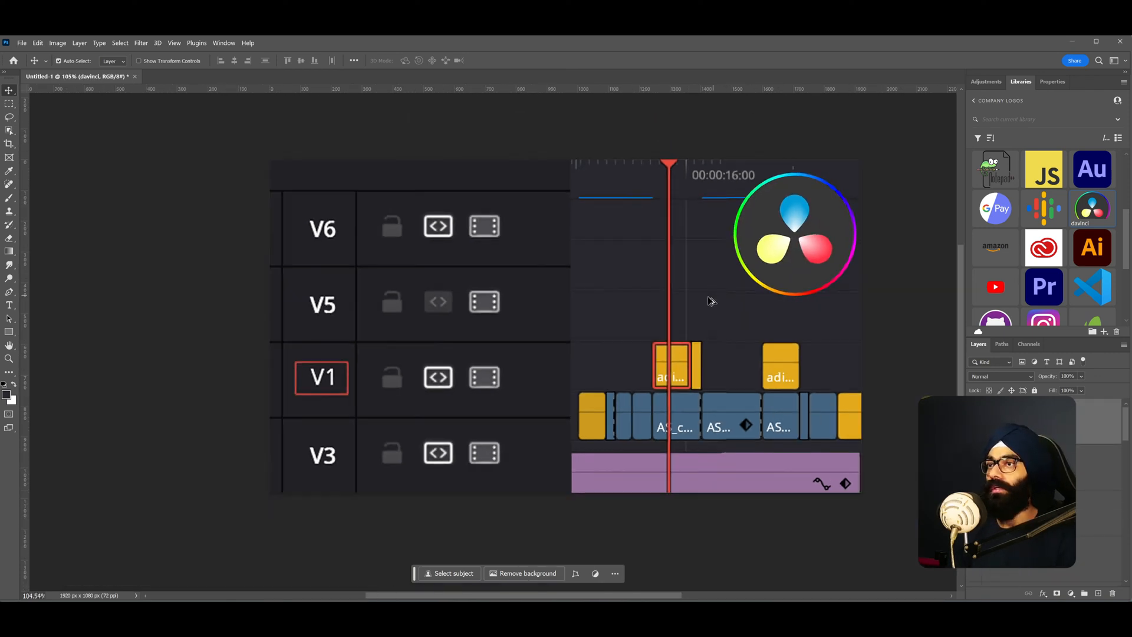
pyautogui.scroll(2, 681, 318)
pyautogui.scroll(-1, 679, 318)
pyautogui.moveTo(678, 318); pyautogui.dragTo(595, 318)
pyautogui.scroll(-1, 607, 307)
pyautogui.scroll(2, 608, 304)
pyautogui.scroll(5, 610, 303)
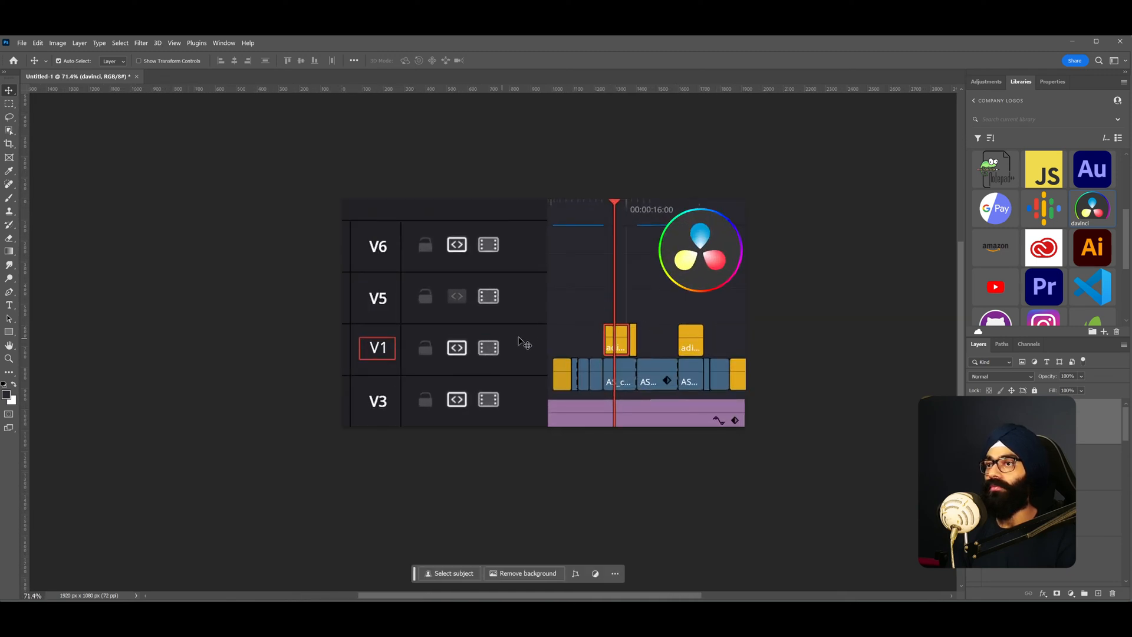
pyautogui.moveTo(512, 345); pyautogui.dragTo(492, 348)
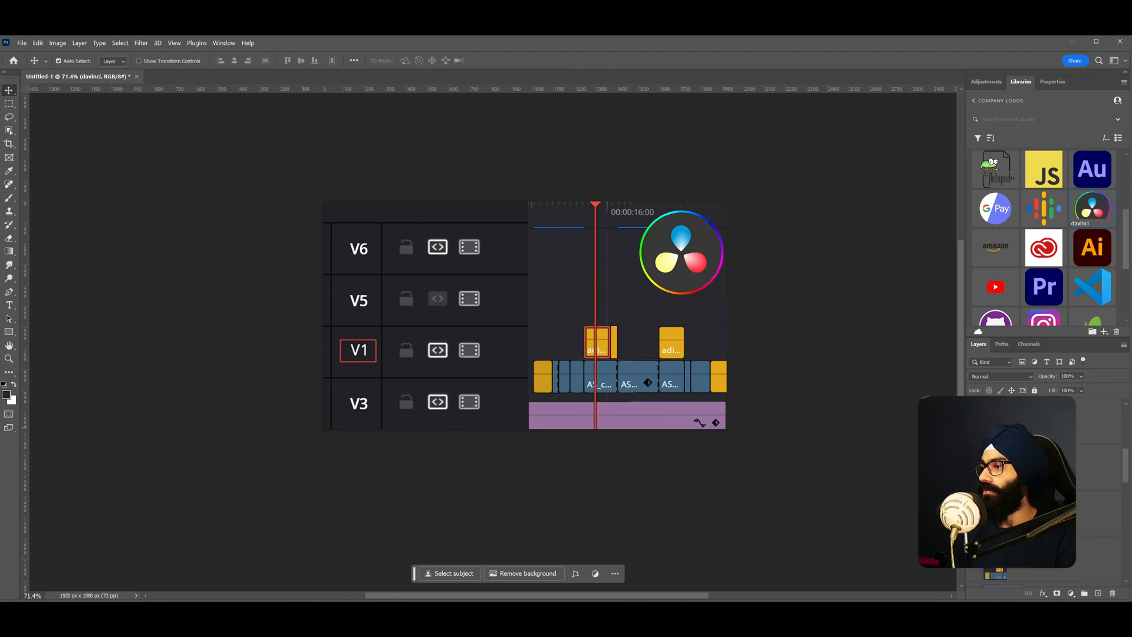
pyautogui.scroll(-5, 1043, 495)
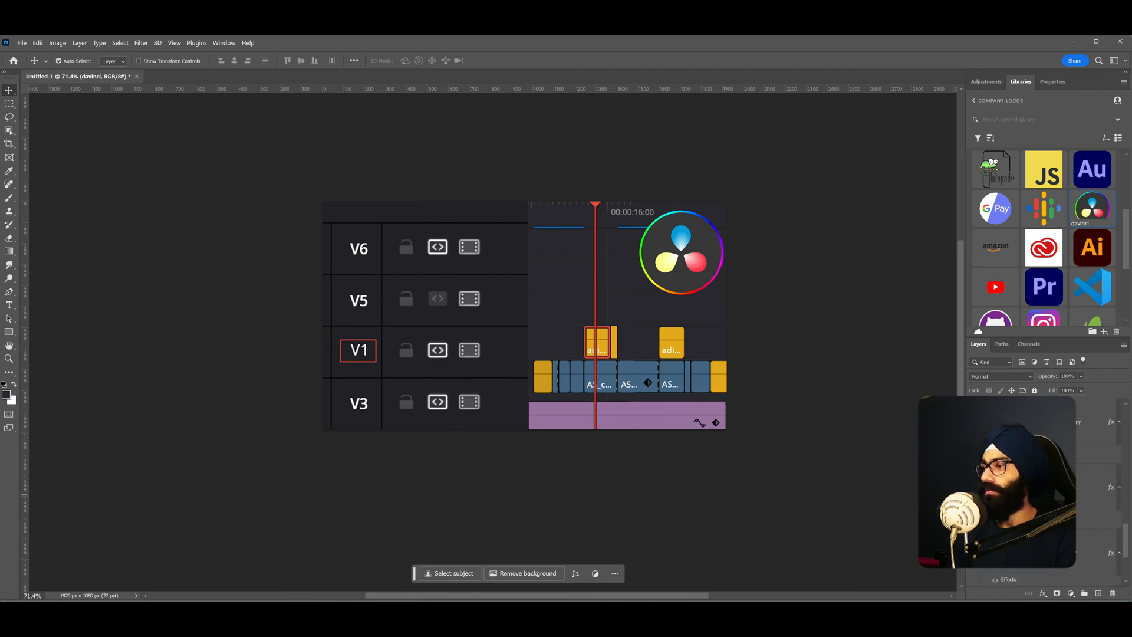
# - Show the red hand-drawn arrow and circle annotation layers and bring the selected one to the front
pyautogui.click(1042, 494)
pyautogui.keyDown('ctrl'); pyautogui.click(1042, 435); pyautogui.keyUp('ctrl')
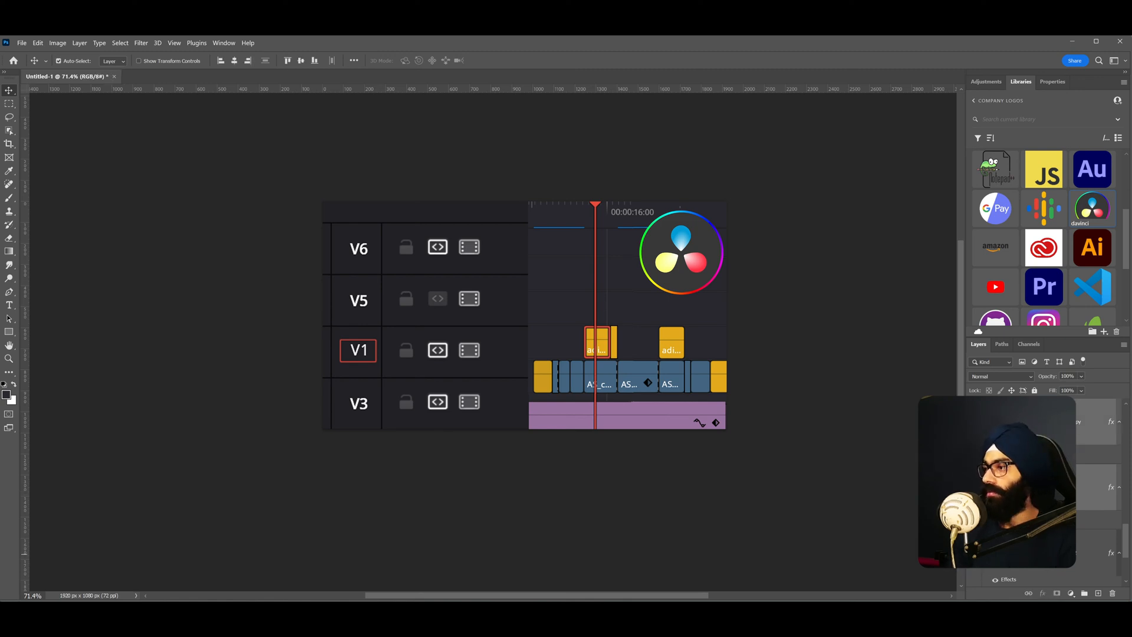
pyautogui.keyDown('shift'); pyautogui.click(1043, 555); pyautogui.keyUp('shift')
pyautogui.click(1079, 529)
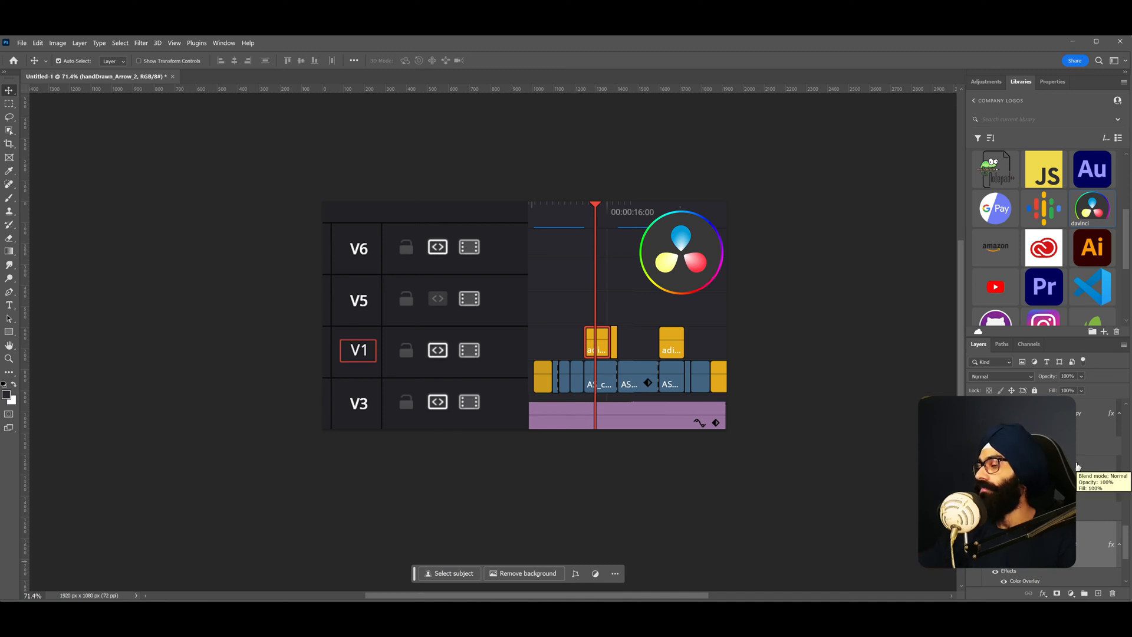
pyautogui.keyDown('shift'); pyautogui.click(1077, 433); pyautogui.keyUp('shift')
pyautogui.hotkey('ctrl', 'shift', ']')
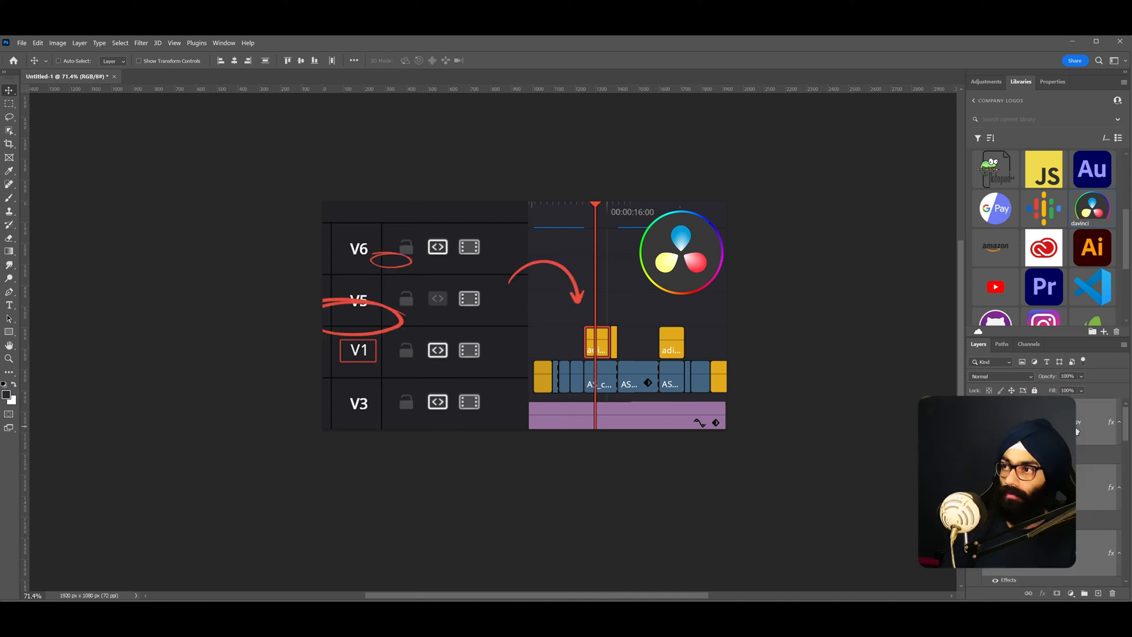
# - Duplicate the circular highlight and move the copy around the V6 track's auto-select control
pyautogui.click(397, 334)
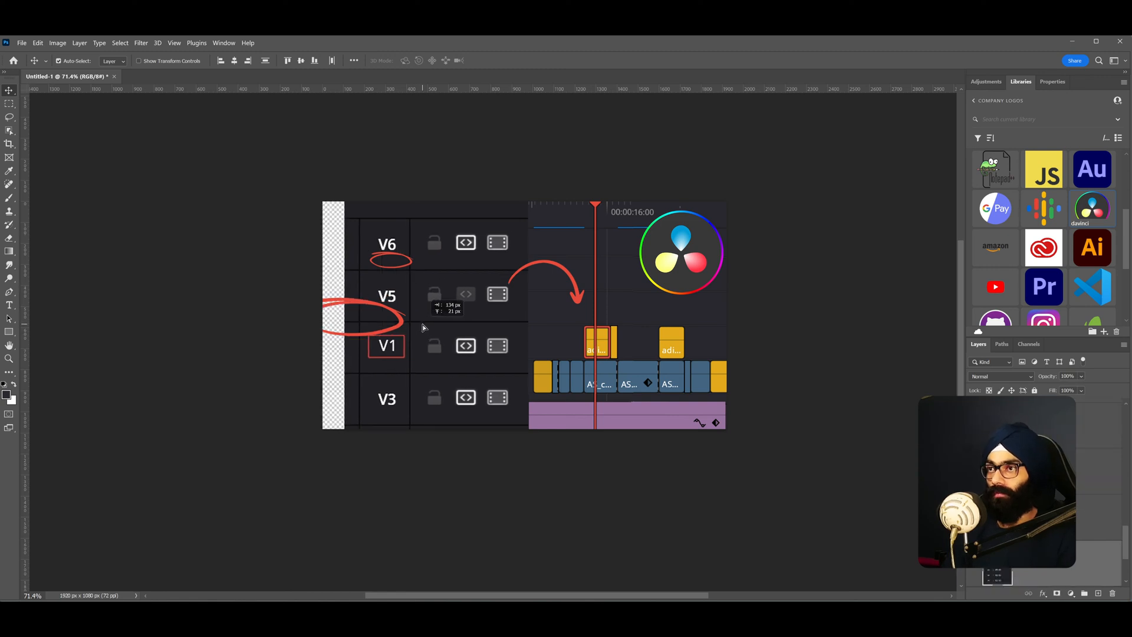
pyautogui.click(1039, 474)
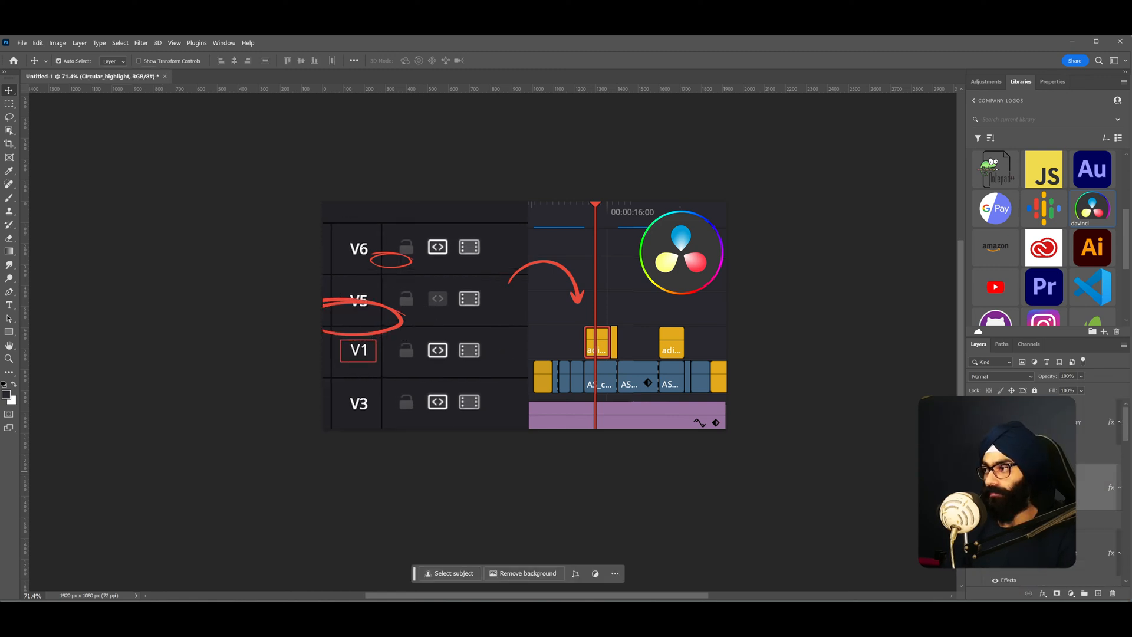
pyautogui.hotkey('ctrl', 'j')
pyautogui.hotkey('ctrl', 't')
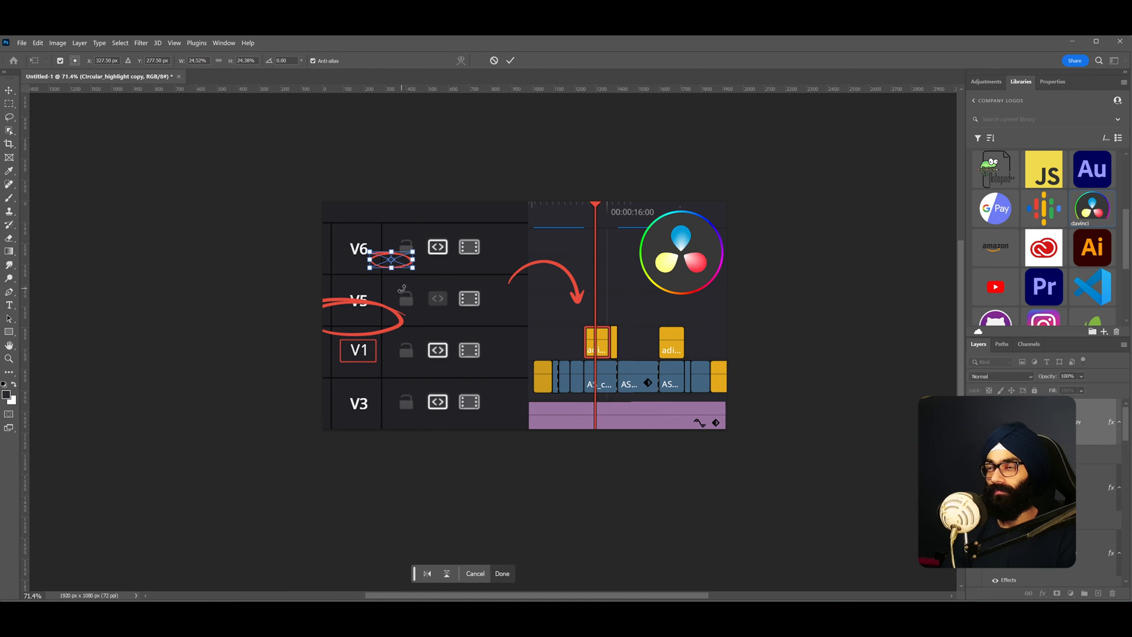
pyautogui.scroll(1, 398, 250)
pyautogui.moveTo(400, 268); pyautogui.dragTo(483, 270)
pyautogui.press('Return')
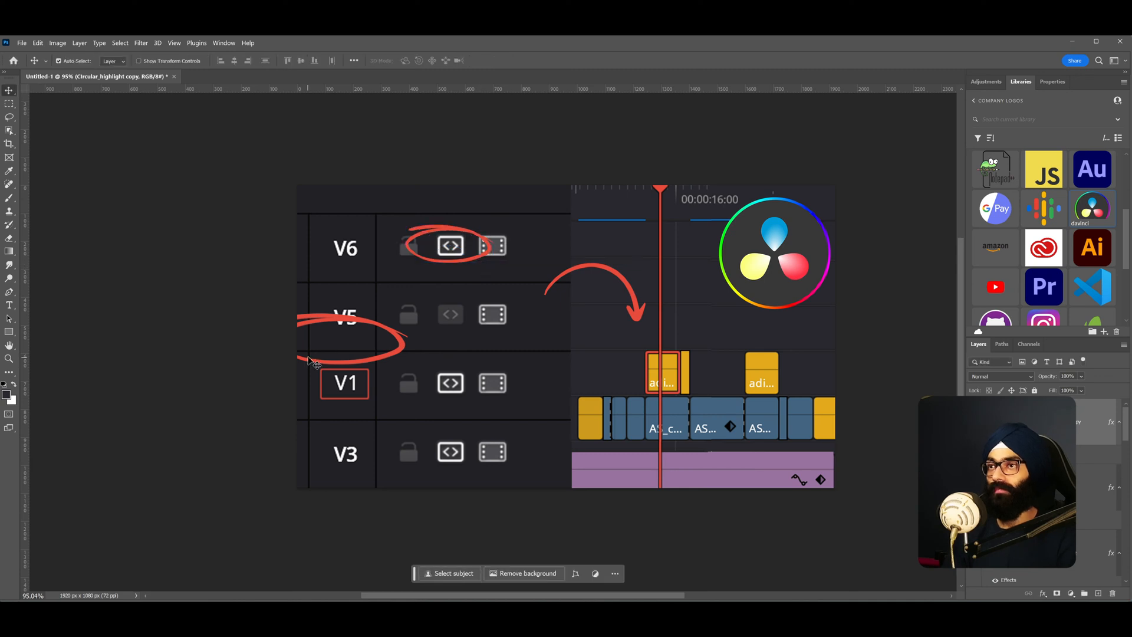
# - Move and resize the original circular highlight to encircle the V1 track label
pyautogui.moveTo(367, 330); pyautogui.dragTo(385, 309)
pyautogui.hotkey('ctrl', 't')
pyautogui.moveTo(415, 346); pyautogui.dragTo(399, 403)
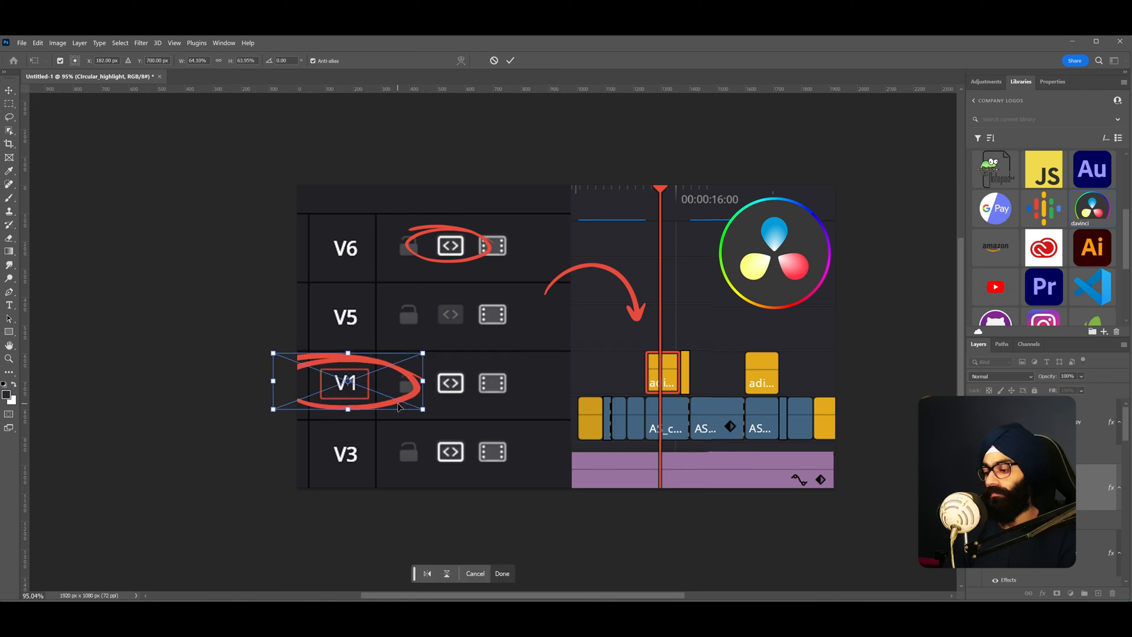
pyautogui.press('Return')
# - Nudge the curved hand-drawn arrow slightly down toward the V1 clips
pyautogui.scroll(-6, 696, 336)
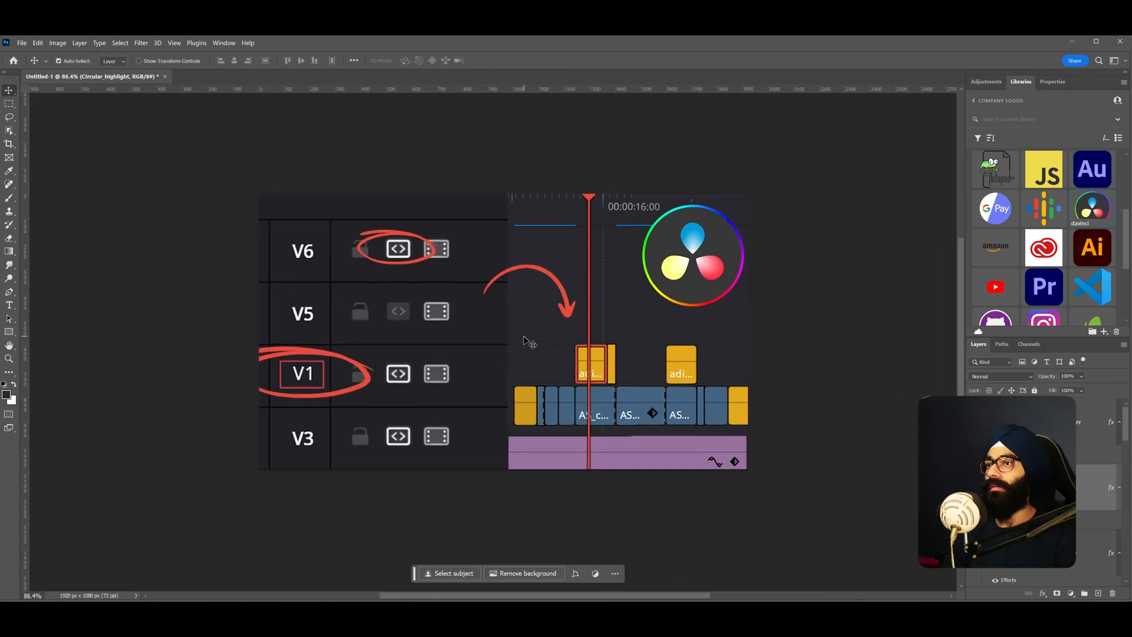
pyautogui.scroll(-1, 527, 343)
pyautogui.scroll(4, 532, 363)
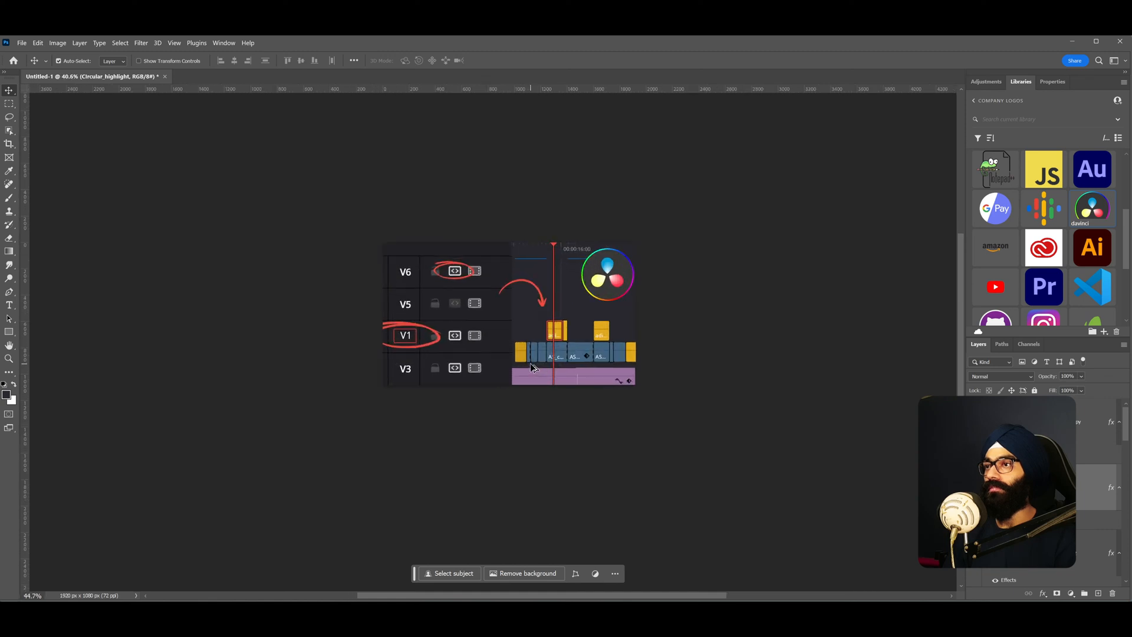
pyautogui.moveTo(548, 296); pyautogui.dragTo(548, 306)
pyautogui.scroll(-1, 542, 349)
pyautogui.scroll(3, 486, 281)
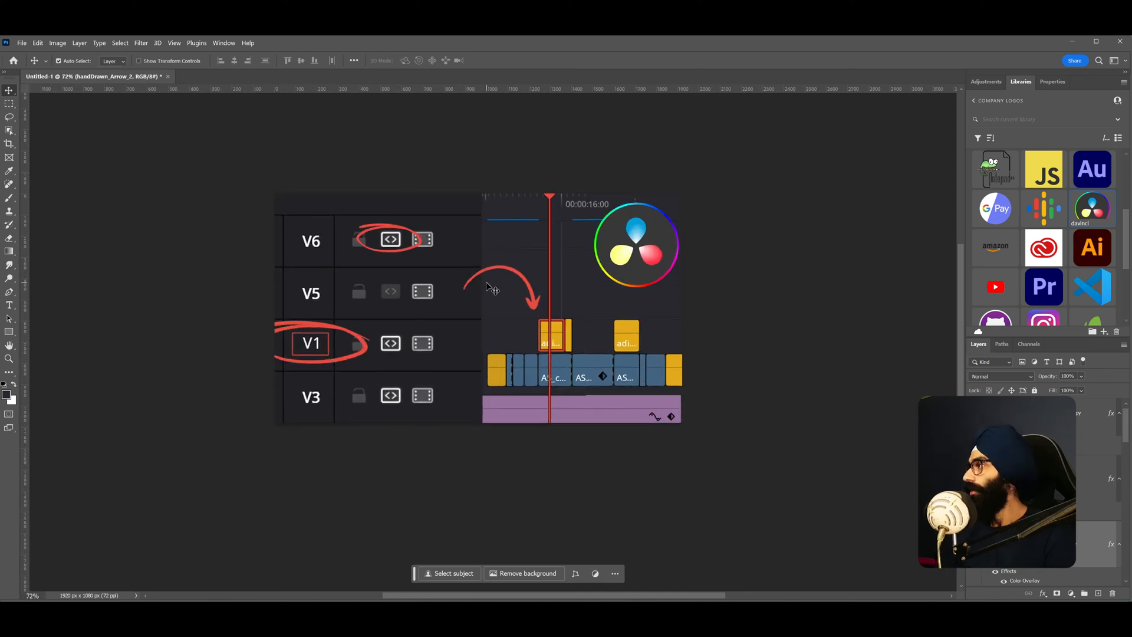